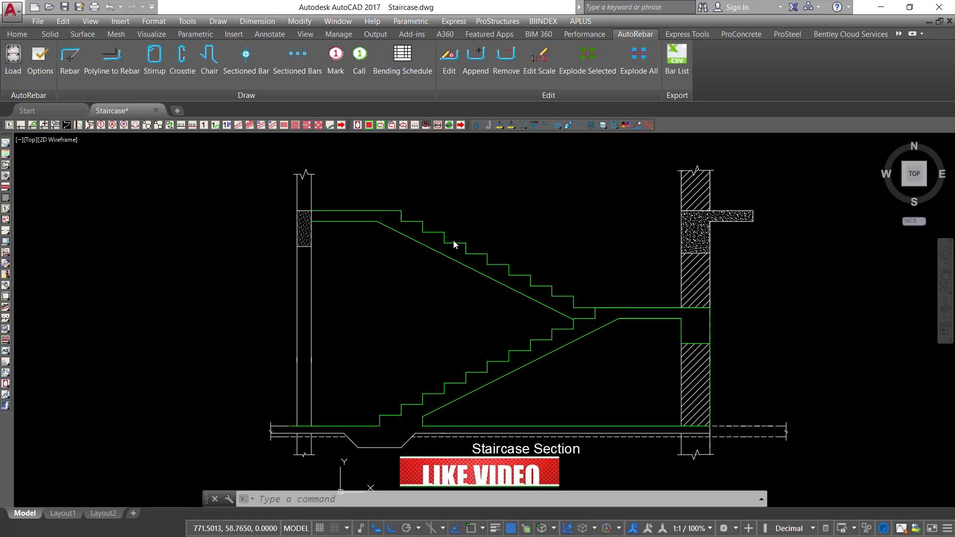
# Examine the staircase section: both flights, the mid landing and the footing recess below the first steps.
pyautogui.scroll(6, 416, 232)
pyautogui.scroll(-8, 400, 228)
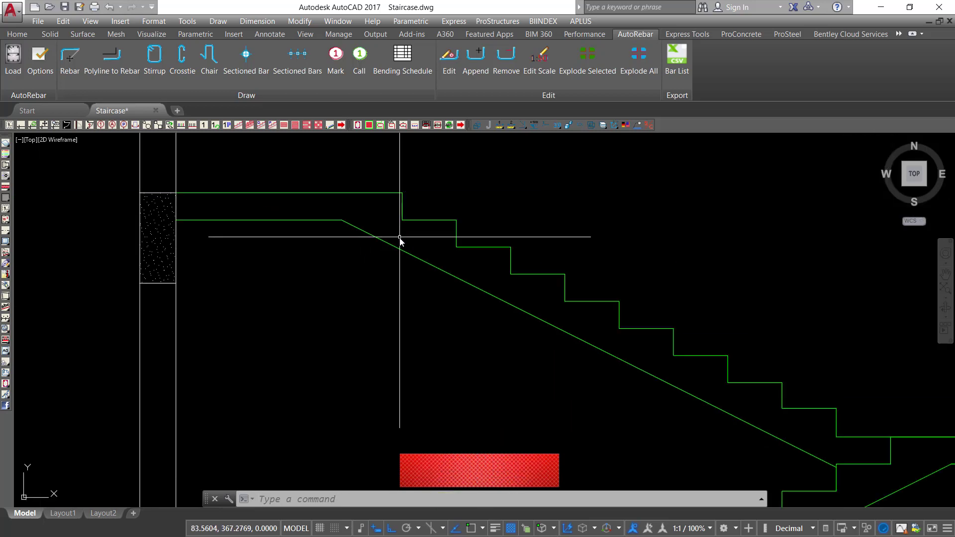
pyautogui.scroll(6, 409, 229)
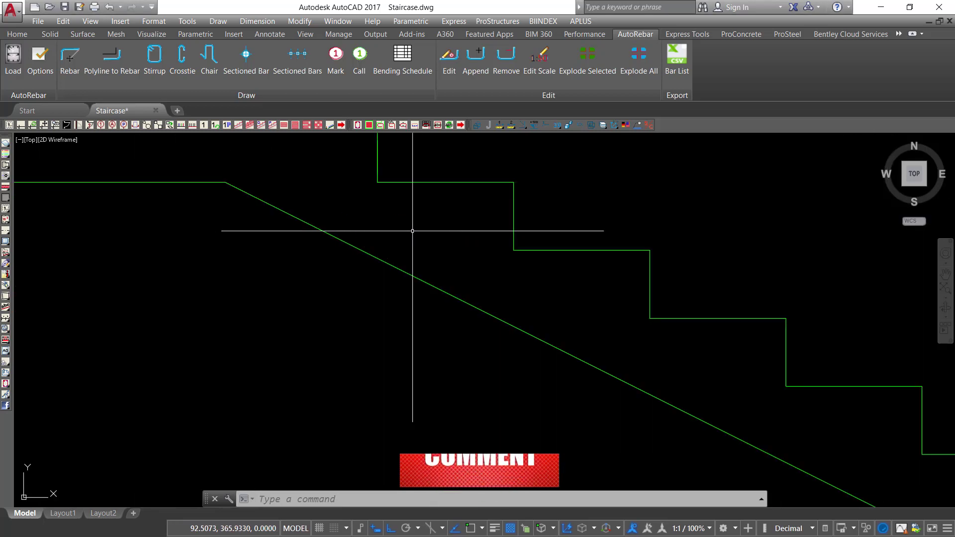
pyautogui.scroll(-3, 395, 245)
pyautogui.scroll(-4, 439, 278)
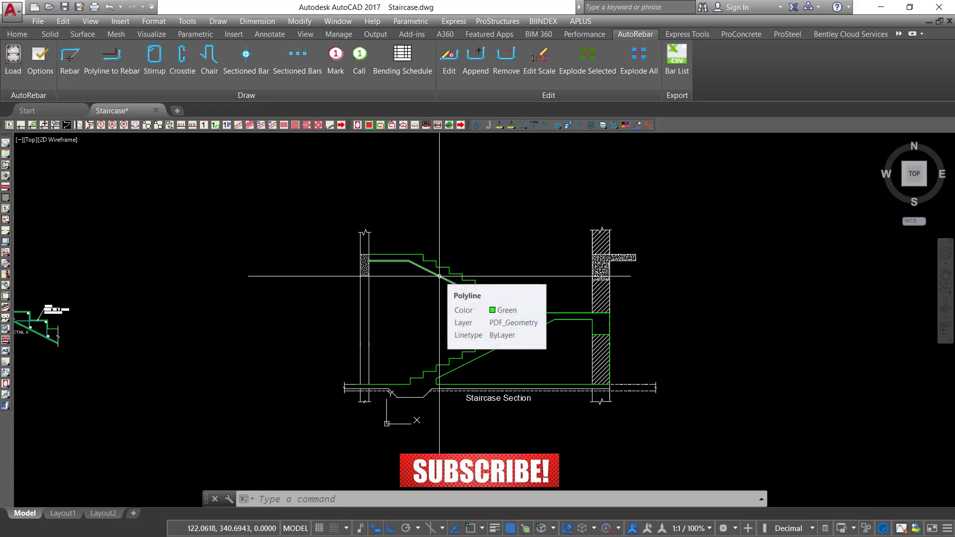
pyautogui.scroll(5, 422, 381)
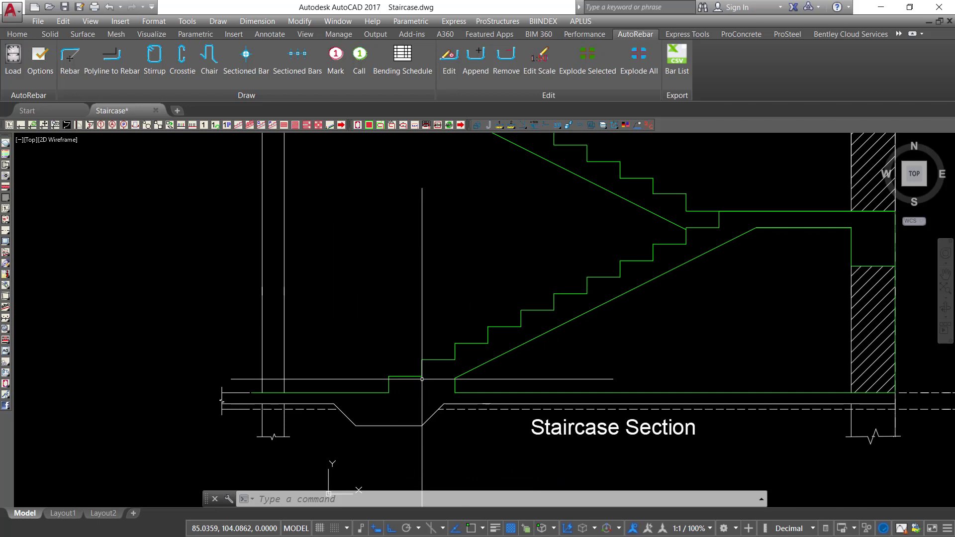
pyautogui.scroll(2, 458, 369)
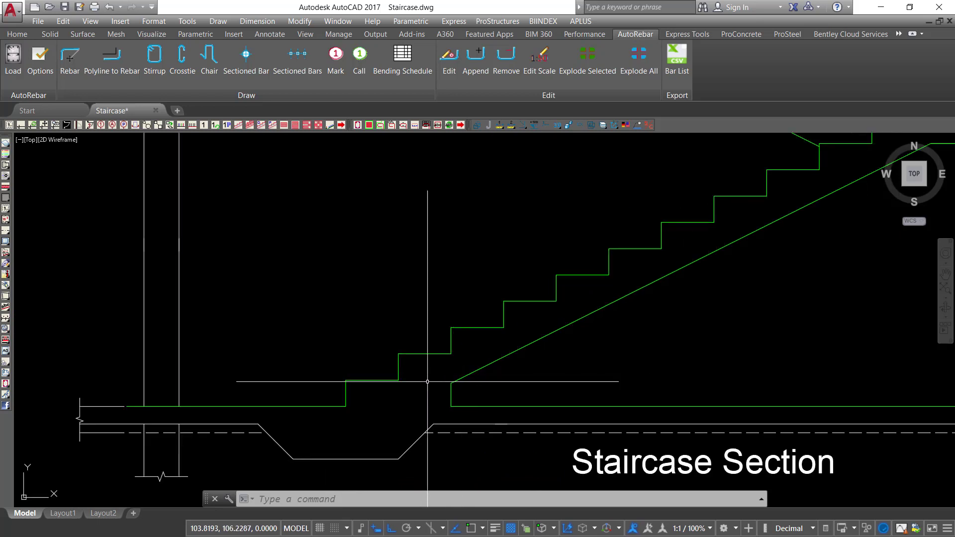
pyautogui.scroll(-4, 426, 366)
pyautogui.moveTo(517, 358)
pyautogui.mouseDown(button='middle')
pyautogui.moveTo(526, 347)
pyautogui.moveTo(527, 360)
pyautogui.mouseUp(button='middle')
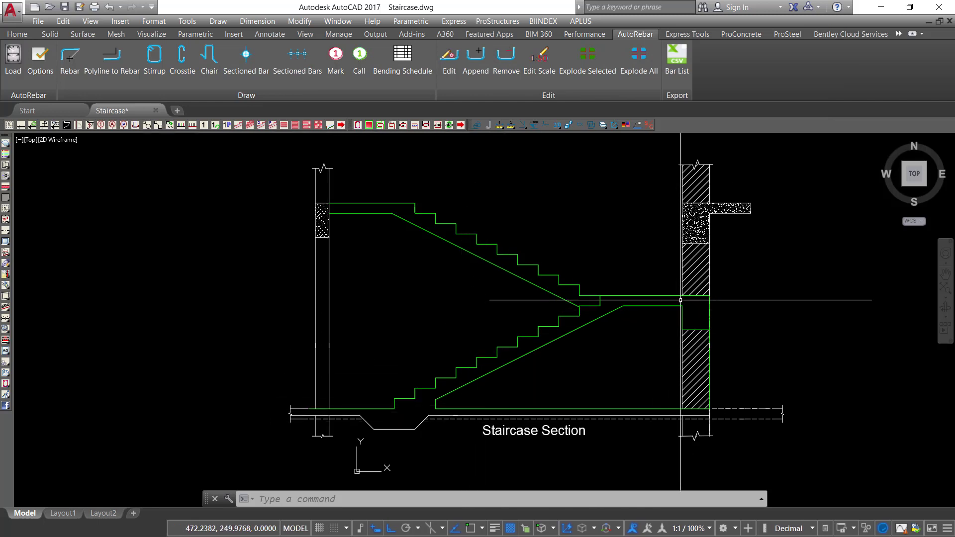
pyautogui.scroll(2, 680, 299)
pyautogui.scroll(-2, 609, 378)
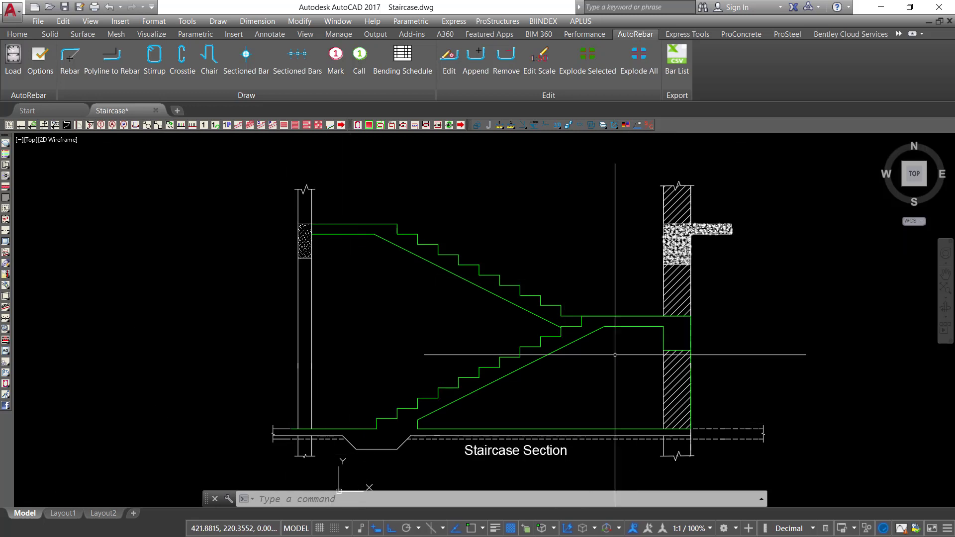
pyautogui.scroll(2, 419, 436)
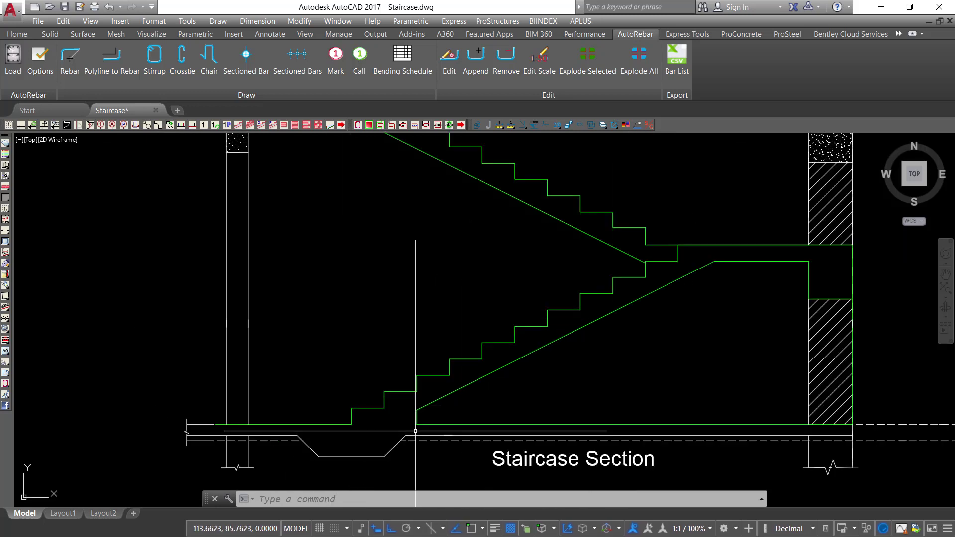
# Start a 3 mm rebar just below the base of the fifth riser and run it parallel to the lower flight down into the footing recess.
pyautogui.click(75, 64)
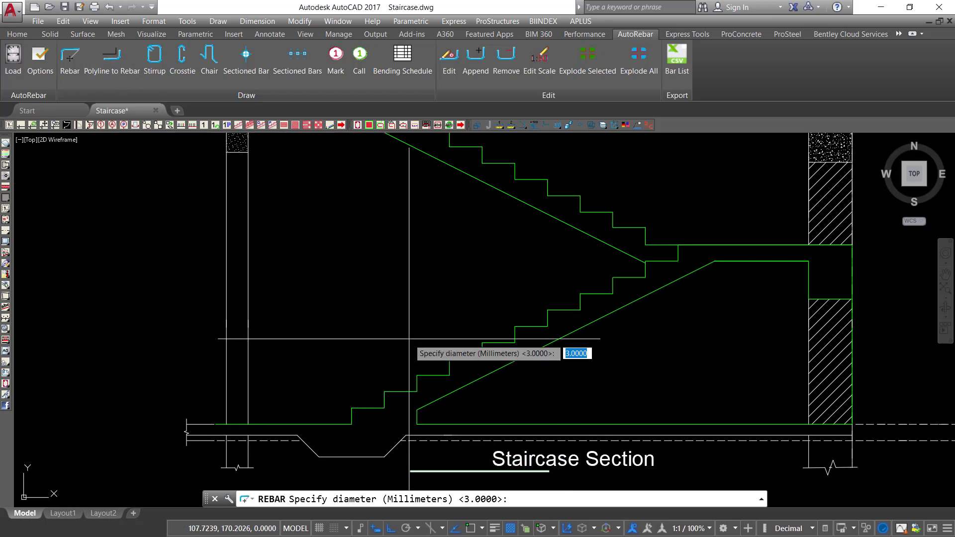
pyautogui.press('Return')
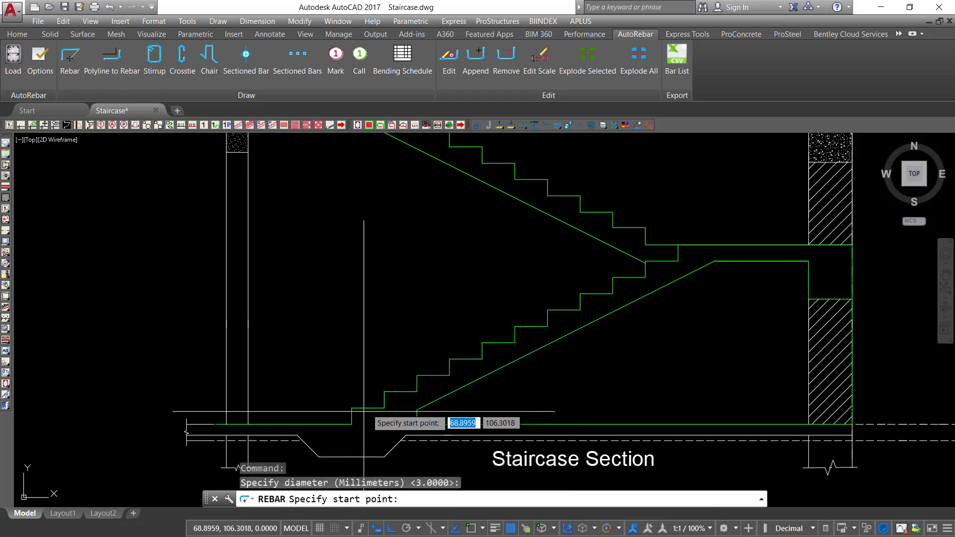
pyautogui.scroll(2, 343, 450)
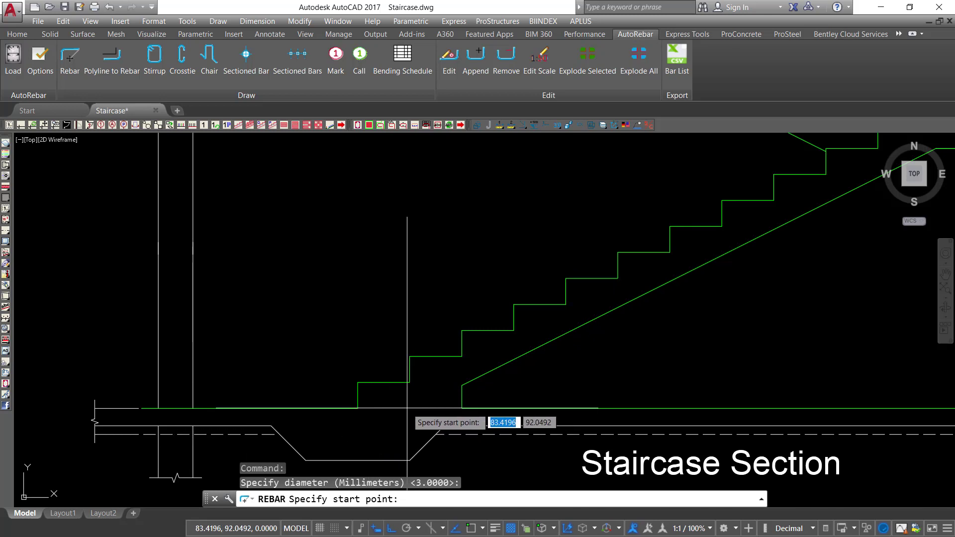
pyautogui.click(566, 308)
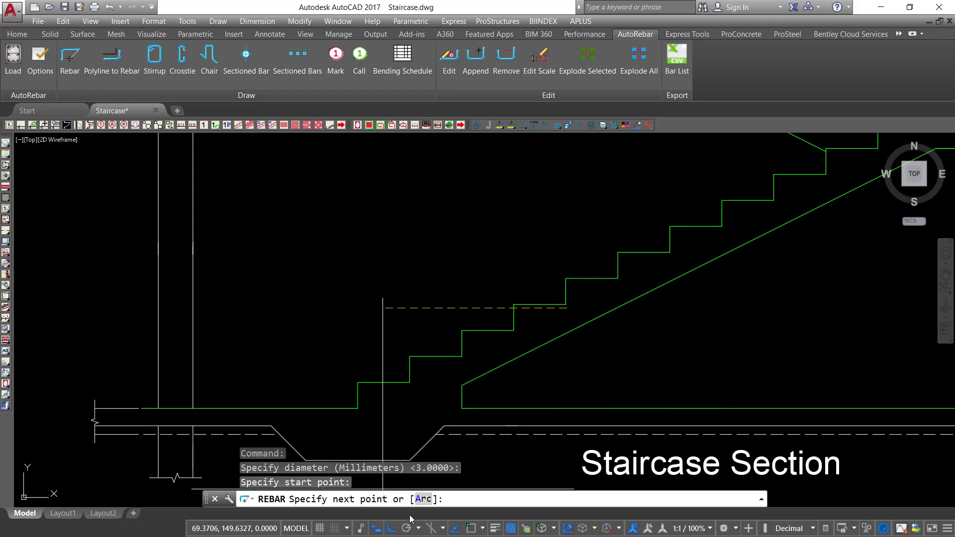
pyautogui.click(392, 528)
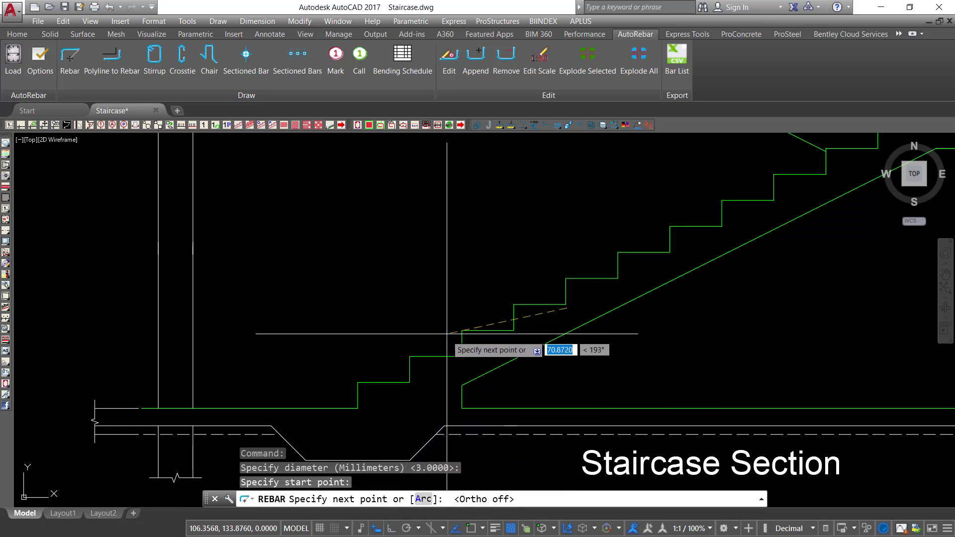
pyautogui.scroll(-2, 497, 280)
pyautogui.scroll(2, 451, 351)
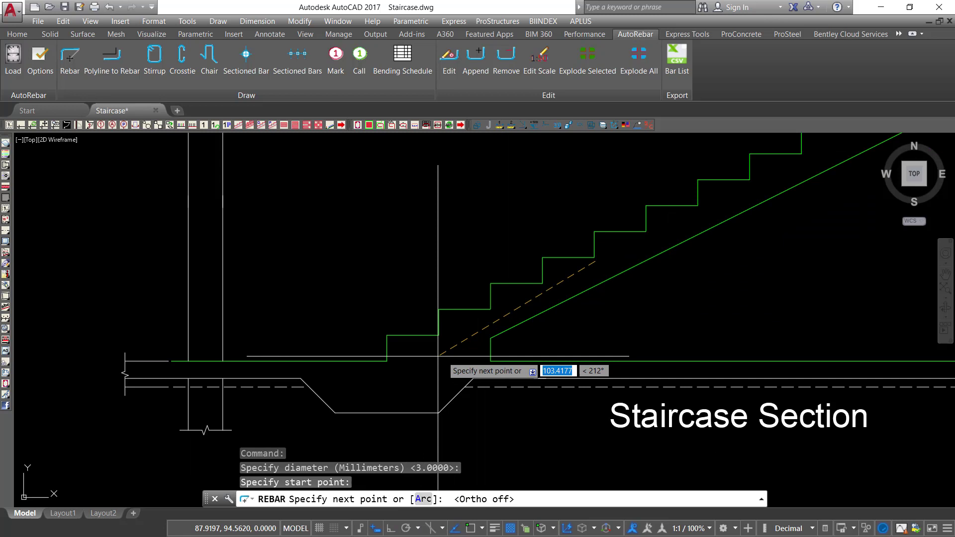
pyautogui.click(359, 384)
pyautogui.scroll(1, 359, 405)
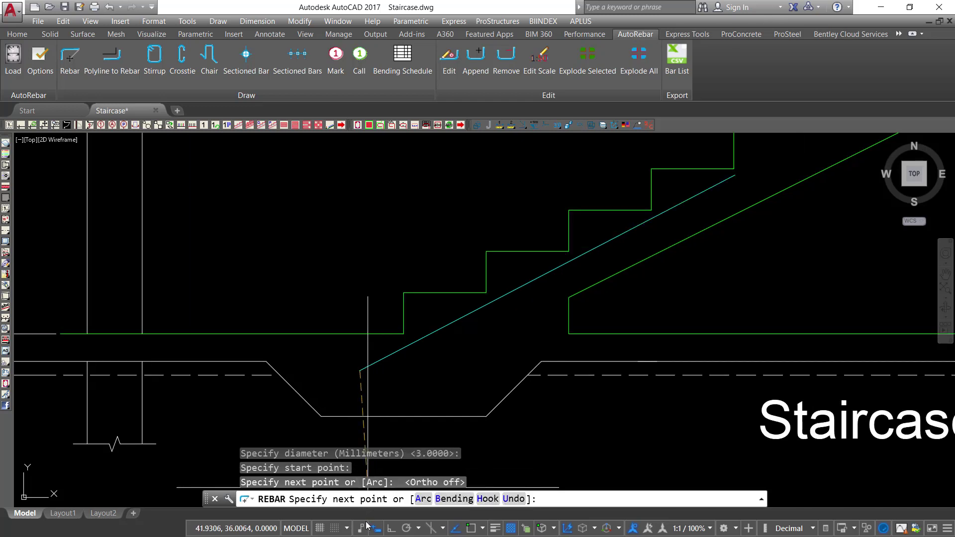
# With Ortho on, continue the rebar vertically down, along the footing base and back up as a short leg, and finish it.
pyautogui.click(388, 530)
pyautogui.scroll(1, 393, 438)
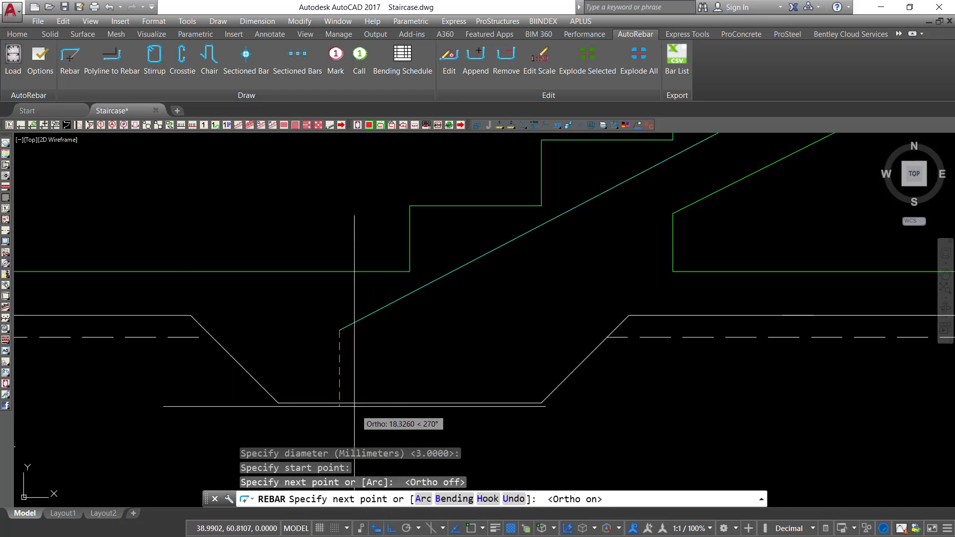
pyautogui.click(344, 394)
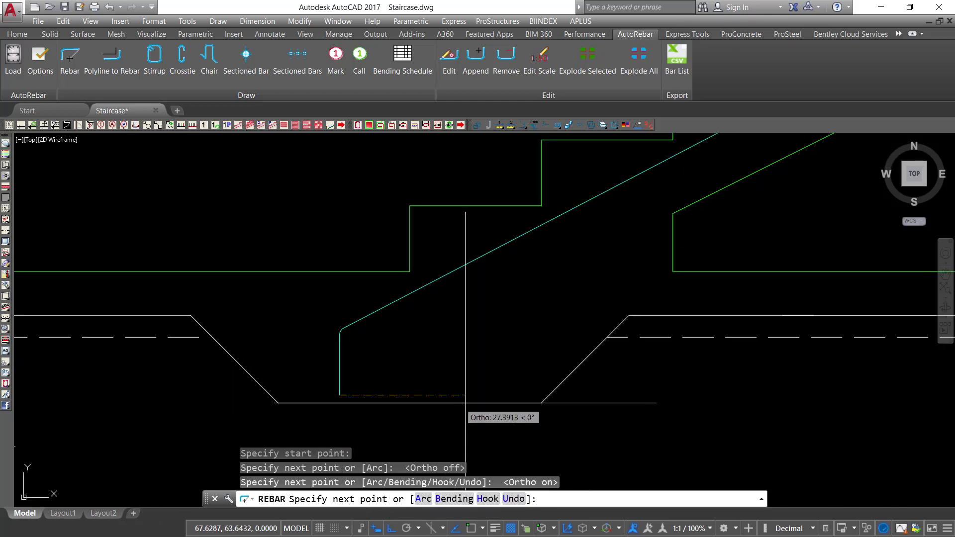
pyautogui.click(535, 396)
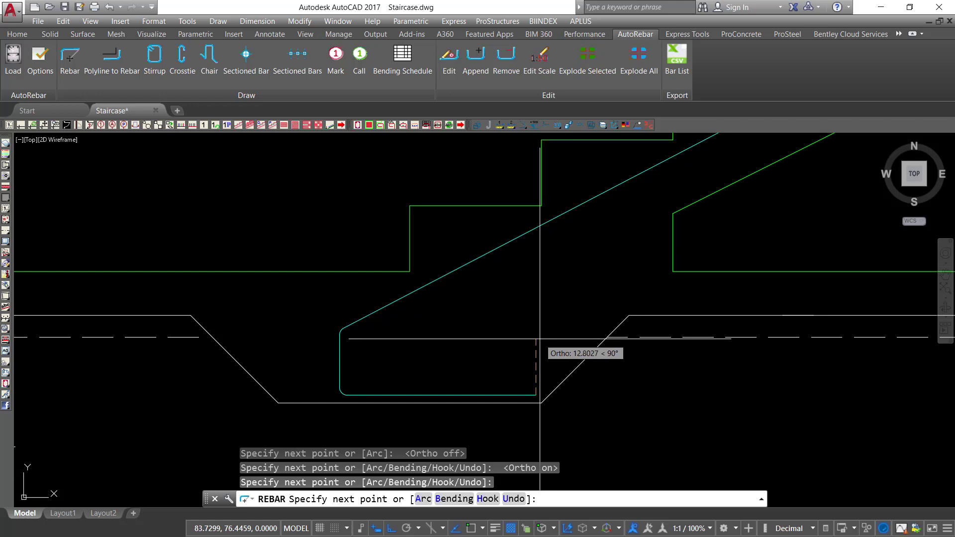
pyautogui.click(540, 336)
pyautogui.rightClick(540, 336)
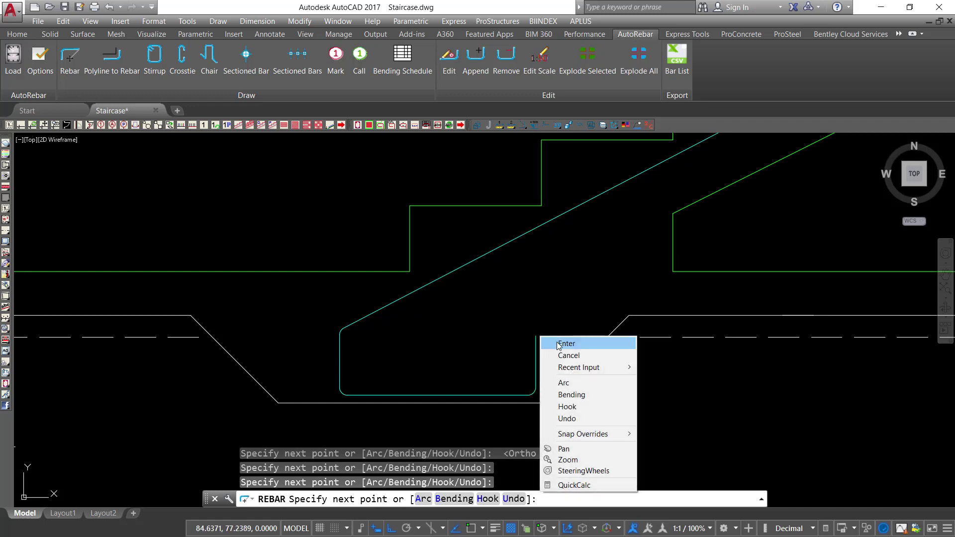
pyautogui.click(558, 342)
# Change the new staircase rebar's modality to Thick.
pyautogui.scroll(-3, 329, 407)
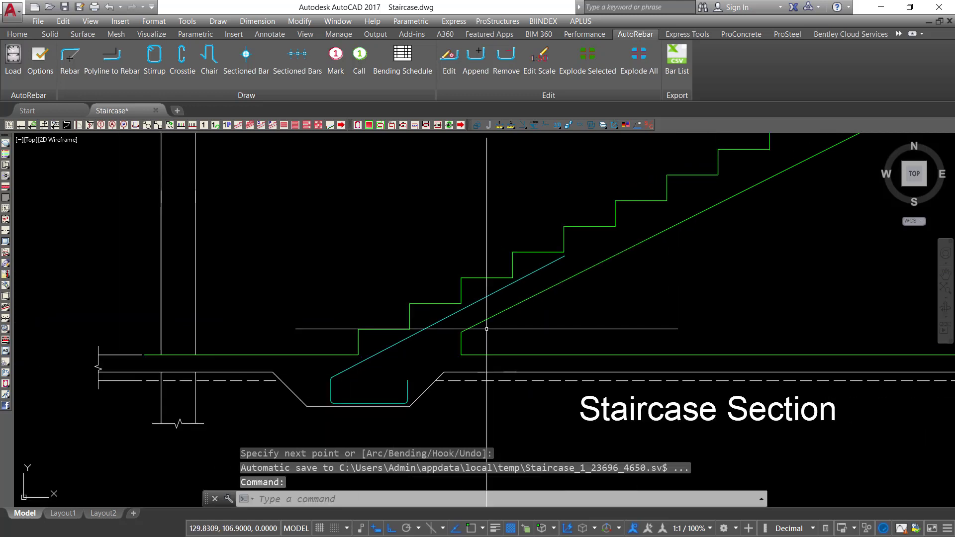
pyautogui.scroll(8, 540, 275)
pyautogui.scroll(-4, 490, 292)
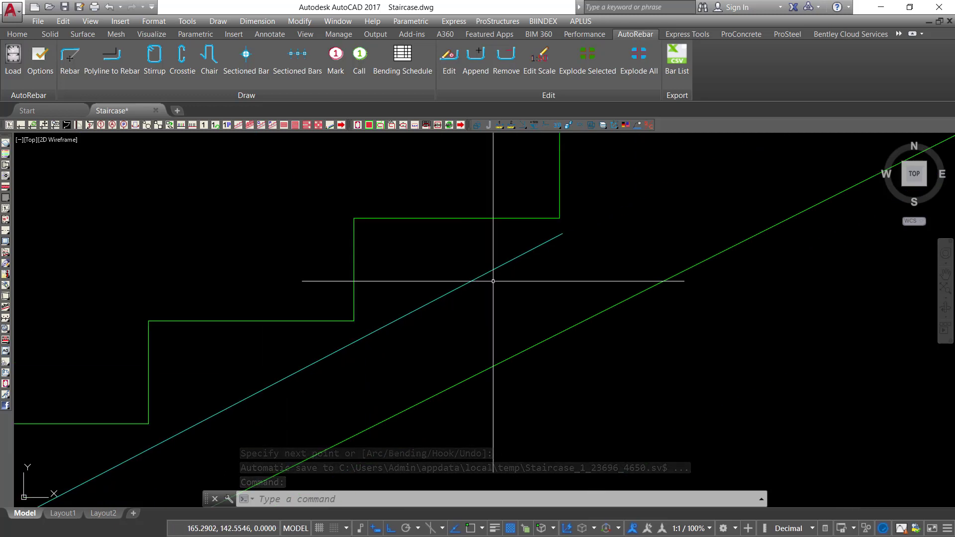
pyautogui.doubleClick(500, 266)
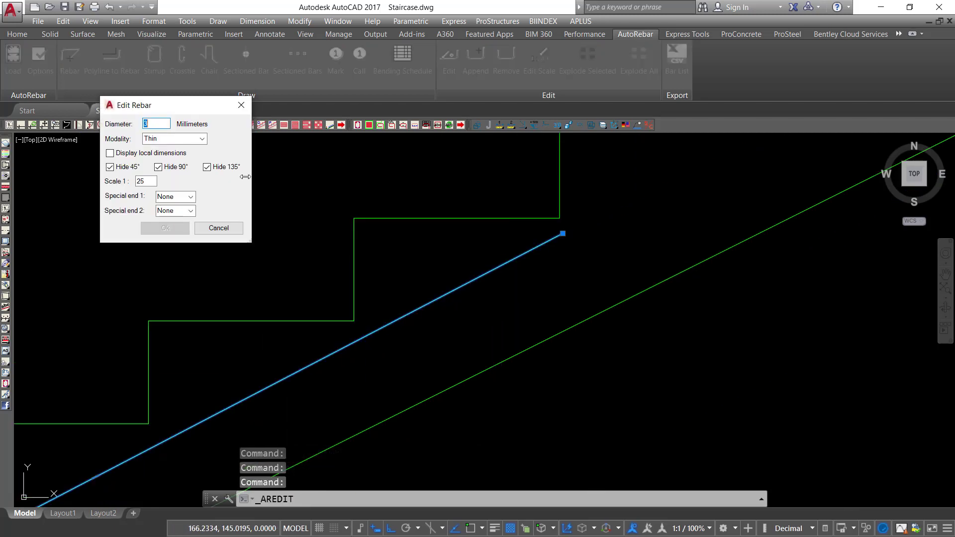
pyautogui.click(203, 140)
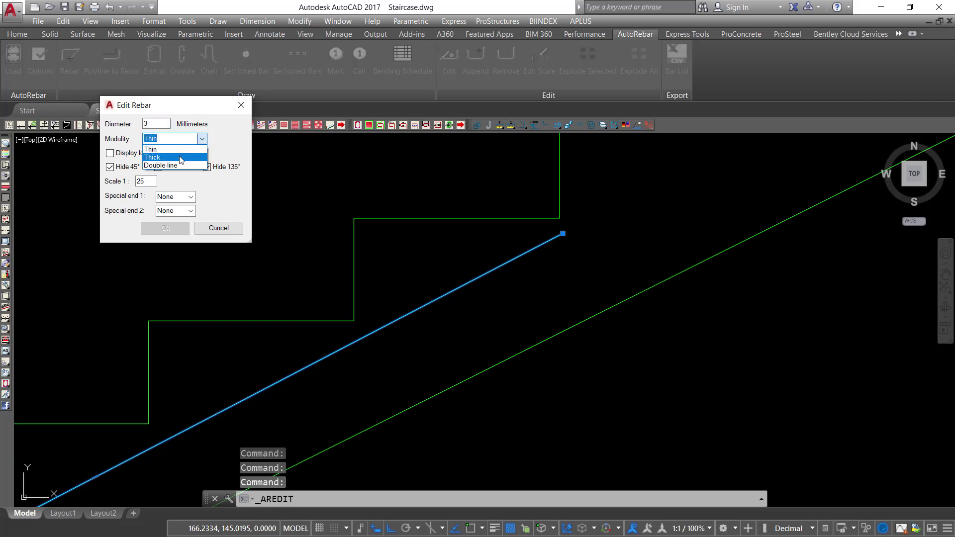
pyautogui.click(165, 228)
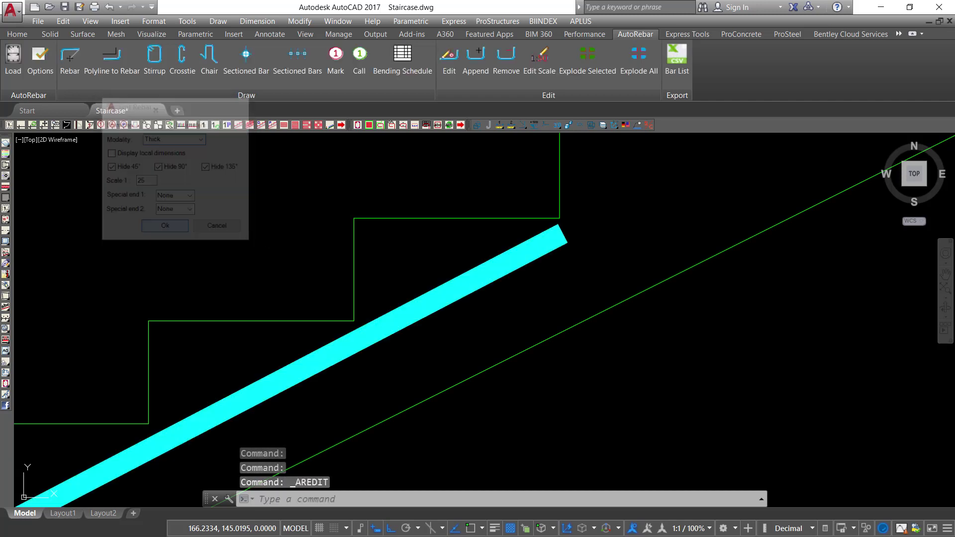
pyautogui.scroll(-8, 512, 231)
pyautogui.scroll(8, 426, 298)
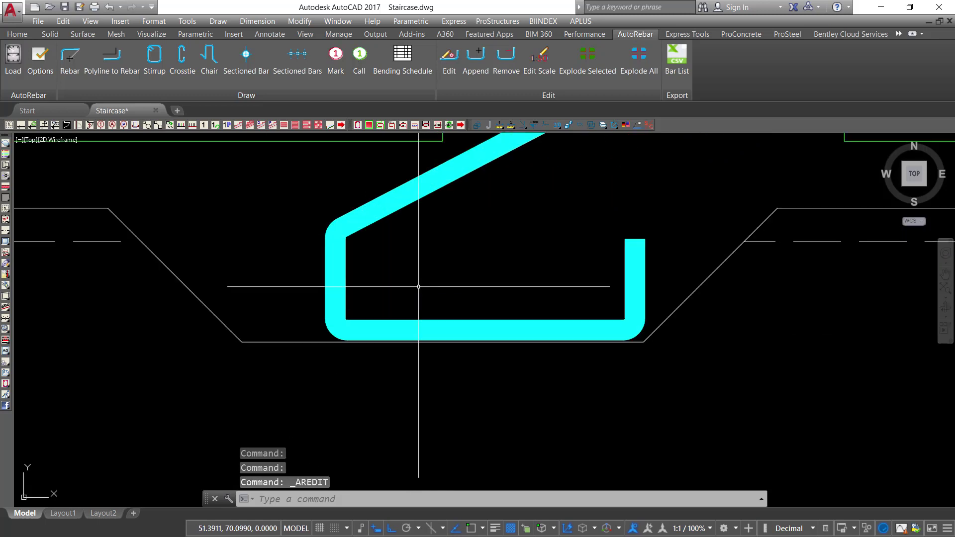
pyautogui.scroll(4, 493, 179)
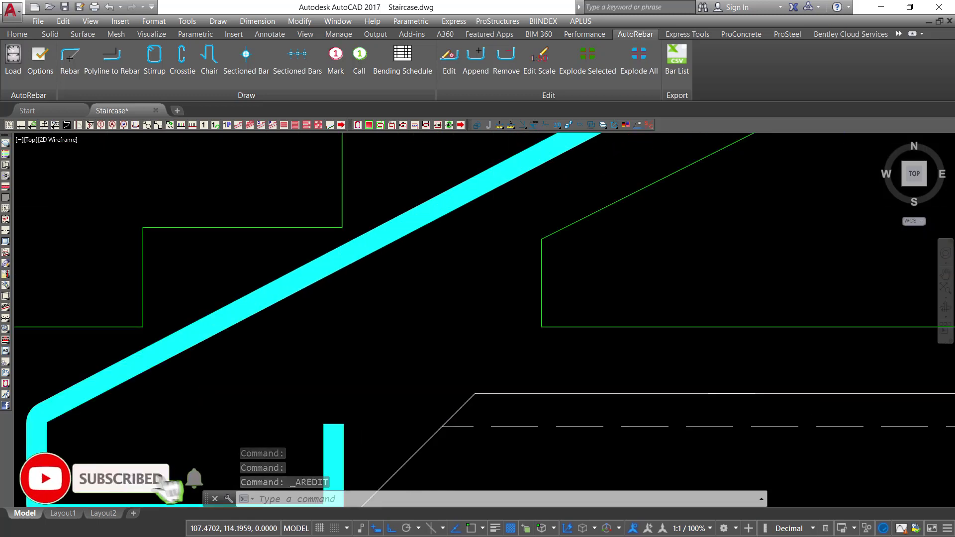
pyautogui.scroll(-3, 343, 309)
pyautogui.scroll(2, 450, 232)
pyautogui.click(490, 255)
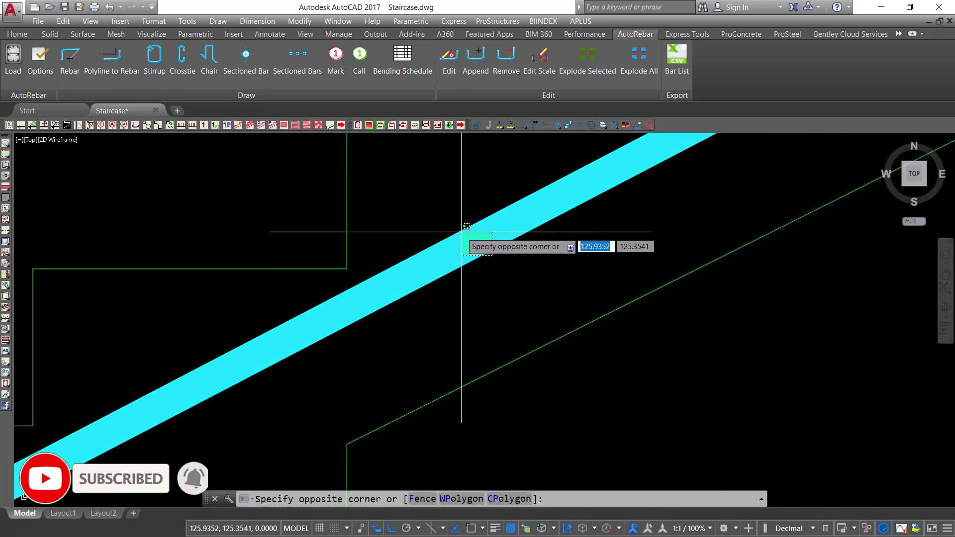
pyautogui.click(461, 230)
pyautogui.click(400, 283)
pyautogui.click(386, 292)
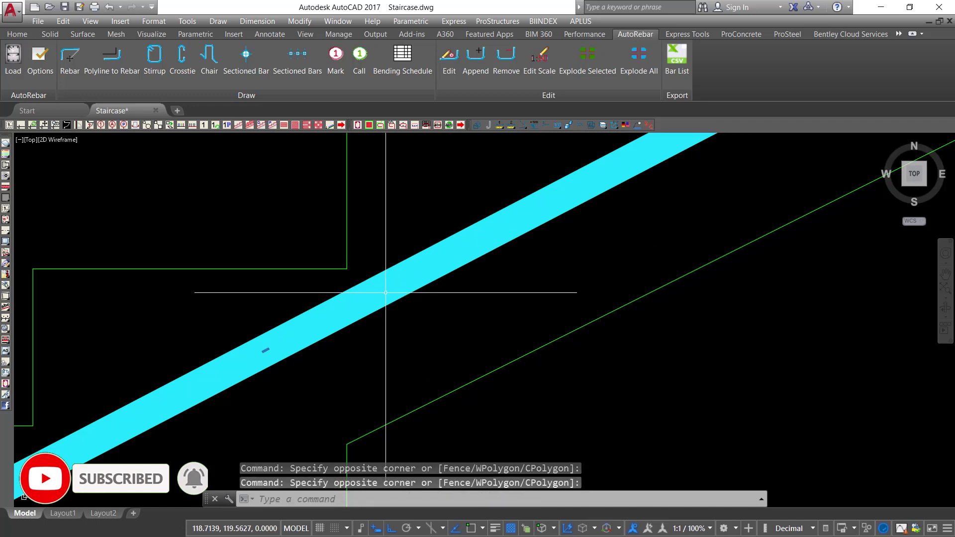
pyautogui.click(358, 301)
pyautogui.click(358, 301)
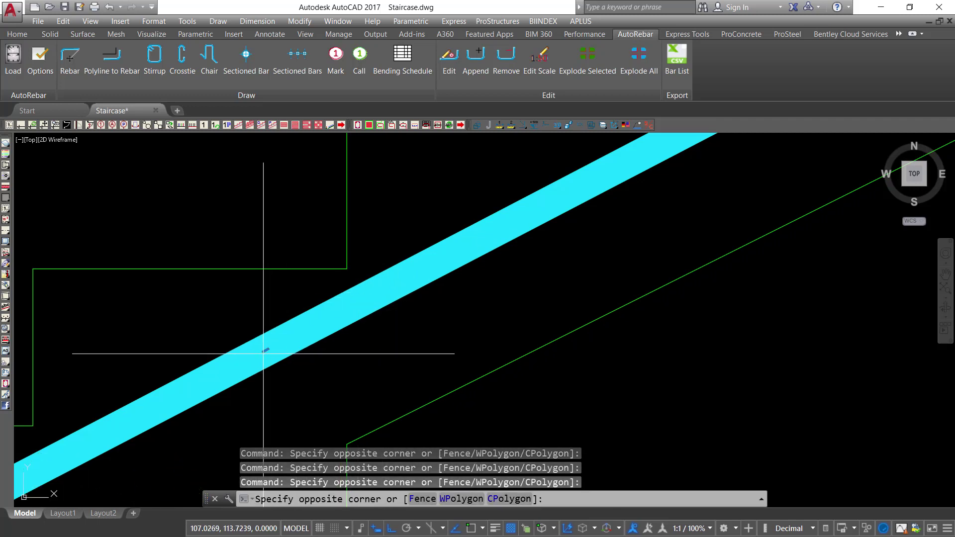
pyautogui.moveTo(265, 350)
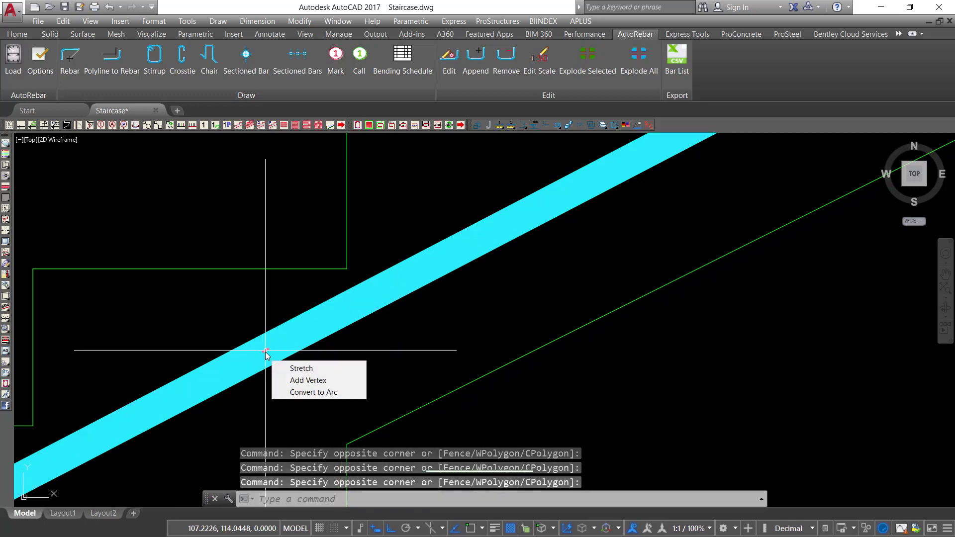
pyautogui.press('Escape')
pyautogui.press('Escape')
# Select the thick sloping rebar and open its properties.
pyautogui.click(422, 280)
pyautogui.click(422, 269)
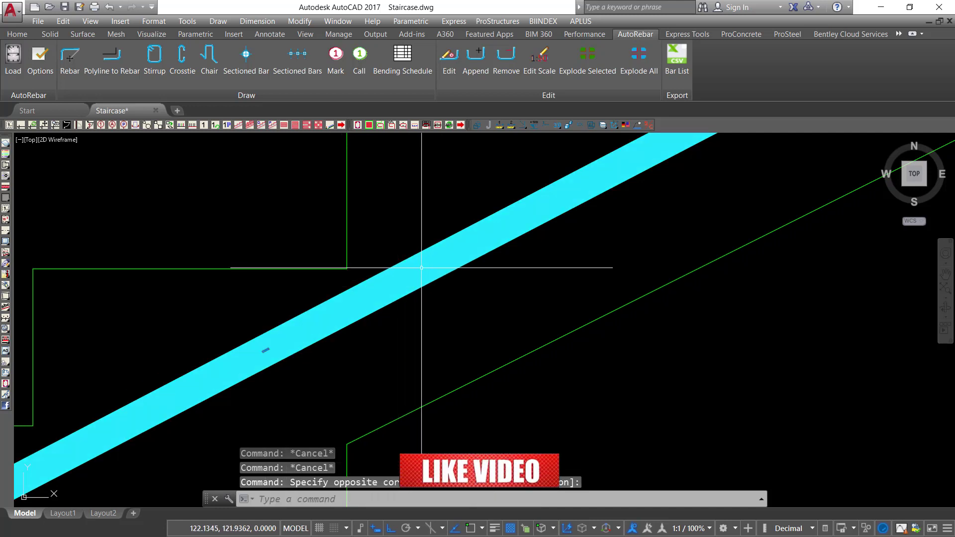
pyautogui.rightClick(421, 267)
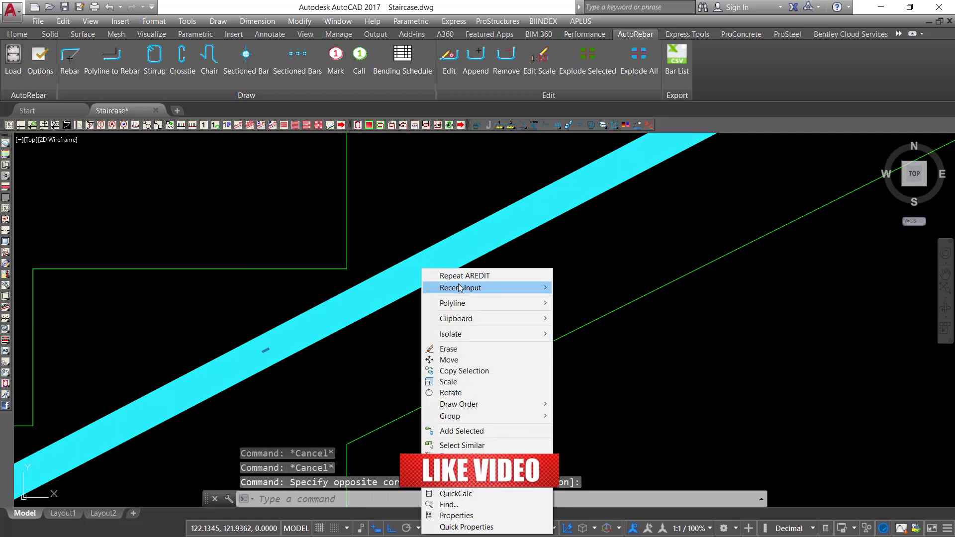
pyautogui.click(455, 515)
pyautogui.click(3, 26)
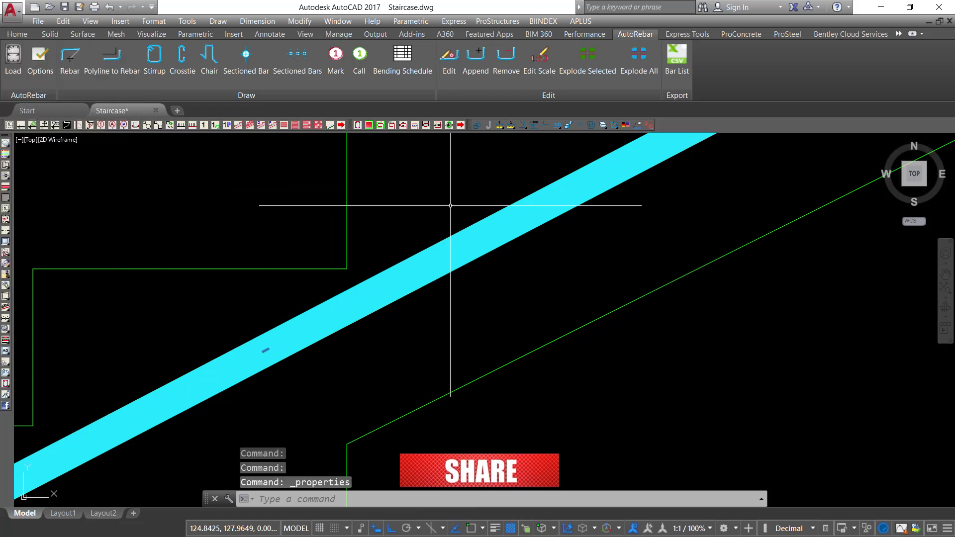
# Set the modality of the lower flight's rebar to Thin and deselect the bar.
pyautogui.click(468, 244)
pyautogui.doubleClick(465, 247)
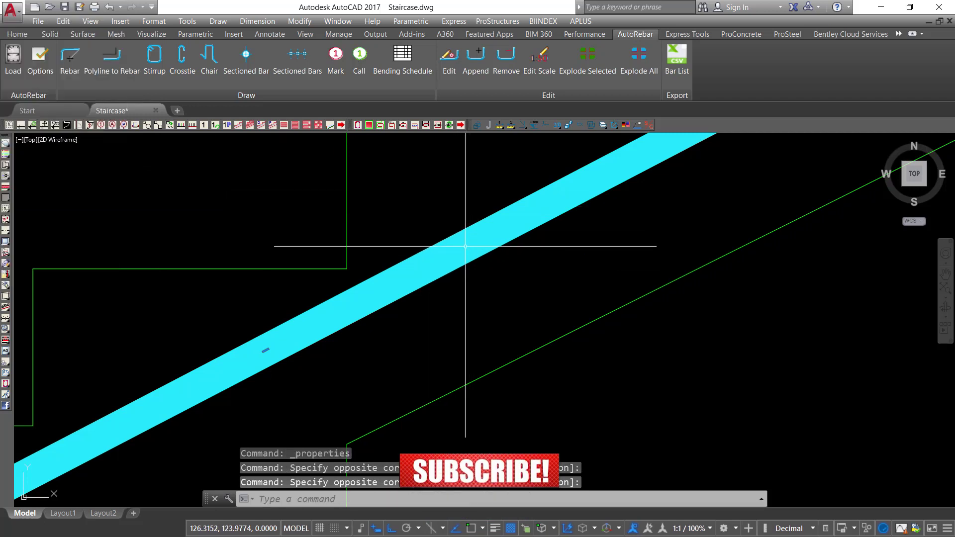
pyautogui.scroll(-2, 349, 318)
pyautogui.click(563, 207)
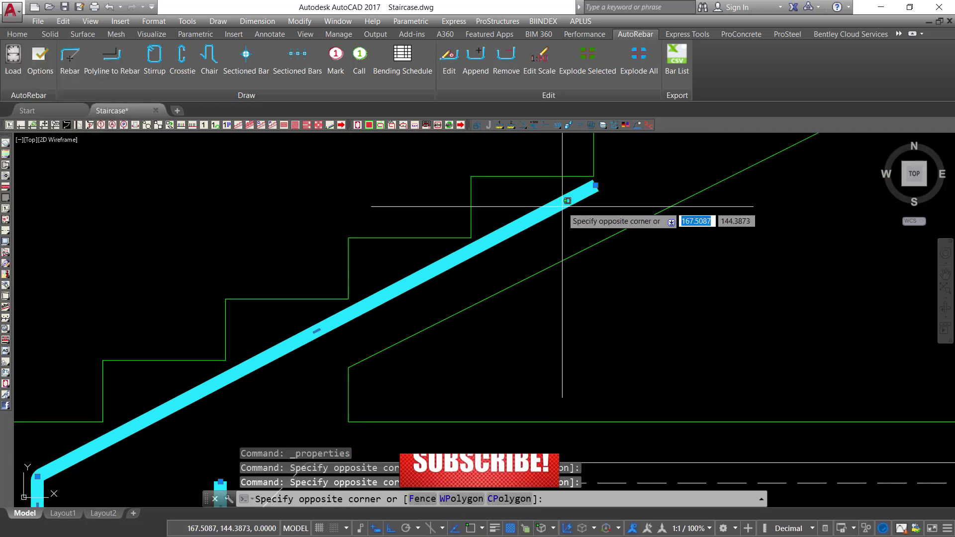
pyautogui.click(558, 210)
pyautogui.doubleClick(555, 214)
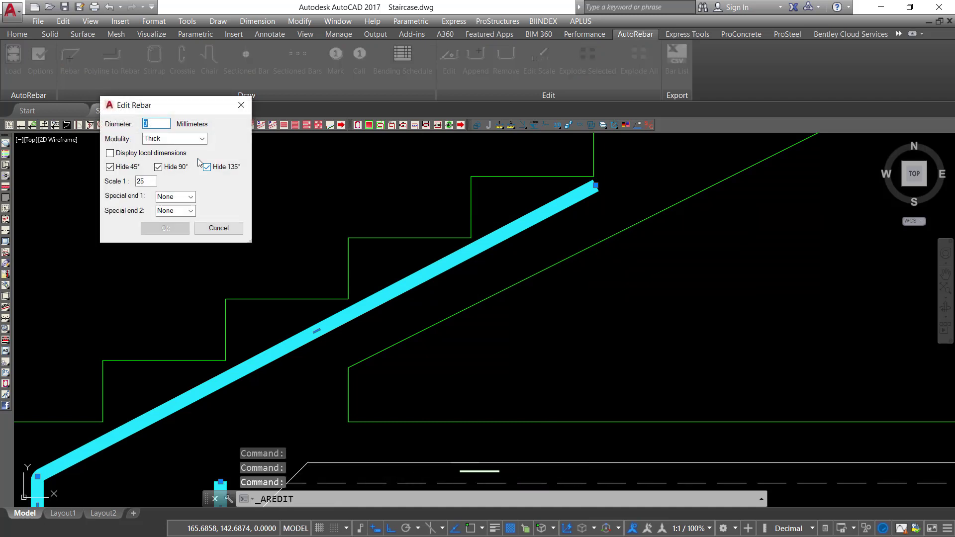
pyautogui.click(202, 139)
pyautogui.click(169, 160)
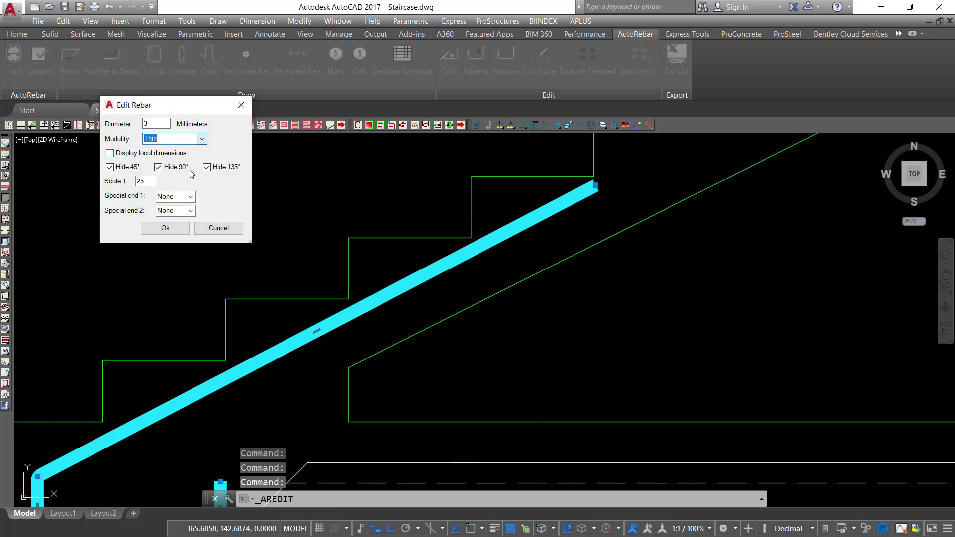
pyautogui.click(166, 228)
pyautogui.scroll(-5, 271, 219)
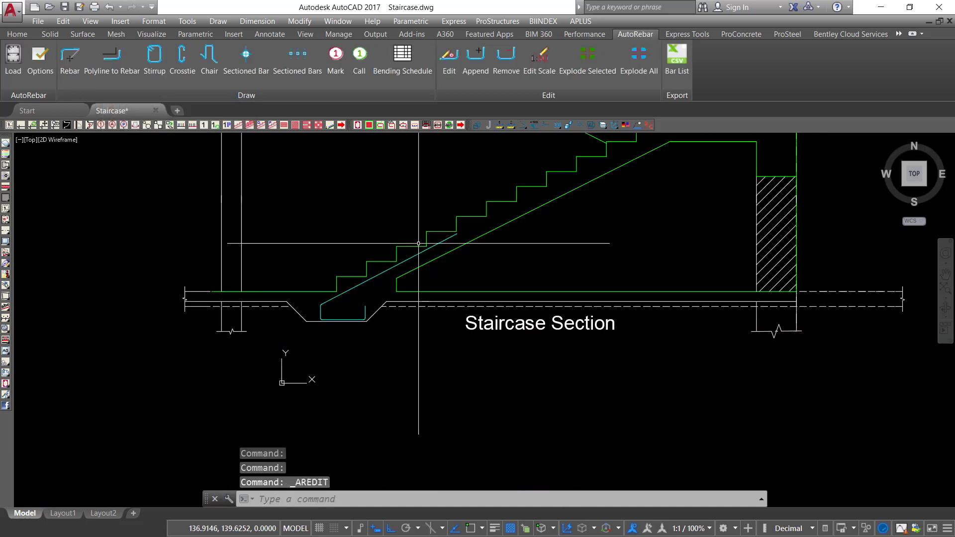
pyautogui.press('Escape')
pyautogui.scroll(4, 358, 298)
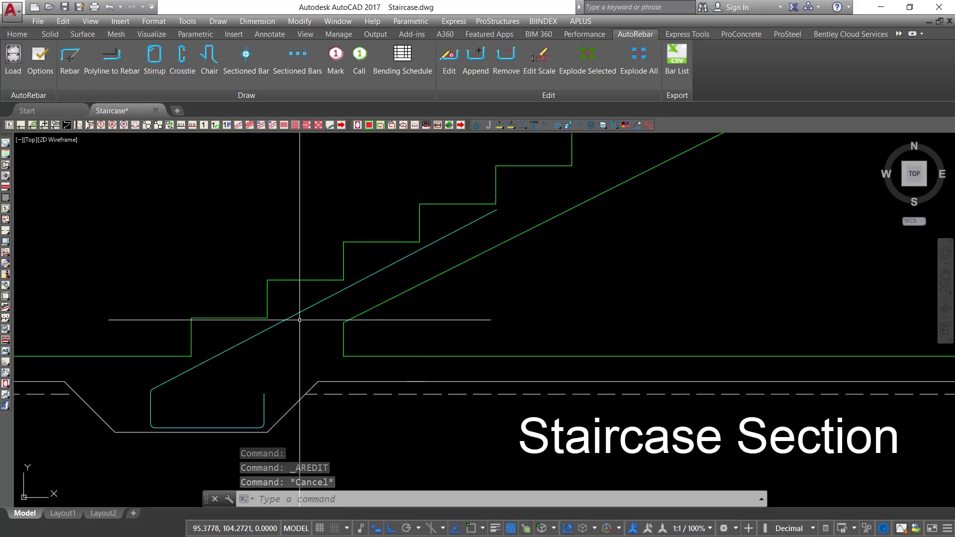
# Start a 3 mm rebar just below the middle landing's top surface and run it horizontally to just short of the hatched wall.
pyautogui.click(72, 65)
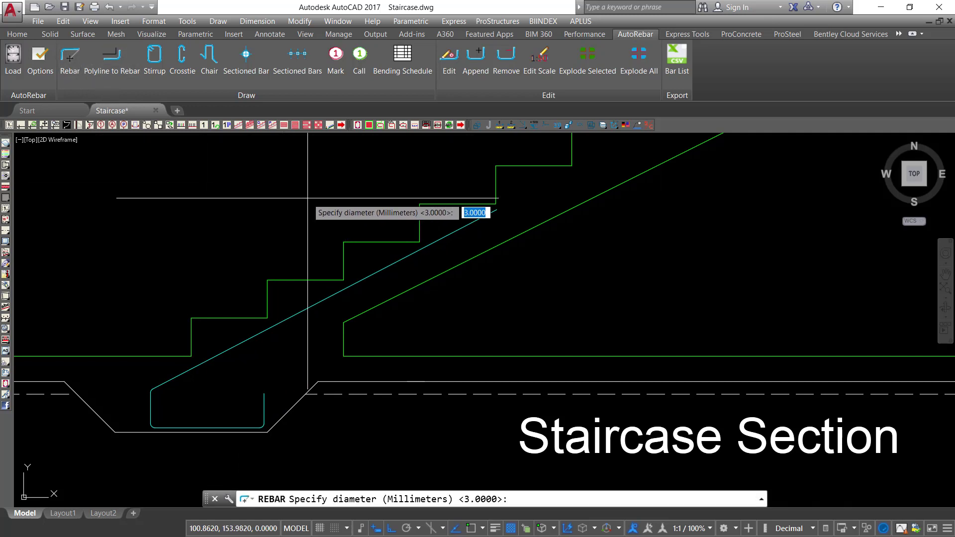
pyautogui.scroll(-5, 474, 194)
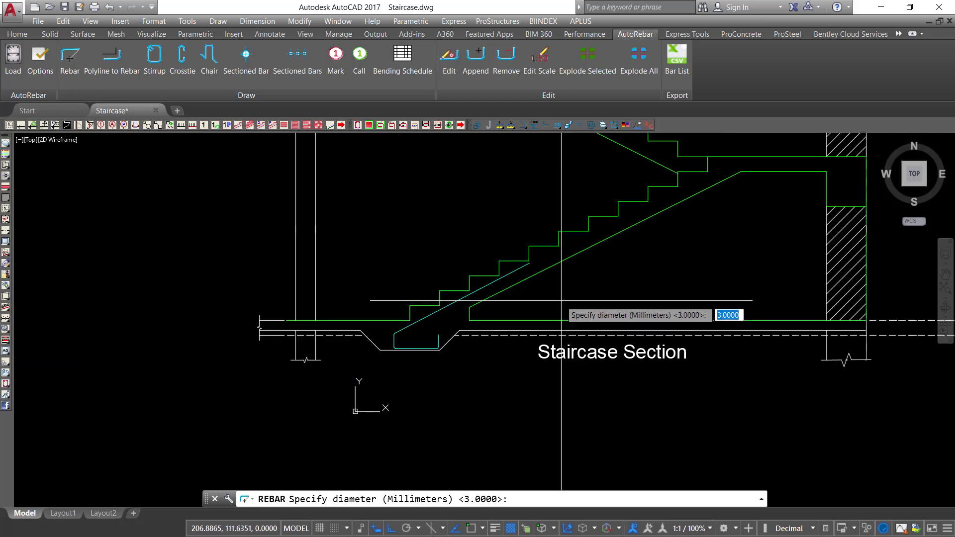
pyautogui.scroll(6, 407, 141)
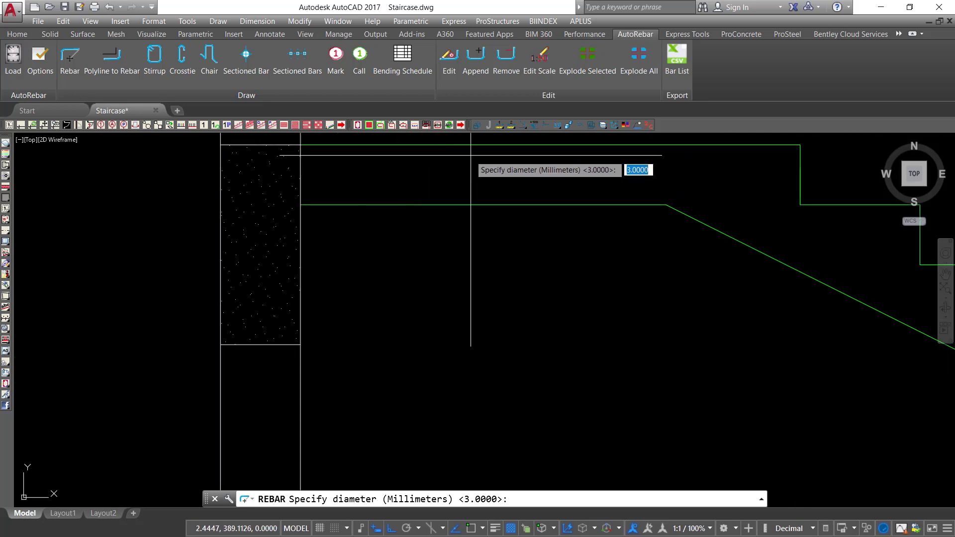
pyautogui.scroll(-6, 321, 211)
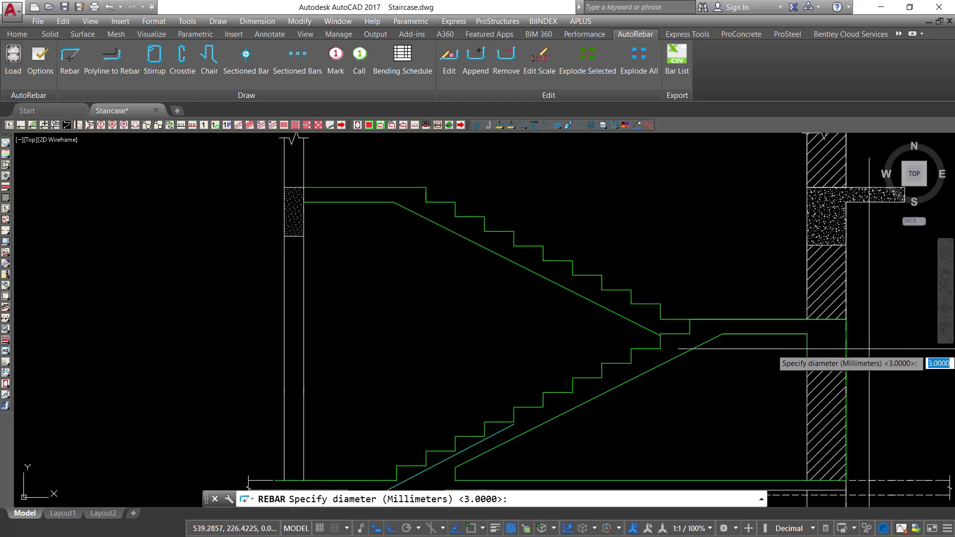
pyautogui.scroll(2, 801, 333)
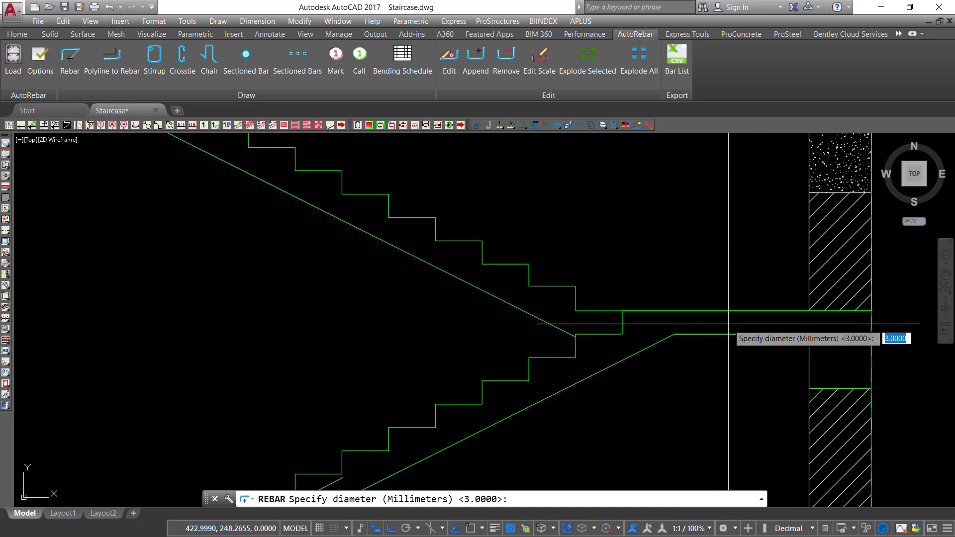
pyautogui.press('Return')
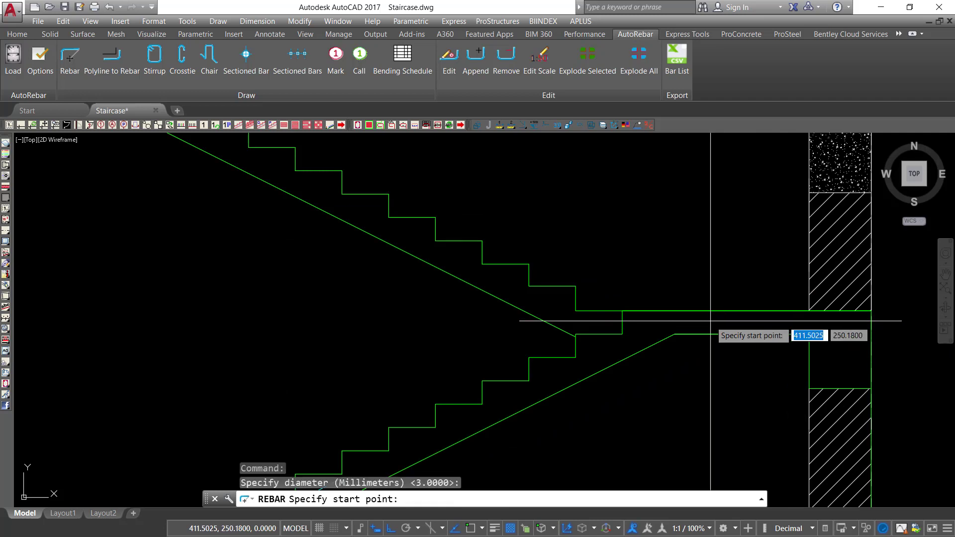
pyautogui.scroll(2, 736, 325)
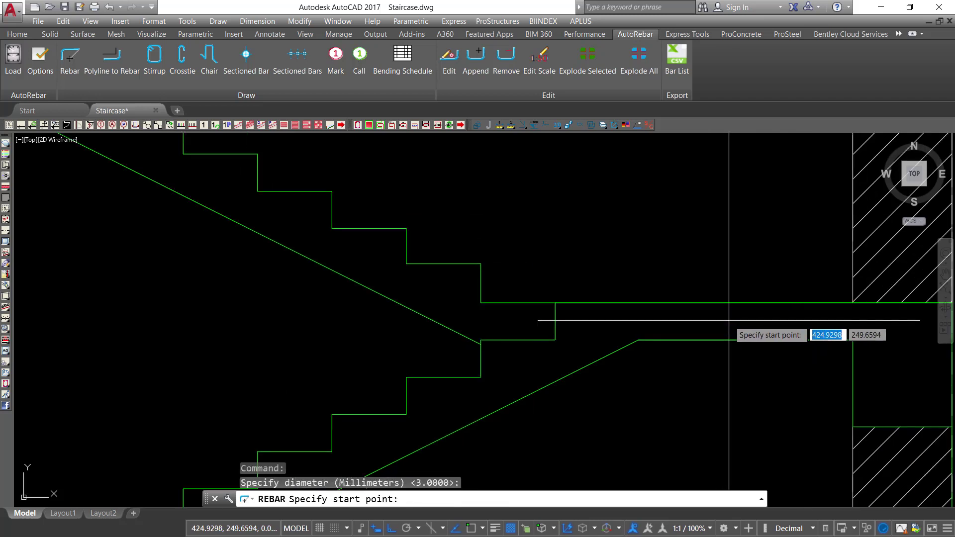
pyautogui.click(685, 313)
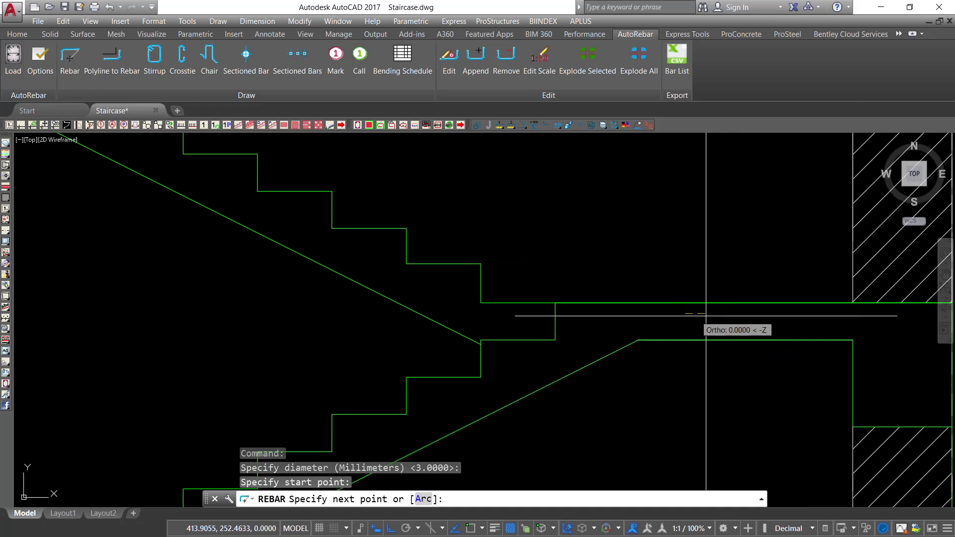
pyautogui.click(848, 313)
# Continue the rebar about 9.5 units down and about 151 units back along the landing's underside to the upper flight's soffit.
pyautogui.scroll(4, 849, 328)
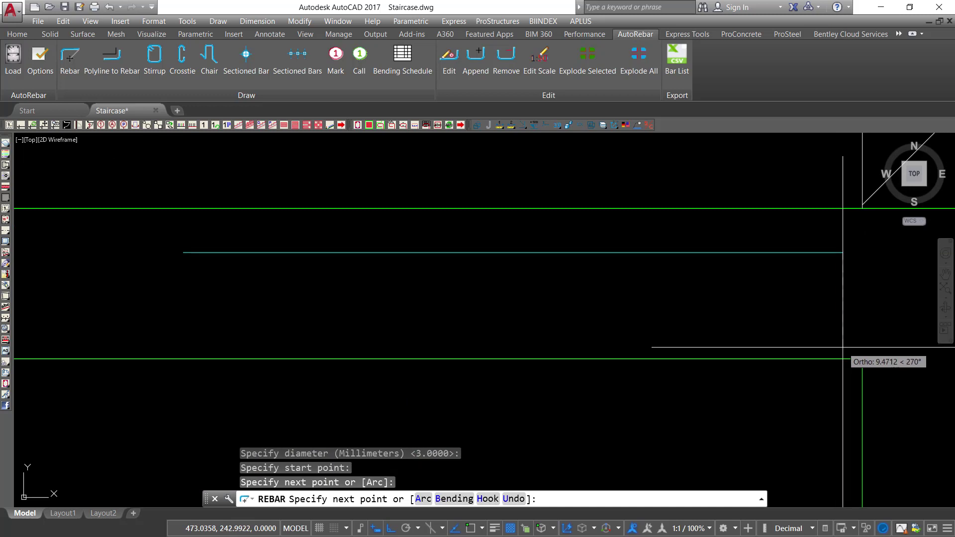
pyautogui.click(842, 347)
pyautogui.scroll(-3, 842, 347)
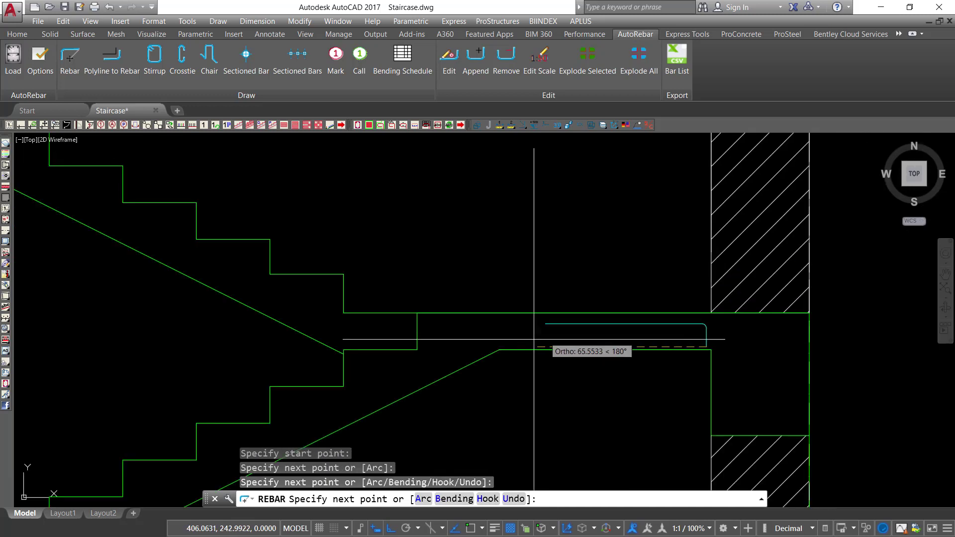
pyautogui.scroll(2, 344, 354)
pyautogui.scroll(2, 344, 354)
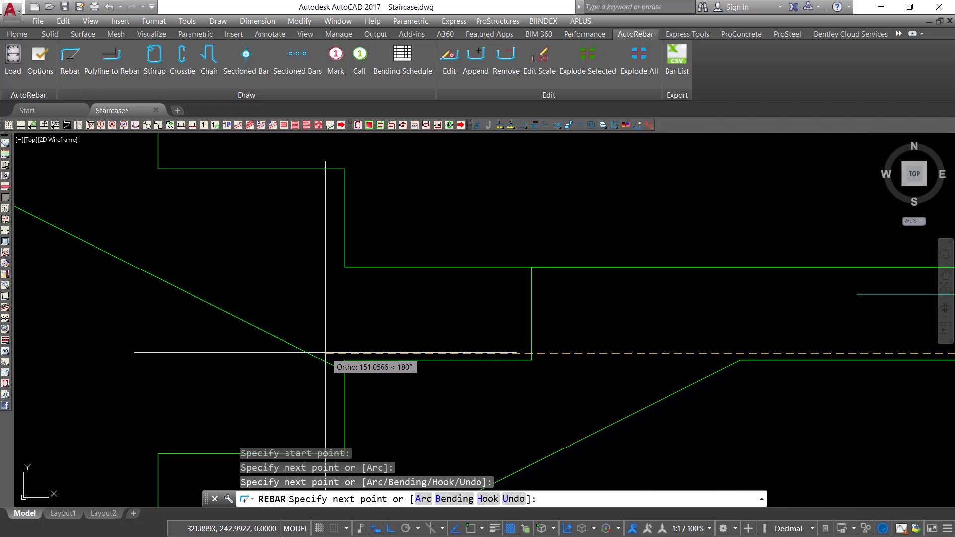
pyautogui.click(325, 352)
# With Ortho off, run the rebar about 328 units at 153° up the upper flight to just below the upper landing's top surface.
pyautogui.scroll(-4, 326, 352)
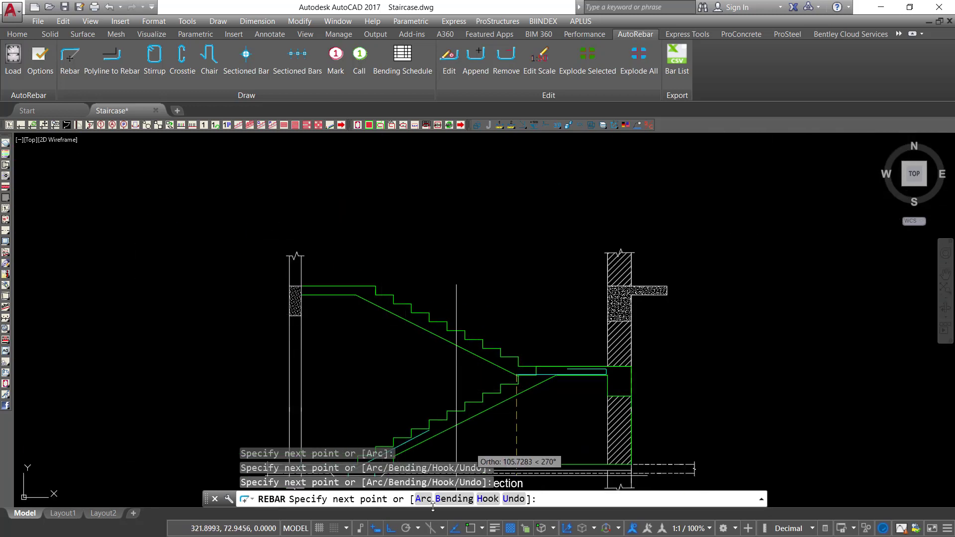
pyautogui.click(405, 528)
pyautogui.scroll(5, 350, 275)
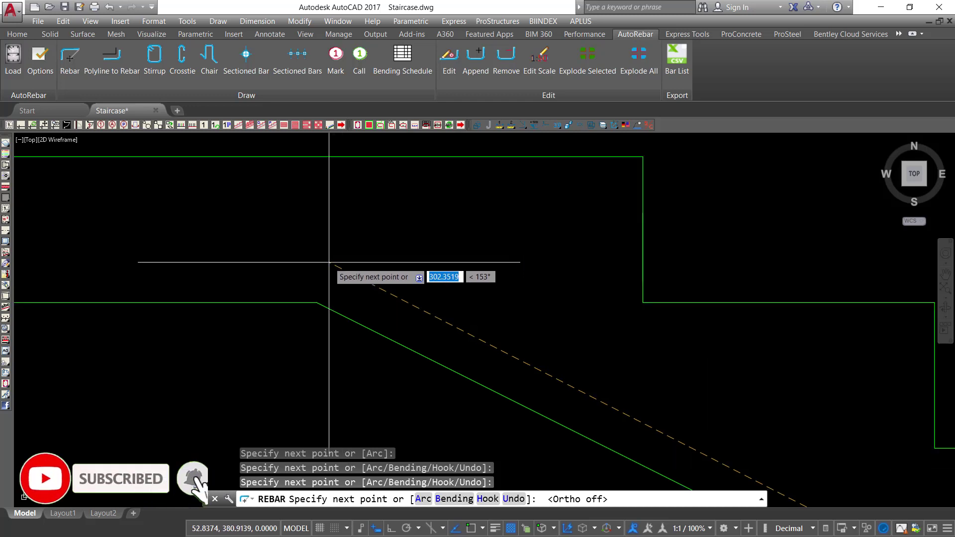
pyautogui.scroll(-2, 325, 251)
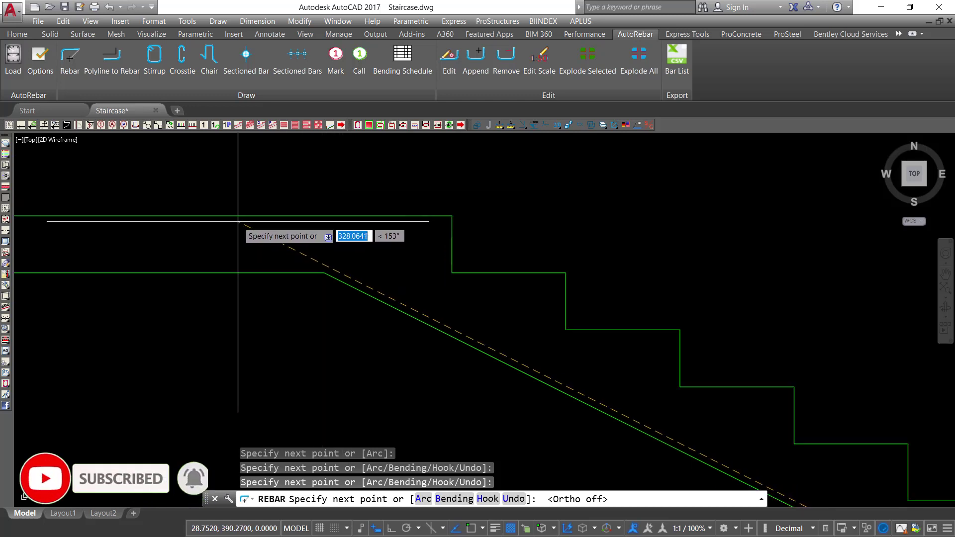
pyautogui.click(238, 222)
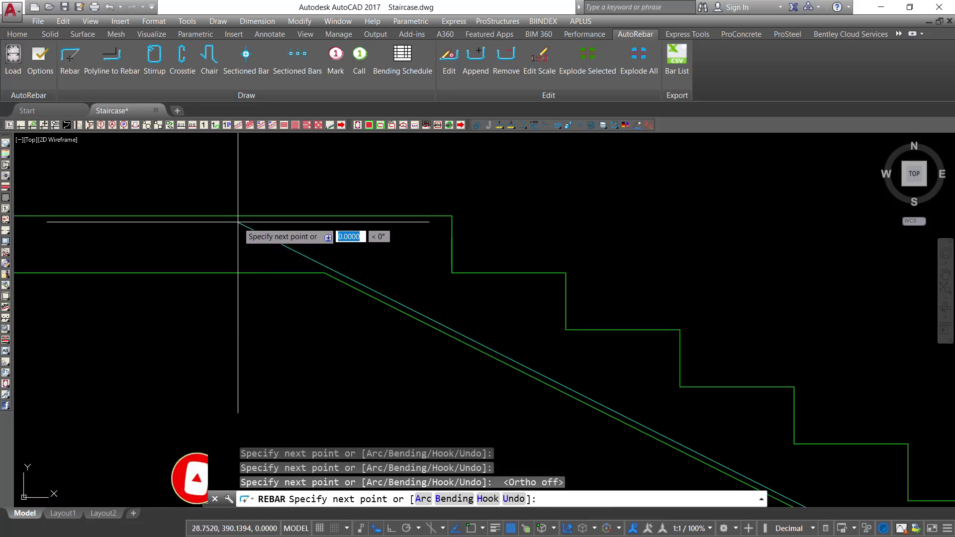
# With Ortho on, extend the rebar horizontally below the upper landing's top to near the concrete beam, and finish it.
pyautogui.scroll(-3, 343, 260)
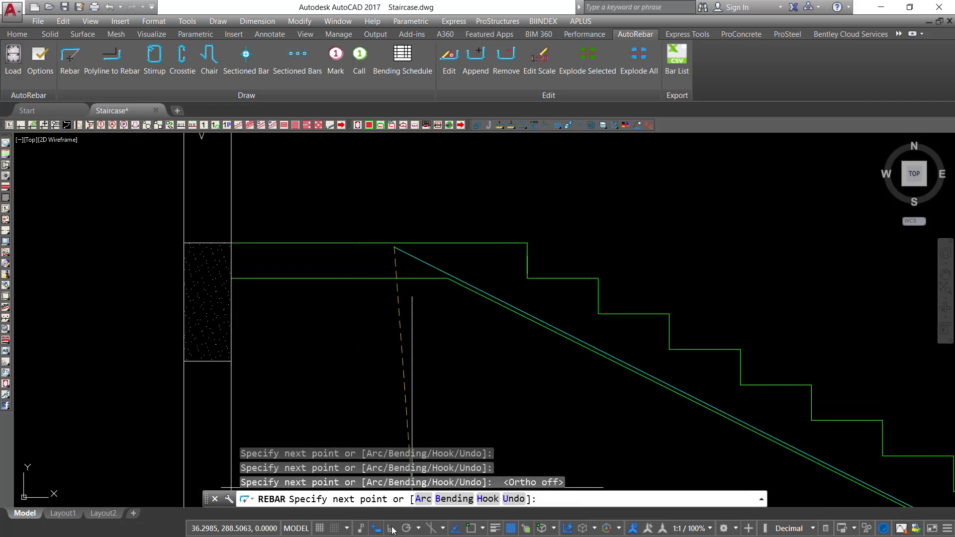
pyautogui.scroll(4, 324, 269)
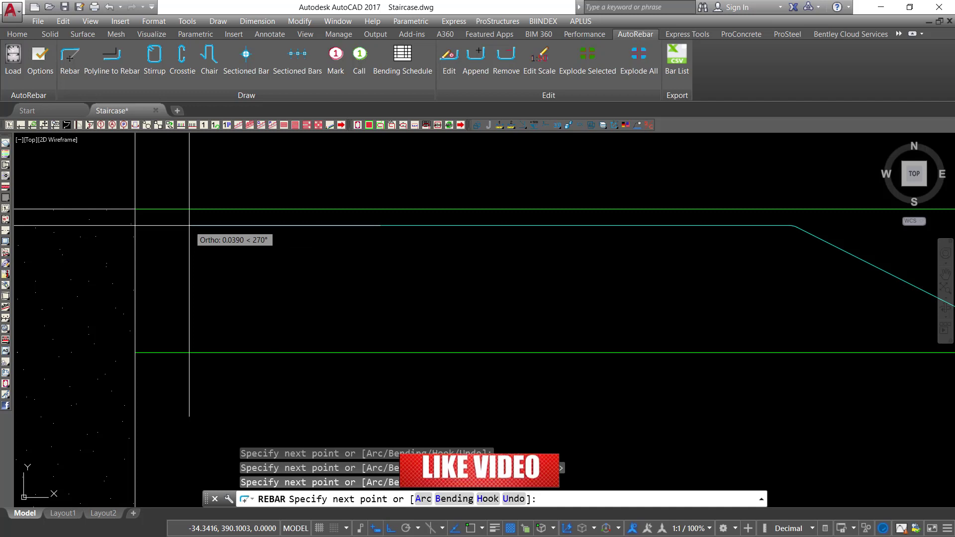
pyautogui.rightClick(188, 241)
pyautogui.click(211, 249)
# Examine the finished rebar along the upper landing, the upper flight and the middle landing.
pyautogui.scroll(-3, 269, 229)
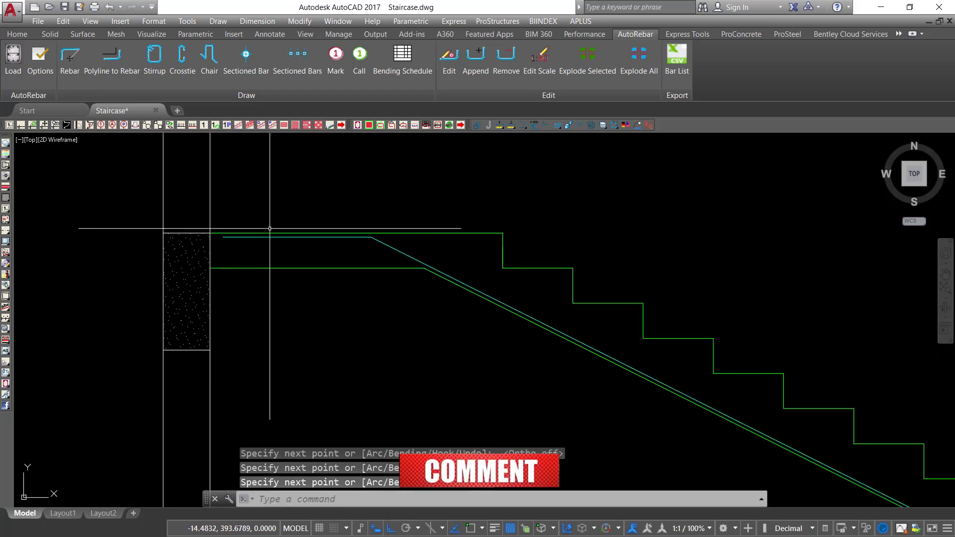
pyautogui.scroll(-5, 512, 313)
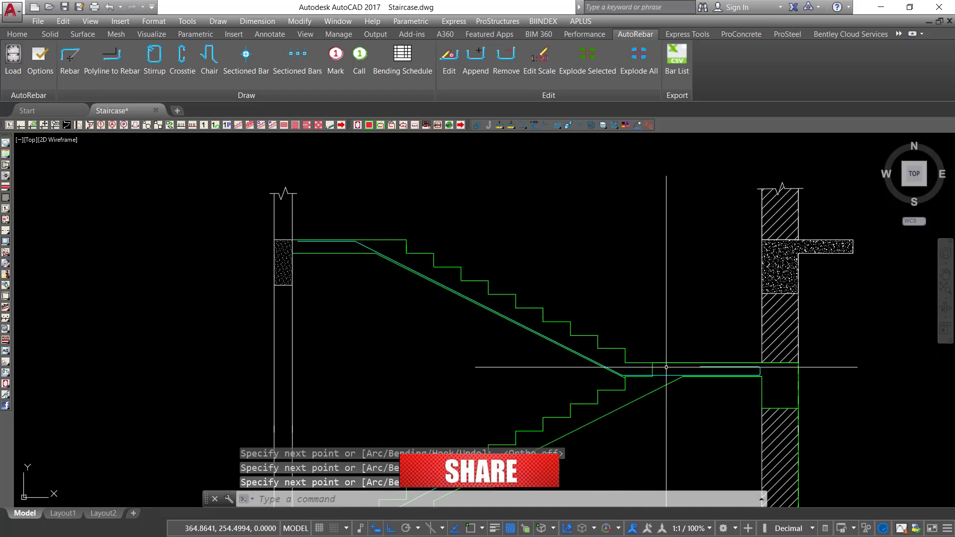
pyautogui.scroll(5, 666, 367)
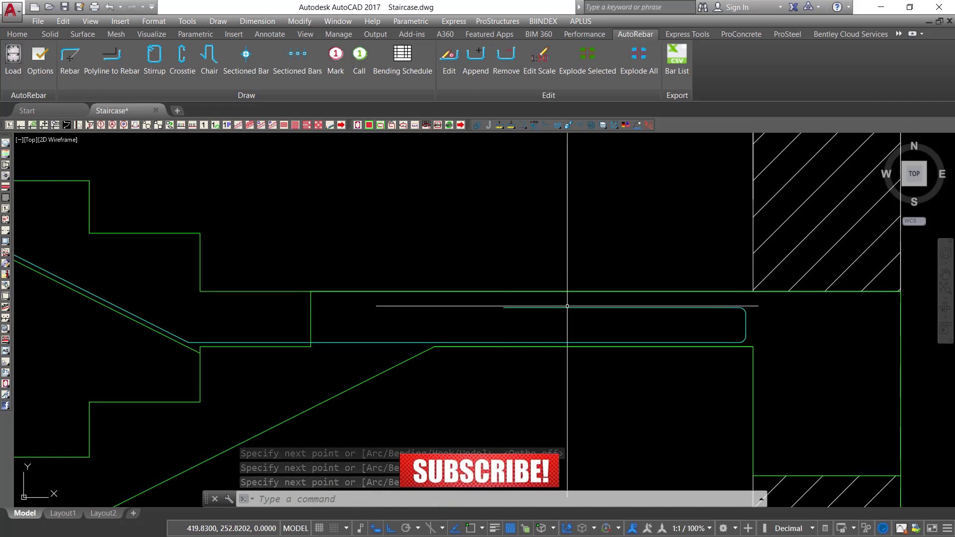
pyautogui.scroll(-4, 667, 342)
pyautogui.scroll(2, 337, 266)
pyautogui.moveTo(338, 267); pyautogui.dragTo(579, 376, button='middle')
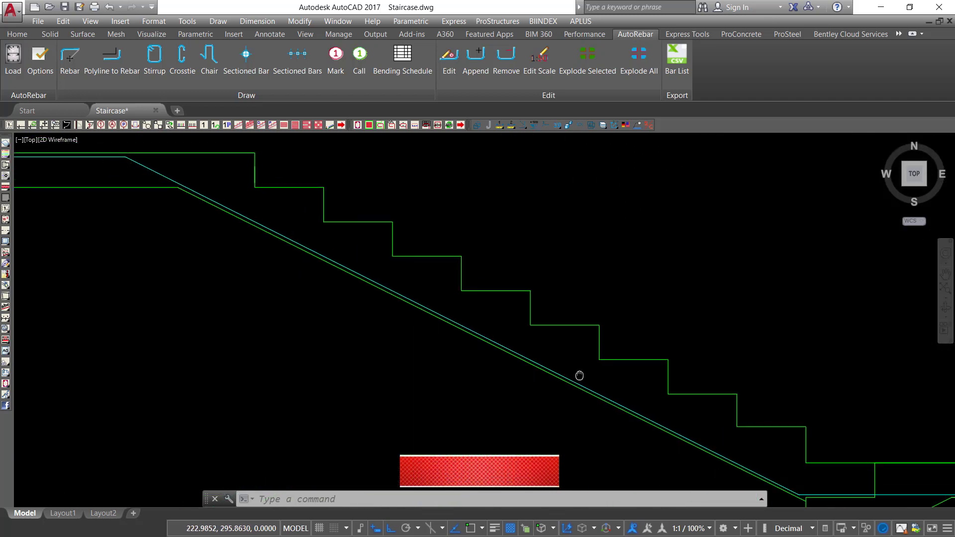
pyautogui.scroll(-5, 640, 386)
# Start a 3 mm rebar below the upper landing's top bar, running it horizontally to near the beam and down close to the landing's underside.
pyautogui.scroll(5, 454, 300)
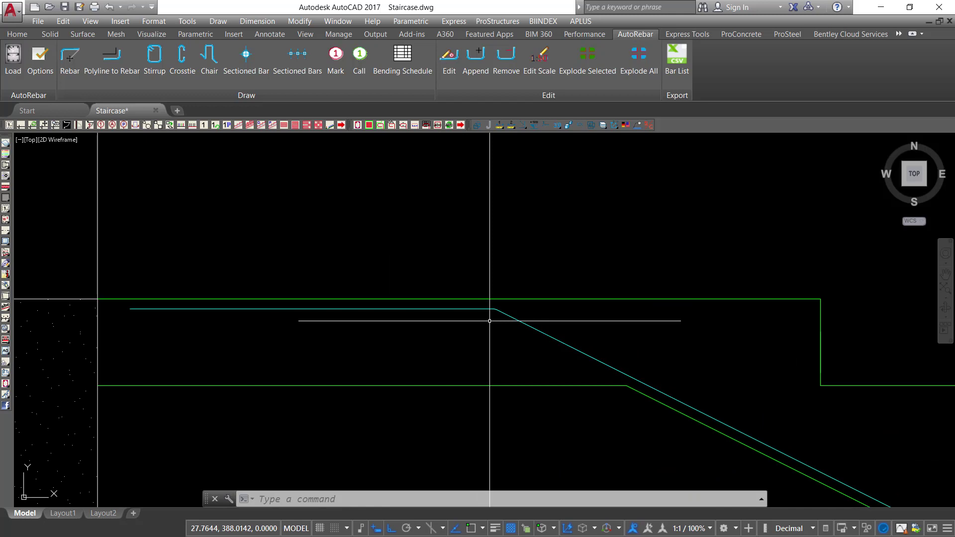
pyautogui.click(70, 57)
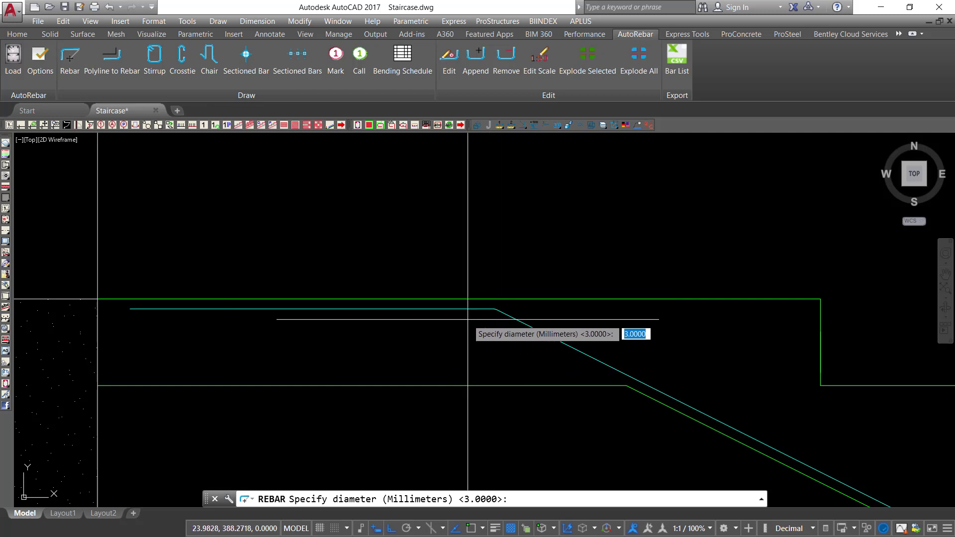
pyautogui.press('Return')
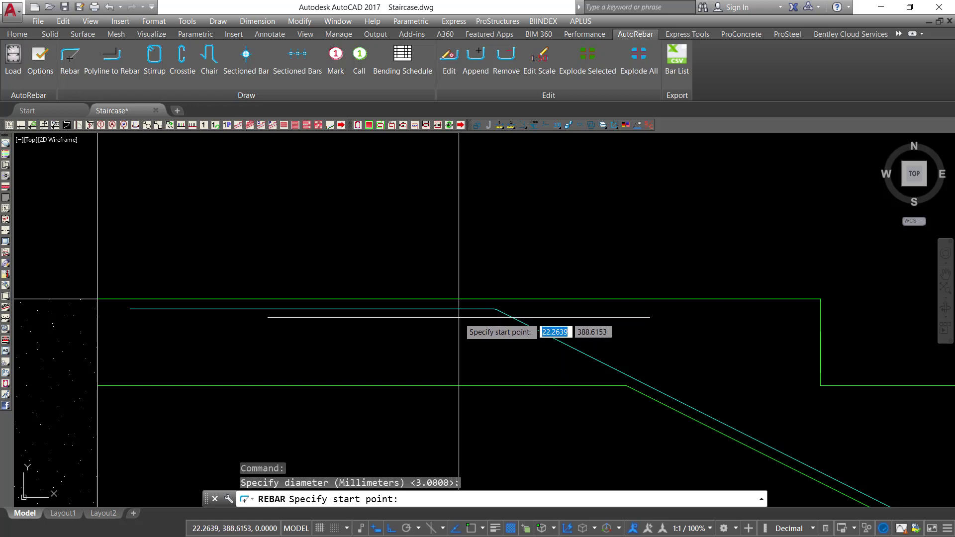
pyautogui.click(464, 321)
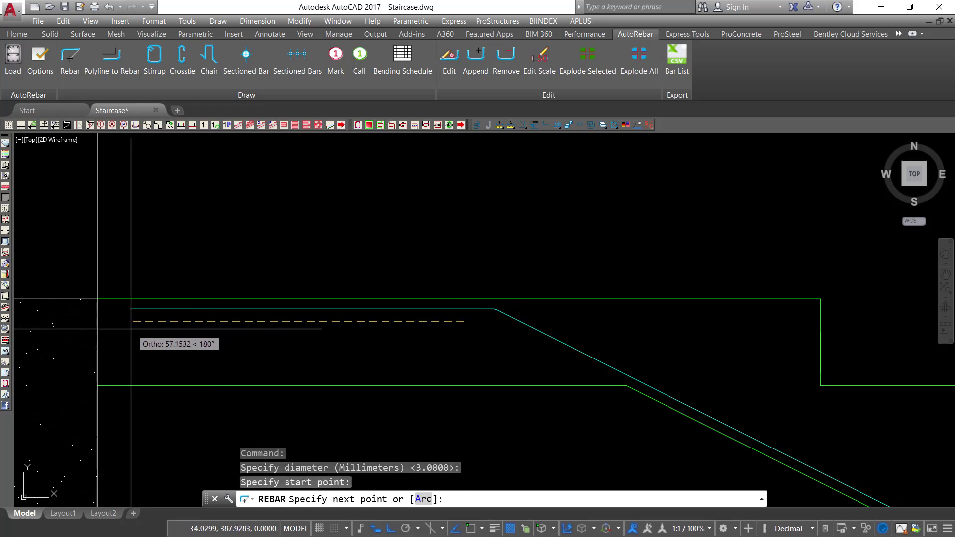
pyautogui.click(114, 321)
pyautogui.scroll(2, 110, 369)
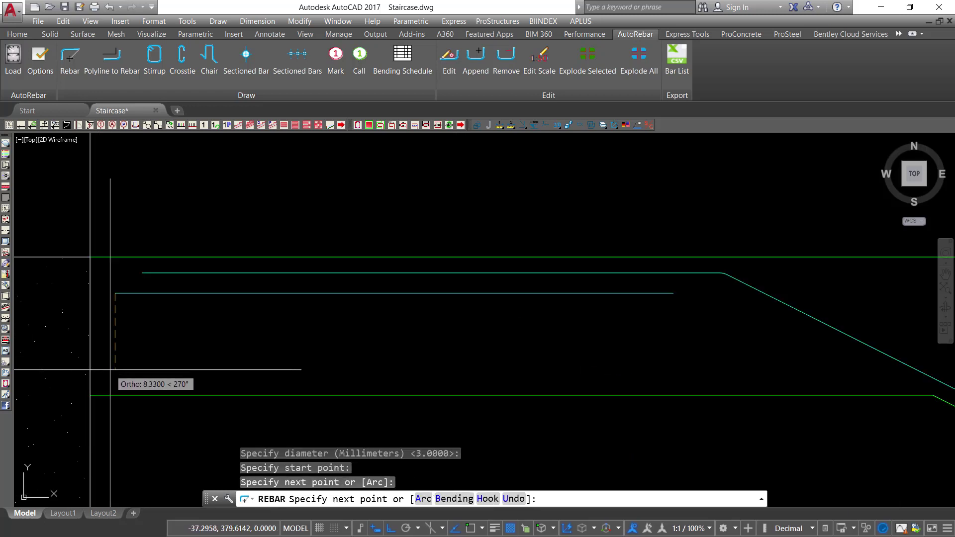
pyautogui.click(115, 382)
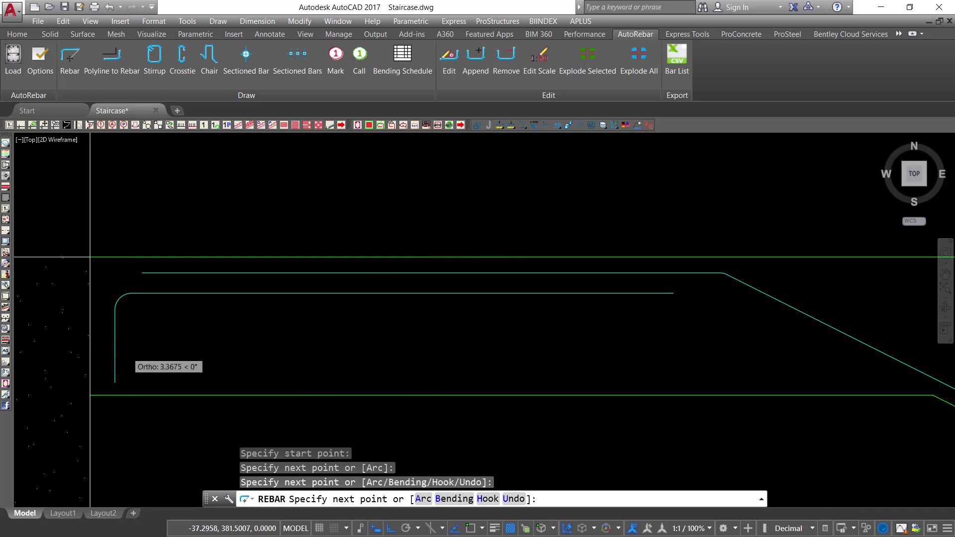
# Extend the rebar about 117 units horizontally just above the upper landing's underside, stopping short of the top riser.
pyautogui.scroll(-2, 208, 364)
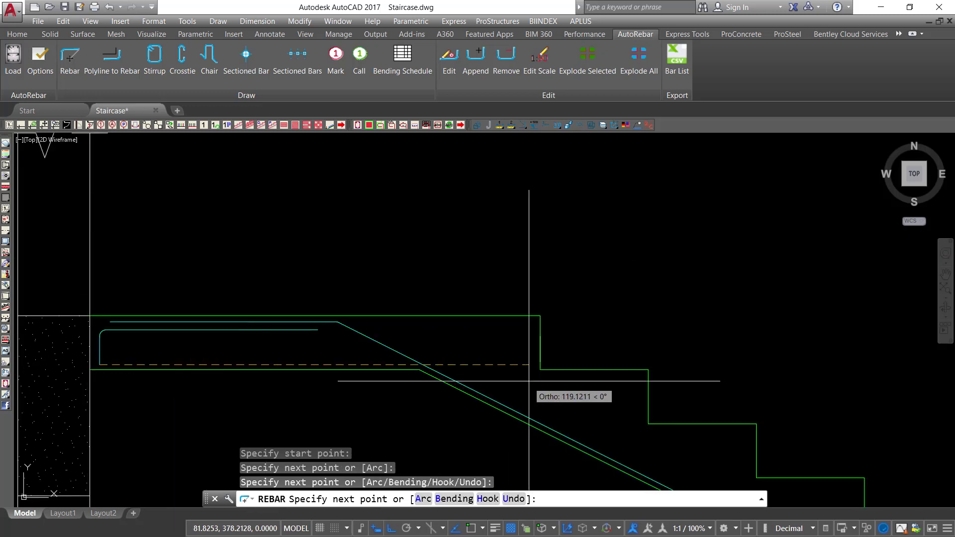
pyautogui.scroll(3, 547, 375)
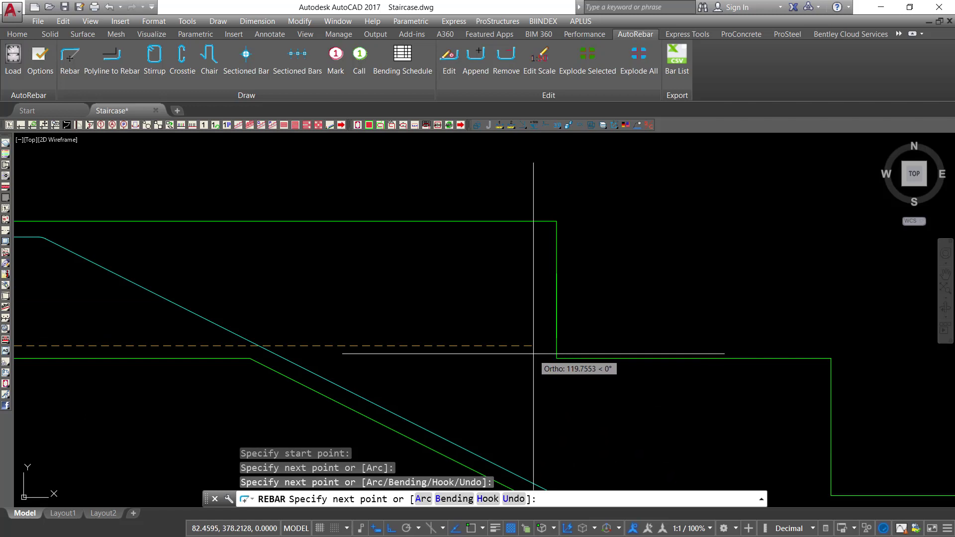
pyautogui.click(512, 349)
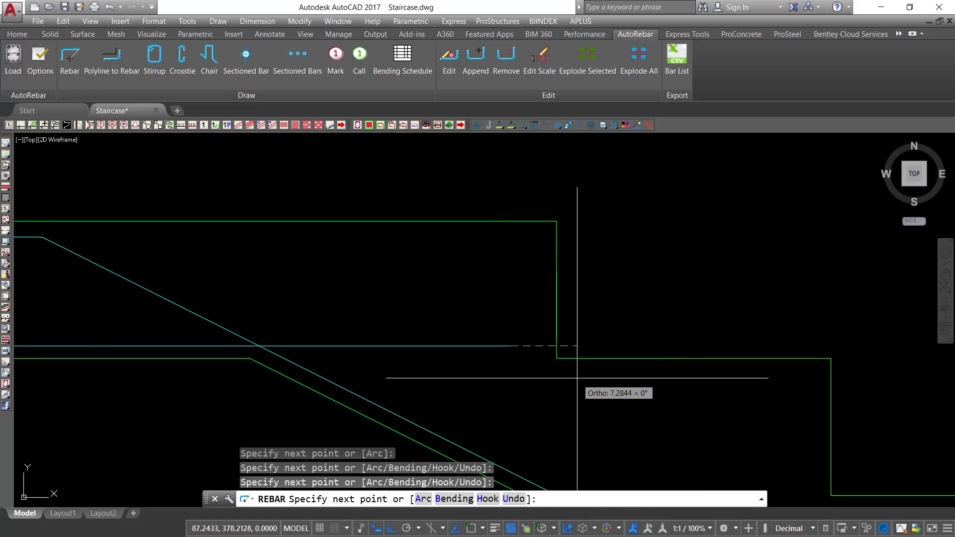
# With Ortho off, run the rebar about 107 units down the upper flight, parallel to its soffit, to below the fourth riser, and finish it.
pyautogui.scroll(-5, 505, 393)
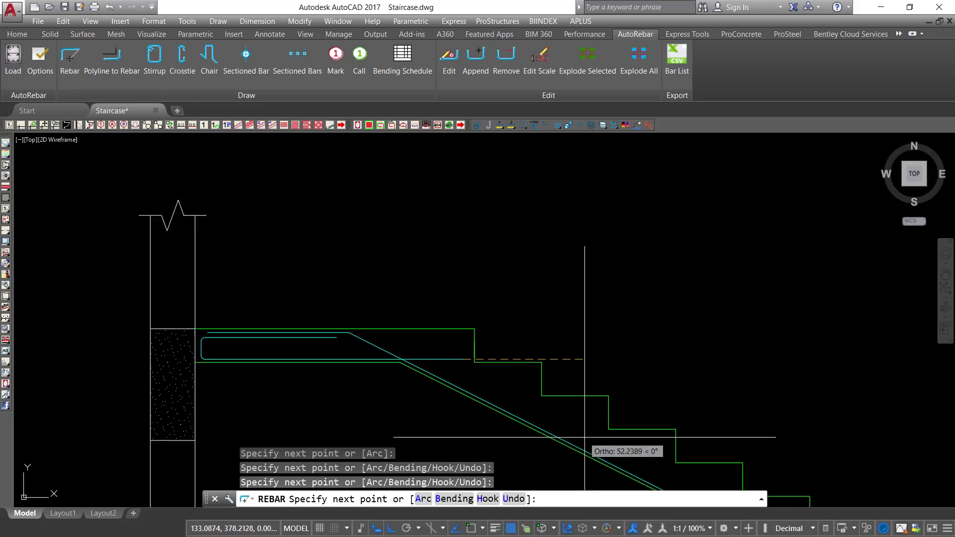
pyautogui.scroll(-2, 497, 363)
pyautogui.scroll(4, 582, 423)
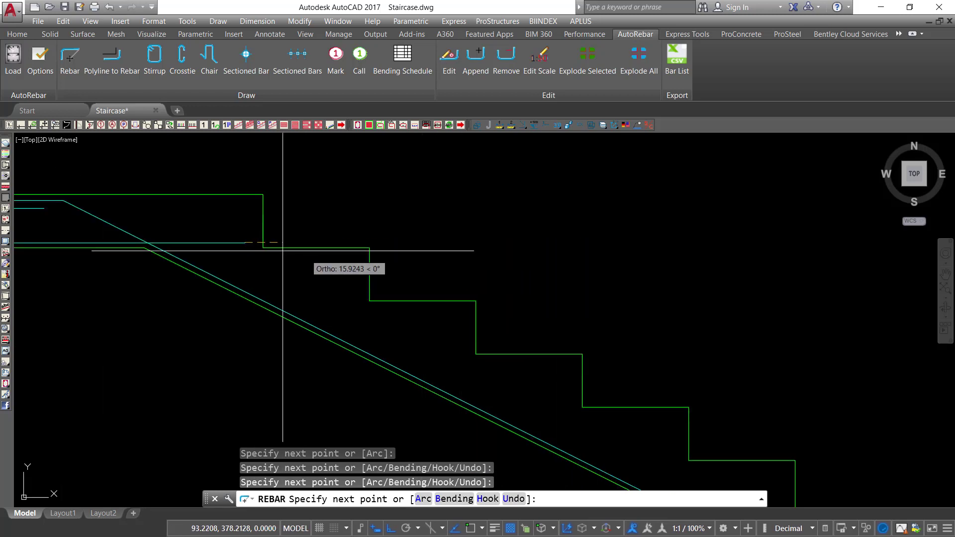
pyautogui.scroll(4, 263, 246)
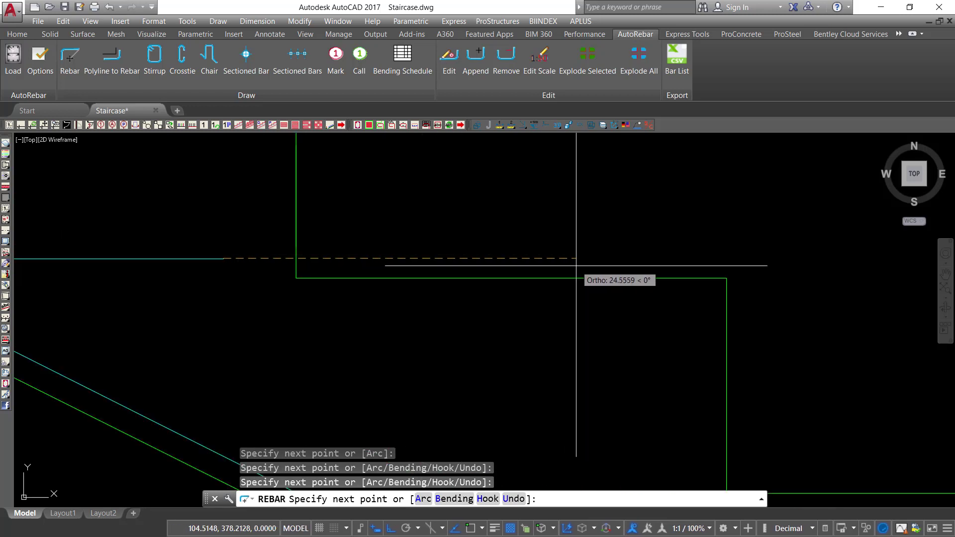
pyautogui.click(389, 530)
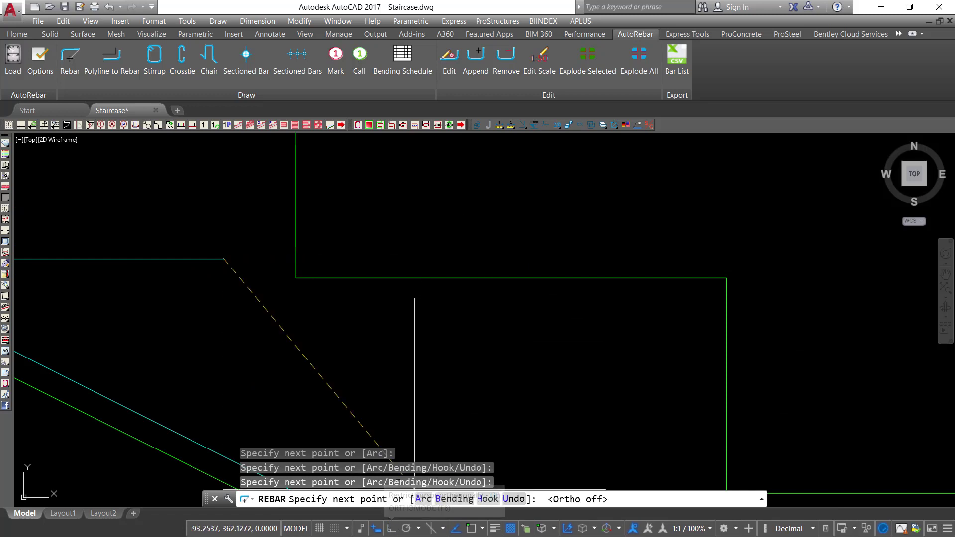
pyautogui.scroll(-5, 403, 271)
pyautogui.scroll(4, 504, 344)
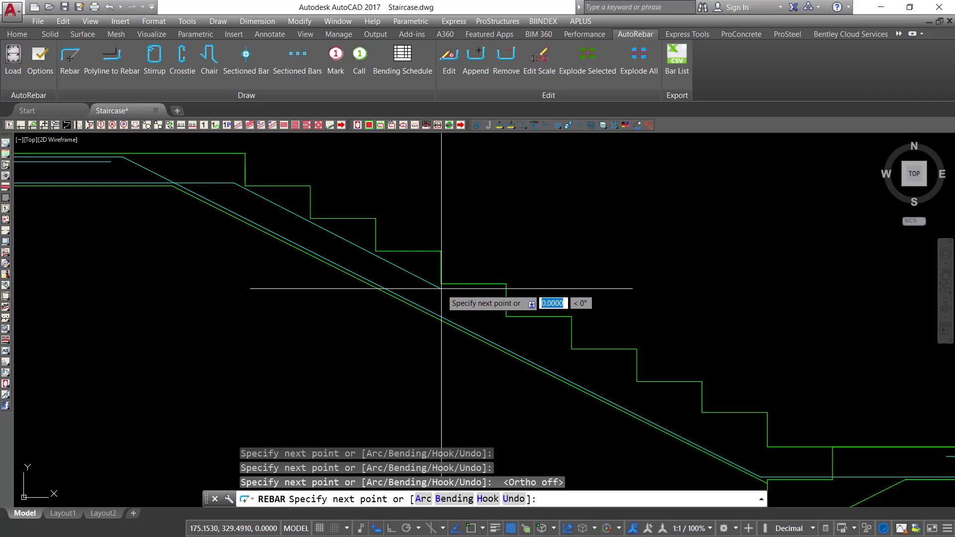
pyautogui.rightClick(444, 256)
pyautogui.click(457, 264)
# Start a 3 mm rebar beside the lower end of the lower flight's soffit.
pyautogui.scroll(-4, 601, 281)
pyautogui.scroll(7, 601, 281)
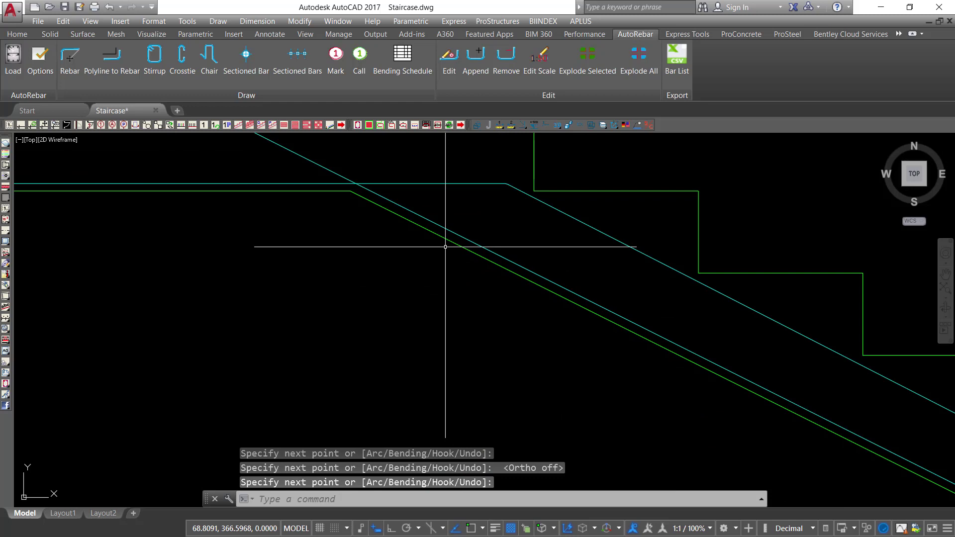
pyautogui.scroll(-6, 447, 318)
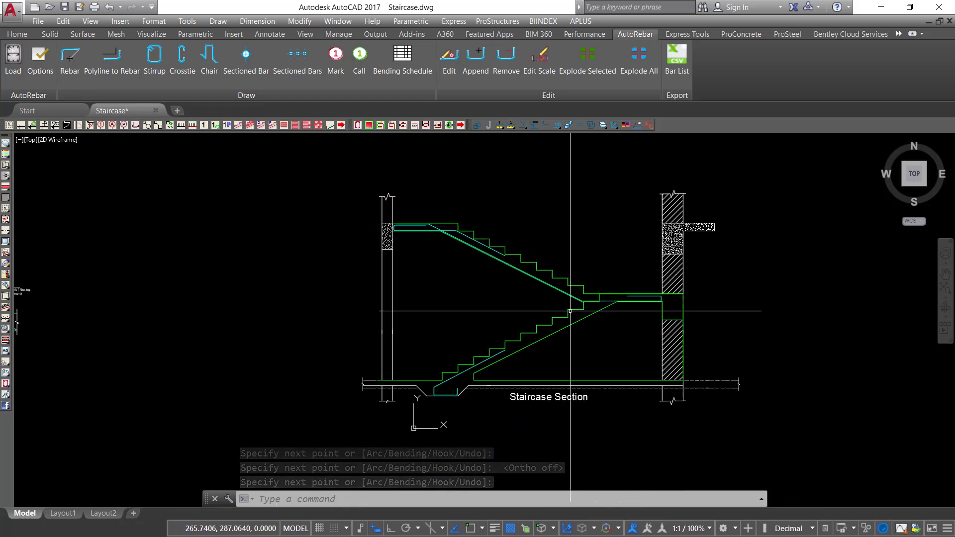
pyautogui.scroll(4, 447, 343)
pyautogui.scroll(-4, 351, 350)
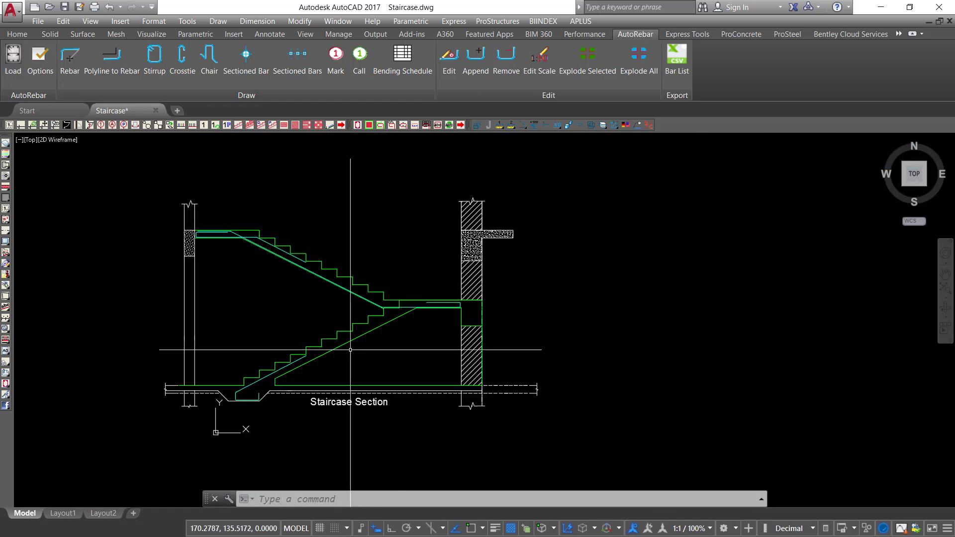
pyautogui.scroll(6, 351, 349)
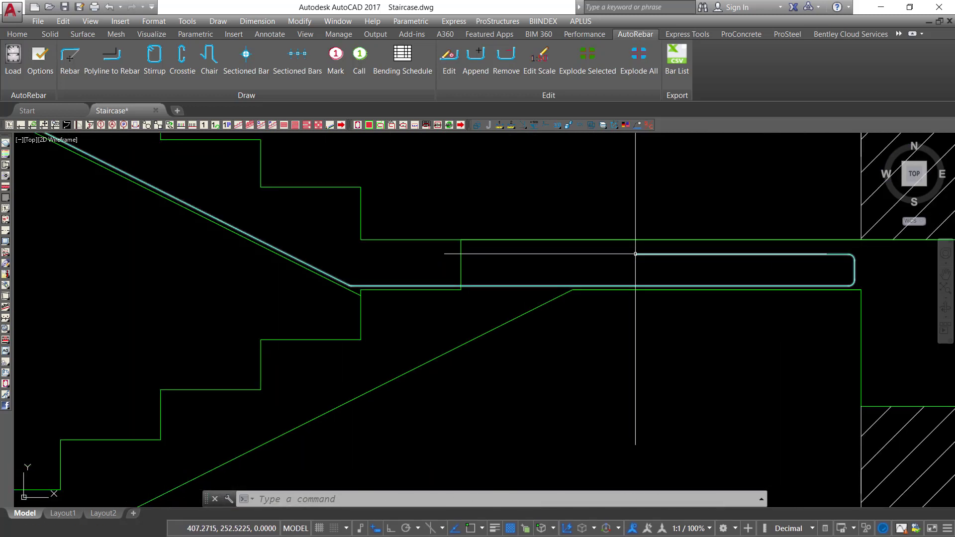
pyautogui.click(69, 62)
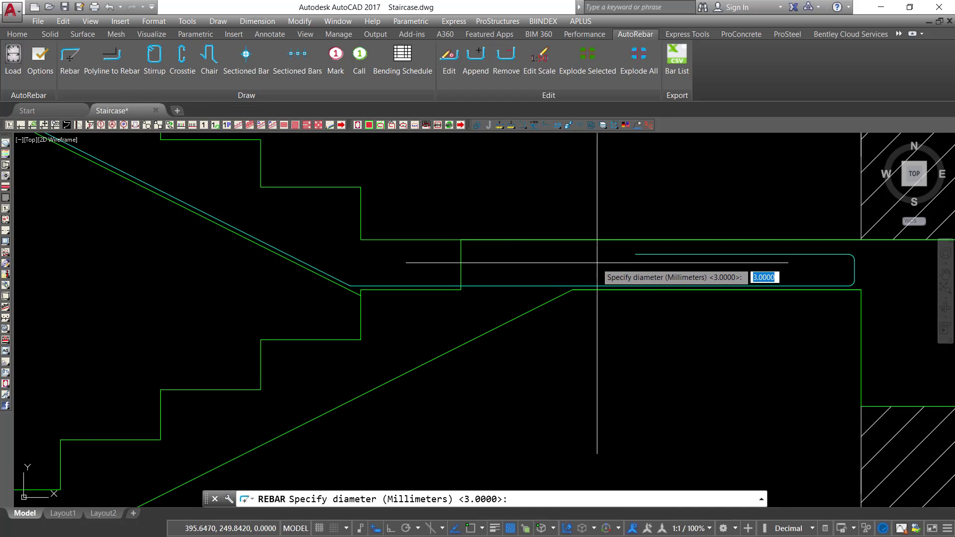
pyautogui.scroll(-4, 731, 252)
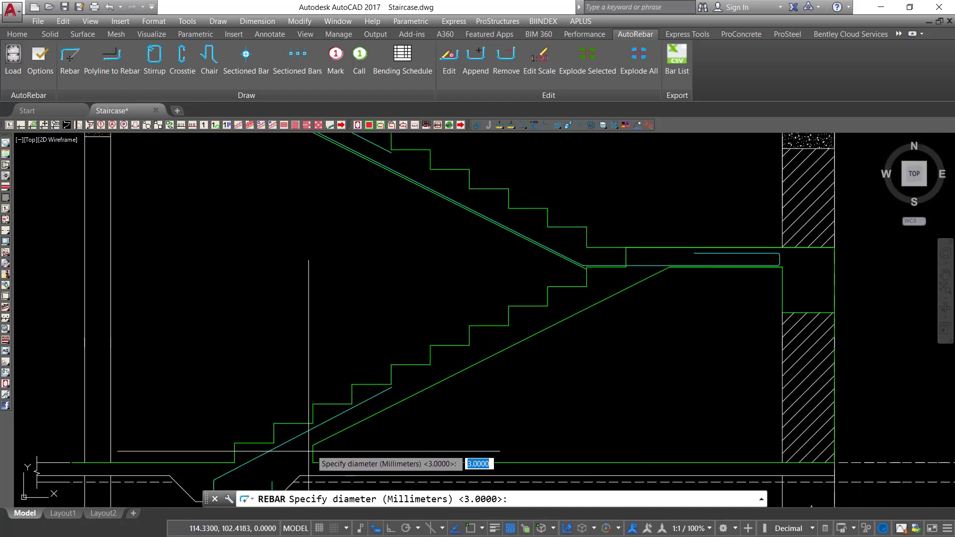
pyautogui.scroll(6, 308, 451)
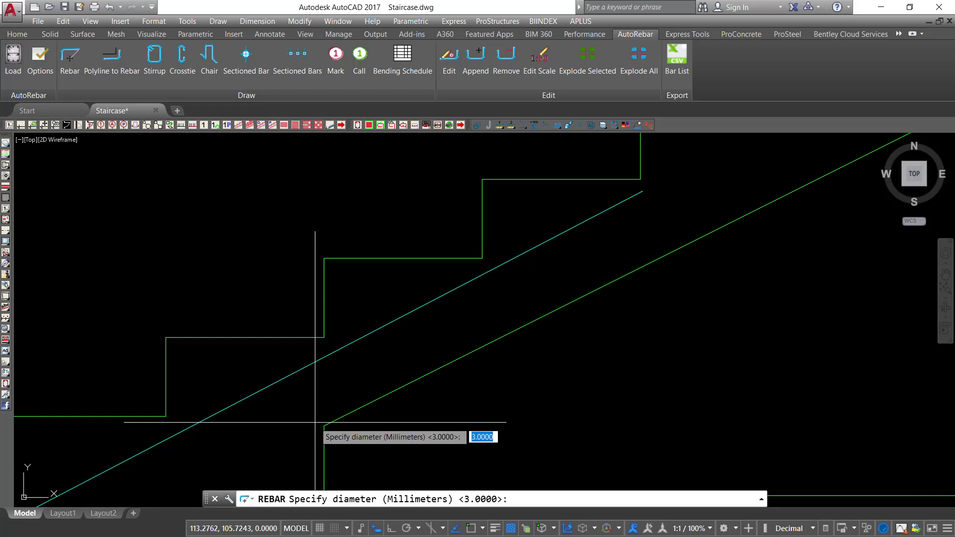
pyautogui.press('Return')
pyautogui.click(315, 423)
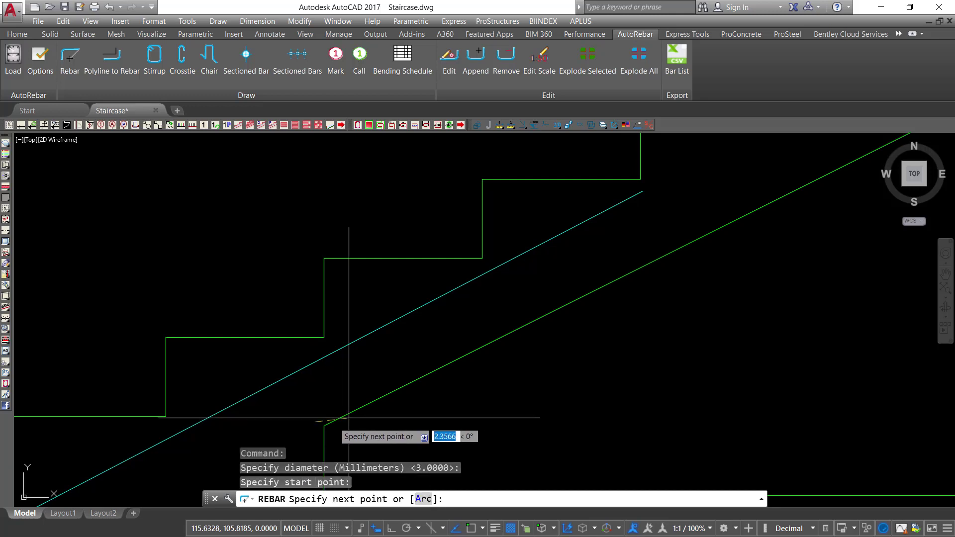
# Run the rebar about 331 units at 27° up the lower flight to just below the middle landing's top surface.
pyautogui.scroll(-4, 347, 411)
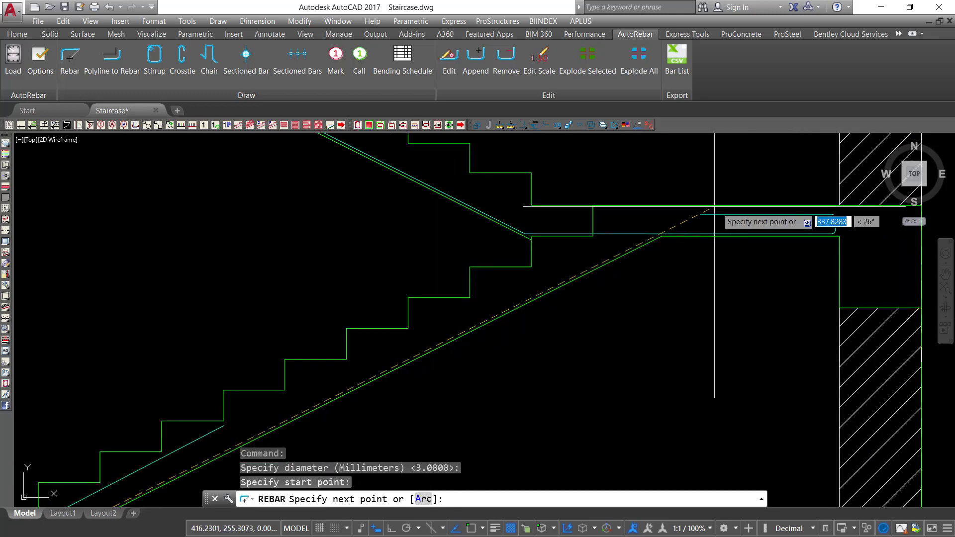
pyautogui.scroll(4, 706, 218)
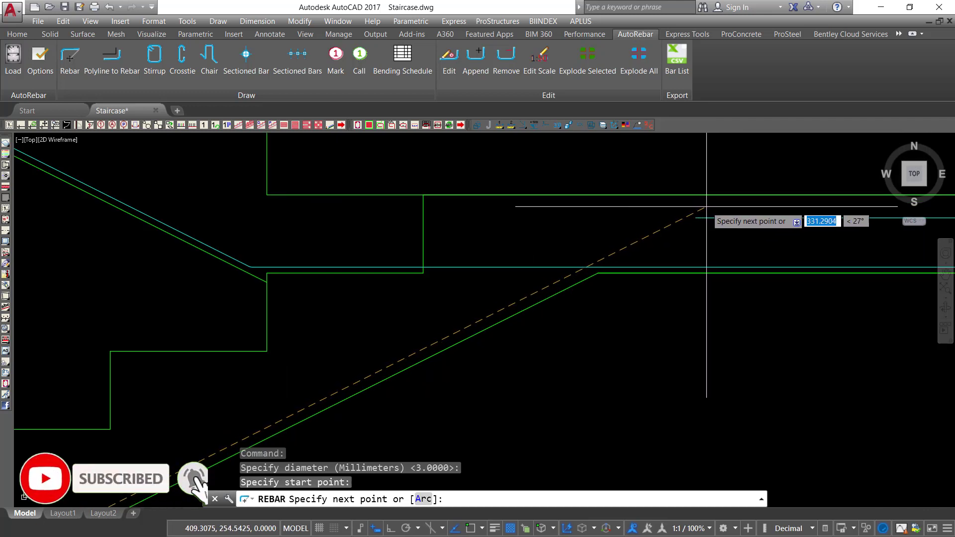
pyautogui.click(706, 207)
# With Ortho on, extend the rebar about 55 units horizontally below the middle landing's top towards the wall, and finish it.
pyautogui.scroll(-4, 457, 284)
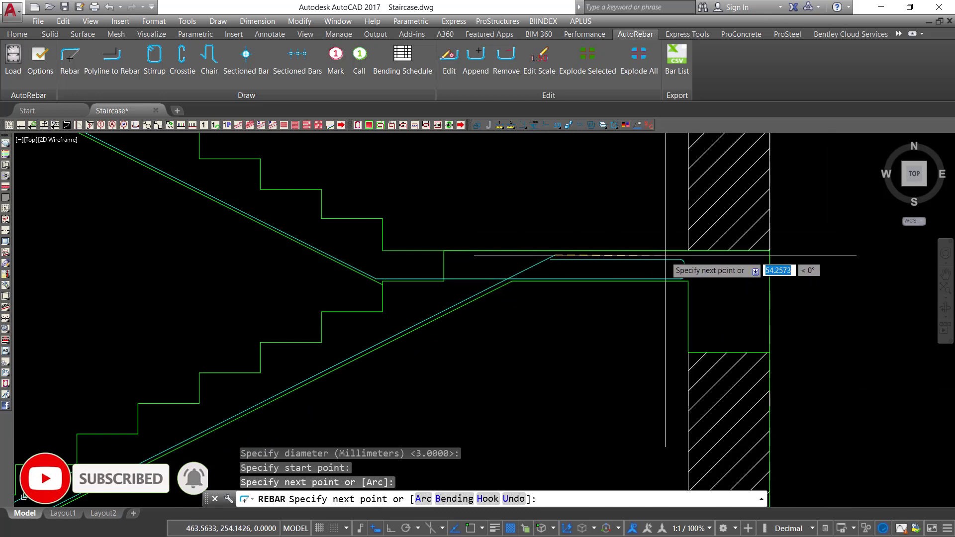
pyautogui.scroll(2, 666, 260)
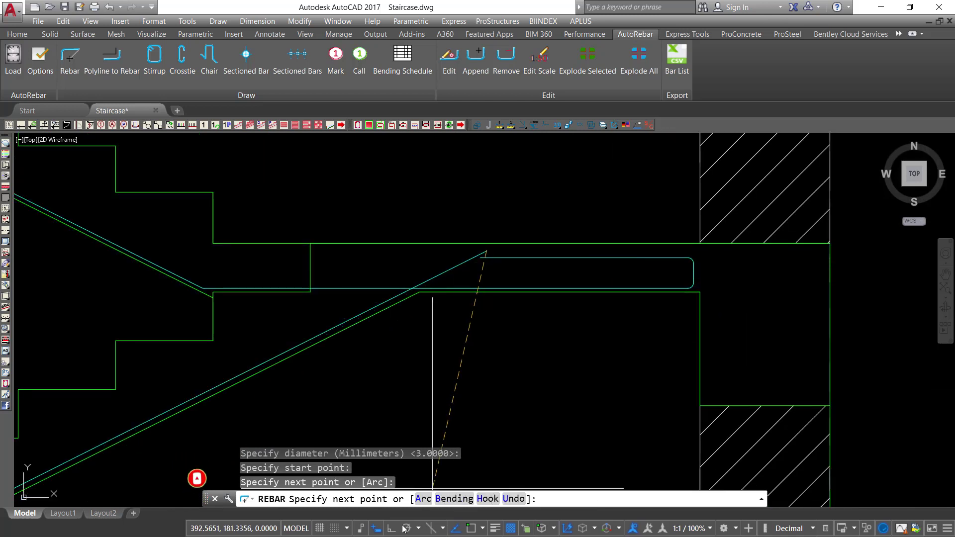
pyautogui.scroll(4, 671, 249)
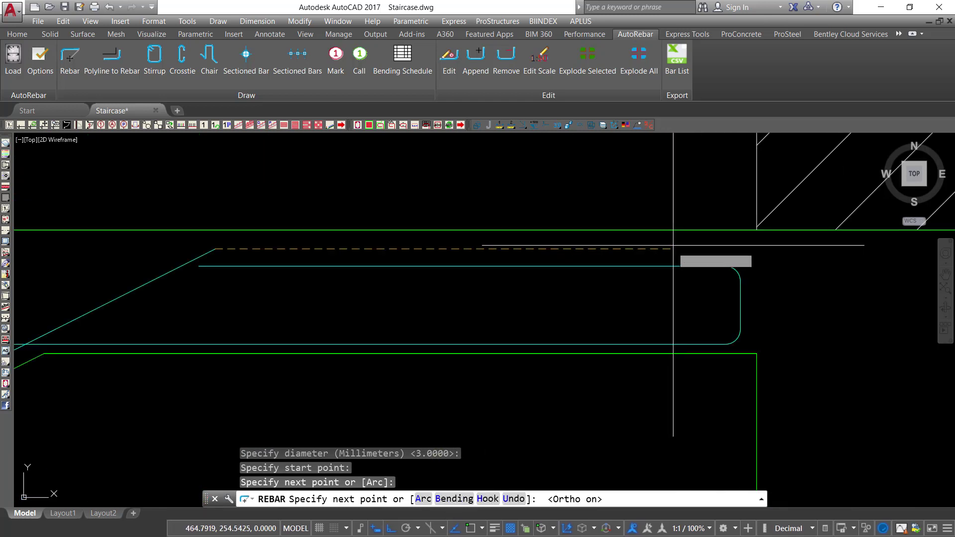
pyautogui.rightClick(673, 245)
pyautogui.click(689, 251)
pyautogui.scroll(-3, 675, 244)
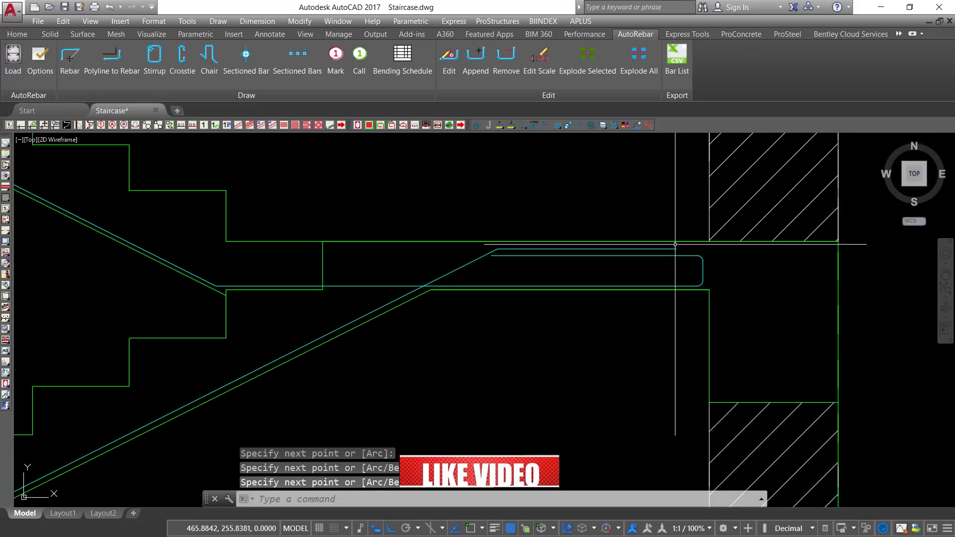
# With Ortho off, stretch the rebar's lower end down the slope into the footing area, making the inclined segment about 367 units long.
pyautogui.scroll(10, 551, 248)
pyautogui.scroll(-6, 443, 245)
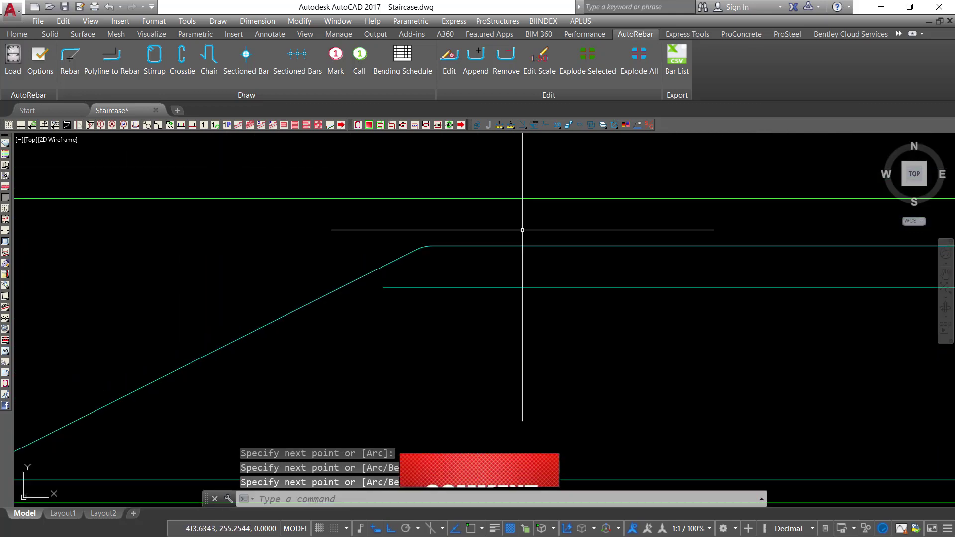
pyautogui.scroll(-6, 522, 230)
pyautogui.scroll(4, 490, 230)
pyautogui.scroll(-2, 402, 322)
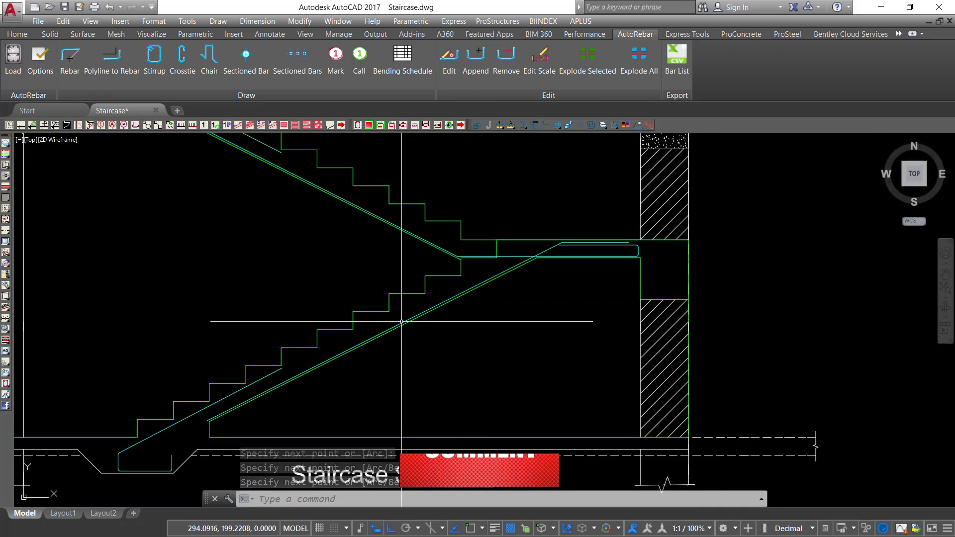
pyautogui.scroll(5, 255, 396)
pyautogui.click(545, 219)
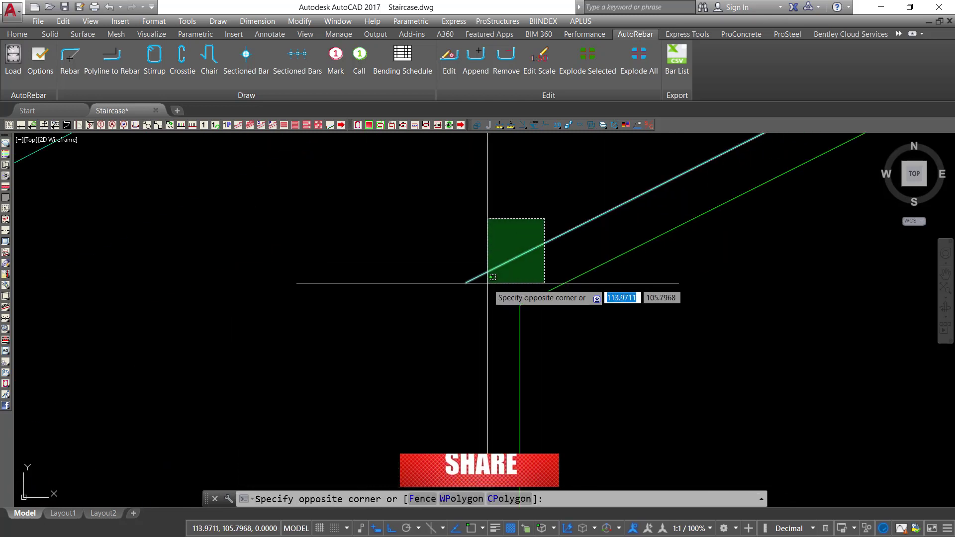
pyautogui.click(488, 283)
pyautogui.click(467, 280)
pyautogui.scroll(-6, 466, 280)
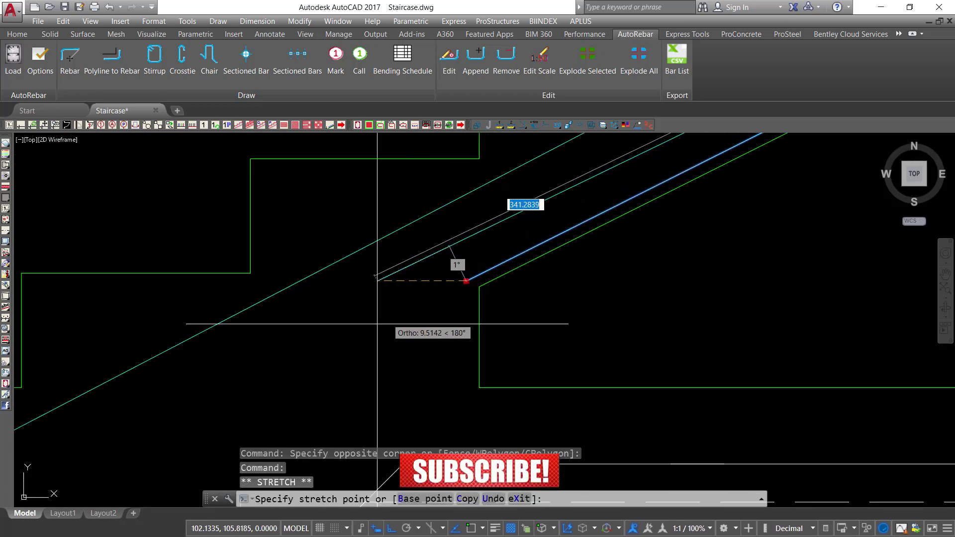
pyautogui.press('F8')
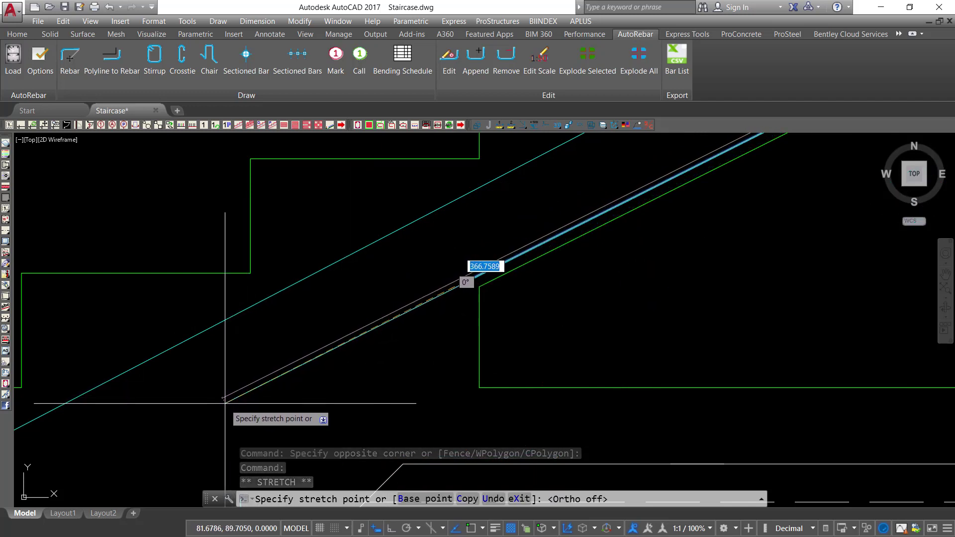
pyautogui.click(226, 403)
pyautogui.scroll(-3, 506, 351)
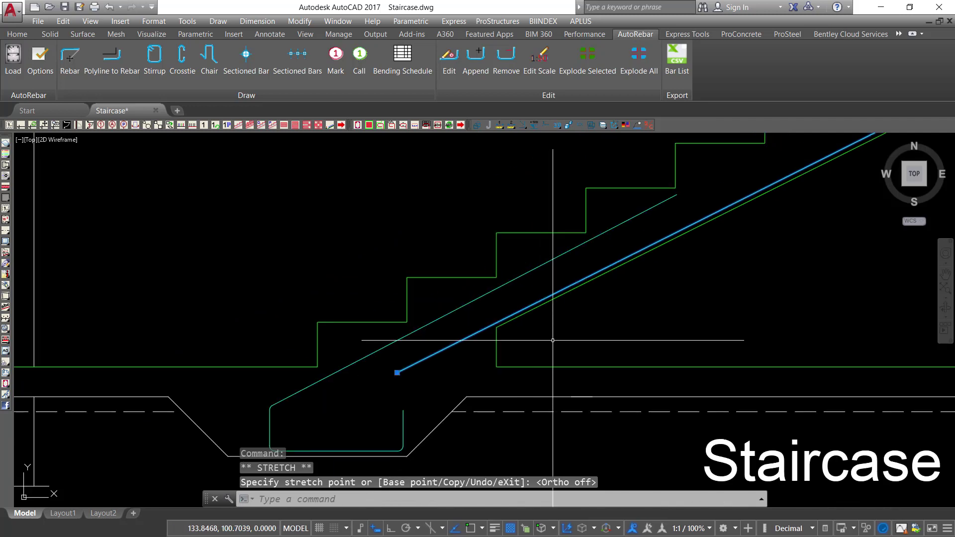
pyautogui.press('Escape')
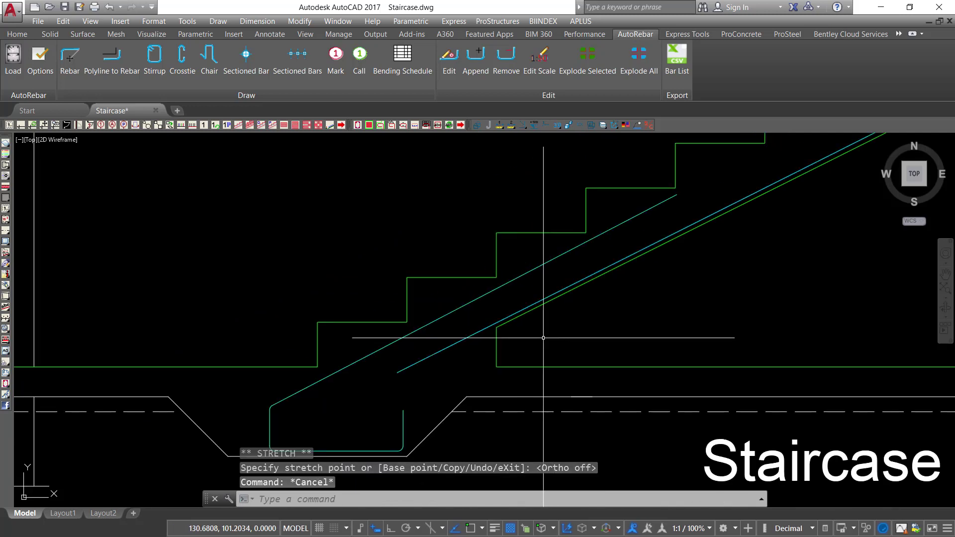
# Examine the rebars along the lower flight and around the footing.
pyautogui.scroll(-2, 563, 324)
pyautogui.scroll(-1, 584, 309)
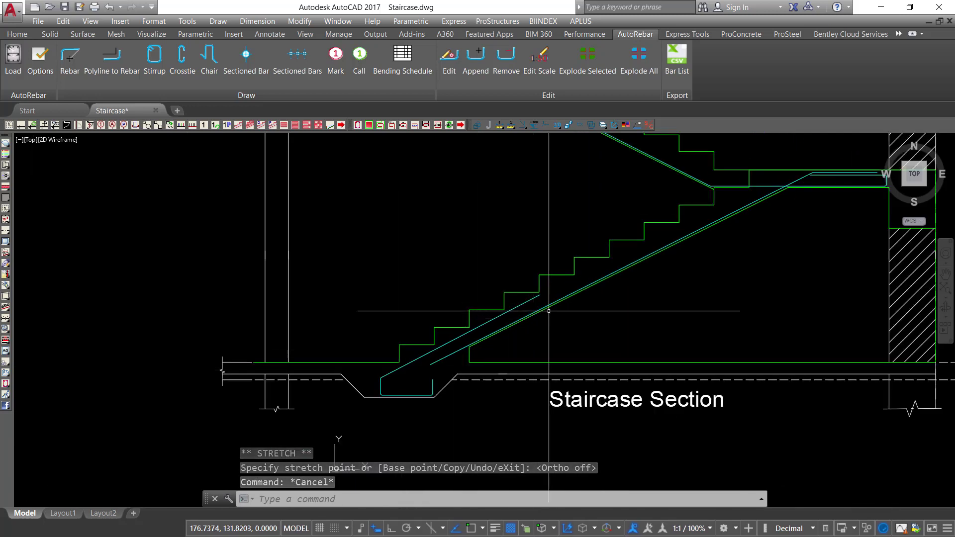
pyautogui.scroll(-2, 550, 309)
pyautogui.scroll(3, 515, 309)
pyautogui.scroll(-2, 516, 308)
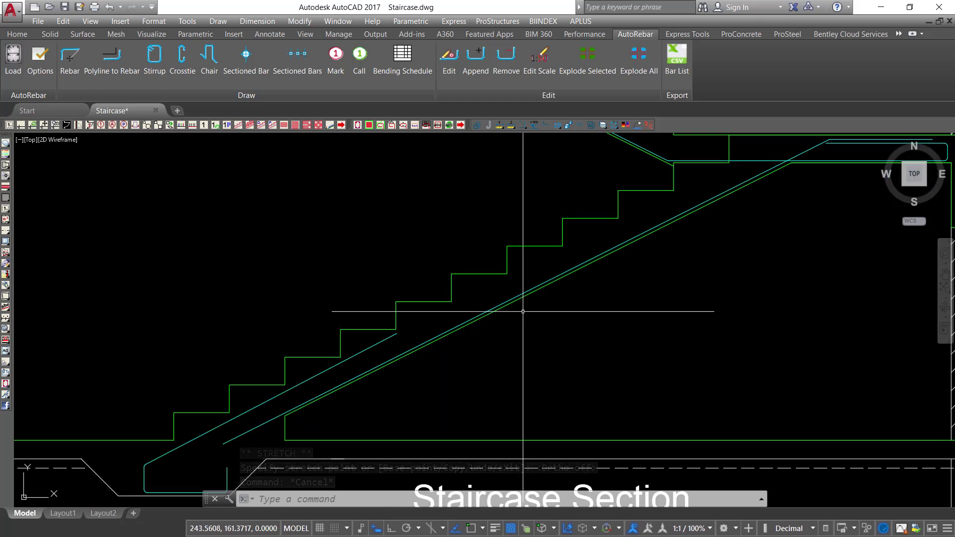
pyautogui.scroll(2, 317, 407)
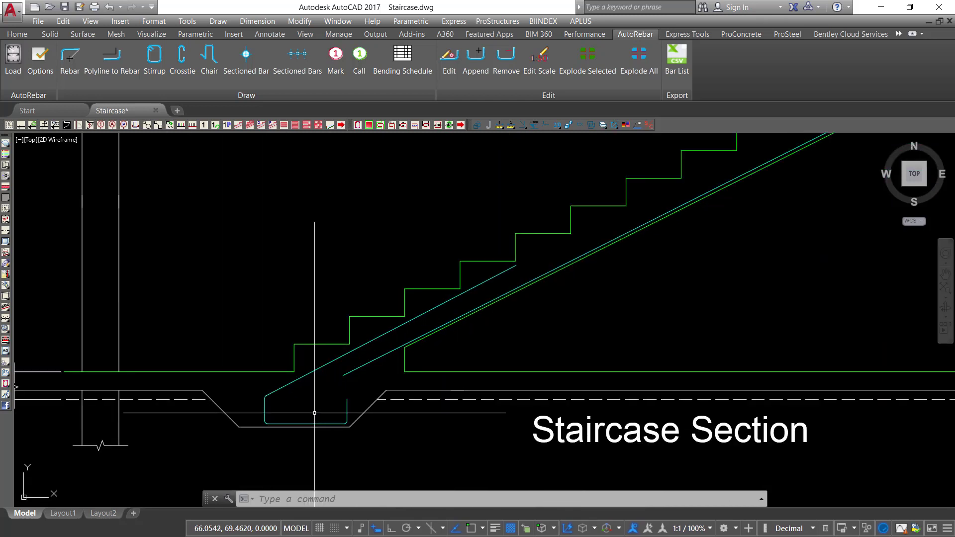
pyautogui.moveTo(314, 413); pyautogui.dragTo(364, 371, button='middle')
pyautogui.scroll(2, 346, 367)
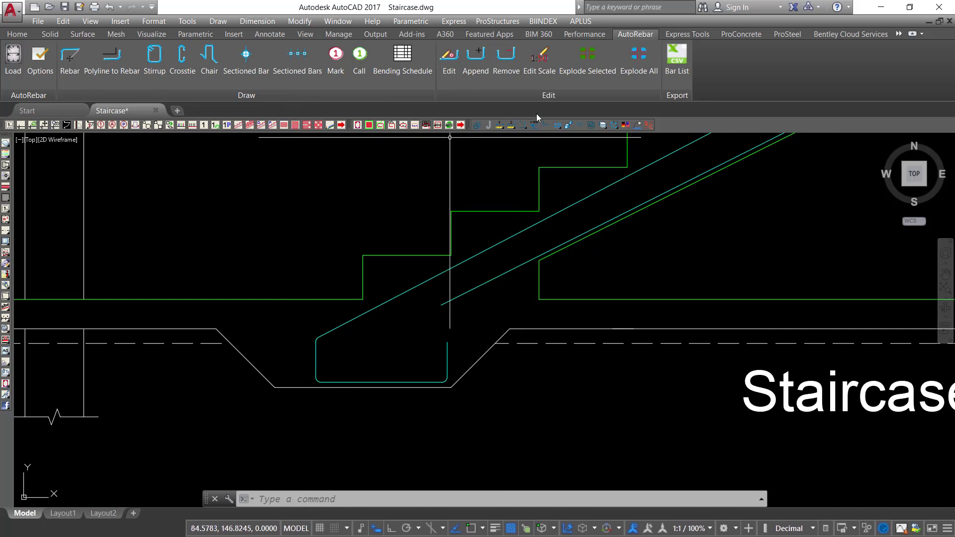
# Place a row of three sectional bars, diameter 3, about 42 units long, just above the footing rebar's bottom leg.
pyautogui.click(414, 126)
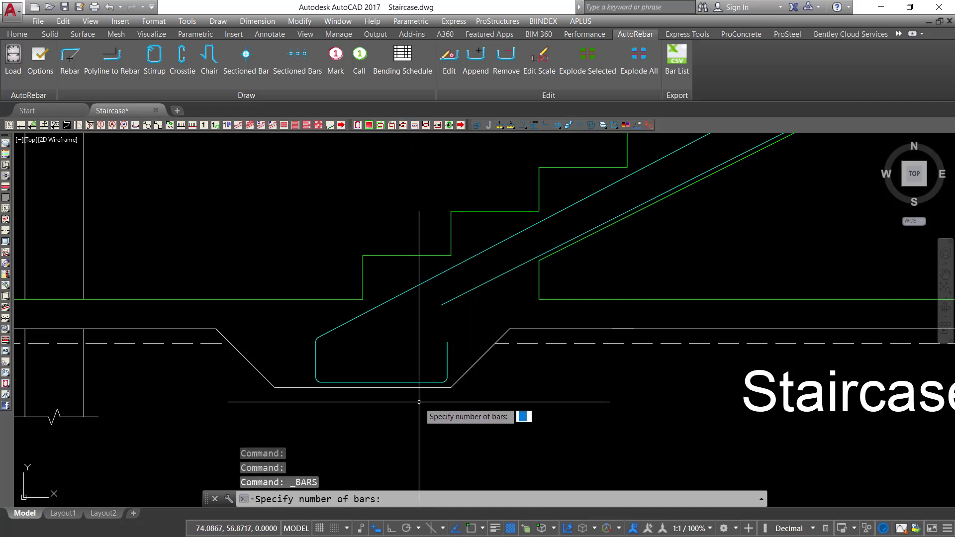
pyautogui.write('3')
pyautogui.press('Return')
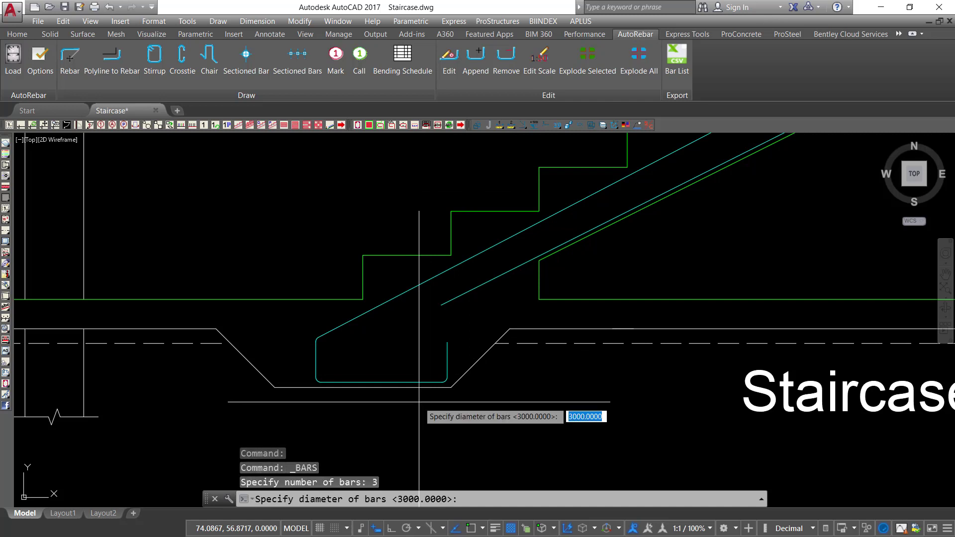
pyautogui.scroll(2, 419, 402)
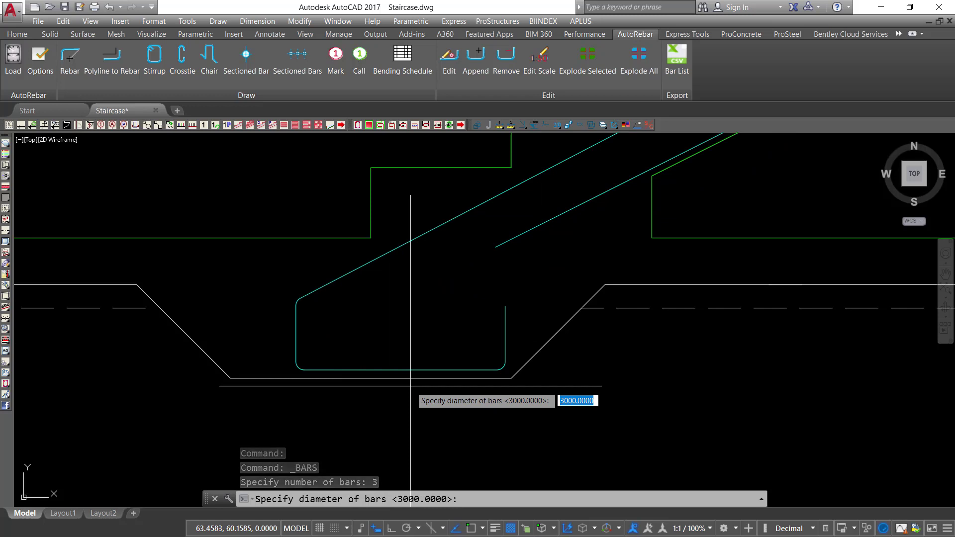
pyautogui.write('3')
pyautogui.press('Return')
pyautogui.scroll(3, 527, 371)
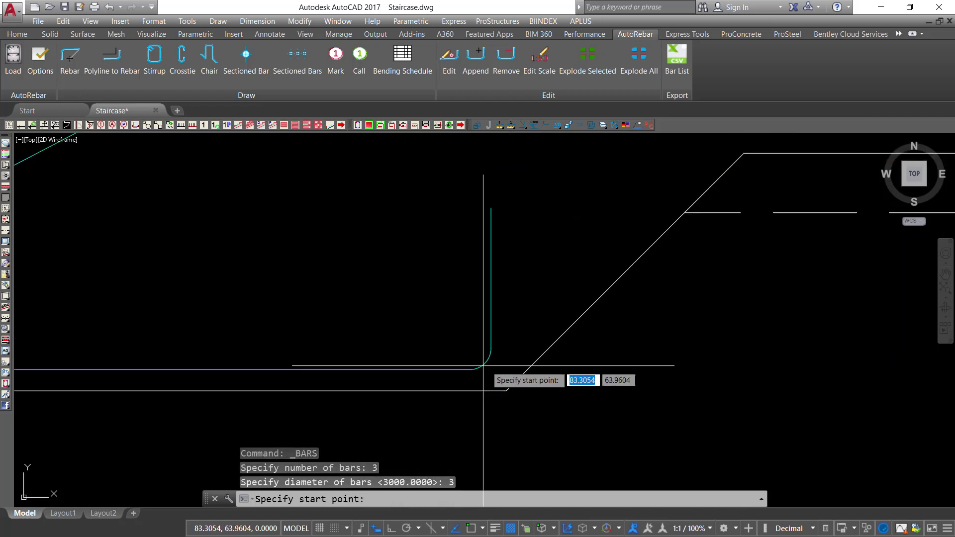
pyautogui.click(475, 362)
pyautogui.scroll(-5, 474, 362)
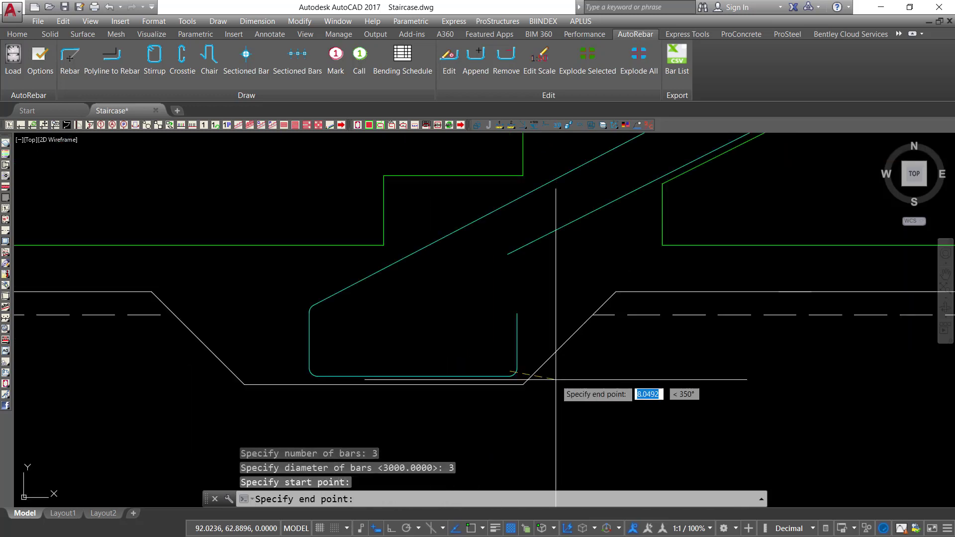
pyautogui.scroll(5, 431, 483)
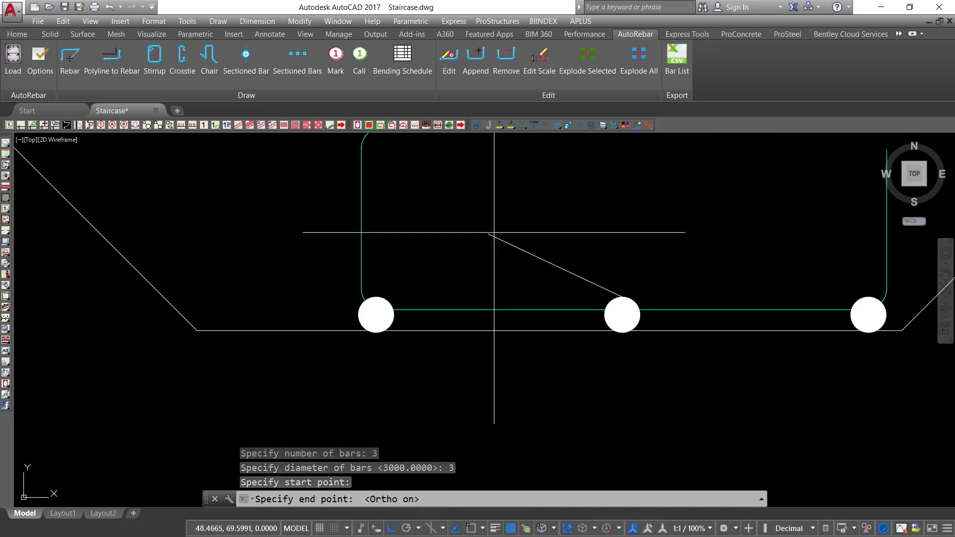
pyautogui.click(589, 373)
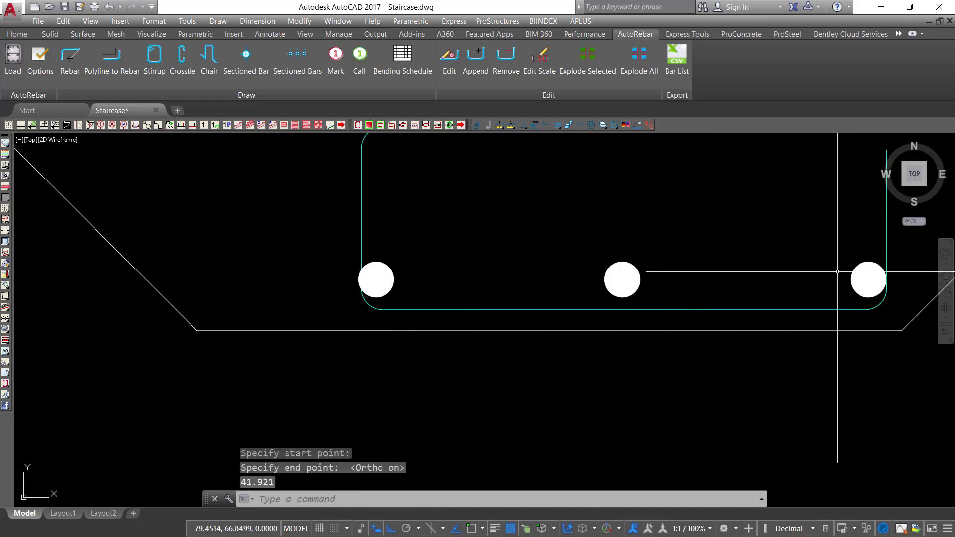
# Move the three footing bars straight down towards the bottom leg of the rebar.
pyautogui.click(879, 249)
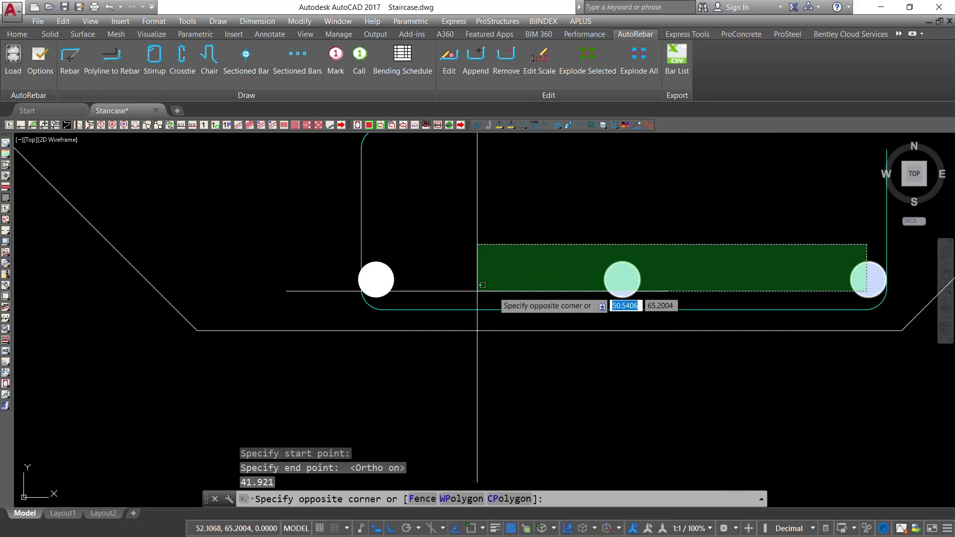
pyautogui.click(440, 291)
pyautogui.rightClick(625, 214)
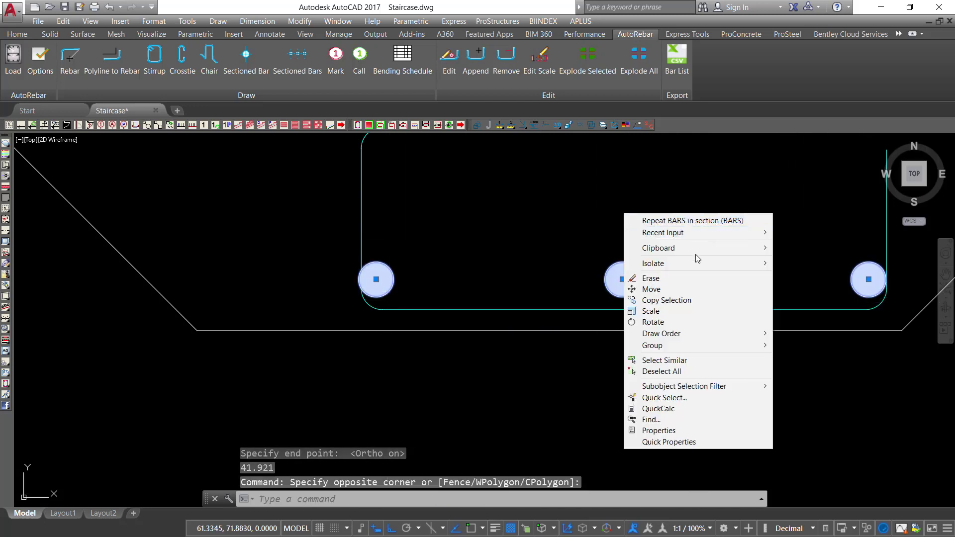
pyautogui.click(666, 289)
pyautogui.click(711, 234)
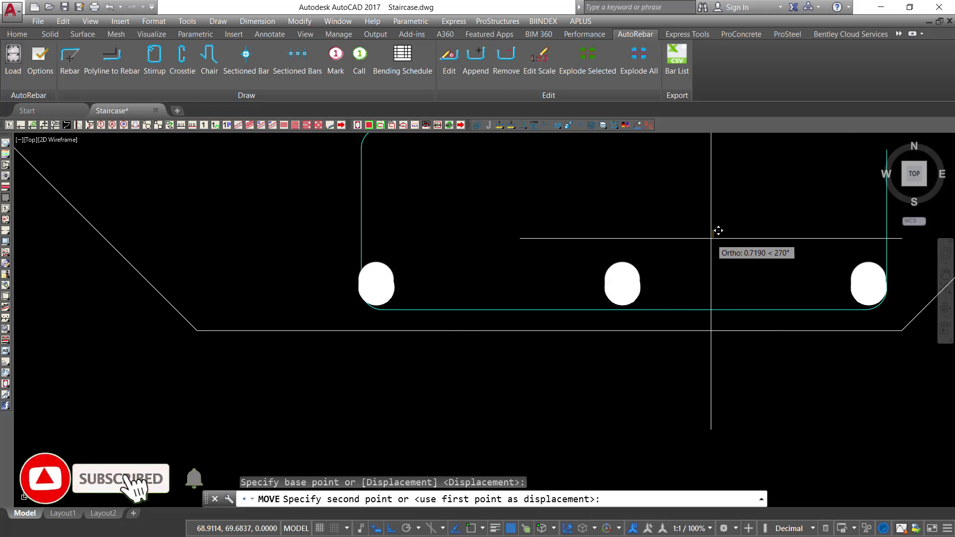
pyautogui.click(710, 238)
pyautogui.scroll(-2, 497, 318)
pyautogui.scroll(4, 430, 315)
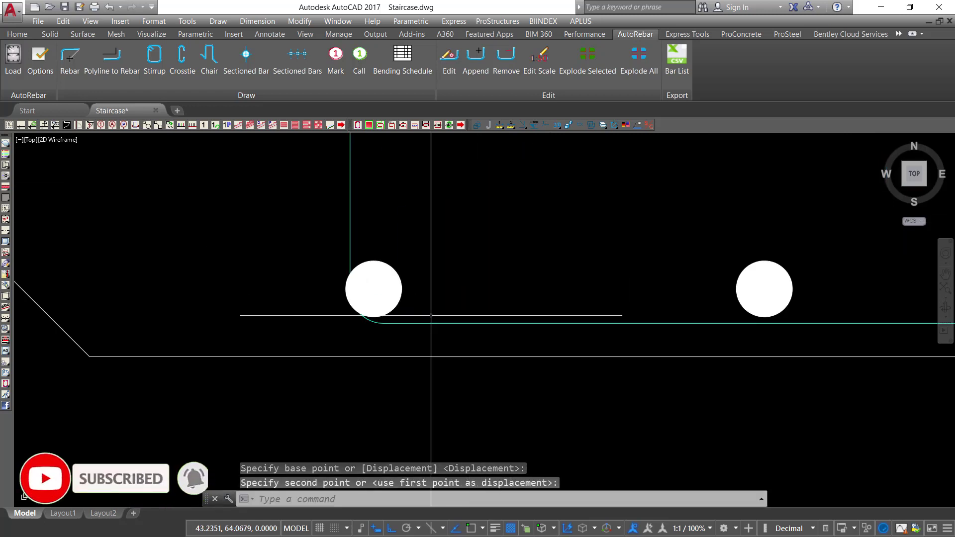
# Erase the row of three sectional bars in the footing.
pyautogui.scroll(-3, 374, 306)
pyautogui.scroll(4, 532, 301)
pyautogui.click(622, 267)
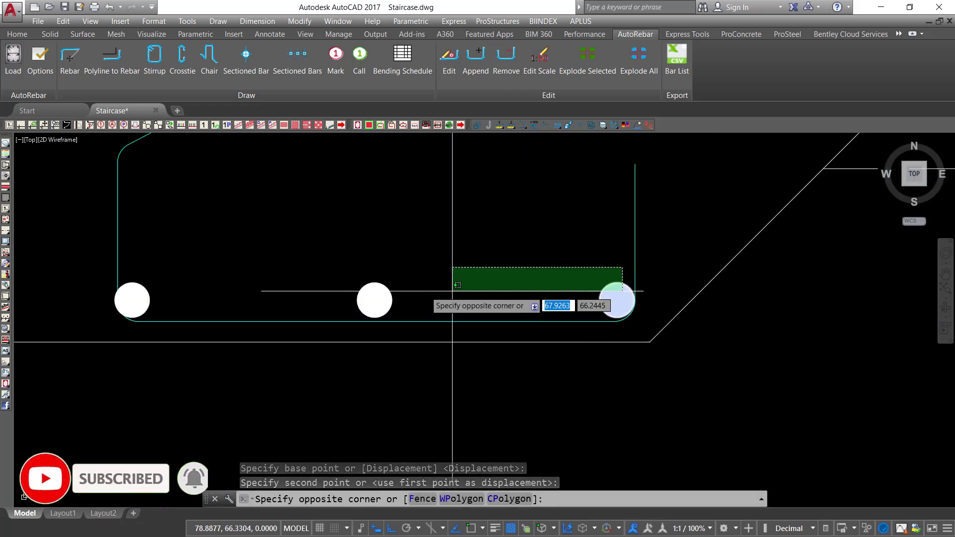
pyautogui.click(151, 301)
pyautogui.rightClick(395, 300)
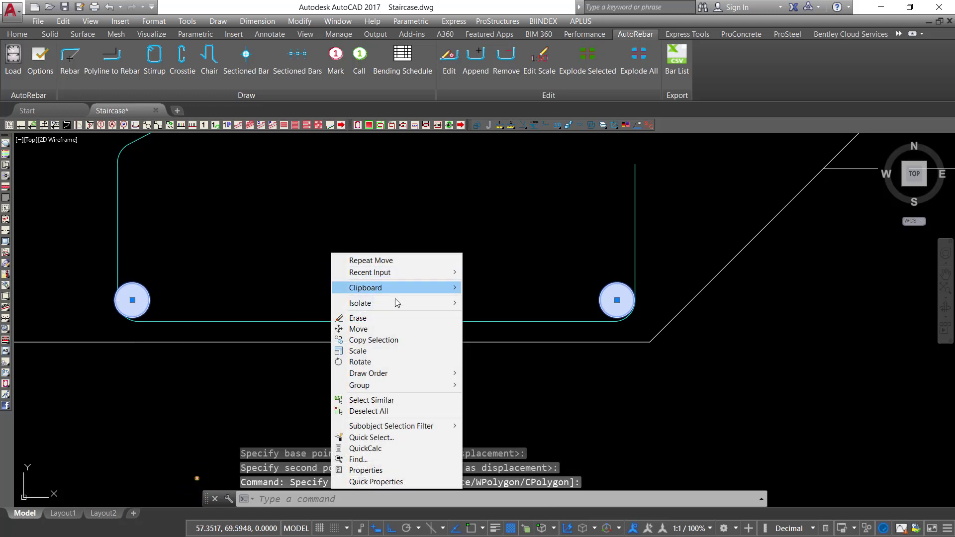
pyautogui.click(378, 317)
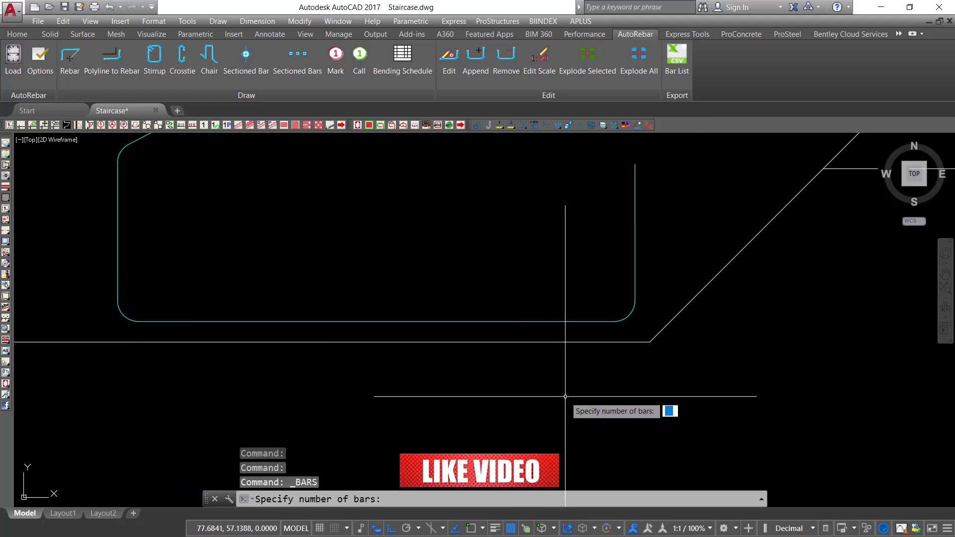
# Place a new row of three sectional bars, diameter 3, about 40 units long, between the footing rebar's vertical legs.
pyautogui.write('3')
pyautogui.press('Return')
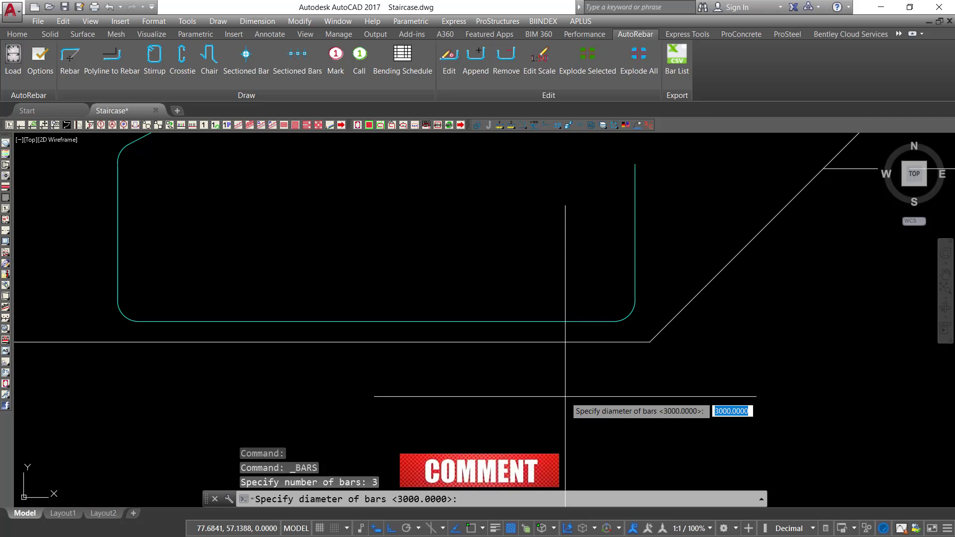
pyautogui.press('Return')
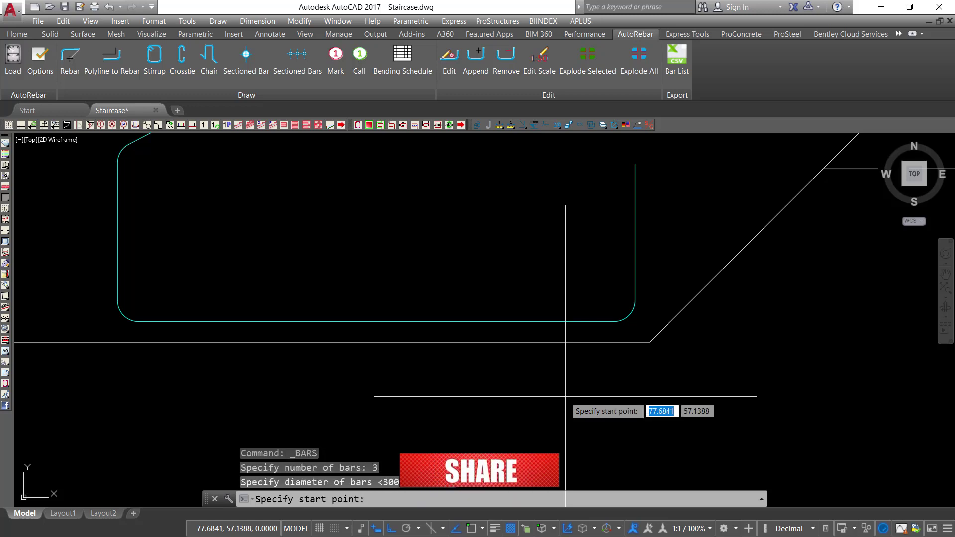
pyautogui.click(607, 306)
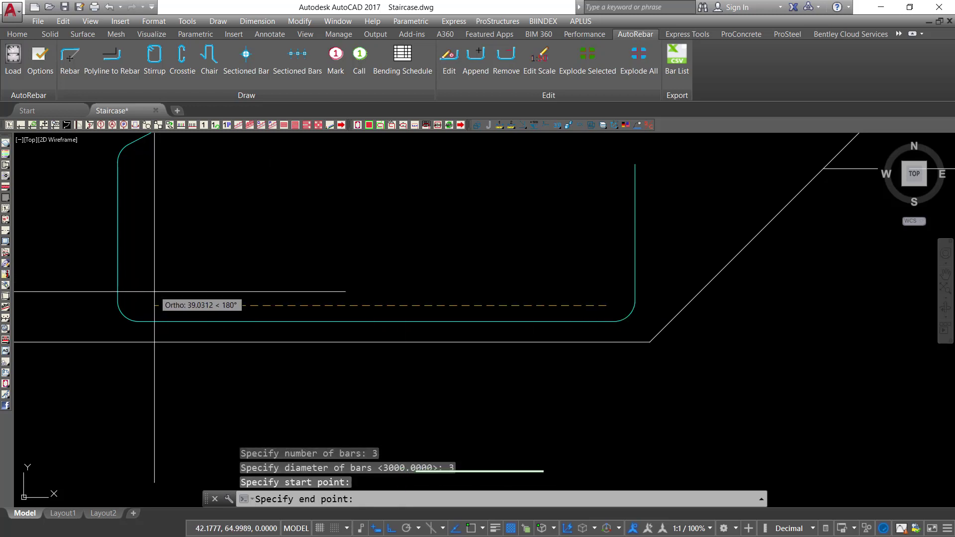
pyautogui.press('F8')
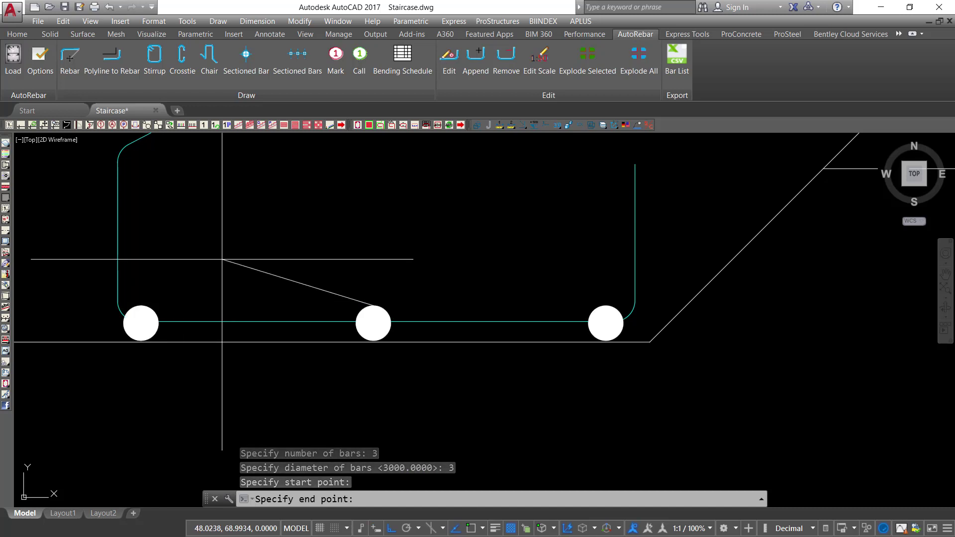
pyautogui.click(313, 386)
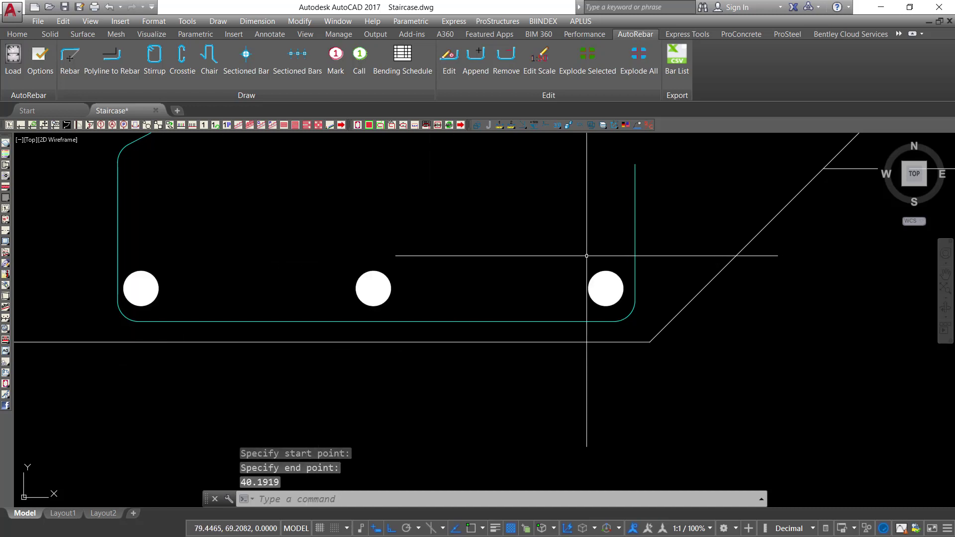
# Move the three footing bars slightly to the right to centre them between the rebar's vertical legs.
pyautogui.click(618, 250)
pyautogui.click(160, 303)
pyautogui.rightClick(370, 232)
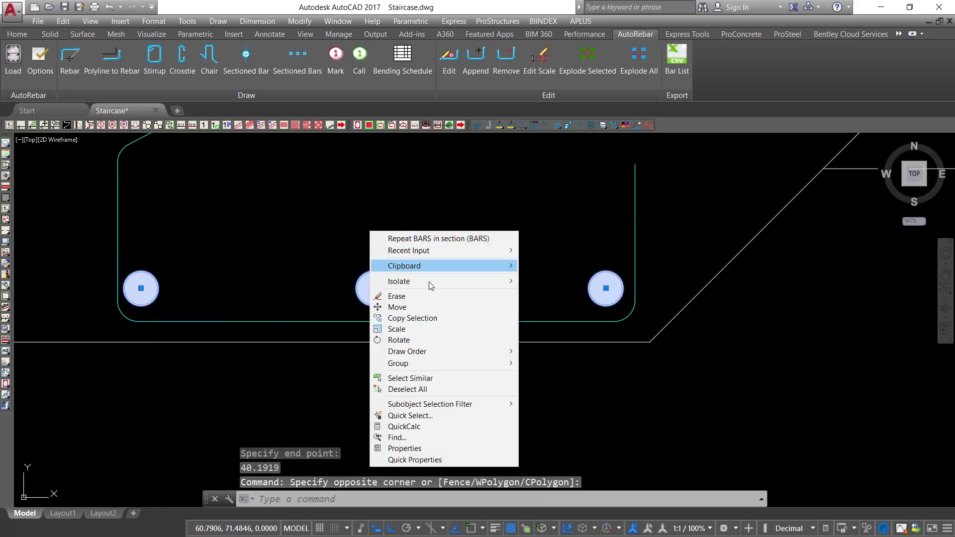
pyautogui.click(397, 307)
pyautogui.click(417, 261)
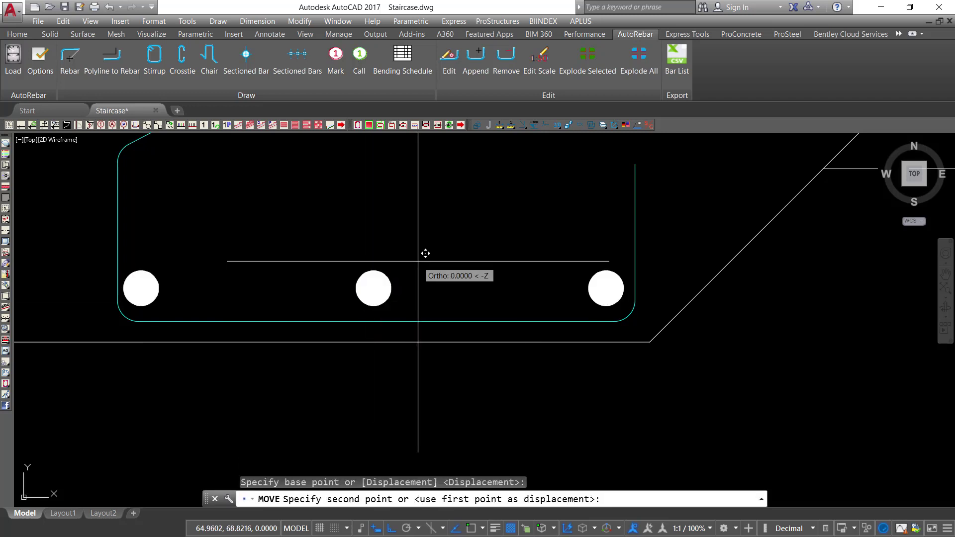
pyautogui.click(442, 262)
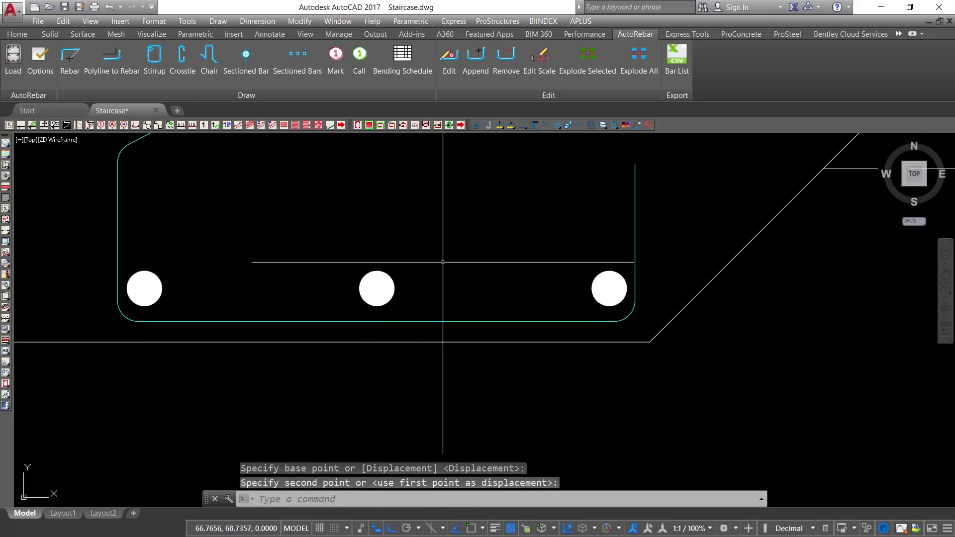
# Move the three footing bars straight down so they sit just above the rebar's bottom leg.
pyautogui.click(619, 246)
pyautogui.click(132, 299)
pyautogui.rightClick(344, 239)
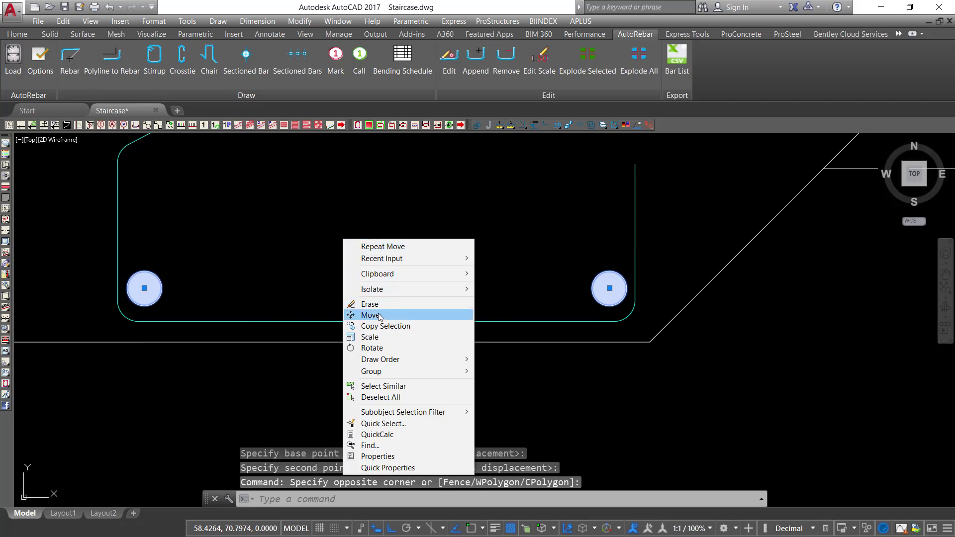
pyautogui.click(370, 314)
pyautogui.click(453, 223)
pyautogui.click(452, 237)
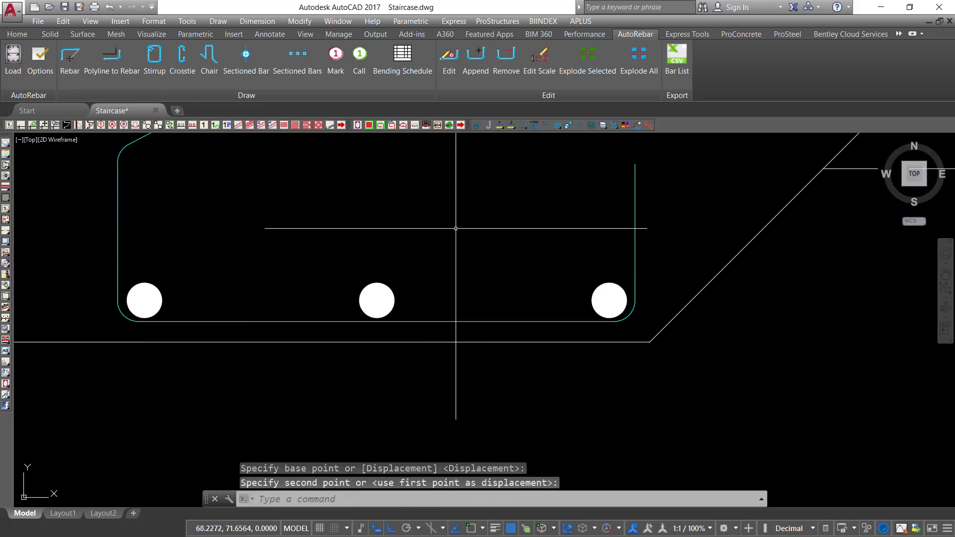
pyautogui.scroll(-2, 341, 308)
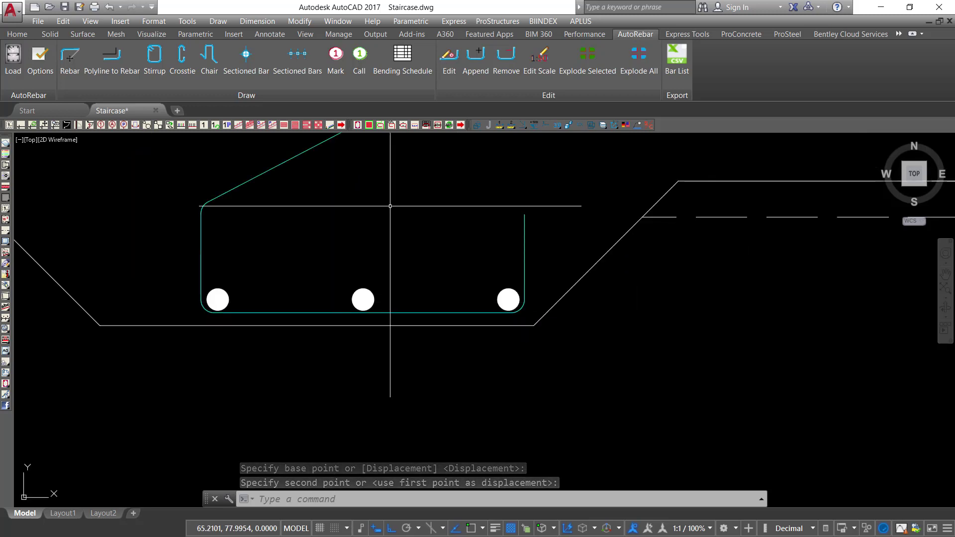
pyautogui.moveTo(424, 196); pyautogui.dragTo(375, 324, button='middle')
pyautogui.scroll(-4, 185, 376)
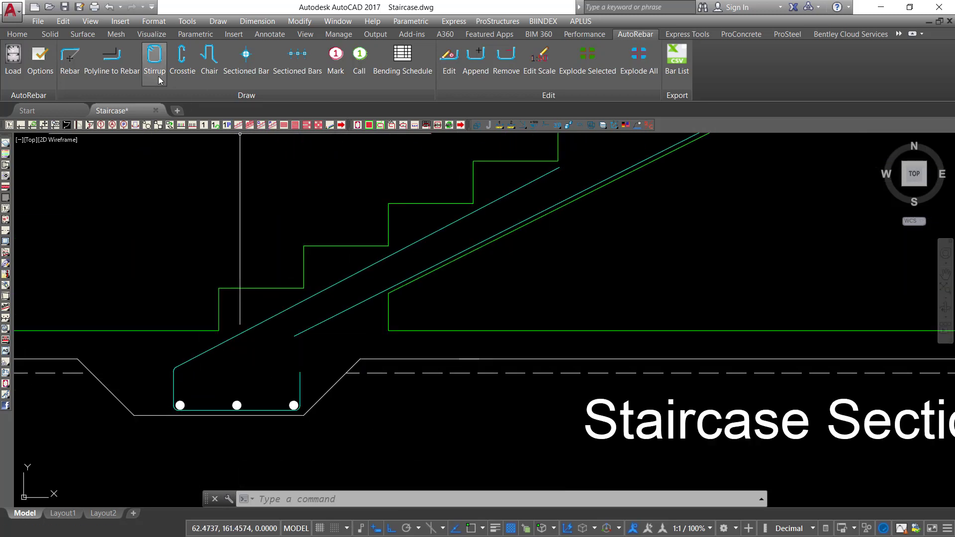
pyautogui.click(415, 125)
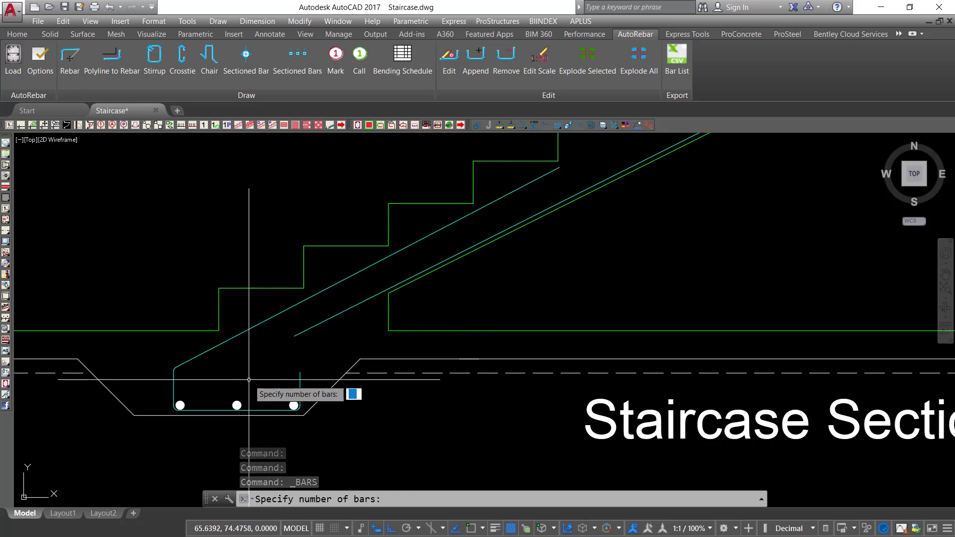
pyautogui.write('8')
pyautogui.press('Return')
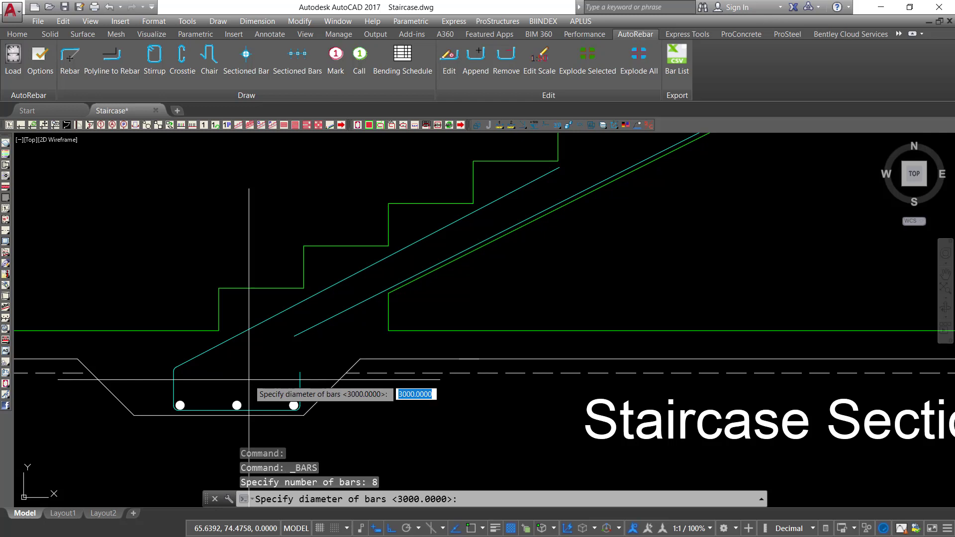
pyautogui.scroll(2, 192, 368)
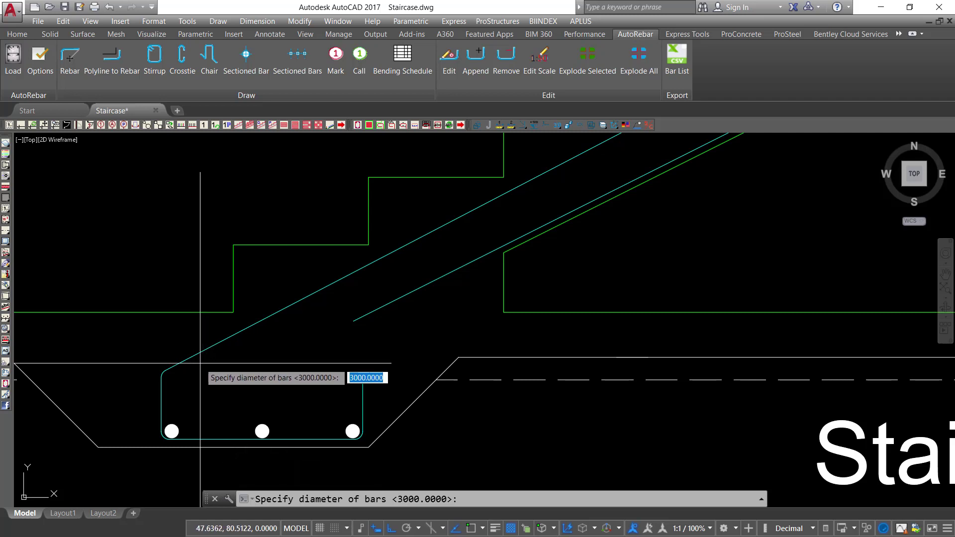
pyautogui.click(200, 366)
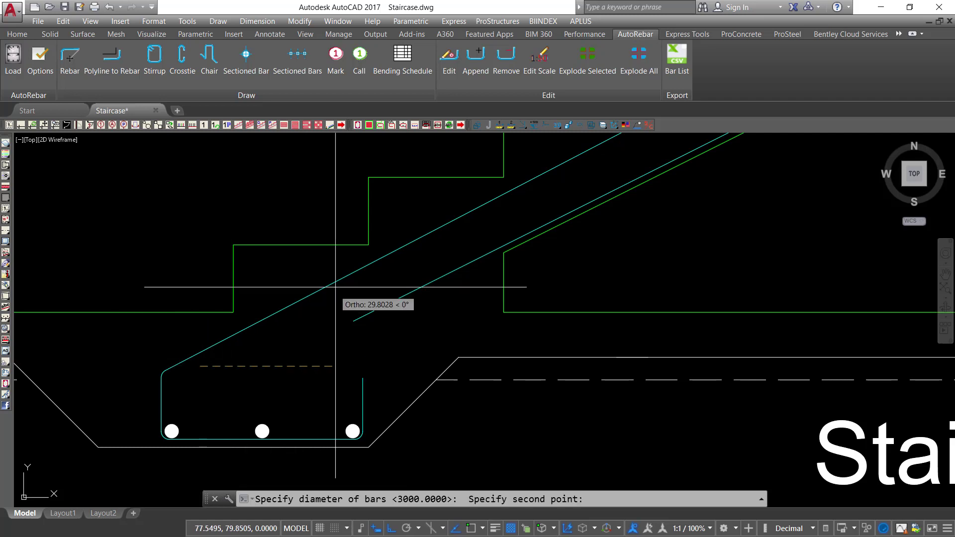
pyautogui.click(390, 528)
pyautogui.scroll(-4, 254, 468)
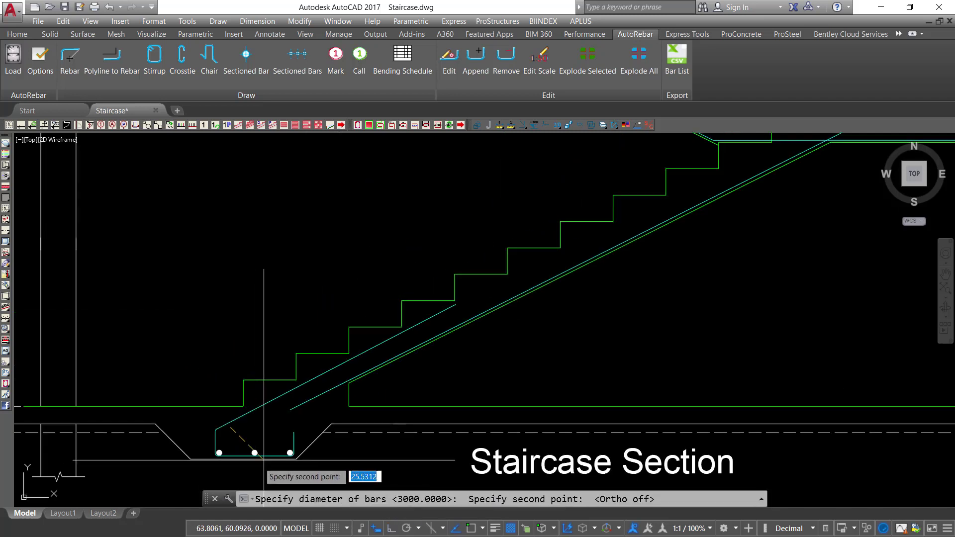
pyautogui.scroll(5, 522, 335)
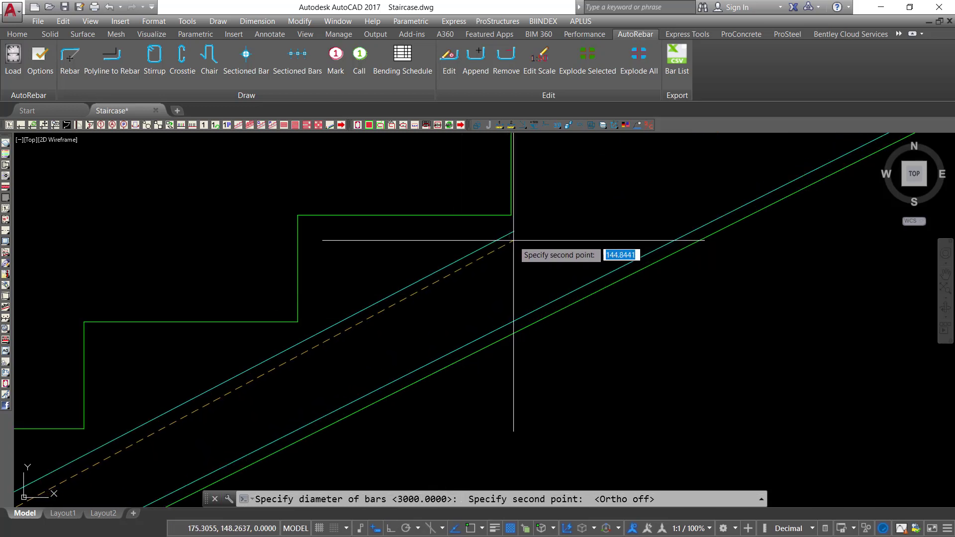
pyautogui.click(513, 241)
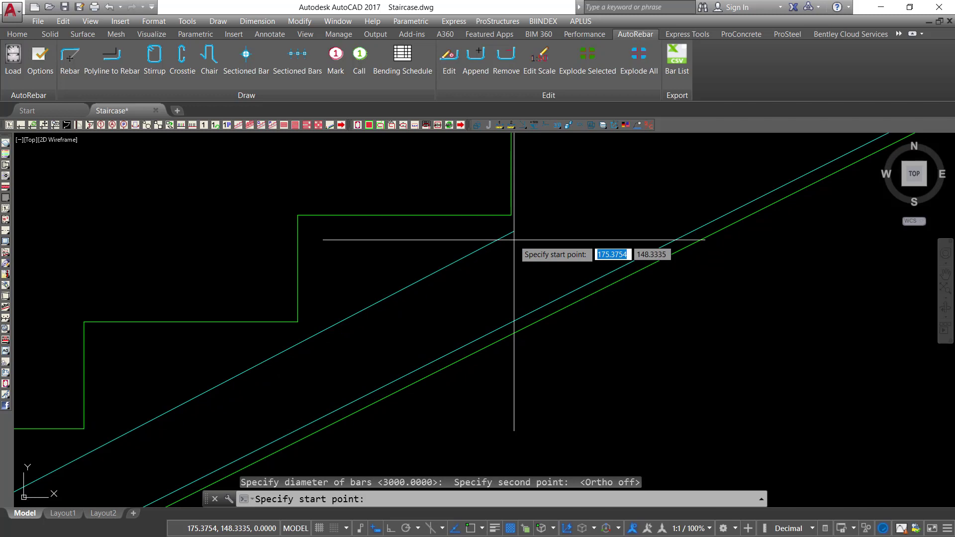
pyautogui.click(514, 240)
pyautogui.scroll(-5, 527, 245)
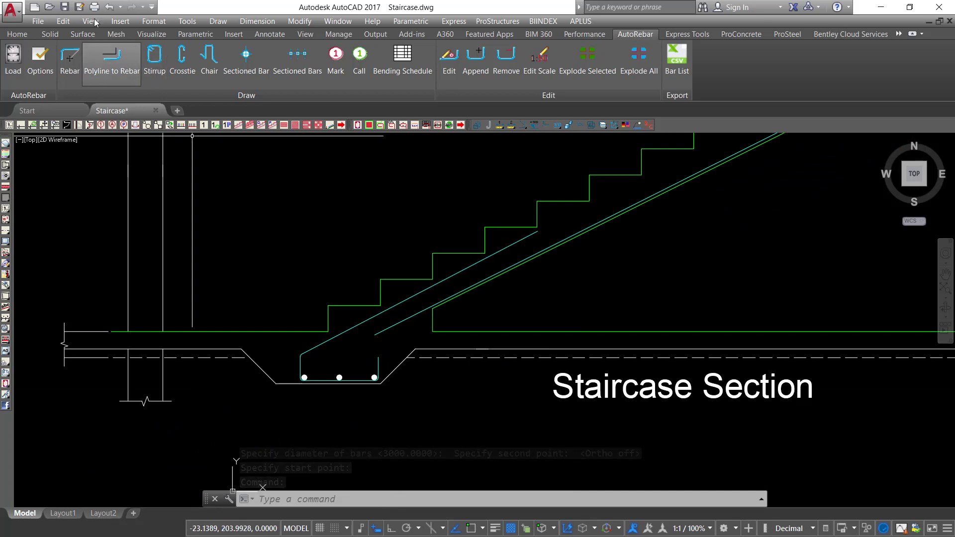
pyautogui.scroll(6, 542, 231)
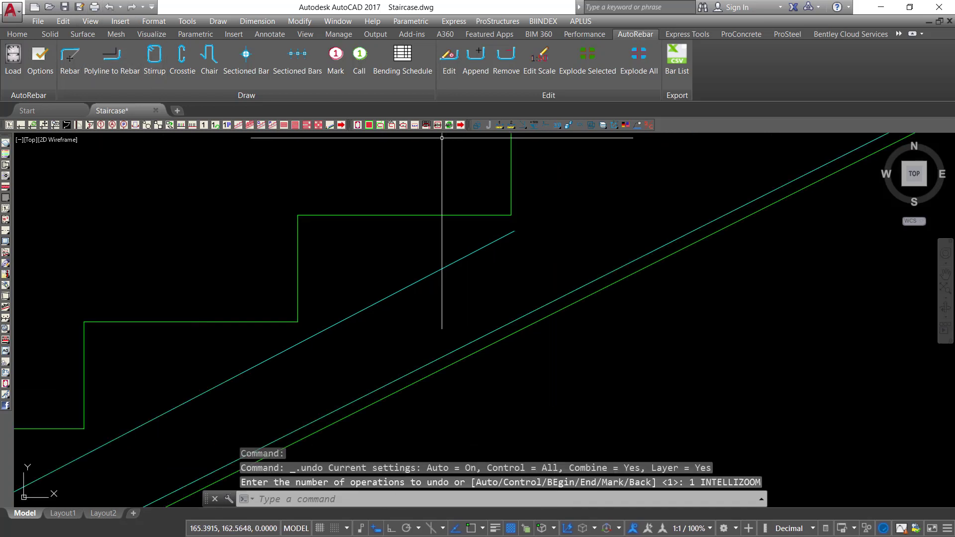
# Place a row of eight sectional bars, diameter 3, about 147 units long, just below the short upper rebar at the foot of the lower flight.
pyautogui.click(415, 125)
pyautogui.scroll(-3, 608, 459)
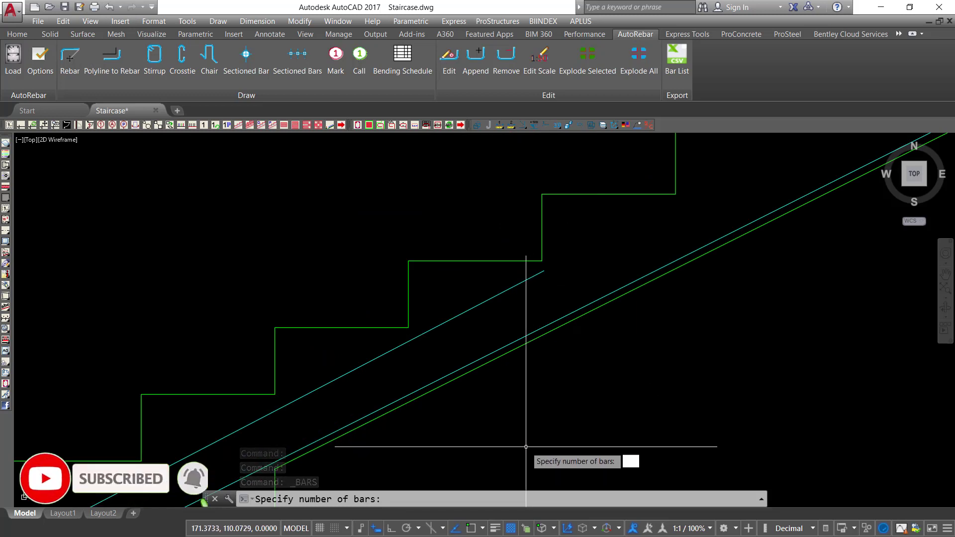
pyautogui.write('8')
pyautogui.press('Return')
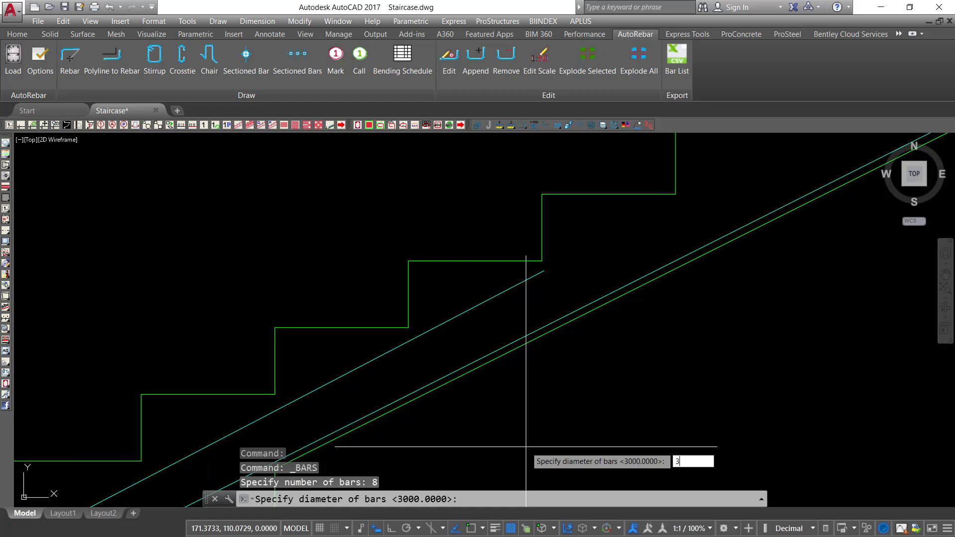
pyautogui.write('3')
pyautogui.press('Return')
pyautogui.scroll(-4, 505, 296)
pyautogui.scroll(3, 396, 371)
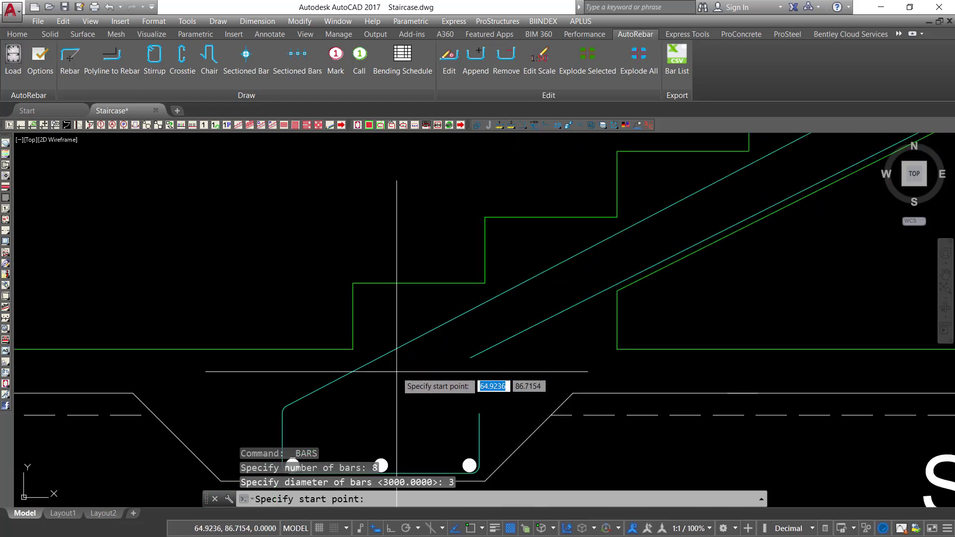
pyautogui.click(310, 406)
pyautogui.scroll(-3, 361, 390)
pyautogui.scroll(5, 586, 270)
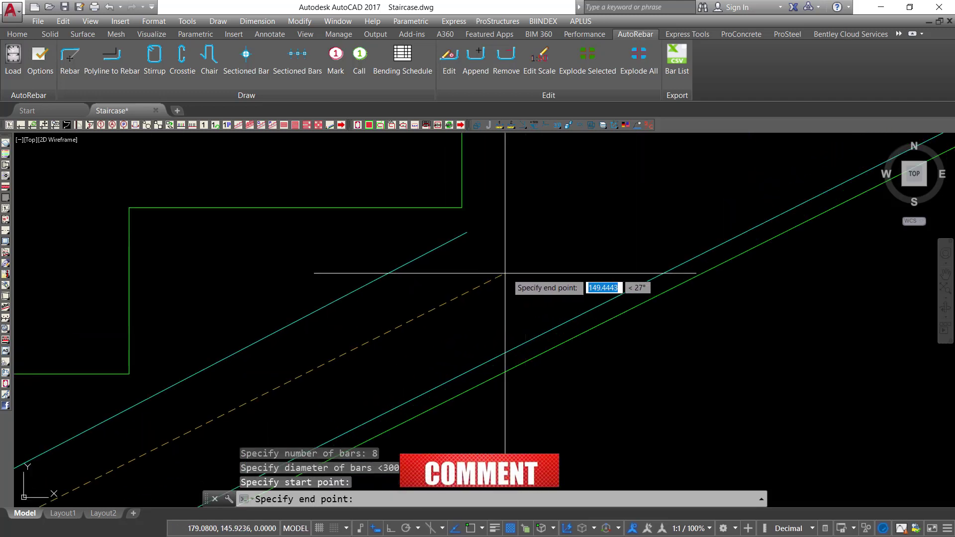
pyautogui.press('Return')
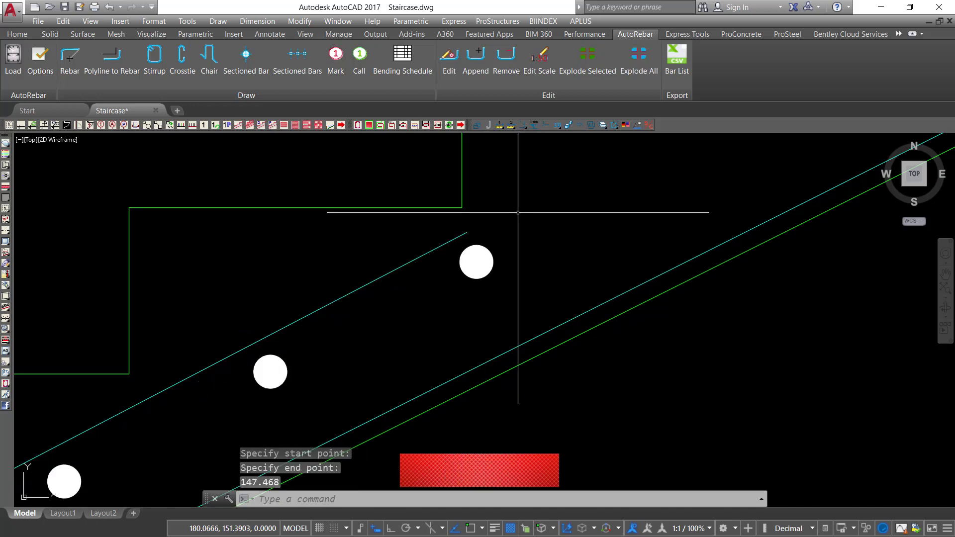
pyautogui.scroll(-6, 508, 217)
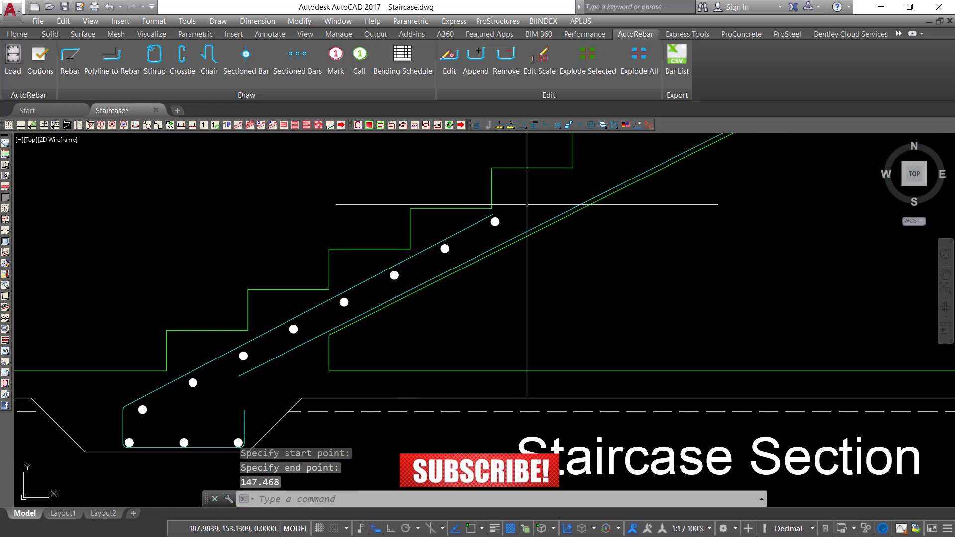
# Draw a sloping line from the landing's lower rebar down beneath the top steps of the lower flight, roughly parallel to the flight rebar.
pyautogui.scroll(-3, 526, 205)
pyautogui.scroll(7, 315, 316)
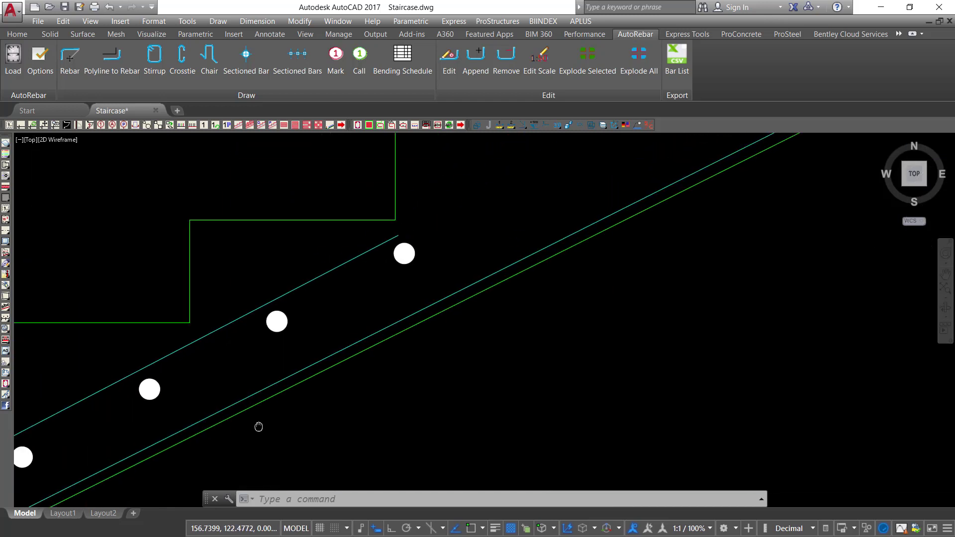
pyautogui.scroll(-8, 258, 426)
pyautogui.scroll(5, 479, 301)
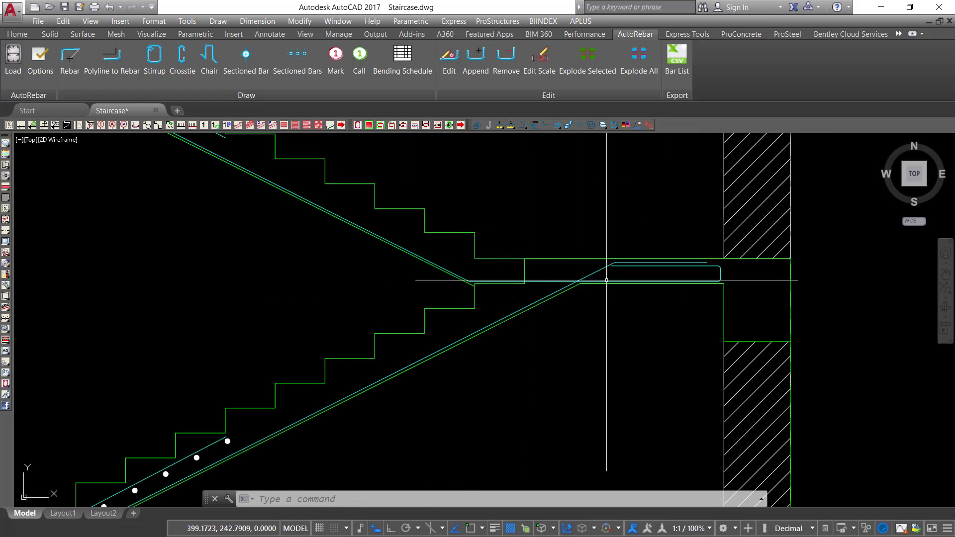
pyautogui.scroll(4, 606, 280)
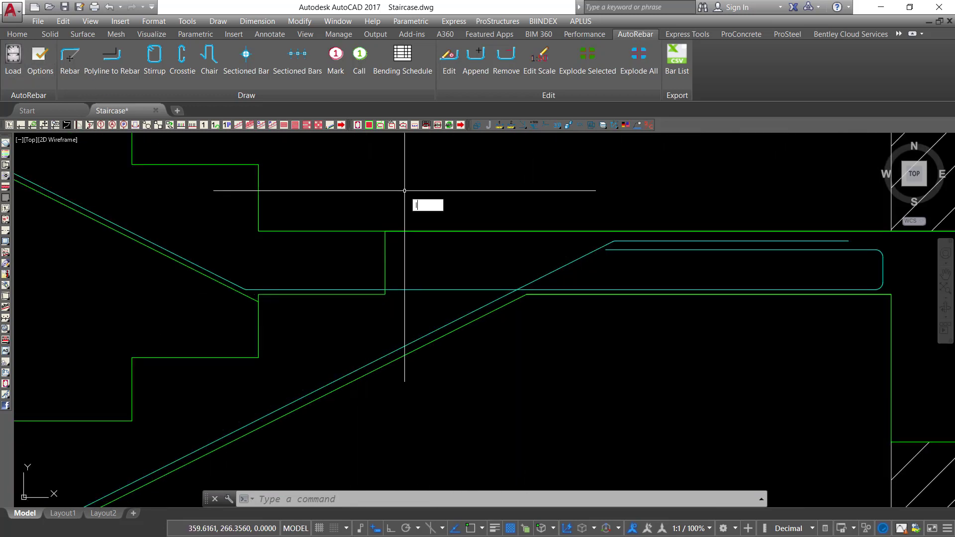
pyautogui.press('Return')
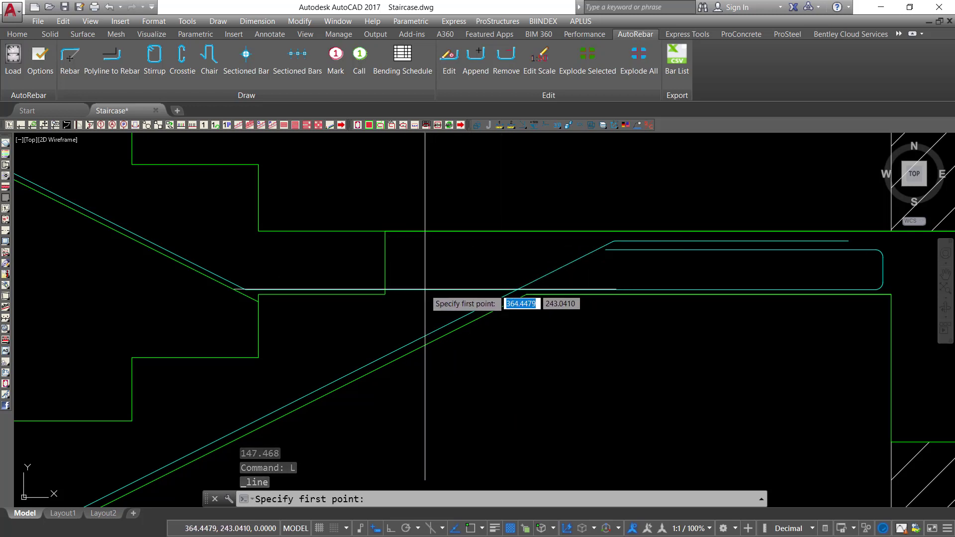
pyautogui.click(422, 290)
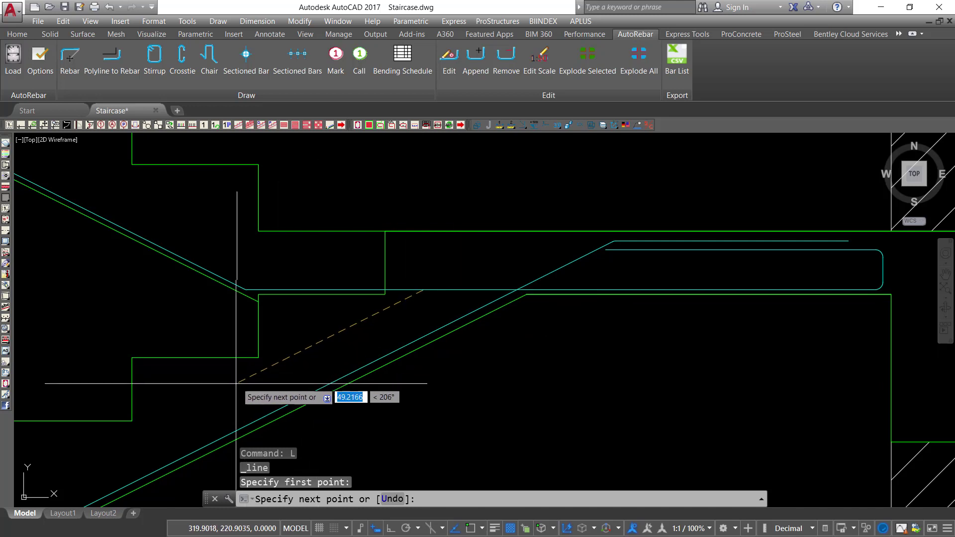
pyautogui.click(183, 413)
pyautogui.rightClick(166, 320)
pyautogui.click(180, 326)
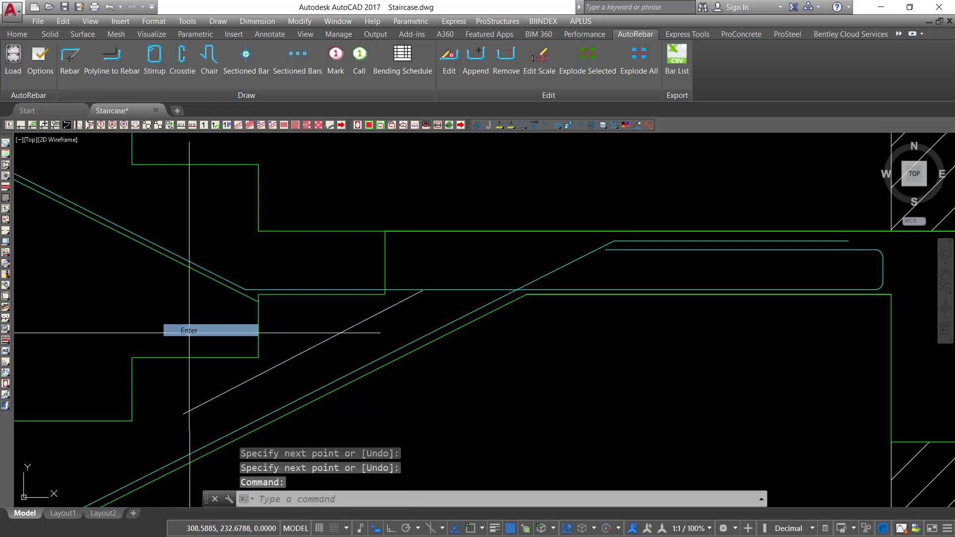
# Move the sloping line slightly up and to the left so its upper end crosses the landing's lower rebar.
pyautogui.scroll(2, 344, 333)
pyautogui.click(429, 332)
pyautogui.click(364, 305)
pyautogui.rightClick(364, 305)
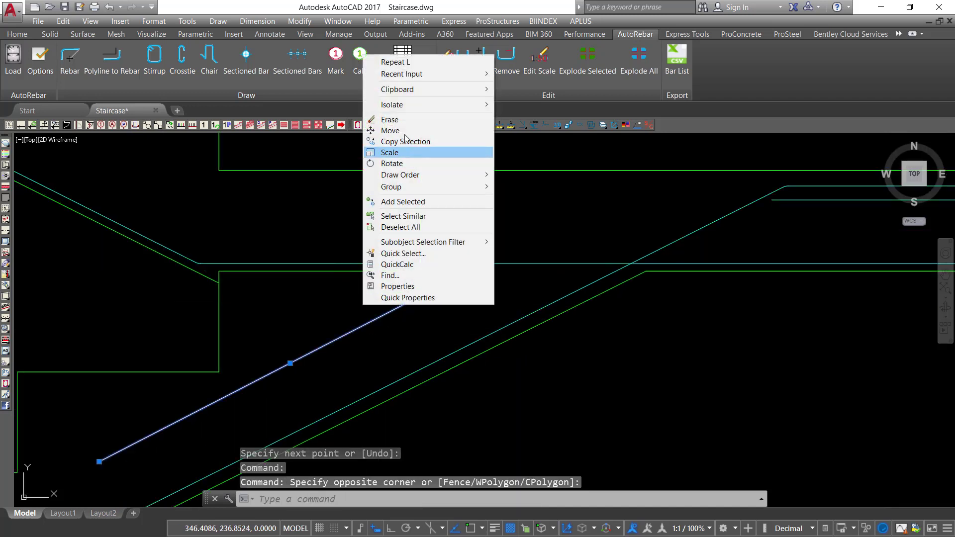
pyautogui.click(405, 131)
pyautogui.click(461, 293)
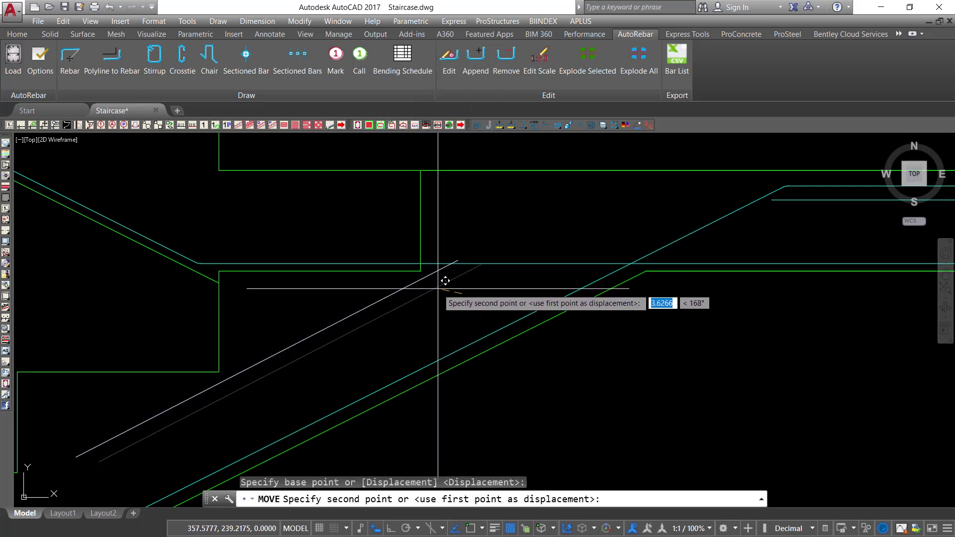
pyautogui.click(435, 288)
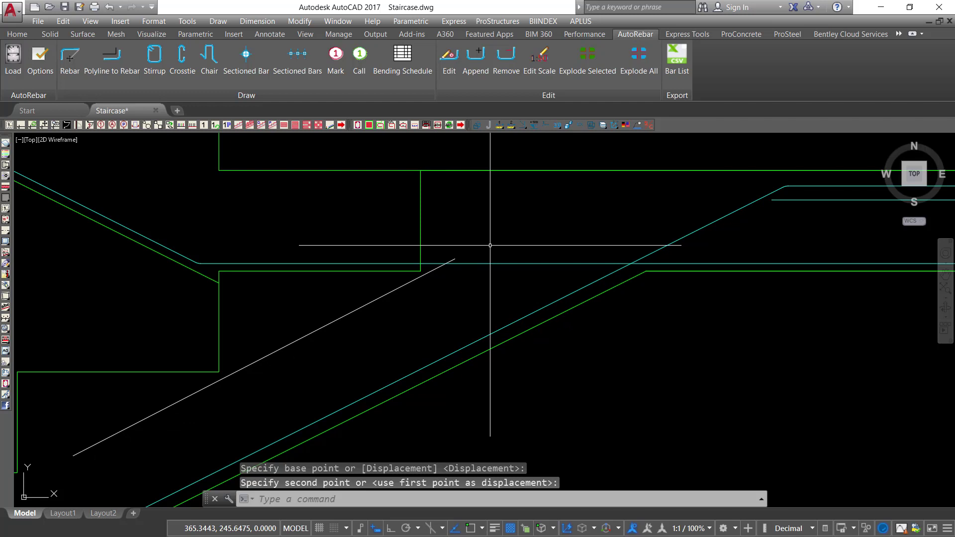
# Trim off the sloping line's end above the landing's lower rebar, using that rebar as the cutting edge.
pyautogui.write('tr')
pyautogui.press('Return')
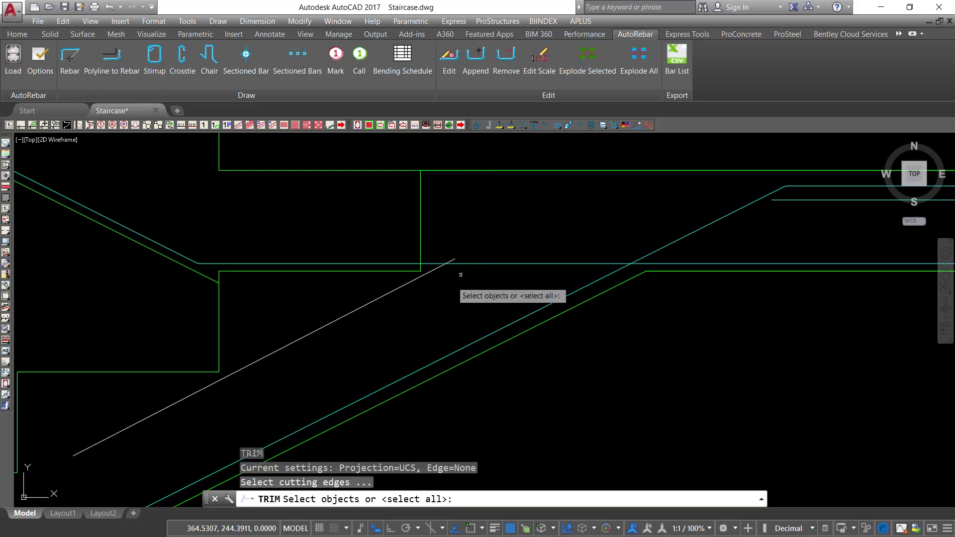
pyautogui.click(493, 233)
pyautogui.click(488, 270)
pyautogui.rightClick(474, 263)
pyautogui.scroll(3, 461, 258)
pyautogui.click(486, 224)
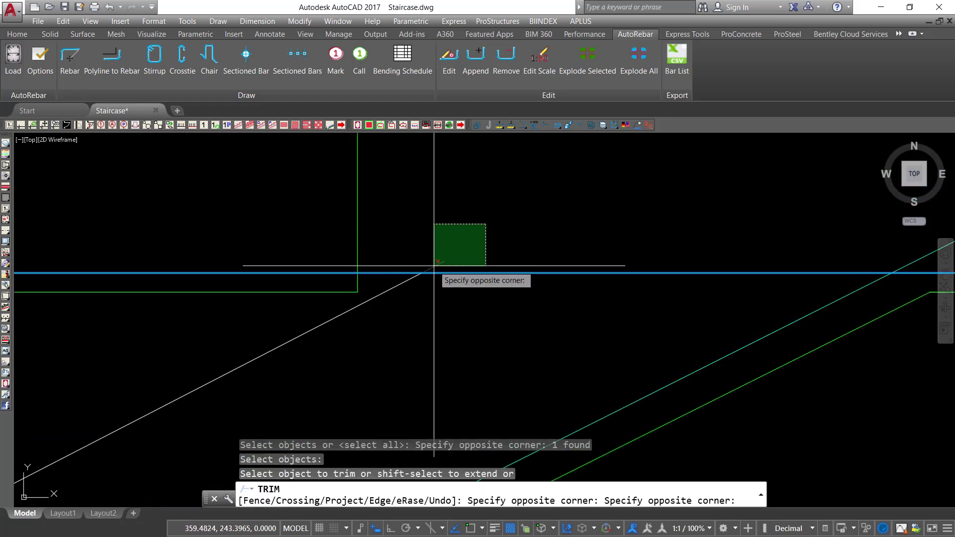
pyautogui.click(433, 267)
pyautogui.rightClick(492, 229)
pyautogui.click(518, 236)
pyautogui.scroll(-8, 508, 251)
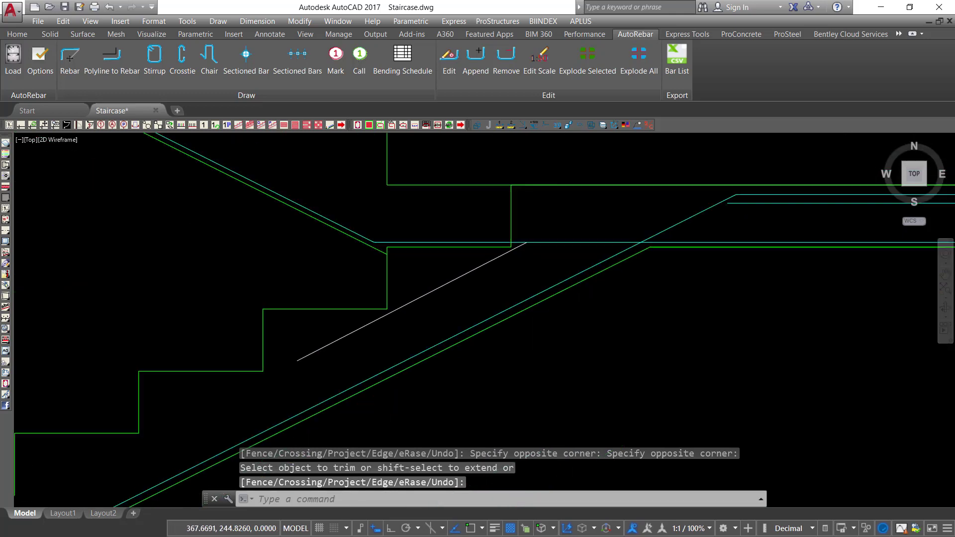
# Place a row of 20 sectional bars, diameter 3, about 333 units long, just above the lower flight's bottom rebar, from its lower end to the landing.
pyautogui.scroll(8, 509, 250)
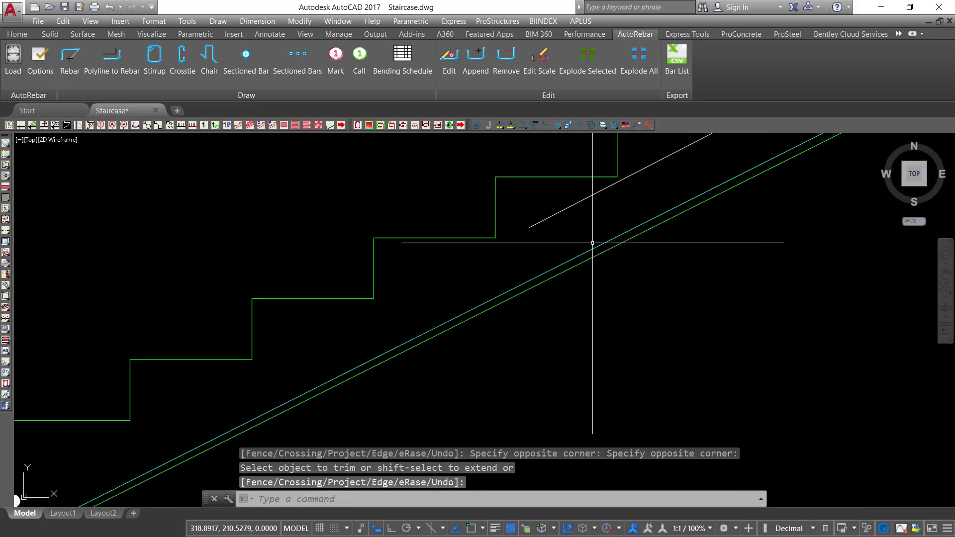
pyautogui.scroll(-8, 592, 243)
pyautogui.scroll(10, 131, 406)
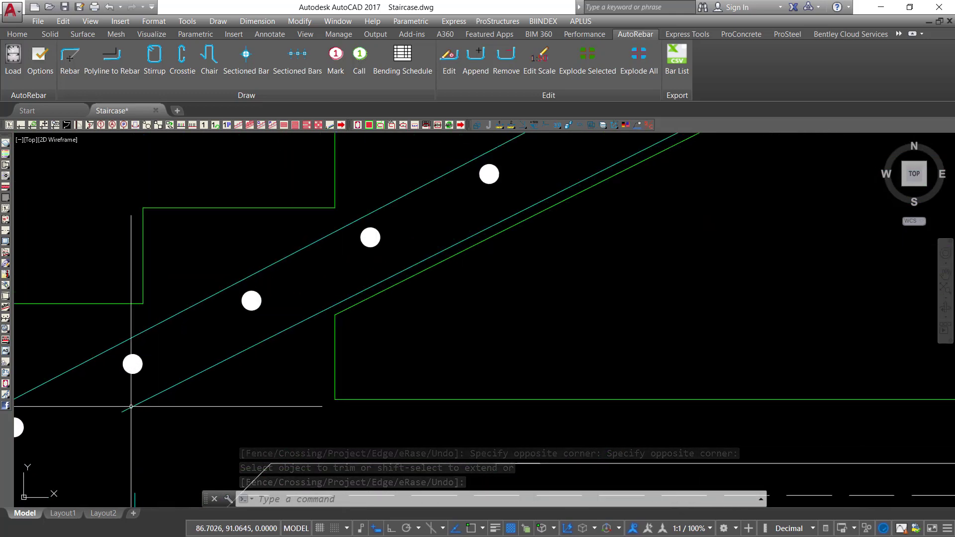
pyautogui.scroll(-2, 131, 406)
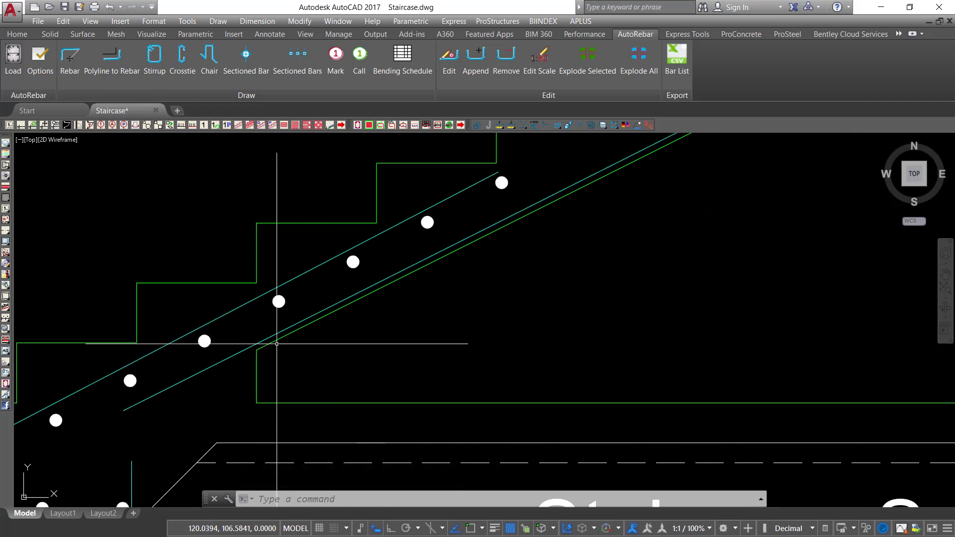
pyautogui.click(416, 126)
pyautogui.scroll(-4, 480, 288)
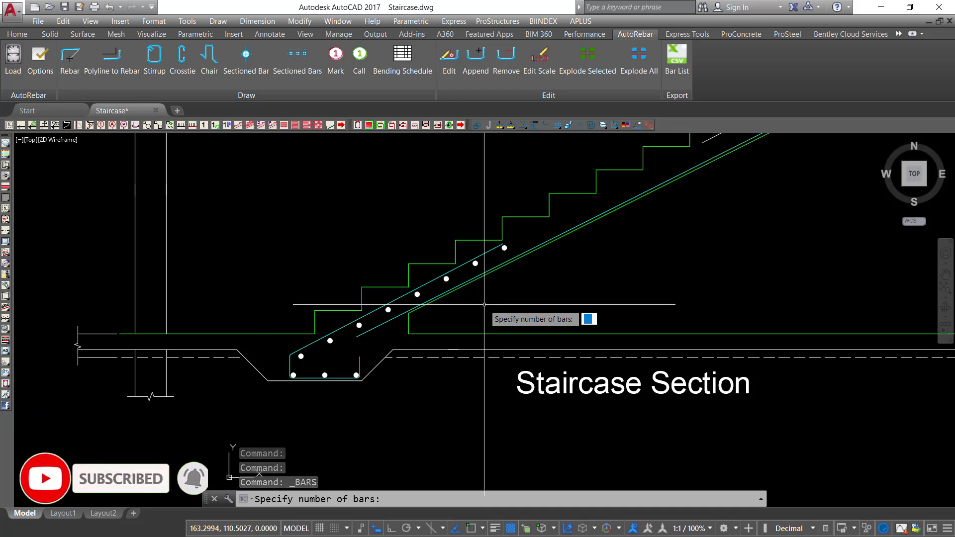
pyautogui.write('2')
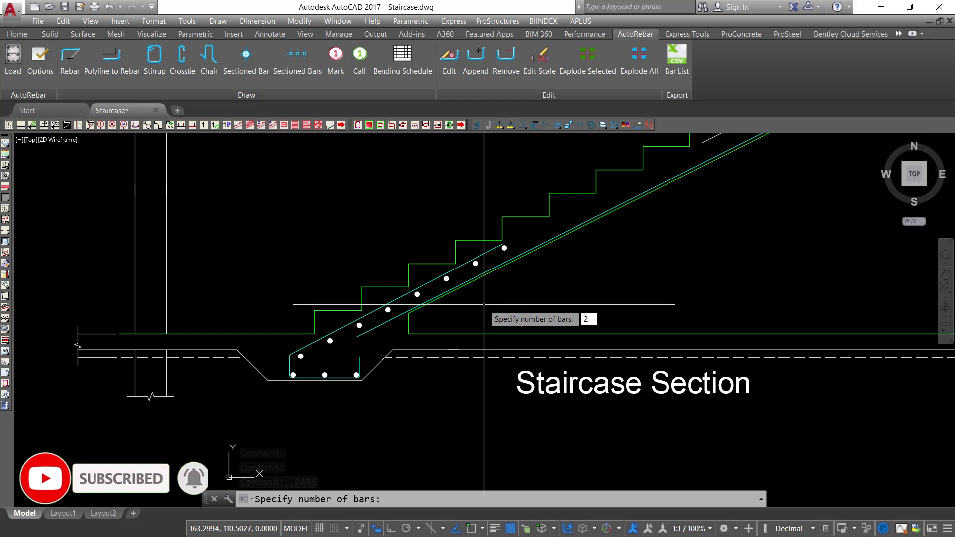
pyautogui.write('0')
pyautogui.press('Return')
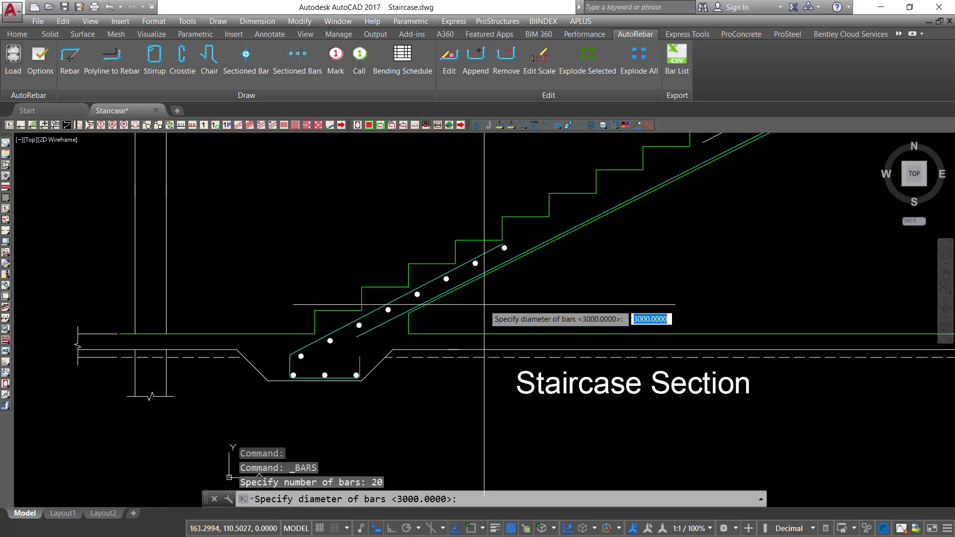
pyautogui.press('Return')
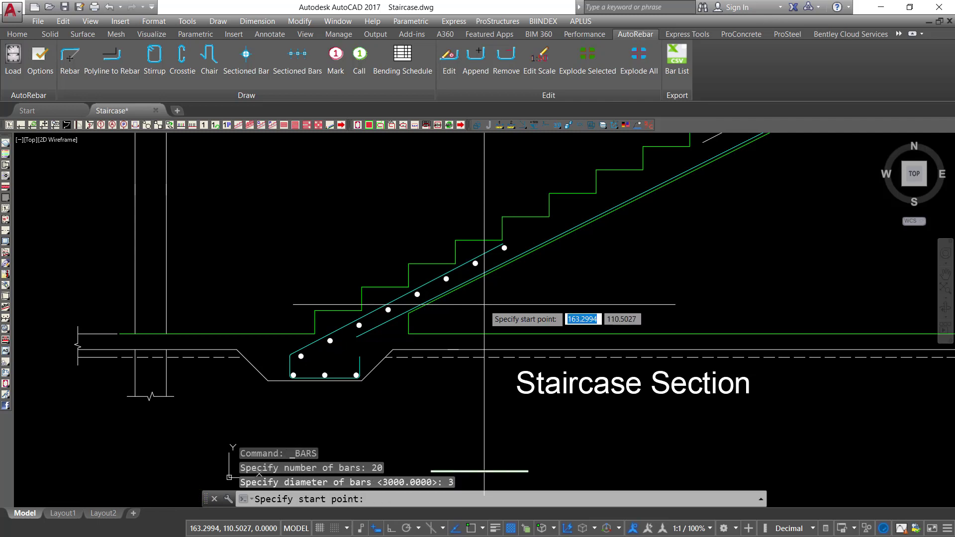
pyautogui.scroll(5, 398, 330)
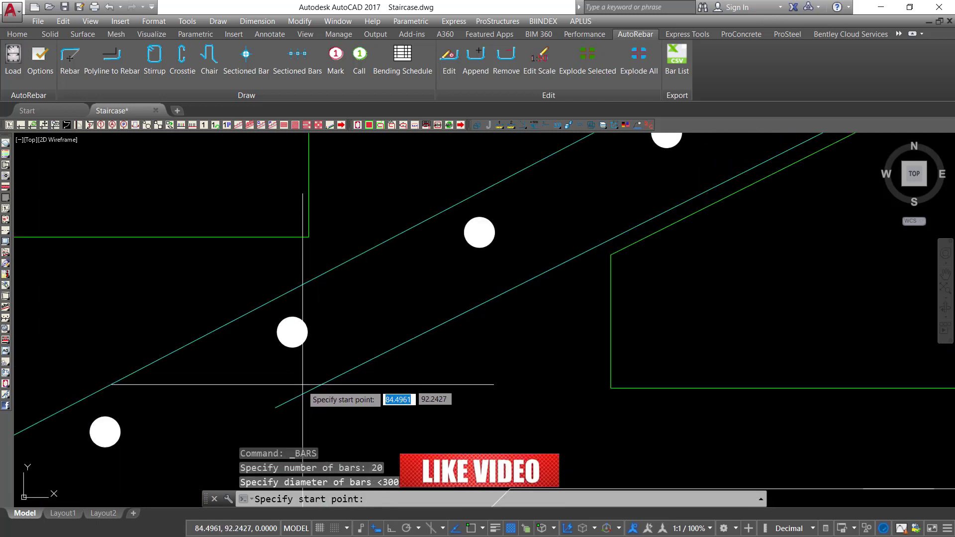
pyautogui.click(271, 401)
pyautogui.scroll(-5, 227, 419)
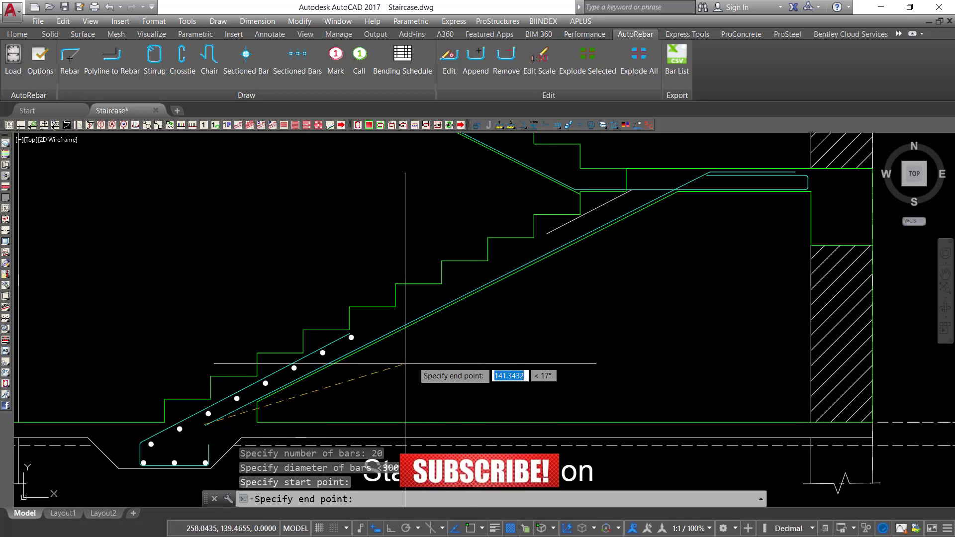
pyautogui.scroll(-2, 404, 363)
pyautogui.scroll(4, 580, 255)
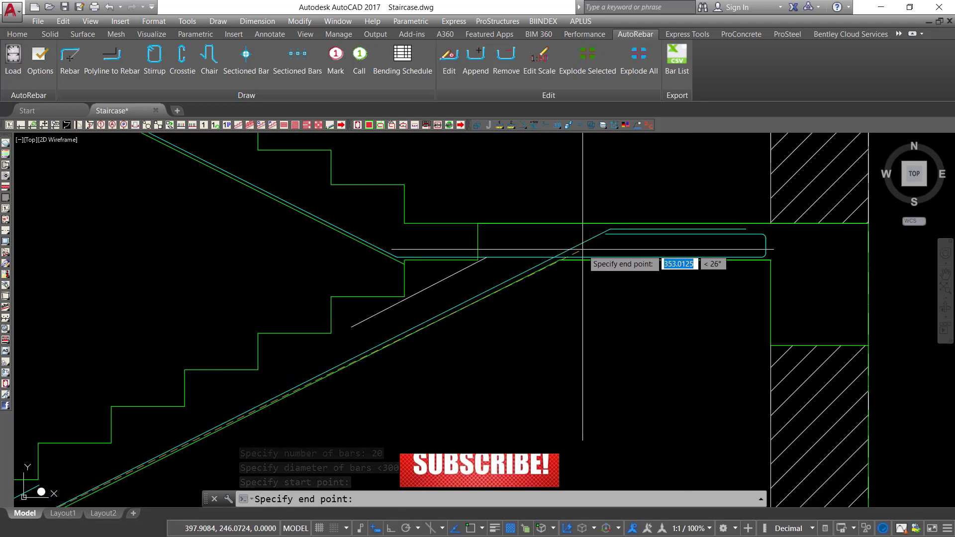
pyautogui.scroll(2, 577, 247)
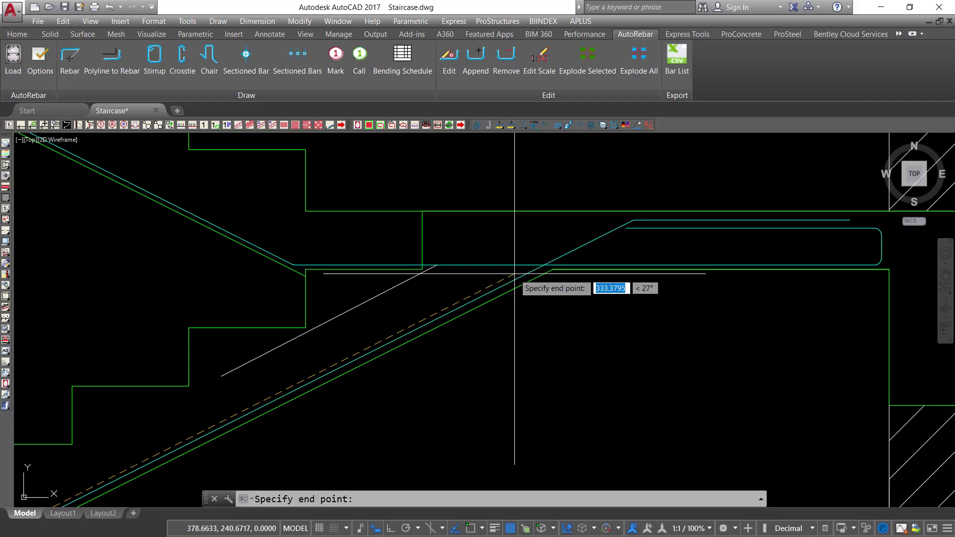
pyautogui.click(514, 273)
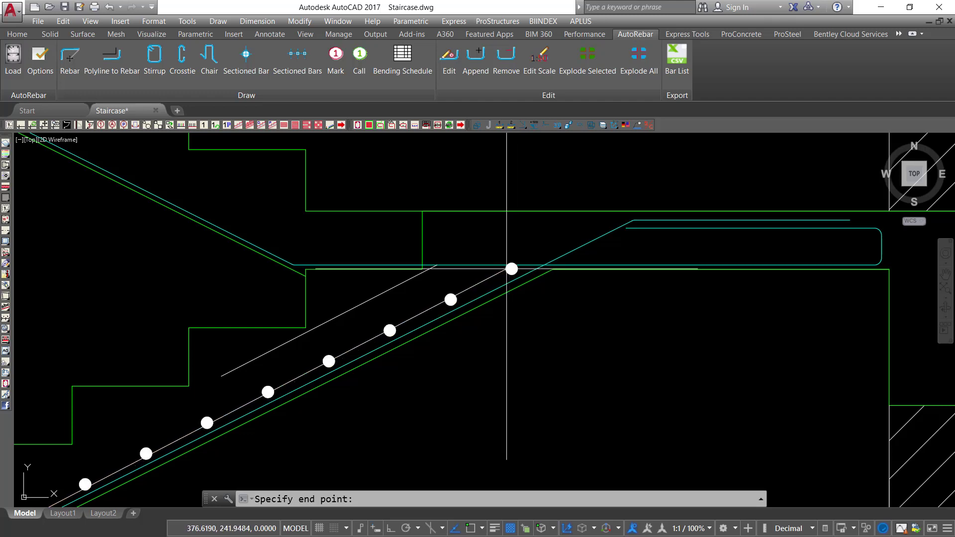
pyautogui.click(507, 267)
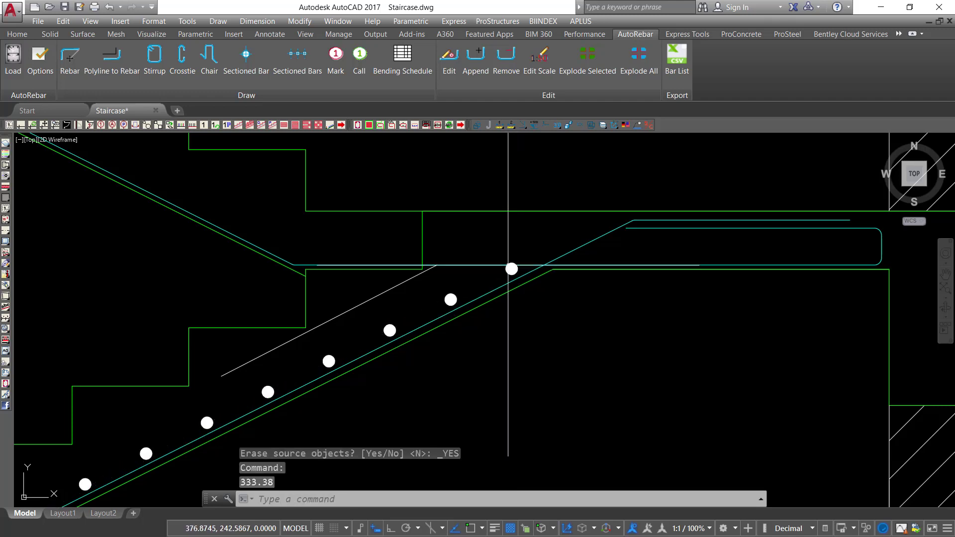
# Place a horizontal row of 3 sectional bars, diameter 3, about 69 units long, just above the landing's lower rebar from its hooked end.
pyautogui.scroll(-6, 507, 245)
pyautogui.scroll(6, 243, 381)
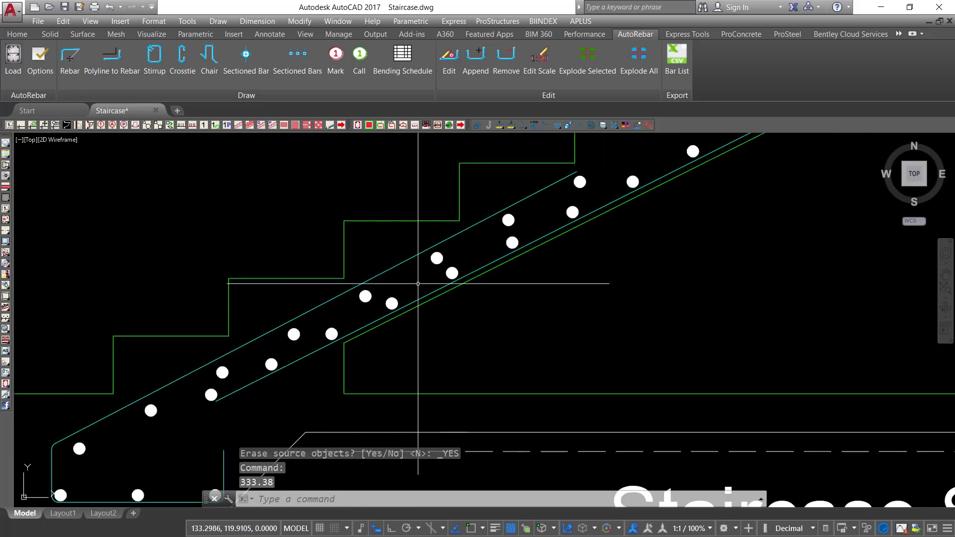
pyautogui.scroll(-5, 243, 410)
pyautogui.scroll(3, 444, 330)
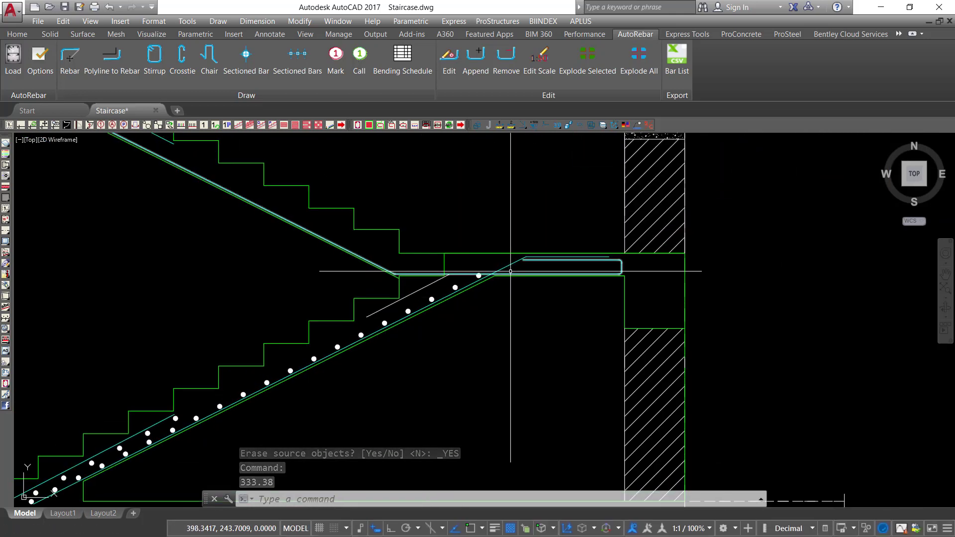
pyautogui.scroll(3, 515, 261)
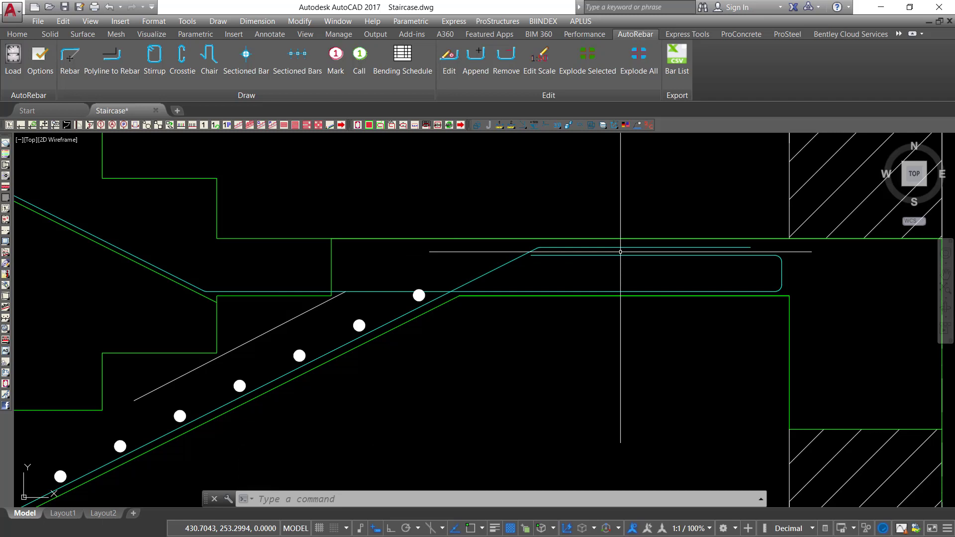
pyautogui.rightClick(410, 204)
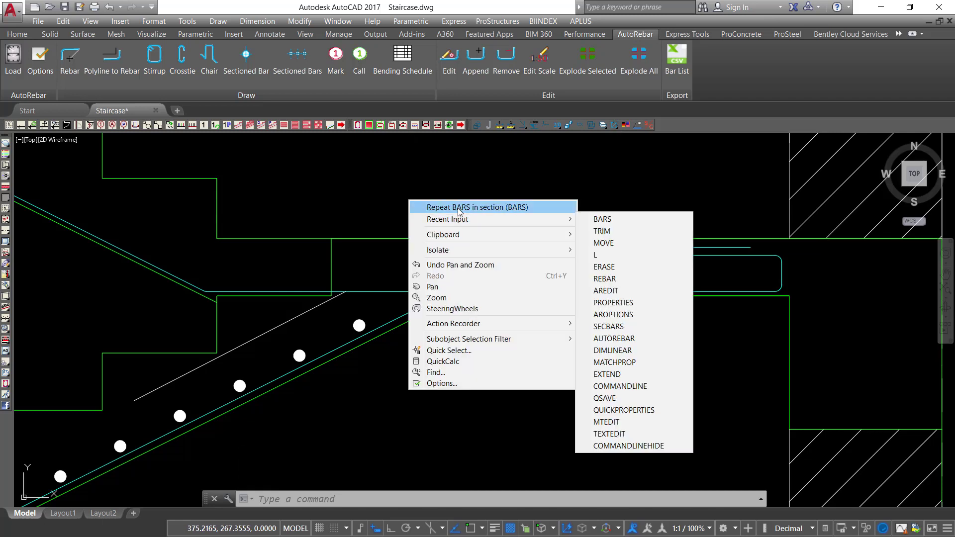
pyautogui.click(459, 208)
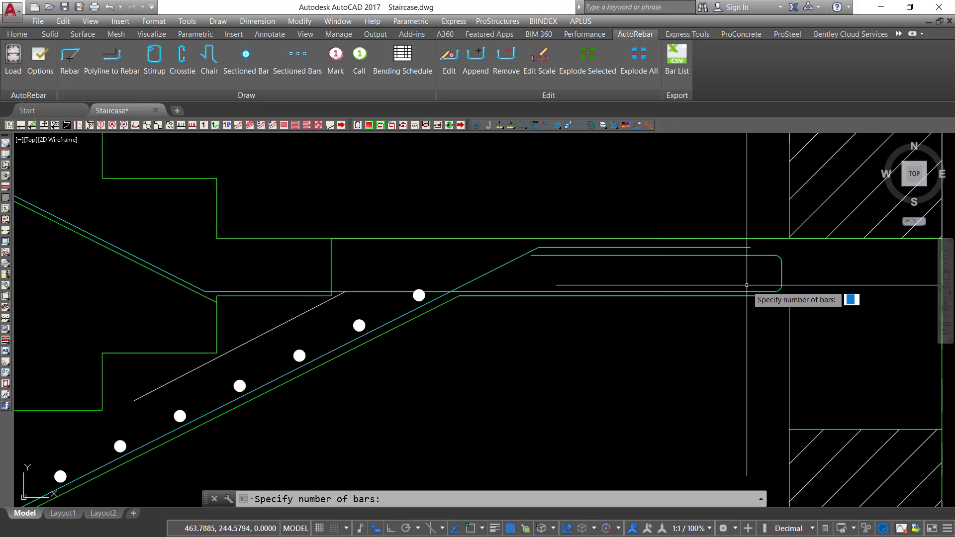
pyautogui.press('Return')
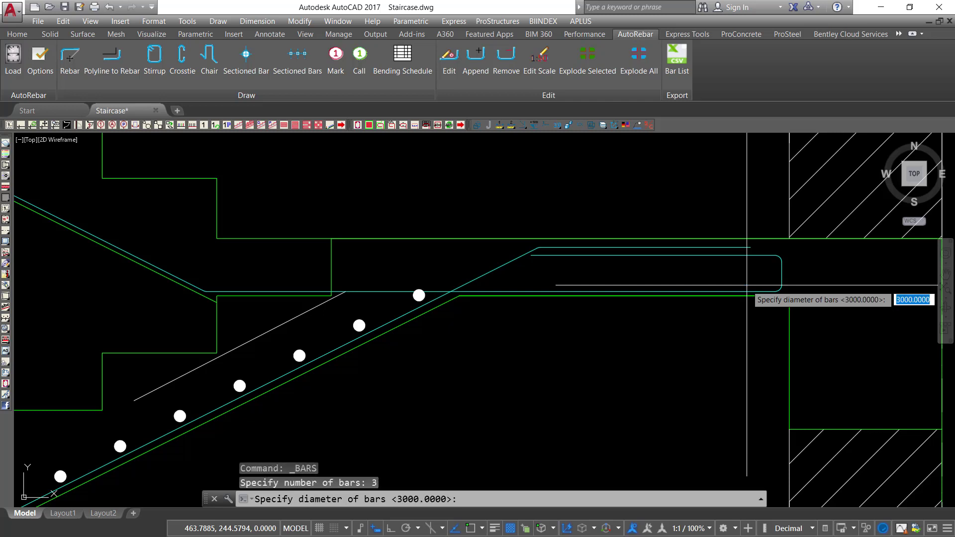
pyautogui.write('3')
pyautogui.press('Return')
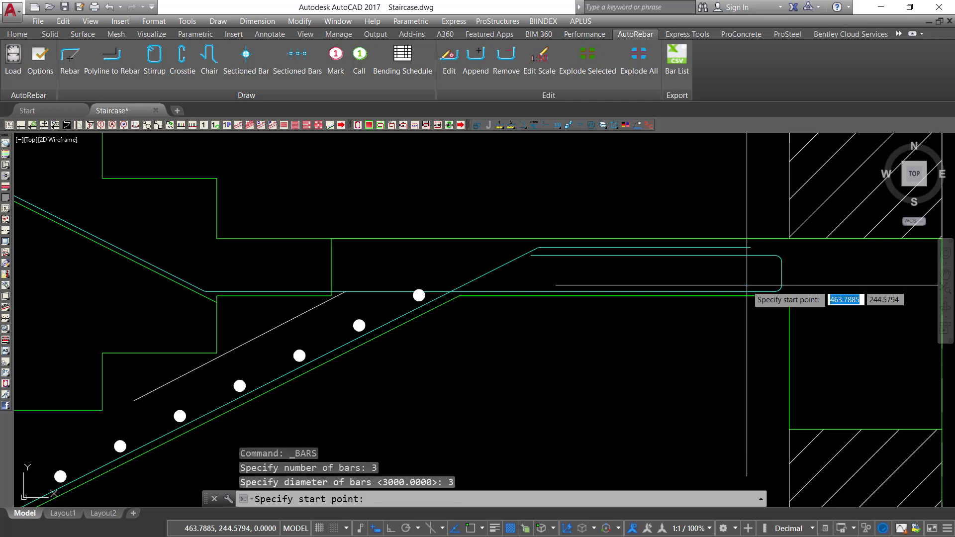
pyautogui.scroll(2, 766, 291)
pyautogui.click(776, 284)
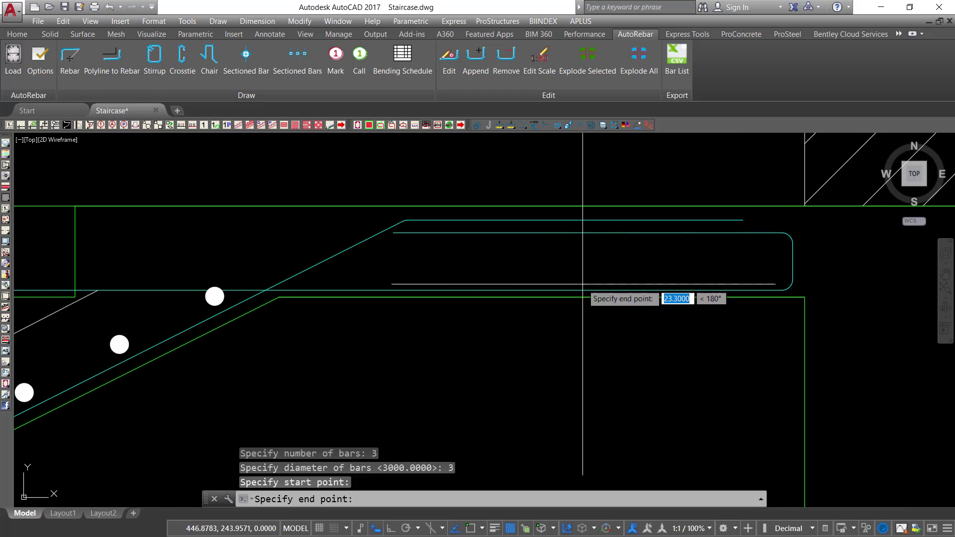
pyautogui.click(391, 528)
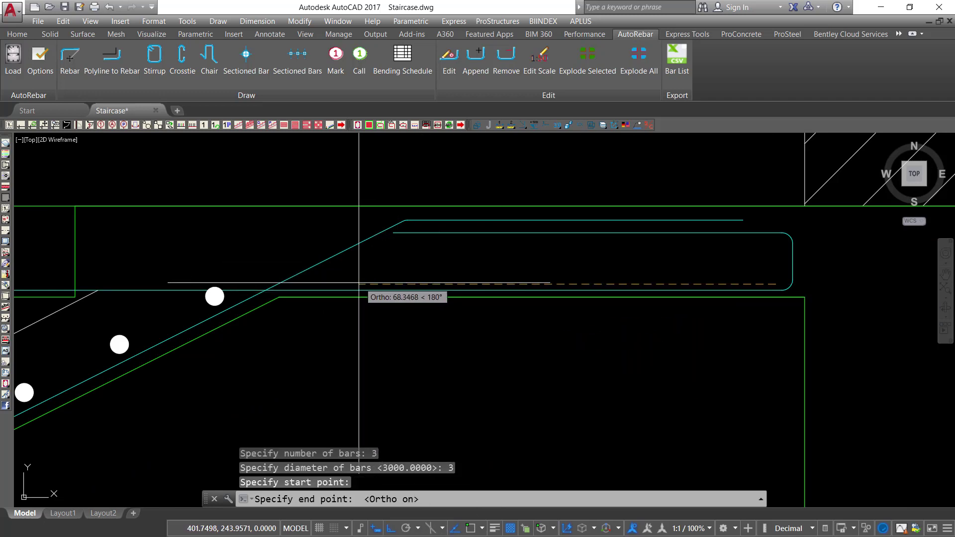
pyautogui.click(457, 281)
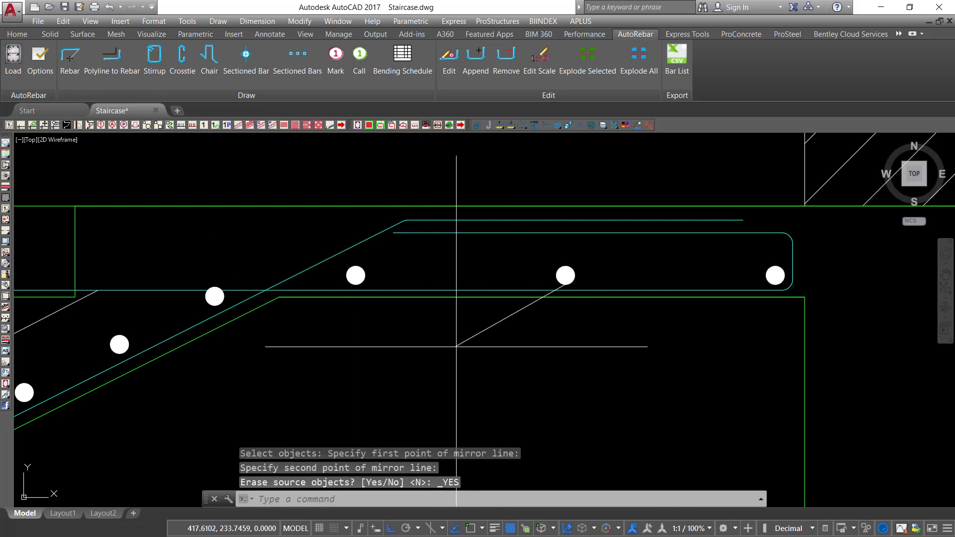
# Mirror the three landing bars upward about a horizontal line through the middle of the rebar's hooked end, keeping the originals.
pyautogui.scroll(2, 729, 262)
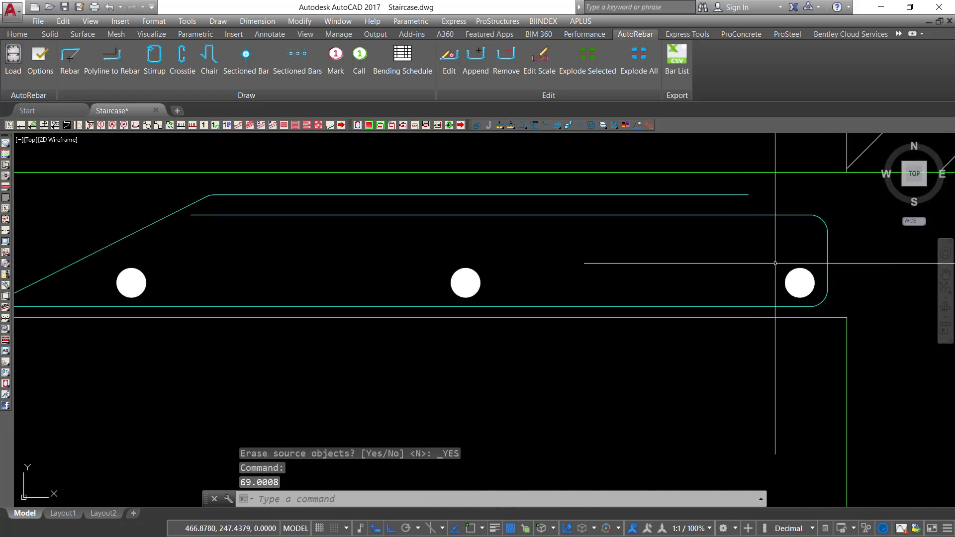
pyautogui.click(821, 256)
pyautogui.click(127, 289)
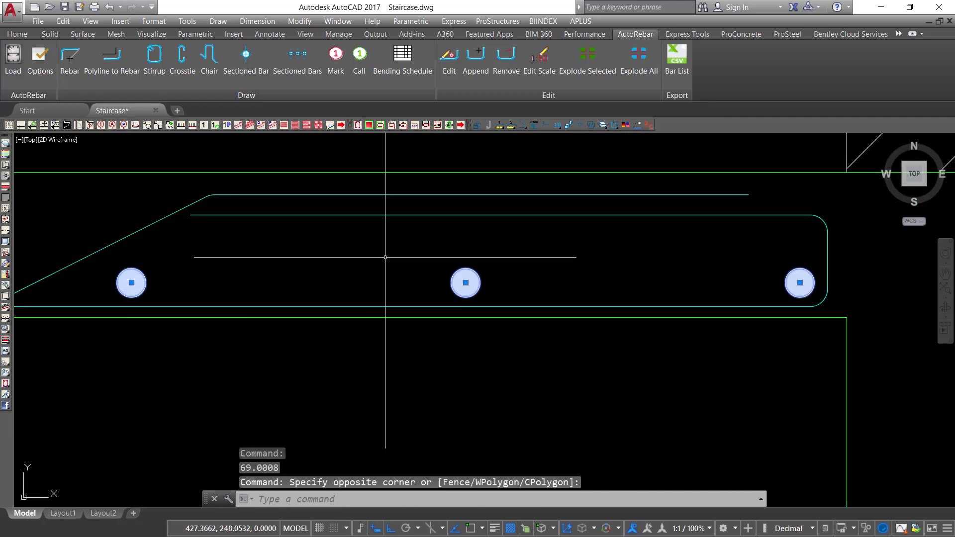
pyautogui.write('MI')
pyautogui.press('Return')
pyautogui.scroll(-3, 204, 378)
pyautogui.scroll(4, 462, 343)
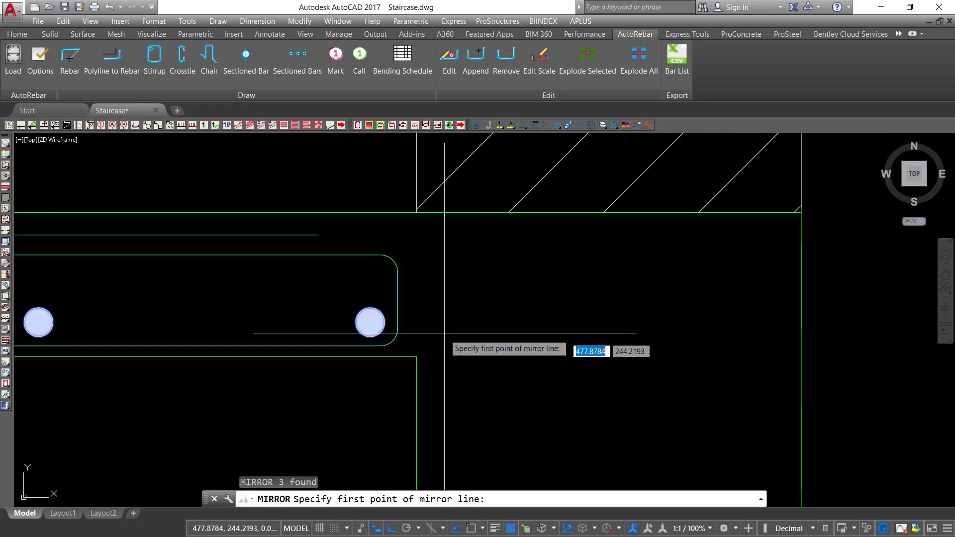
pyautogui.click(396, 295)
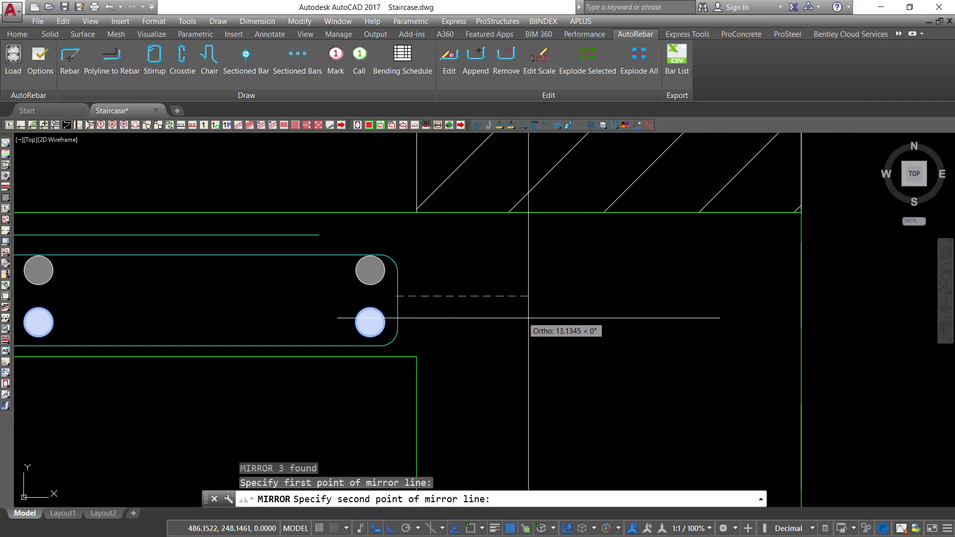
pyautogui.click(547, 320)
pyautogui.rightClick(612, 293)
pyautogui.click(636, 299)
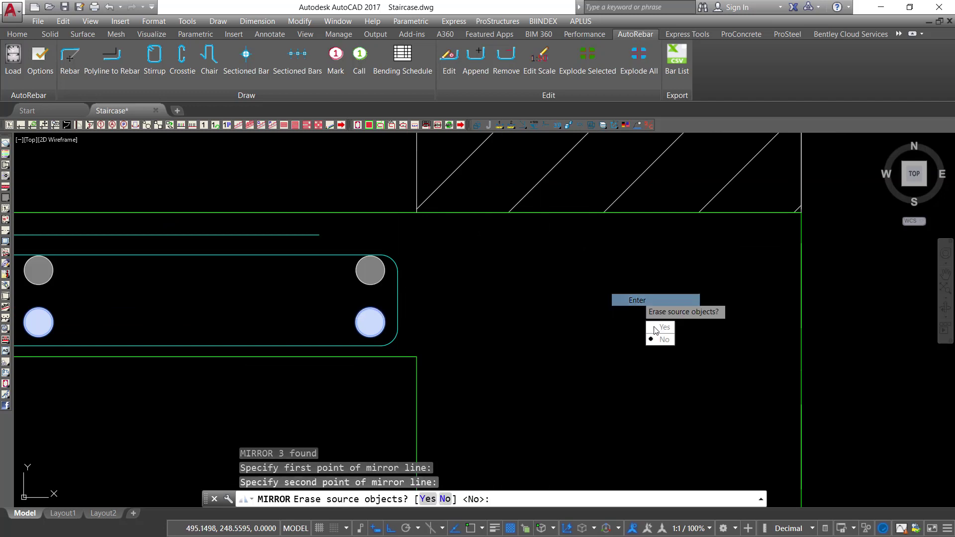
# Move the leftmost pair of landing bars horizontally to the right, beneath the start of the landing's hooked upper rebar.
pyautogui.scroll(-3, 718, 339)
pyautogui.scroll(6, 329, 338)
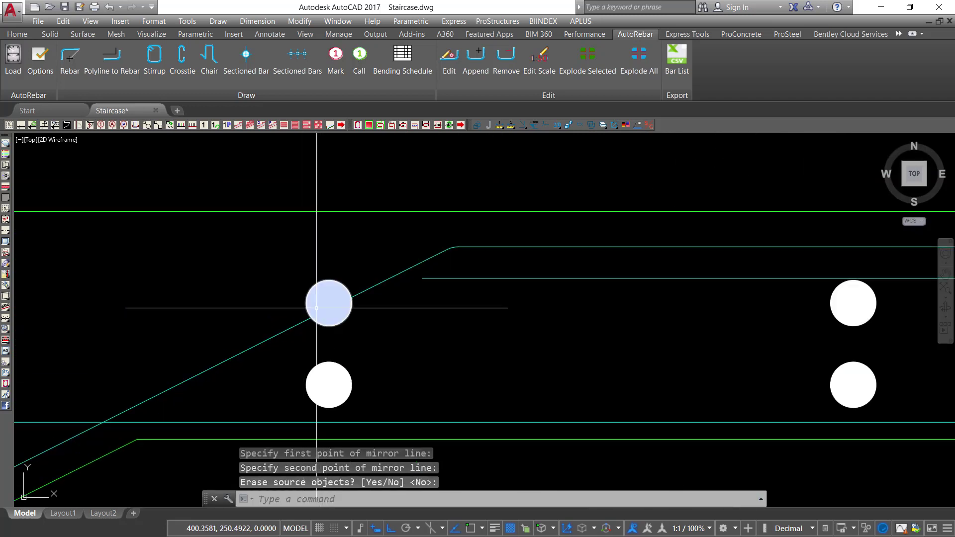
pyautogui.click(374, 319)
pyautogui.click(345, 373)
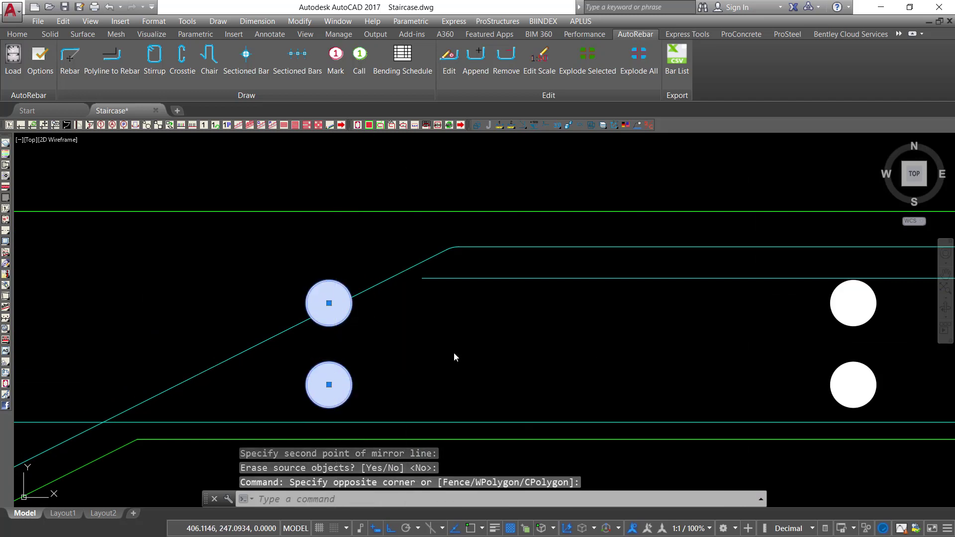
pyautogui.rightClick(405, 361)
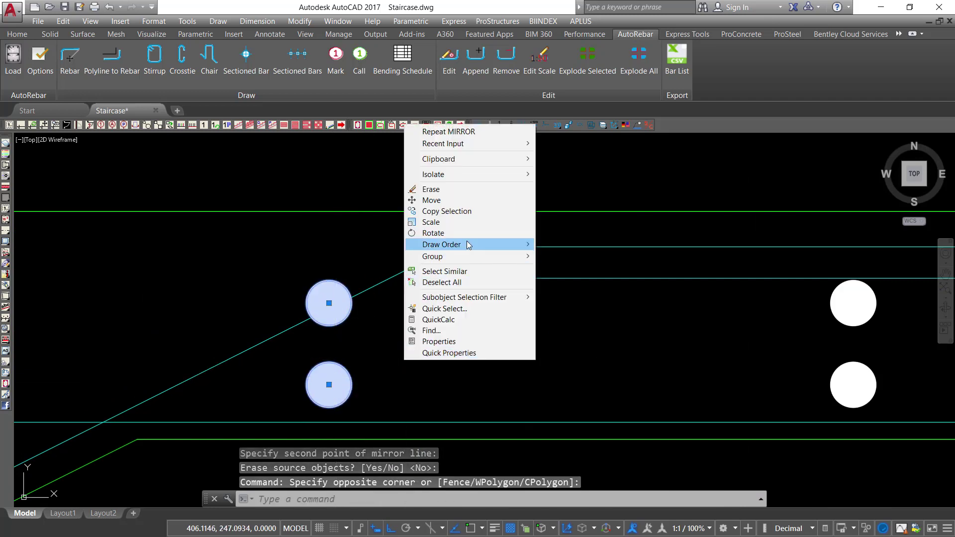
pyautogui.click(538, 356)
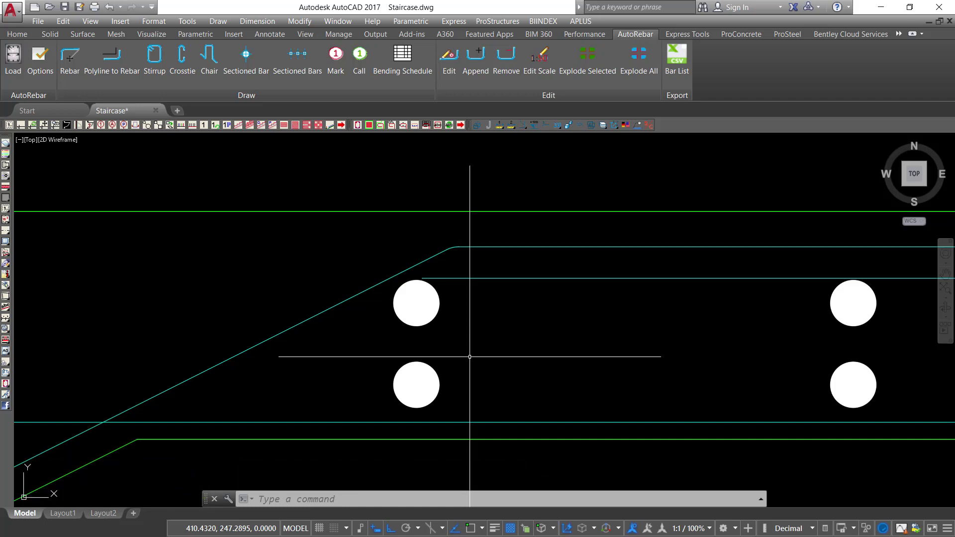
pyautogui.scroll(-8, 469, 356)
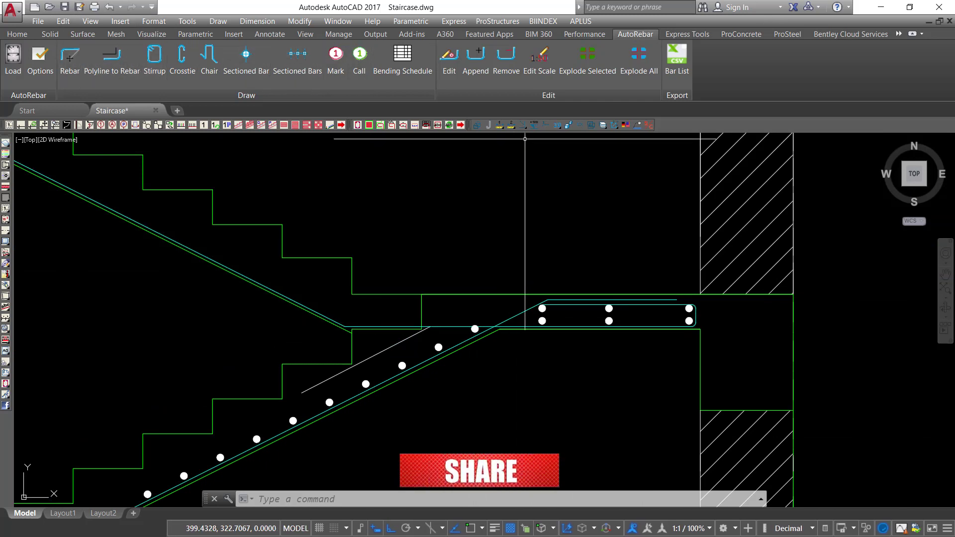
pyautogui.click(415, 124)
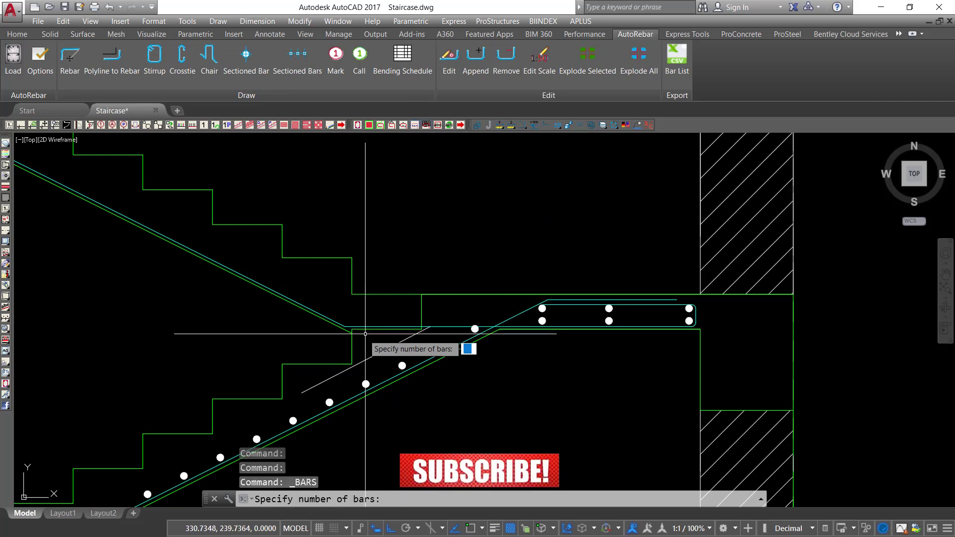
pyautogui.scroll(4, 348, 331)
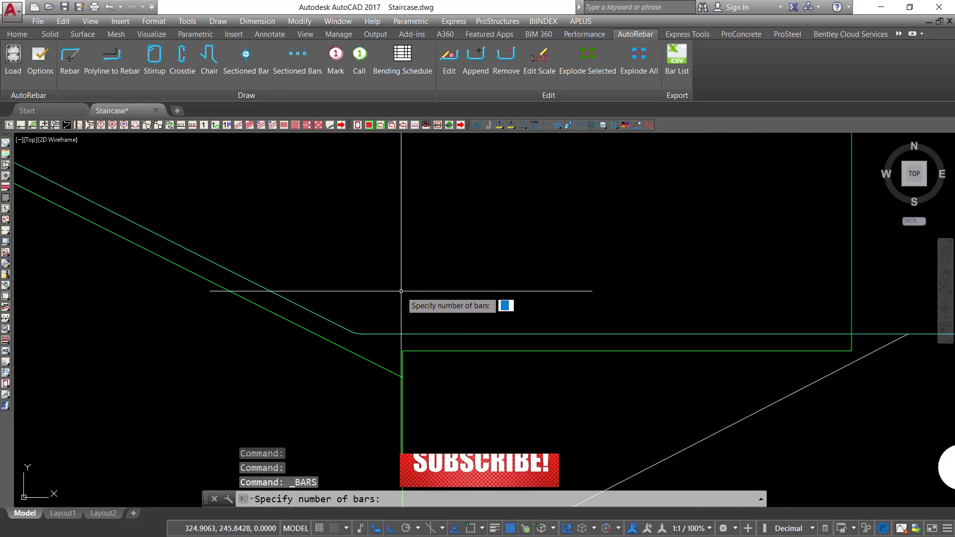
pyautogui.write('20')
pyautogui.press('Return')
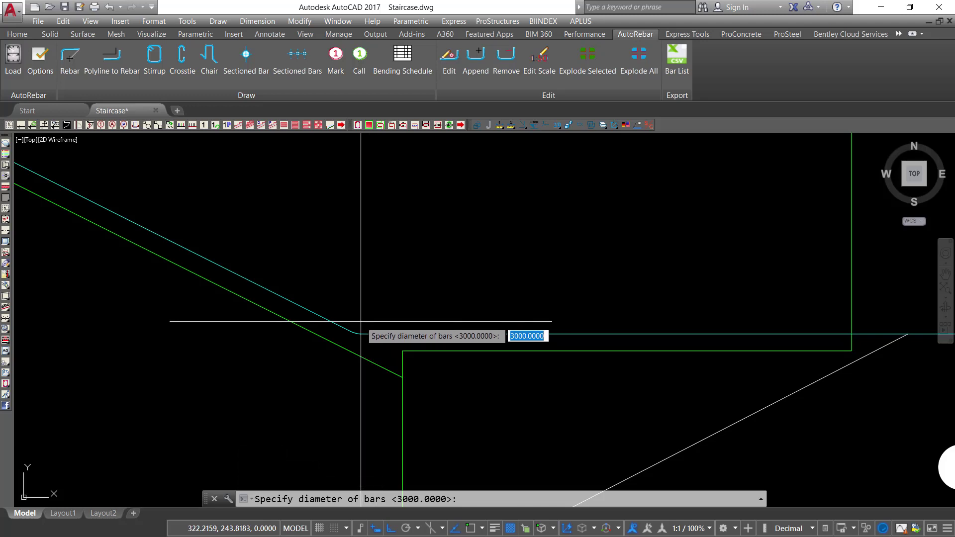
pyautogui.press('Return')
pyautogui.scroll(-5, 554, 319)
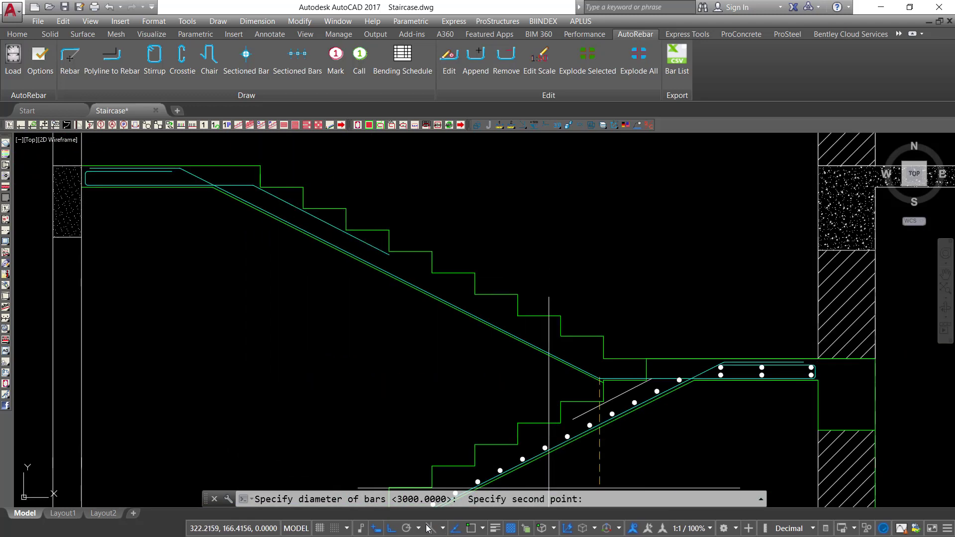
pyautogui.click(392, 528)
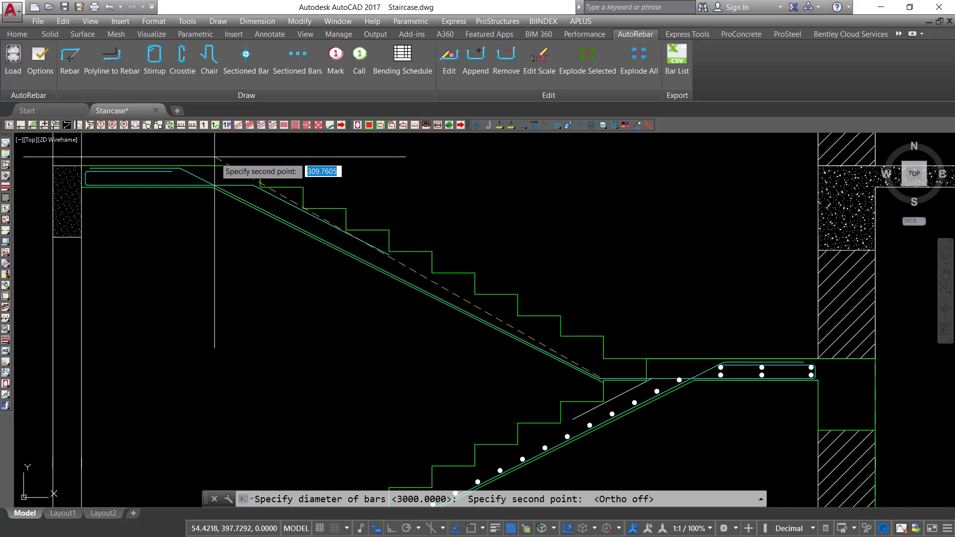
pyautogui.scroll(4, 214, 156)
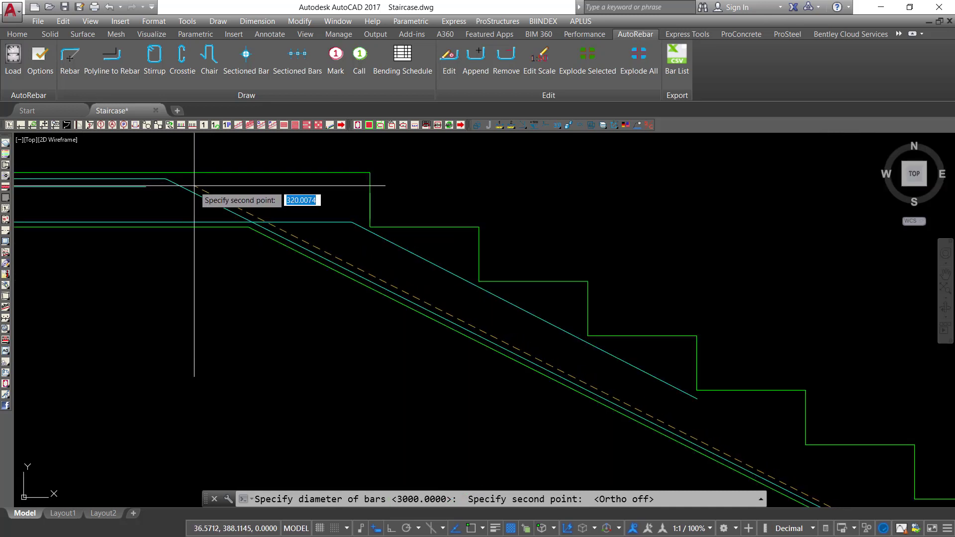
pyautogui.click(193, 186)
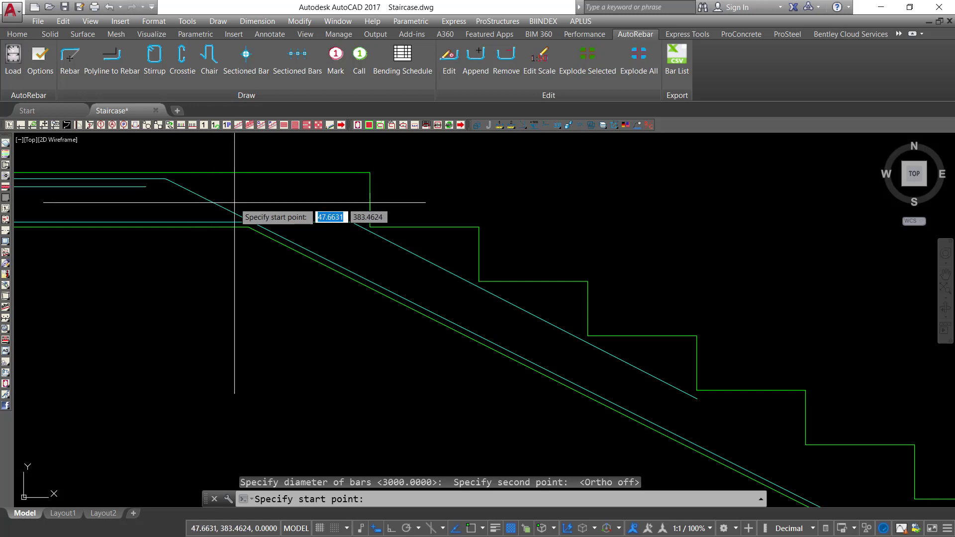
pyautogui.scroll(-6, 258, 192)
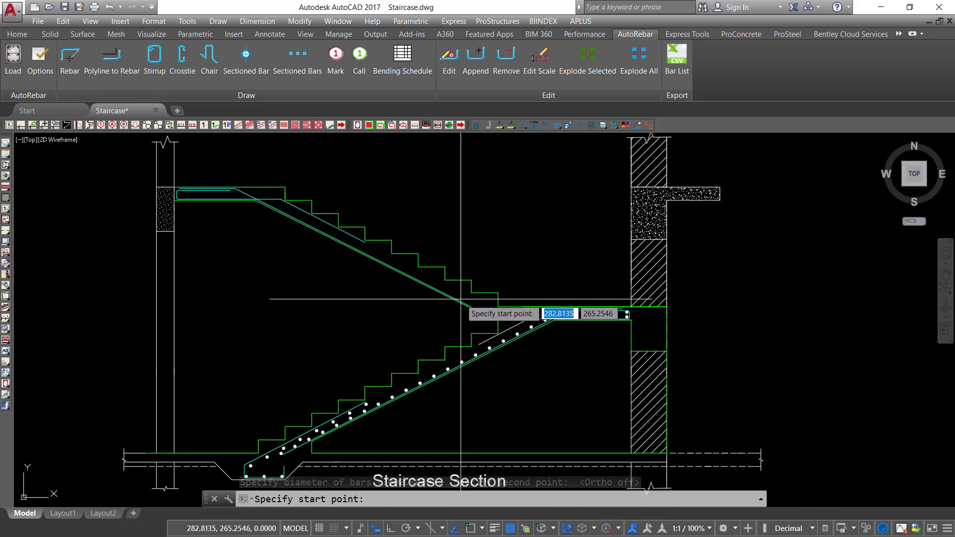
pyautogui.press('Escape')
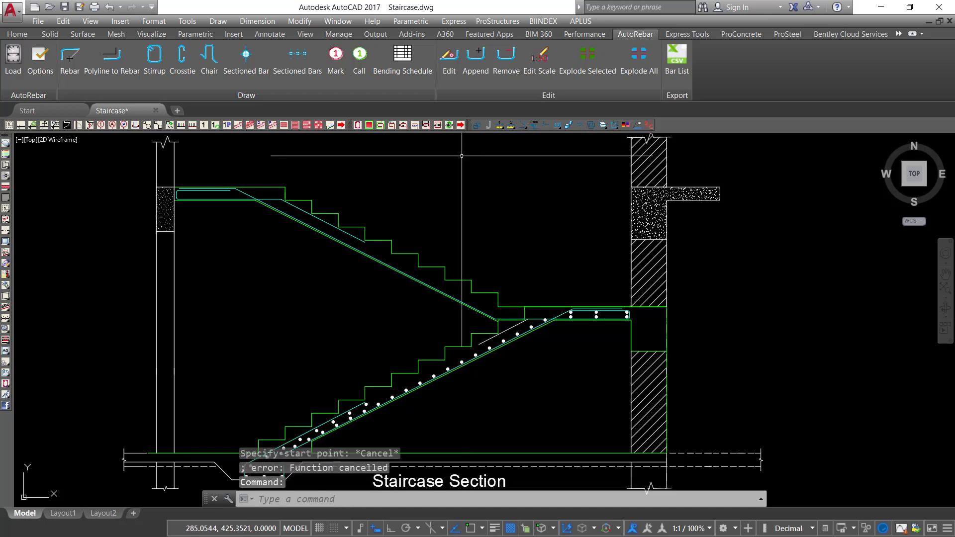
# Place a row of 20 sectional bars, diameter 3, about 324 units long, just above the upper flight's bottom rebar, from the middle landing to the upper landing.
pyautogui.click(413, 126)
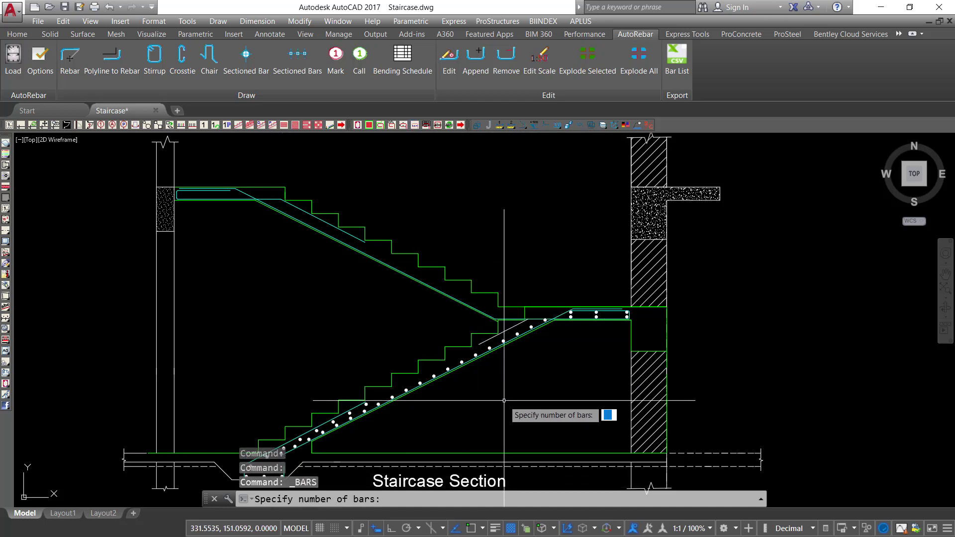
pyautogui.write('20')
pyautogui.press('Return')
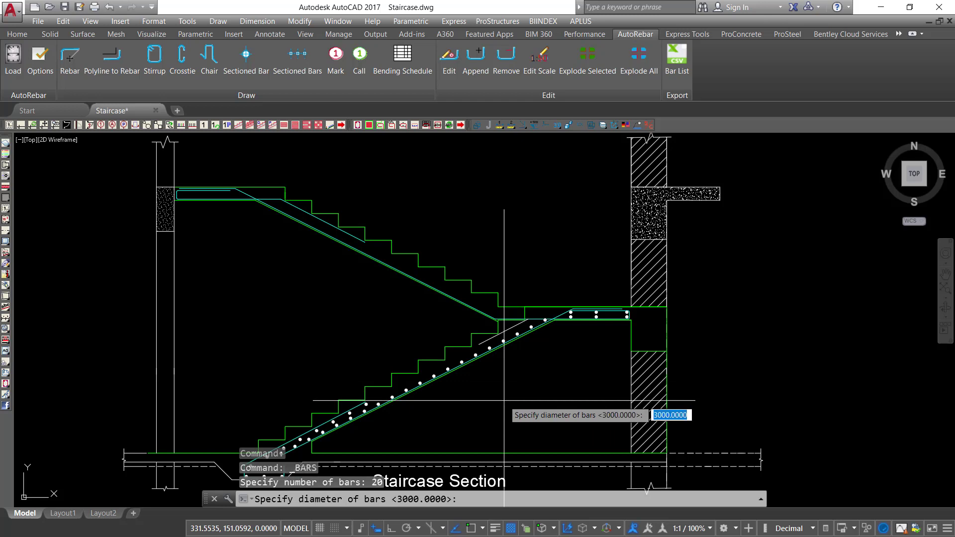
pyautogui.write('3')
pyautogui.press('Return')
pyautogui.scroll(5, 512, 324)
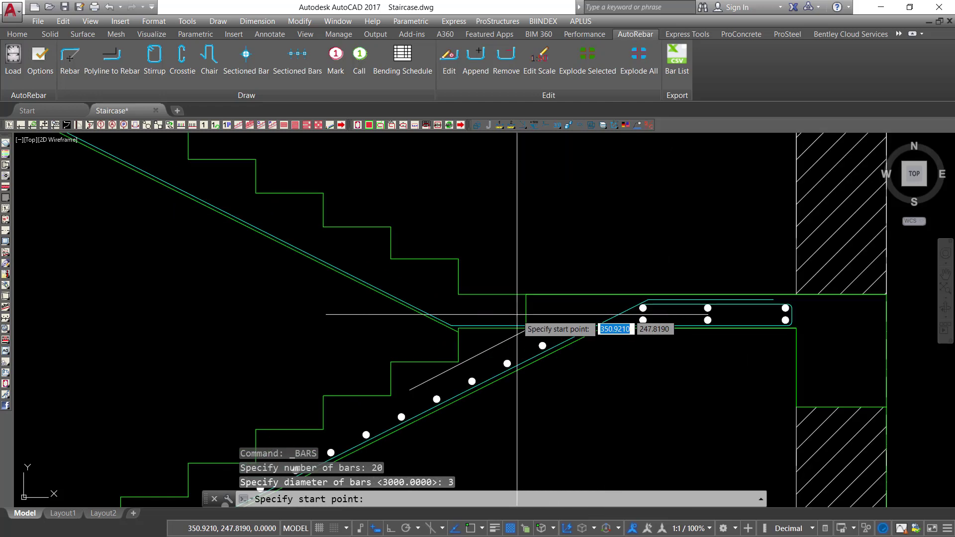
pyautogui.click(376, 337)
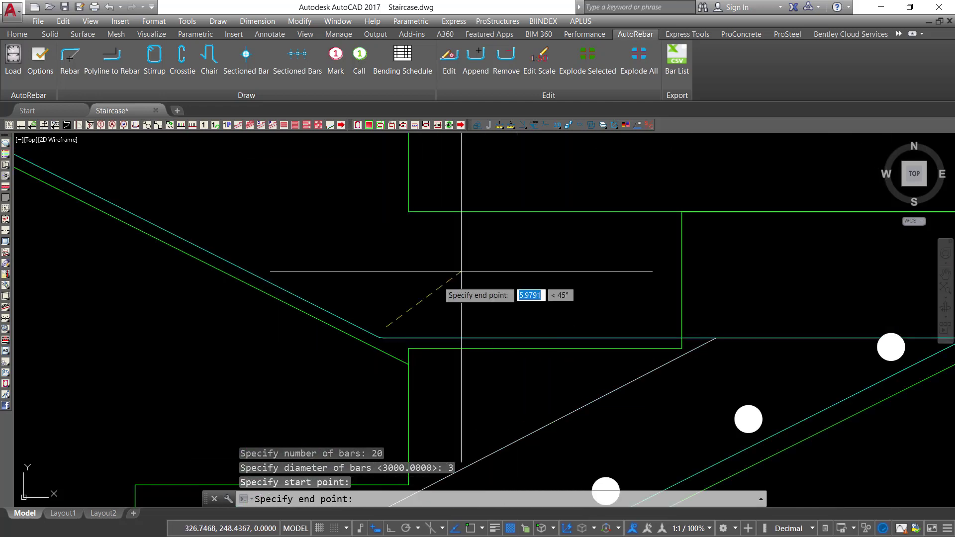
pyautogui.scroll(-5, 565, 297)
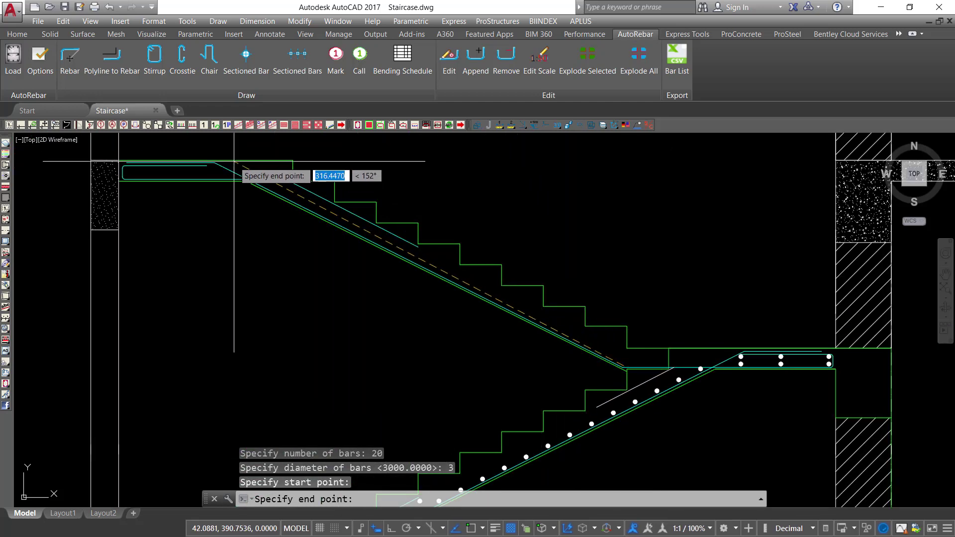
pyautogui.scroll(4, 241, 169)
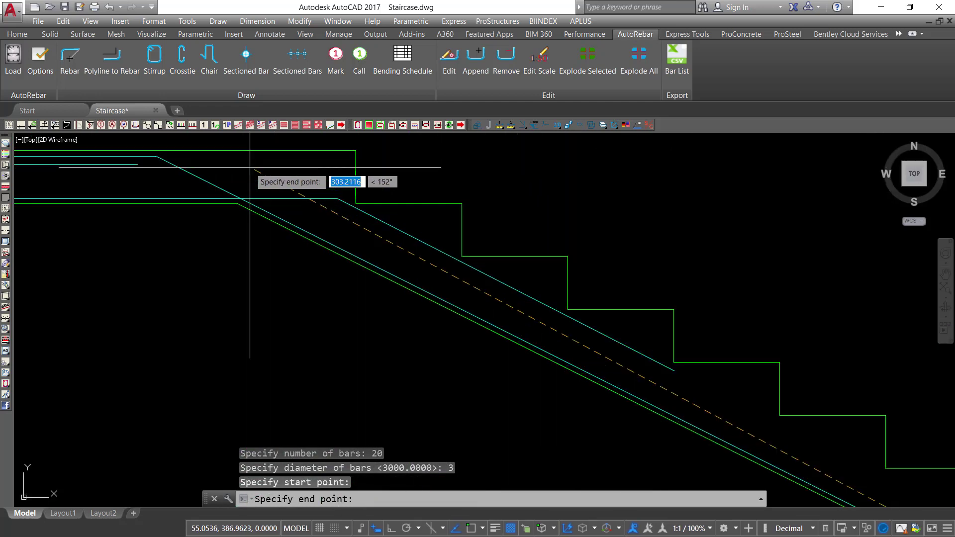
pyautogui.click(172, 158)
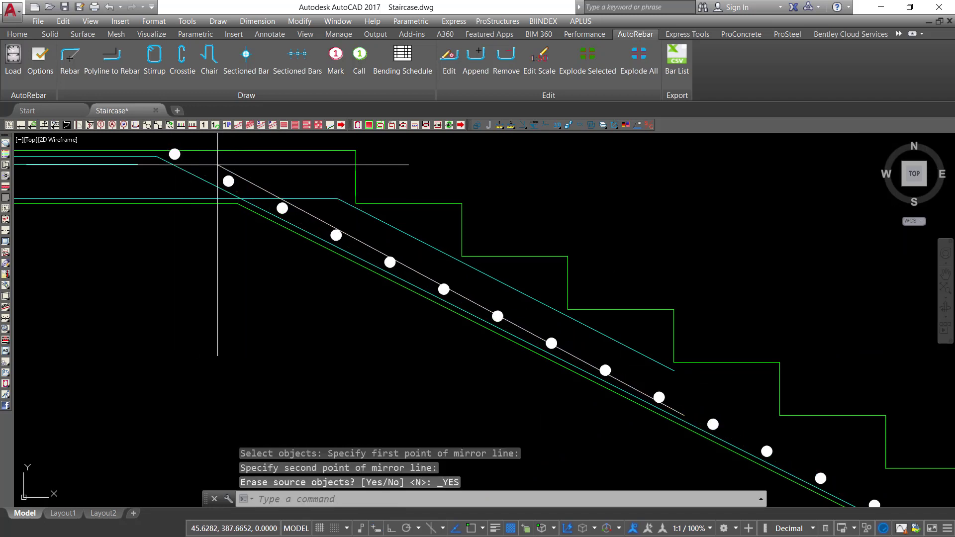
# Erase the topmost sectional bar of the upper flight's row, beside the bend of the upper landing's top rebar.
pyautogui.rightClick(233, 169)
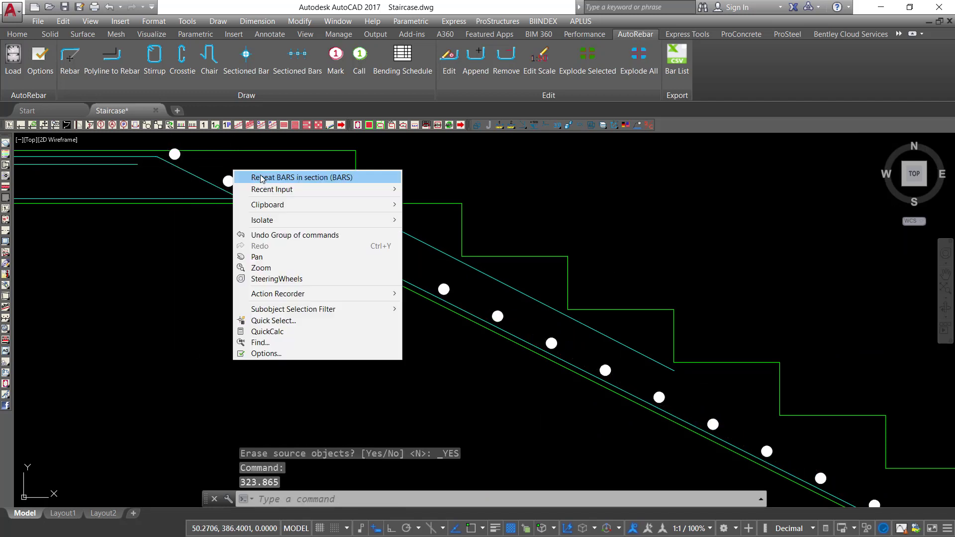
pyautogui.click(272, 180)
pyautogui.scroll(3, 182, 156)
pyautogui.click(193, 159)
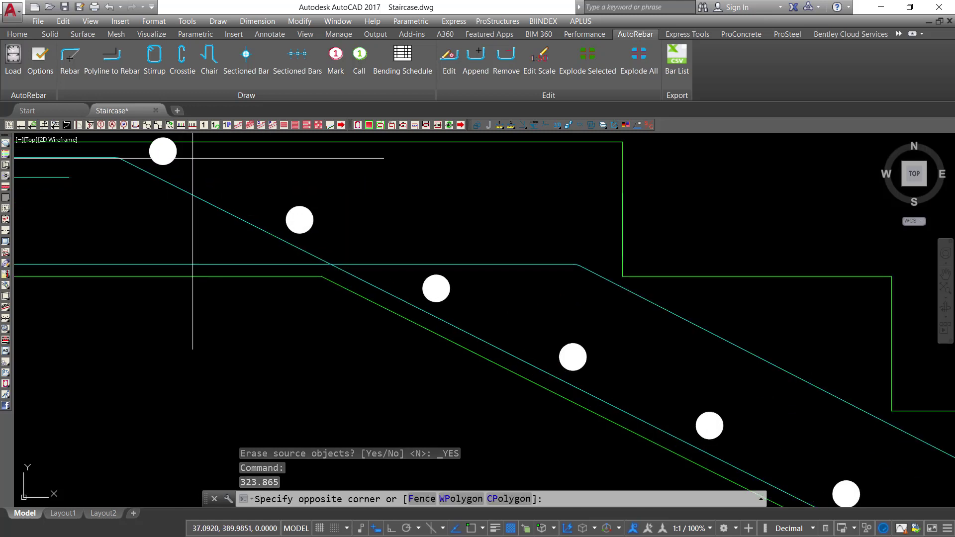
pyautogui.click(168, 157)
pyautogui.rightClick(258, 176)
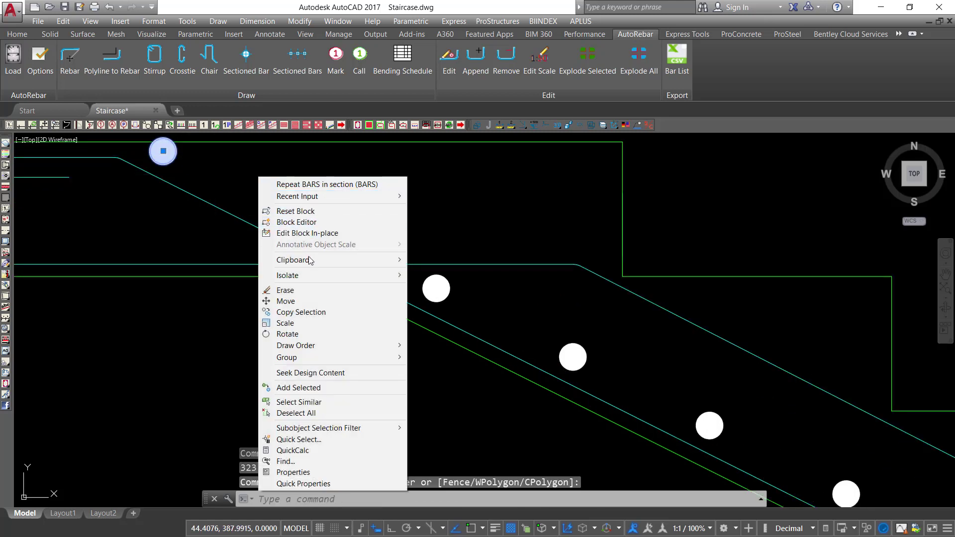
pyautogui.click(294, 289)
# Try a row of 3 sectional bars, diameter 3, beneath the upper flight's short top rebar, and undo it.
pyautogui.scroll(-3, 348, 262)
pyautogui.scroll(-4, 348, 262)
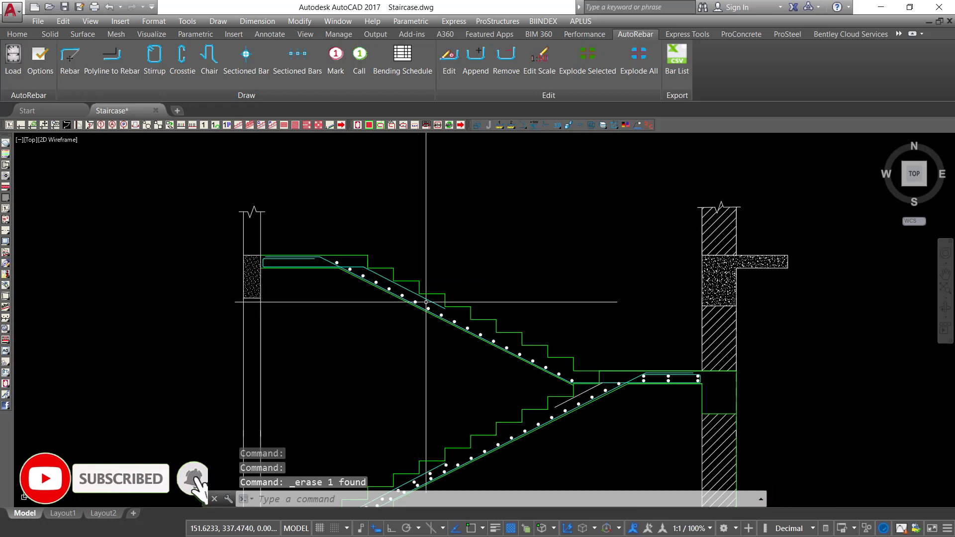
pyautogui.scroll(4, 435, 302)
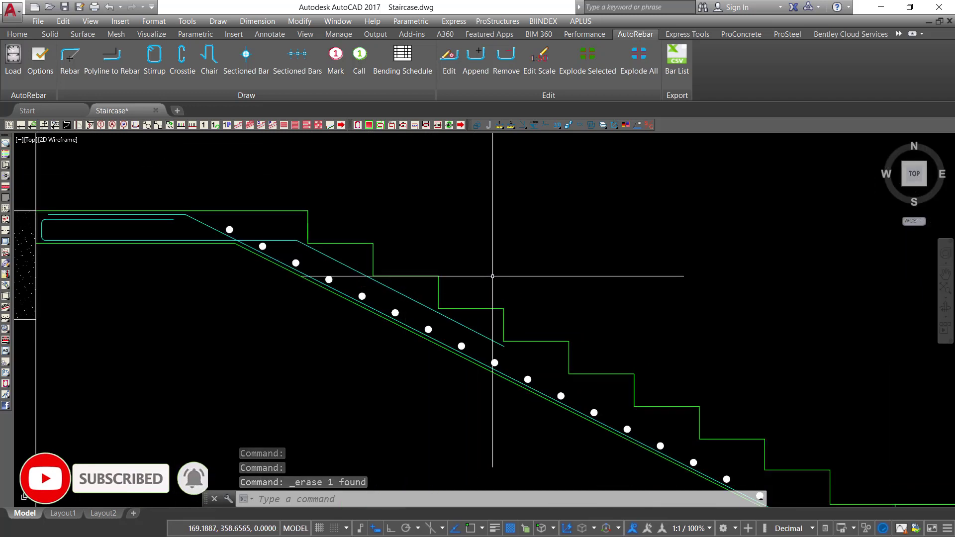
pyautogui.click(415, 125)
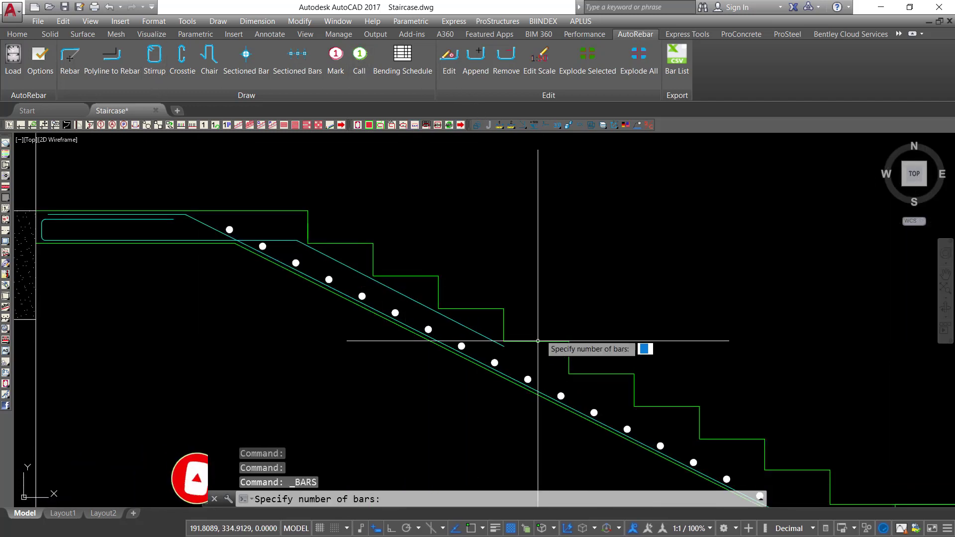
pyautogui.scroll(2, 495, 354)
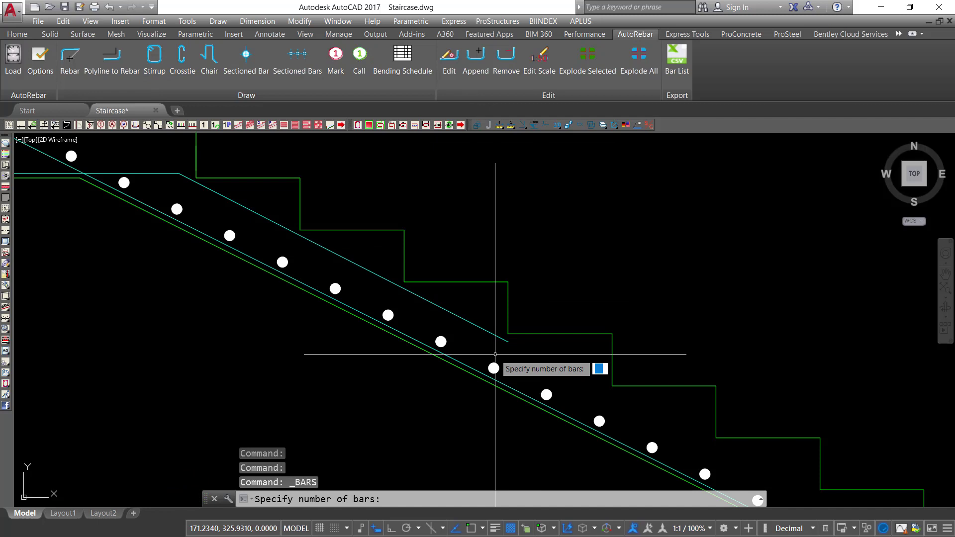
pyautogui.press('Return')
pyautogui.write('3')
pyautogui.press('Return')
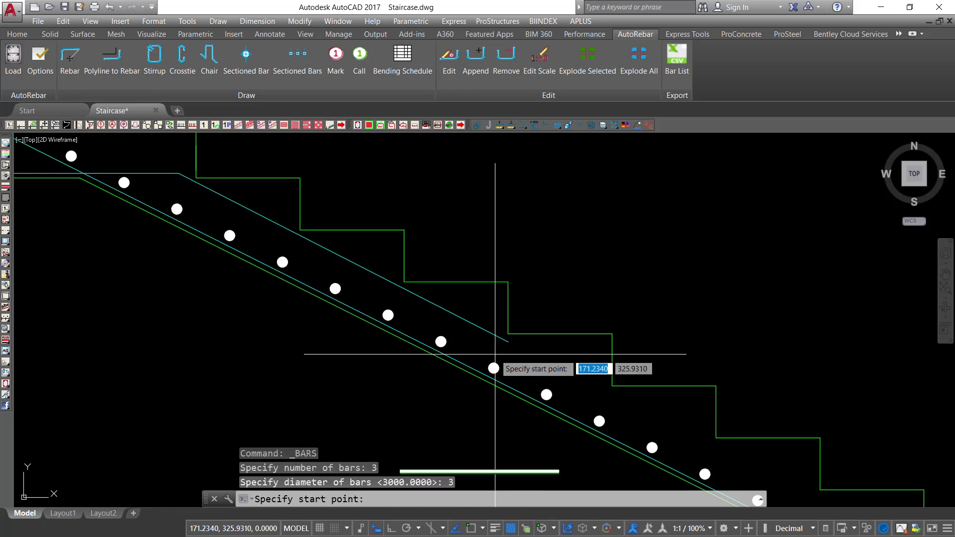
pyautogui.scroll(4, 501, 351)
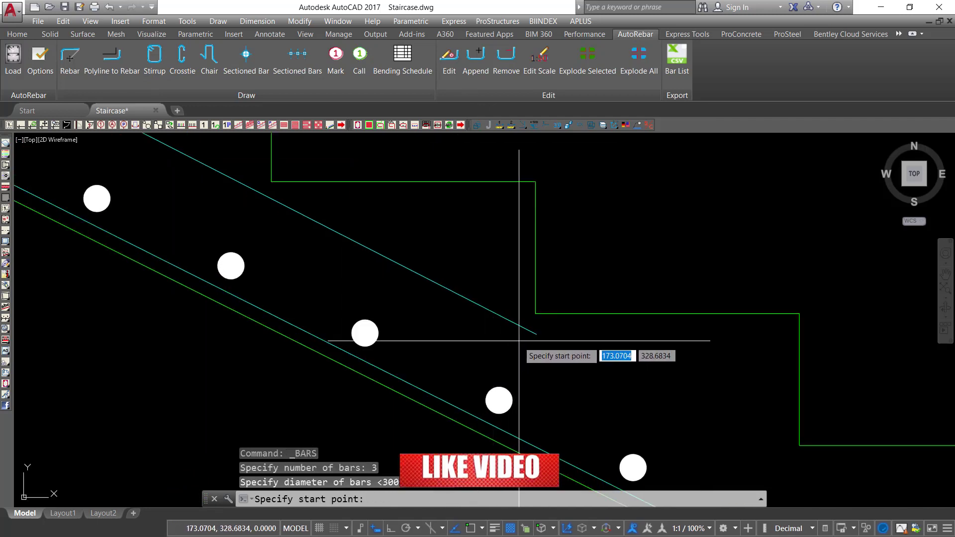
pyautogui.click(520, 341)
pyautogui.scroll(-2, 597, 380)
pyautogui.scroll(-4, 456, 336)
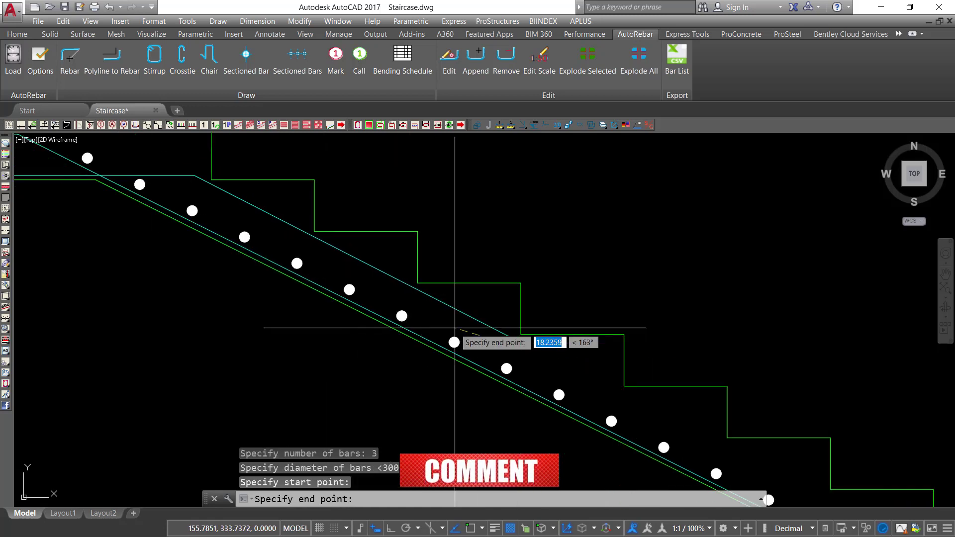
pyautogui.scroll(4, 363, 282)
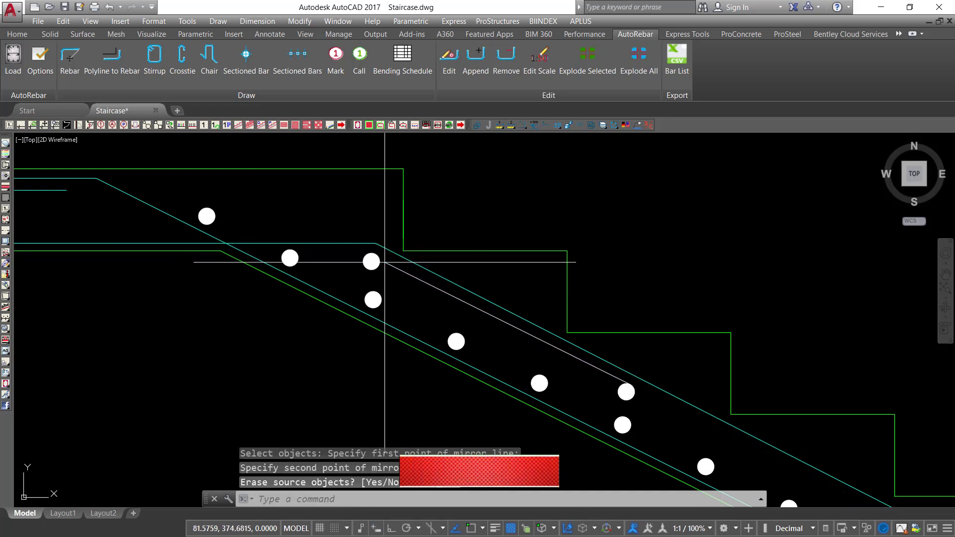
pyautogui.scroll(-2, 387, 263)
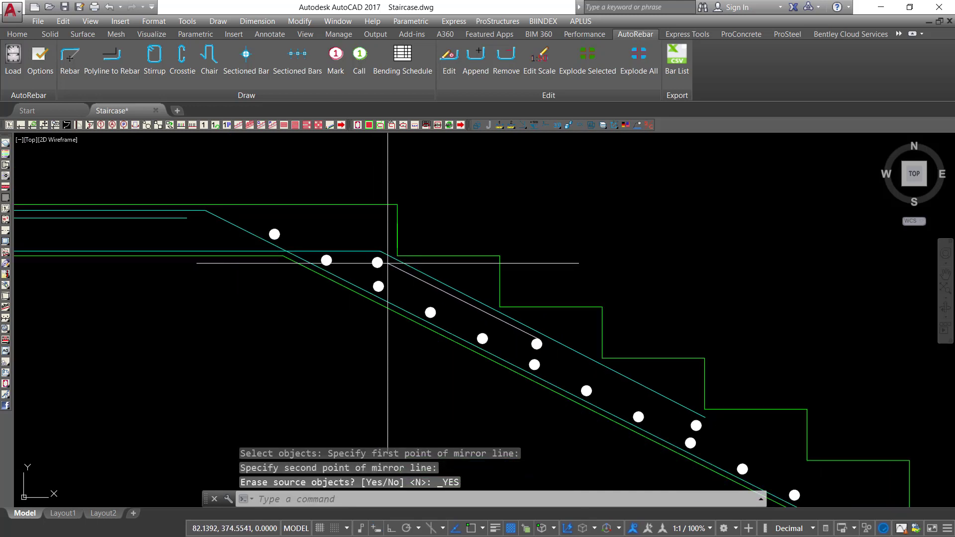
pyautogui.press('Escape')
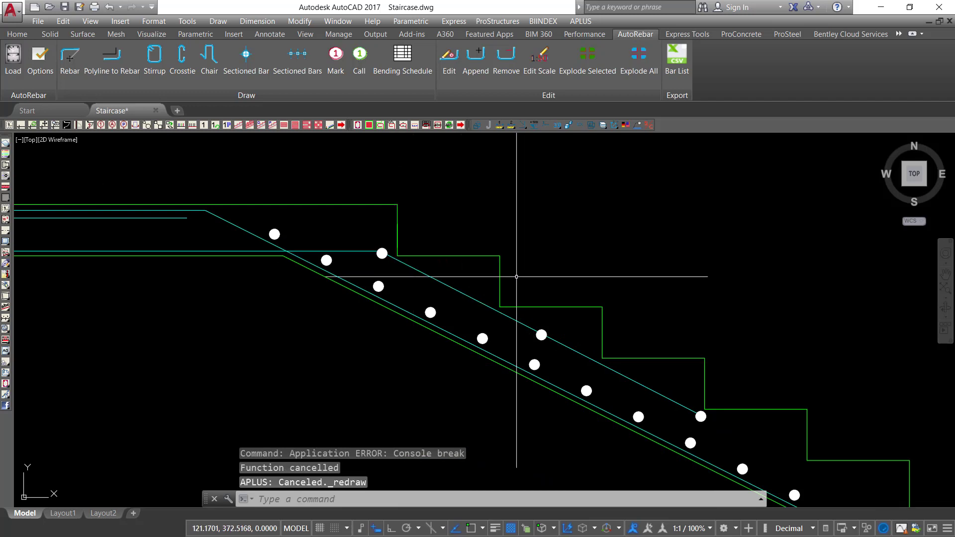
pyautogui.hotkey('ctrl', 'z')
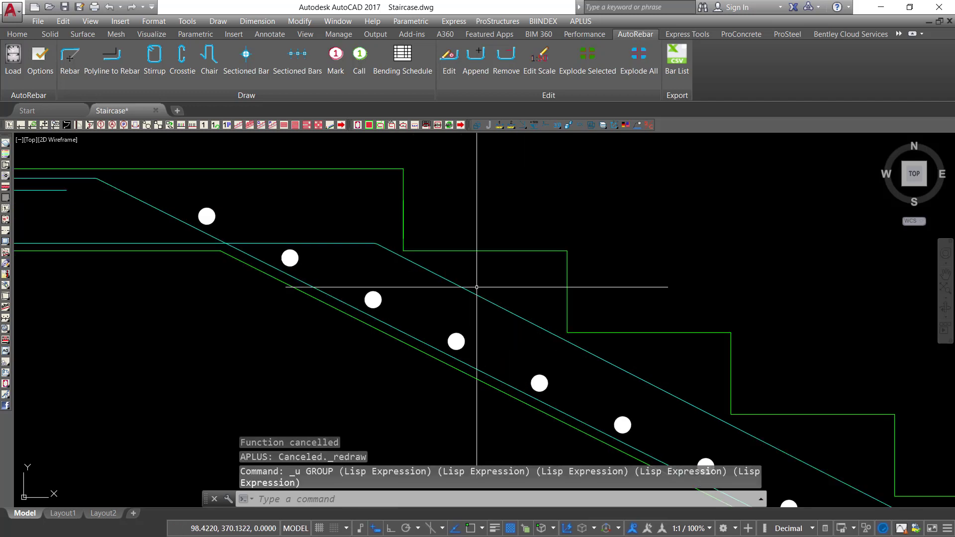
# Place a row of 5 sectional bars, diameter 3, about 105 units long, just beneath the upper flight's short top rebar, from its lower end to its bend.
pyautogui.click(415, 125)
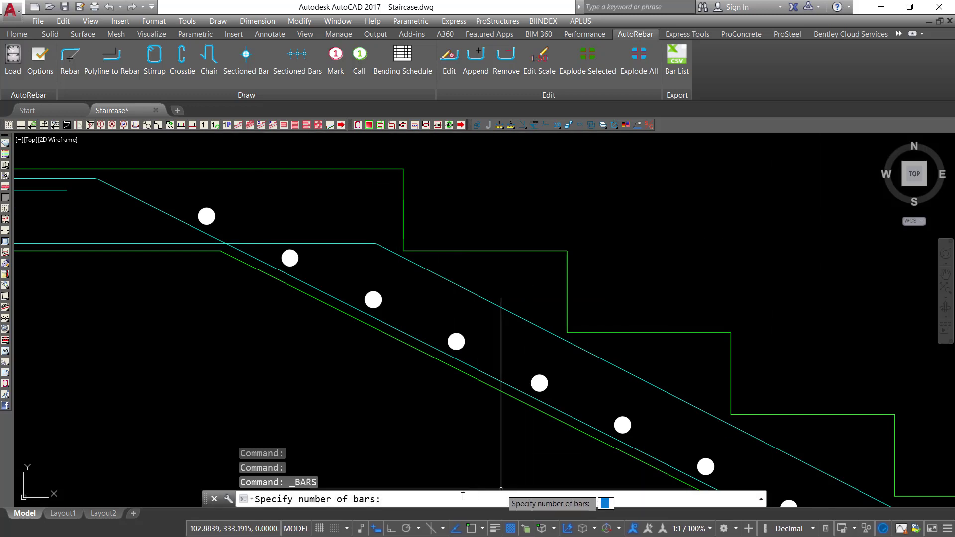
pyautogui.write('5')
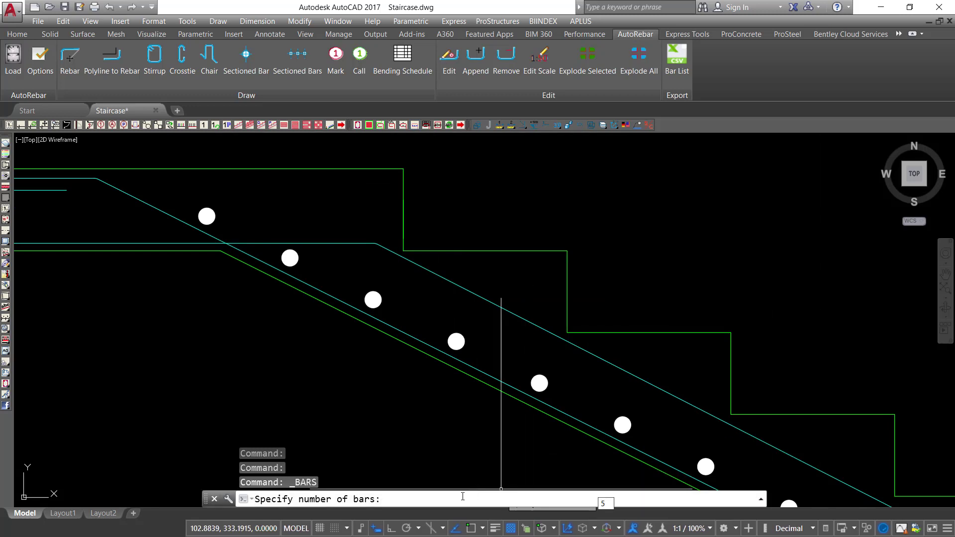
pyautogui.press('Return')
pyautogui.write('3')
pyautogui.press('Return')
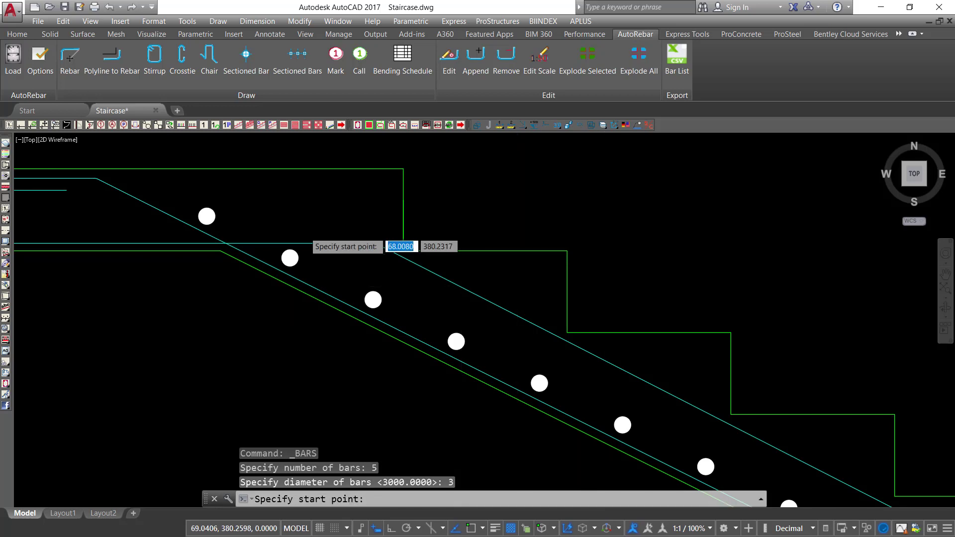
pyautogui.scroll(-3, 527, 341)
pyautogui.scroll(6, 506, 338)
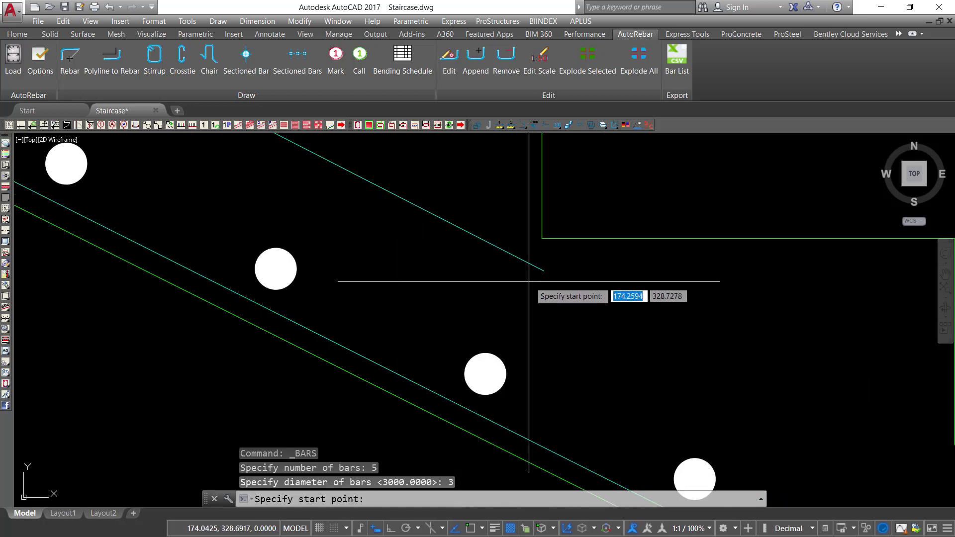
pyautogui.click(532, 287)
pyautogui.scroll(-4, 565, 357)
pyautogui.moveTo(437, 285); pyautogui.dragTo(729, 393, button='middle')
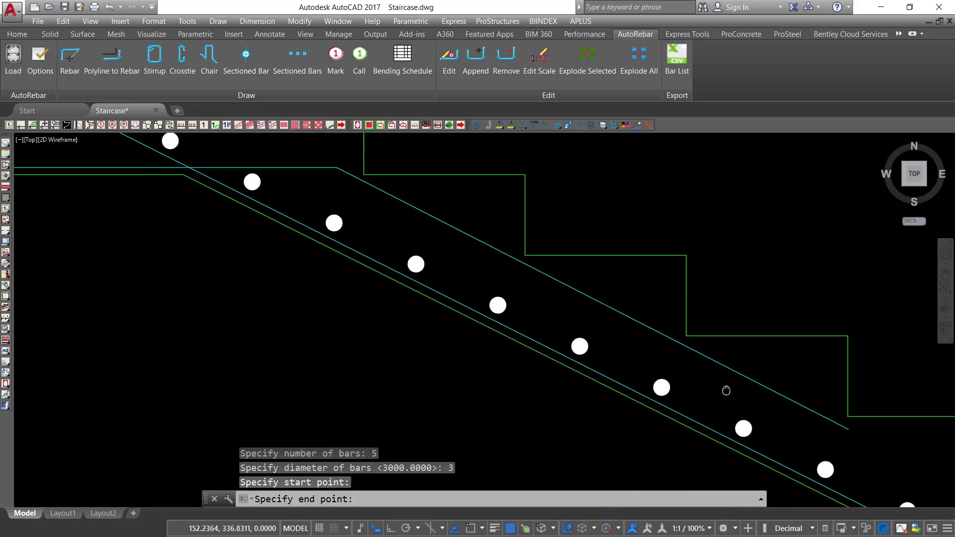
pyautogui.click(339, 183)
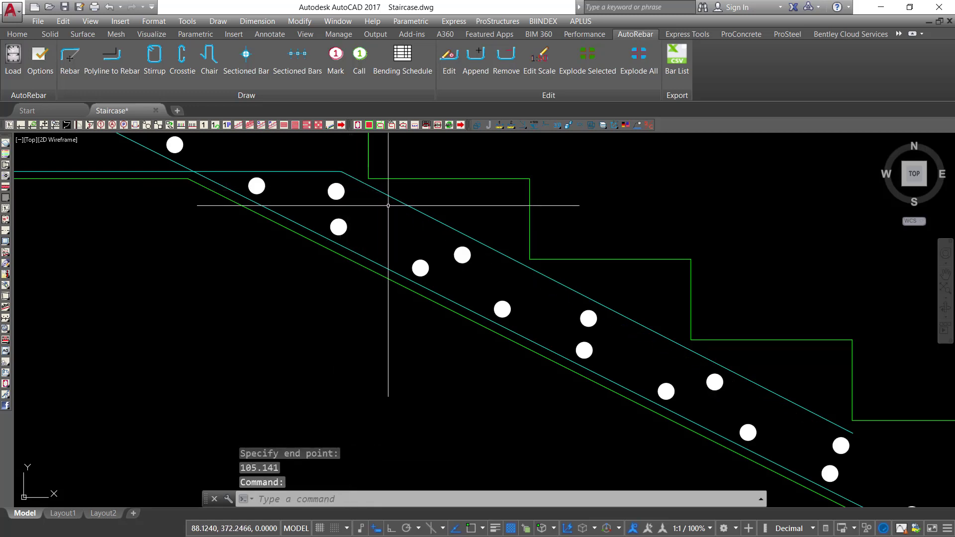
# Place a horizontal row of 3 sectional bars, diameter 3, about 73 units long, just above the upper landing's lower rebar, starting at its hooked end.
pyautogui.scroll(-5, 388, 205)
pyautogui.scroll(3, 561, 284)
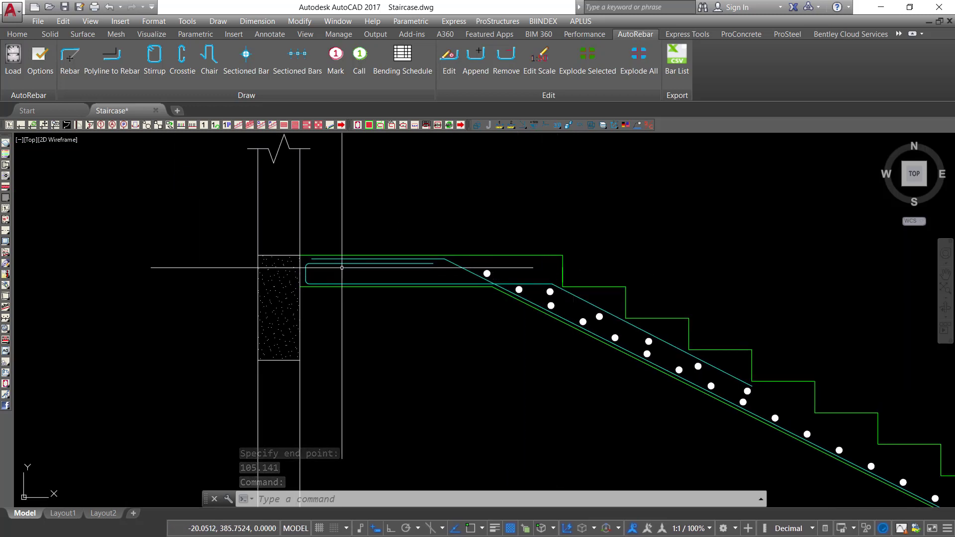
pyautogui.click(415, 124)
pyautogui.scroll(2, 338, 278)
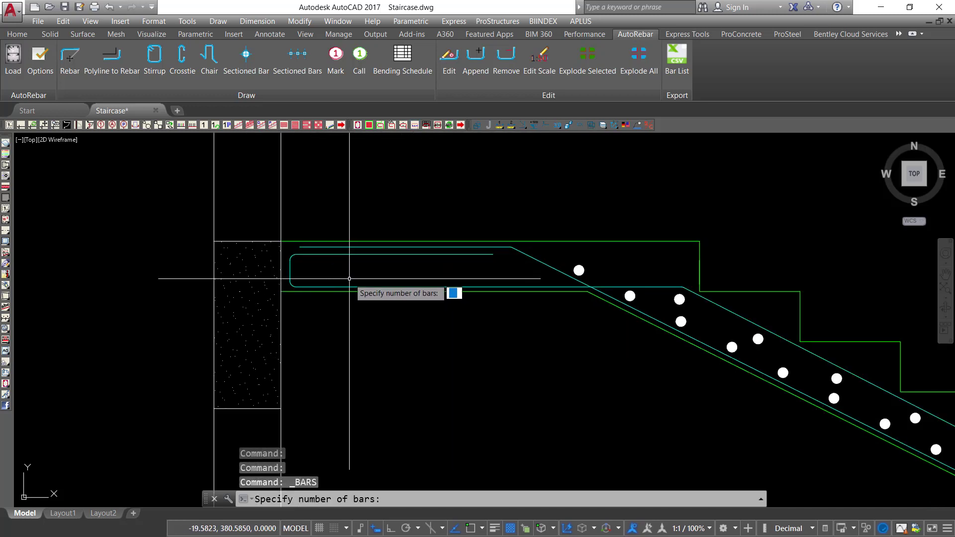
pyautogui.write('3')
pyautogui.press('Return')
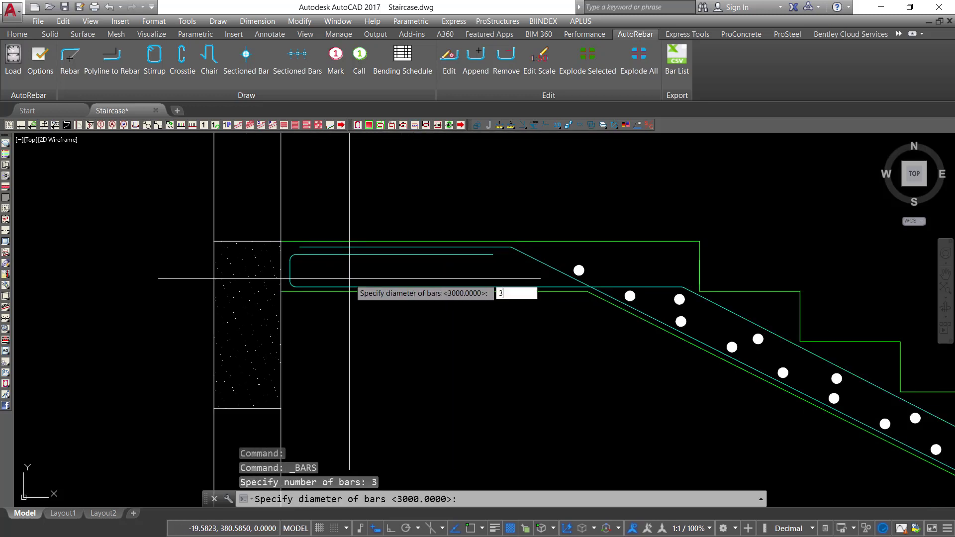
pyautogui.press('Return')
pyautogui.scroll(3, 347, 276)
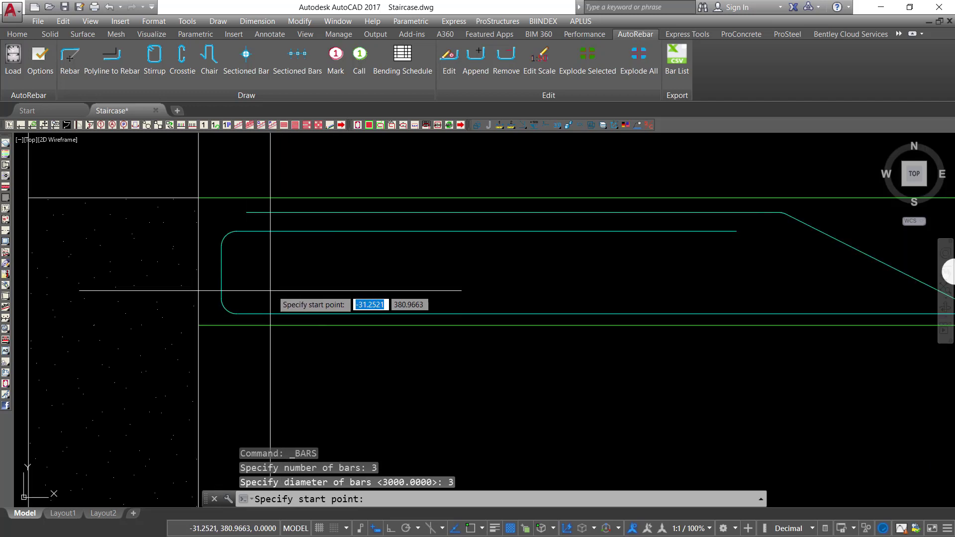
pyautogui.click(232, 305)
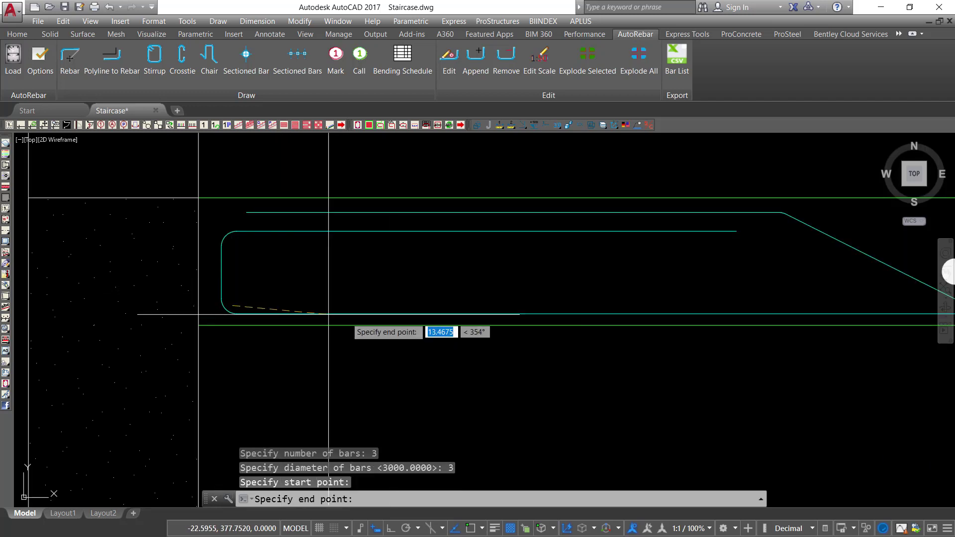
pyautogui.click(393, 529)
pyautogui.scroll(-2, 343, 318)
pyautogui.scroll(2, 675, 305)
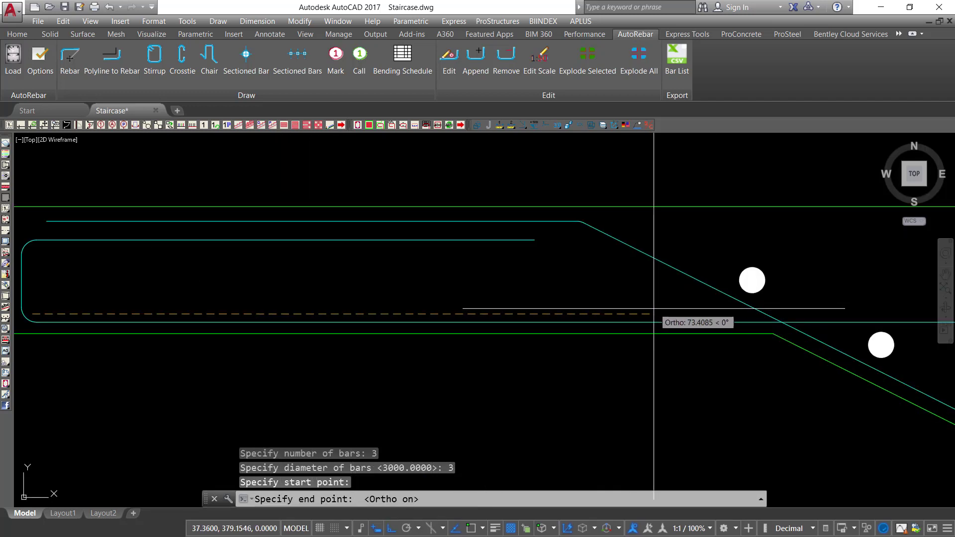
pyautogui.click(653, 309)
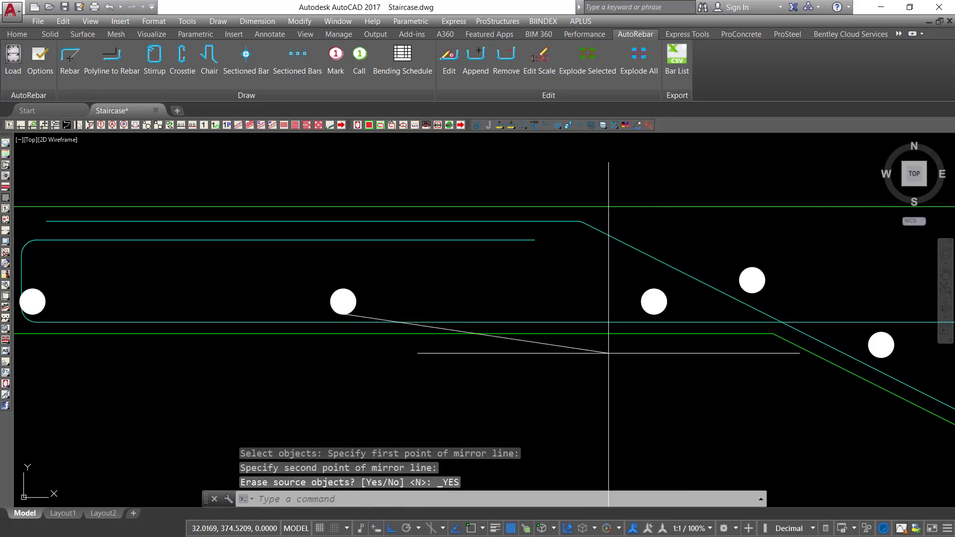
pyautogui.scroll(4, 192, 286)
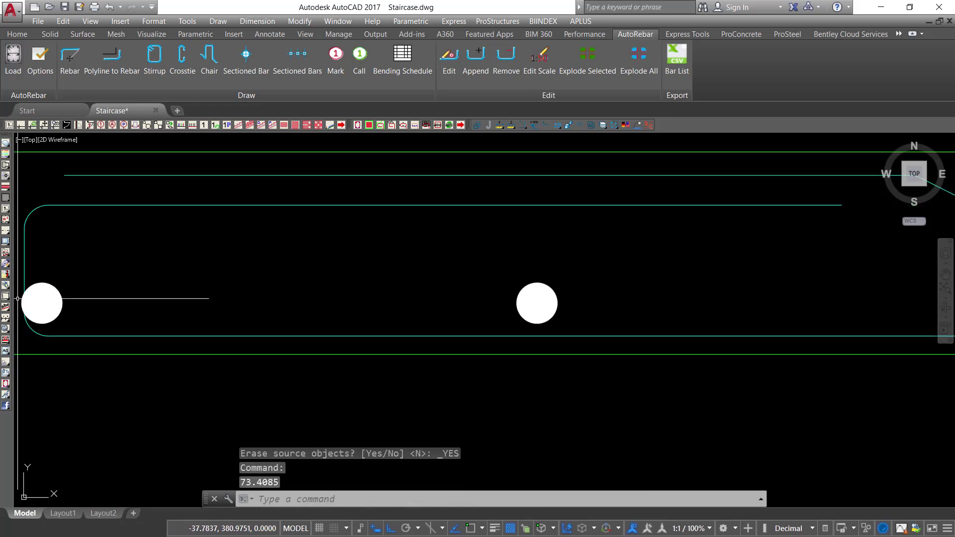
# Move the sectional bar at the upper landing's hooked end slightly inward, clear of the vertical leg of the hook.
pyautogui.click(59, 304)
pyautogui.rightClick(171, 220)
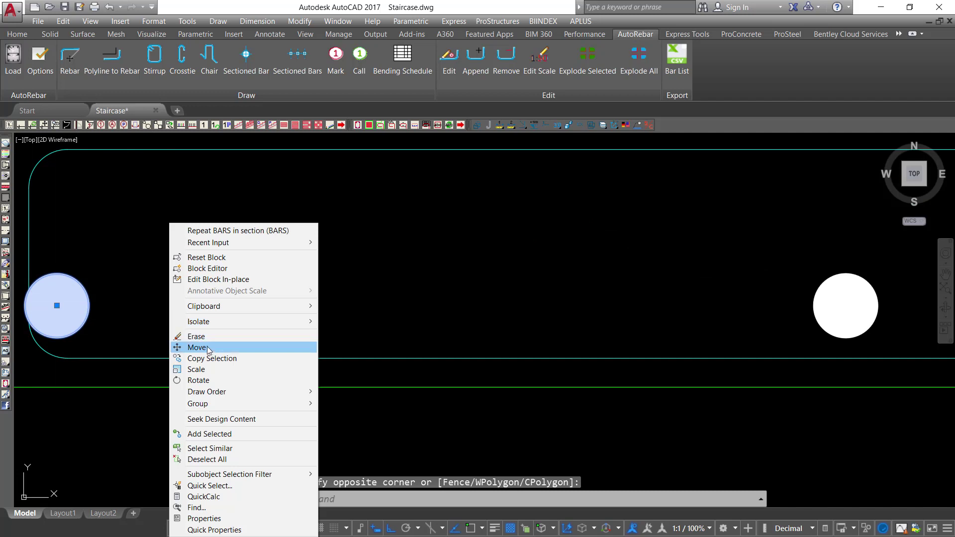
pyautogui.click(241, 343)
pyautogui.click(246, 310)
pyautogui.click(259, 302)
pyautogui.scroll(-4, 214, 328)
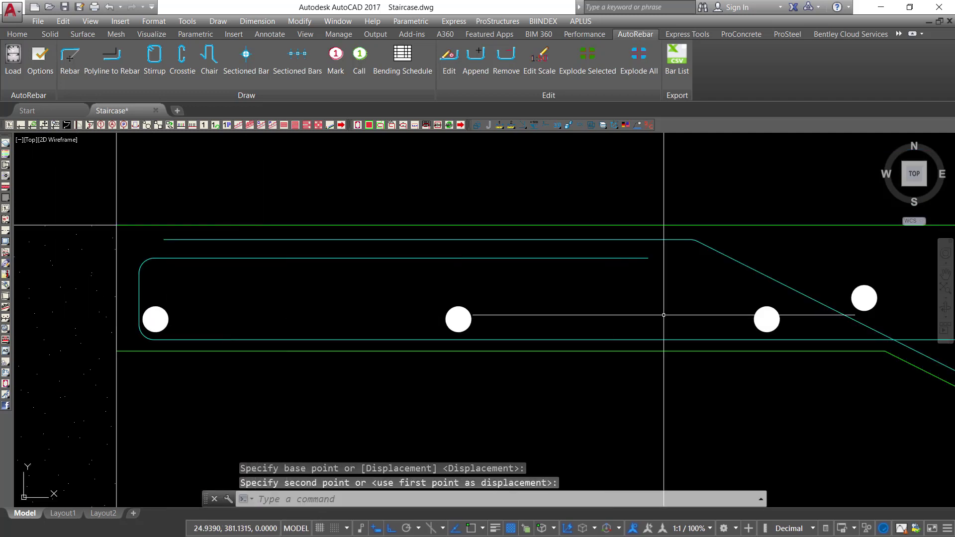
pyautogui.click(770, 300)
pyautogui.click(144, 323)
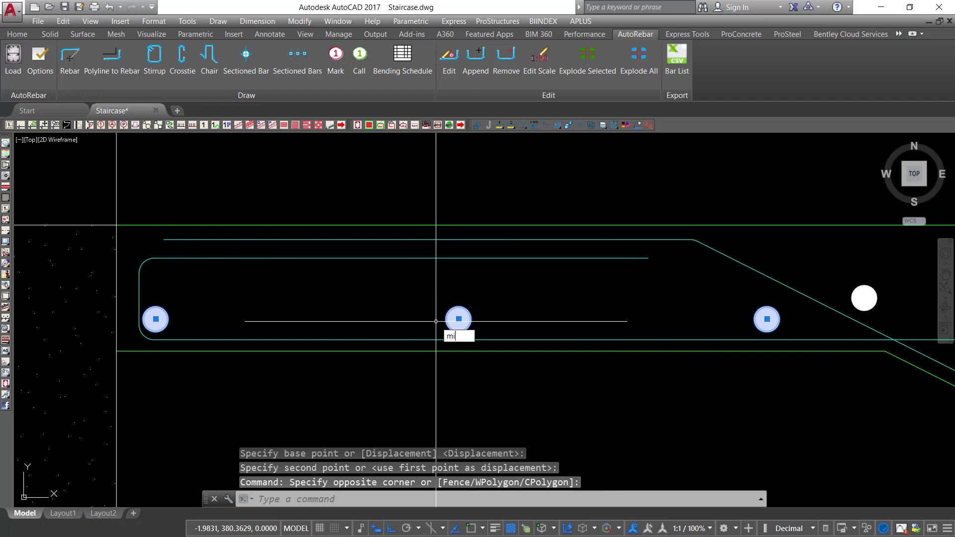
pyautogui.press('Return')
pyautogui.click(139, 292)
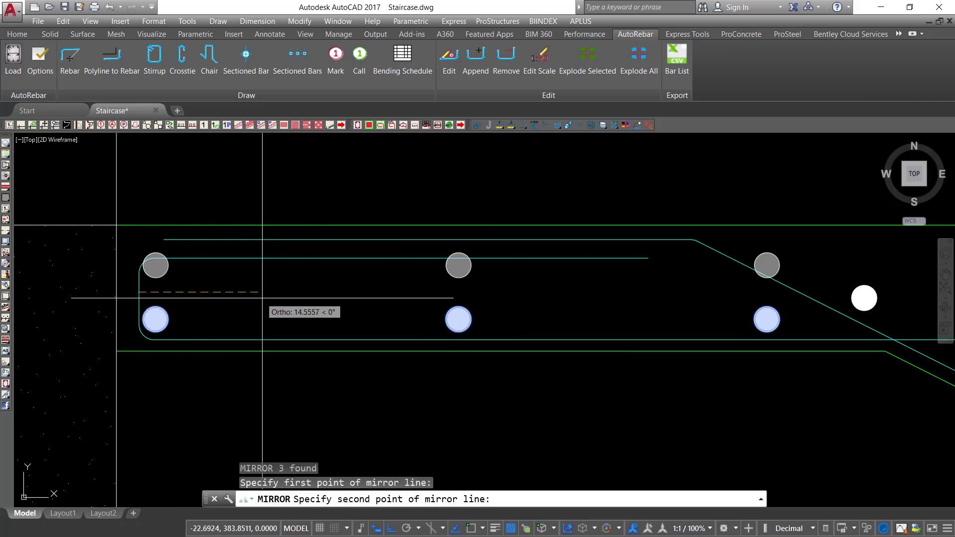
pyautogui.press('Escape')
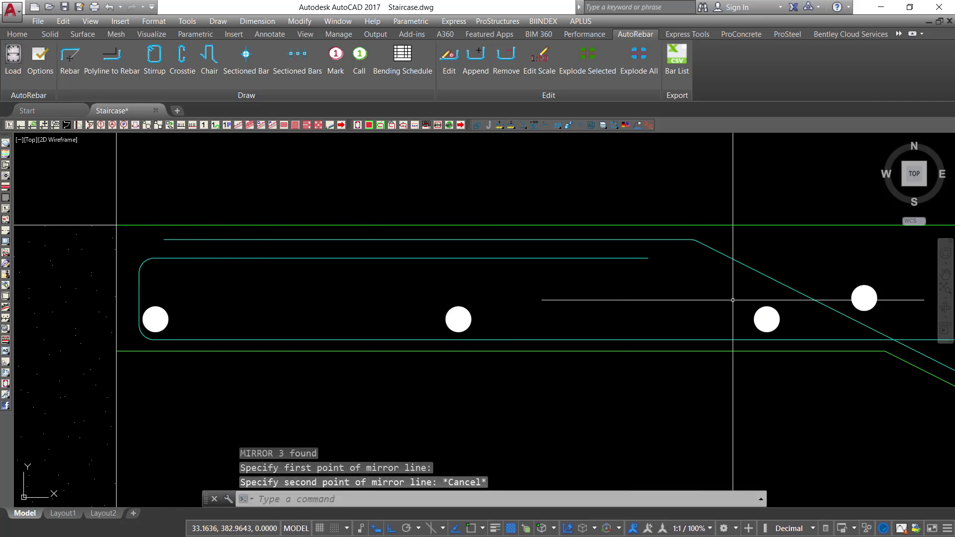
# Move the upper landing's three sectional bars straight down so they rest on the lower rebar.
pyautogui.click(777, 303)
pyautogui.click(142, 323)
pyautogui.rightClick(228, 73)
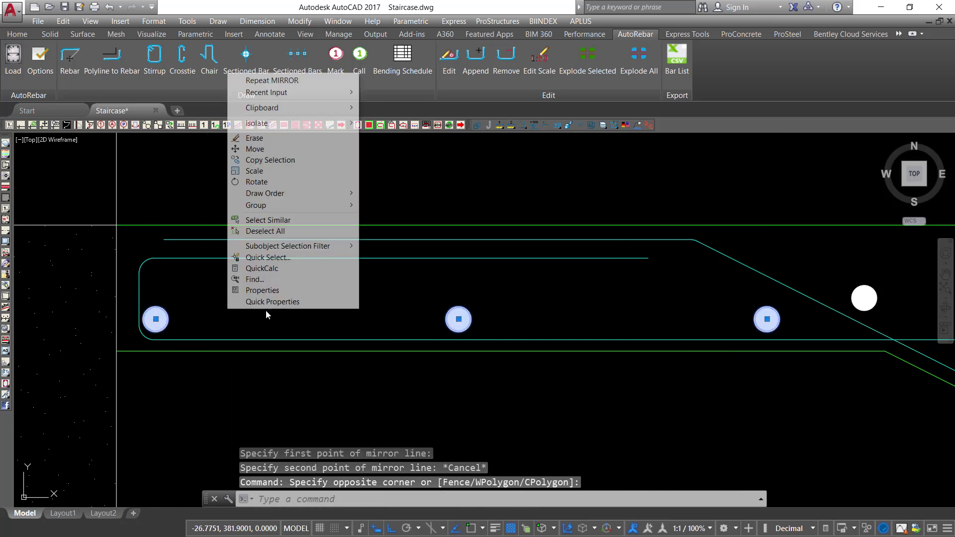
pyautogui.click(256, 148)
pyautogui.click(505, 264)
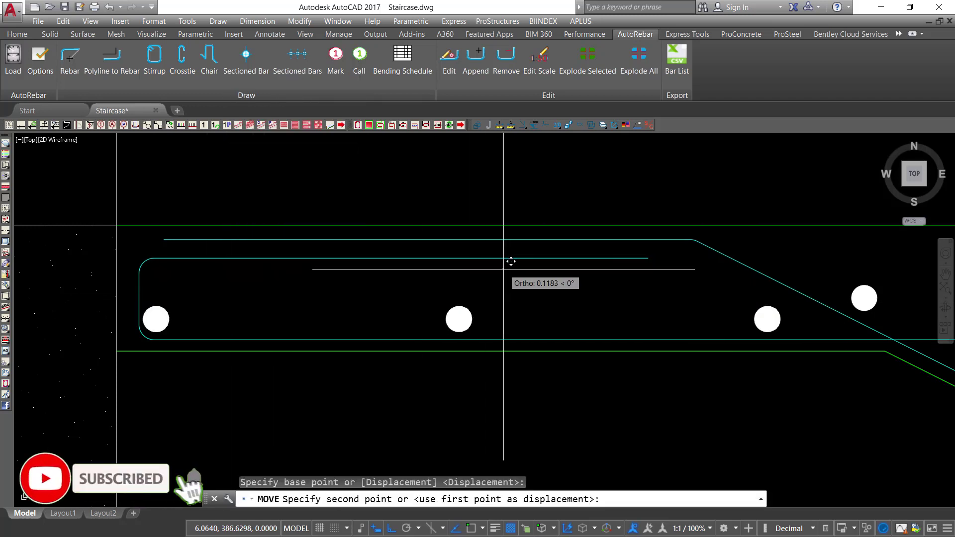
pyautogui.click(503, 277)
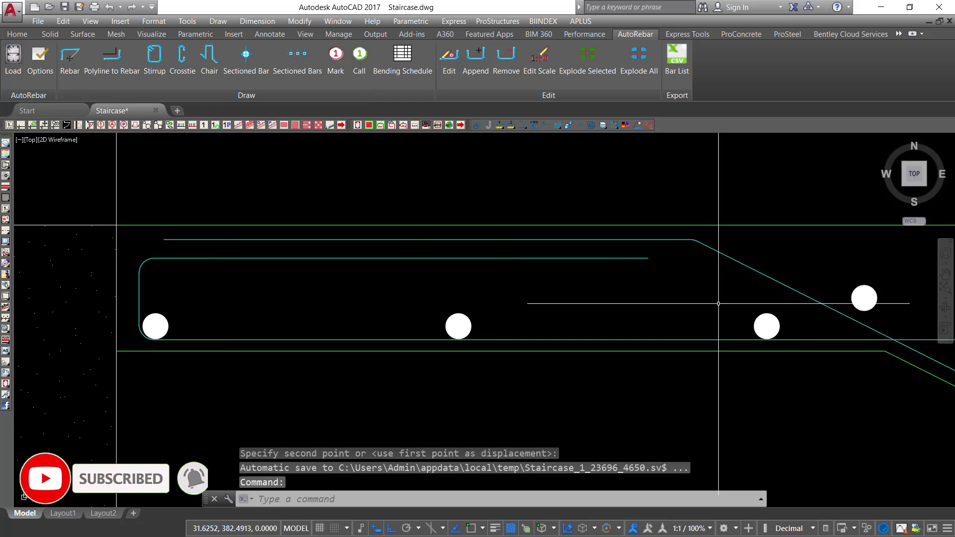
# Mirror the three lower sectional bars about a horizontal line at the upper landing's mid-depth, keeping the originals.
pyautogui.click(778, 308)
pyautogui.click(149, 337)
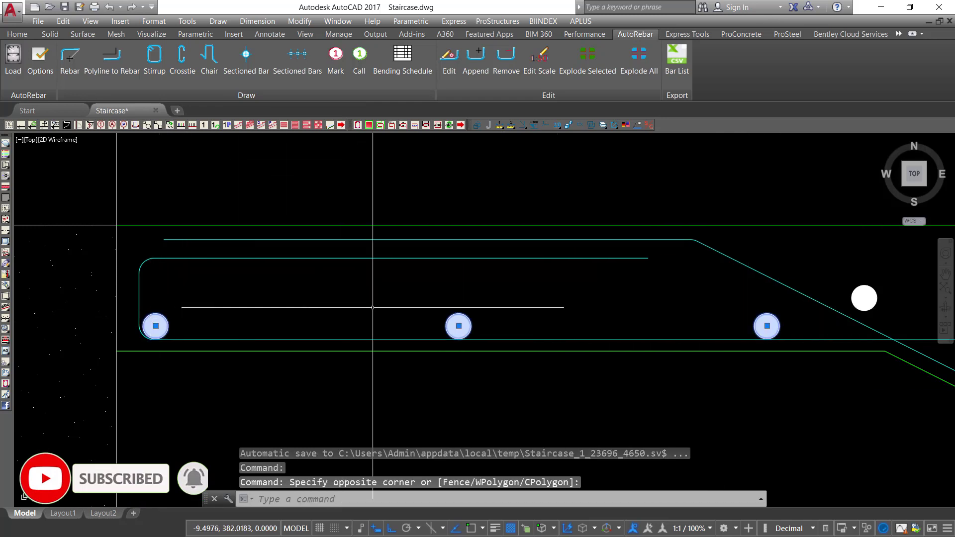
pyautogui.press('Return')
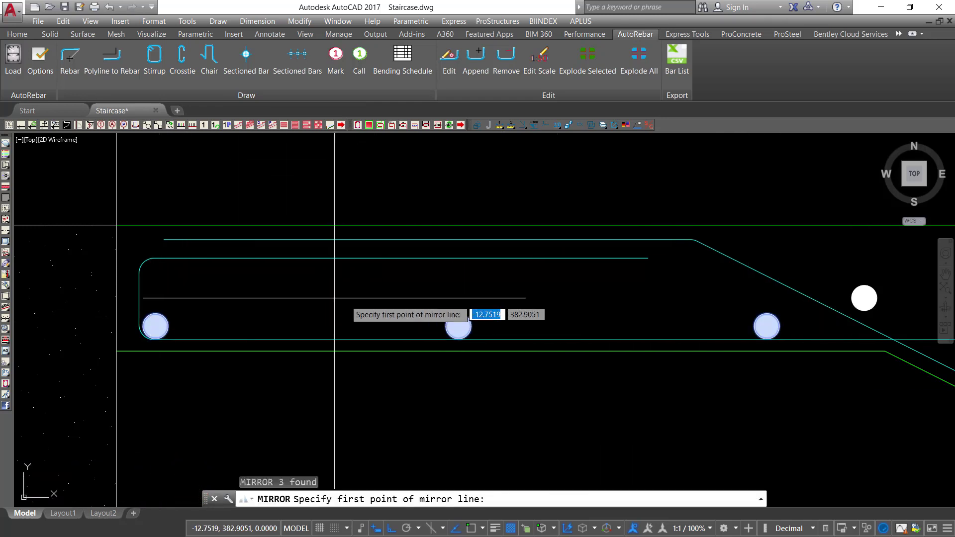
pyautogui.click(138, 299)
pyautogui.click(223, 299)
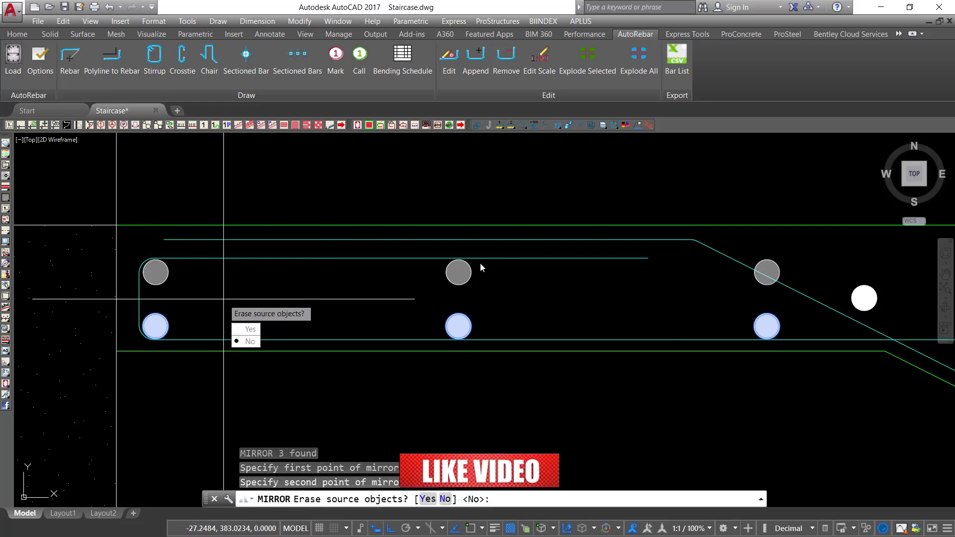
pyautogui.rightClick(418, 211)
pyautogui.click(437, 220)
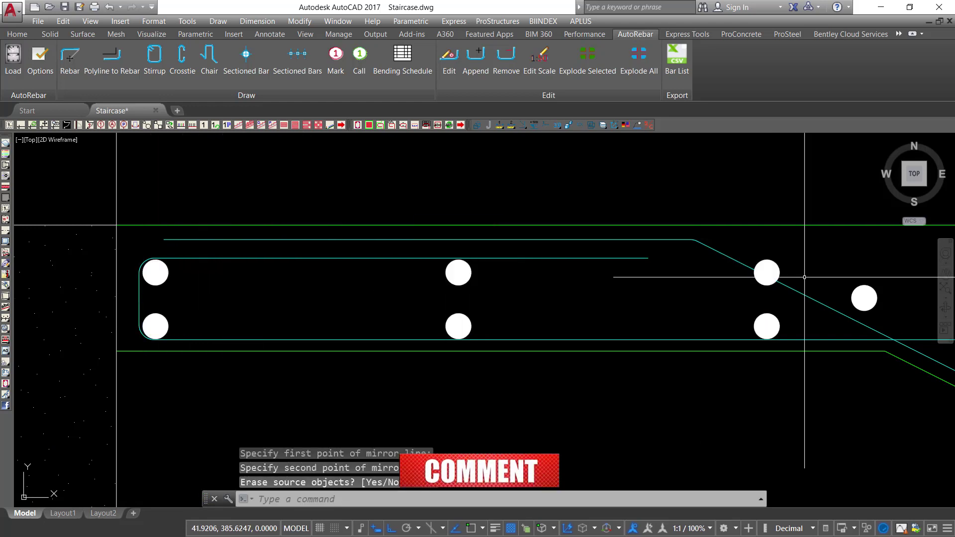
# Move the upper landing's pair of bars nearest the flight about 8.3 units horizontally toward the hooked end, clear of the sloping rebar.
pyautogui.scroll(2, 780, 272)
pyautogui.click(748, 303)
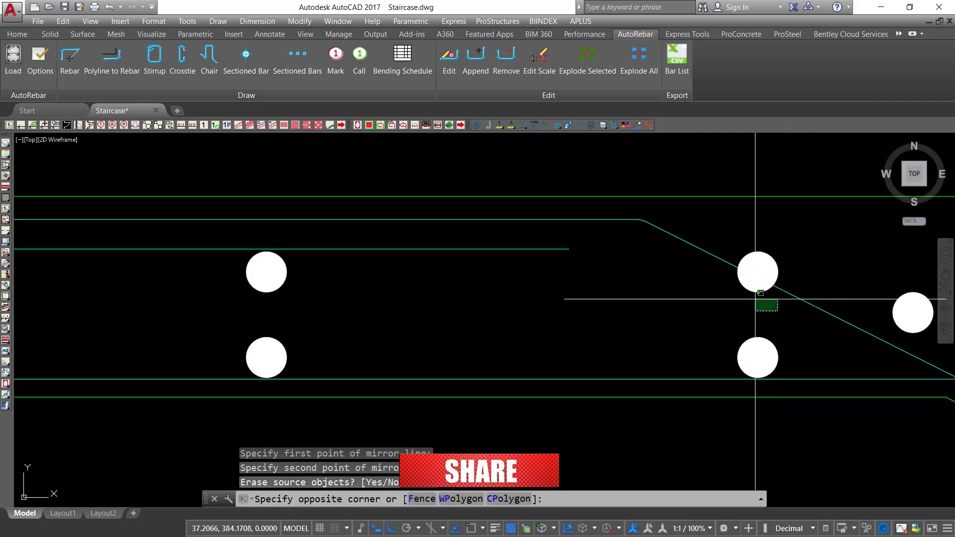
pyautogui.click(735, 366)
pyautogui.rightClick(640, 308)
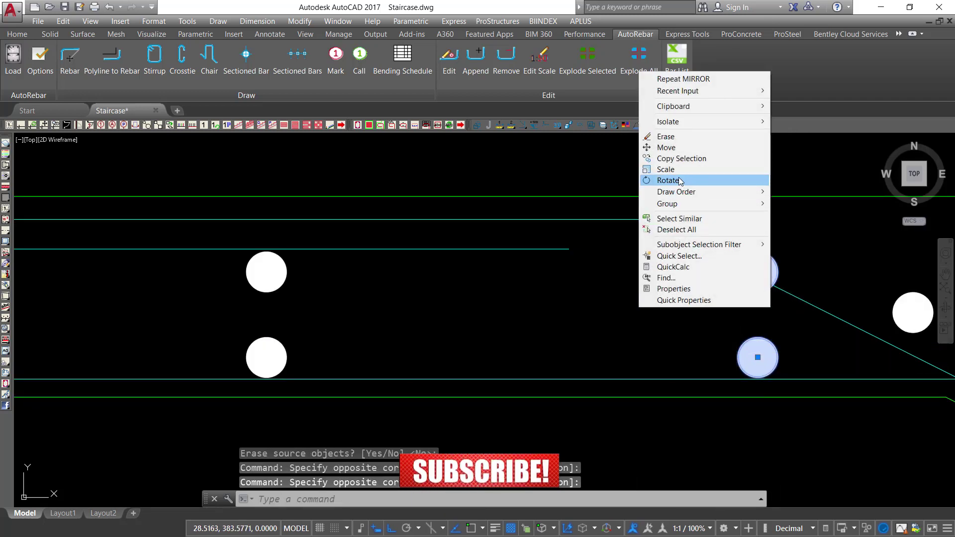
pyautogui.click(670, 148)
pyautogui.click(669, 294)
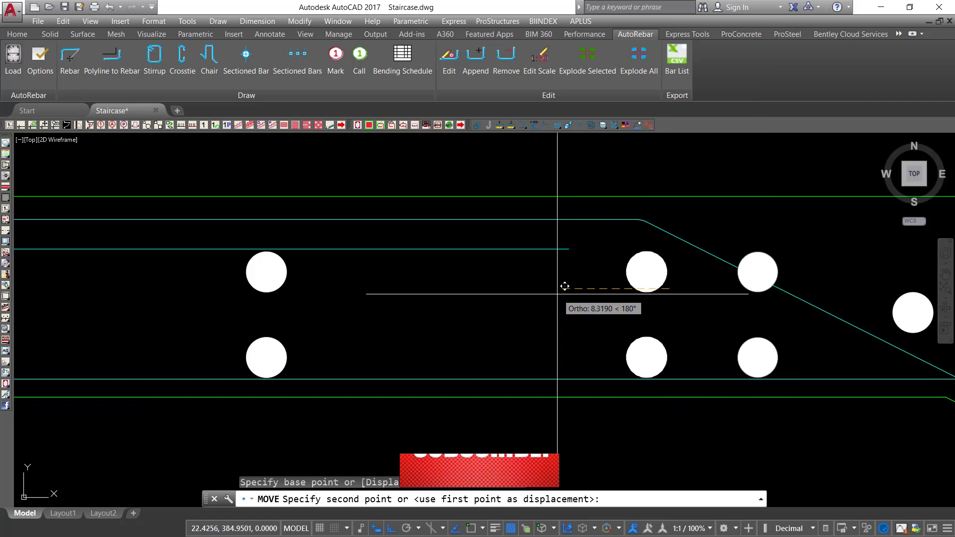
pyautogui.click(557, 294)
# Move the upper landing's middle pair of bars horizontally toward the hooked end to even out the spacing between the end pairs.
pyautogui.scroll(-9, 646, 270)
pyautogui.scroll(8, 641, 271)
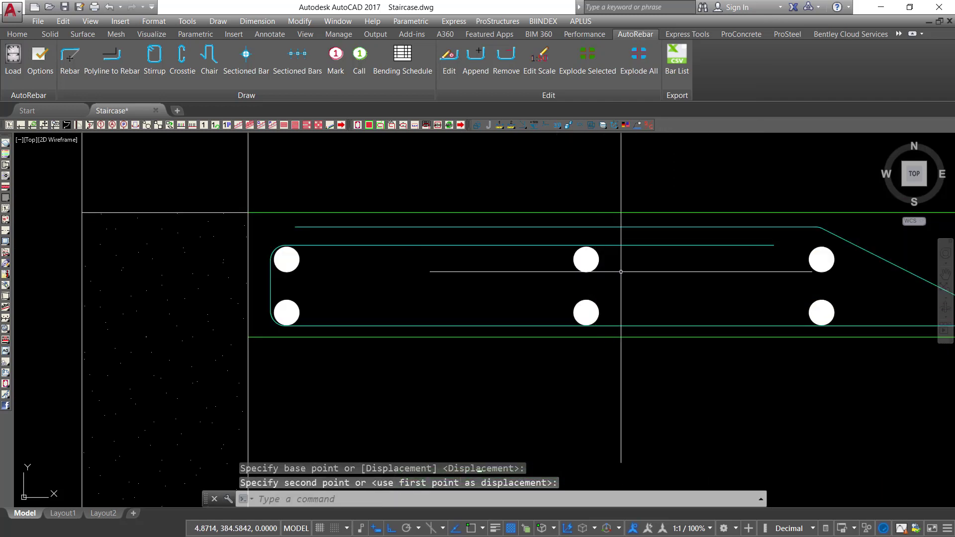
pyautogui.click(618, 257)
pyautogui.click(578, 306)
pyautogui.rightClick(555, 286)
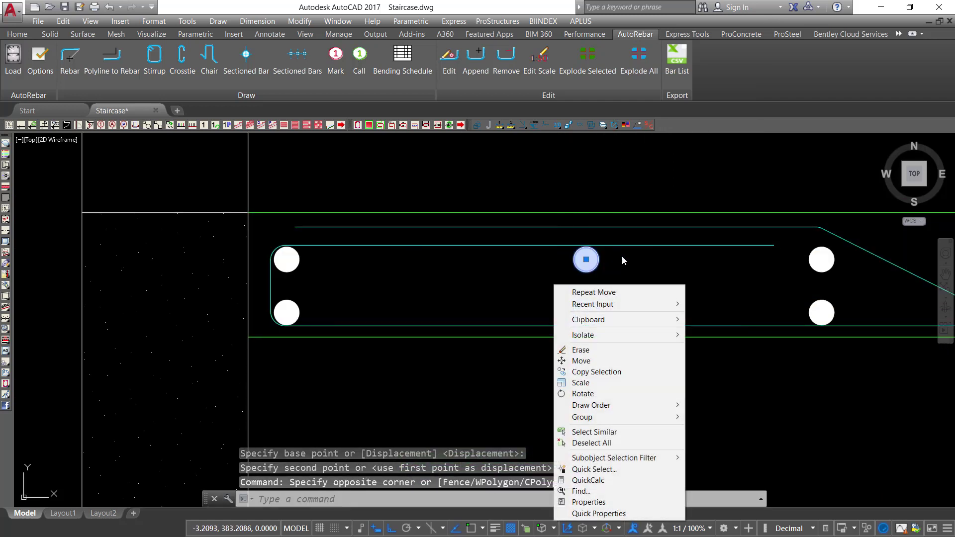
pyautogui.click(584, 361)
pyautogui.click(652, 284)
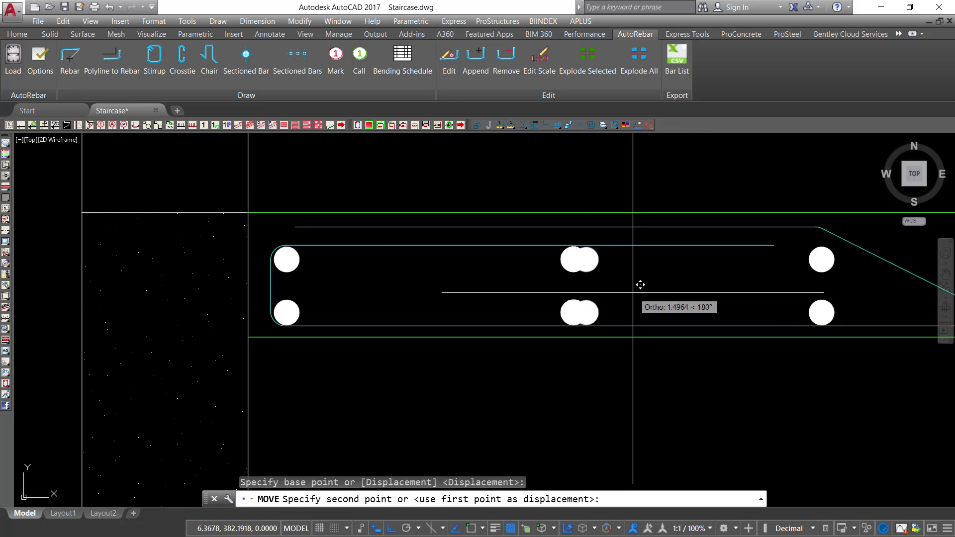
pyautogui.click(635, 288)
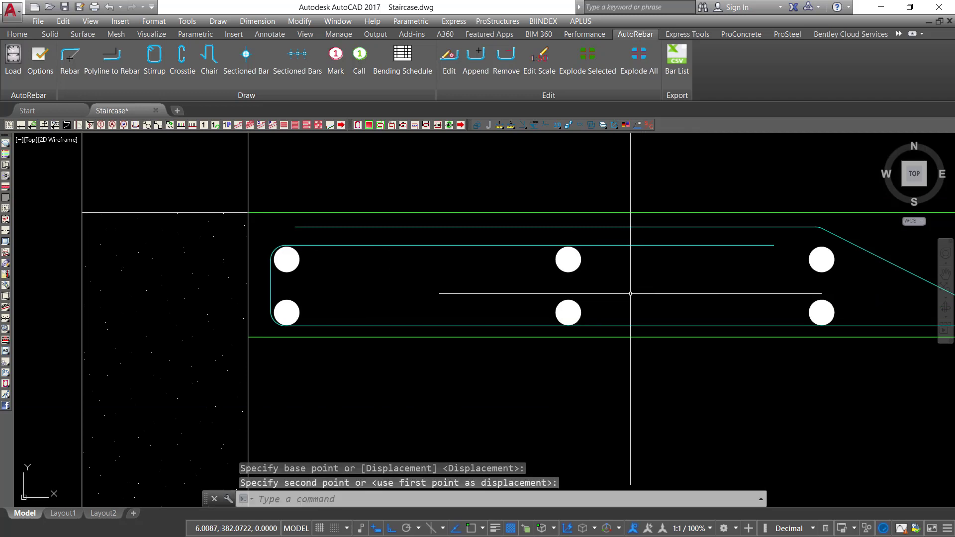
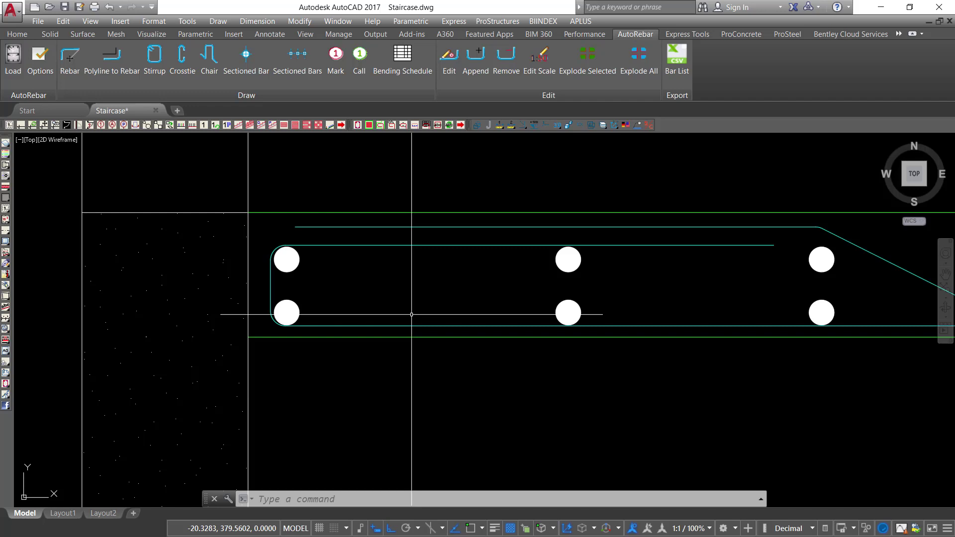
# Place a horizontal row of 2 sectional bars, diameter 3, about 50 units long, above the middle landing's lower rebar, between its bend and the lower flight's rebar.
pyautogui.scroll(-8, 411, 314)
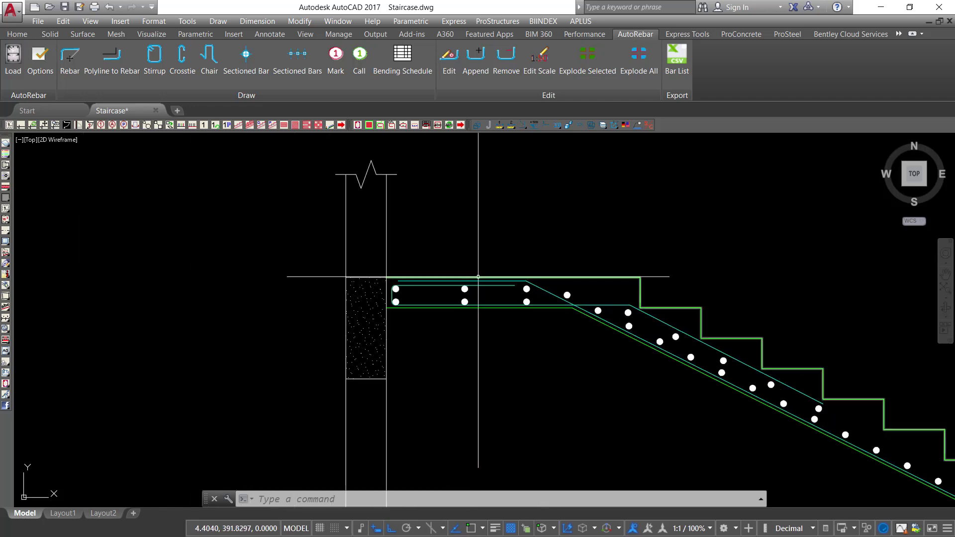
pyautogui.moveTo(606, 335); pyautogui.dragTo(732, 355, button='middle')
pyautogui.scroll(-6, 646, 298)
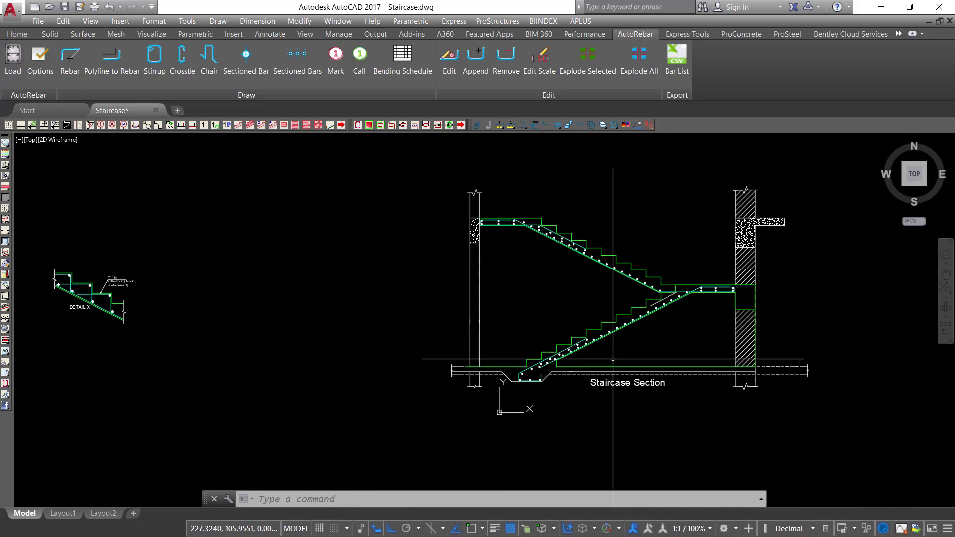
pyautogui.scroll(-3, 706, 287)
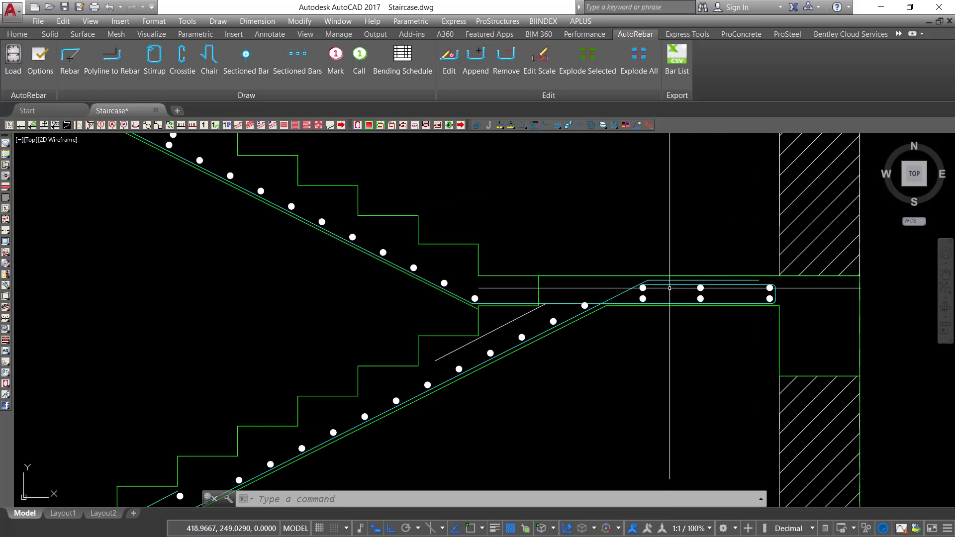
pyautogui.scroll(7, 671, 268)
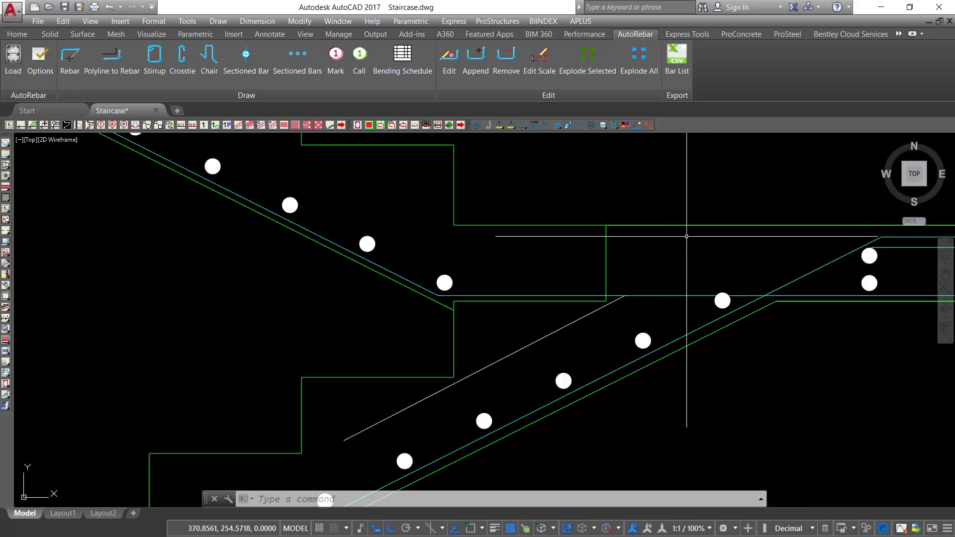
pyautogui.click(414, 126)
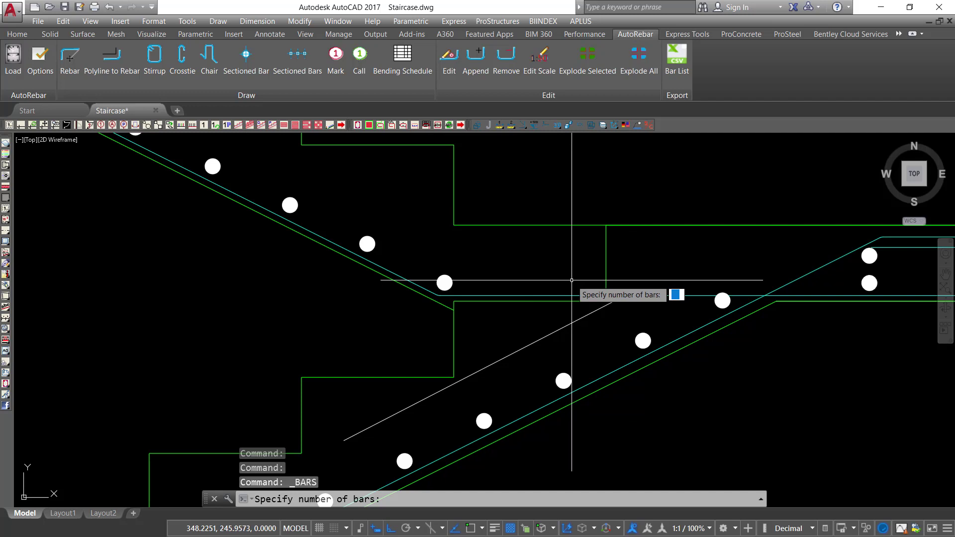
pyautogui.write('2')
pyautogui.press('Return')
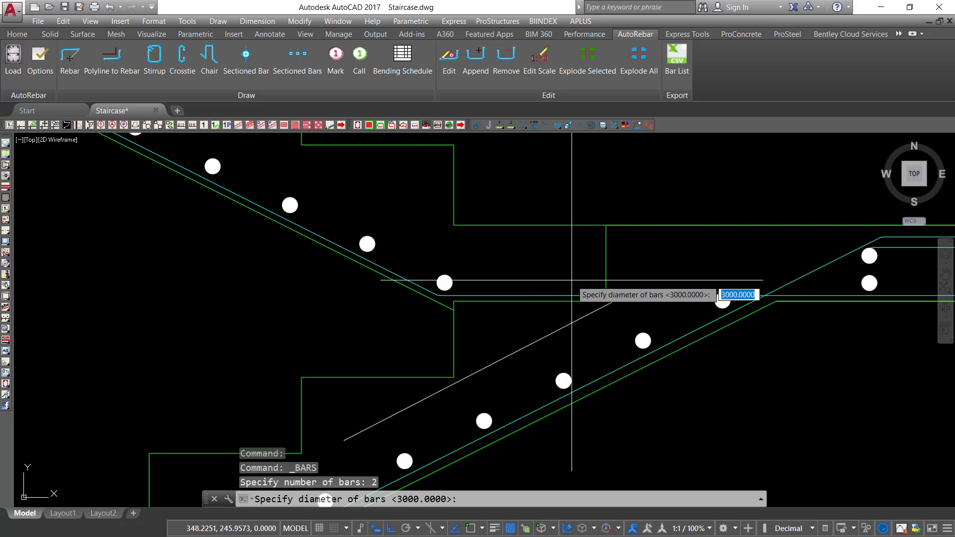
pyautogui.write('3')
pyautogui.press('Return')
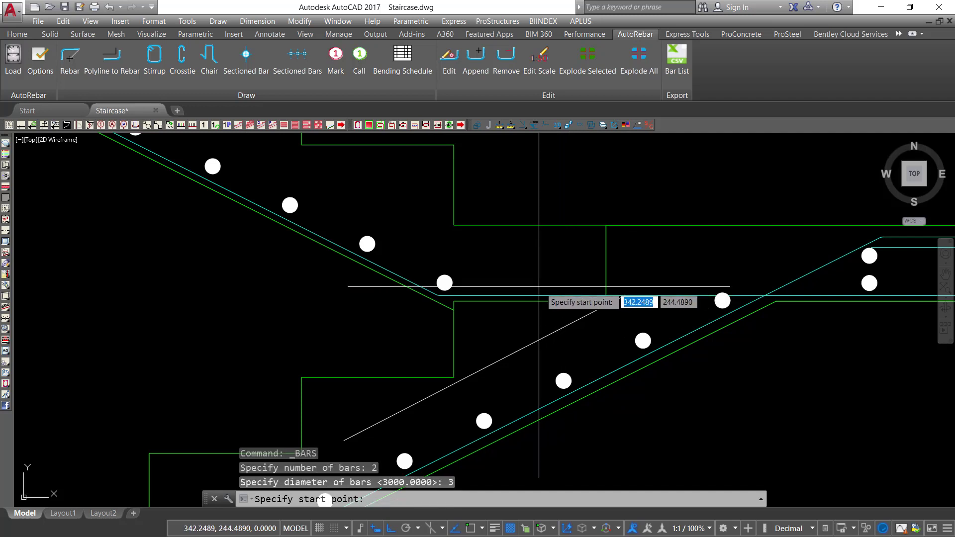
pyautogui.click(506, 287)
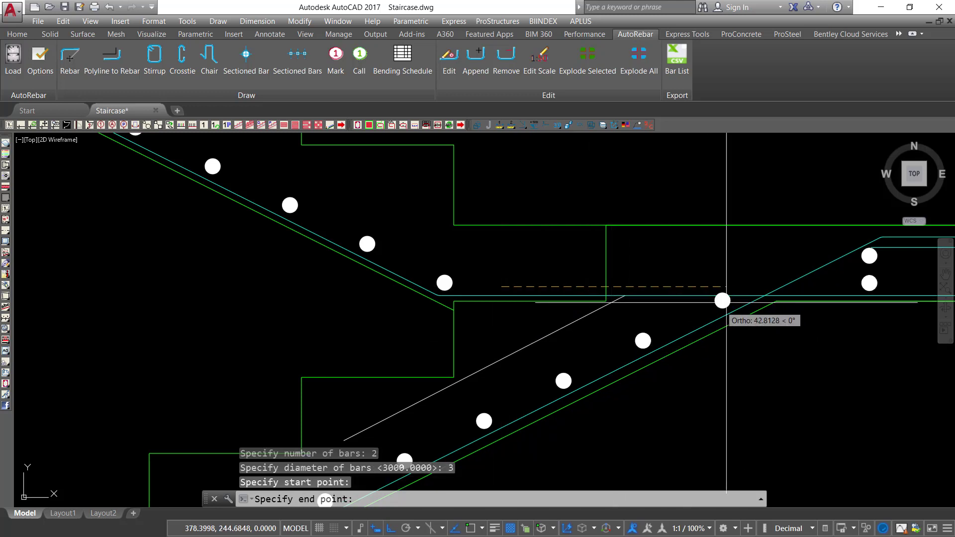
pyautogui.click(756, 285)
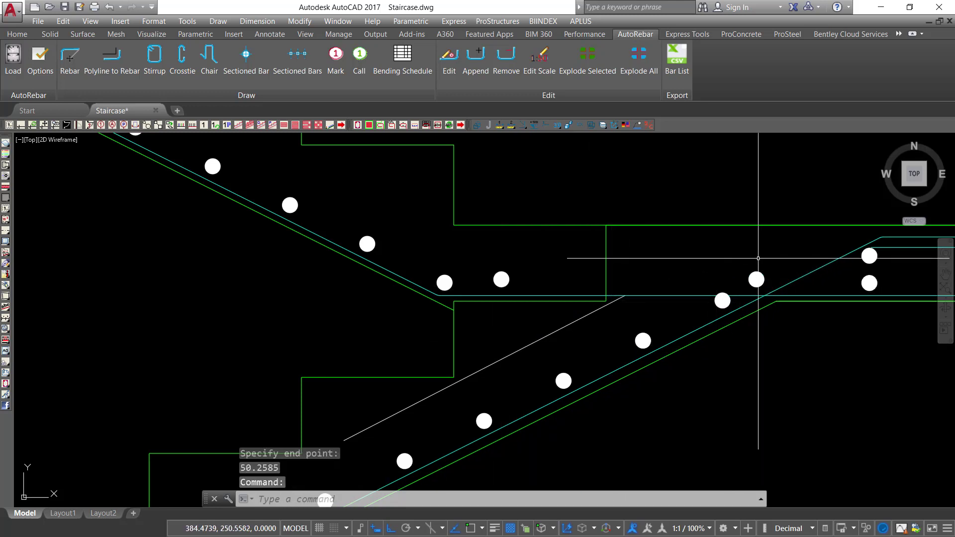
# Examine the two bars added in the middle landing and the reinforcement across the whole staircase section.
pyautogui.scroll(-2, 667, 265)
pyautogui.scroll(3, 634, 287)
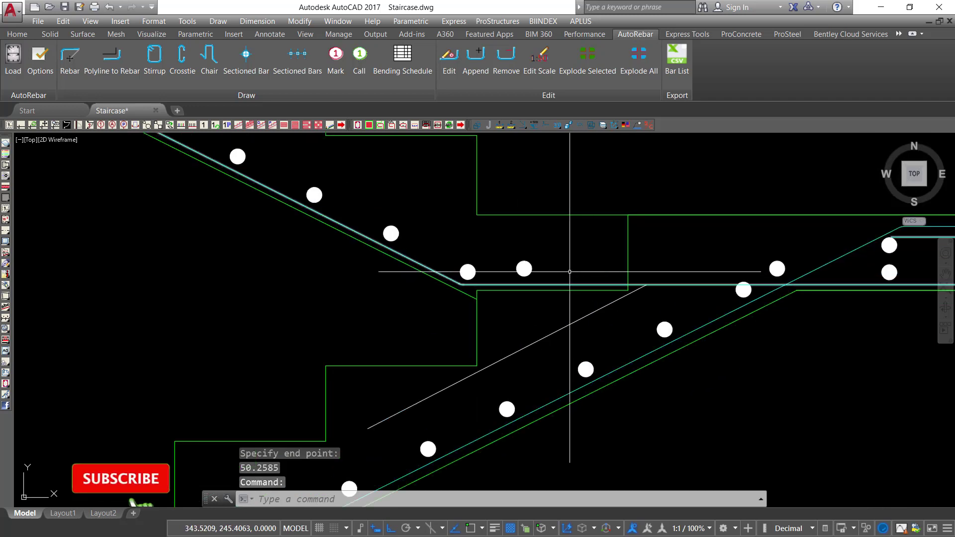
pyautogui.click(534, 259)
pyautogui.click(520, 275)
pyautogui.click(788, 246)
pyautogui.click(762, 265)
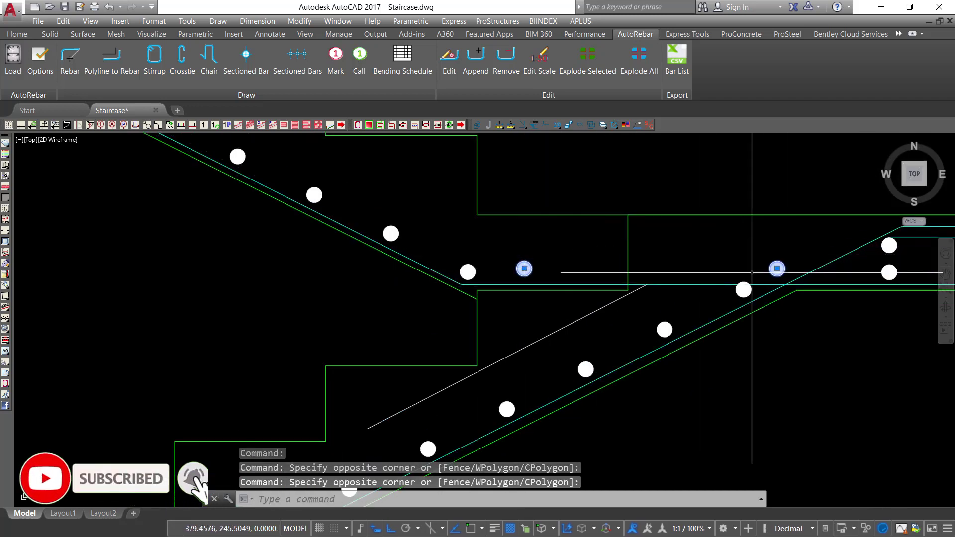
pyautogui.press('Escape')
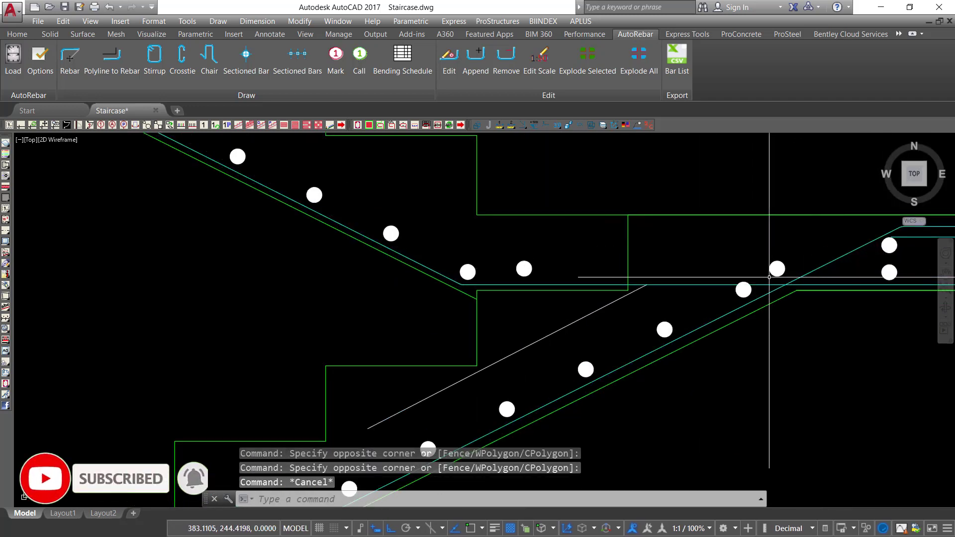
pyautogui.scroll(-5, 769, 277)
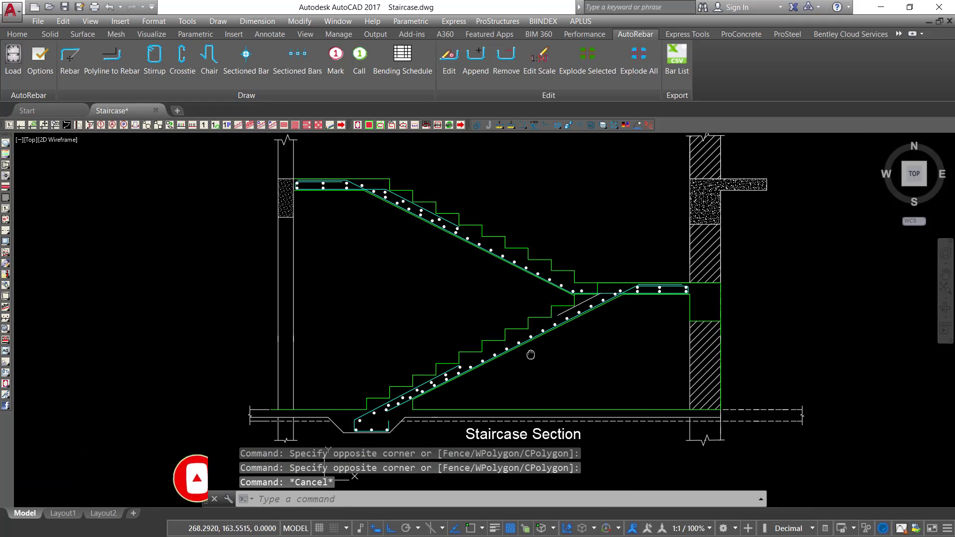
pyautogui.moveTo(530, 355); pyautogui.dragTo(559, 346, button='middle')
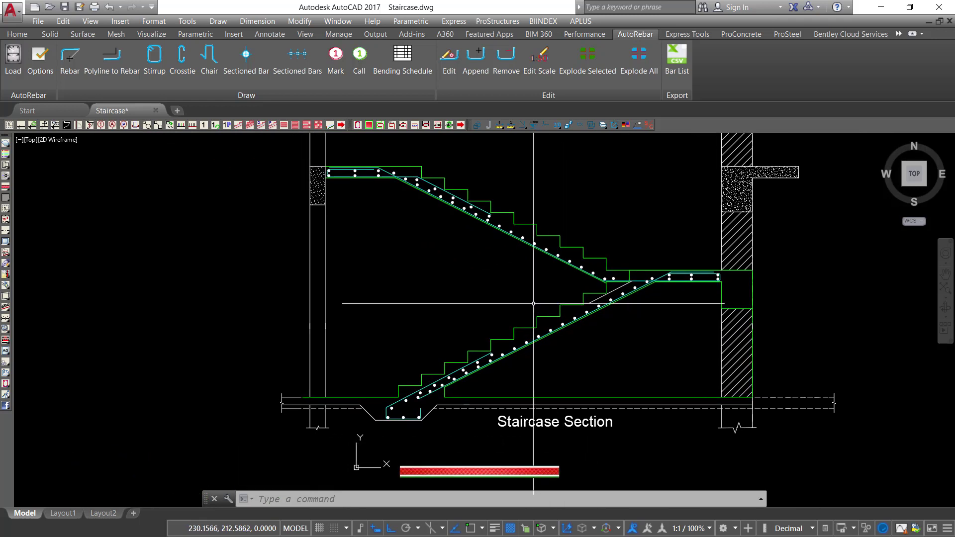
pyautogui.scroll(2, 544, 298)
pyautogui.scroll(-4, 549, 285)
pyautogui.scroll(3, 549, 285)
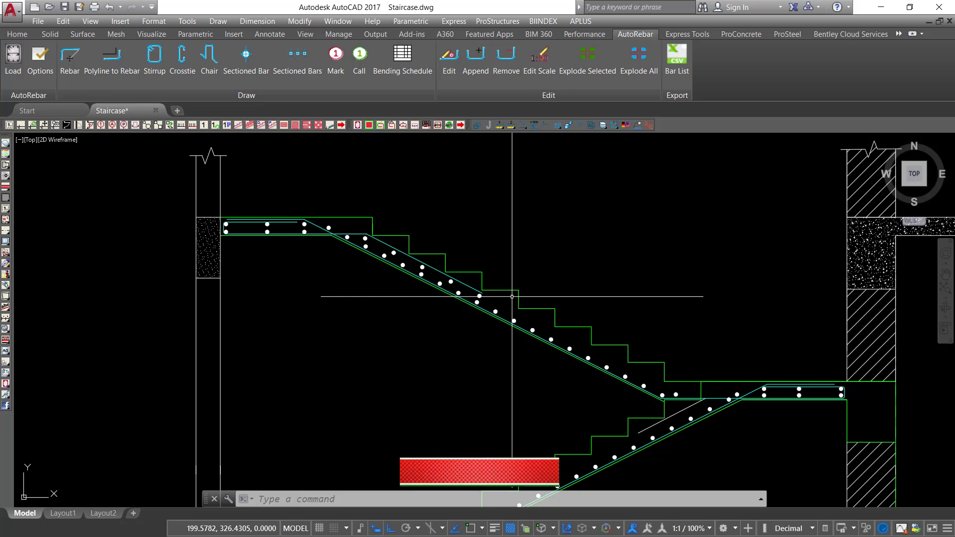
# Copy the four sectional bars at the lower flight's upper end to just beneath the sloping line above them, with Ortho off.
pyautogui.moveTo(528, 334); pyautogui.dragTo(527, 258, button='middle')
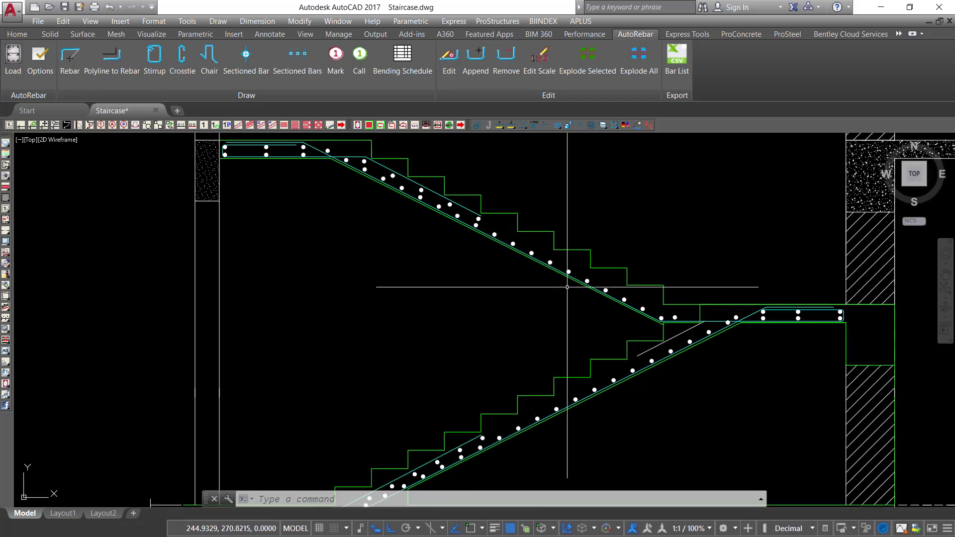
pyautogui.scroll(5, 691, 335)
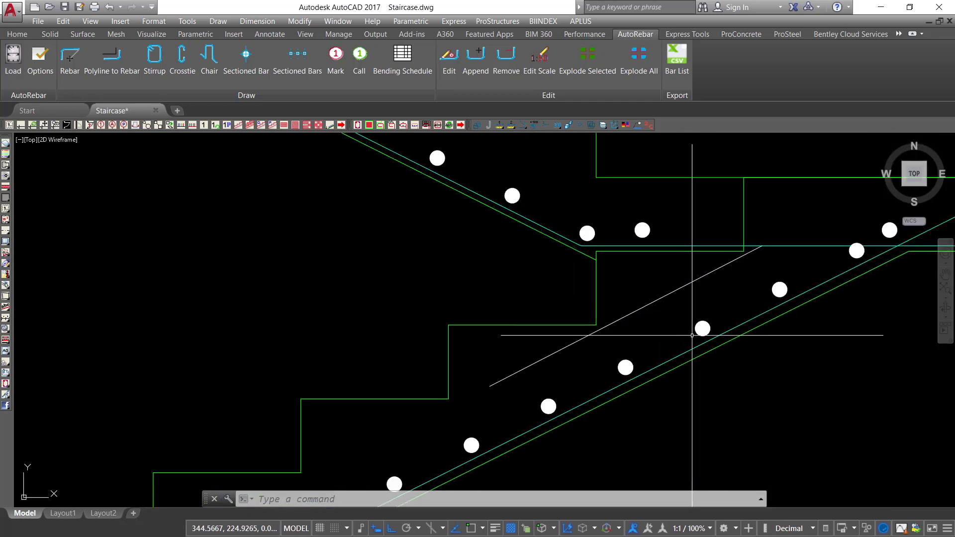
pyautogui.scroll(2, 691, 335)
pyautogui.moveTo(714, 297); pyautogui.dragTo(697, 323)
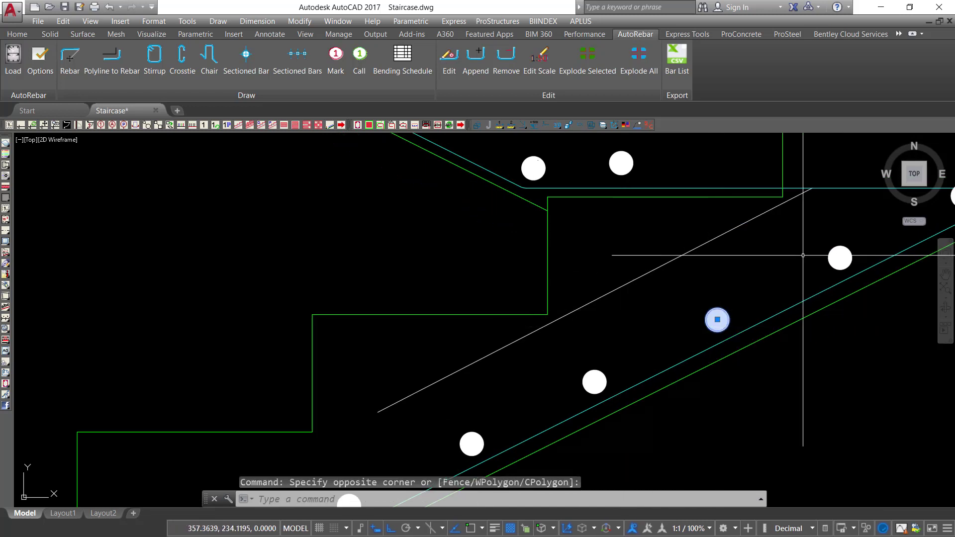
pyautogui.moveTo(837, 233); pyautogui.dragTo(804, 260)
pyautogui.moveTo(609, 366)
pyautogui.mouseDown()
pyautogui.moveTo(477, 418)
pyautogui.moveTo(456, 440)
pyautogui.mouseUp()
pyautogui.rightClick(405, 257)
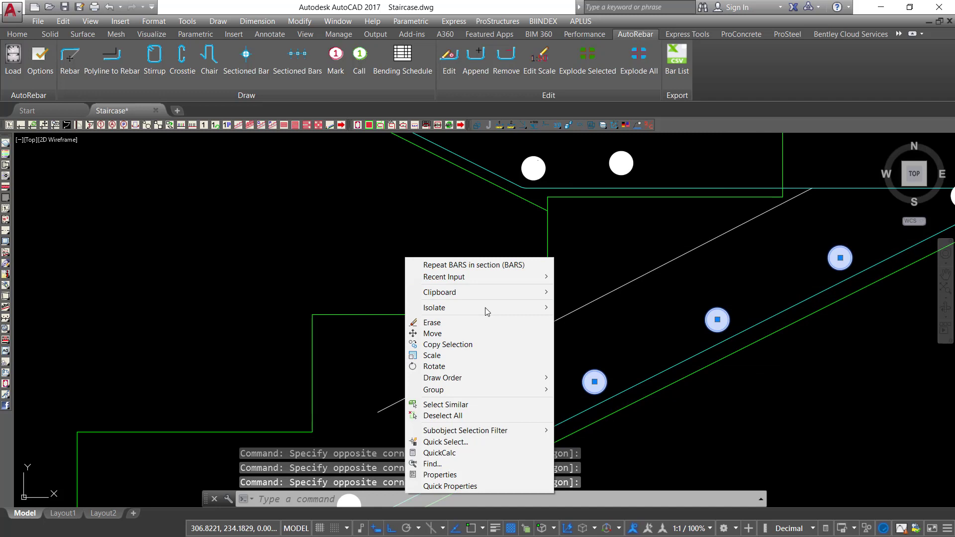
pyautogui.click(462, 350)
pyautogui.click(711, 273)
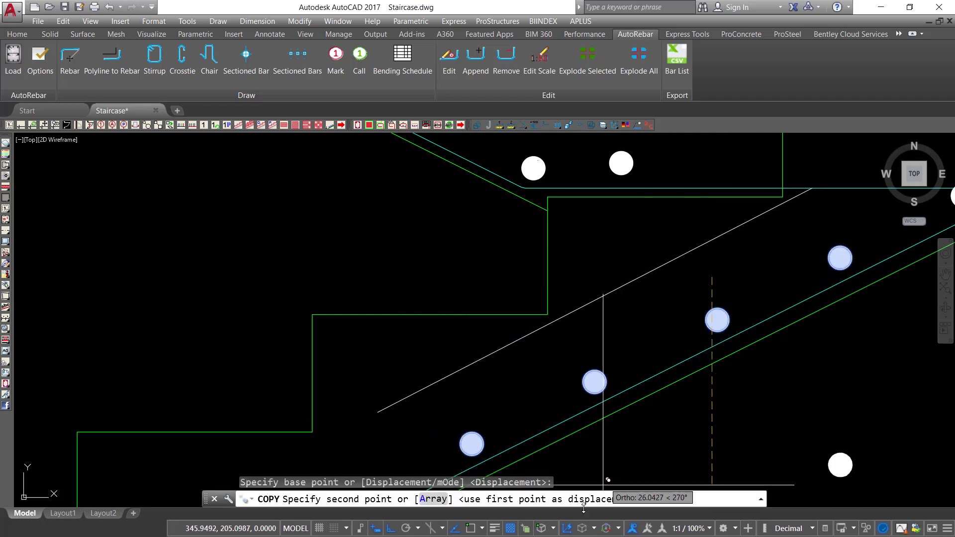
pyautogui.click(389, 529)
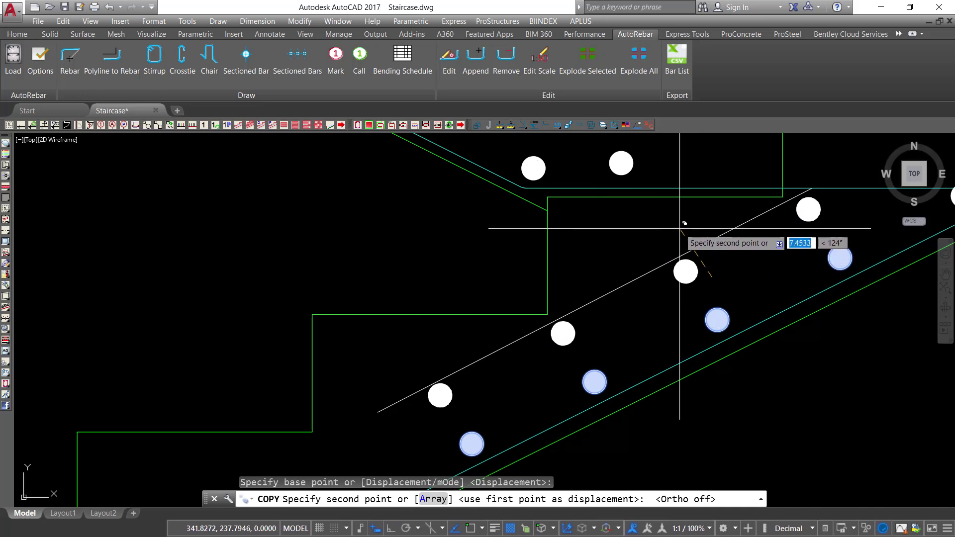
pyautogui.click(684, 223)
pyautogui.rightClick(644, 176)
pyautogui.click(656, 181)
pyautogui.scroll(-4, 634, 216)
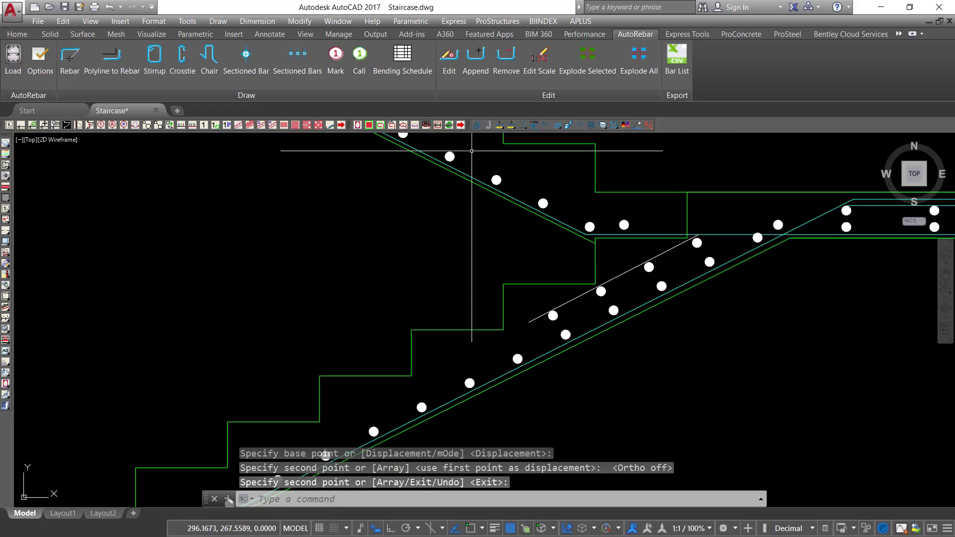
pyautogui.scroll(-4, 726, 248)
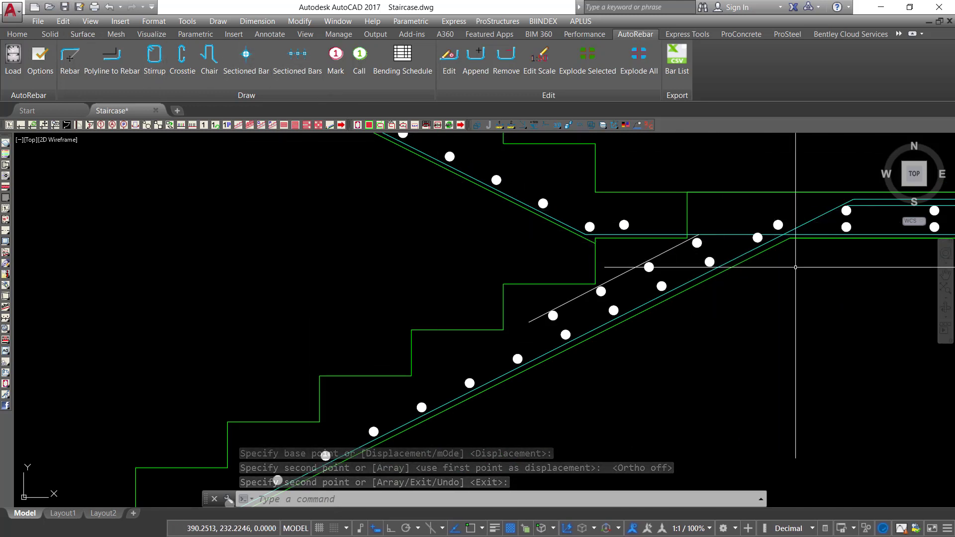
# Draw a text-free quick leader pointing down to the floor line beside the first step, about 37 units high with a 34-unit horizontal shoulder.
pyautogui.moveTo(630, 378); pyautogui.dragTo(655, 269, button='middle')
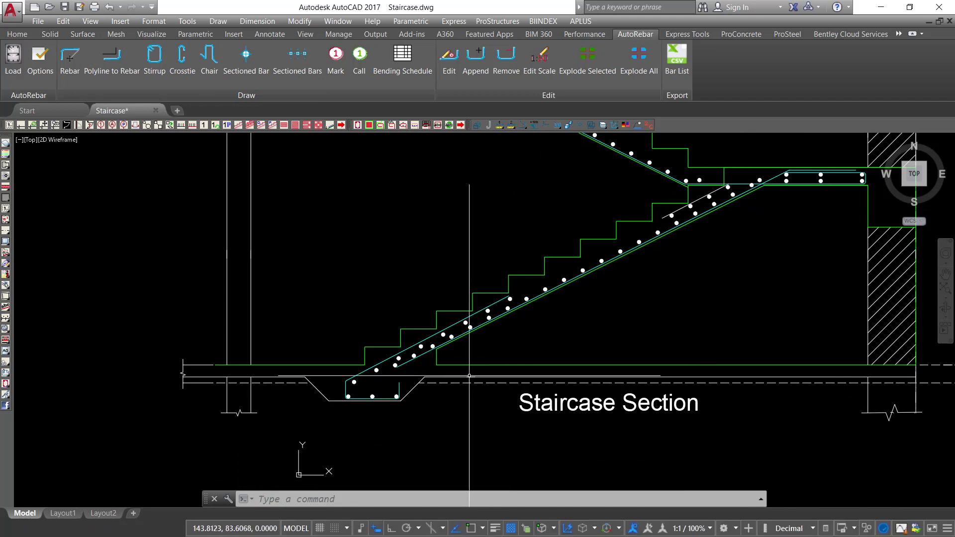
pyautogui.moveTo(466, 377)
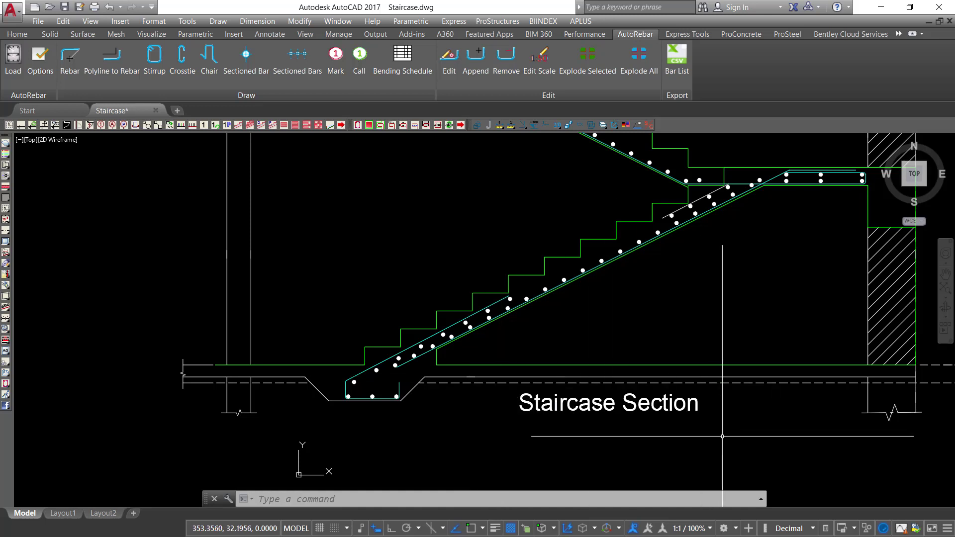
pyautogui.write('LE')
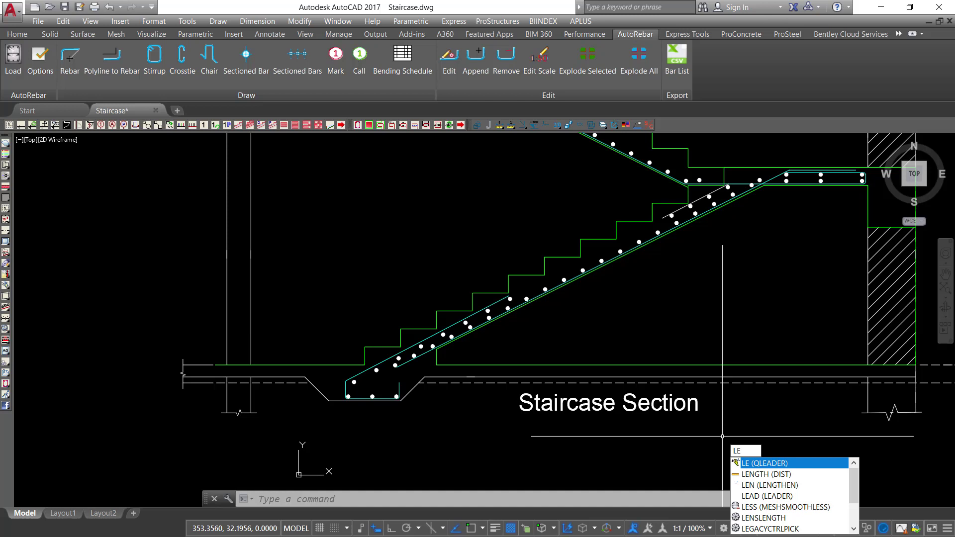
pyautogui.press('Return')
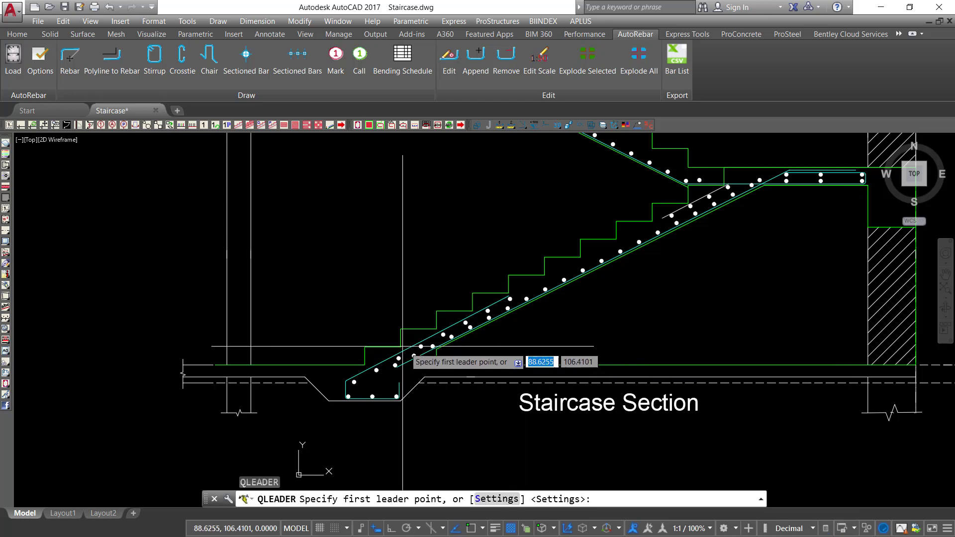
pyautogui.scroll(5, 298, 363)
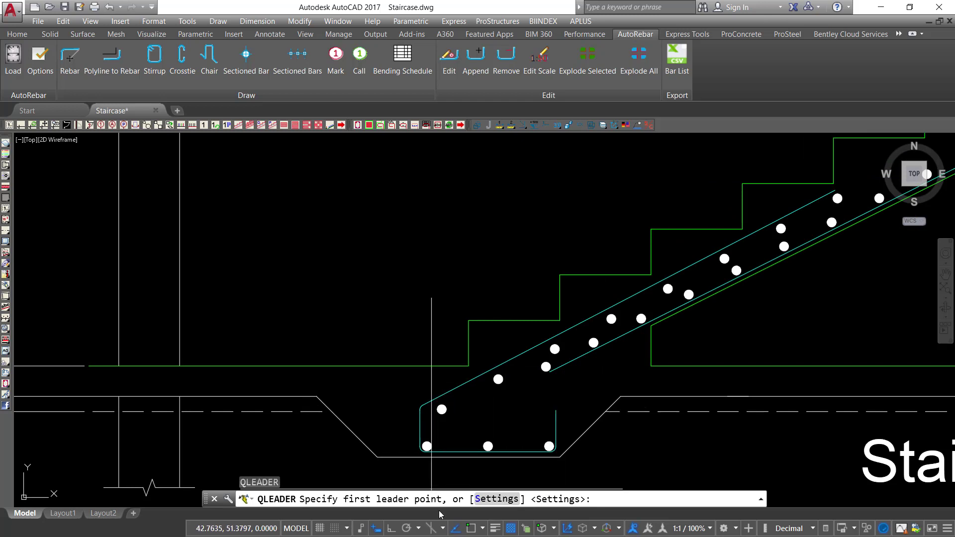
pyautogui.click(320, 366)
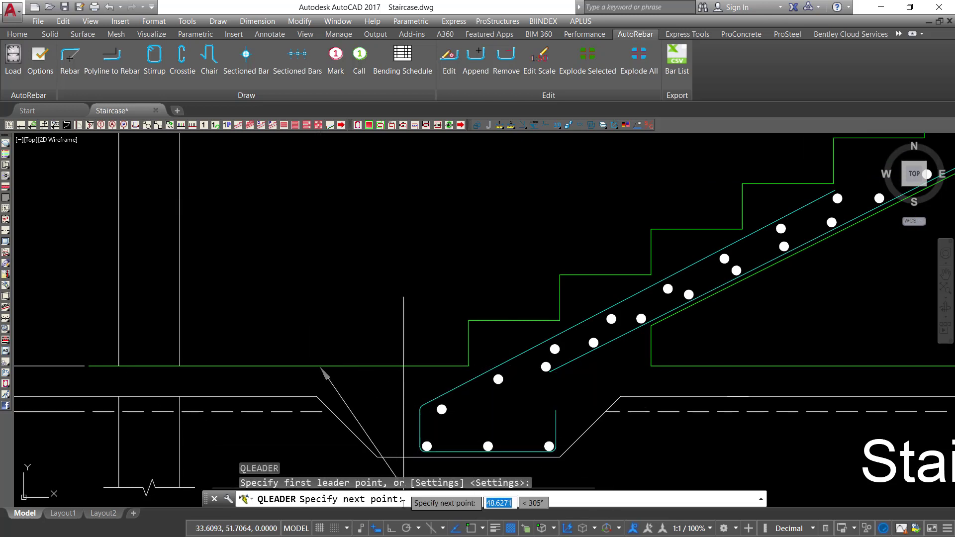
pyautogui.click(395, 529)
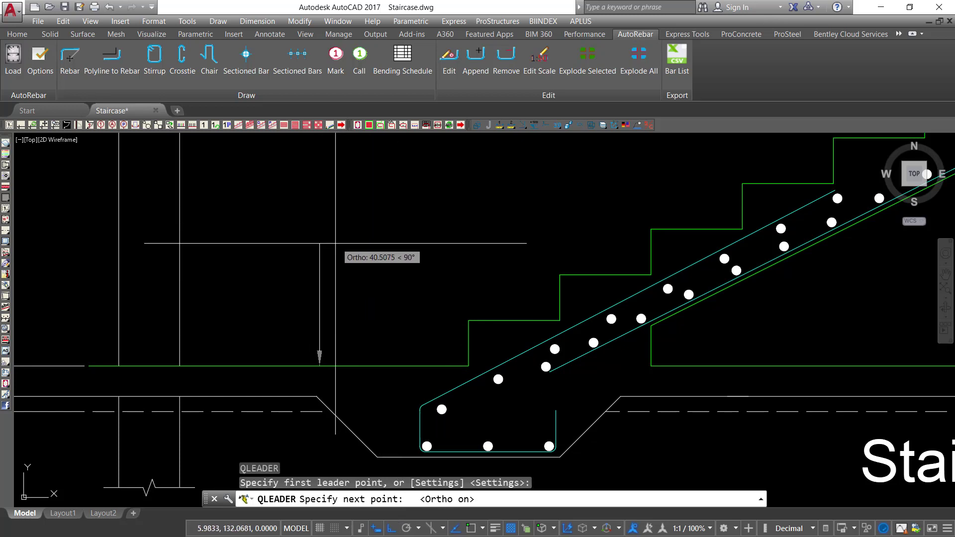
pyautogui.click(319, 254)
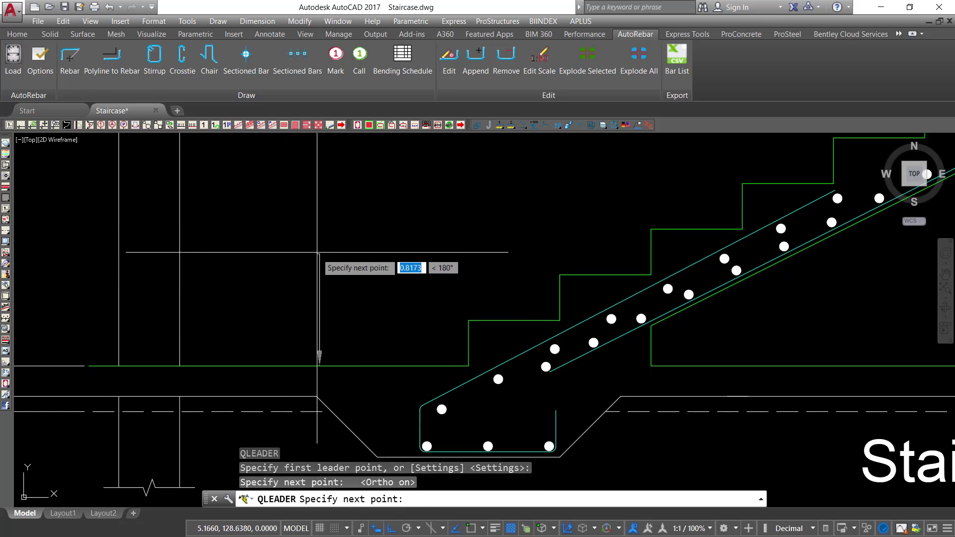
pyautogui.click(215, 273)
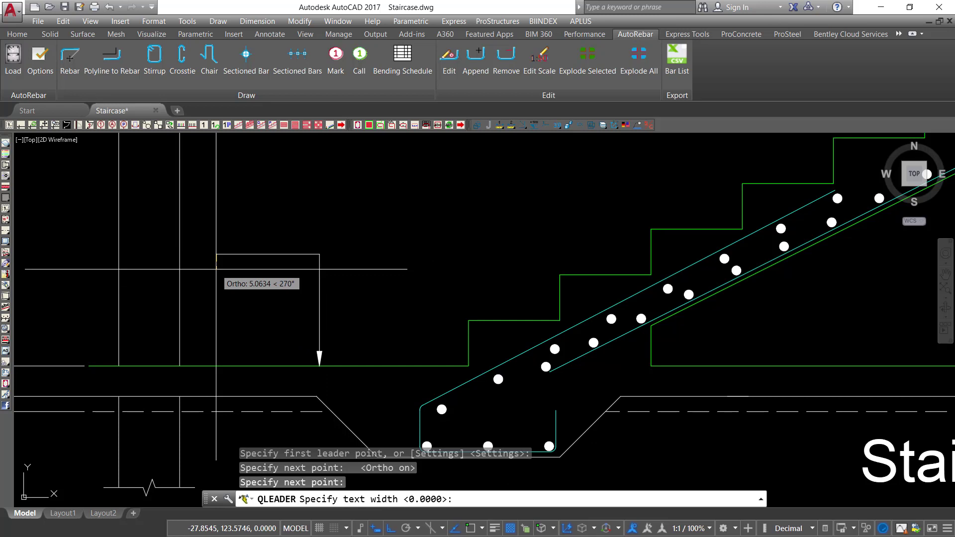
pyautogui.press('Escape')
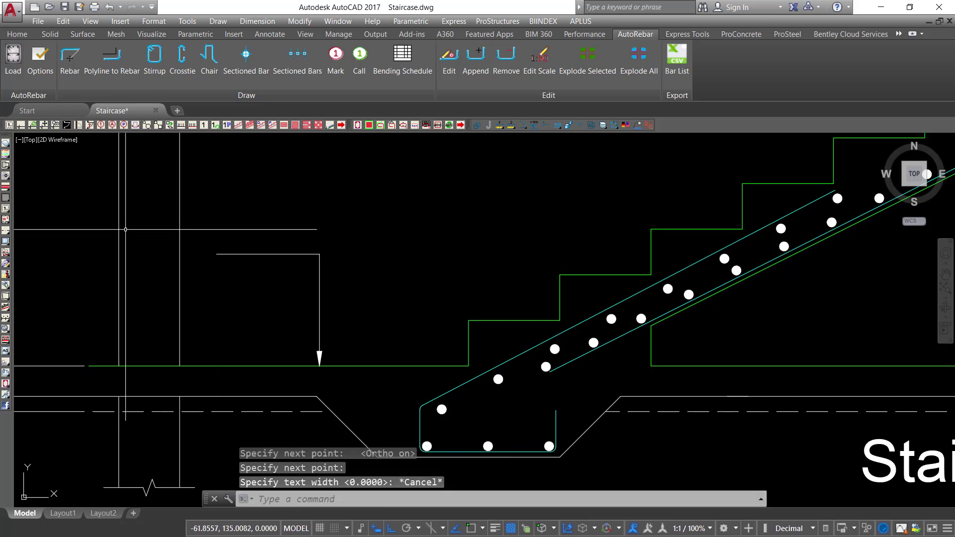
# Move the leader about 22 units horizontally toward the first step of the lower flight.
pyautogui.click(347, 219)
pyautogui.click(294, 270)
pyautogui.rightClick(348, 227)
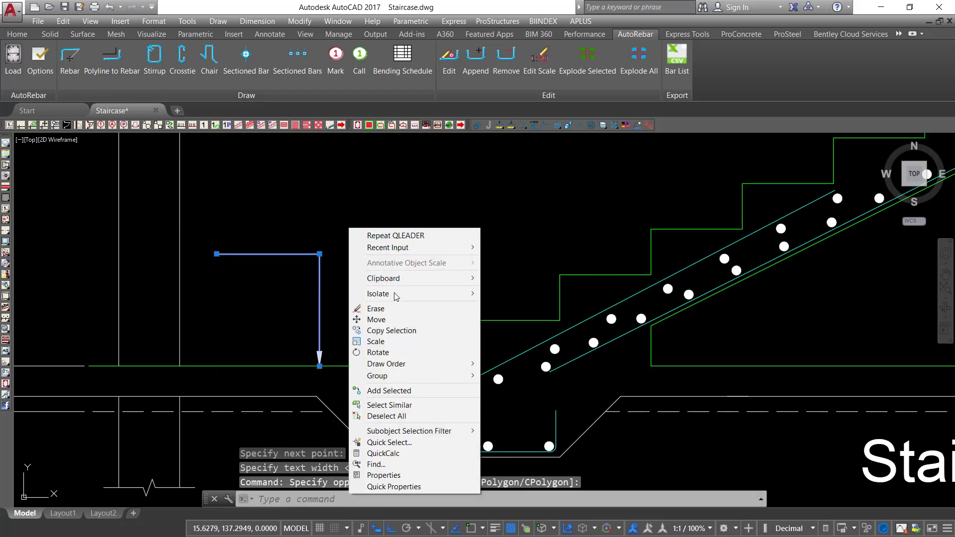
pyautogui.click(363, 317)
pyautogui.click(373, 245)
pyautogui.click(440, 240)
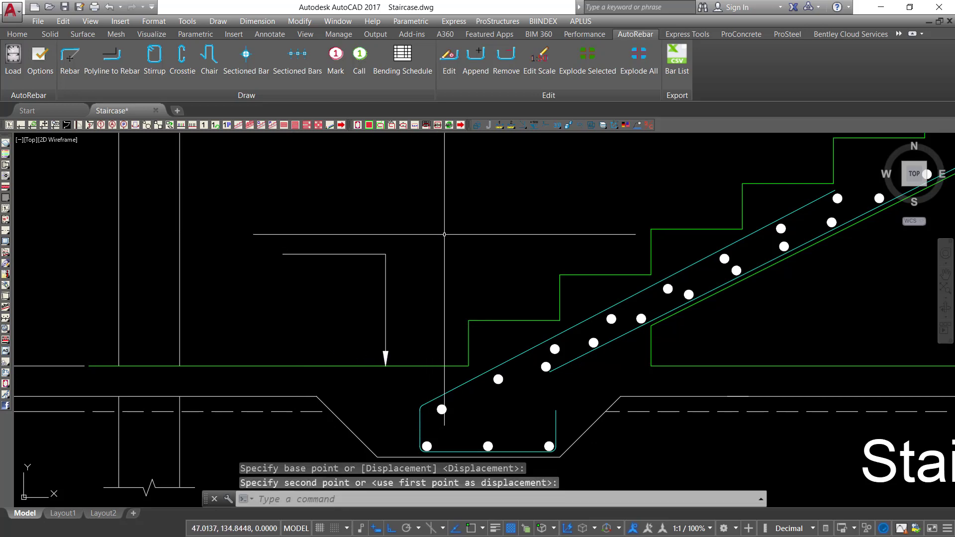
# Copy the "Staircase Section" title to just above the leader's horizontal shoulder, with Ortho off.
pyautogui.scroll(-6, 387, 285)
pyautogui.moveTo(482, 259); pyautogui.dragTo(457, 395, button='middle')
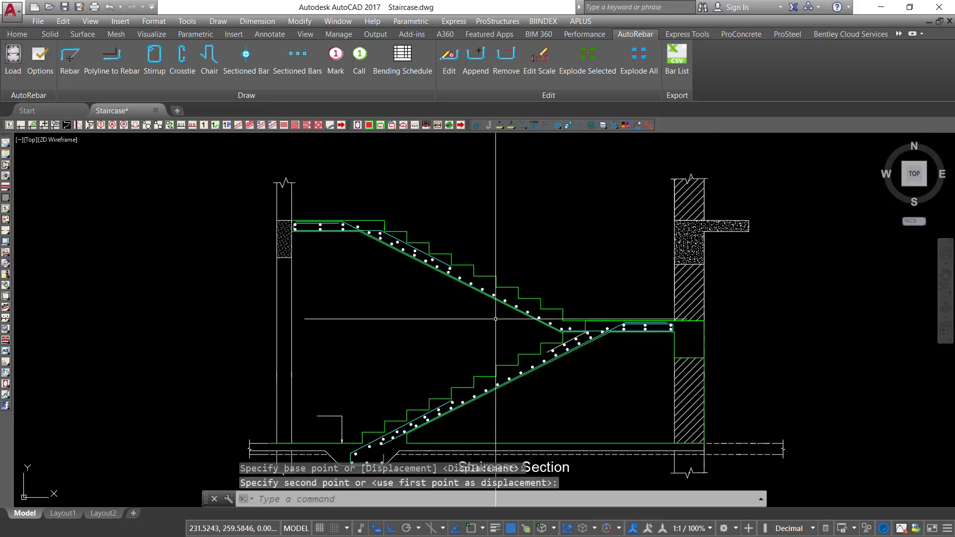
pyautogui.moveTo(501, 321); pyautogui.dragTo(507, 283, button='middle')
pyautogui.scroll(2, 506, 439)
pyautogui.click(507, 438)
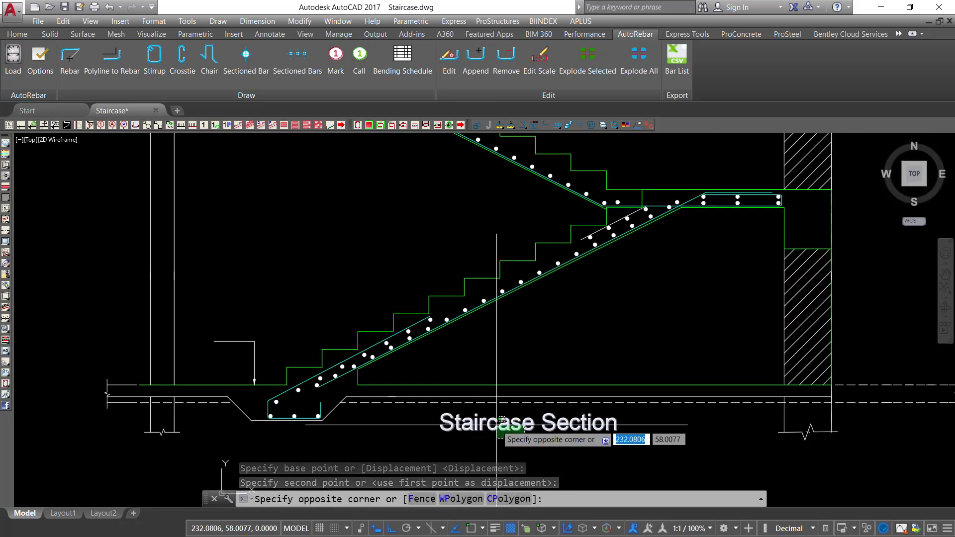
pyautogui.click(497, 423)
pyautogui.rightClick(379, 245)
pyautogui.click(434, 359)
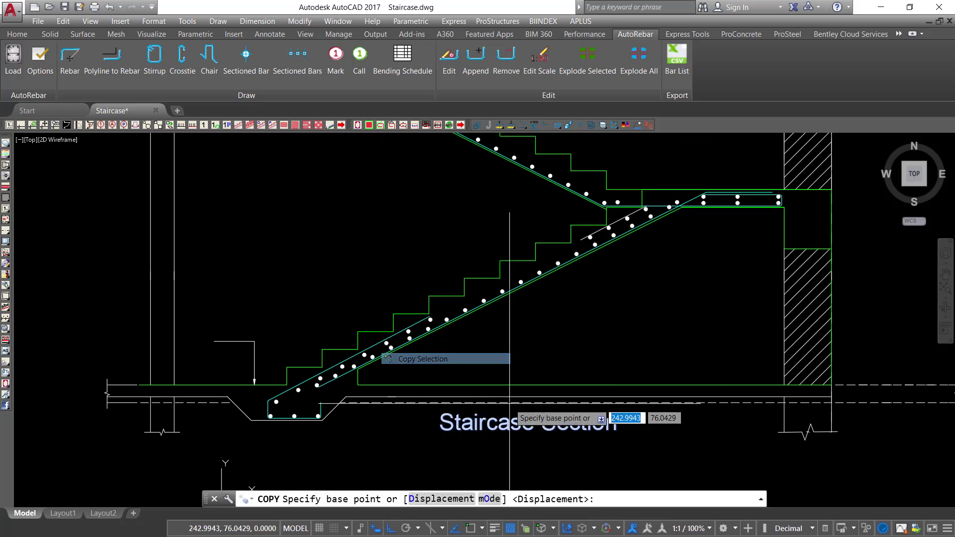
pyautogui.click(531, 423)
pyautogui.click(392, 528)
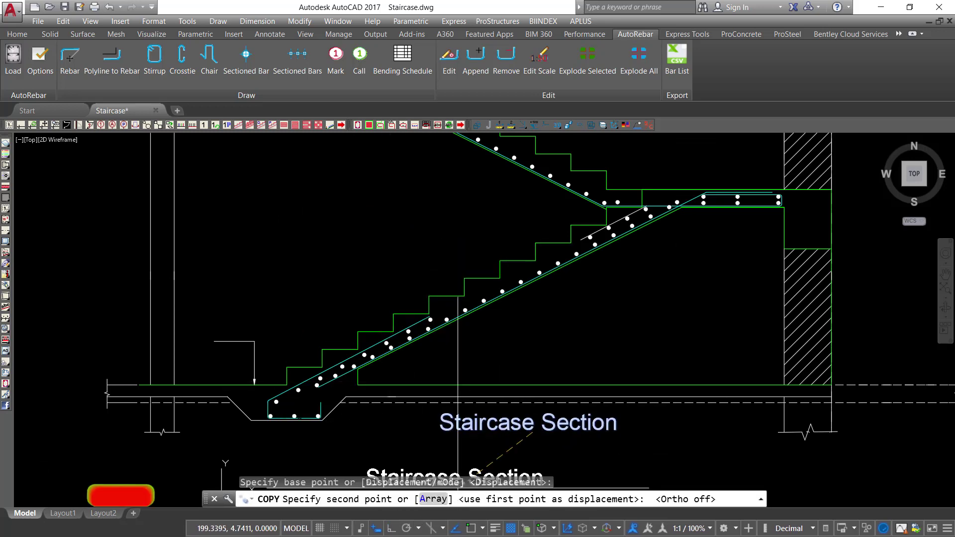
pyautogui.scroll(3, 249, 348)
pyautogui.rightClick(371, 219)
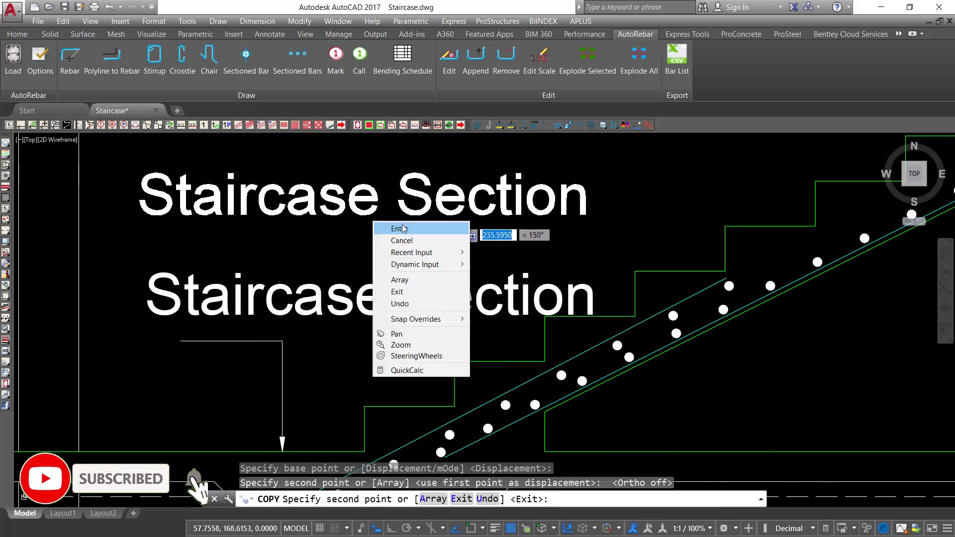
pyautogui.click(402, 228)
# Scale the copied title down by reference to a text height of about 5.7, keeping it above the leader.
pyautogui.click(362, 252)
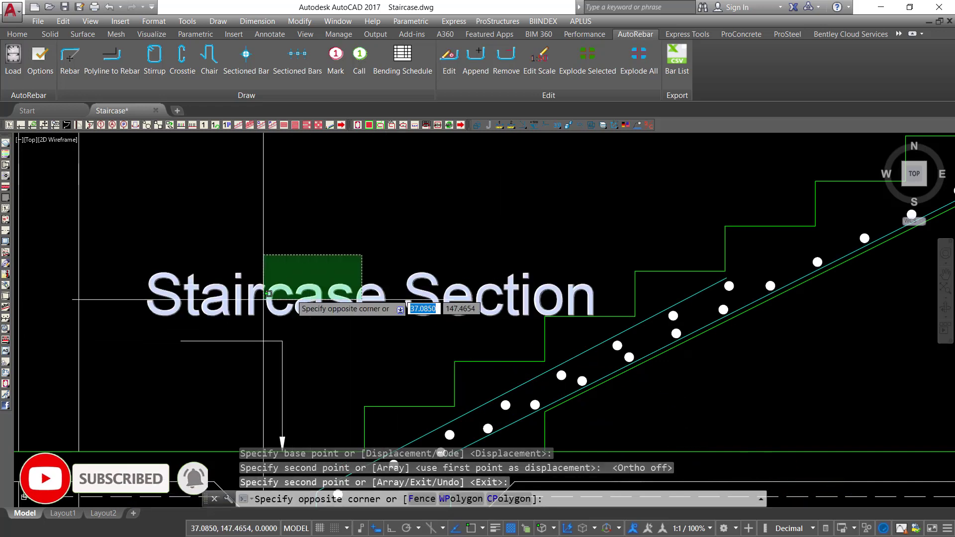
pyautogui.click(262, 298)
pyautogui.rightClick(285, 234)
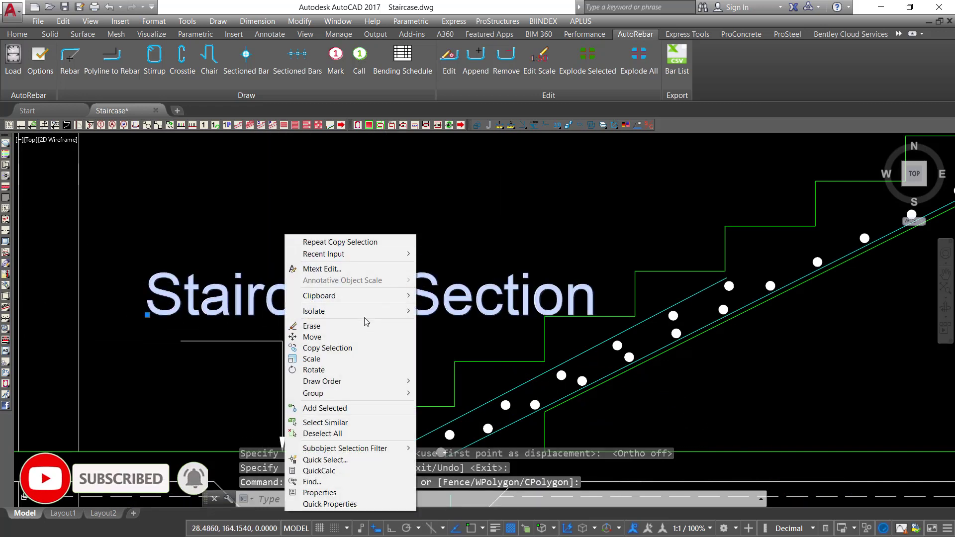
pyautogui.click(328, 359)
pyautogui.click(156, 327)
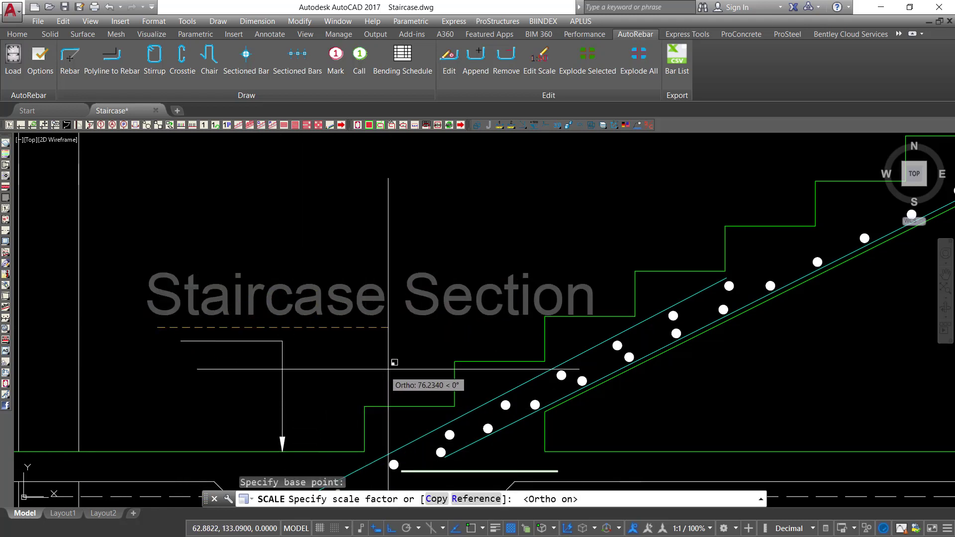
pyautogui.click(479, 499)
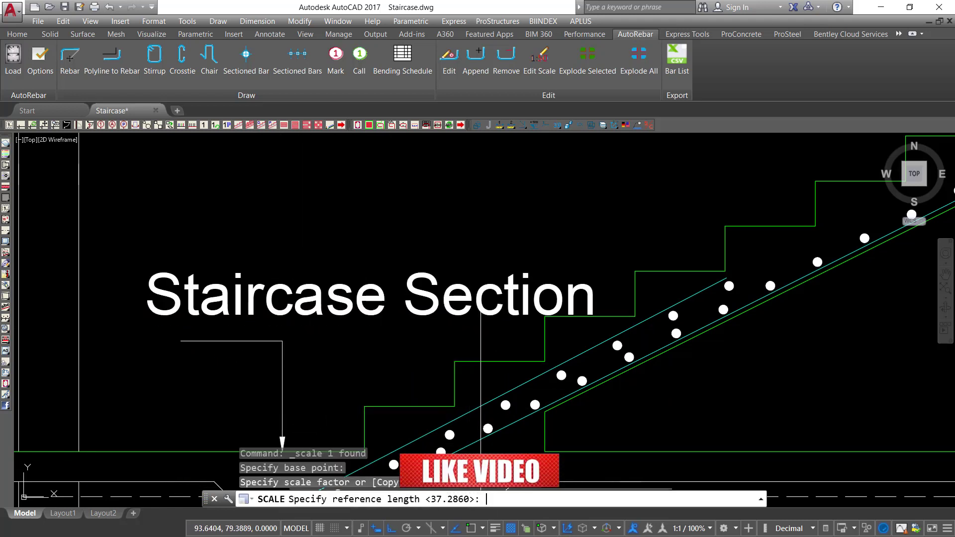
pyautogui.click(497, 328)
pyautogui.click(169, 322)
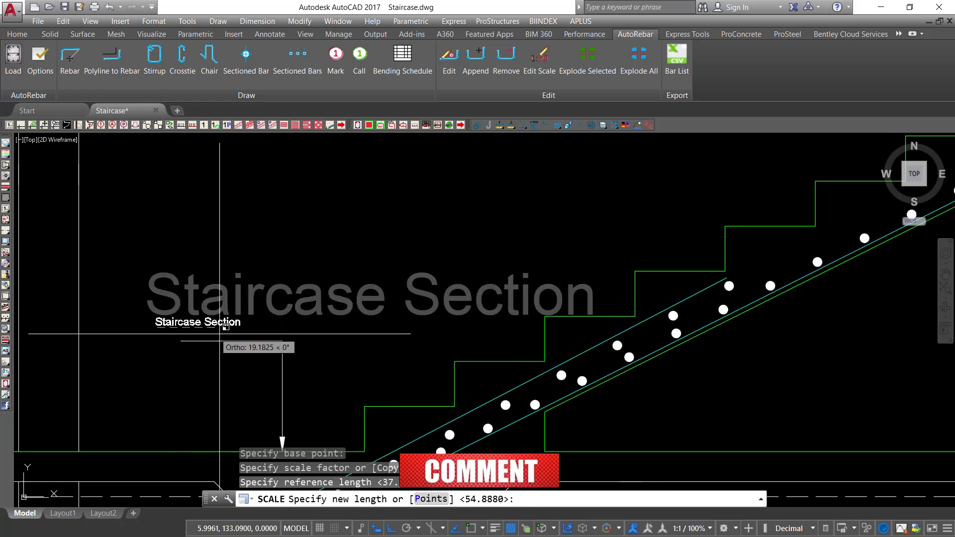
pyautogui.click(291, 334)
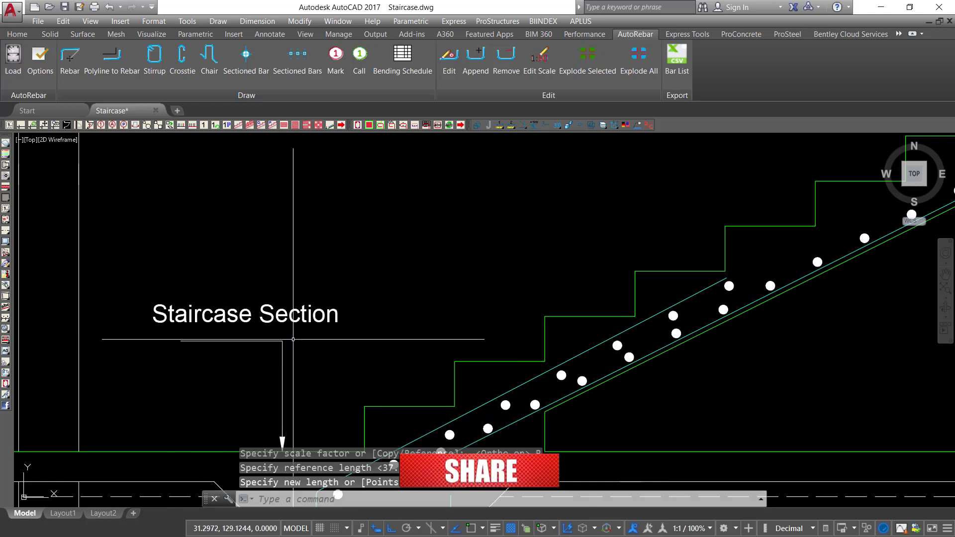
# Replace the copied title above the leader's shoulder with "100mm thick ground slab", breaking the line before "ground".
pyautogui.doubleClick(238, 314)
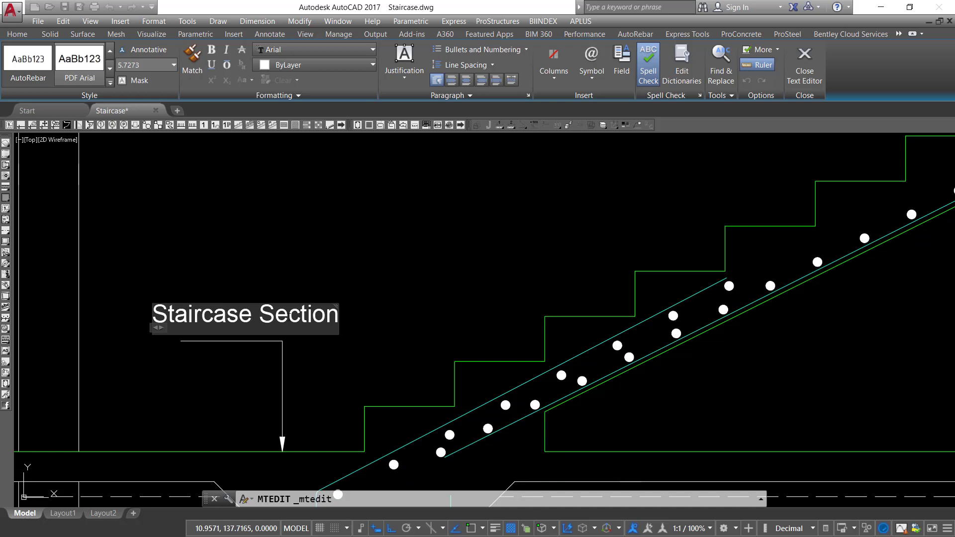
pyautogui.tripleClick(288, 317)
pyautogui.tripleClick(289, 317)
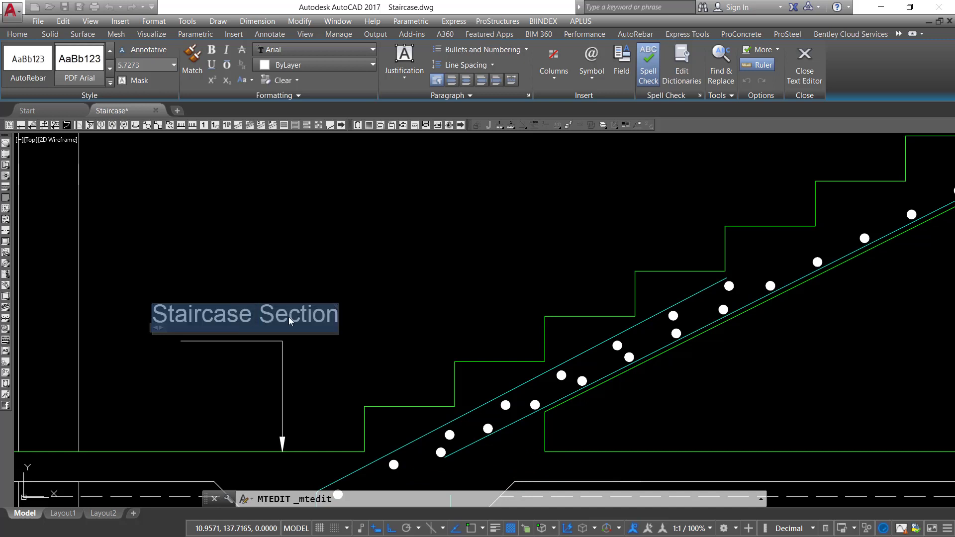
pyautogui.tripleClick(288, 317)
pyautogui.write('100mm')
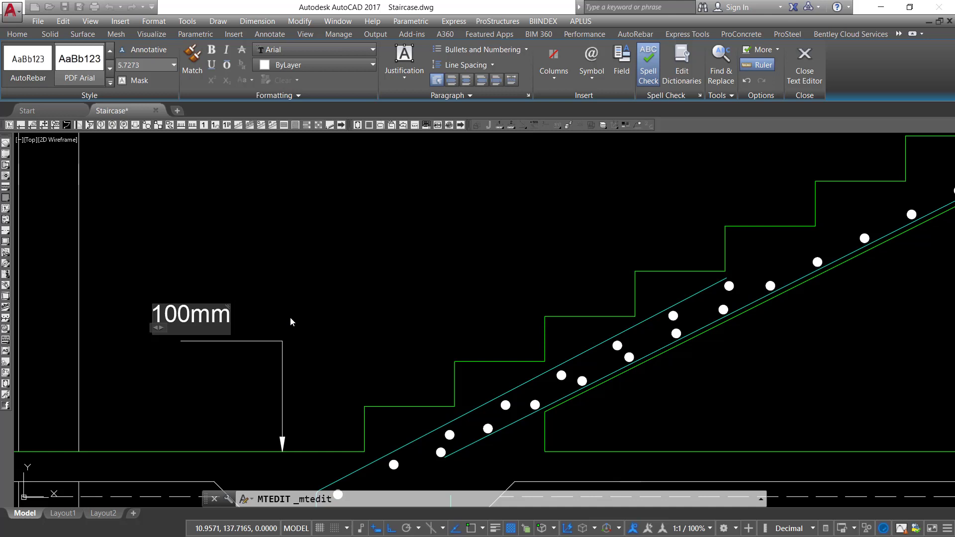
pyautogui.write(' th')
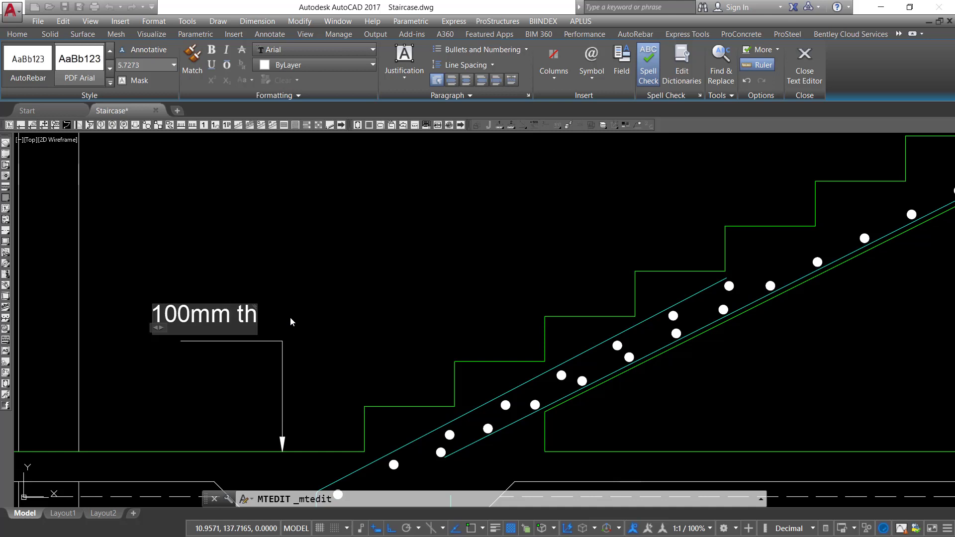
pyautogui.write('ick')
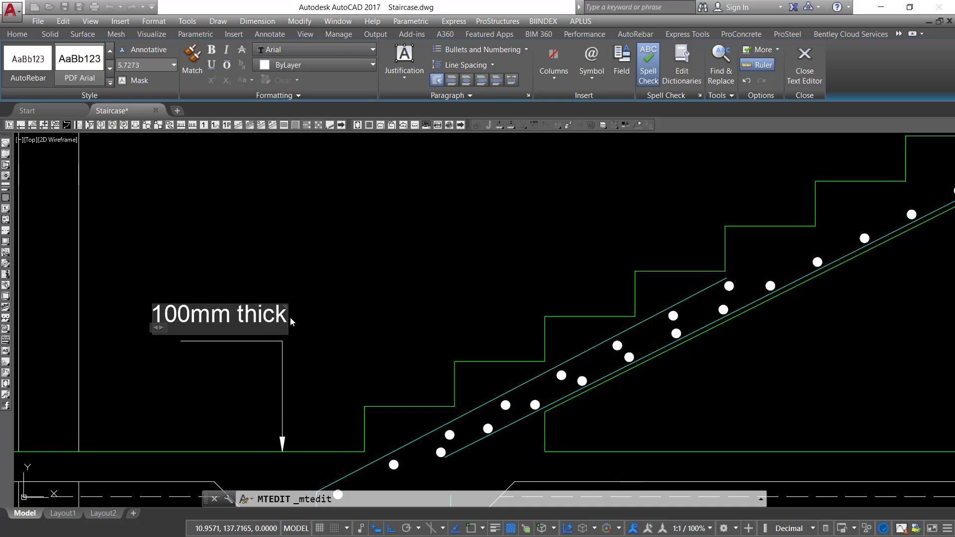
pyautogui.write(' g')
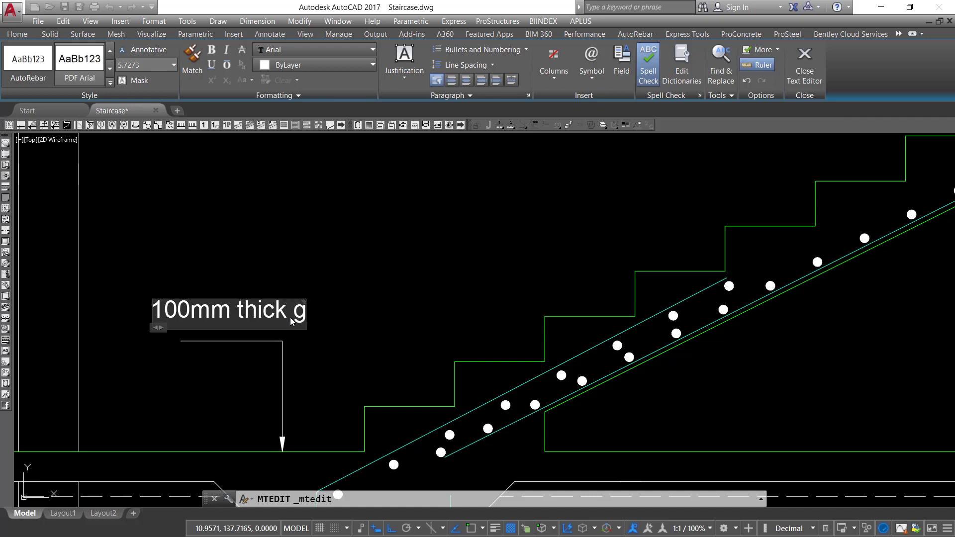
pyautogui.write('round')
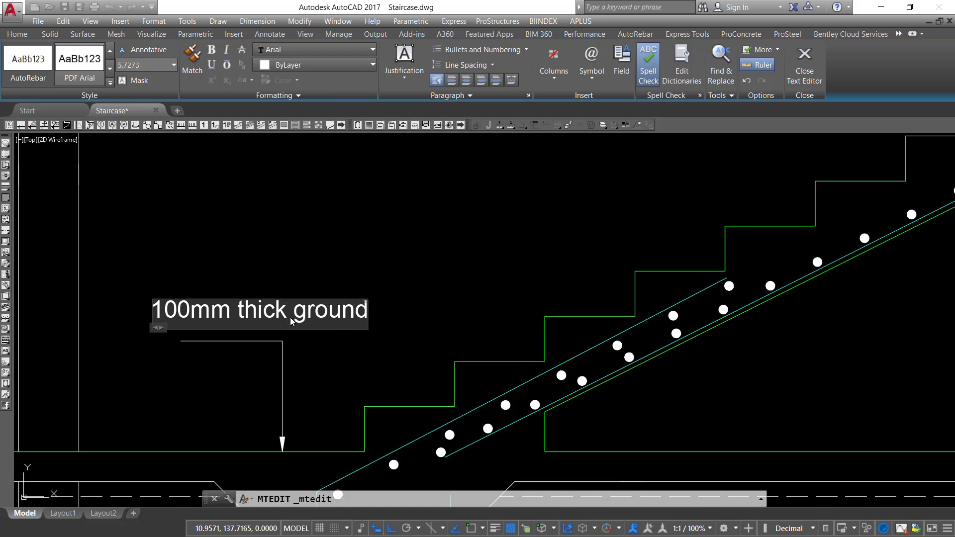
pyautogui.write(' slab')
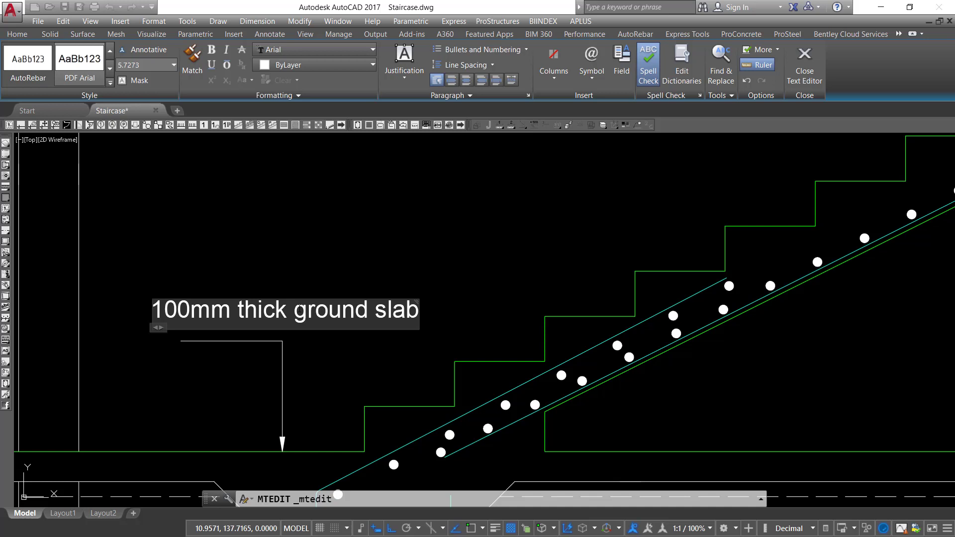
pyautogui.click(300, 307)
pyautogui.press('Return')
pyautogui.click(357, 292)
# Move the two-line slab note straight down about 15 units so the leader's shoulder runs between its lines.
pyautogui.click(305, 244)
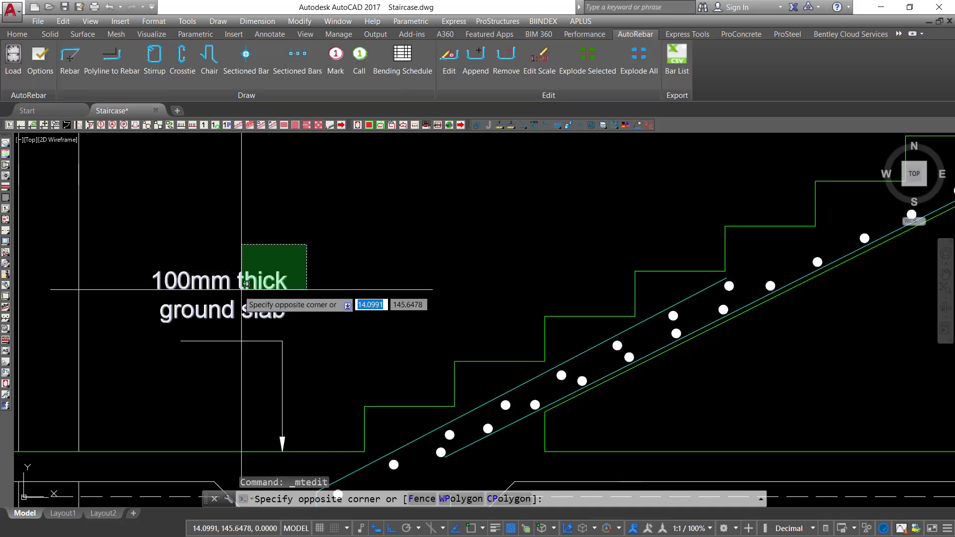
pyautogui.click(213, 299)
pyautogui.rightClick(308, 218)
pyautogui.click(343, 322)
pyautogui.click(353, 217)
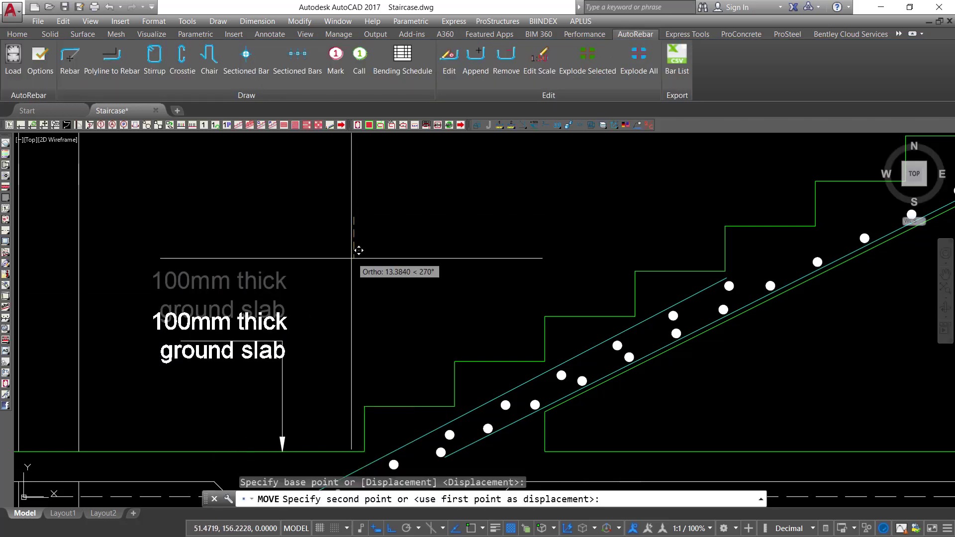
pyautogui.click(350, 262)
# Shift the slab note horizontally about 4 units away from the leader's vertical line to clear it.
pyautogui.click(284, 281)
pyautogui.click(149, 367)
pyautogui.rightClick(326, 250)
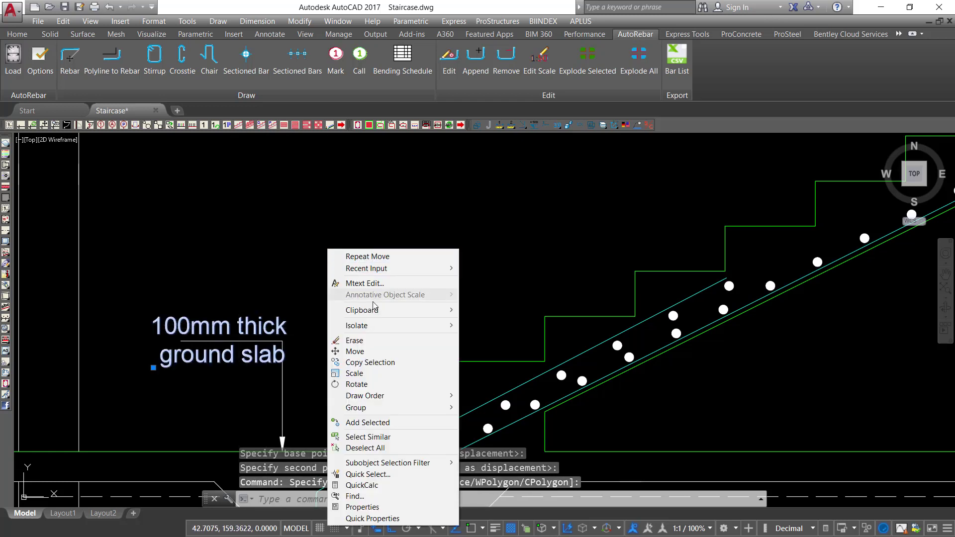
pyautogui.click(348, 350)
pyautogui.click(426, 249)
pyautogui.click(413, 248)
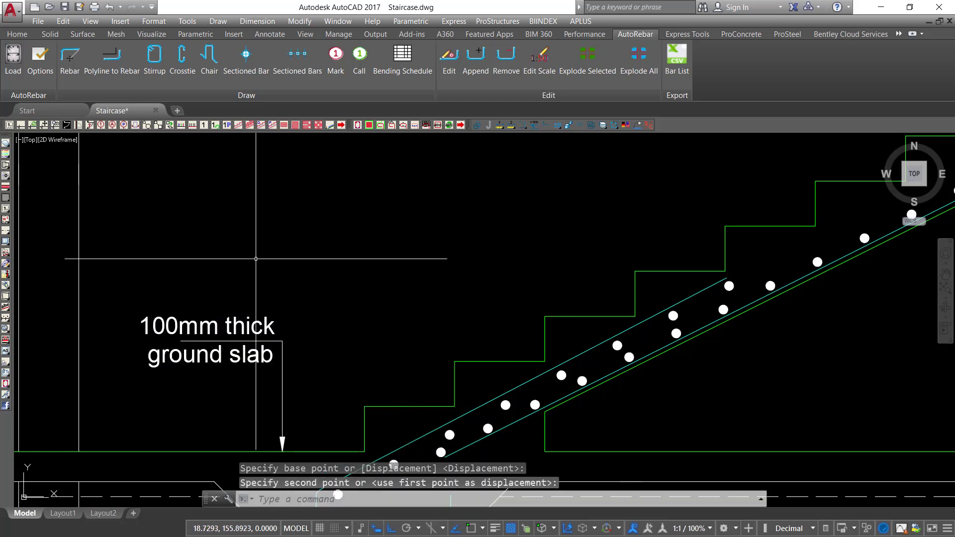
# Move the slab note together with its leader about 12 units horizontally away from the first step.
pyautogui.click(327, 306)
pyautogui.click(245, 334)
pyautogui.rightClick(277, 258)
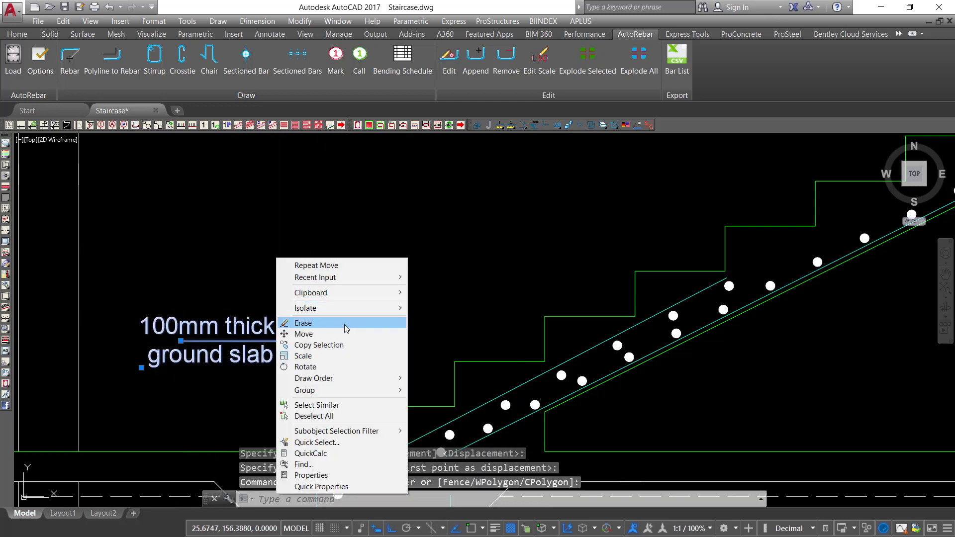
pyautogui.click(298, 333)
pyautogui.click(366, 273)
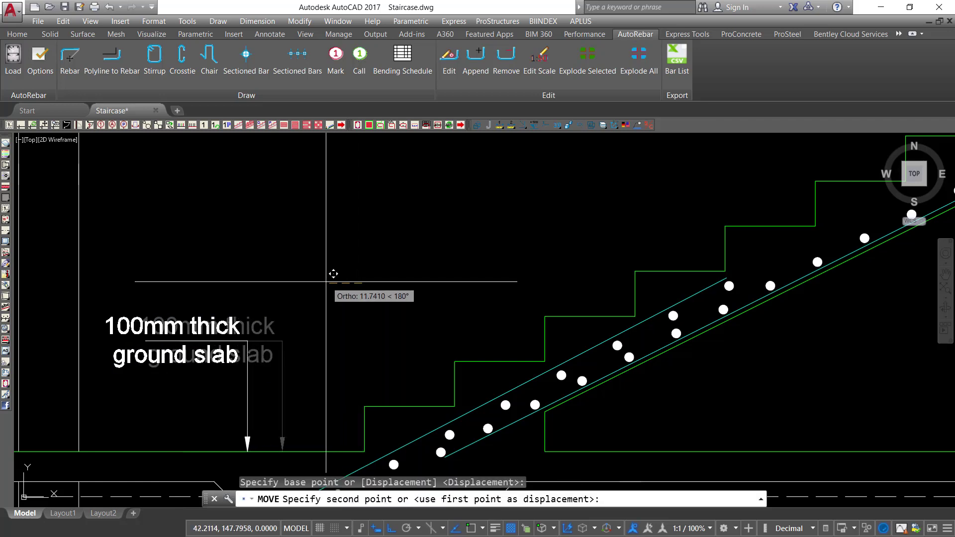
pyautogui.scroll(-2, 299, 292)
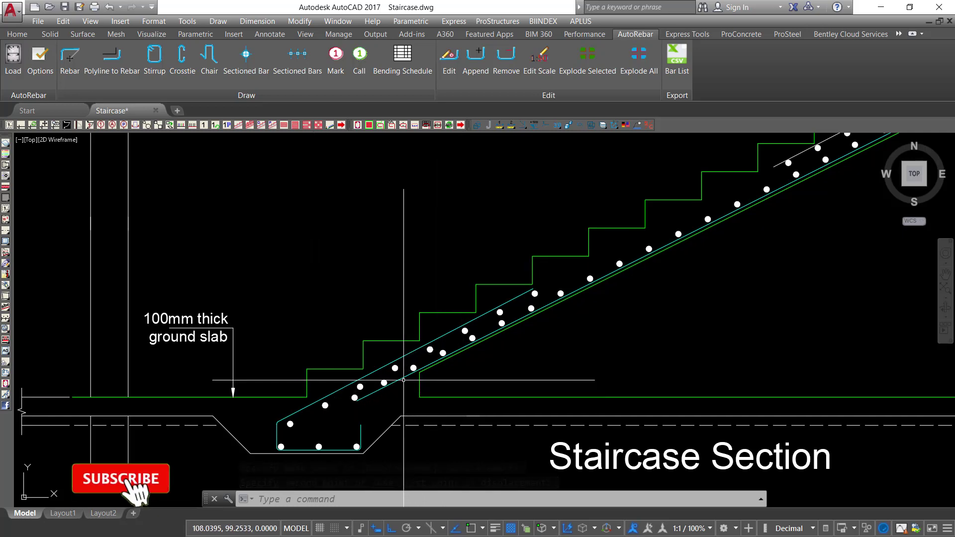
# Copy the slab leader from its arrow tip to the upper sectional bar beneath the second tread, with Ortho off.
pyautogui.scroll(4, 420, 373)
pyautogui.scroll(-4, 423, 336)
pyautogui.scroll(4, 228, 328)
pyautogui.click(309, 301)
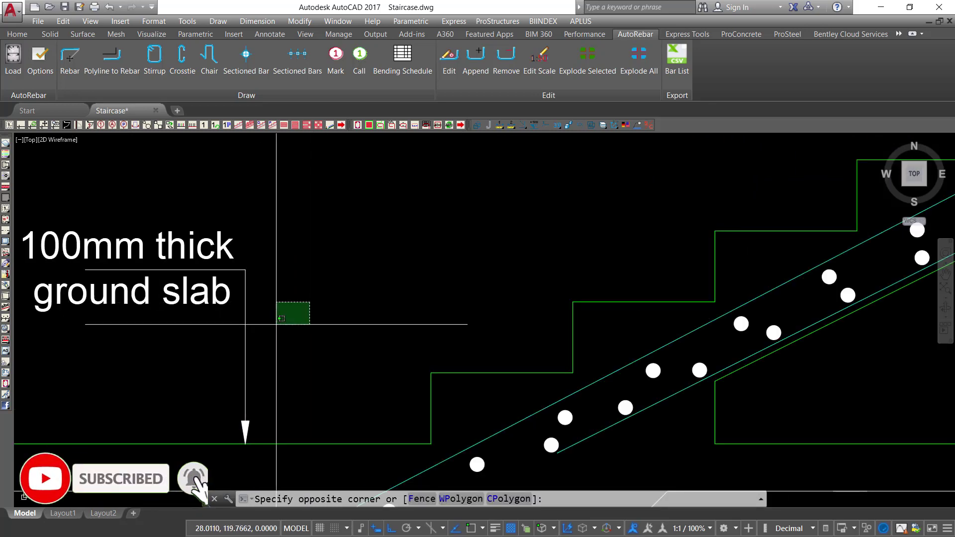
pyautogui.click(232, 357)
pyautogui.rightClick(302, 241)
pyautogui.click(374, 344)
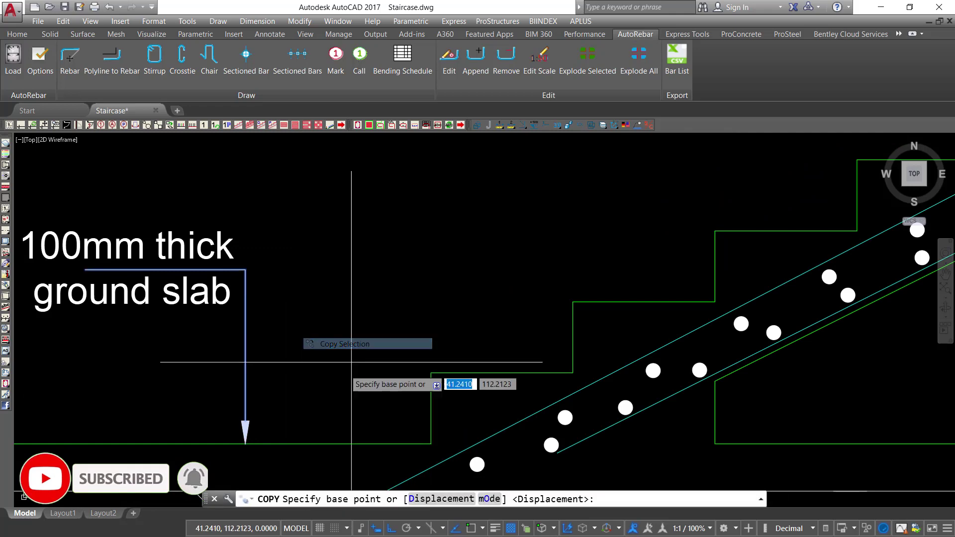
pyautogui.click(245, 444)
pyautogui.scroll(-4, 279, 309)
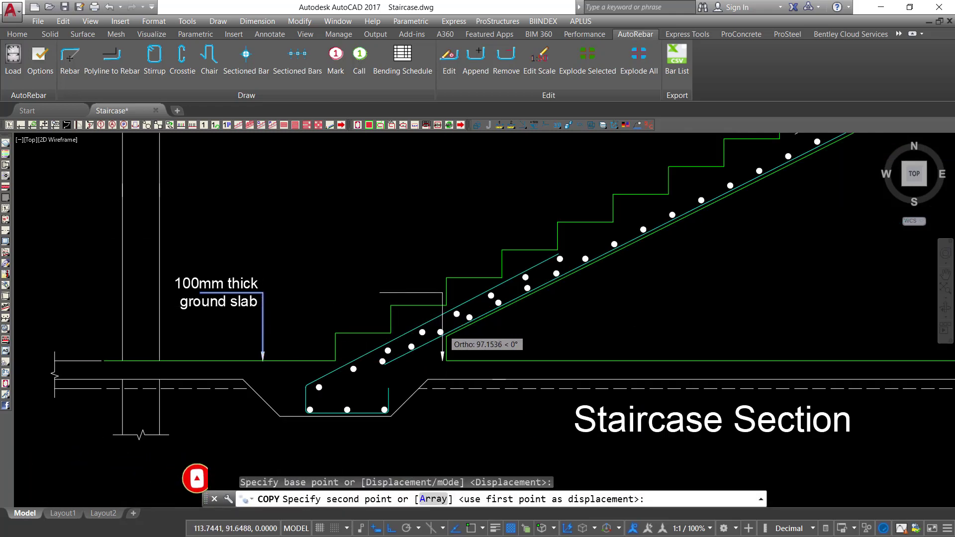
pyautogui.scroll(2, 440, 328)
pyautogui.click(392, 528)
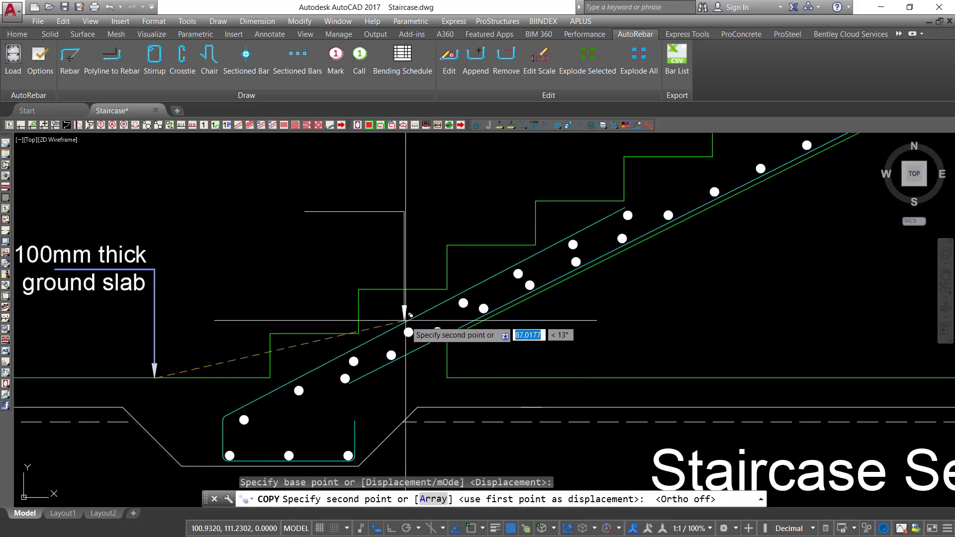
pyautogui.scroll(5, 356, 355)
pyautogui.scroll(-4, 355, 355)
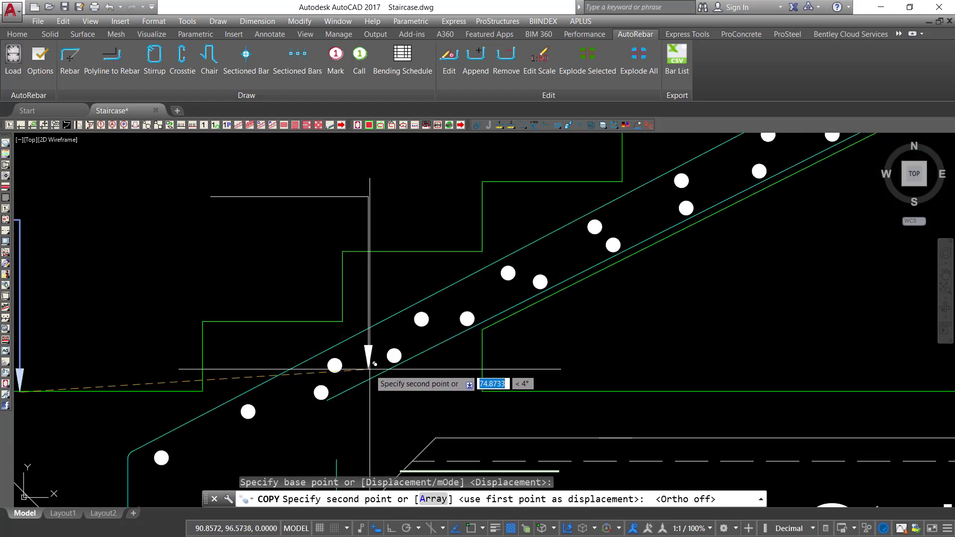
pyautogui.click(421, 311)
pyautogui.press('Return')
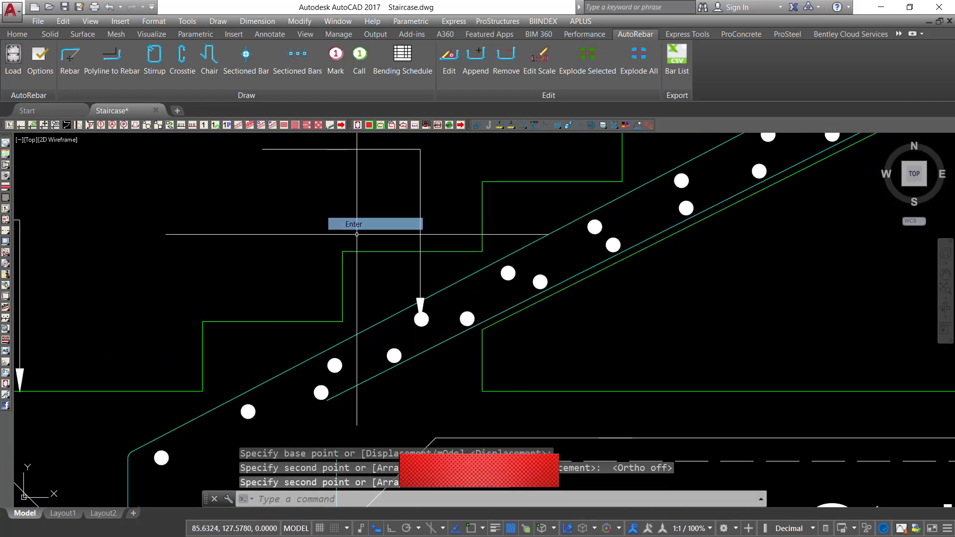
# Rotate the copied leader counterclockwise about its arrow tip until its arrow line is perpendicular to the flight.
pyautogui.click(436, 150)
pyautogui.click(311, 197)
pyautogui.rightClick(300, 206)
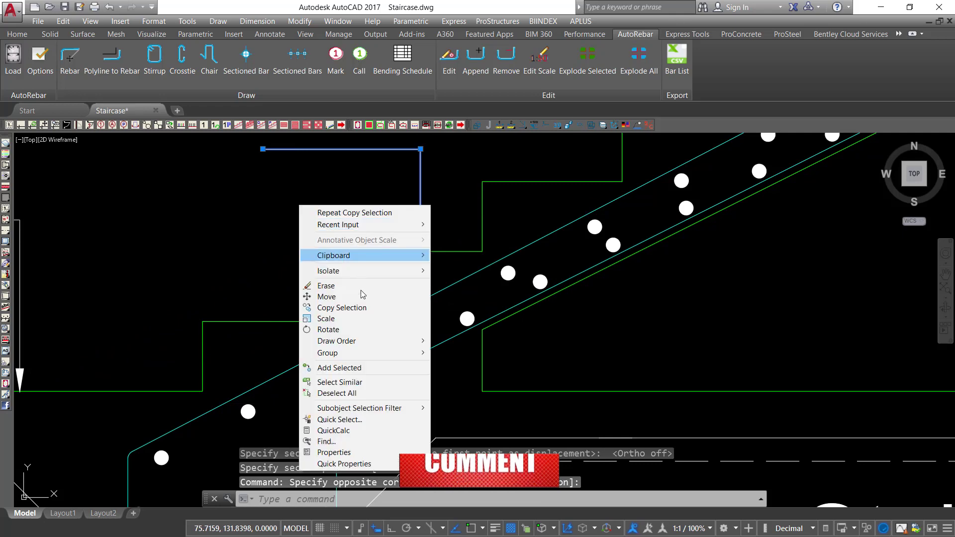
pyautogui.click(345, 330)
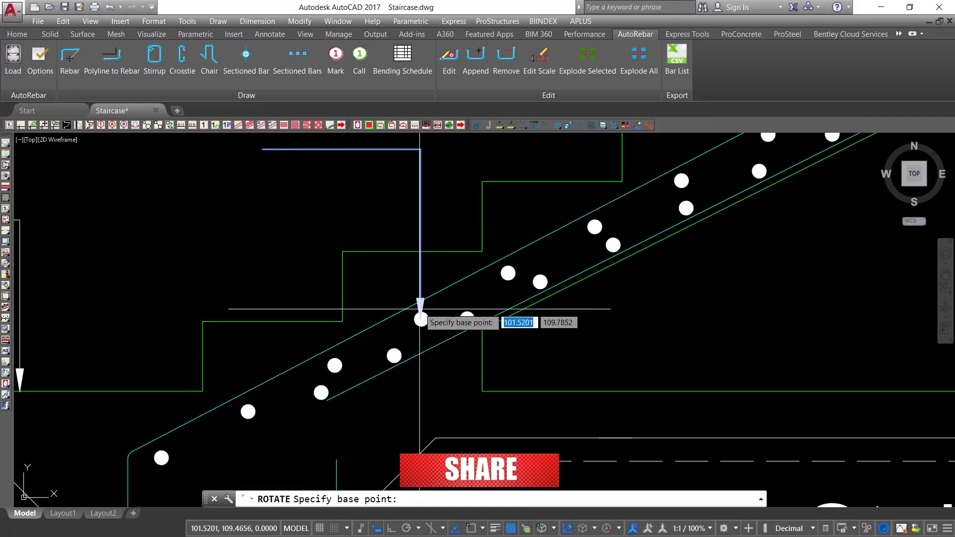
pyautogui.click(421, 312)
pyautogui.press('Return')
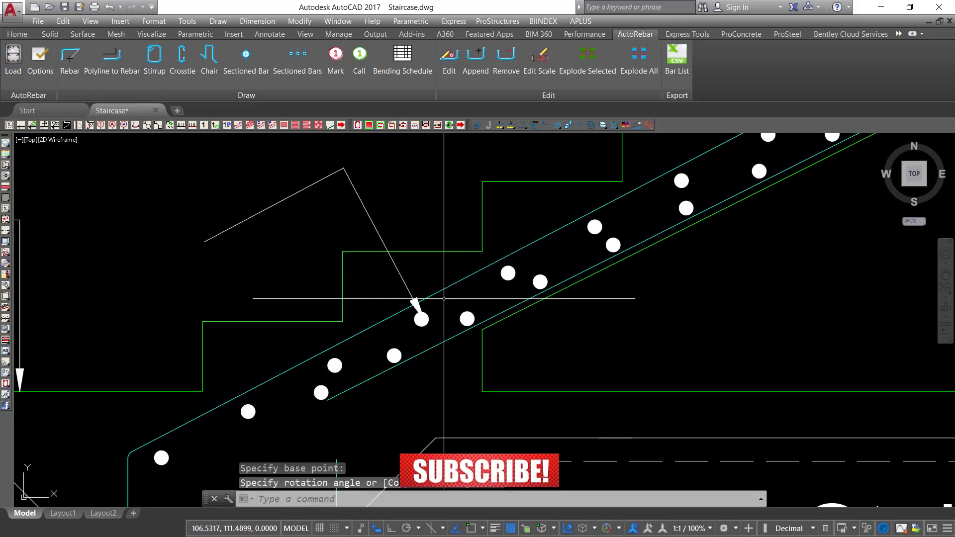
# Stretch the free end of the rotated leader's shoulder upward so the shoulder is horizontal.
pyautogui.scroll(-2, 437, 298)
pyautogui.scroll(4, 314, 220)
pyautogui.click(401, 258)
pyautogui.click(354, 235)
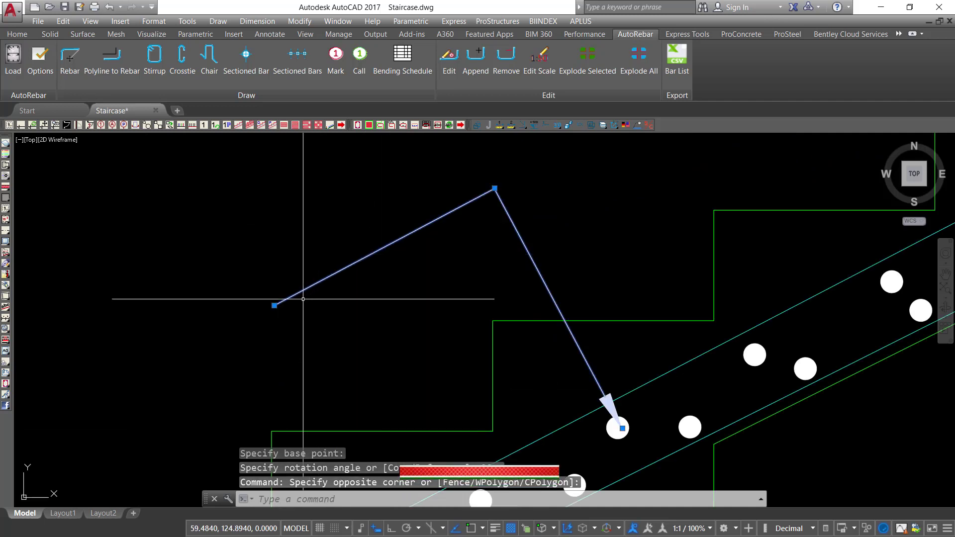
pyautogui.click(274, 306)
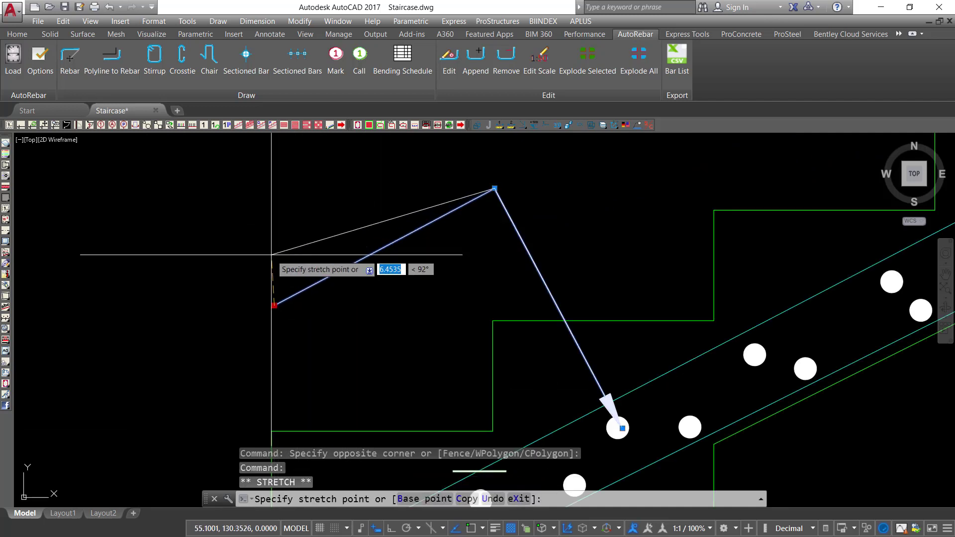
pyautogui.click(282, 189)
pyautogui.scroll(-2, 359, 276)
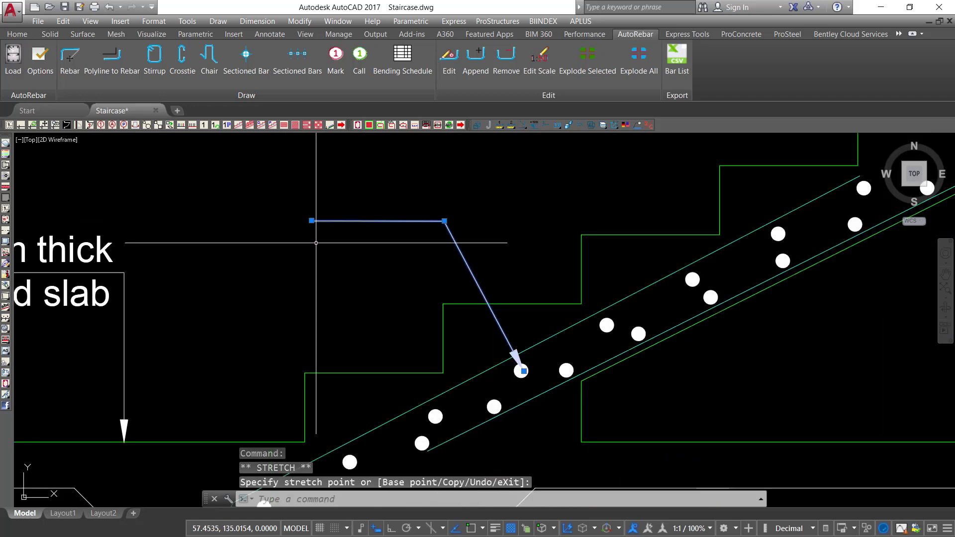
pyautogui.press('Escape')
pyautogui.press('Escape')
pyautogui.press('Escape')
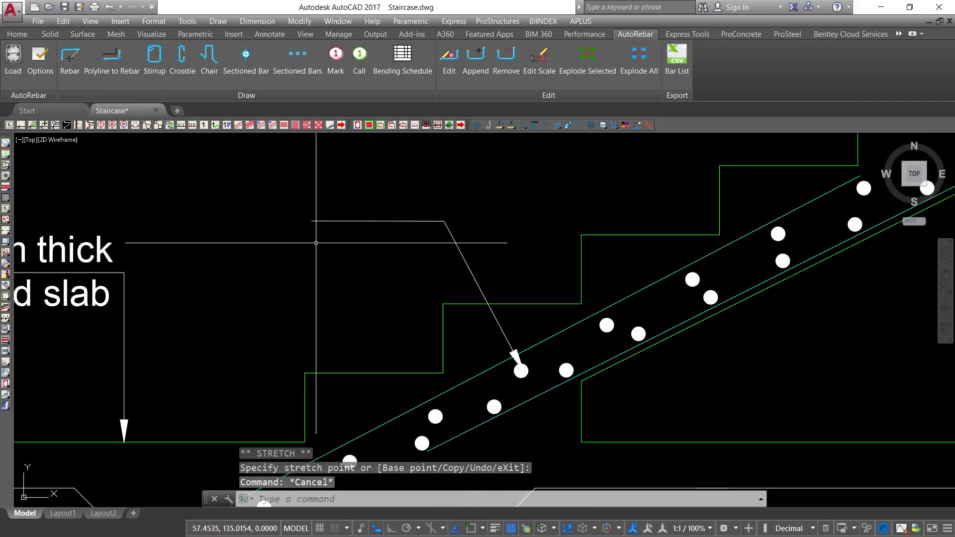
# Copy the "100mm thick ground slab" note onto the sloping leader, placing its two lines around the shoulder.
pyautogui.scroll(-2, 463, 292)
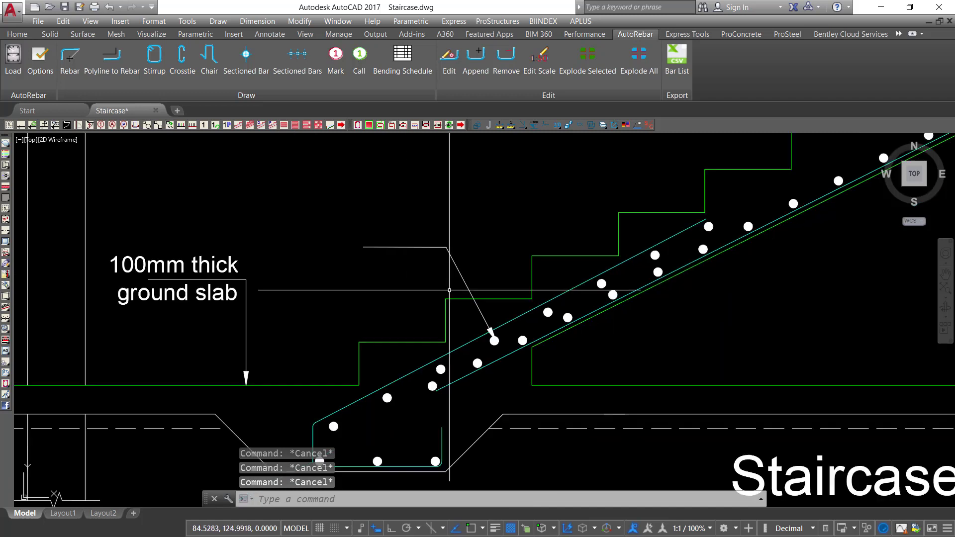
pyautogui.scroll(2, 257, 274)
pyautogui.click(217, 228)
pyautogui.click(174, 251)
pyautogui.rightClick(190, 241)
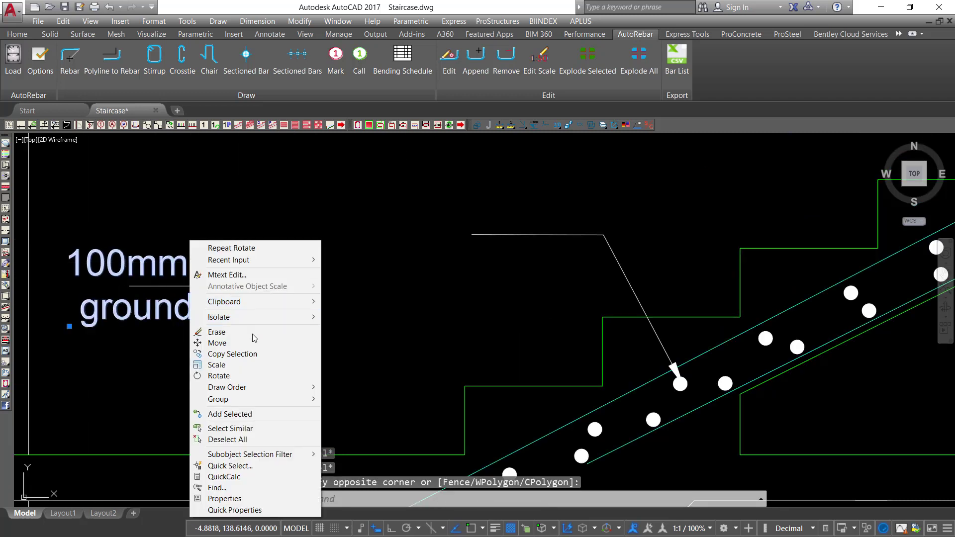
pyautogui.click(245, 358)
pyautogui.click(138, 273)
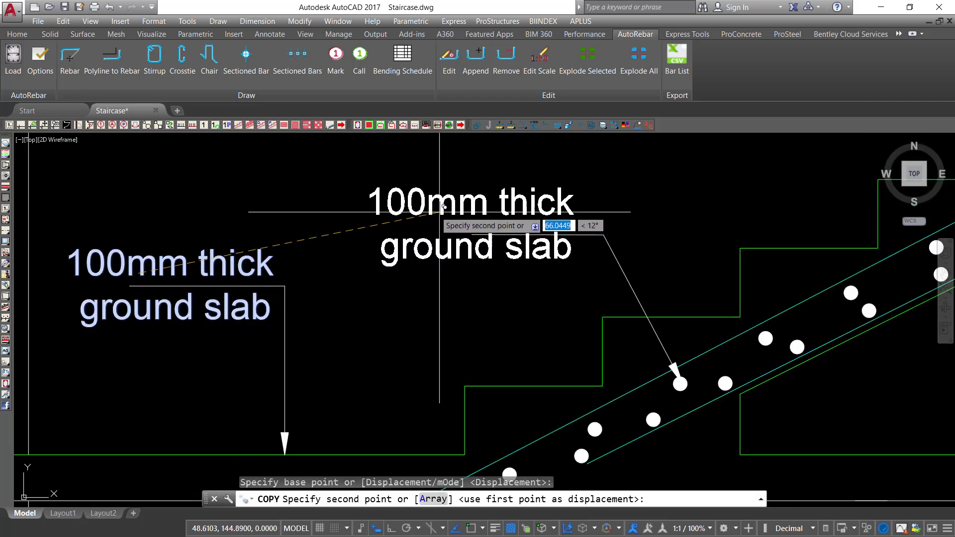
pyautogui.click(463, 213)
pyautogui.rightClick(434, 181)
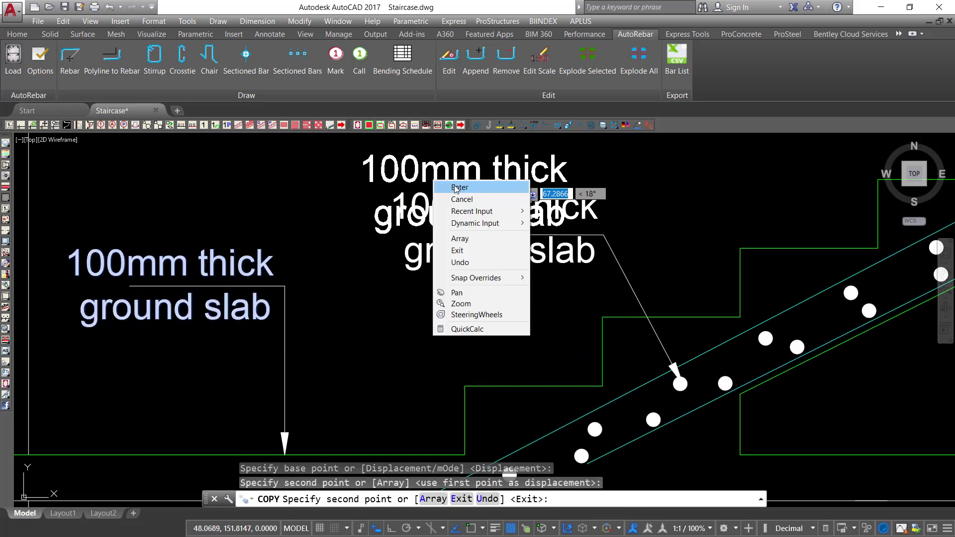
pyautogui.click(459, 188)
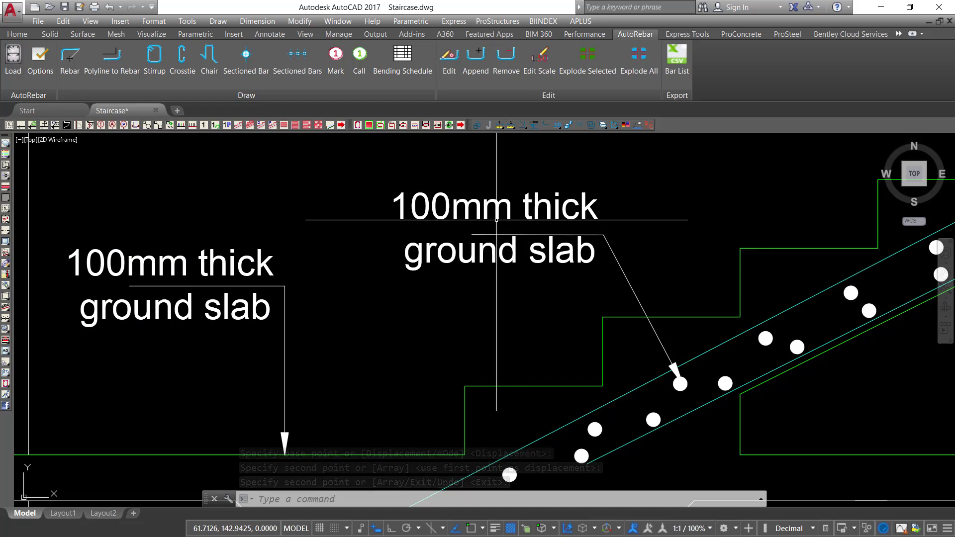
pyautogui.doubleClick(481, 209)
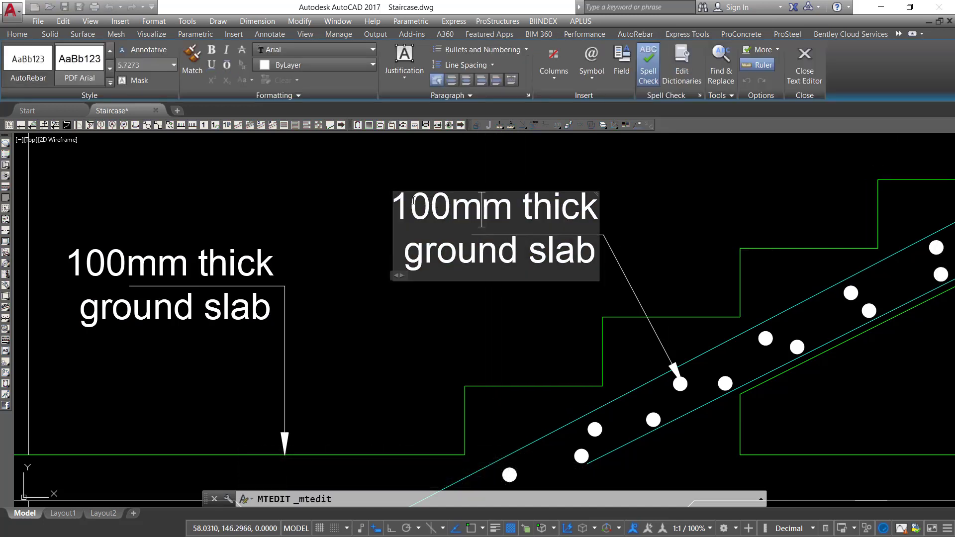
pyautogui.hotkey('ctrl', 'a')
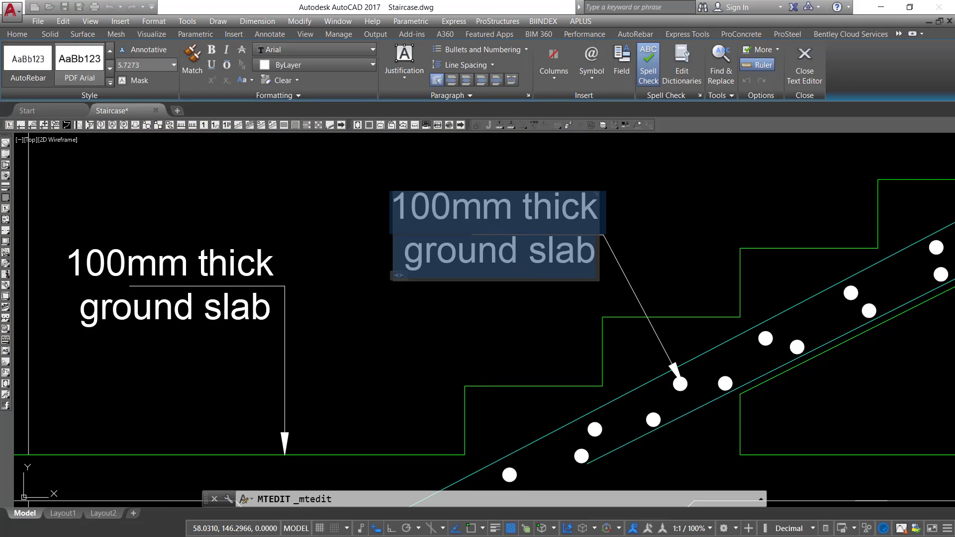
pyautogui.write('y')
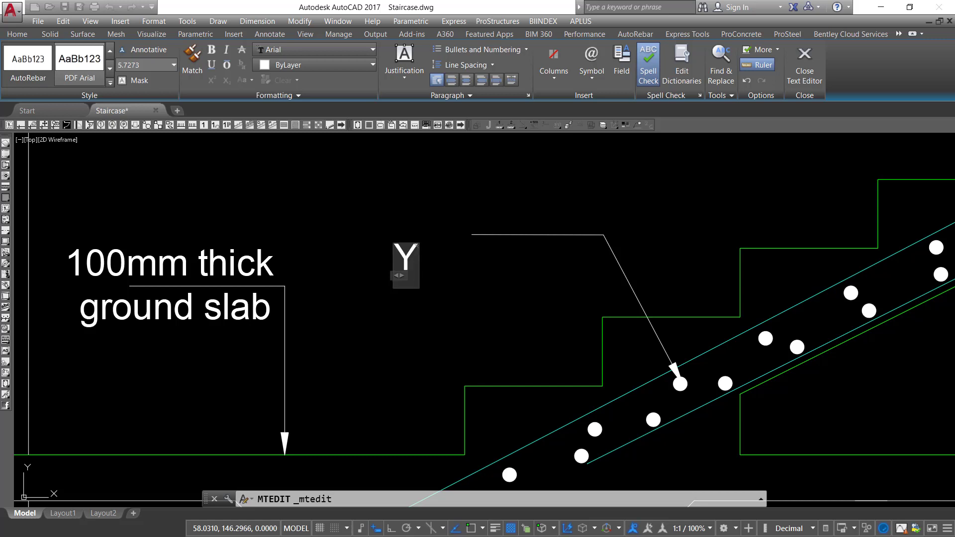
pyautogui.write('12')
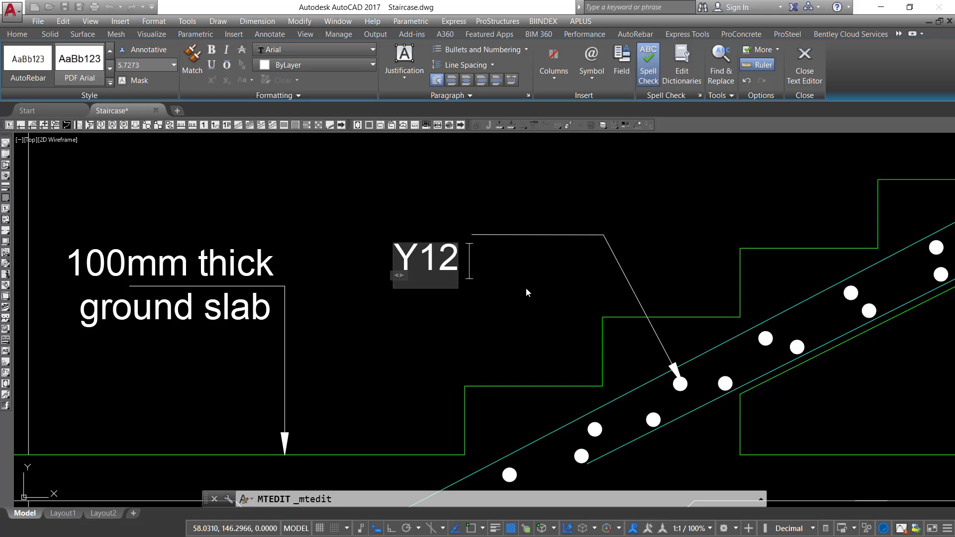
pyautogui.write('@')
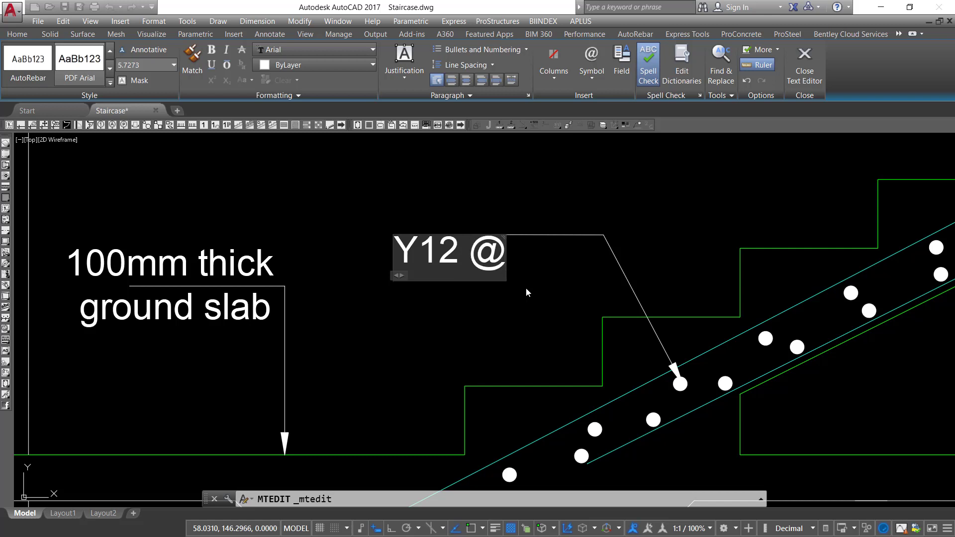
pyautogui.write('150MM')
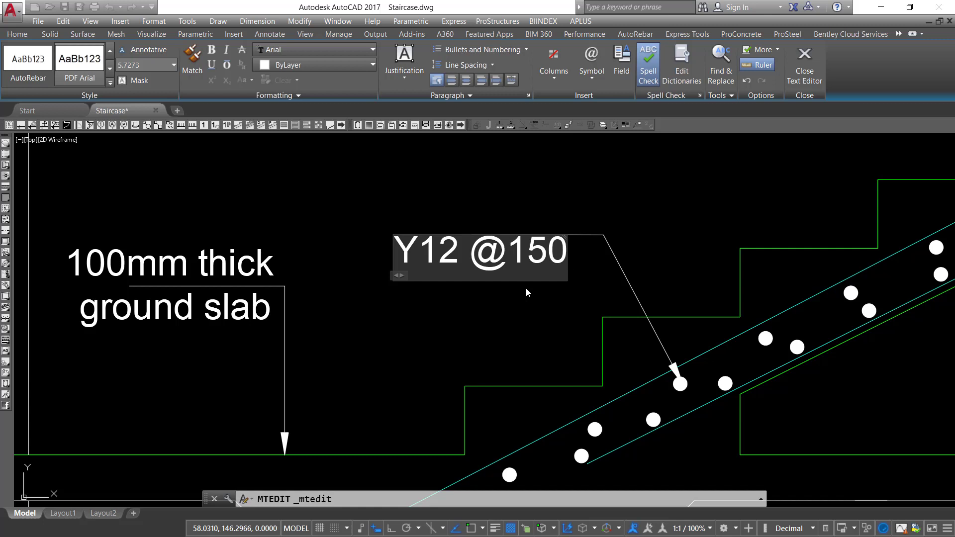
pyautogui.press('BackSpace')
pyautogui.press('BackSpace')
pyautogui.write('mm')
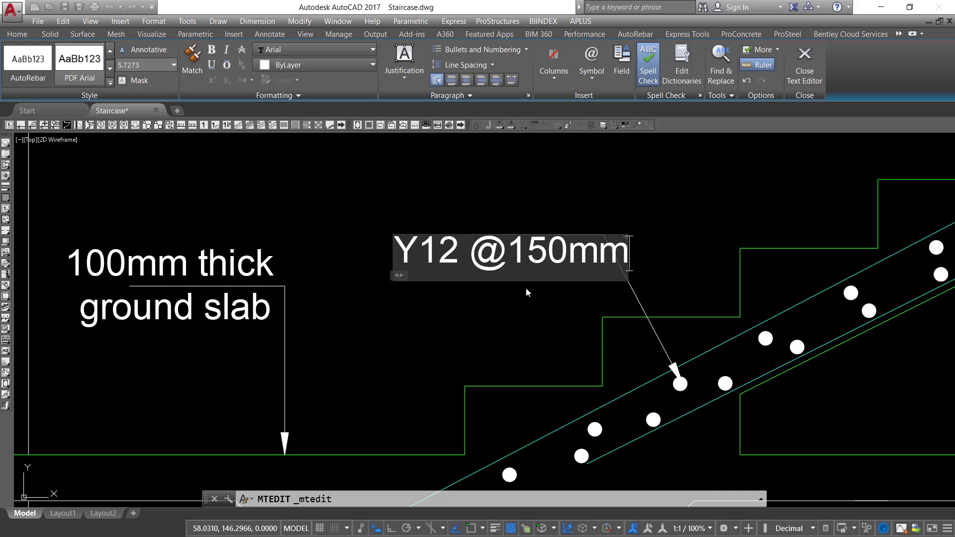
pyautogui.write(' c')
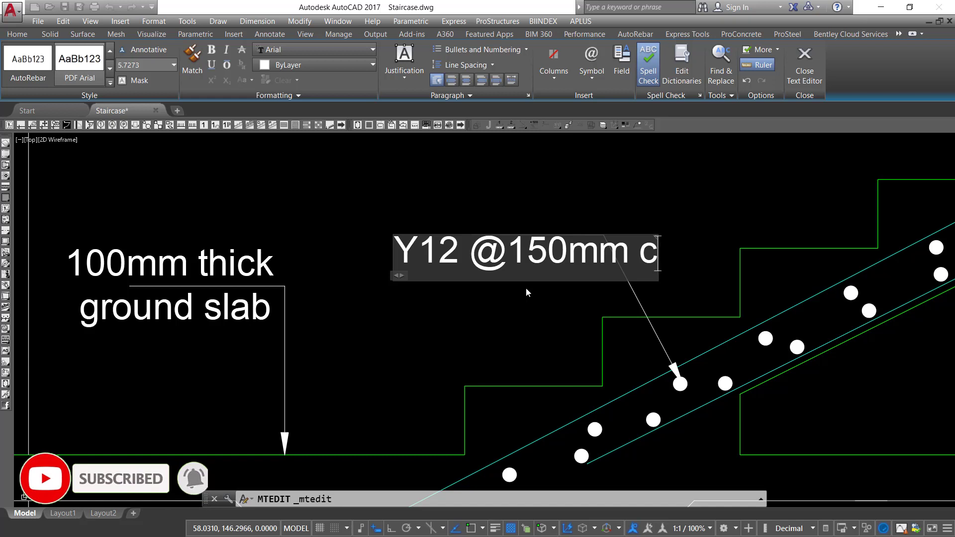
pyautogui.write('/c')
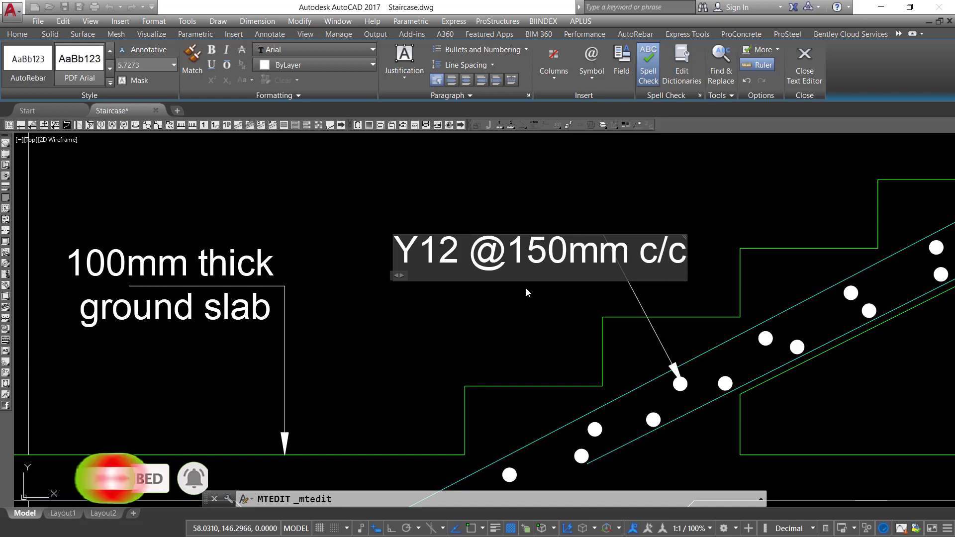
pyautogui.click(570, 193)
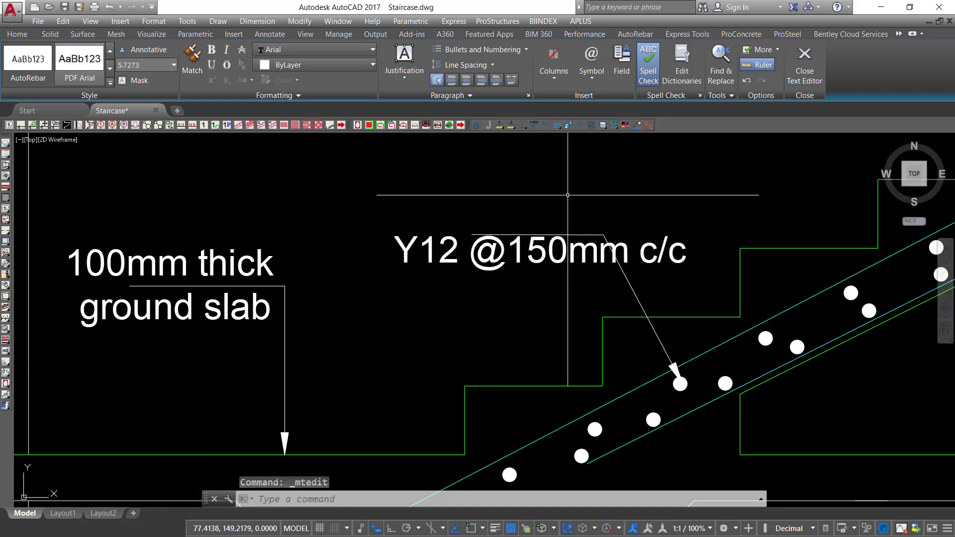
# Break the Y12 note after the @ sign so that "150mm c/c" stands on a second line.
pyautogui.doubleClick(543, 254)
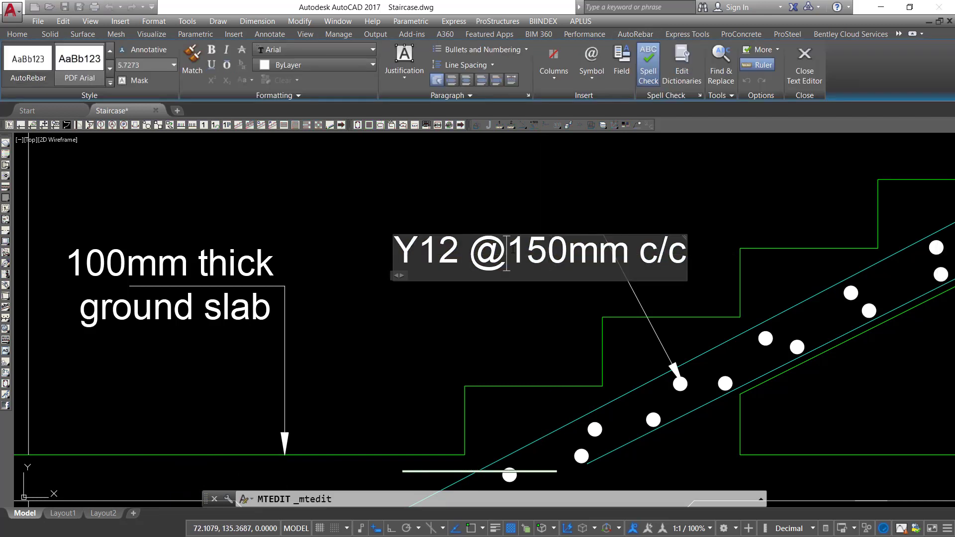
pyautogui.press('Return')
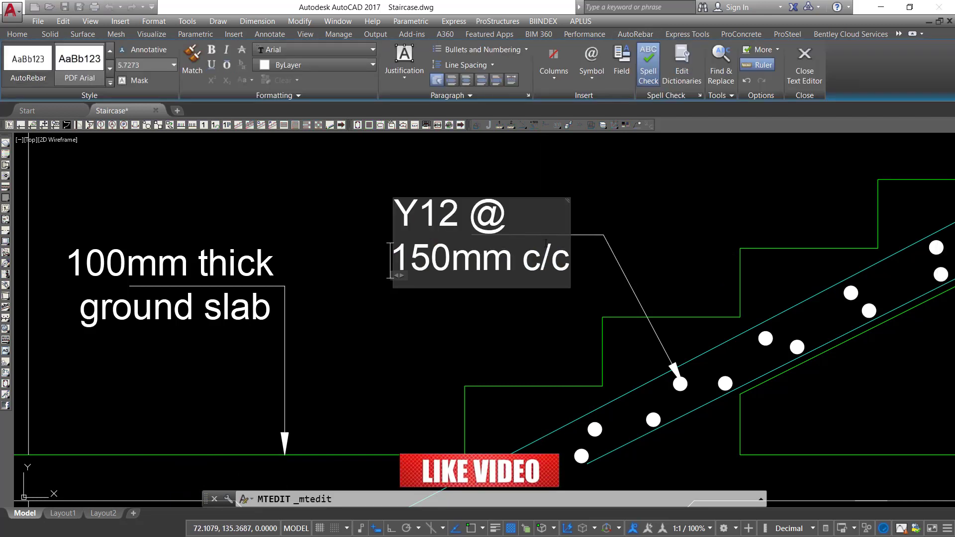
pyautogui.click(696, 194)
# Move the two-line Y12 note sideways toward the leader's bend so its lines sit above and below the shoulder.
pyautogui.click(473, 193)
pyautogui.click(407, 213)
pyautogui.rightClick(407, 213)
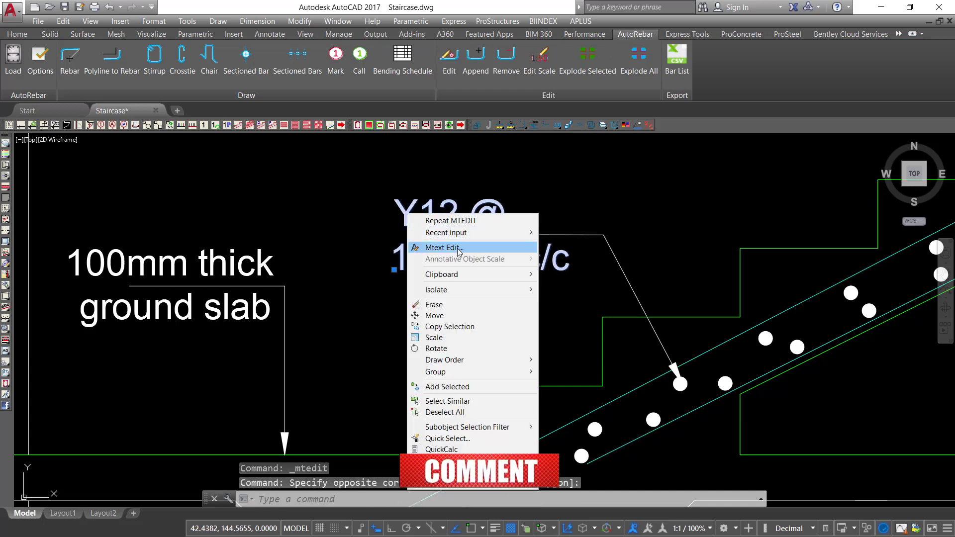
pyautogui.click(434, 315)
pyautogui.click(676, 195)
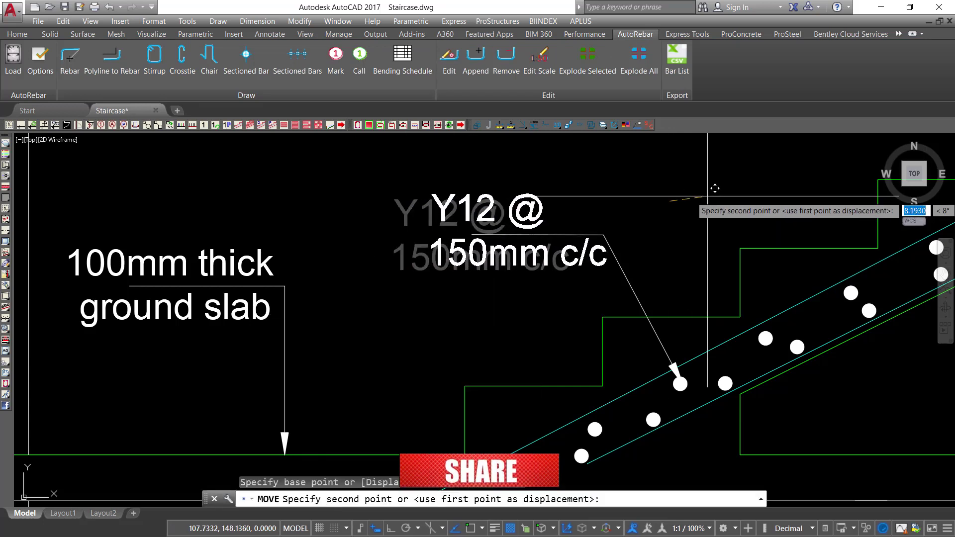
pyautogui.click(716, 190)
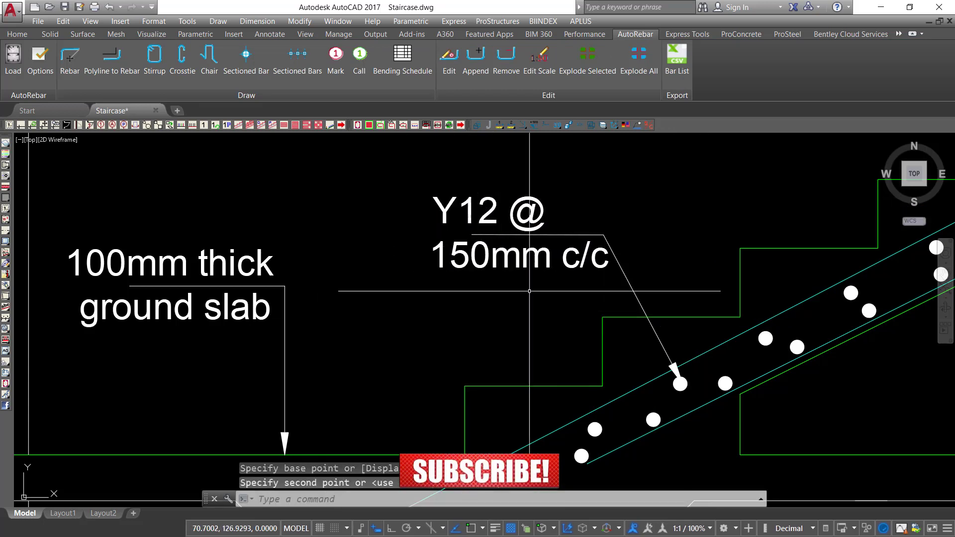
# Change the sloping leader's arrowhead to Dot blank.
pyautogui.scroll(-2, 529, 291)
pyautogui.scroll(4, 529, 291)
pyautogui.click(527, 272)
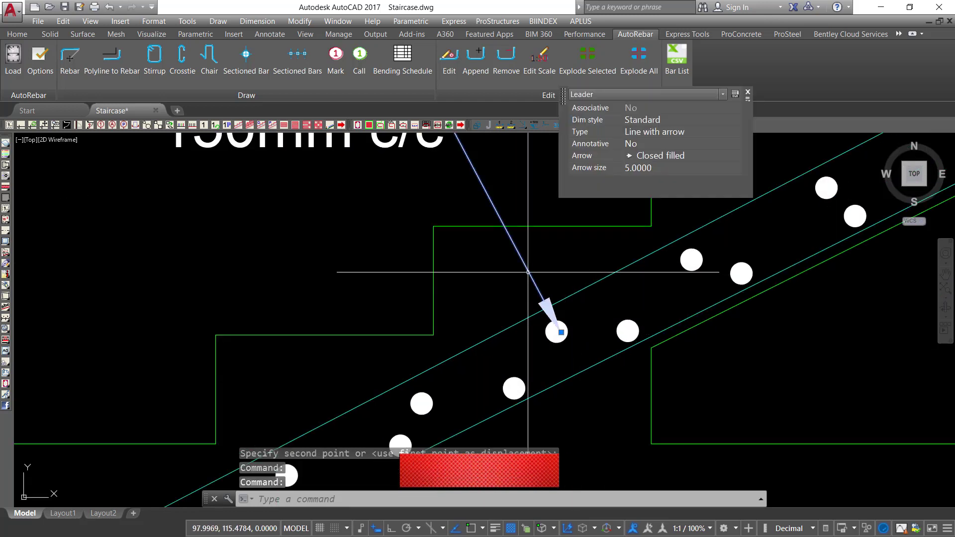
pyautogui.click(672, 158)
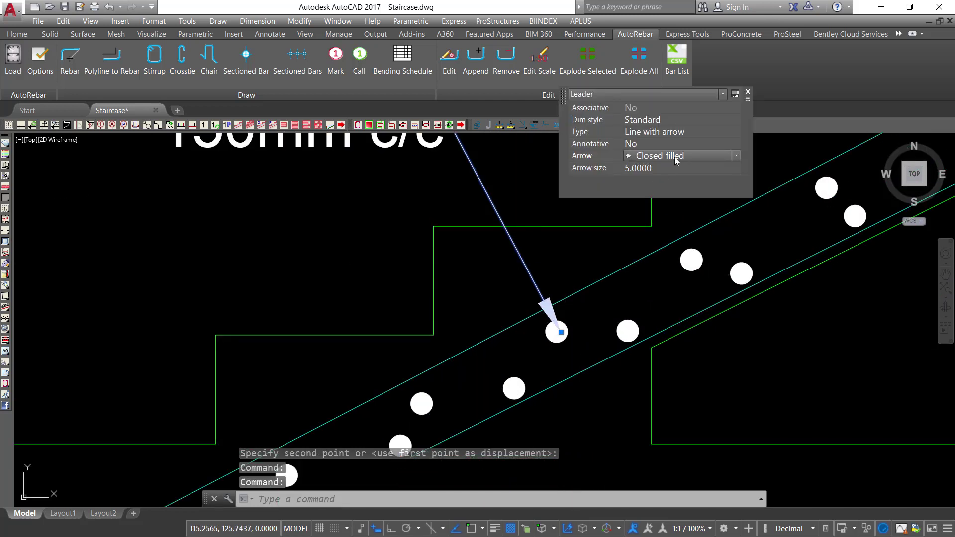
pyautogui.click(677, 158)
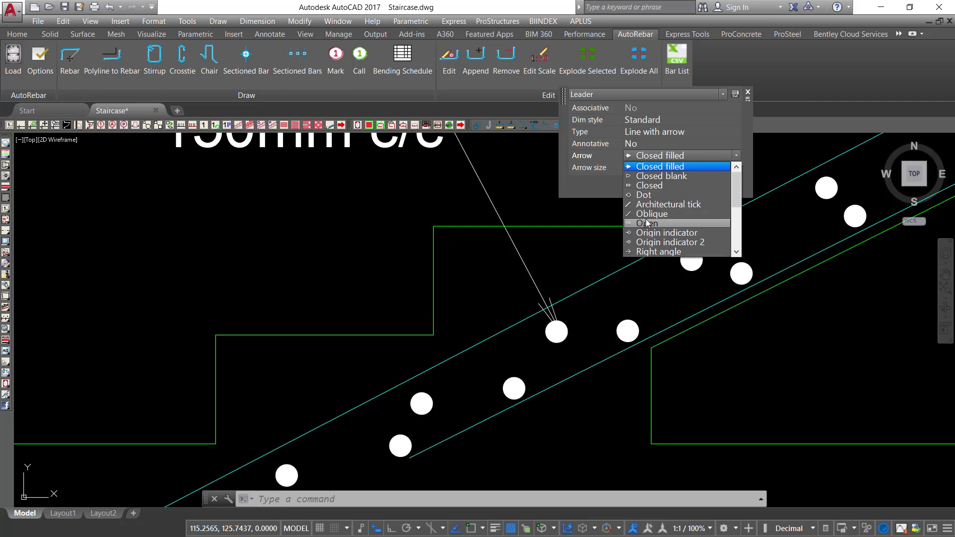
pyautogui.scroll(-3, 645, 219)
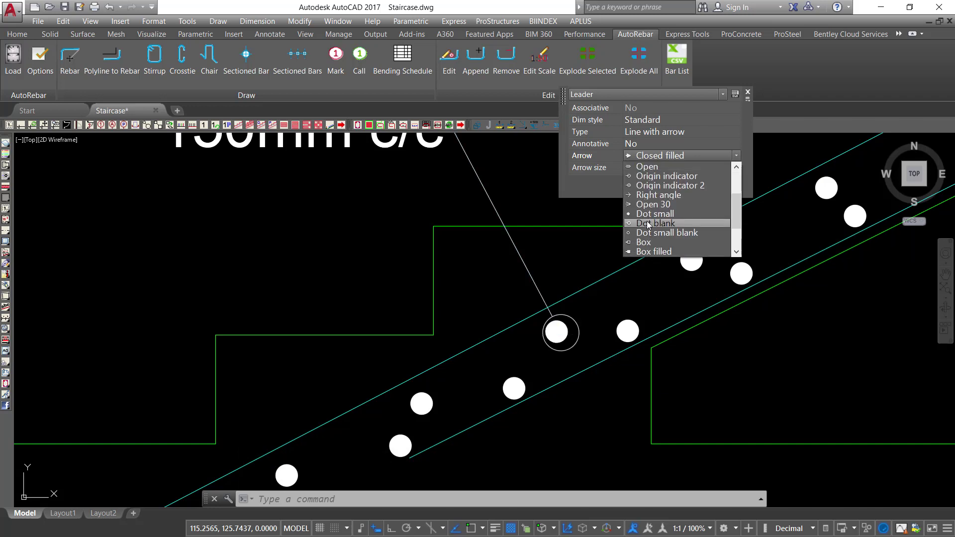
pyautogui.click(646, 223)
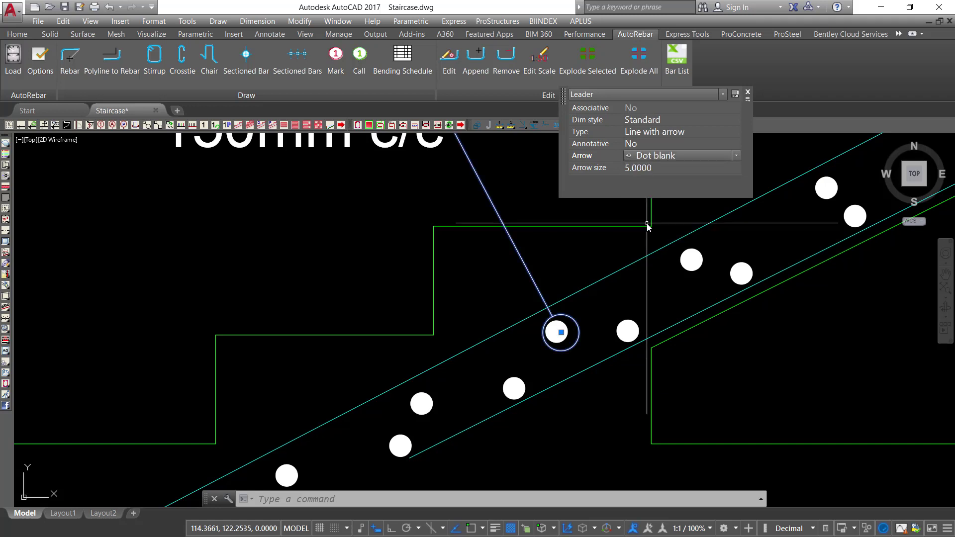
pyautogui.click(748, 93)
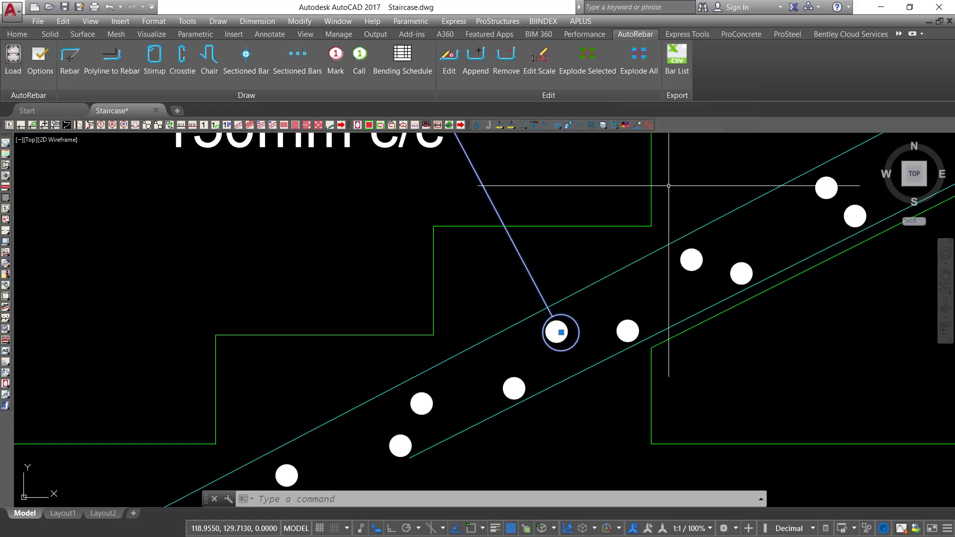
# Move the sloping leader slightly so its circle is centred around the sectional bar beneath the second tread.
pyautogui.scroll(-3, 587, 288)
pyautogui.scroll(3, 586, 287)
pyautogui.scroll(2, 587, 287)
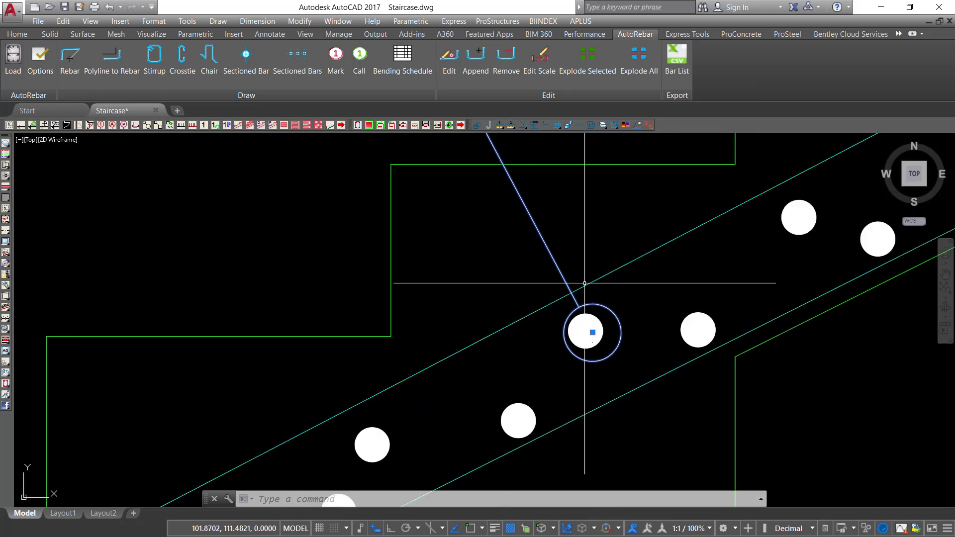
pyautogui.rightClick(570, 212)
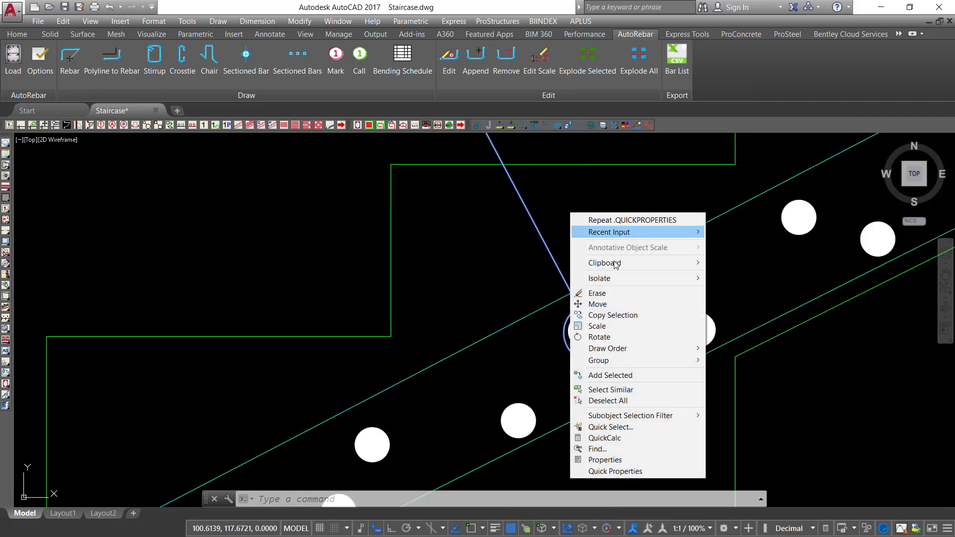
pyautogui.click(611, 305)
pyautogui.click(639, 289)
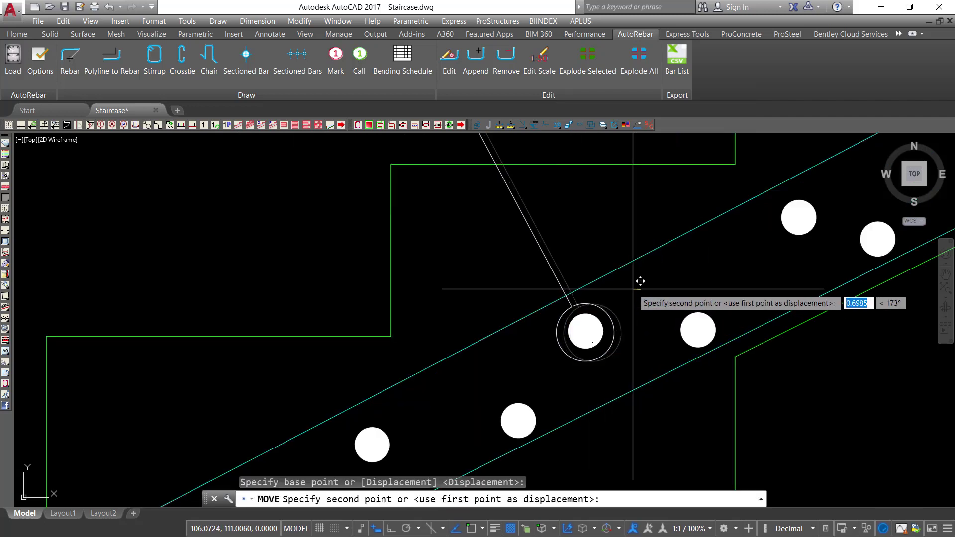
pyautogui.click(638, 283)
# Copy the circle-ended leader up the flight so its circle rings the upper longitudinal bar beneath the fourth tread.
pyautogui.scroll(-4, 602, 292)
pyautogui.scroll(-5, 602, 291)
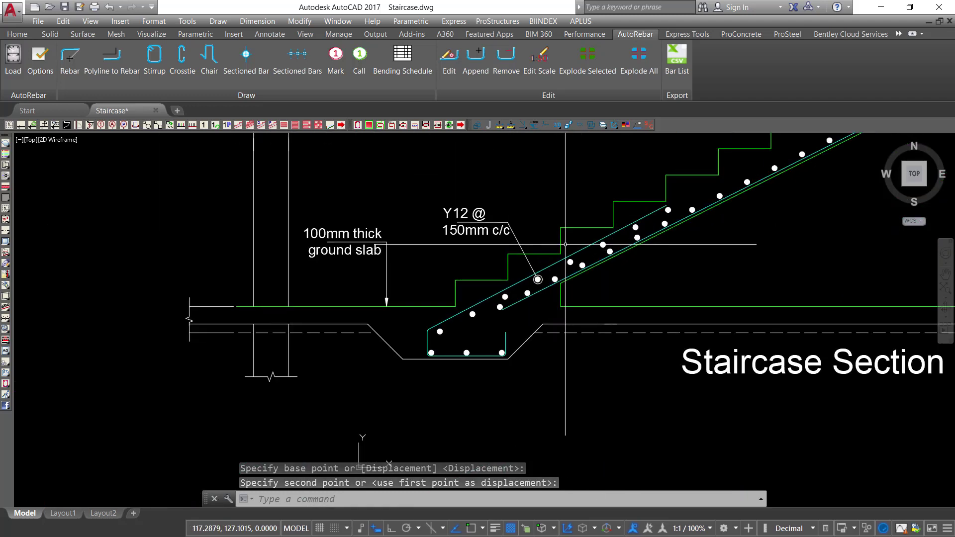
pyautogui.scroll(4, 522, 238)
pyautogui.click(515, 239)
pyautogui.click(506, 244)
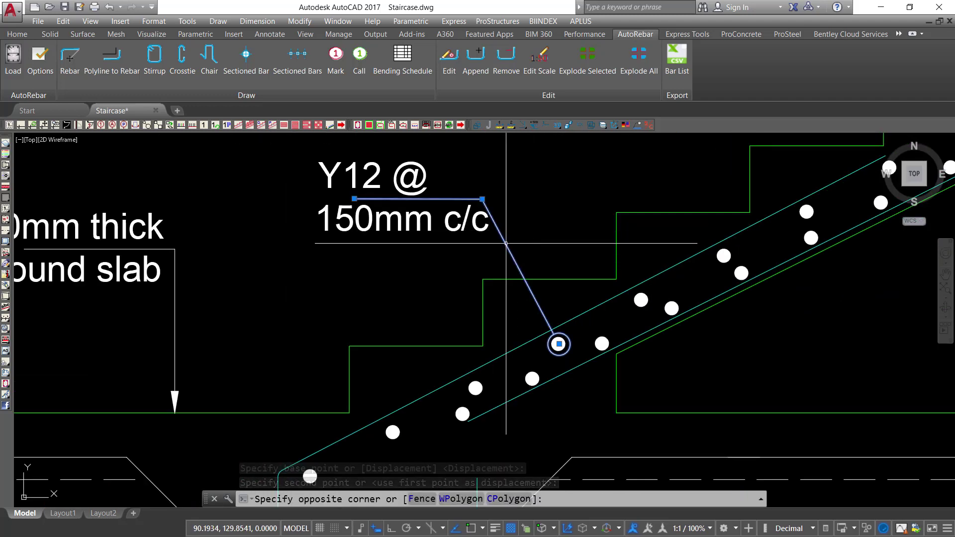
pyautogui.rightClick(527, 192)
pyautogui.click(580, 295)
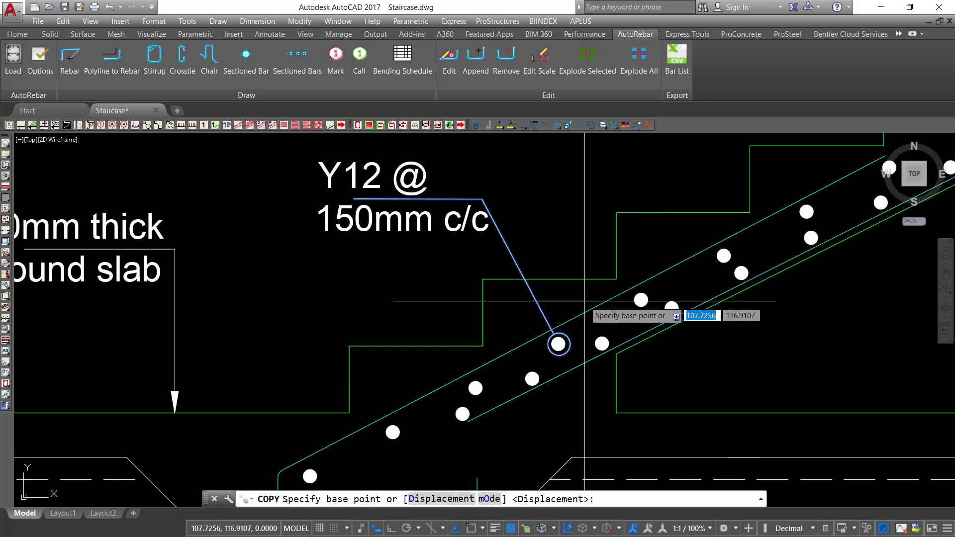
pyautogui.click(558, 341)
pyautogui.scroll(-5, 592, 277)
pyautogui.scroll(5, 620, 254)
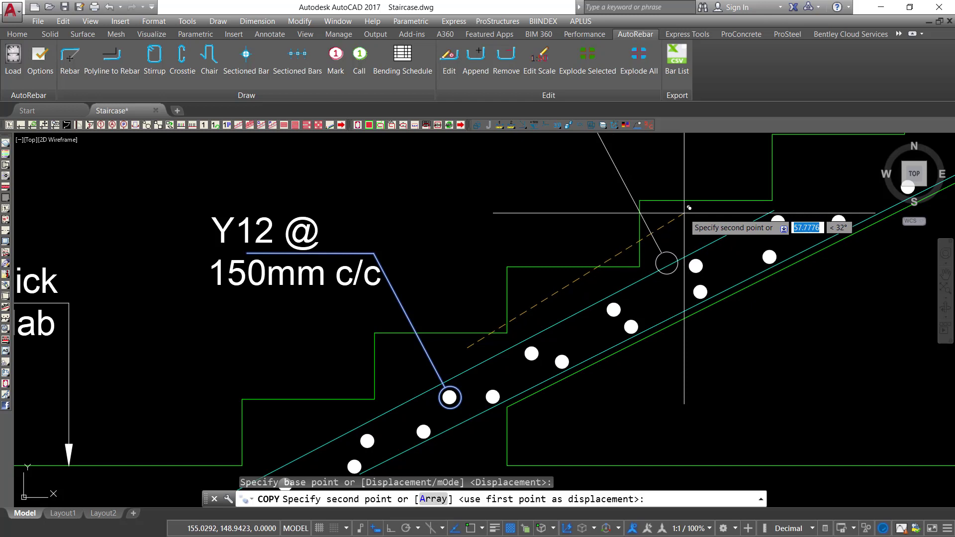
pyautogui.click(600, 217)
pyautogui.rightClick(601, 218)
pyautogui.click(625, 225)
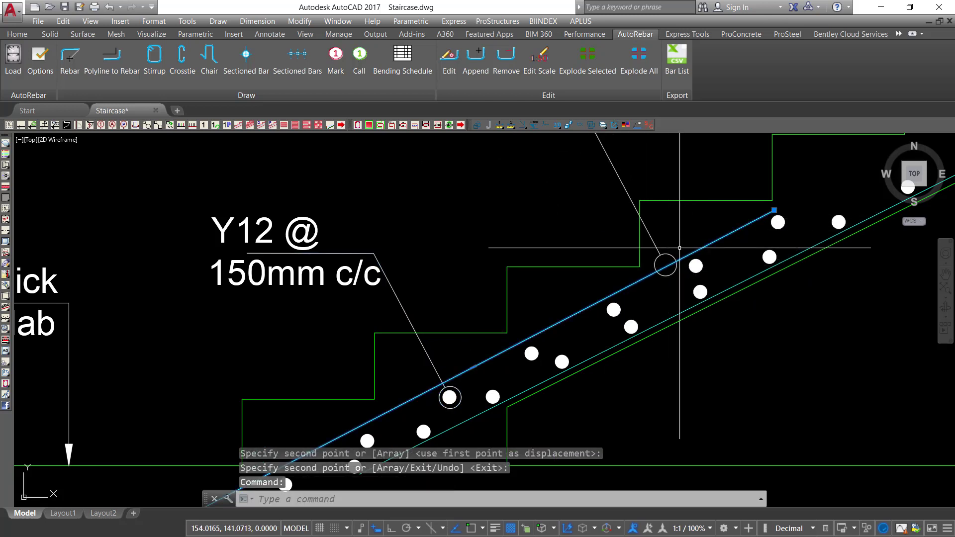
pyautogui.press('Escape')
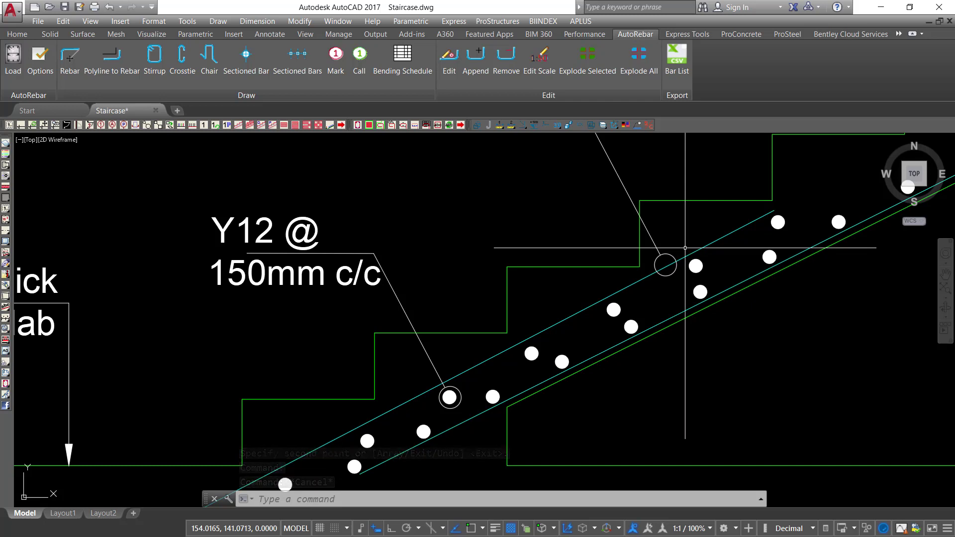
# Copy the "Y12 @ 150mm c/c" note onto the upper leader, from shoulder end to shoulder end with object snap on.
pyautogui.scroll(-4, 529, 288)
pyautogui.scroll(2, 553, 227)
pyautogui.click(376, 267)
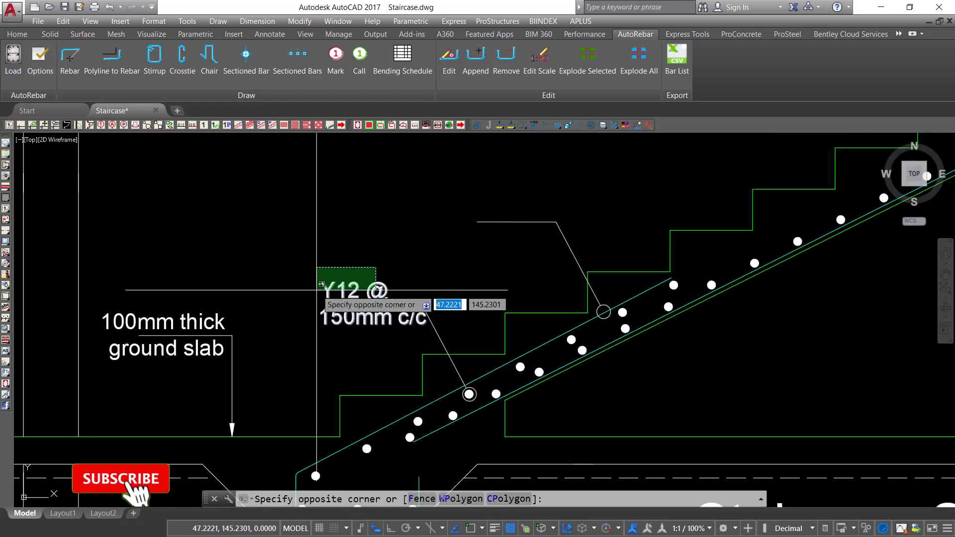
pyautogui.click(315, 291)
pyautogui.rightClick(343, 254)
pyautogui.click(398, 368)
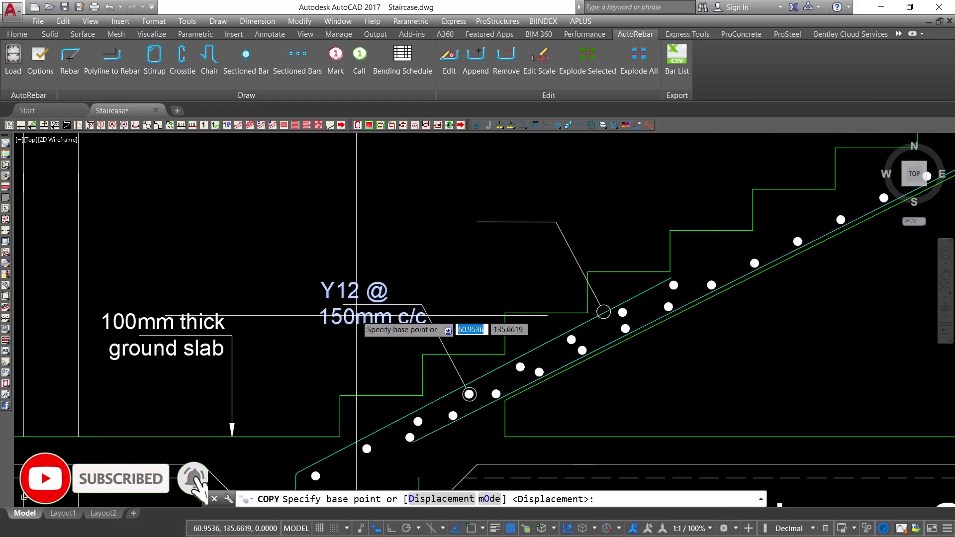
pyautogui.click(473, 529)
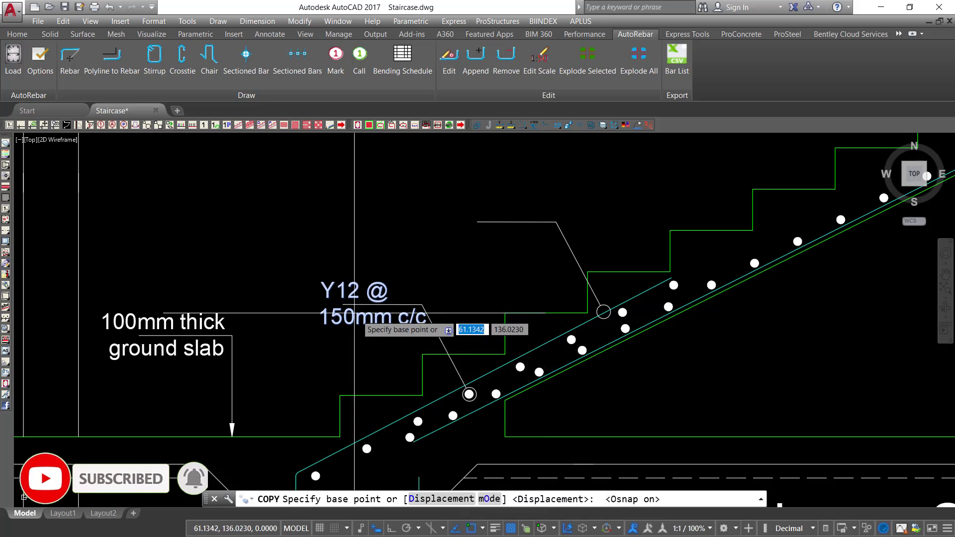
pyautogui.click(343, 304)
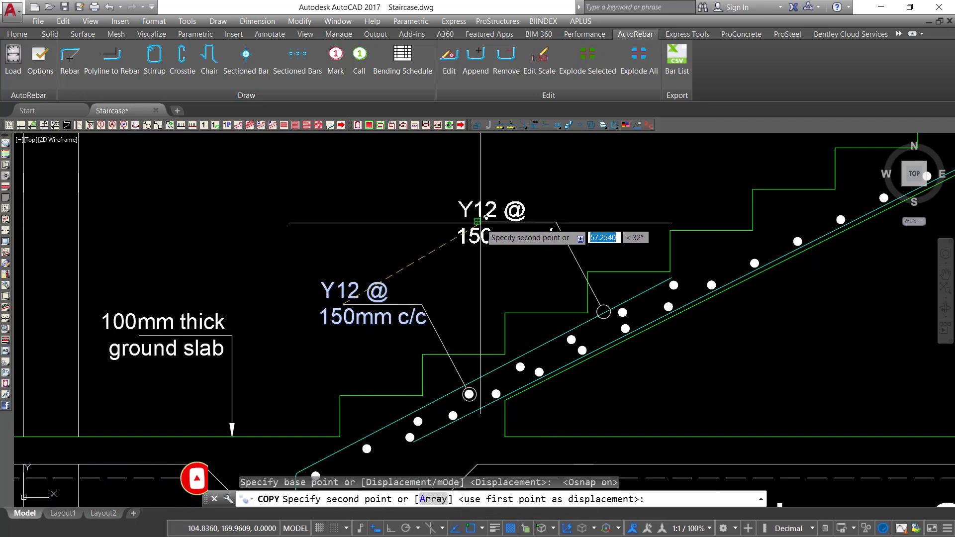
pyautogui.click(477, 221)
pyautogui.rightClick(612, 196)
pyautogui.click(628, 202)
pyautogui.scroll(4, 491, 208)
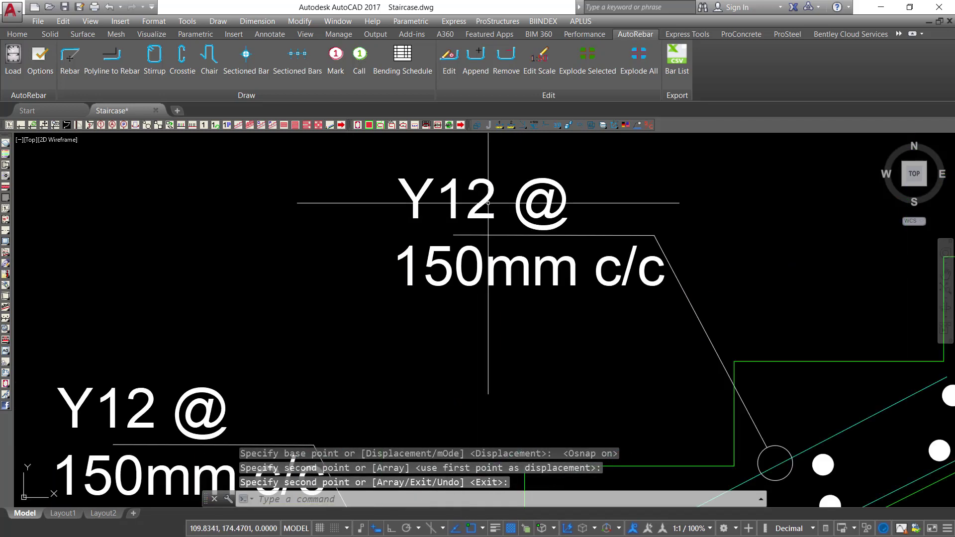
# Change the copied note on the longitudinal bar's leader to read "Y16 @ 2000mm c/c".
pyautogui.doubleClick(489, 196)
pyautogui.moveTo(484, 196); pyautogui.dragTo(481, 199)
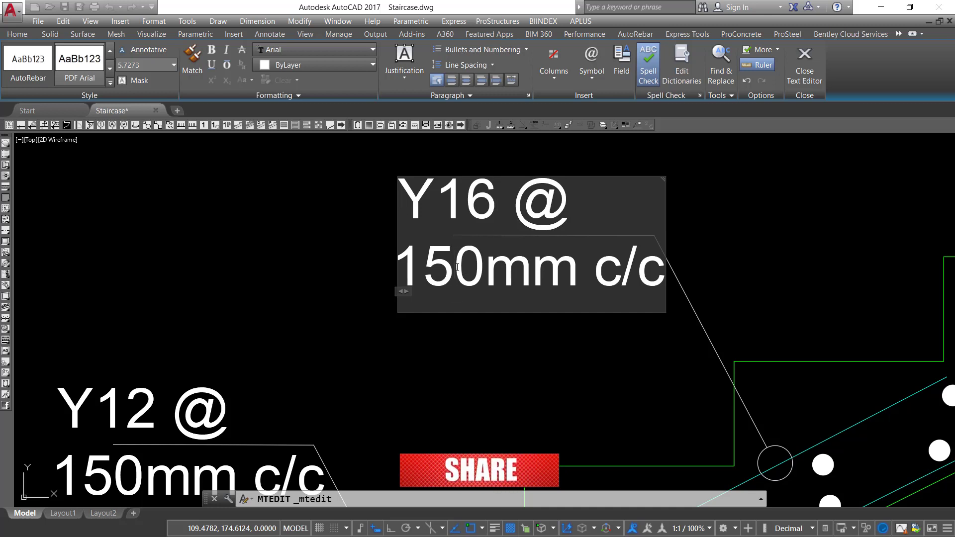
pyautogui.press('BackSpace')
pyautogui.press('BackSpace')
pyautogui.write('200')
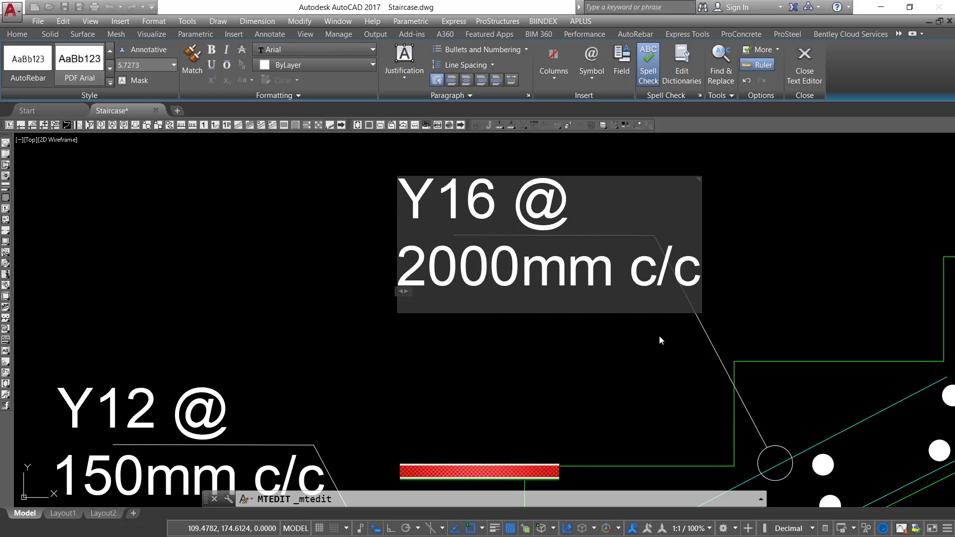
pyautogui.click(510, 405)
pyautogui.scroll(-4, 660, 376)
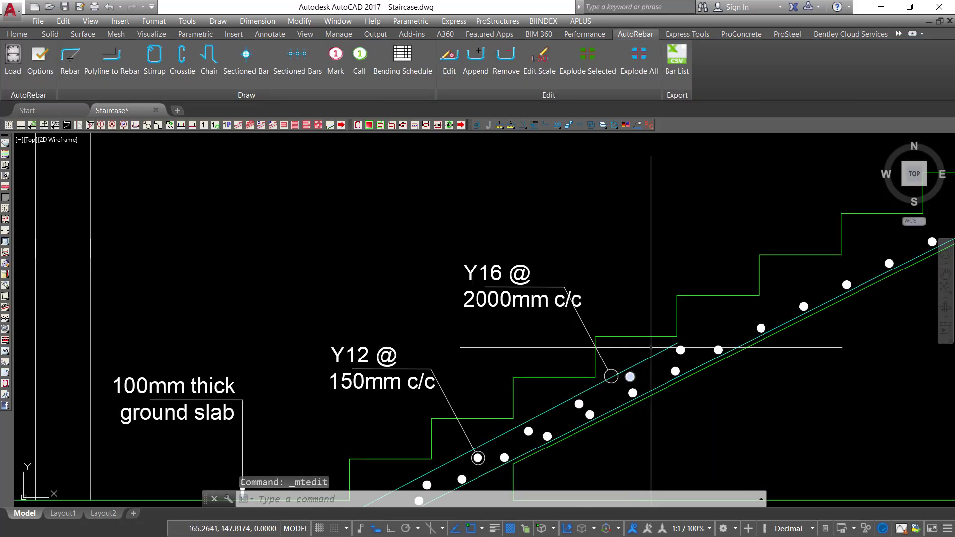
# Copy the Y16 note's leader up the flight with object snap off, so its circle rings the sectional bar beneath the seventh tread.
pyautogui.moveTo(633, 335); pyautogui.dragTo(552, 345, button='middle')
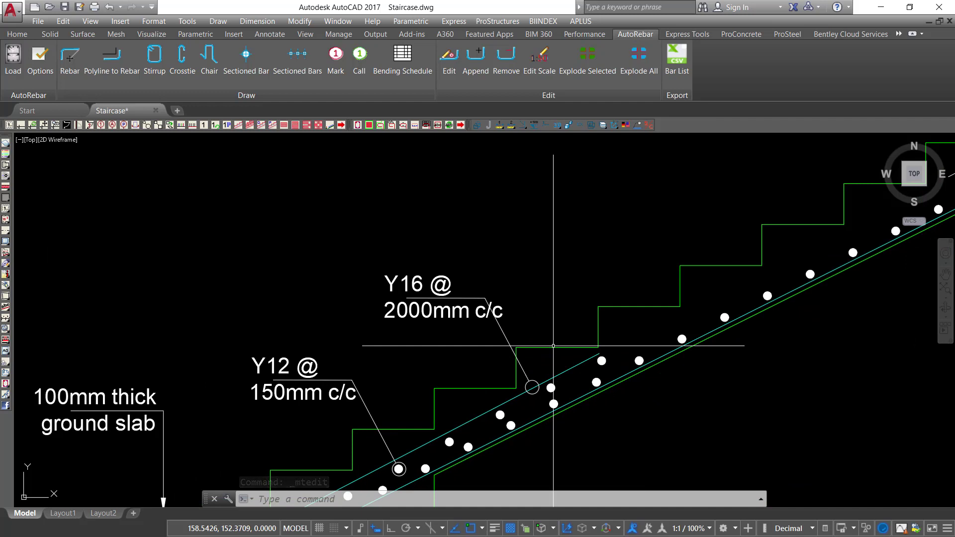
pyautogui.scroll(-3, 553, 345)
pyautogui.scroll(4, 536, 242)
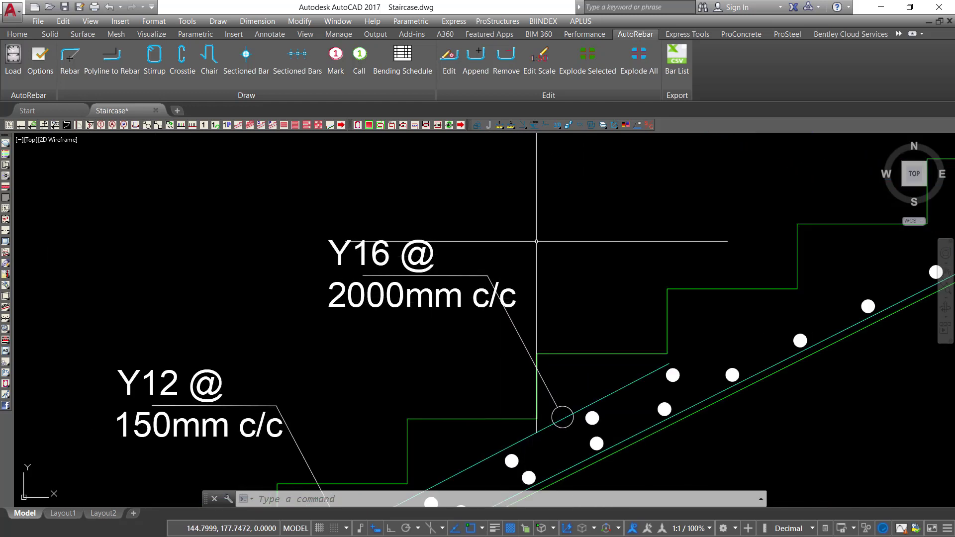
pyautogui.click(508, 241)
pyautogui.click(509, 243)
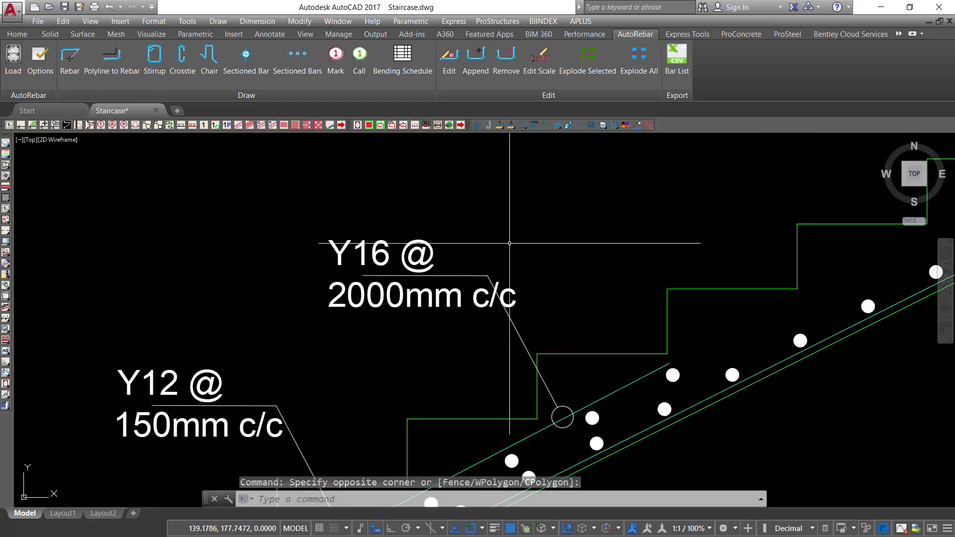
pyautogui.click(482, 257)
pyautogui.click(463, 279)
pyautogui.rightClick(500, 239)
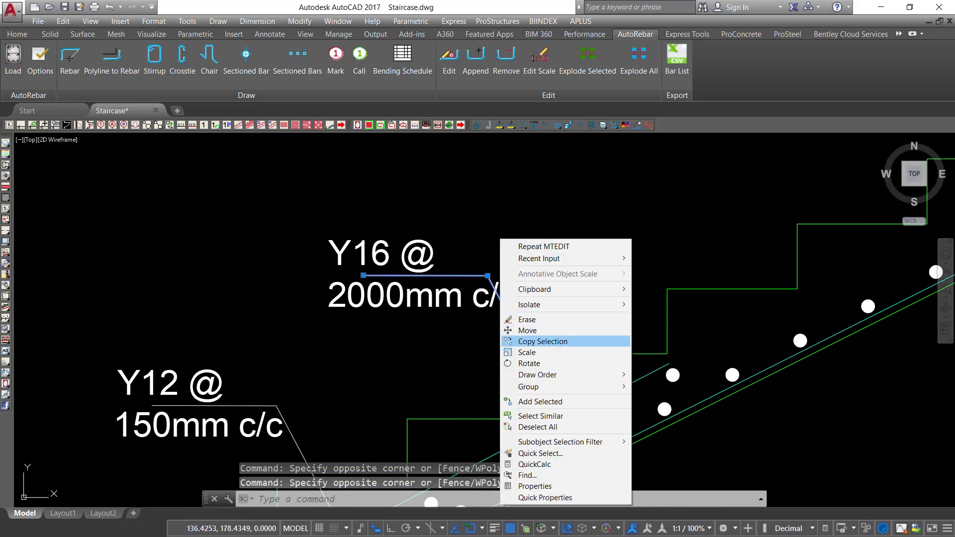
pyautogui.click(542, 341)
pyautogui.scroll(4, 558, 412)
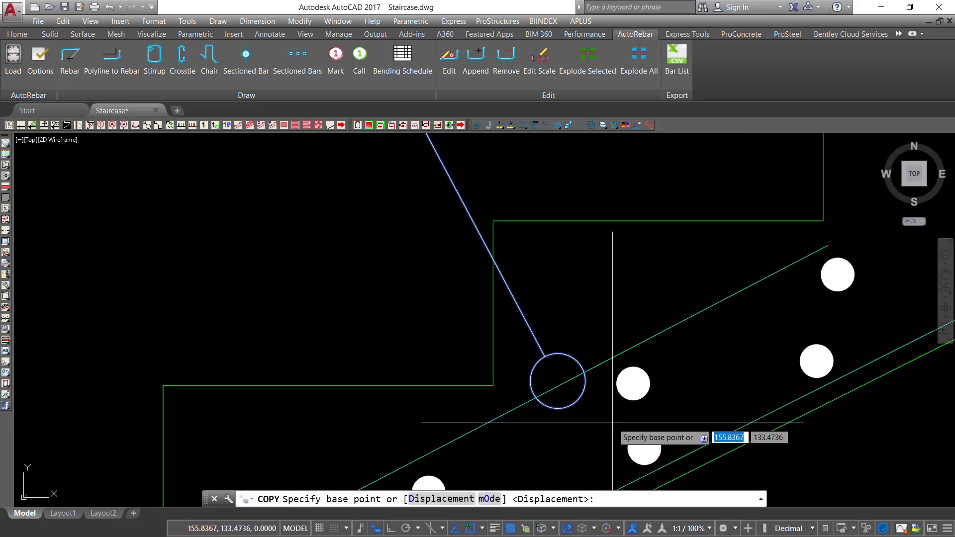
pyautogui.click(474, 528)
pyautogui.click(557, 381)
pyautogui.scroll(-4, 483, 377)
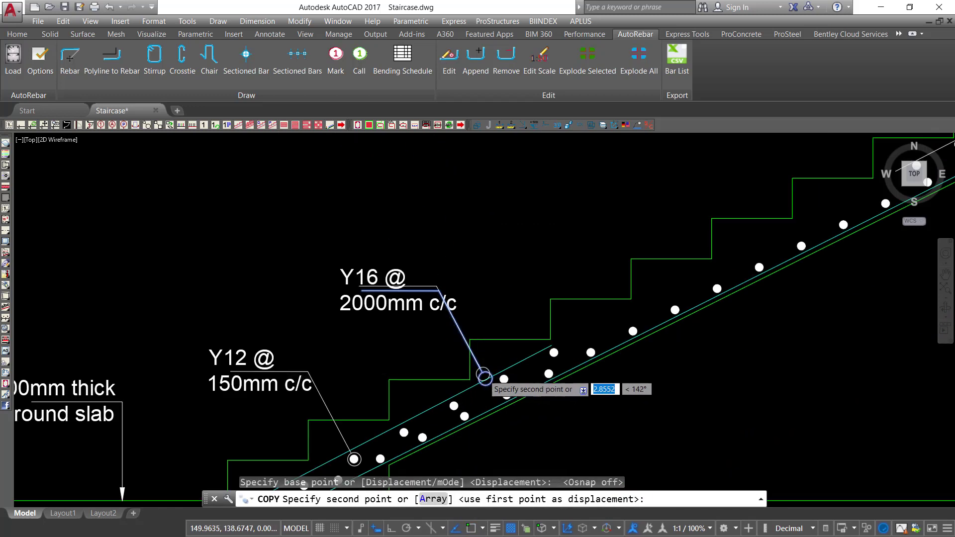
pyautogui.scroll(-2, 484, 376)
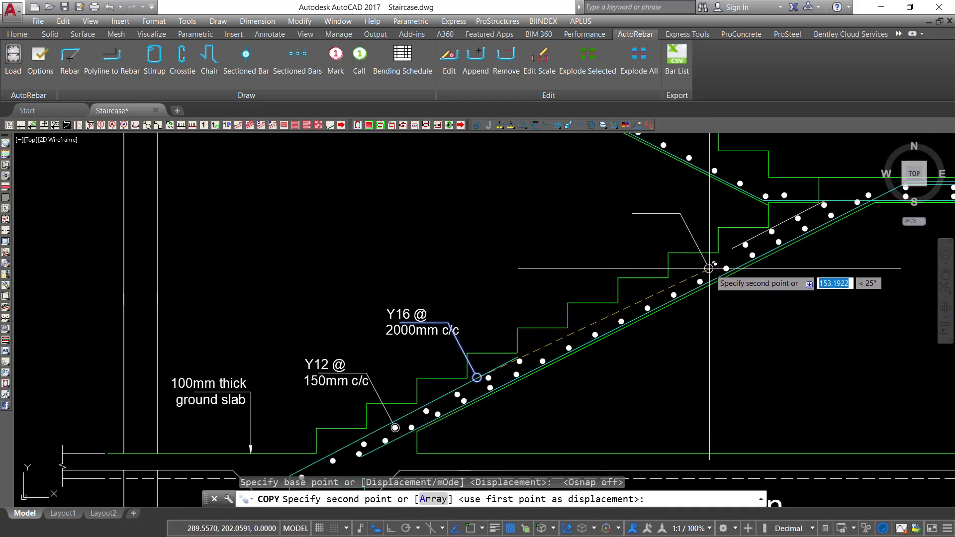
pyautogui.scroll(3, 649, 309)
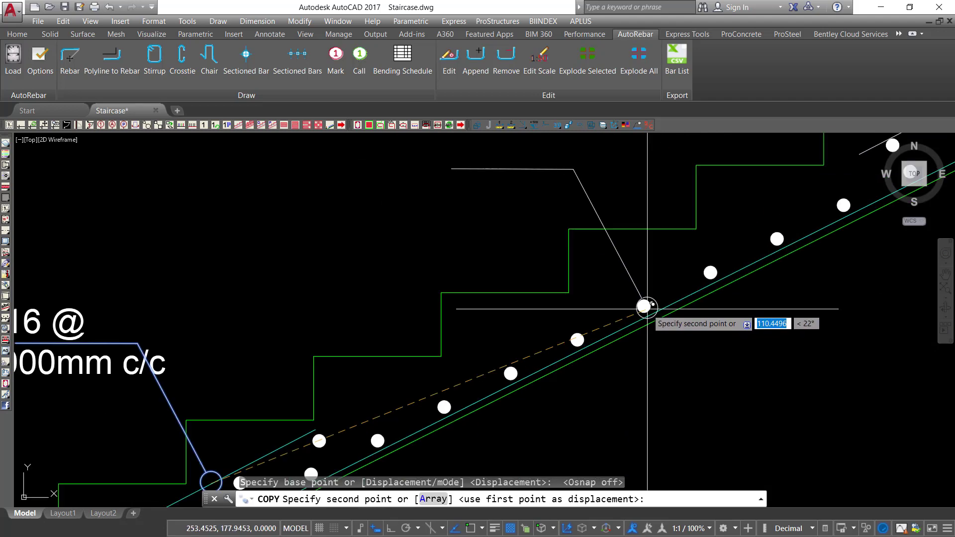
pyautogui.scroll(2, 647, 308)
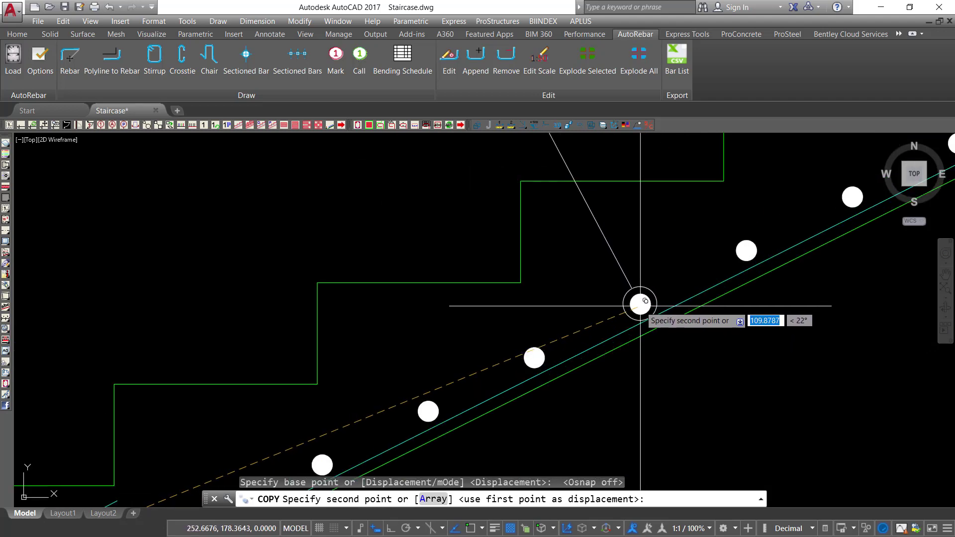
pyautogui.click(640, 306)
pyautogui.rightClick(655, 246)
pyautogui.click(673, 254)
# Stretch the free end of the new leader's shoulder outward, keeping it horizontal, to about one and a half times its length.
pyautogui.scroll(-3, 645, 294)
pyautogui.scroll(2, 600, 252)
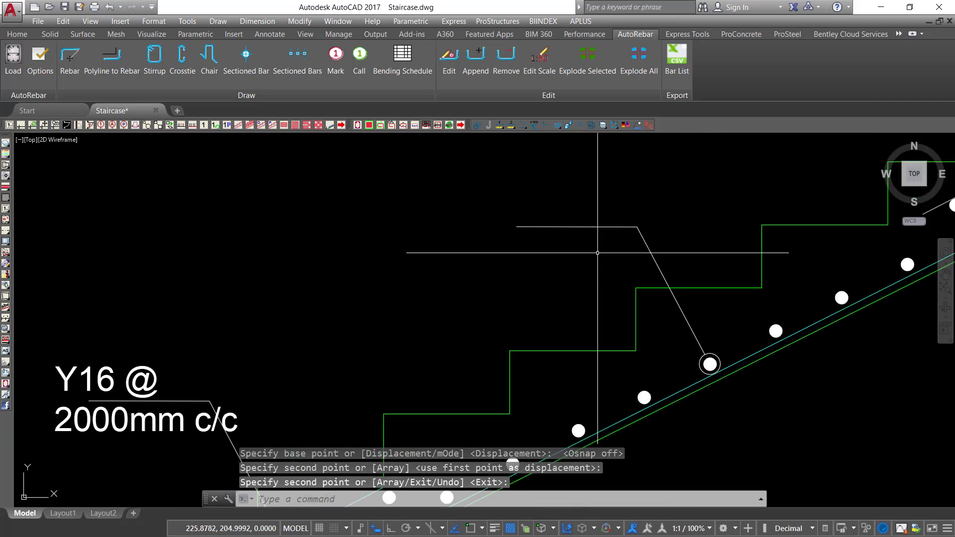
pyautogui.click(587, 216)
pyautogui.click(556, 252)
pyautogui.click(634, 227)
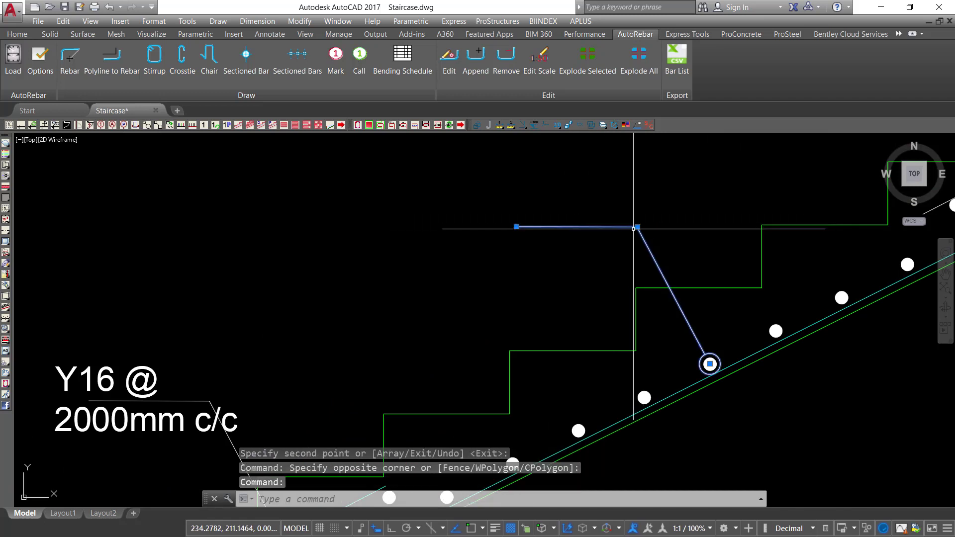
pyautogui.click(588, 252)
pyautogui.click(541, 255)
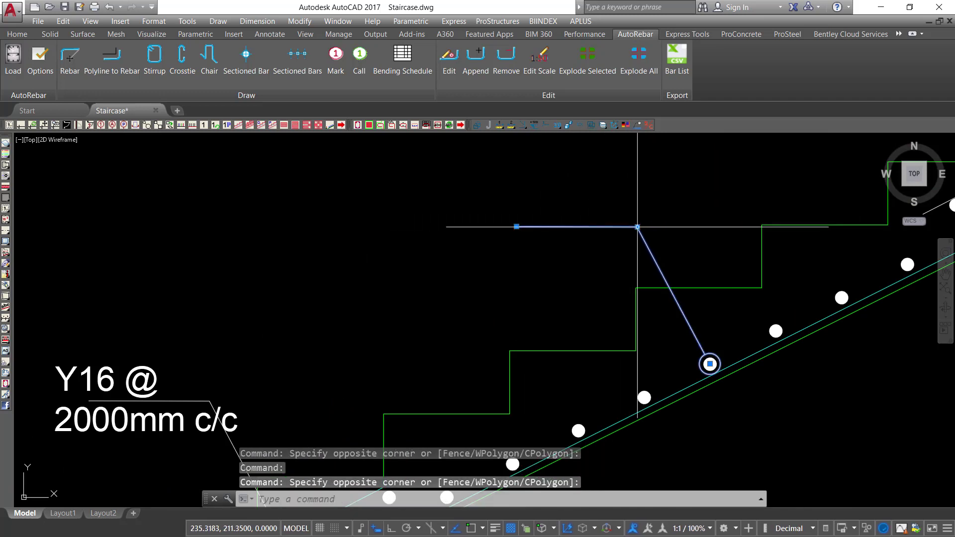
pyautogui.click(637, 226)
pyautogui.scroll(-2, 559, 284)
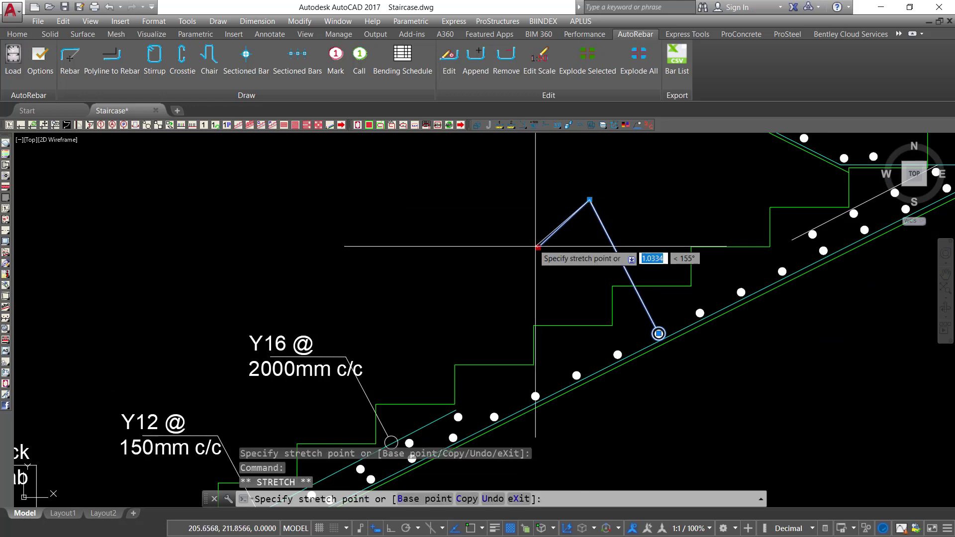
pyautogui.click(473, 200)
pyautogui.press('Escape')
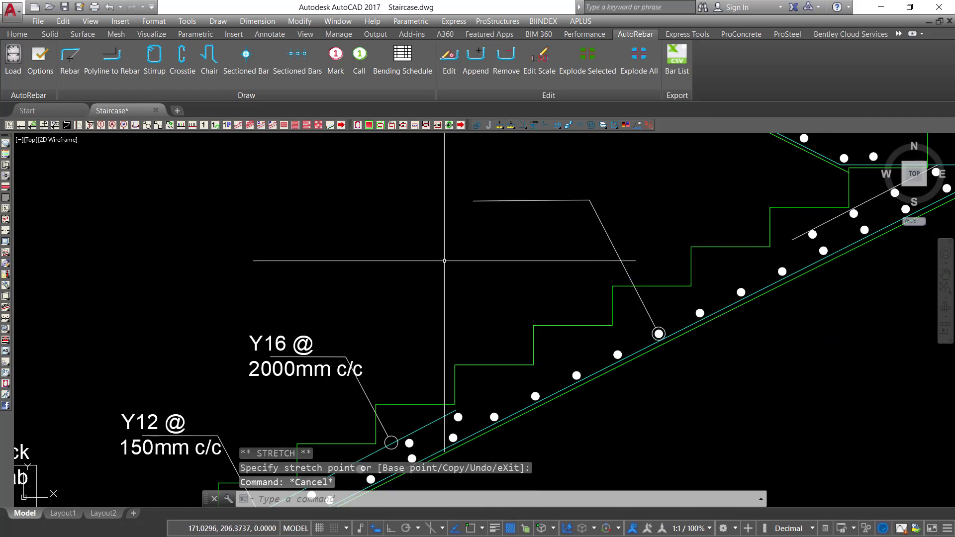
# Copy the Y16 @ 2000mm c/c label onto the unlabelled leader higher up the lower stair flight, with object snap turned on.
pyautogui.click(313, 317)
pyautogui.click(247, 337)
pyautogui.rightClick(358, 270)
pyautogui.click(368, 376)
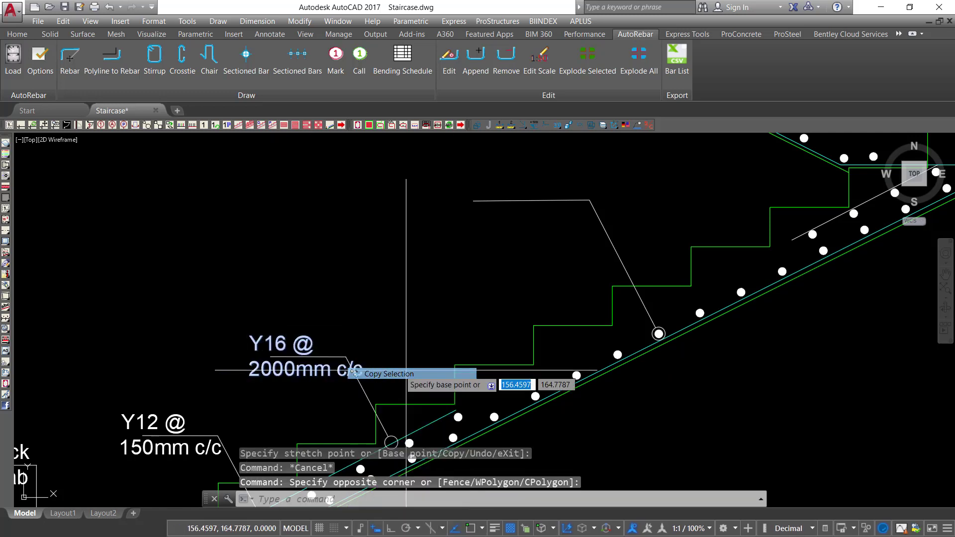
pyautogui.click(471, 528)
pyautogui.click(271, 357)
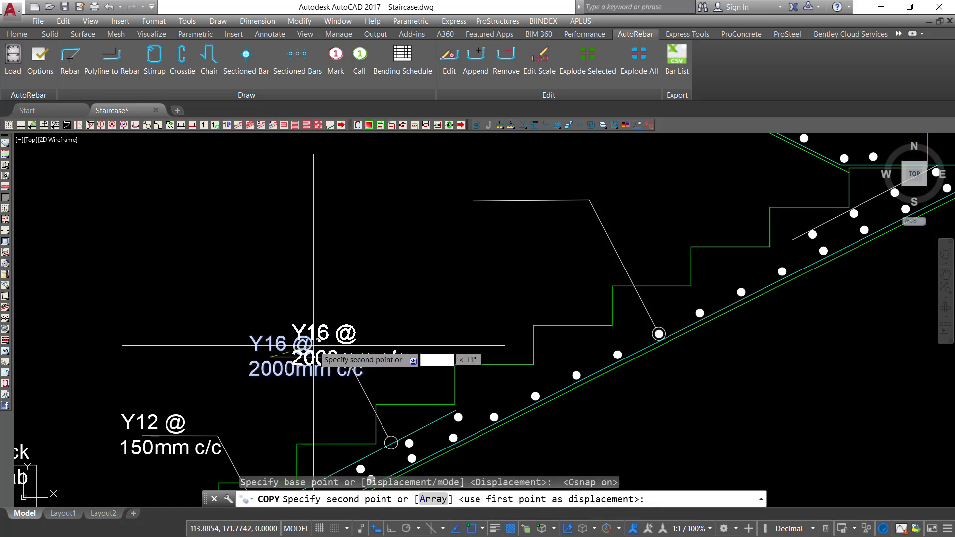
pyautogui.rightClick(416, 184)
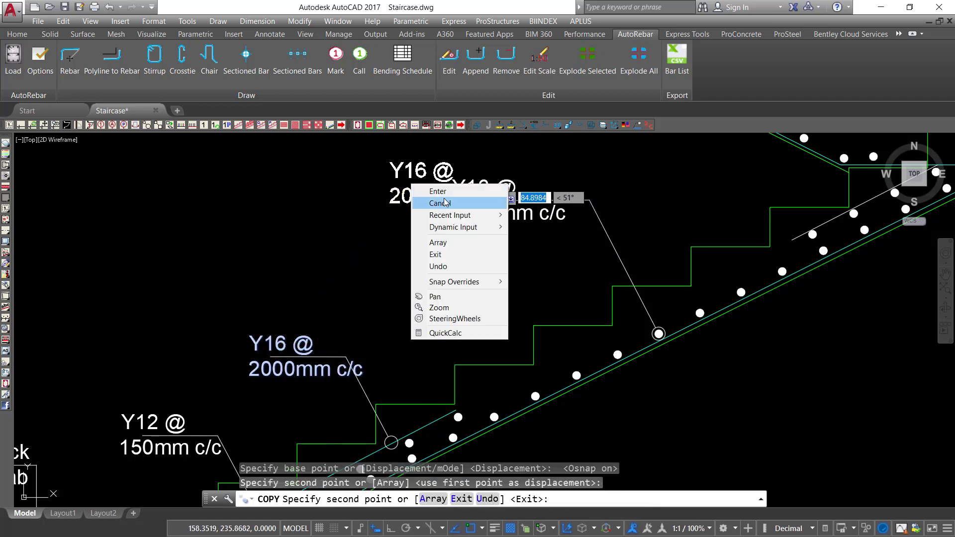
pyautogui.click(453, 201)
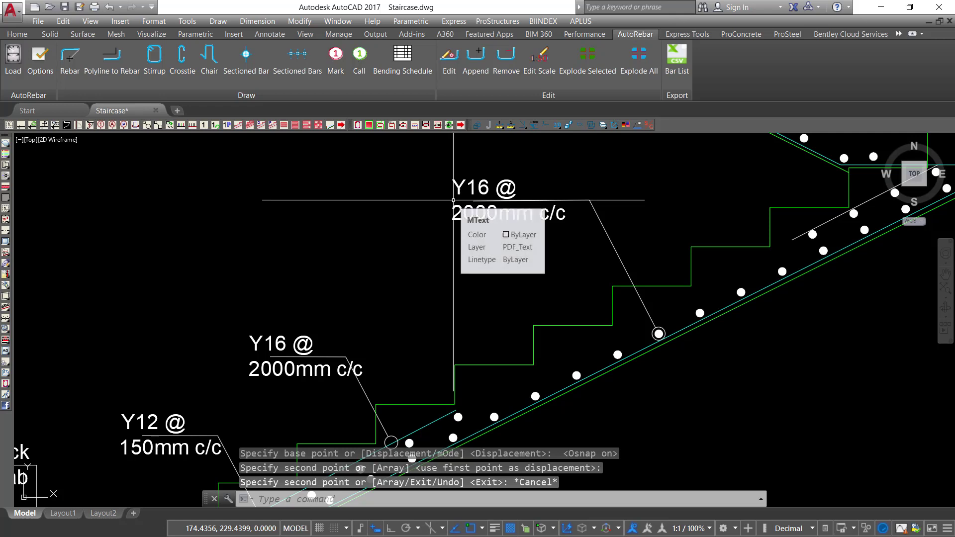
pyautogui.scroll(-3, 528, 204)
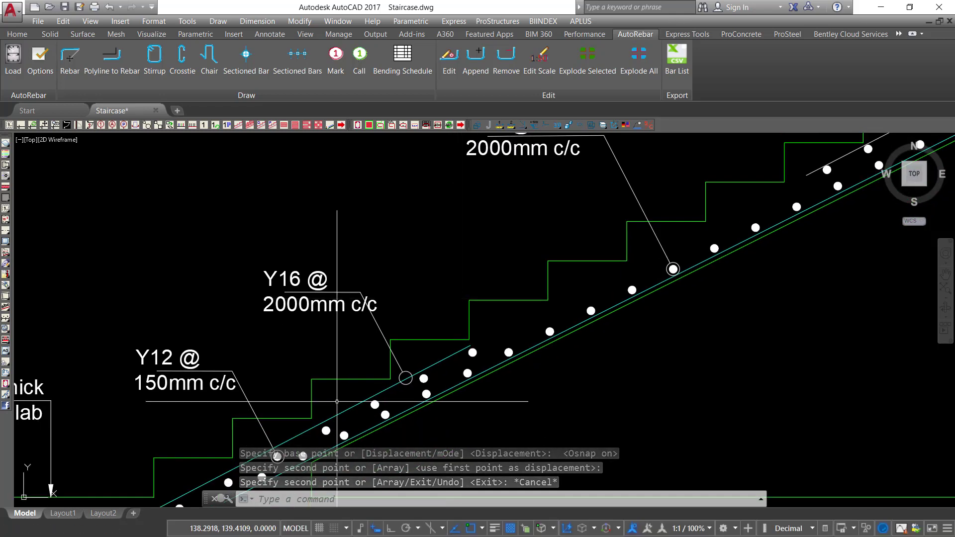
pyautogui.scroll(3, 469, 224)
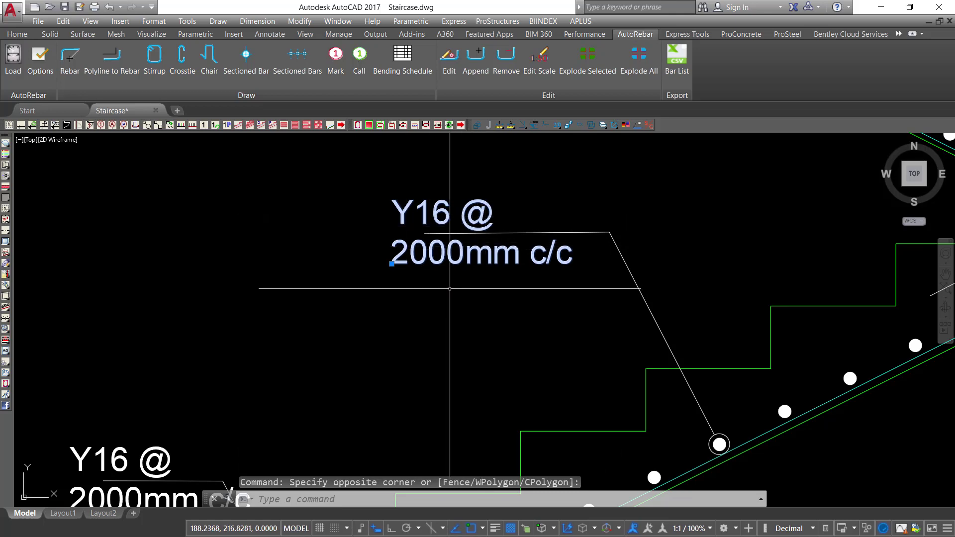
pyautogui.scroll(-3, 497, 276)
pyautogui.scroll(3, 328, 378)
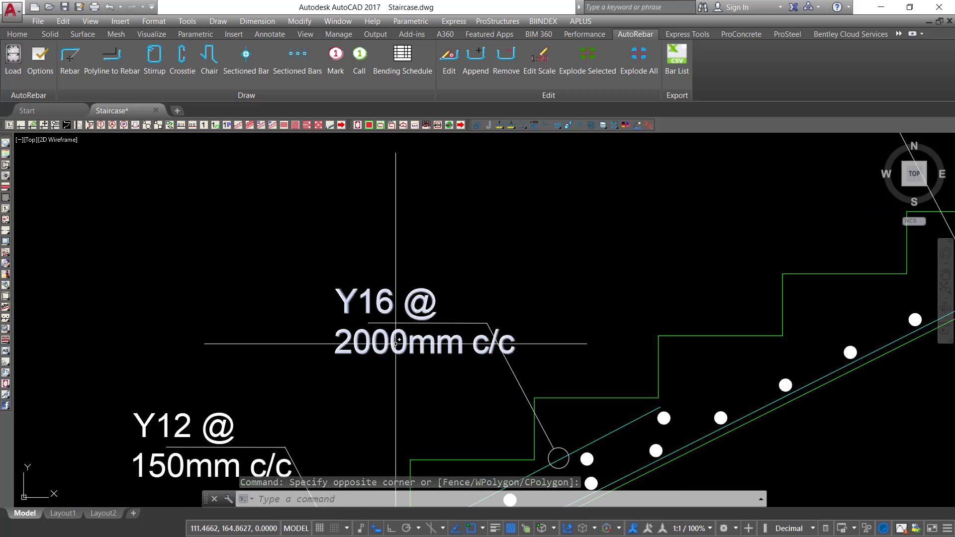
pyautogui.click(352, 365)
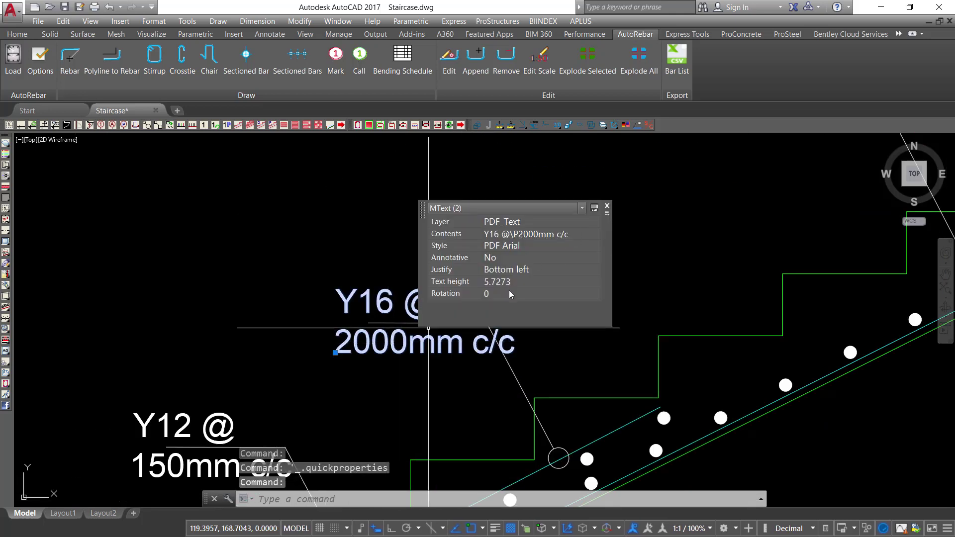
pyautogui.press('Escape')
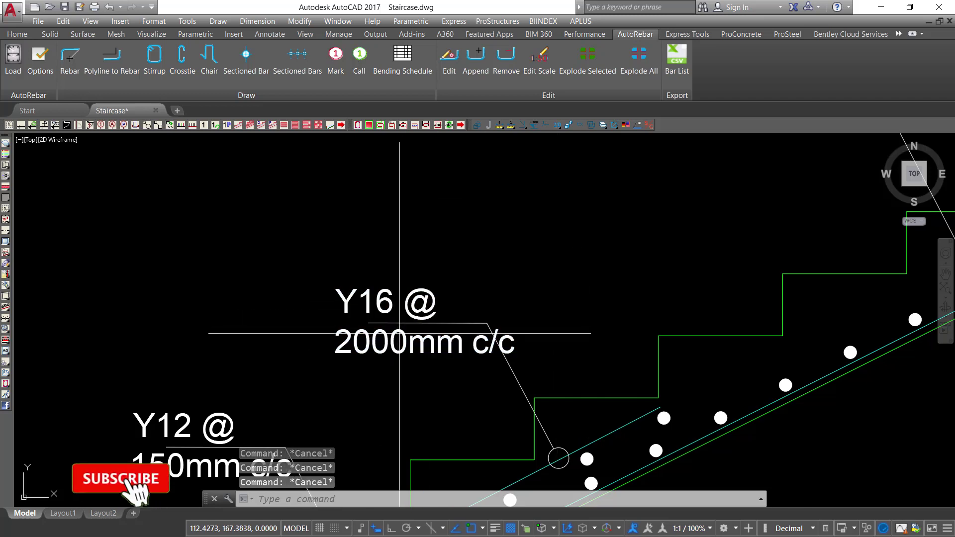
# Edit the original Y16 label beside the lower flight so its spacing reads 200mm c/c.
pyautogui.click(399, 333)
pyautogui.doubleClick(408, 343)
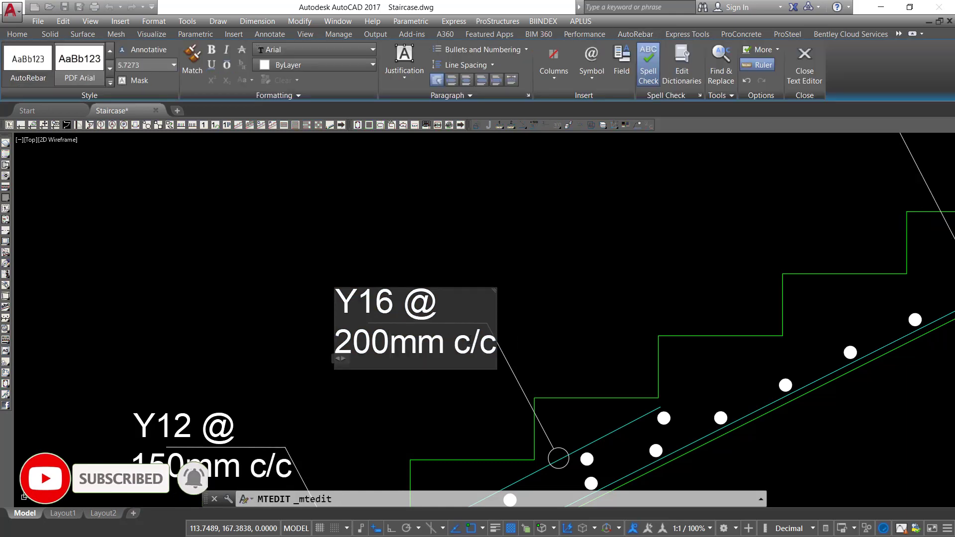
pyautogui.click(478, 244)
# Erase the copied Y16 @ 2000mm c/c label from the upper leader.
pyautogui.scroll(-2, 480, 251)
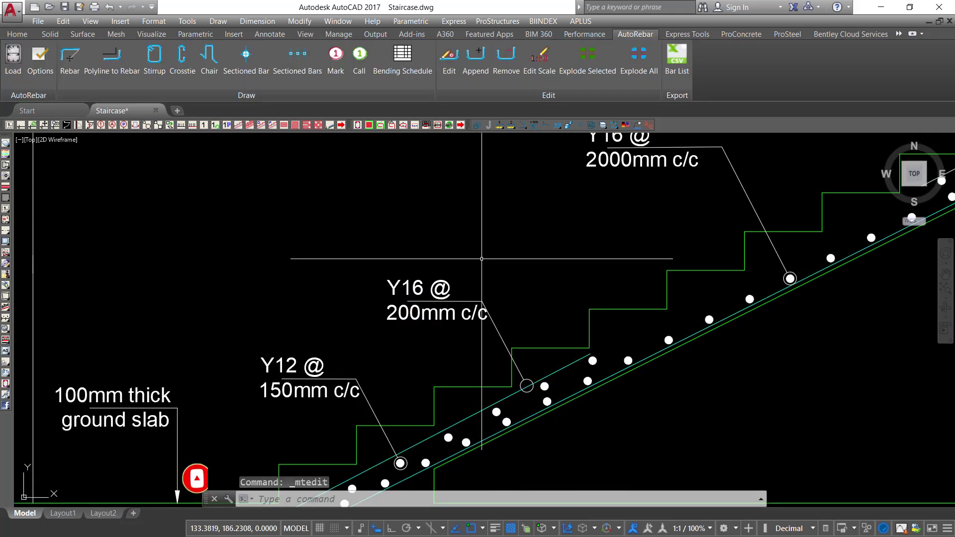
pyautogui.scroll(-3, 482, 259)
pyautogui.scroll(3, 318, 333)
pyautogui.click(264, 354)
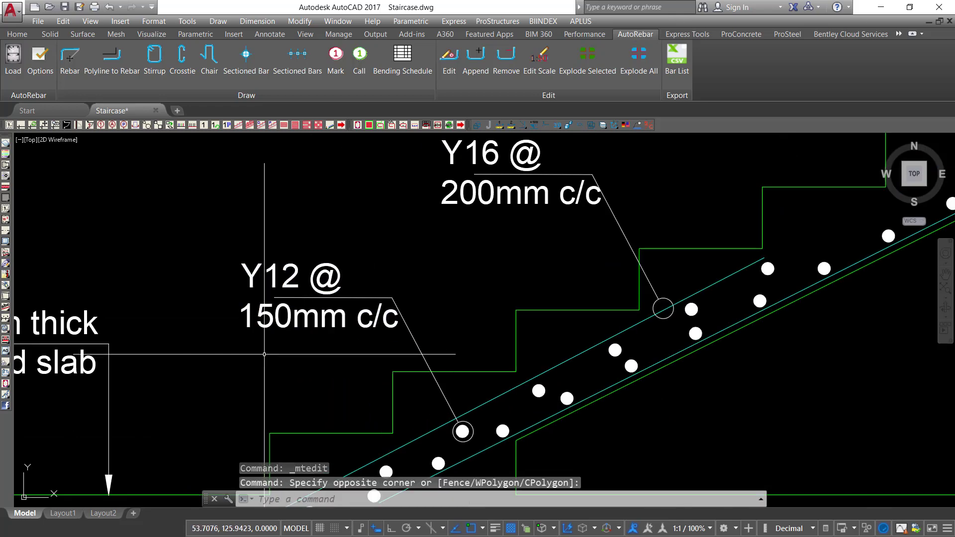
pyautogui.scroll(-3, 264, 354)
pyautogui.scroll(4, 320, 192)
pyautogui.click(320, 219)
pyautogui.rightClick(355, 213)
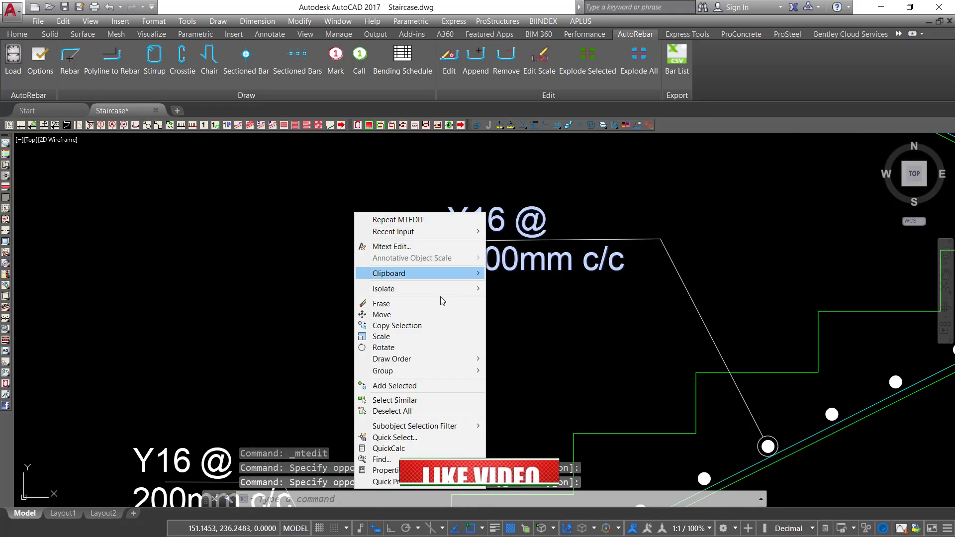
pyautogui.click(381, 303)
pyautogui.scroll(-3, 381, 304)
pyautogui.scroll(2, 275, 391)
pyautogui.click(274, 391)
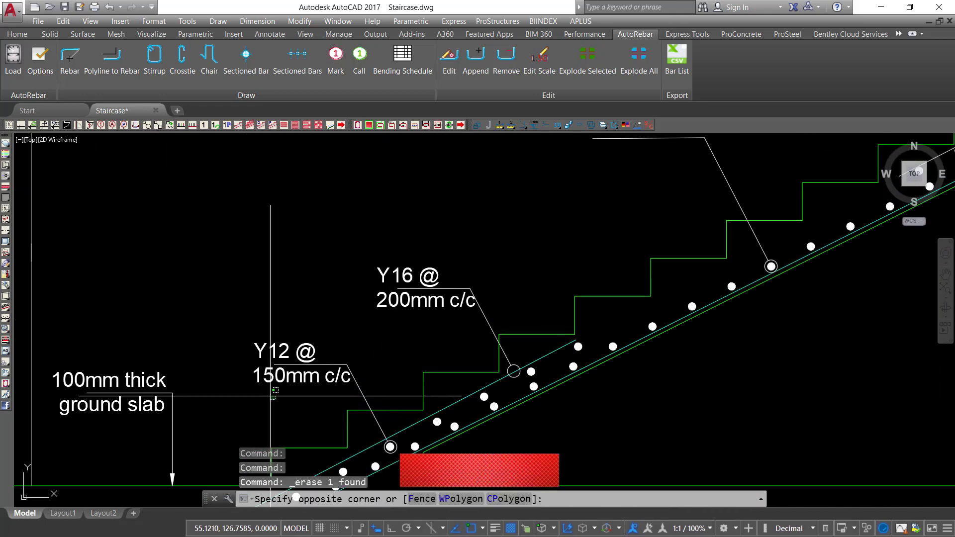
pyautogui.click(249, 342)
pyautogui.rightClick(285, 231)
pyautogui.click(368, 322)
pyautogui.scroll(-2, 368, 322)
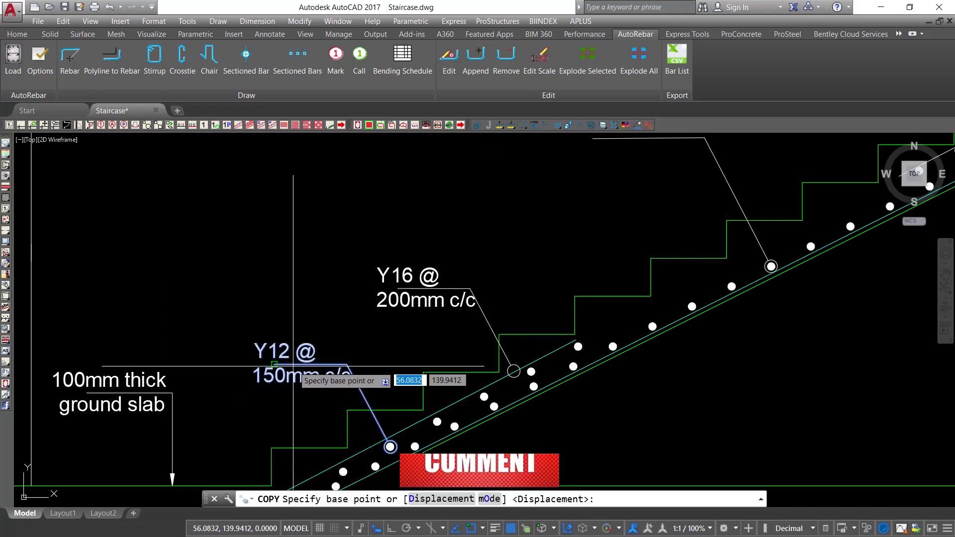
pyautogui.click(288, 378)
pyautogui.scroll(-2, 471, 268)
pyautogui.scroll(5, 470, 269)
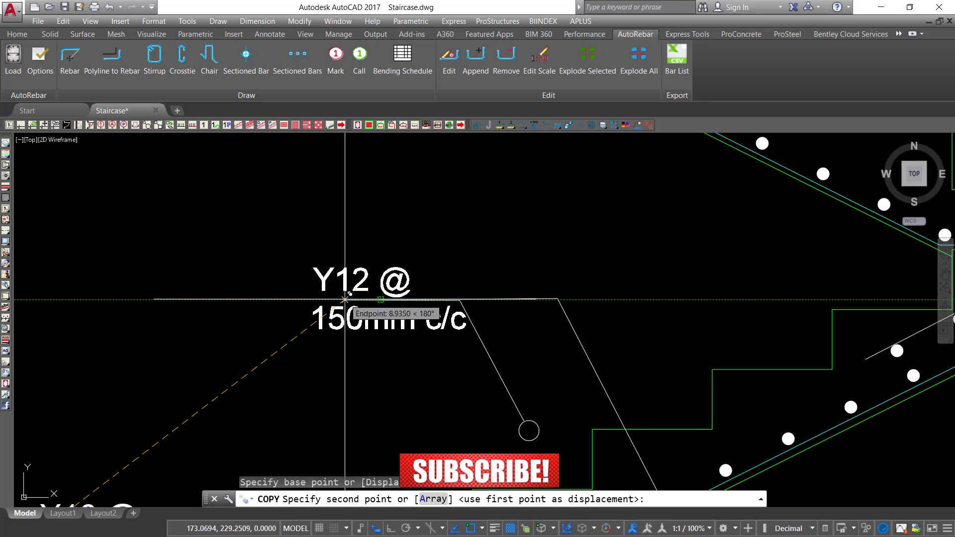
pyautogui.press('Escape')
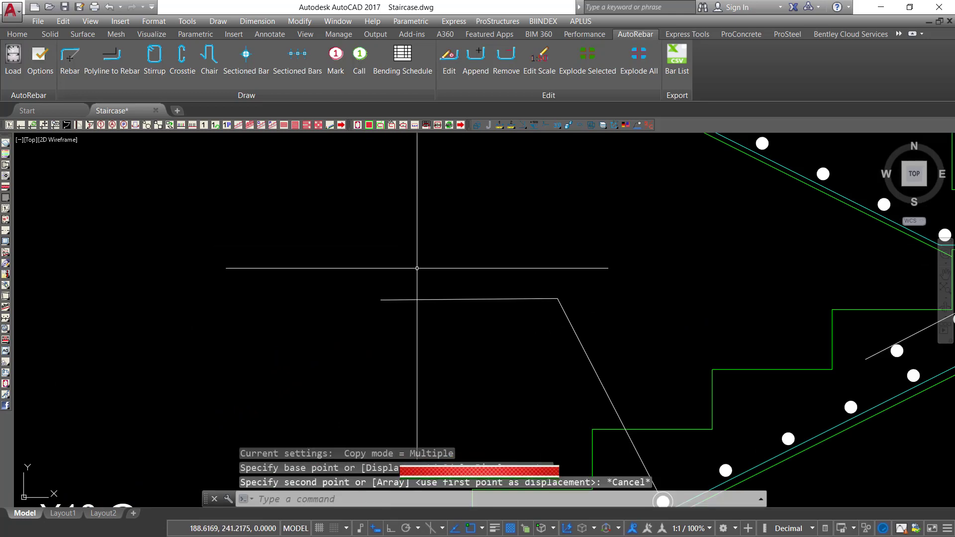
# Copy only the Y12 @ 150mm c/c label text onto the upper leader, using the leader's line end as base point.
pyautogui.scroll(-3, 380, 298)
pyautogui.scroll(5, 298, 323)
pyautogui.click(305, 273)
pyautogui.click(141, 420)
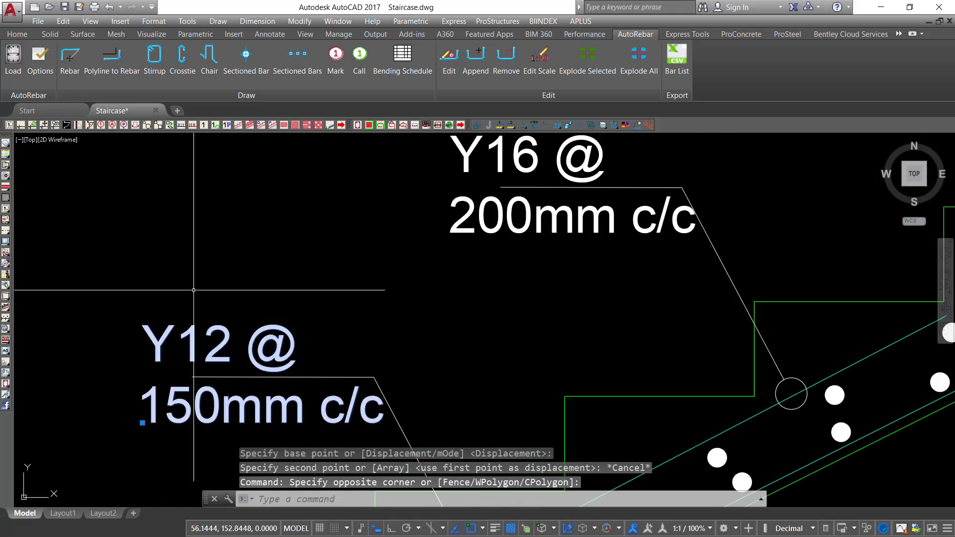
pyautogui.rightClick(294, 302)
pyautogui.click(240, 120)
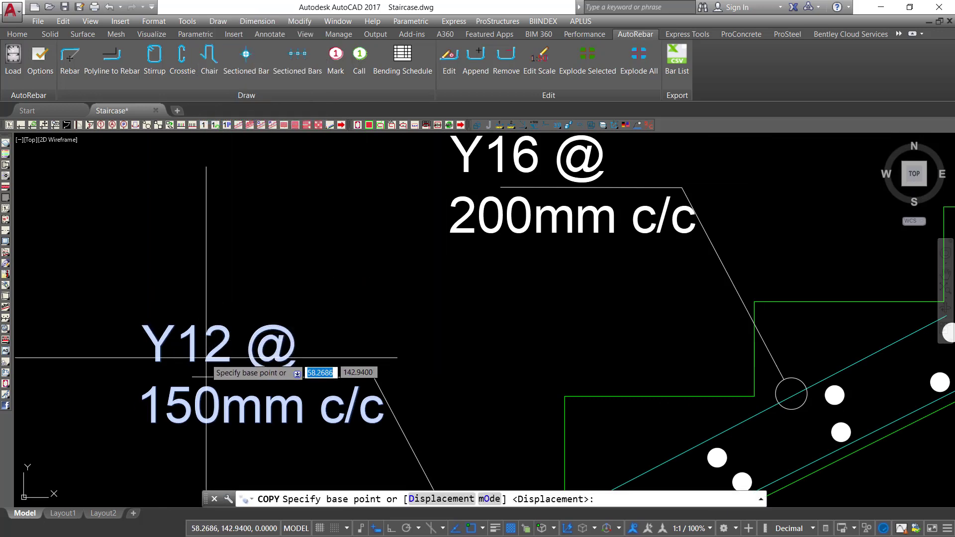
pyautogui.click(193, 377)
pyautogui.scroll(-3, 221, 387)
pyautogui.scroll(3, 393, 261)
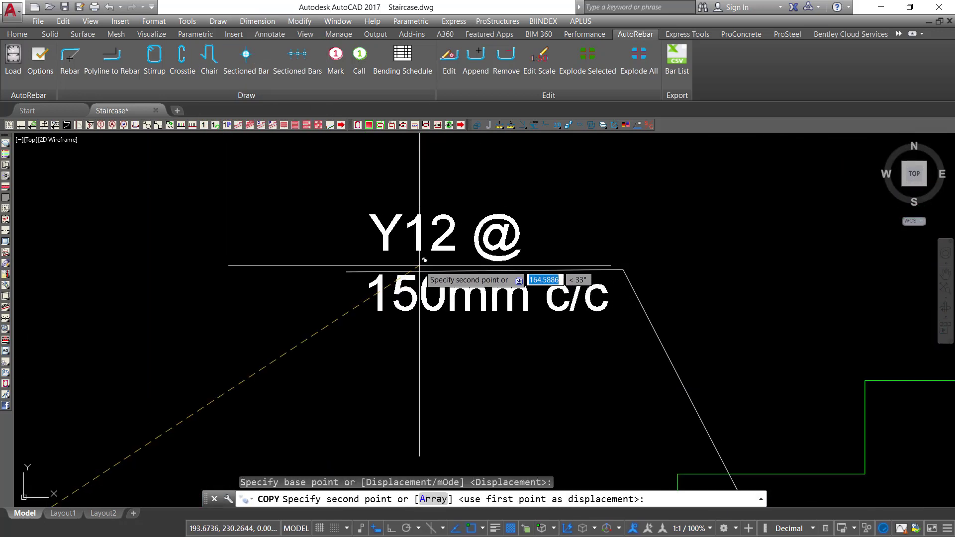
pyautogui.click(351, 272)
pyautogui.rightClick(390, 240)
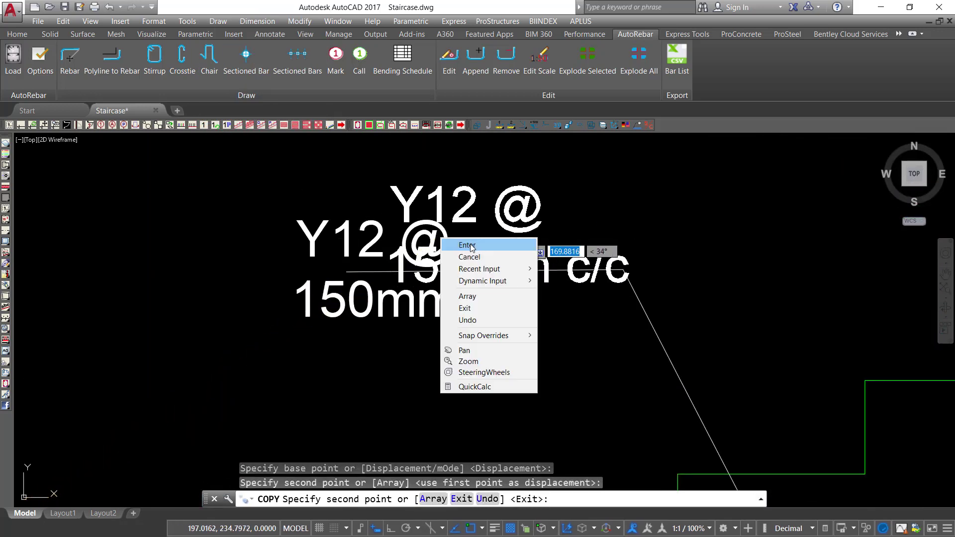
pyautogui.click(471, 250)
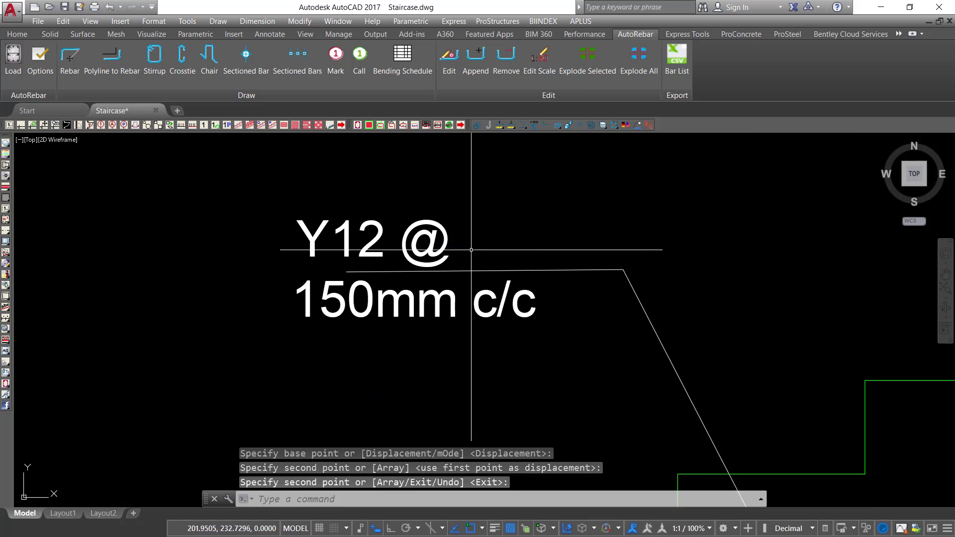
# Copy the Y16 leader and its circle from its circle centre to the flight's bottom reinforcement line.
pyautogui.scroll(-5, 471, 249)
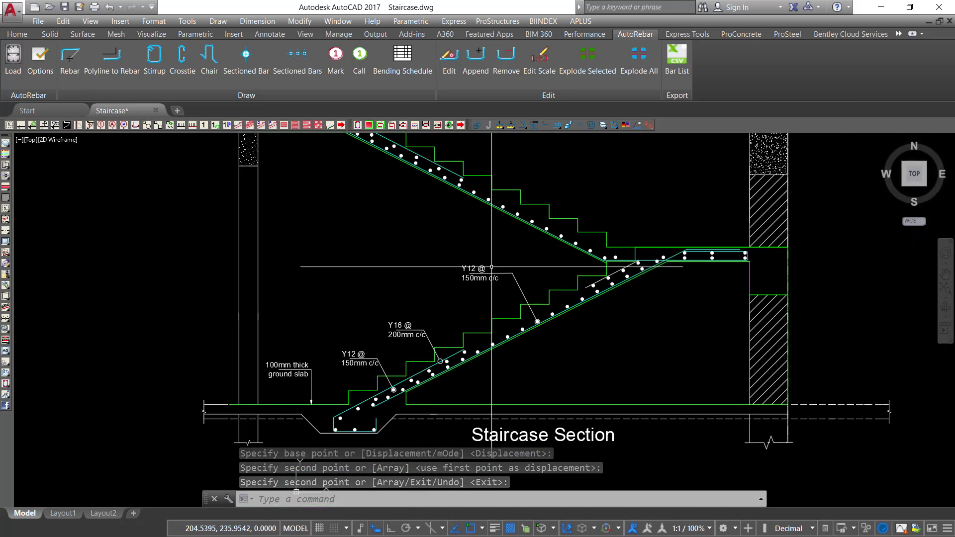
pyautogui.scroll(5, 437, 335)
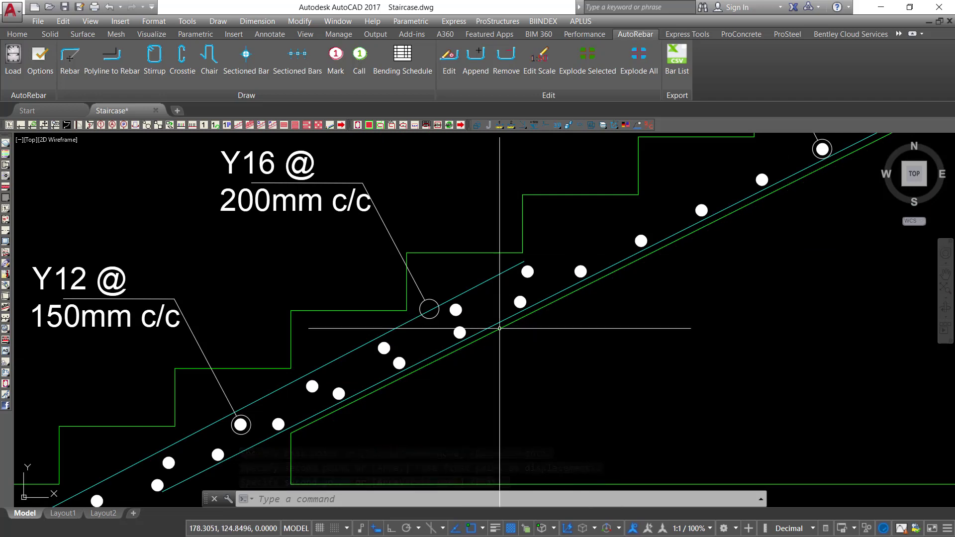
pyautogui.click(389, 226)
pyautogui.rightClick(488, 248)
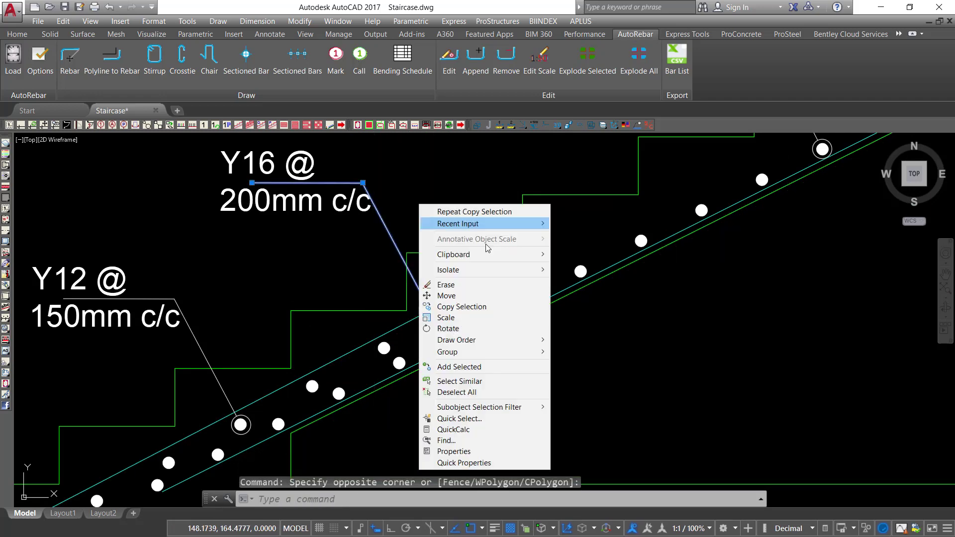
pyautogui.click(462, 307)
pyautogui.click(429, 309)
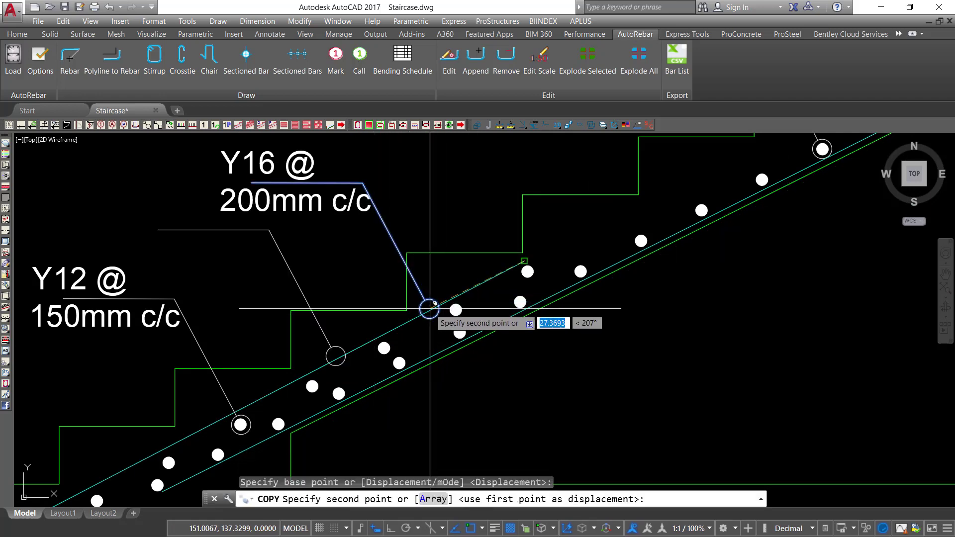
pyautogui.click(581, 275)
pyautogui.rightClick(592, 313)
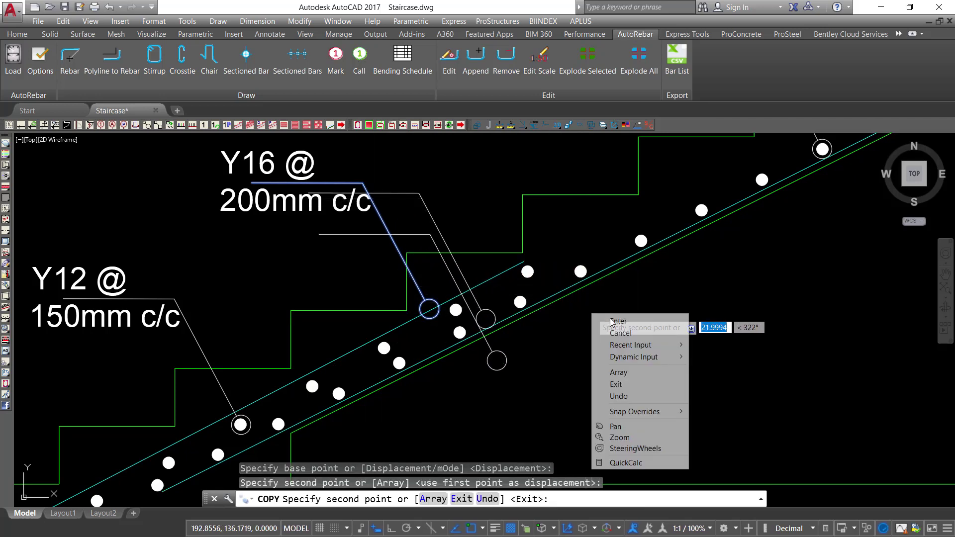
pyautogui.click(618, 320)
# Move the copied Y16 leader slightly so its circle is centred on the bottom reinforcement line.
pyautogui.scroll(3, 505, 328)
pyautogui.moveTo(448, 298); pyautogui.dragTo(465, 307)
pyautogui.rightClick(464, 308)
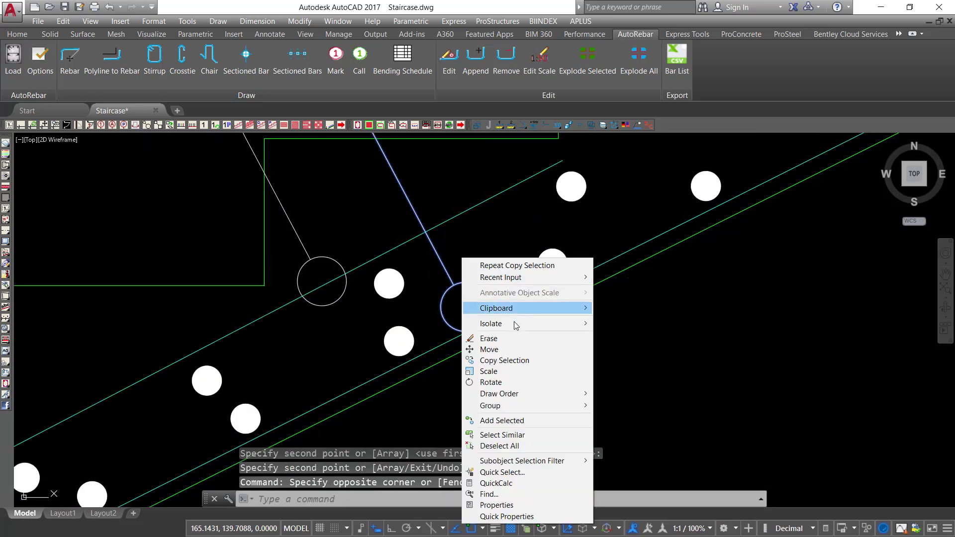
pyautogui.click(503, 356)
pyautogui.click(622, 348)
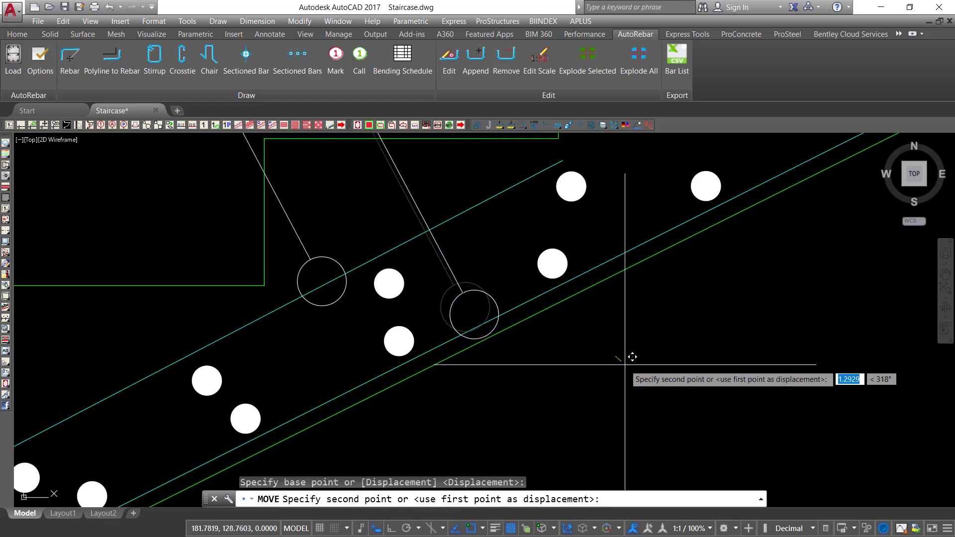
pyautogui.click(483, 276)
pyautogui.click(450, 258)
pyautogui.rightClick(462, 252)
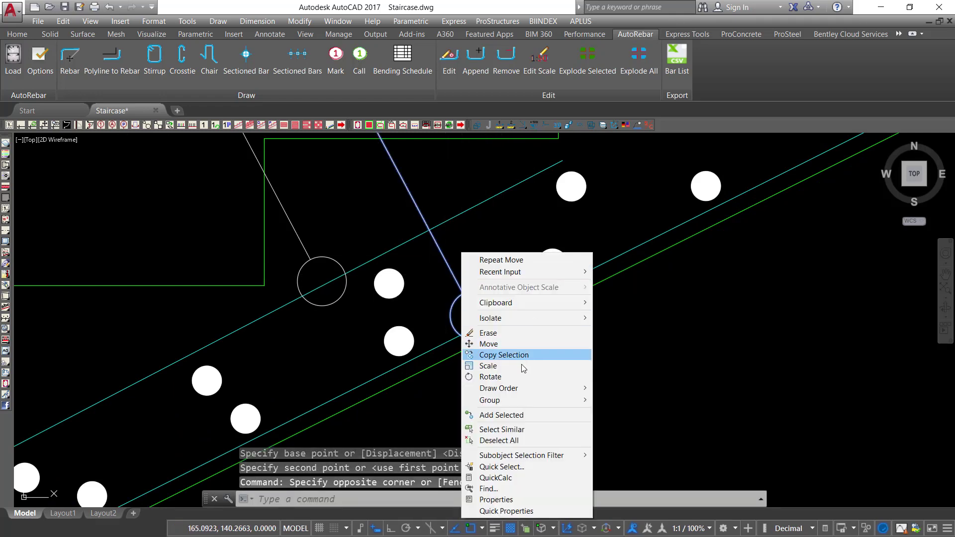
pyautogui.click(497, 377)
pyautogui.click(474, 316)
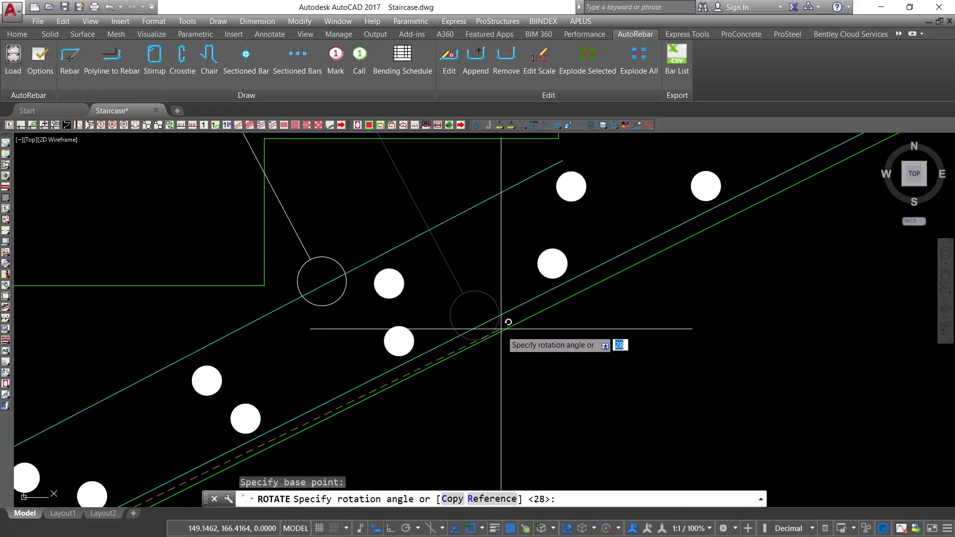
pyautogui.press('Escape')
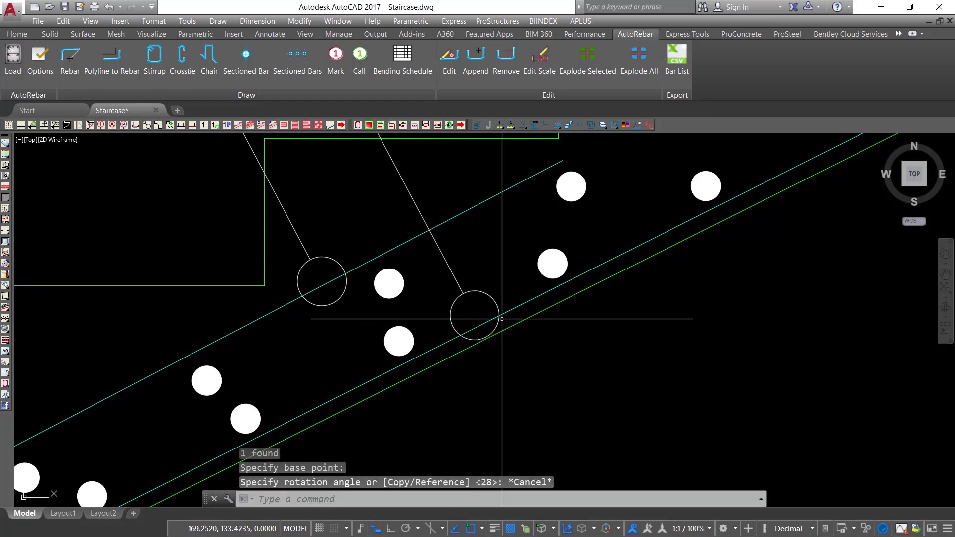
# Rotate the copied Y16 leader about a point inside its circle, with object snap off, so it extends below the flight.
pyautogui.click(465, 265)
pyautogui.click(473, 315)
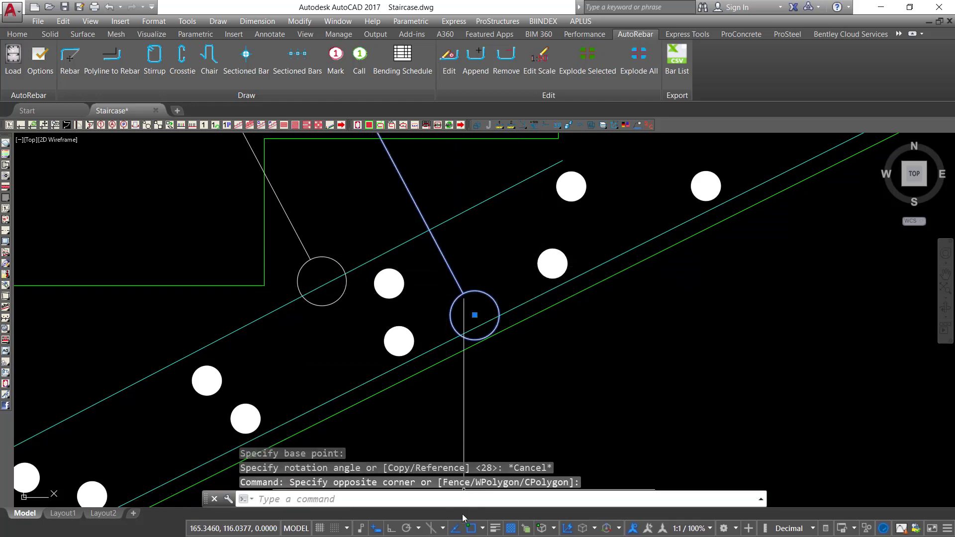
pyautogui.click(473, 530)
pyautogui.rightClick(471, 282)
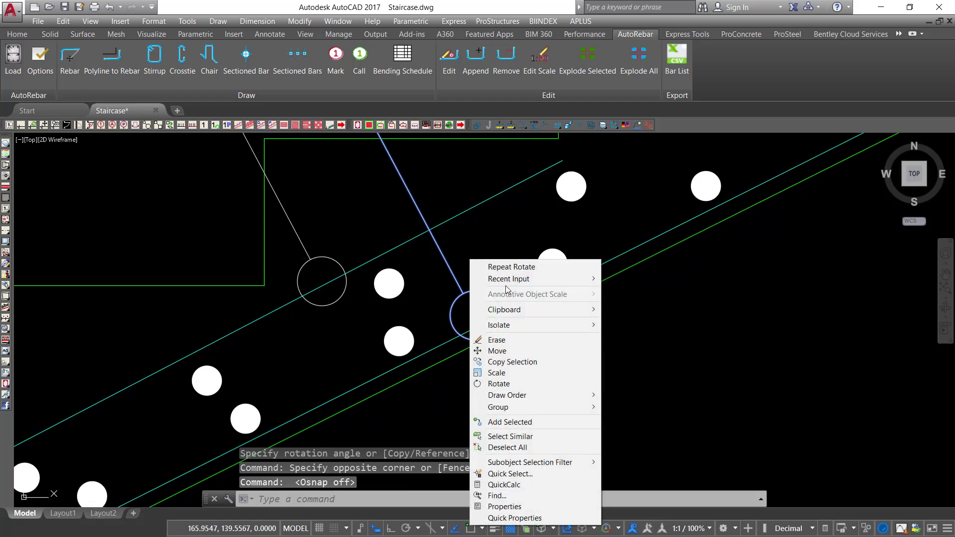
pyautogui.click(498, 383)
pyautogui.click(476, 325)
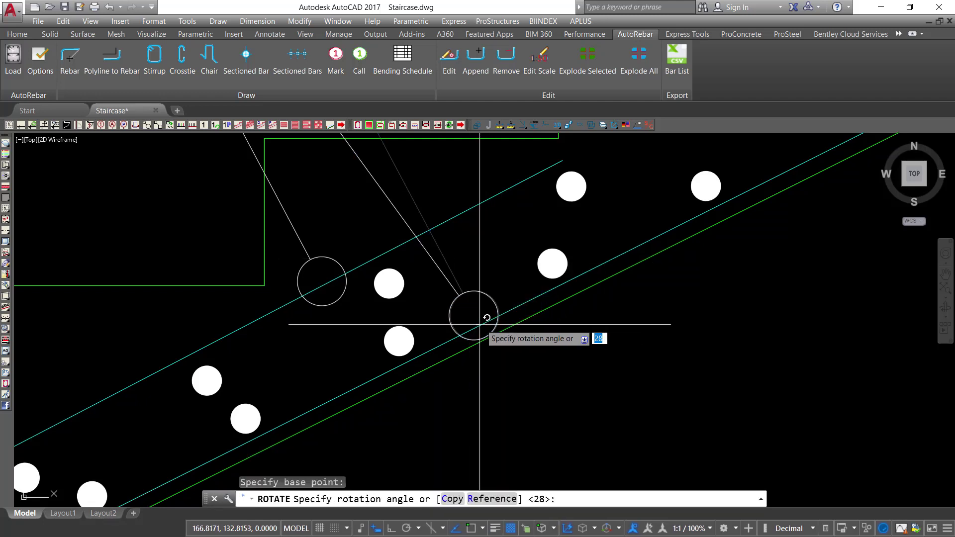
pyautogui.scroll(-3, 533, 384)
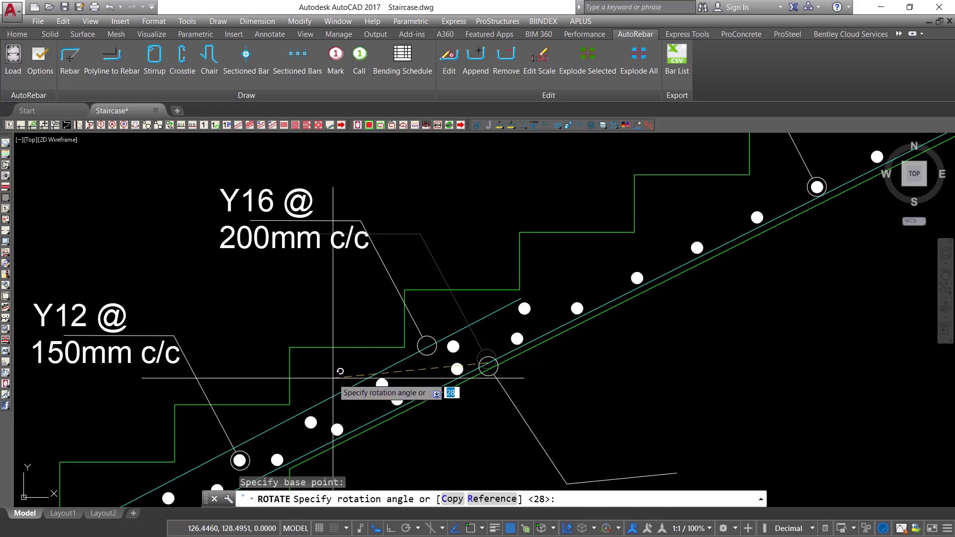
pyautogui.scroll(-2, 327, 363)
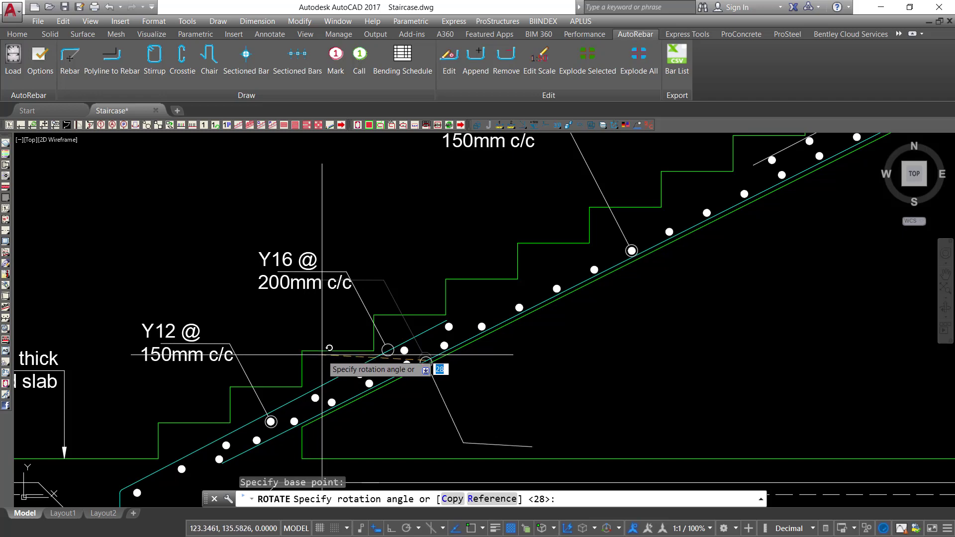
pyautogui.press('Return')
# Copy the Y16 @ 200mm c/c label text onto the rotated leader below the flight.
pyautogui.scroll(4, 471, 332)
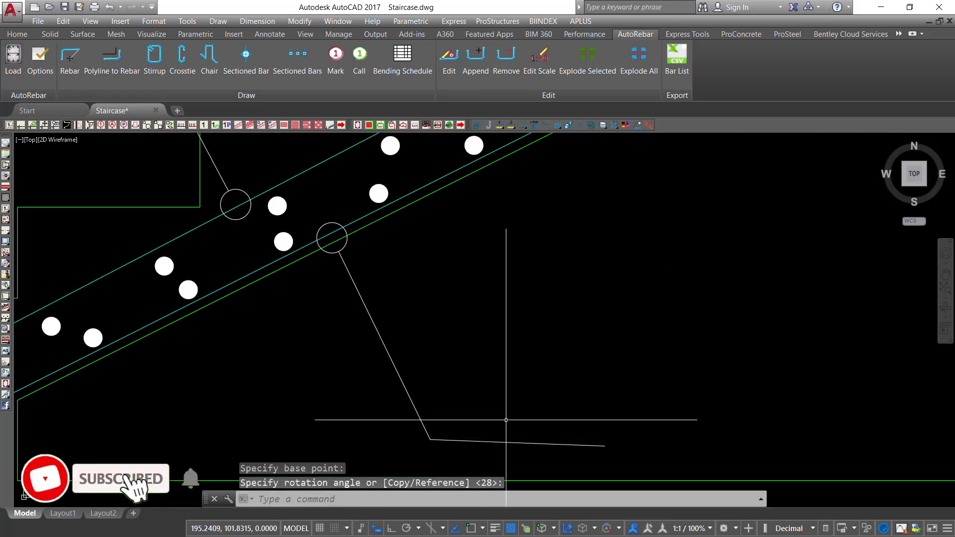
pyautogui.scroll(-5, 472, 332)
pyautogui.scroll(4, 249, 219)
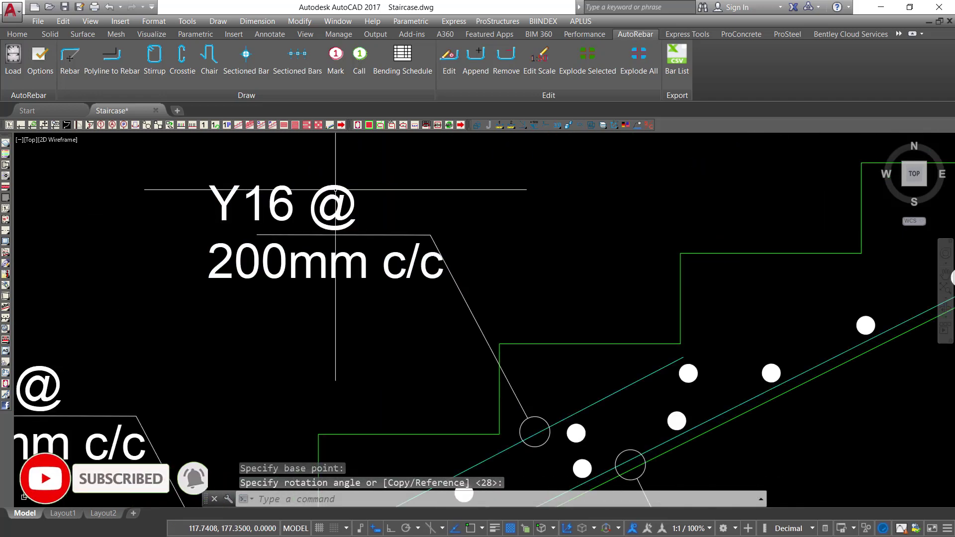
pyautogui.scroll(-2, 343, 204)
pyautogui.click(288, 209)
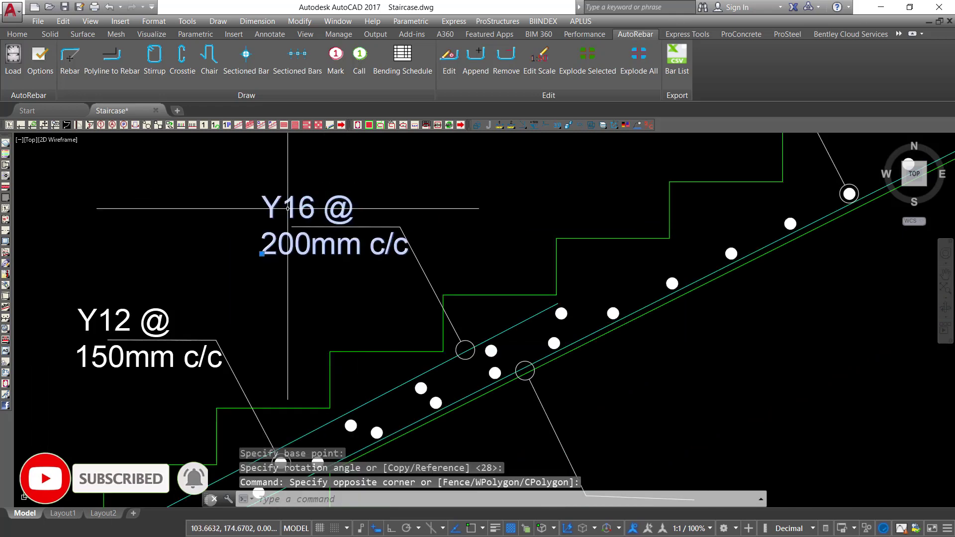
pyautogui.click(307, 201)
pyautogui.rightClick(308, 201)
pyautogui.click(342, 321)
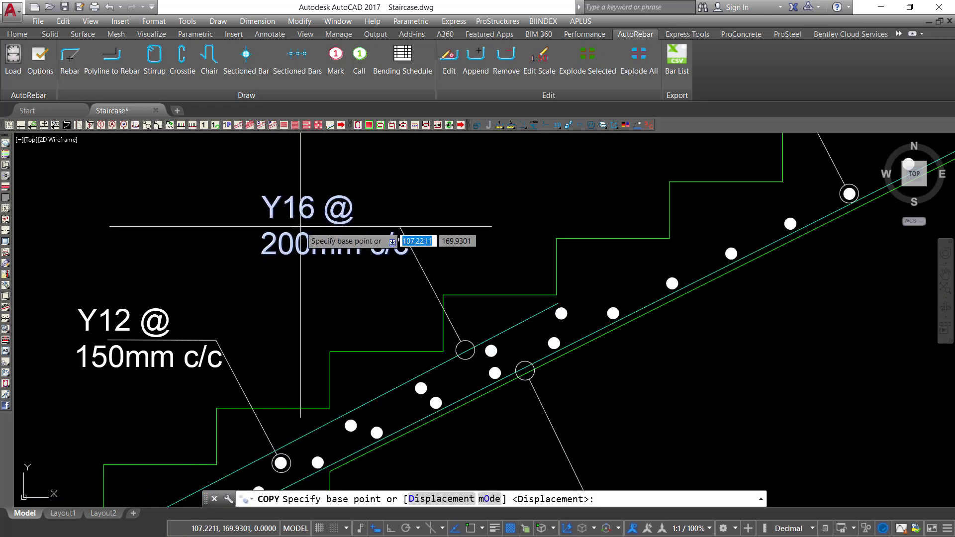
pyautogui.click(293, 226)
pyautogui.scroll(-4, 308, 224)
pyautogui.scroll(5, 354, 271)
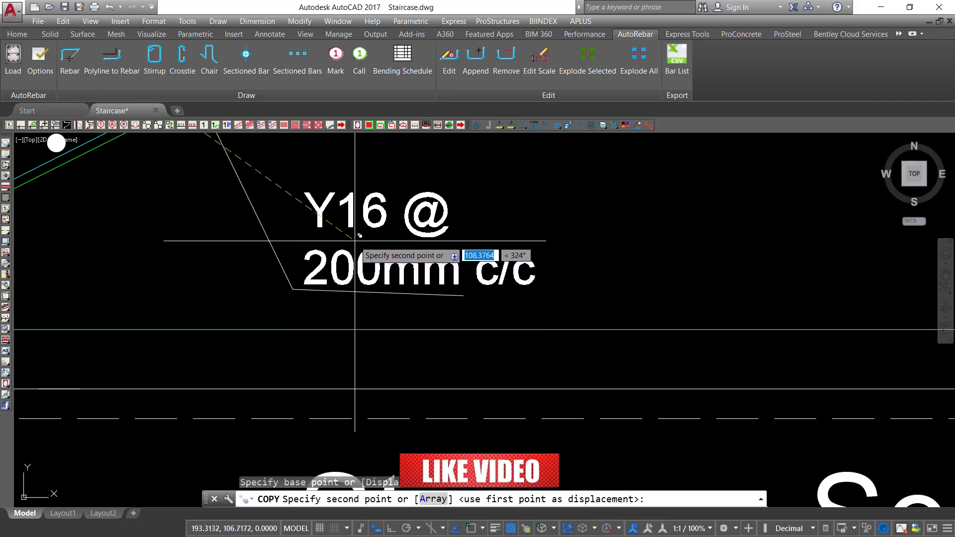
pyautogui.click(355, 241)
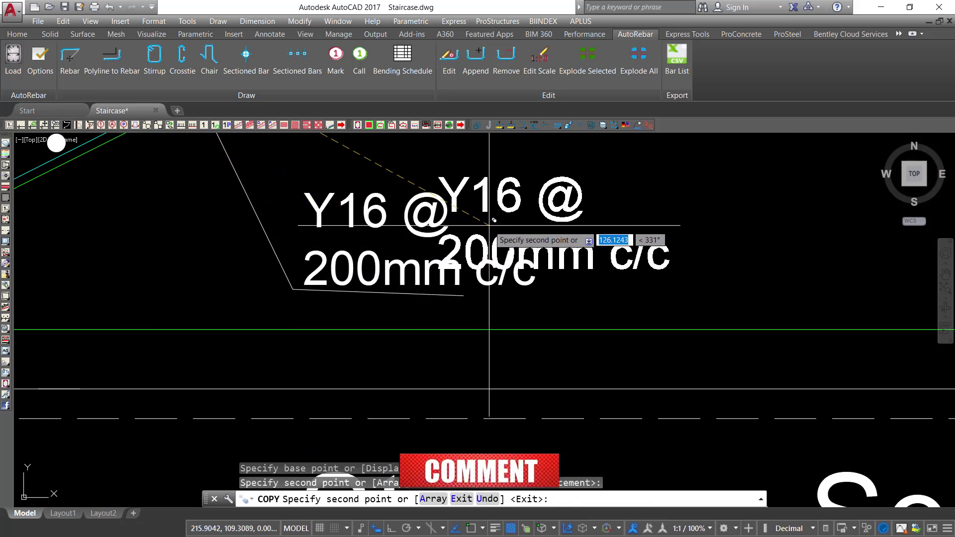
pyautogui.rightClick(491, 228)
pyautogui.click(512, 233)
# Draw an orthogonal quick leader without text from the landing slab's bottom bar, going down and turning right.
pyautogui.scroll(-4, 444, 340)
pyautogui.moveTo(495, 277); pyautogui.dragTo(389, 388, button='middle')
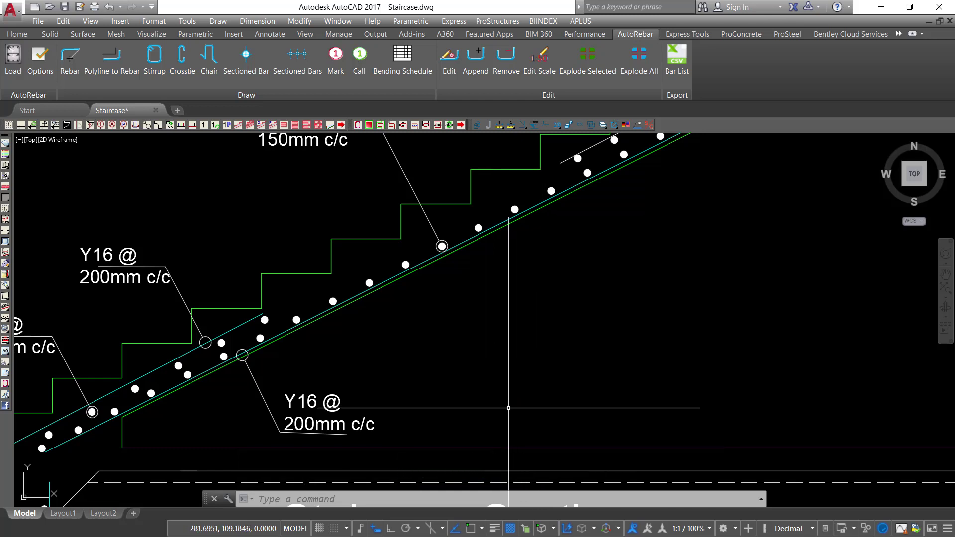
pyautogui.scroll(-4, 408, 412)
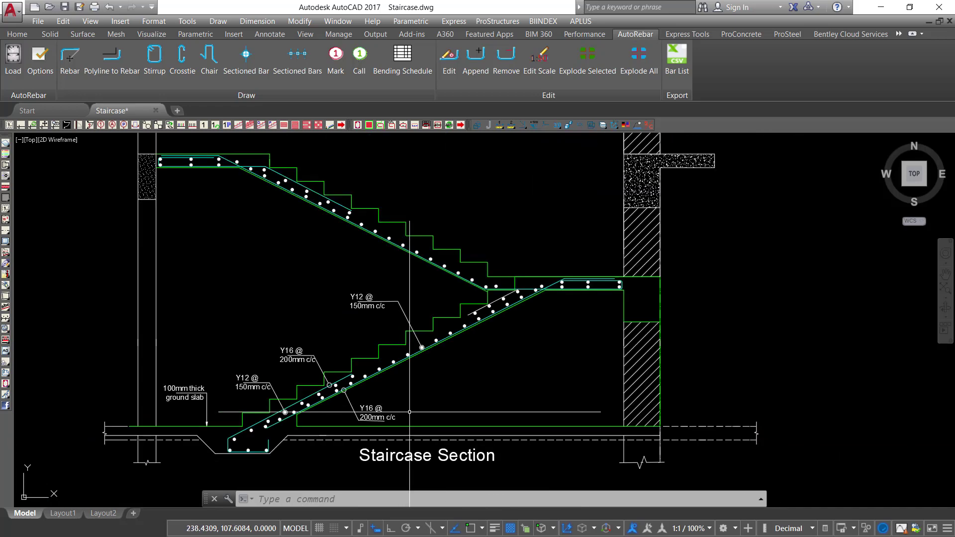
pyautogui.scroll(3, 558, 294)
pyautogui.scroll(4, 581, 292)
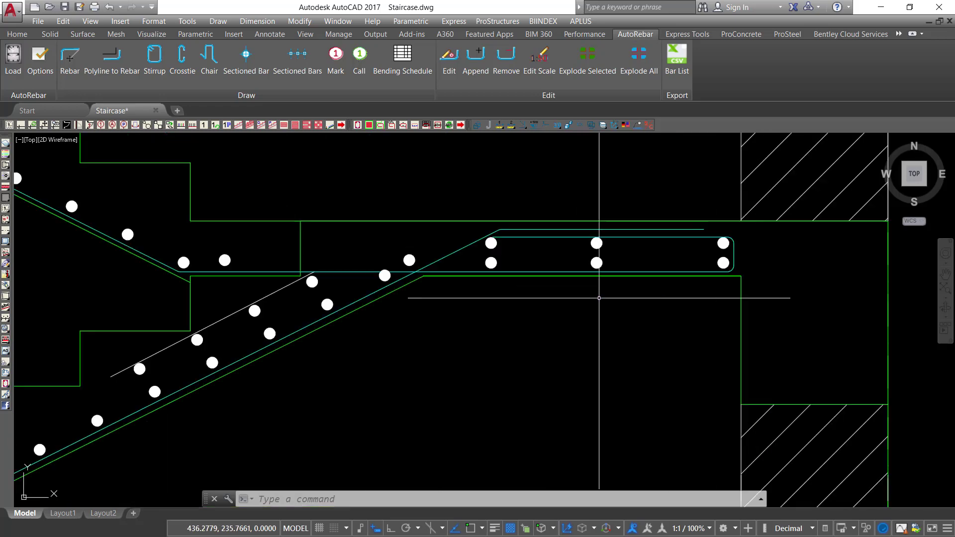
pyautogui.write('LE')
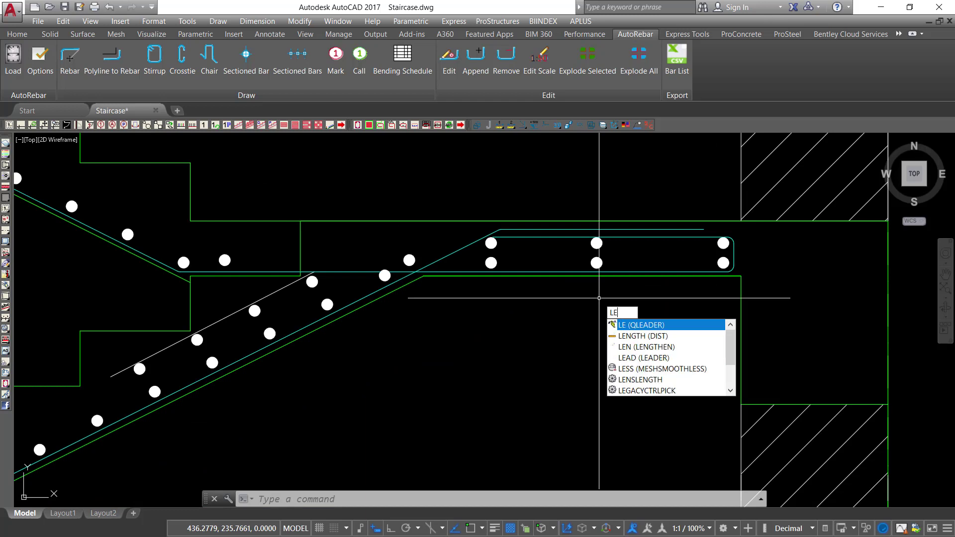
pyautogui.press('Return')
pyautogui.scroll(2, 615, 284)
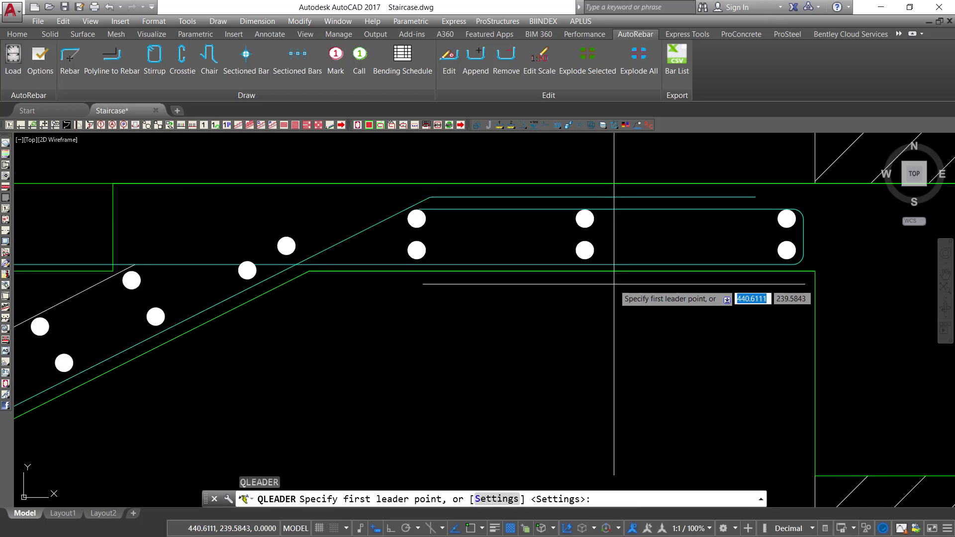
pyautogui.click(522, 272)
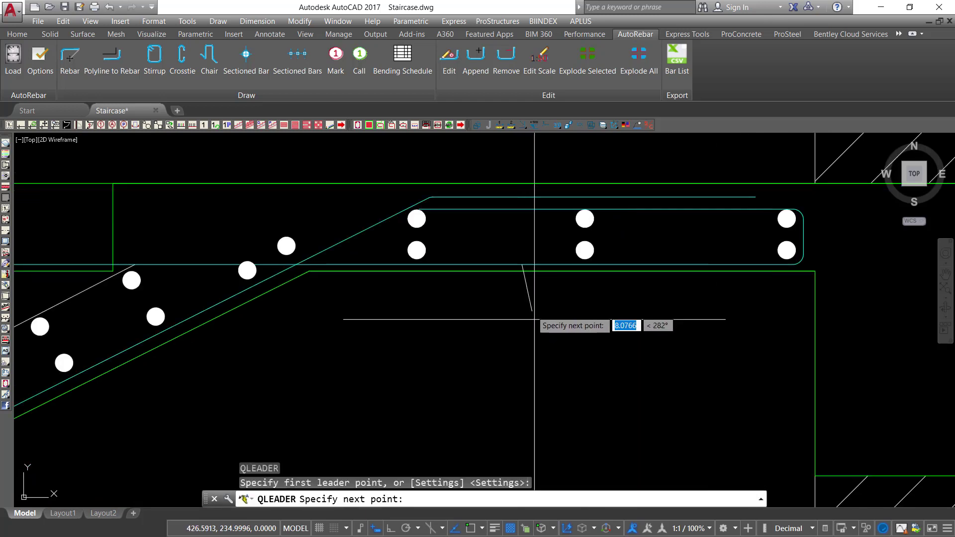
pyautogui.scroll(-4, 523, 282)
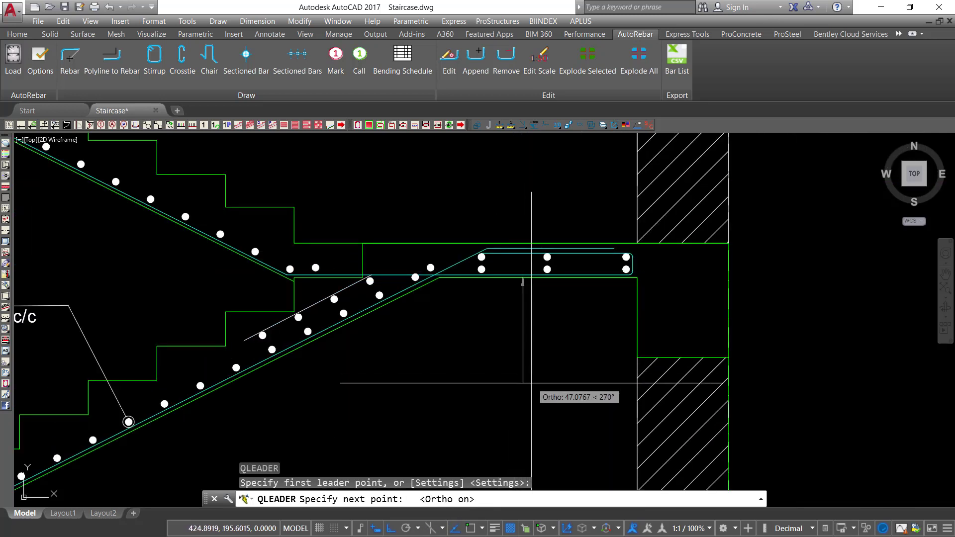
pyautogui.click(526, 365)
pyautogui.click(597, 364)
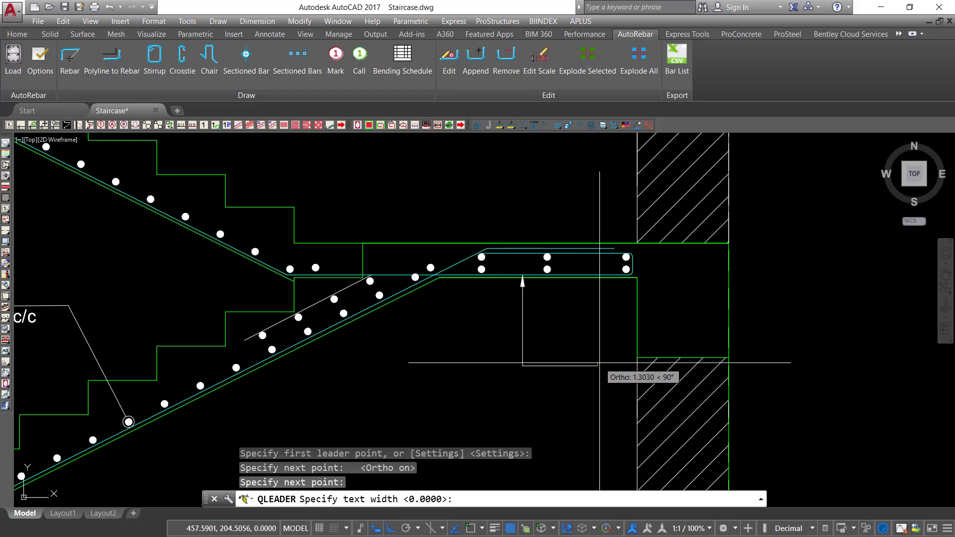
pyautogui.press('Escape')
# Copy the Y16 @ 200mm c/c label text onto the leader below the landing slab, with Ortho off.
pyautogui.scroll(-2, 603, 318)
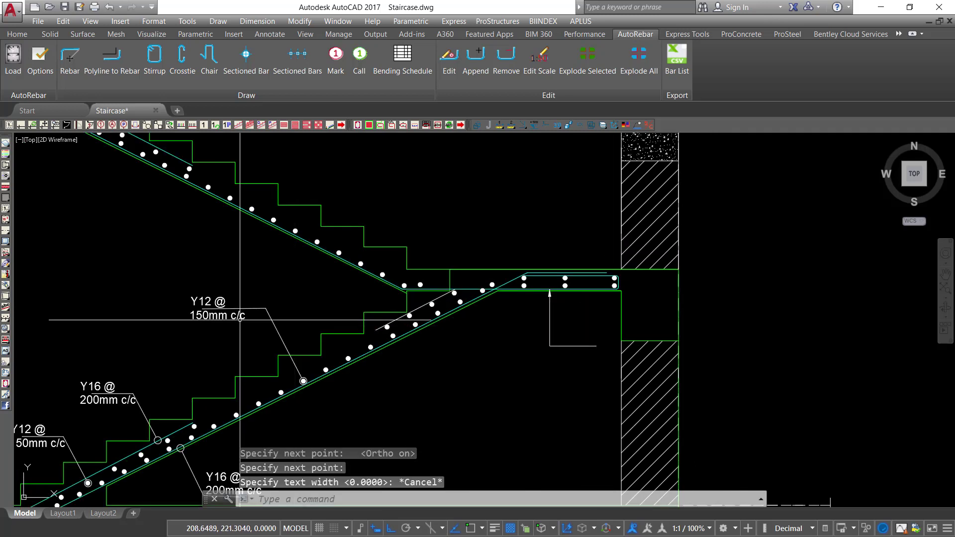
pyautogui.moveTo(206, 319); pyautogui.dragTo(301, 277, button='middle')
pyautogui.scroll(4, 192, 351)
pyautogui.click(279, 303)
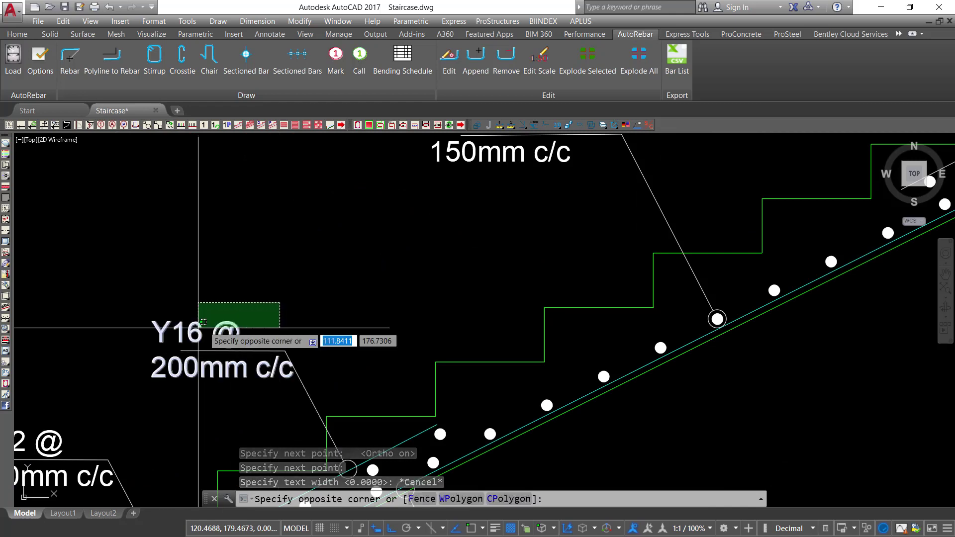
pyautogui.click(200, 329)
pyautogui.rightClick(260, 273)
pyautogui.click(317, 373)
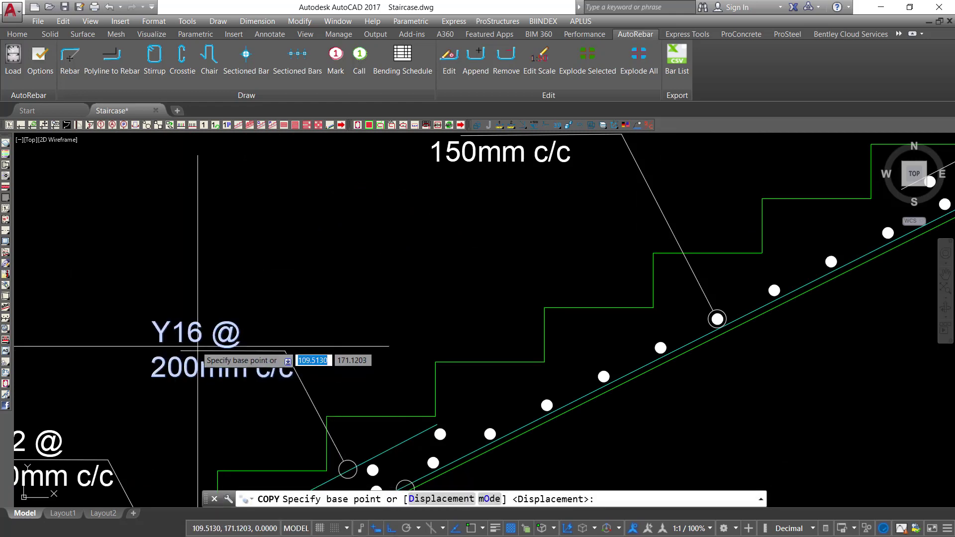
pyautogui.click(316, 368)
pyautogui.scroll(-4, 278, 249)
pyautogui.click(392, 528)
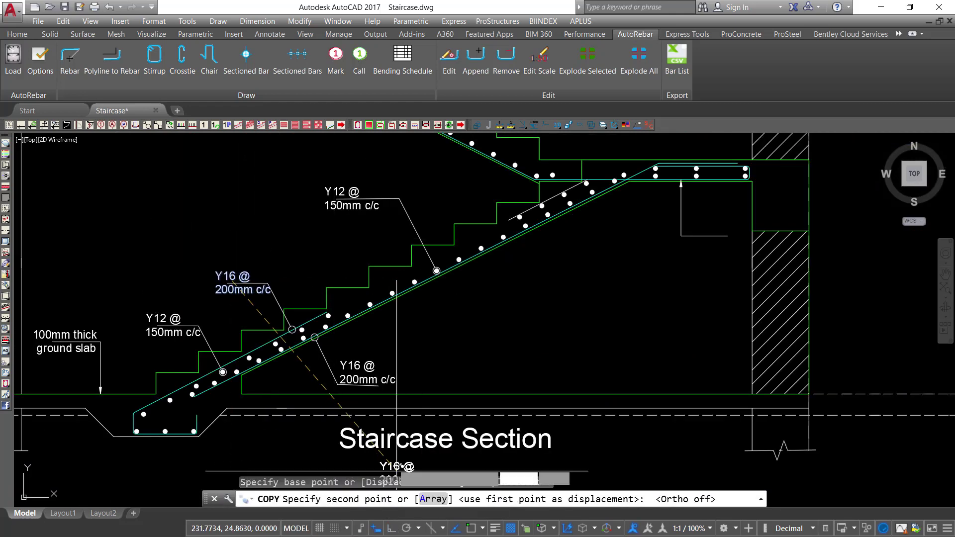
pyautogui.scroll(-3, 438, 348)
pyautogui.scroll(8, 522, 318)
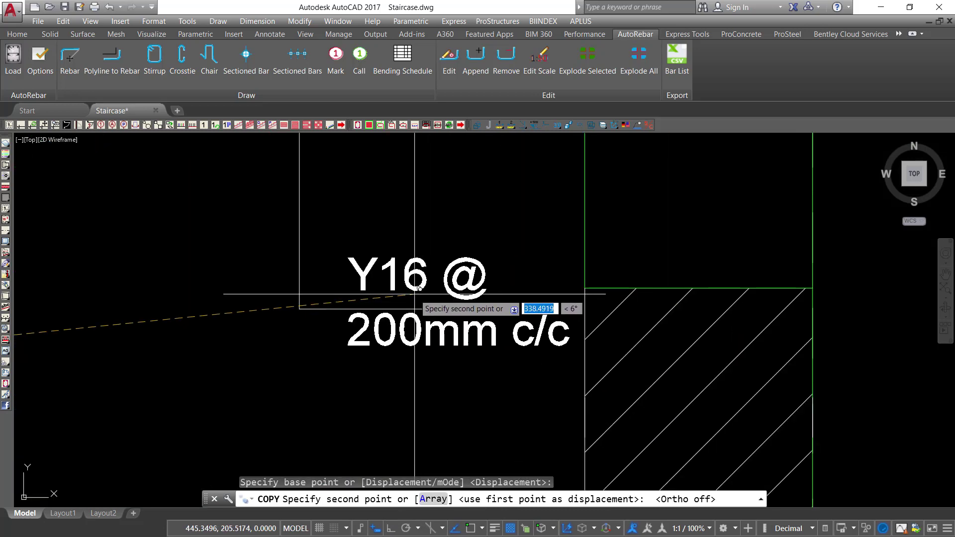
pyautogui.click(379, 298)
pyautogui.rightClick(420, 256)
pyautogui.click(457, 263)
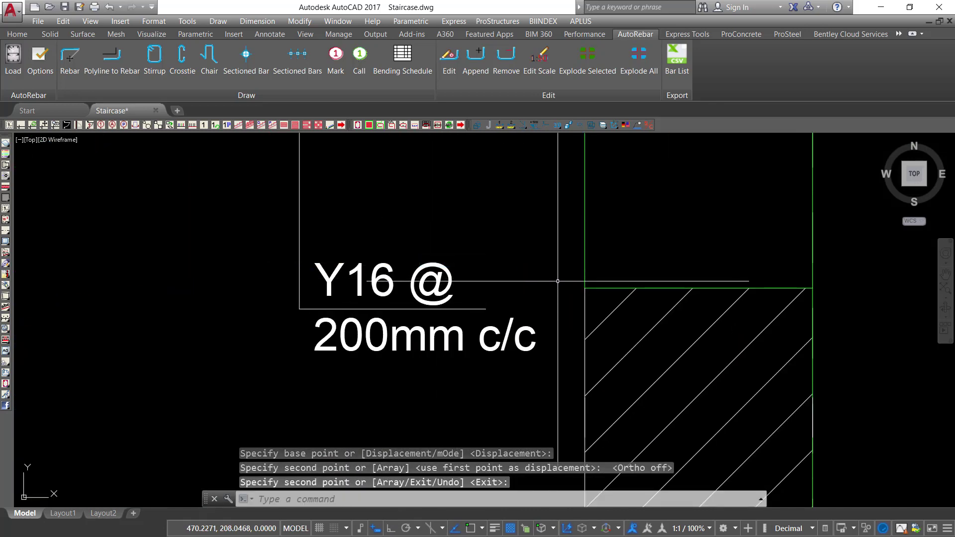
# Draw an orthogonal quick leader without text from the landing's upper middle bar dot, about 30 units up and 19 units left.
pyautogui.scroll(-3, 555, 293)
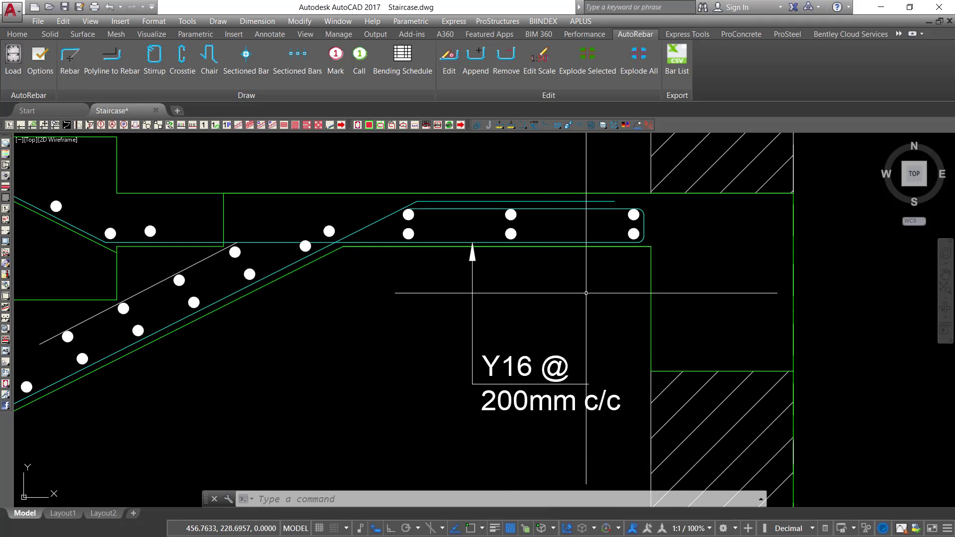
pyautogui.scroll(-6, 597, 337)
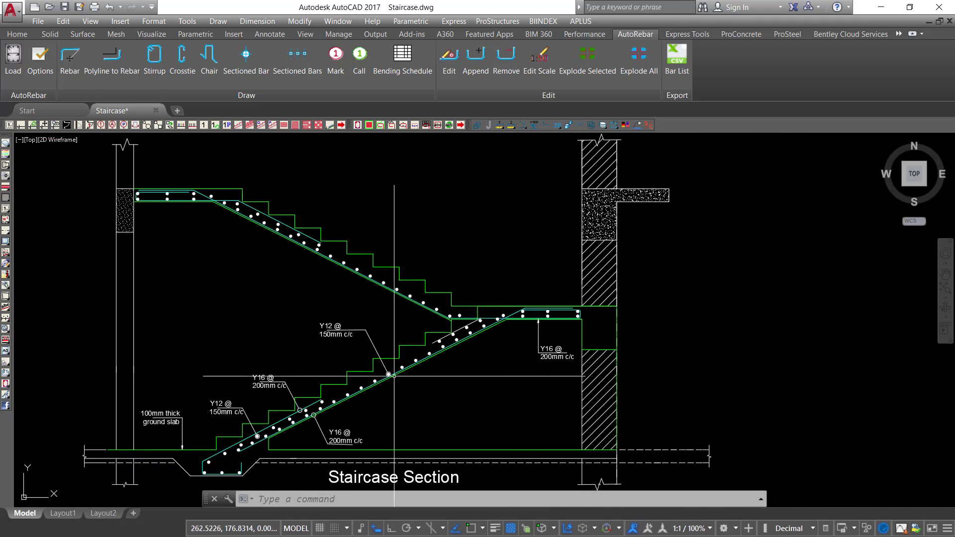
pyautogui.scroll(4, 398, 370)
pyautogui.scroll(6, 634, 281)
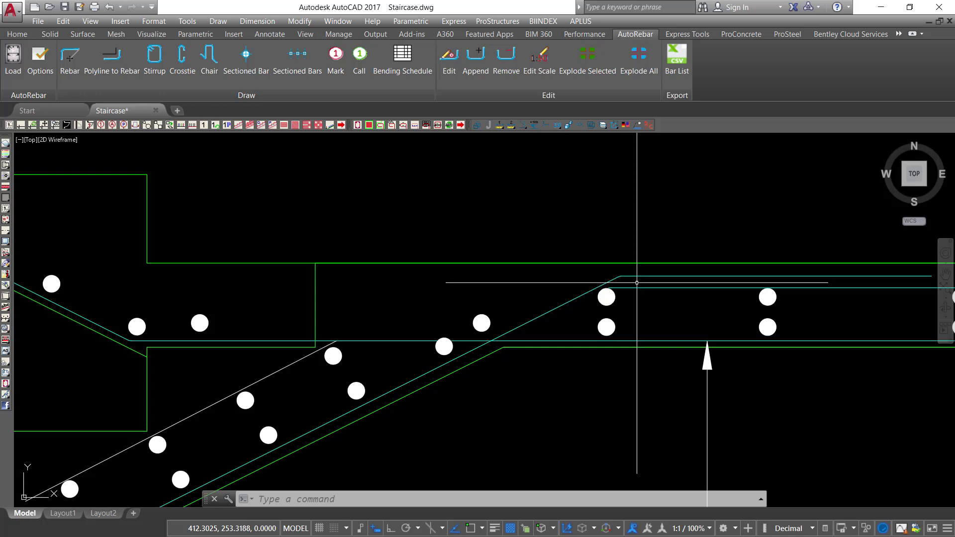
pyautogui.write('LE')
pyautogui.press('Return')
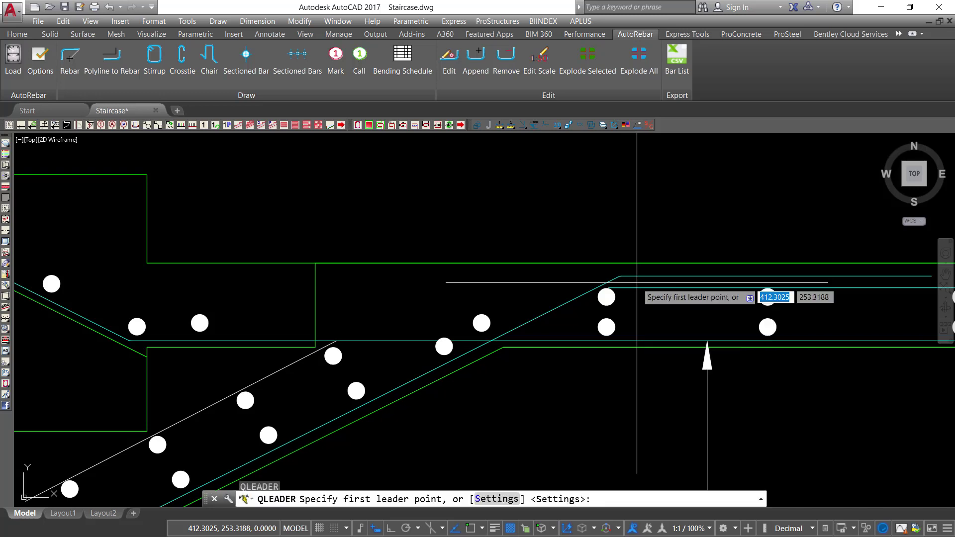
pyautogui.scroll(2, 765, 293)
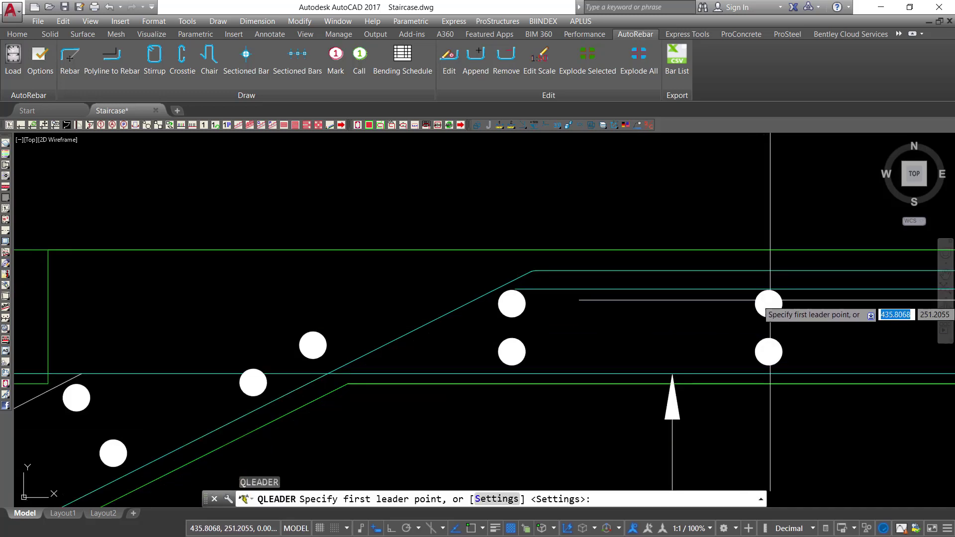
pyautogui.click(770, 300)
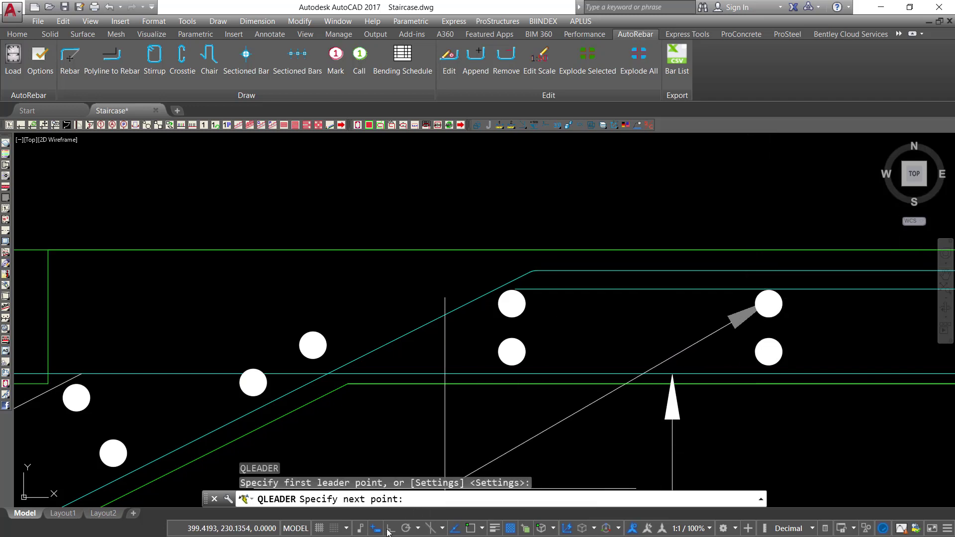
pyautogui.scroll(-2, 607, 326)
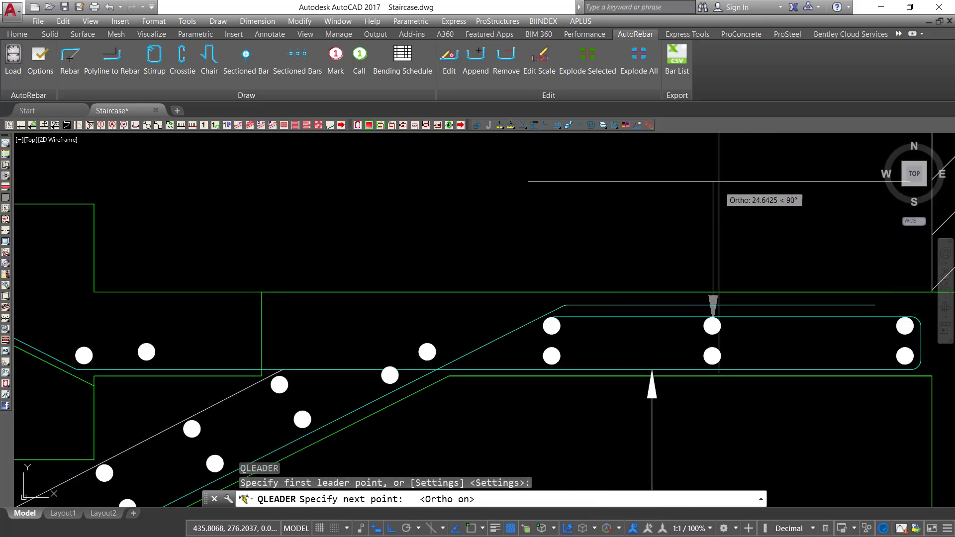
pyautogui.moveTo(689, 247); pyautogui.dragTo(666, 370, button='middle')
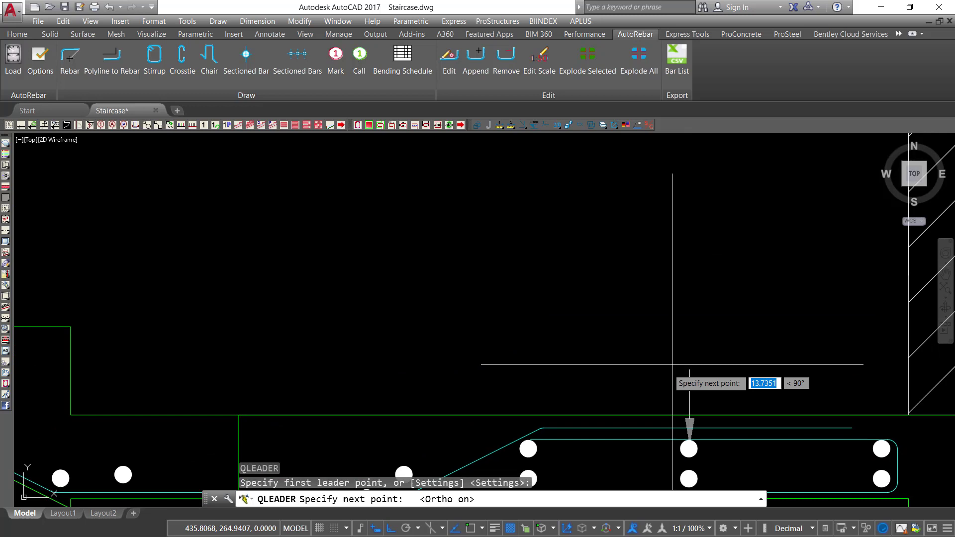
pyautogui.click(688, 276)
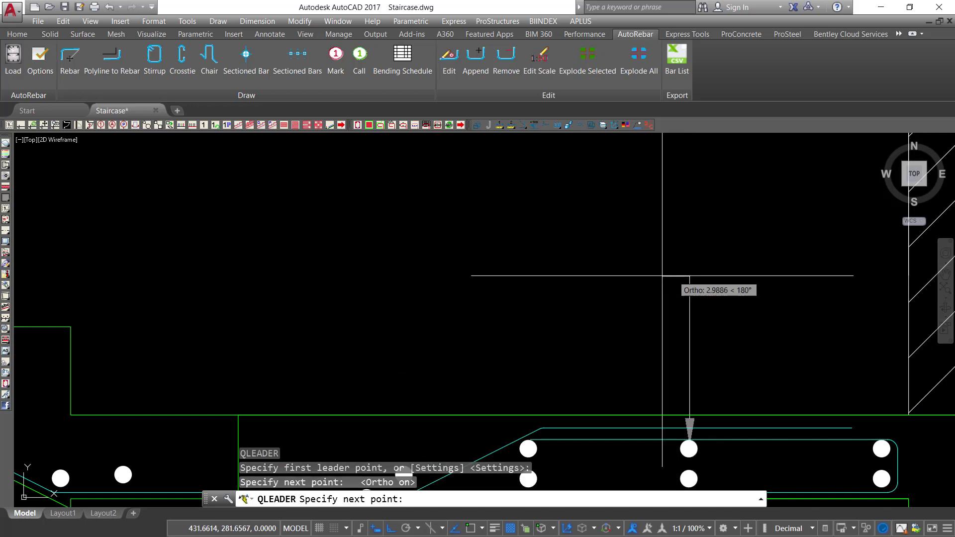
pyautogui.click(581, 278)
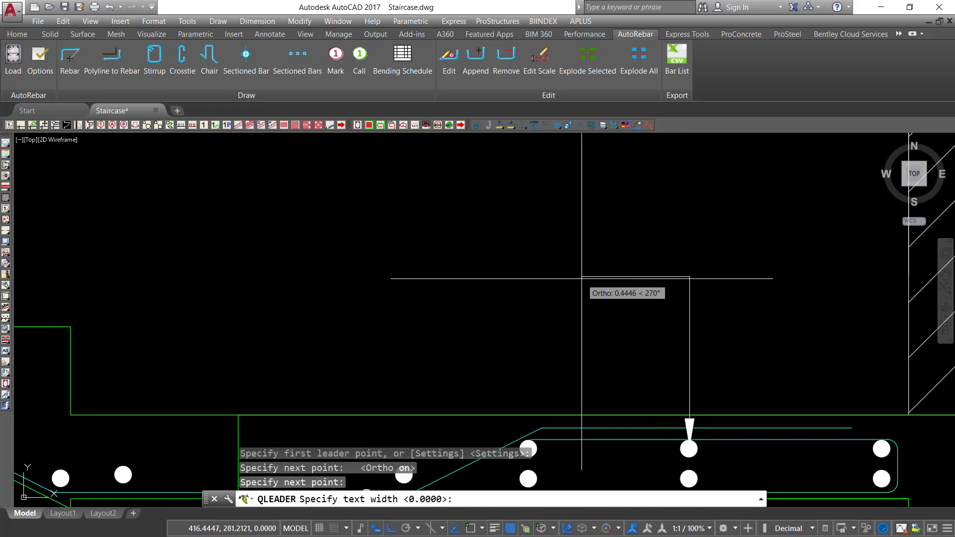
pyautogui.press('Escape')
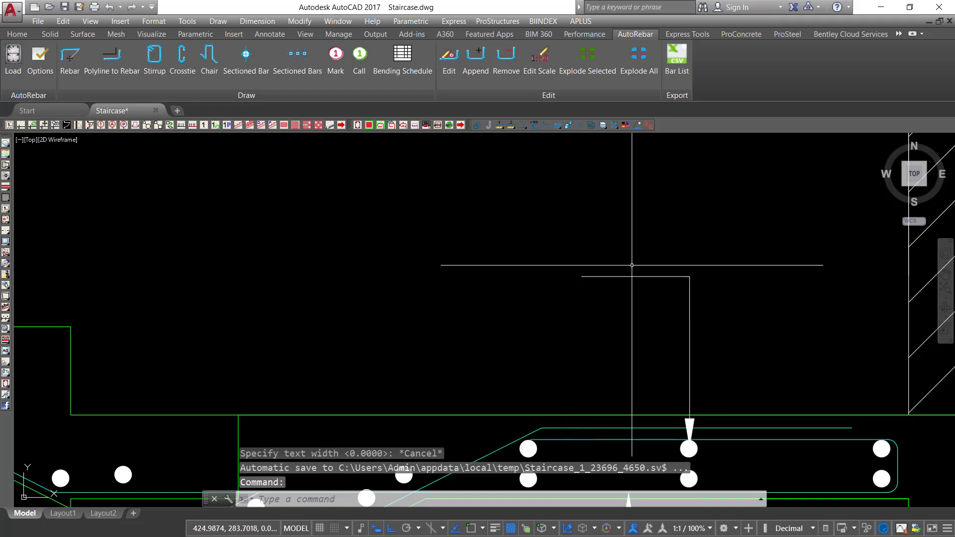
# Copy the Y12 @ 150mm c/c label from the lower flight onto the leader above the landing, with object snap on.
pyautogui.scroll(-2, 634, 266)
pyautogui.moveTo(468, 342); pyautogui.dragTo(497, 266, button='middle')
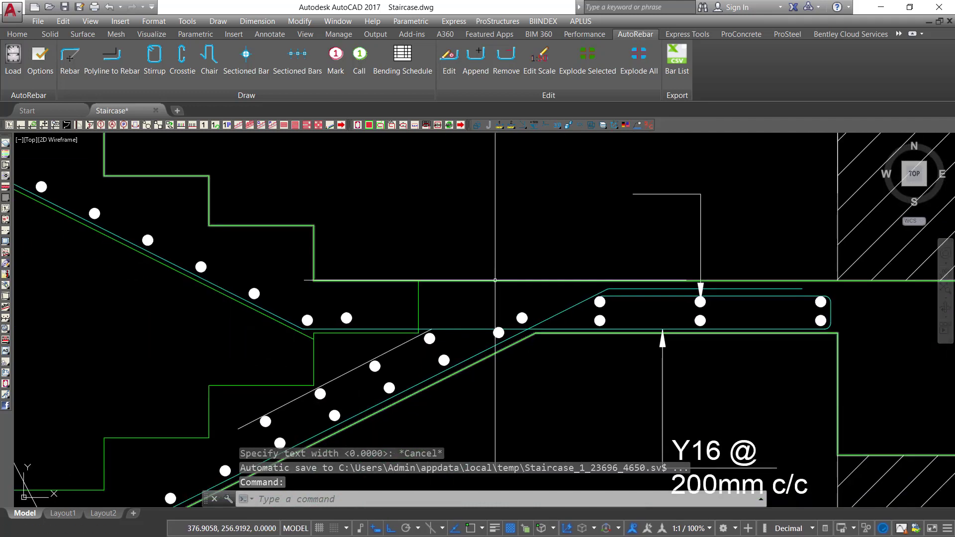
pyautogui.scroll(-2, 524, 275)
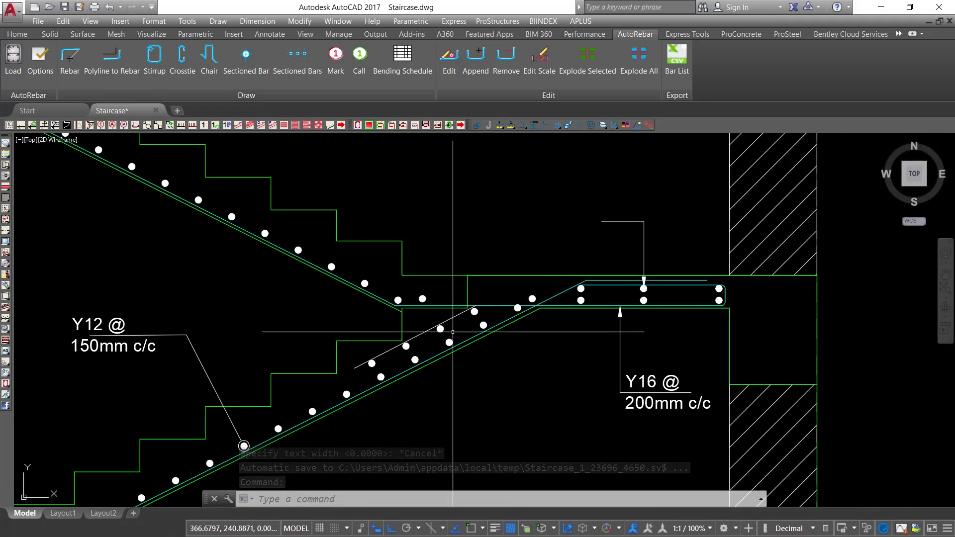
pyautogui.scroll(4, 76, 336)
pyautogui.click(180, 267)
pyautogui.click(126, 296)
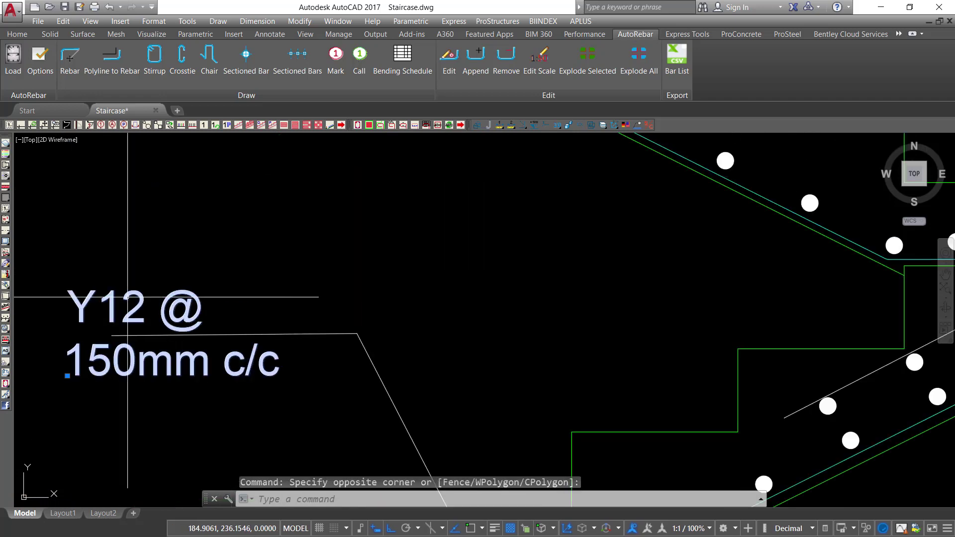
pyautogui.rightClick(195, 251)
pyautogui.click(248, 365)
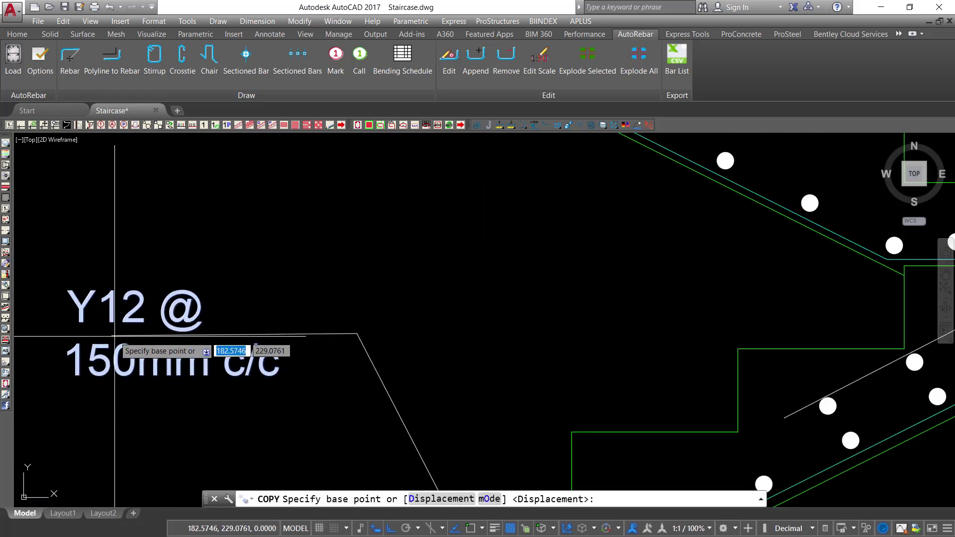
pyautogui.click(470, 528)
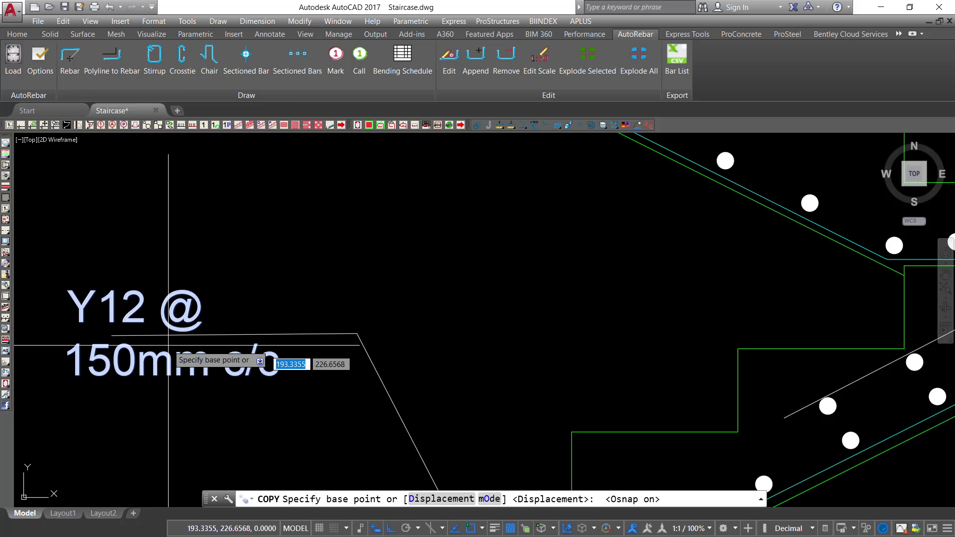
pyautogui.click(112, 334)
pyautogui.scroll(-5, 120, 363)
pyautogui.scroll(5, 421, 279)
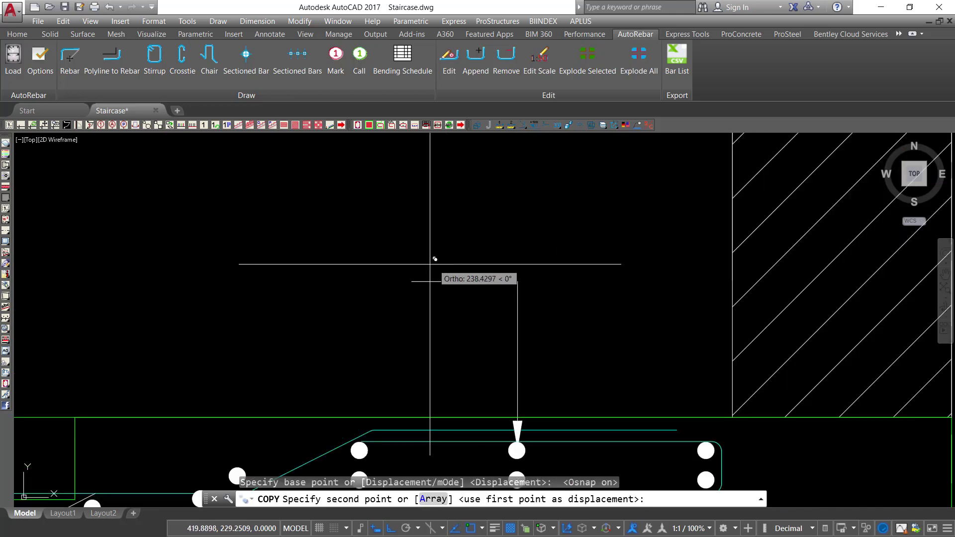
pyautogui.rightClick(488, 221)
pyautogui.click(521, 229)
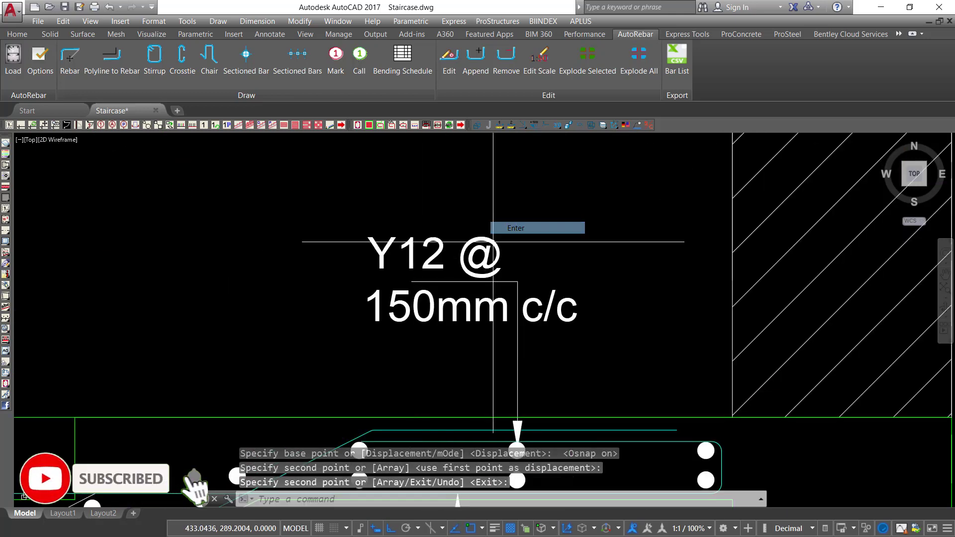
# Move the copied Y12 @ 150mm c/c label horizontally left so it clears the leader's vertical line above the landing.
pyautogui.click(447, 227)
pyautogui.click(363, 258)
pyautogui.rightClick(470, 221)
pyautogui.click(519, 326)
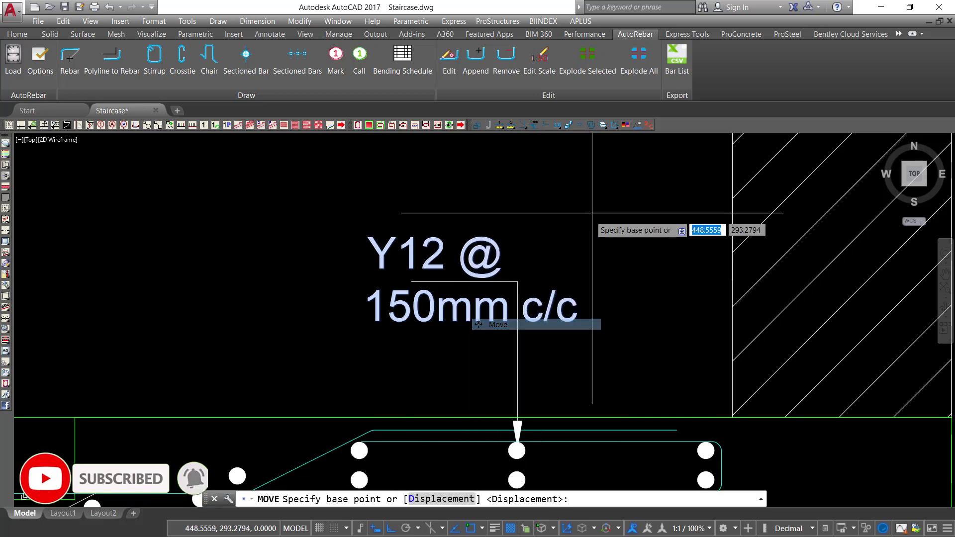
pyautogui.click(543, 217)
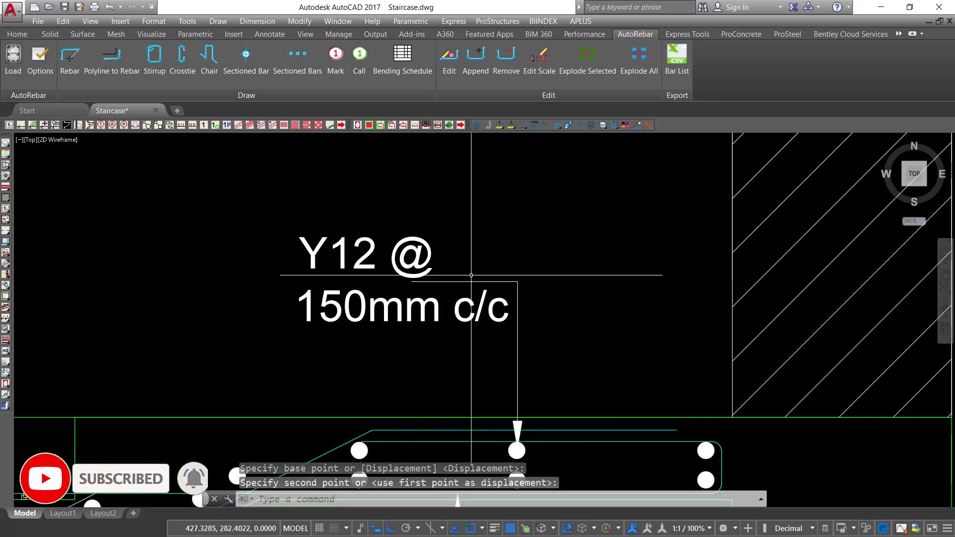
# Stretch the free end of the upper landing leader's horizontal segment left to underline the Y12 @ text.
pyautogui.click(473, 259)
pyautogui.click(456, 286)
pyautogui.scroll(4, 409, 287)
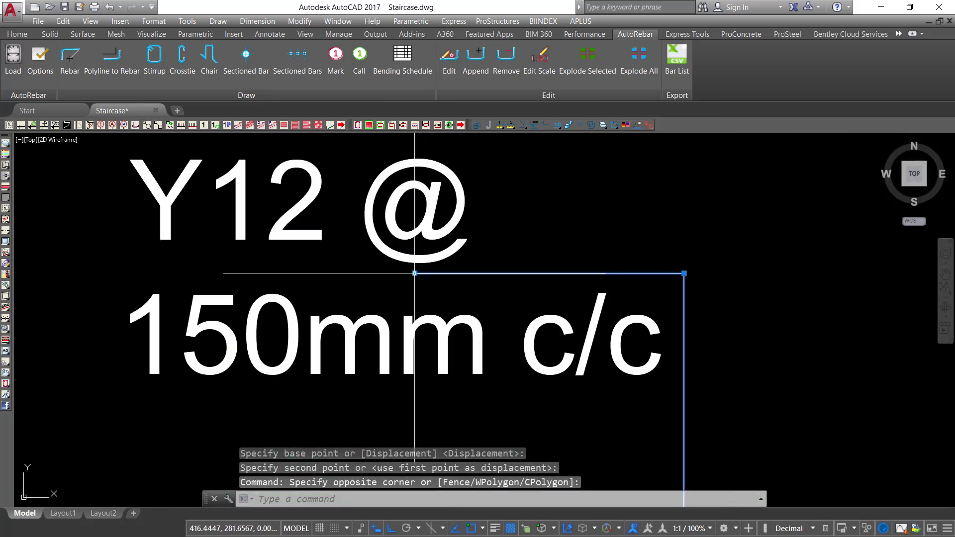
pyautogui.click(415, 273)
pyautogui.click(169, 273)
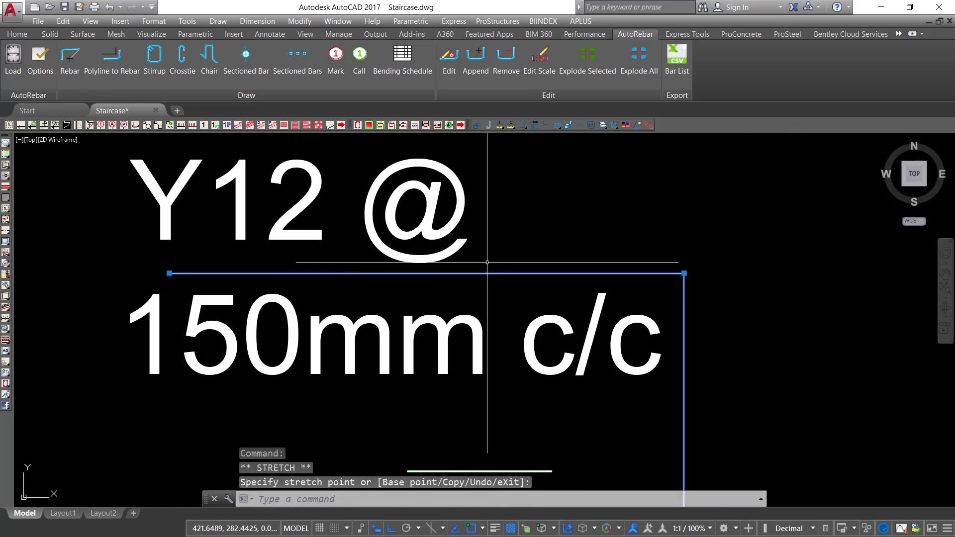
pyautogui.press('Escape')
pyautogui.scroll(-4, 587, 261)
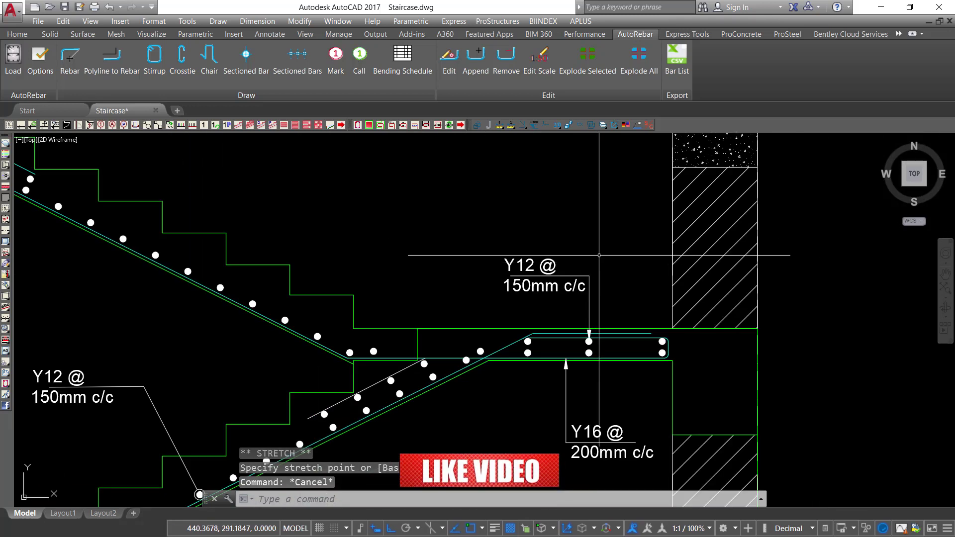
# Match the properties of the lower flight's circle-ended Y12 leader to the Y16 and Y12 leaders at the landing.
pyautogui.scroll(-4, 600, 253)
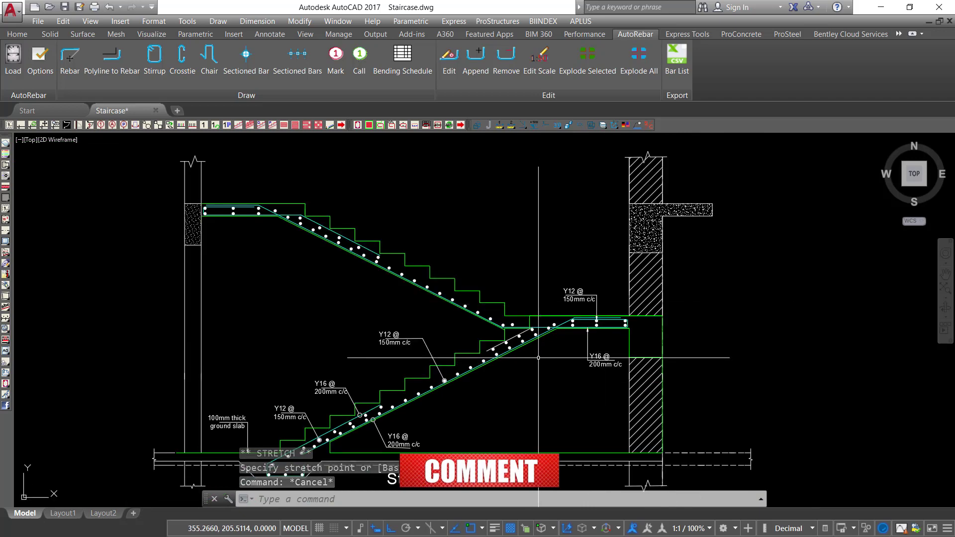
pyautogui.scroll(4, 598, 315)
pyautogui.scroll(3, 599, 315)
pyautogui.scroll(-3, 599, 314)
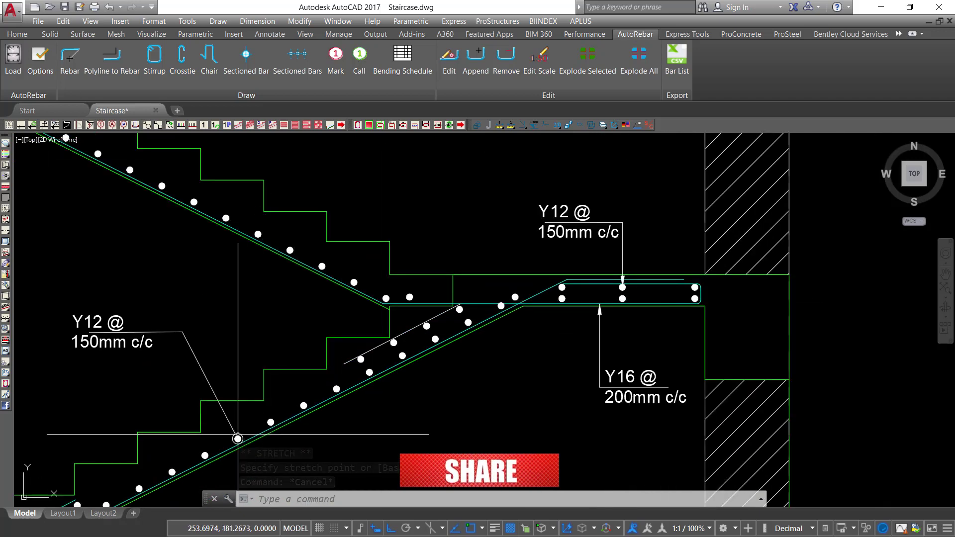
pyautogui.scroll(7, 235, 436)
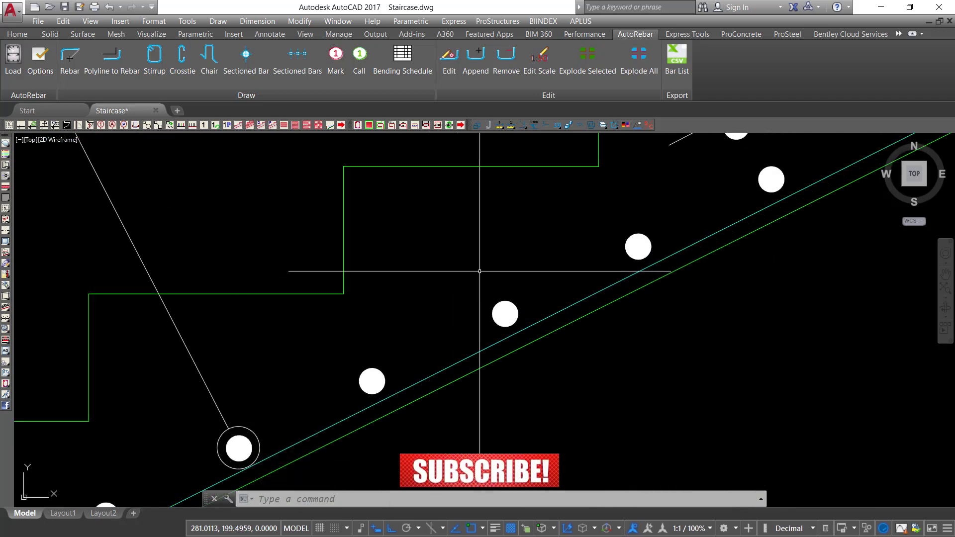
pyautogui.write('a')
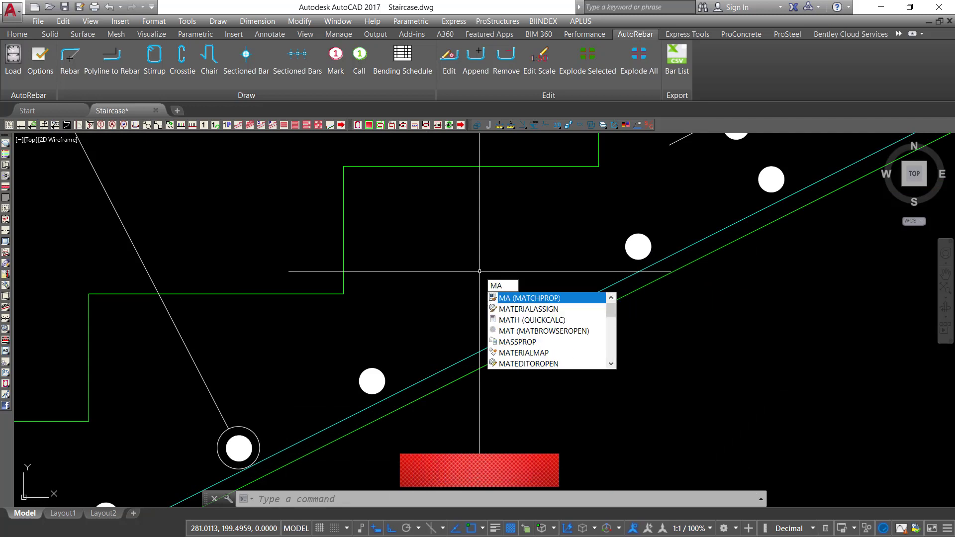
pyautogui.press('Return')
pyautogui.scroll(-4, 542, 297)
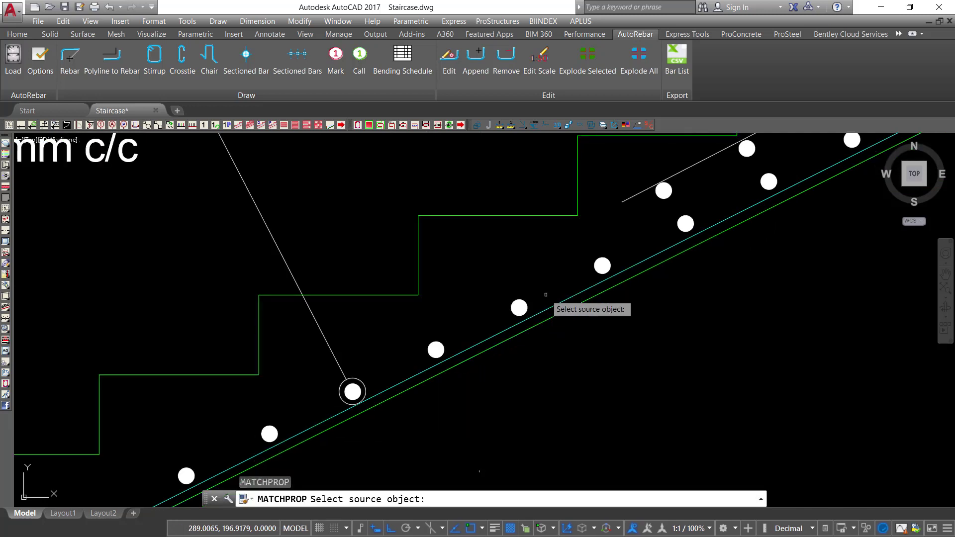
pyautogui.click(405, 317)
pyautogui.scroll(-2, 398, 319)
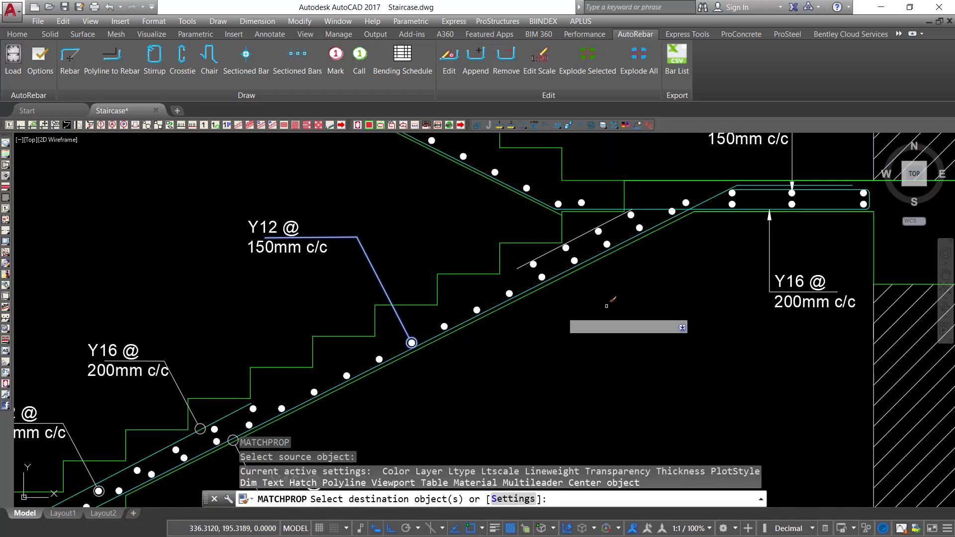
pyautogui.scroll(-1, 744, 209)
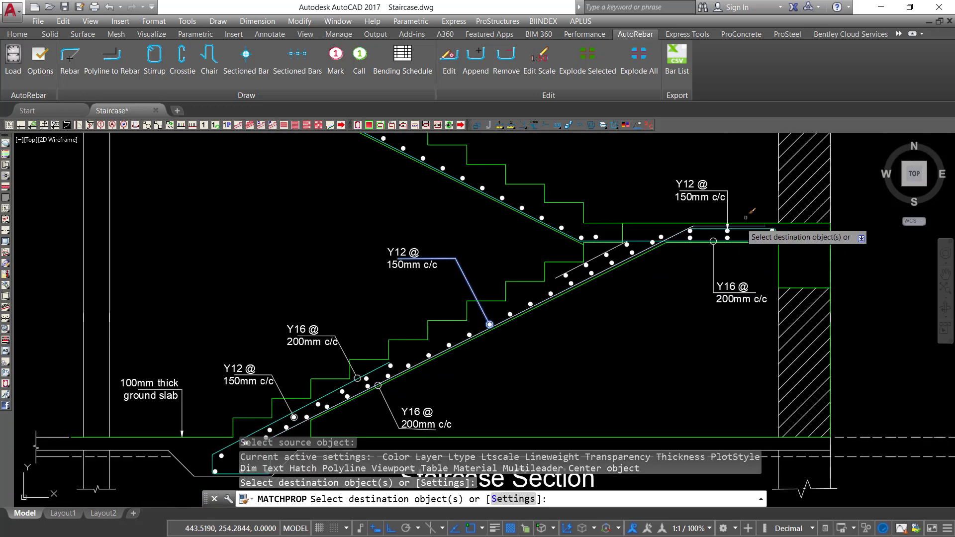
pyautogui.scroll(3, 714, 230)
pyautogui.click(695, 234)
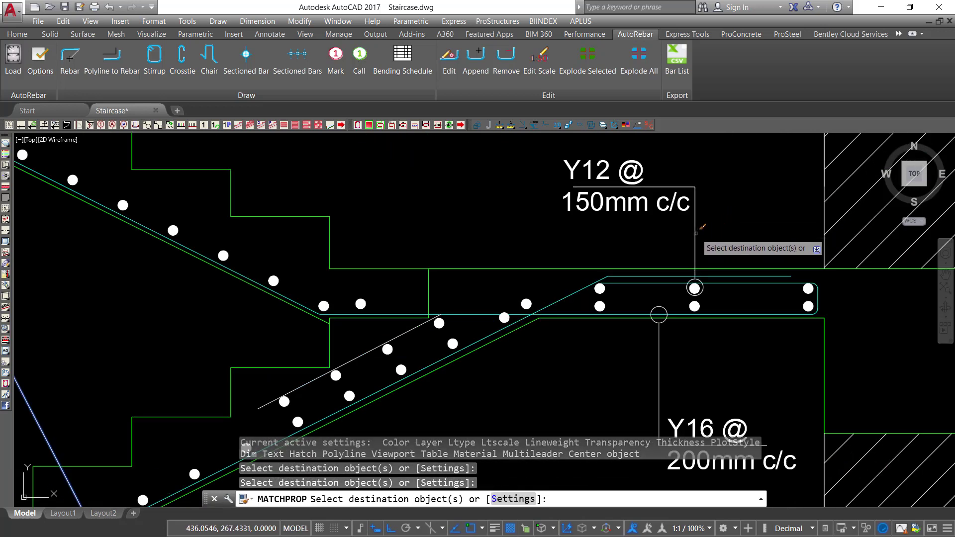
pyautogui.rightClick(712, 207)
pyautogui.click(731, 214)
pyautogui.scroll(-3, 689, 265)
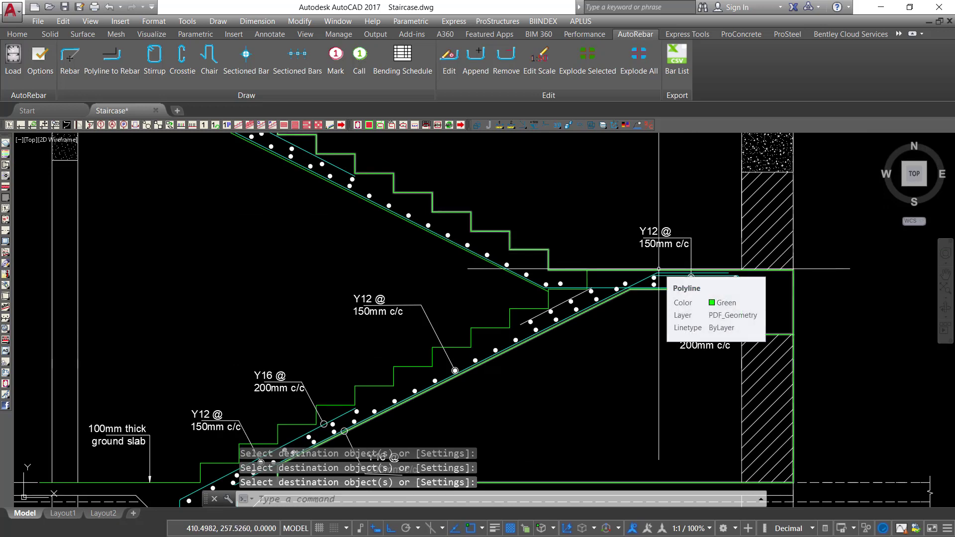
# Draw a leader from a distribution bar dot in the upper flight straight up above the steps, with a horizontal segment to the right and no text.
pyautogui.scroll(-3, 609, 348)
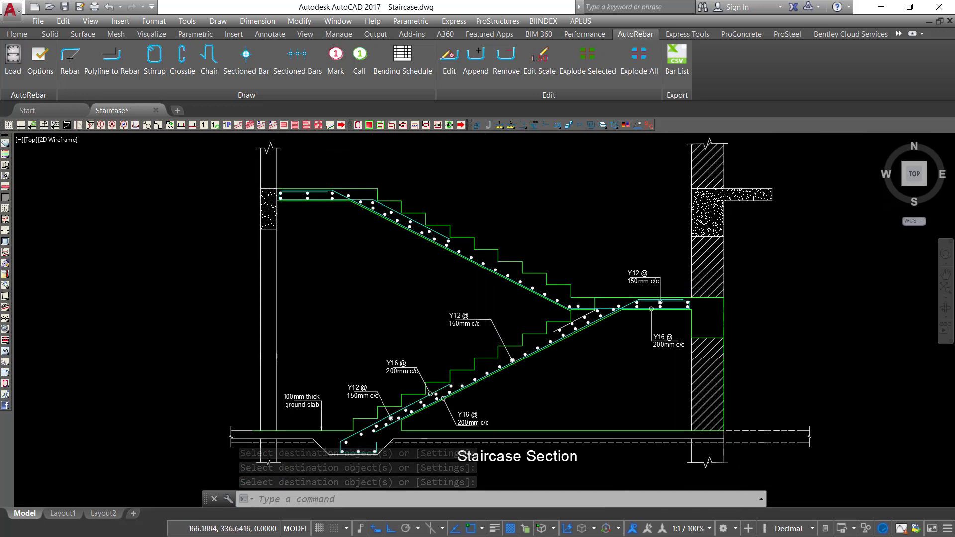
pyautogui.scroll(5, 452, 207)
pyautogui.write('le')
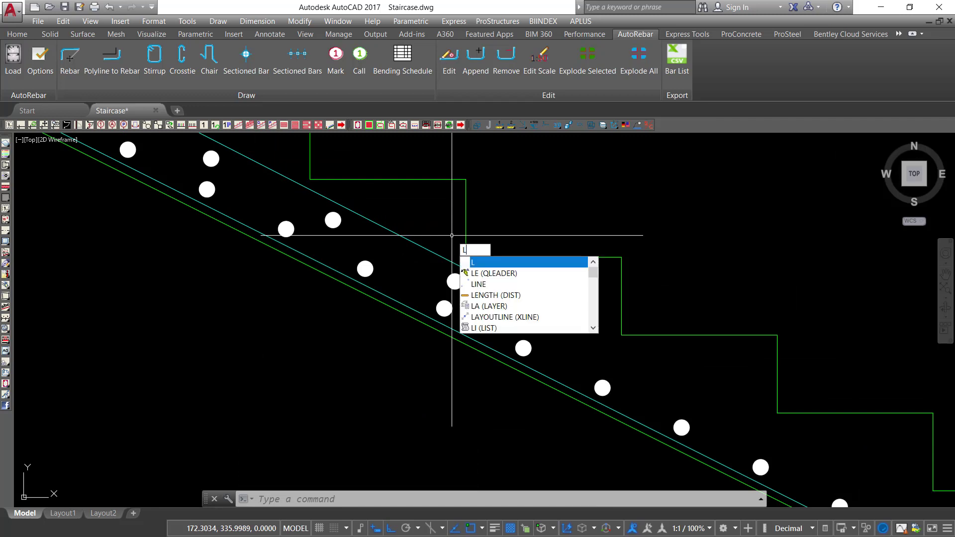
pyautogui.press('Return')
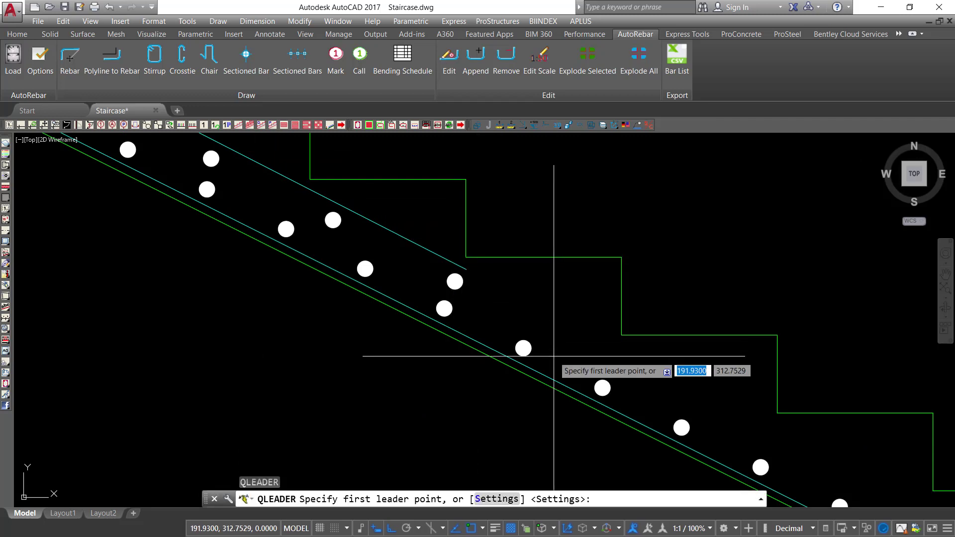
pyautogui.scroll(2, 550, 354)
pyautogui.click(506, 343)
pyautogui.scroll(-4, 512, 338)
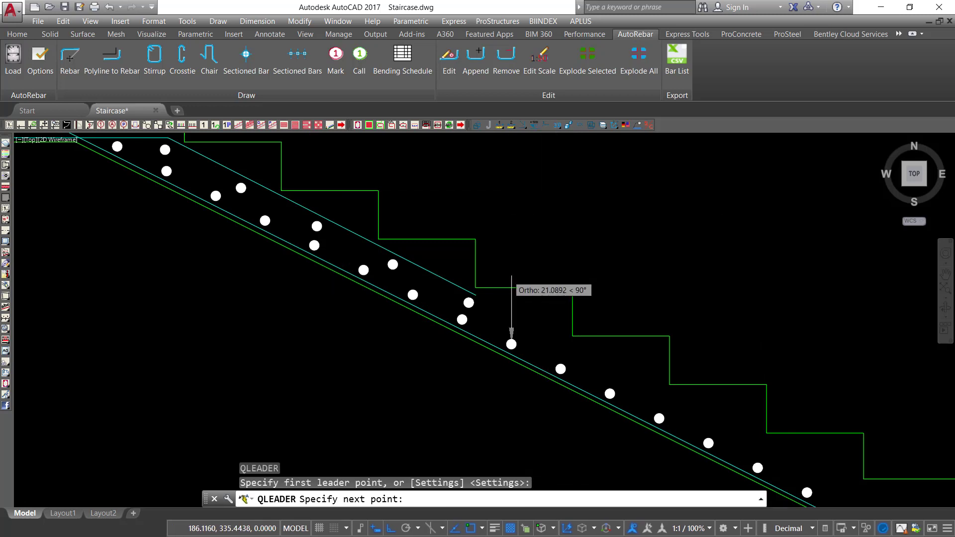
pyautogui.scroll(-3, 522, 223)
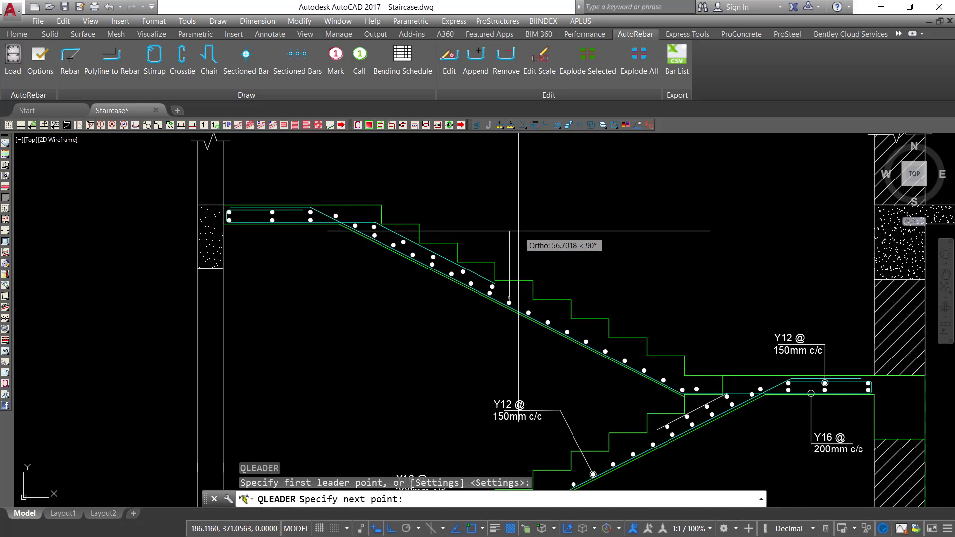
pyautogui.click(517, 219)
pyautogui.click(585, 219)
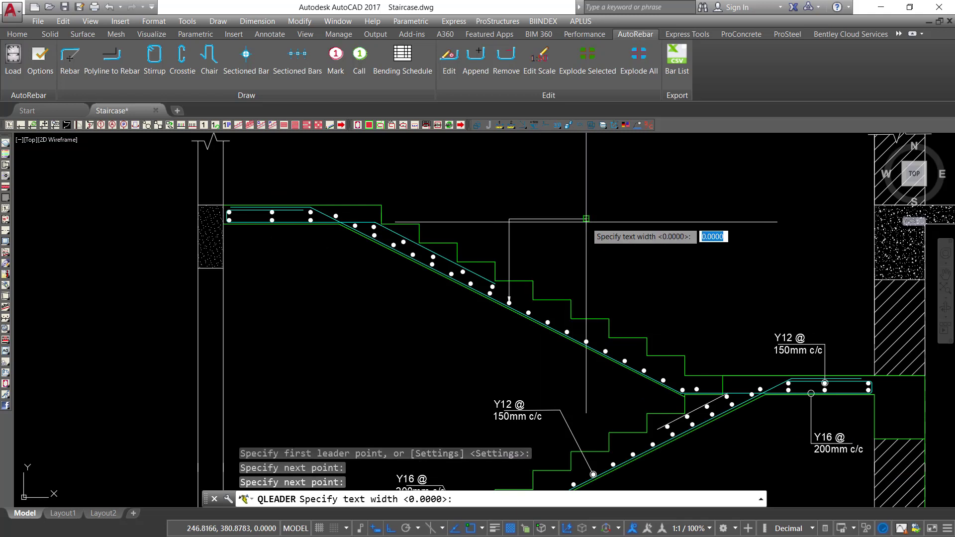
pyautogui.press('Escape')
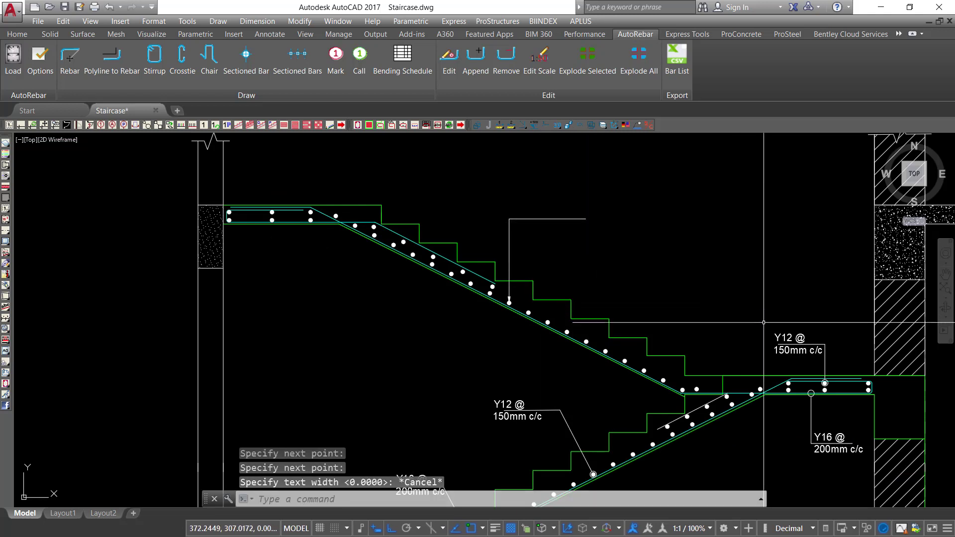
# Copy the Y12 @ 150mm c/c label from above the landing to the end of the upper flight leader's horizontal segment.
pyautogui.scroll(5, 763, 322)
pyautogui.click(808, 334)
pyautogui.click(741, 264)
pyautogui.rightClick(737, 261)
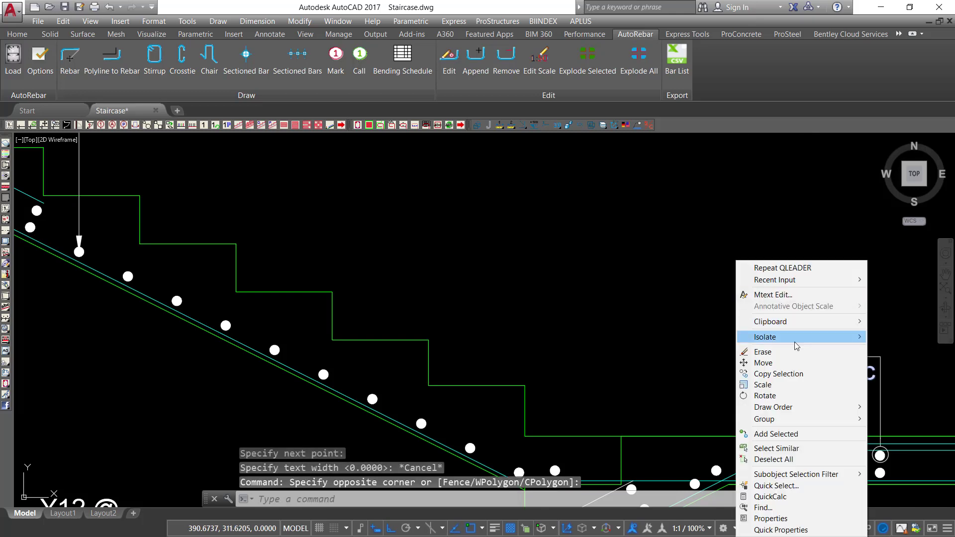
pyautogui.click(787, 374)
pyautogui.click(847, 371)
pyautogui.scroll(-3, 848, 370)
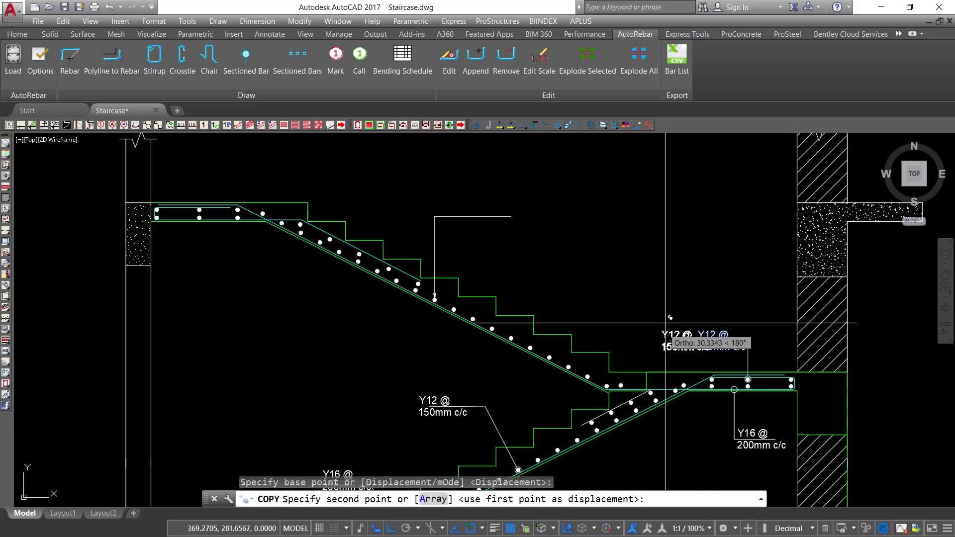
pyautogui.click(521, 216)
pyautogui.scroll(4, 523, 211)
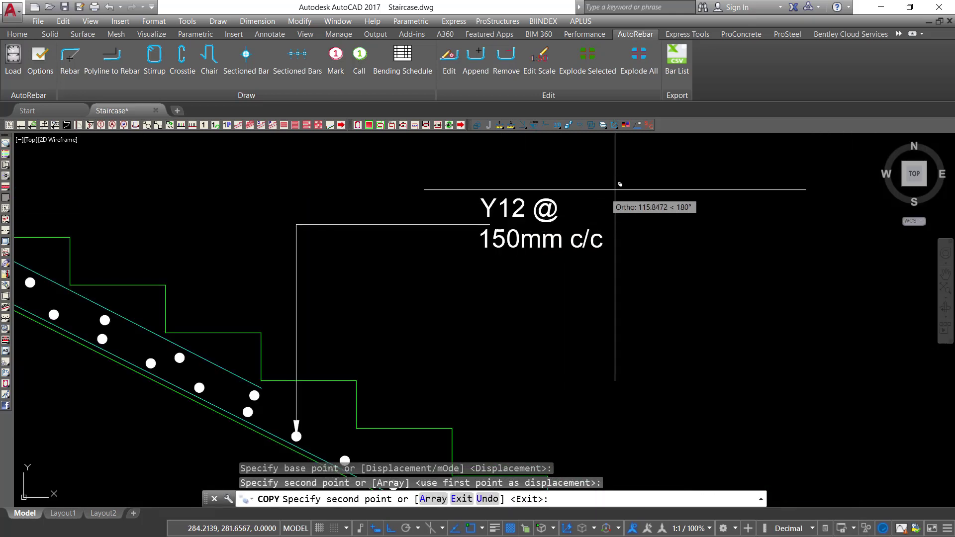
pyautogui.rightClick(622, 188)
pyautogui.click(646, 194)
# Move the copied Y12 @ 150mm c/c label horizontally left onto the upper flight leader's horizontal segment.
pyautogui.click(565, 213)
pyautogui.click(479, 144)
pyautogui.rightClick(599, 210)
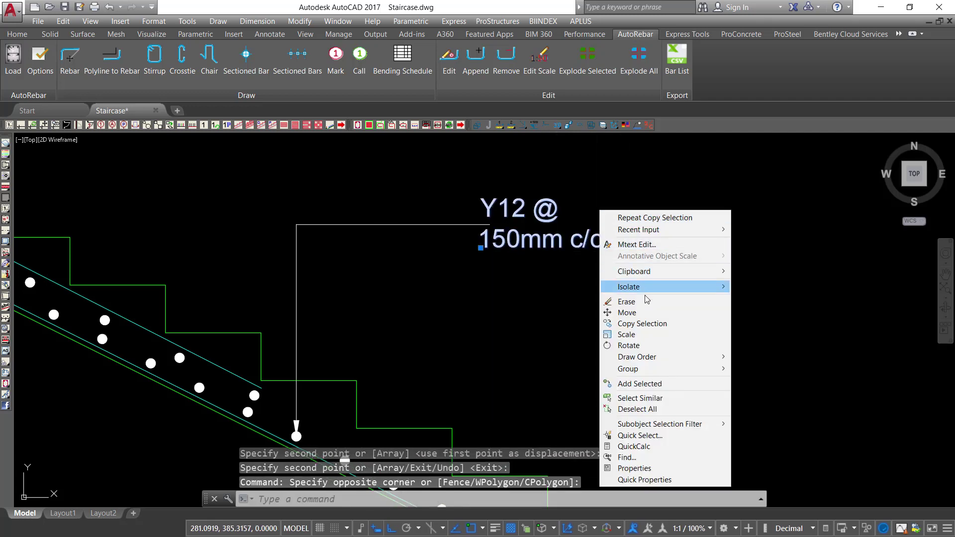
pyautogui.click(626, 312)
pyautogui.click(637, 243)
pyautogui.click(577, 243)
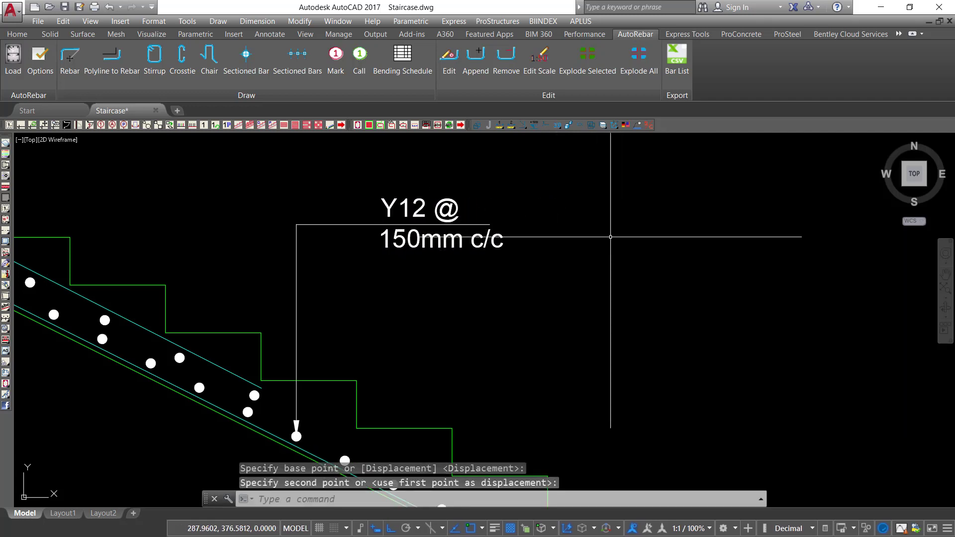
# Stretch the free end of the upper flight leader's horizontal segment left to the start of the Y12 @ text.
pyautogui.scroll(3, 353, 213)
pyautogui.click(353, 213)
pyautogui.click(318, 259)
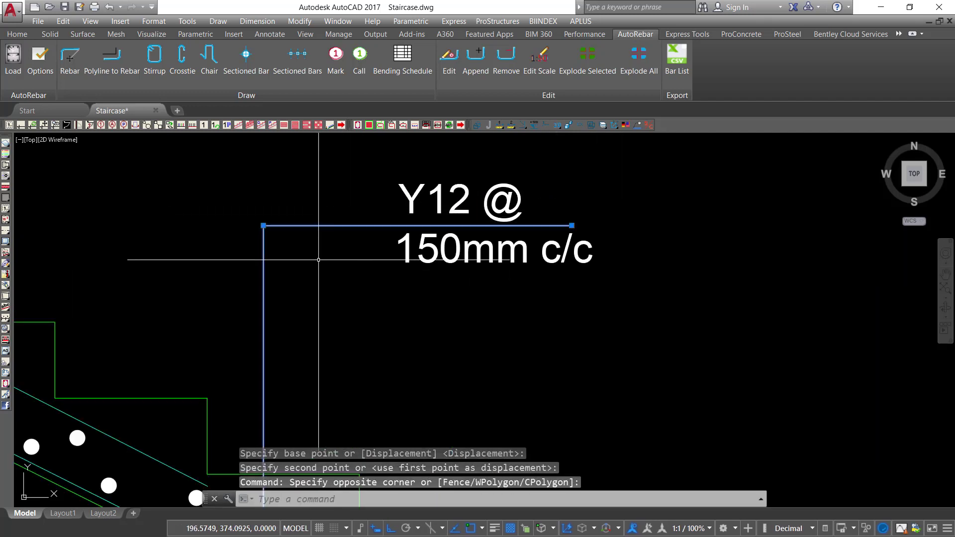
pyautogui.click(572, 225)
pyautogui.click(398, 226)
pyautogui.click(599, 203)
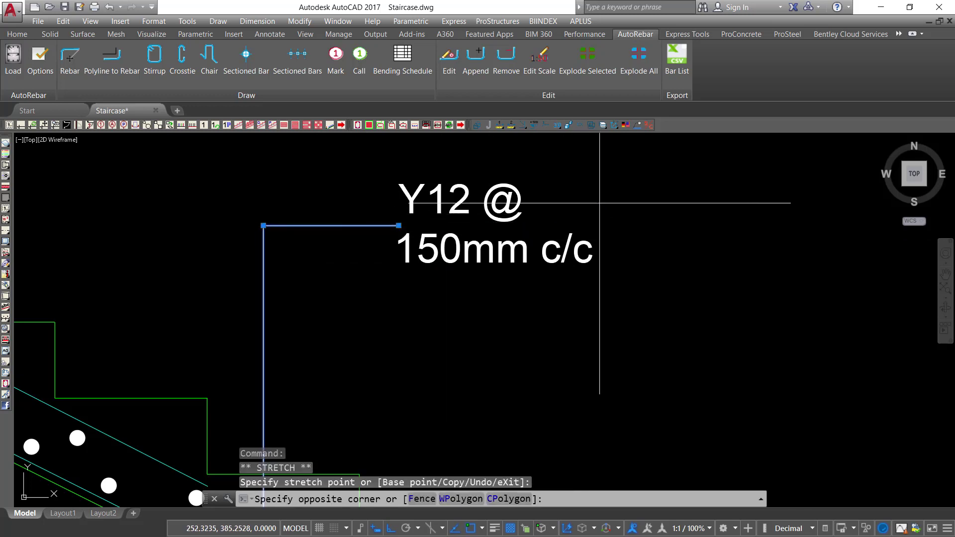
pyautogui.click(540, 248)
pyautogui.press('Escape')
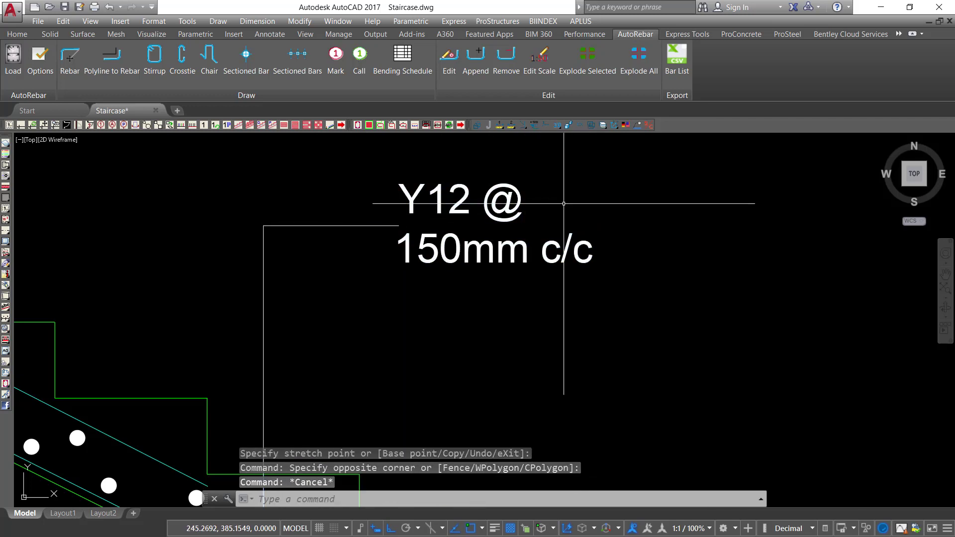
# Move the Y12 @ 150mm c/c label left over the shortened horizontal segment, just right of the leader's vertical line.
pyautogui.click(595, 217)
pyautogui.click(443, 275)
pyautogui.rightClick(613, 230)
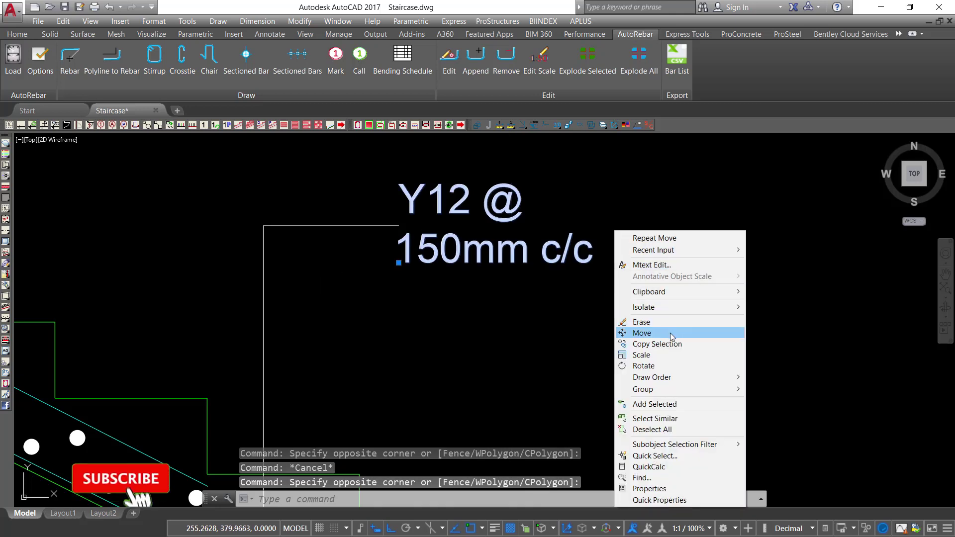
pyautogui.click(669, 330)
pyautogui.click(708, 295)
pyautogui.click(597, 292)
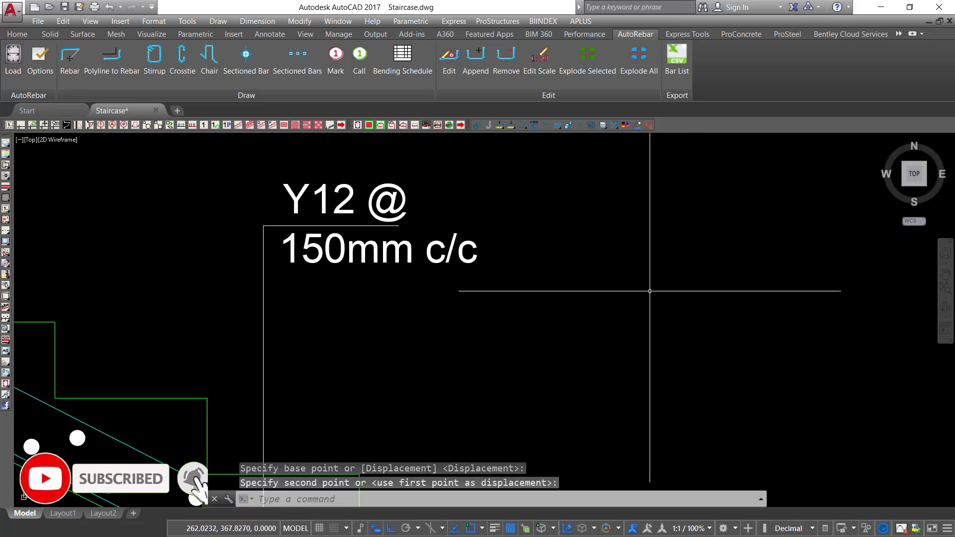
# With object snap off, draw a text-free leader from the upper flight's bottom main bar straight down, with a horizontal segment to the left.
pyautogui.scroll(-6, 542, 269)
pyautogui.scroll(4, 474, 351)
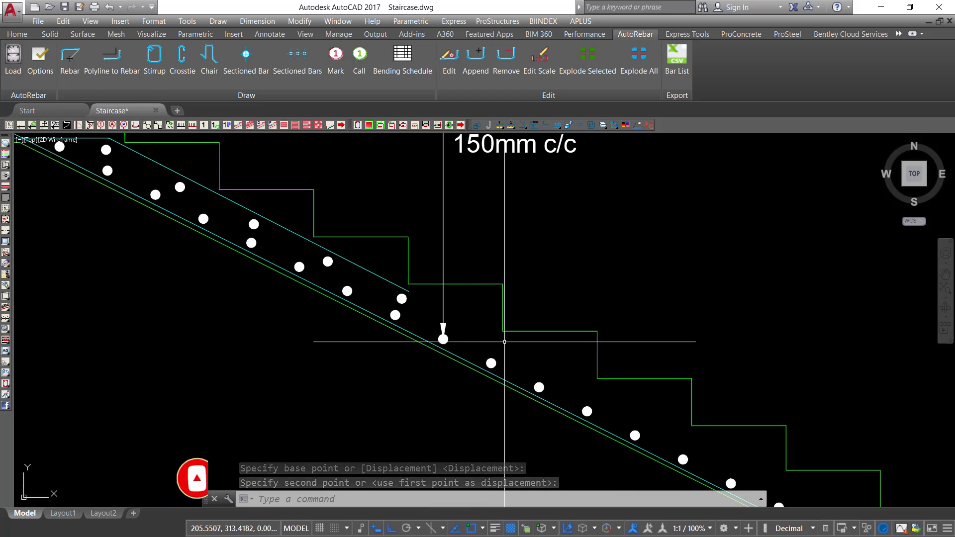
pyautogui.moveTo(541, 370); pyautogui.dragTo(537, 272, button='middle')
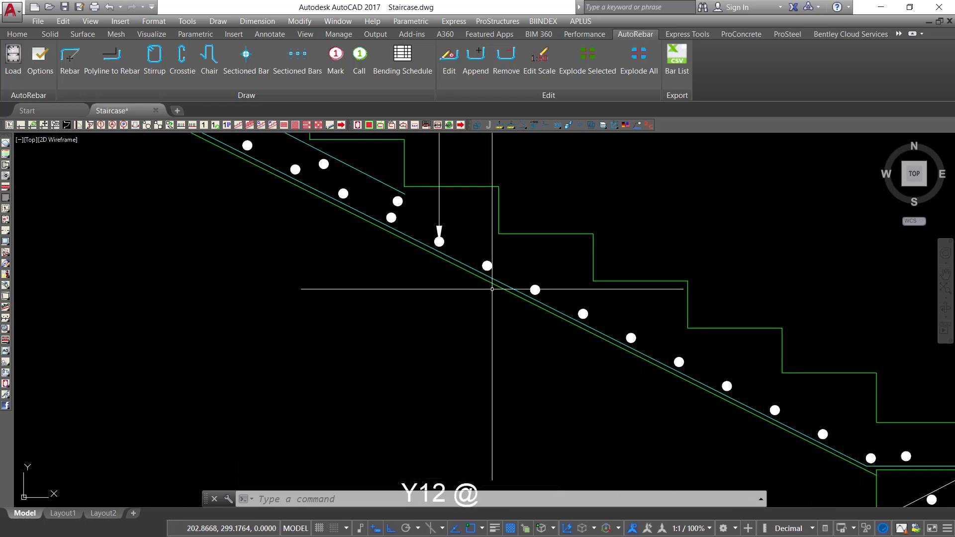
pyautogui.write('le')
pyautogui.press('Return')
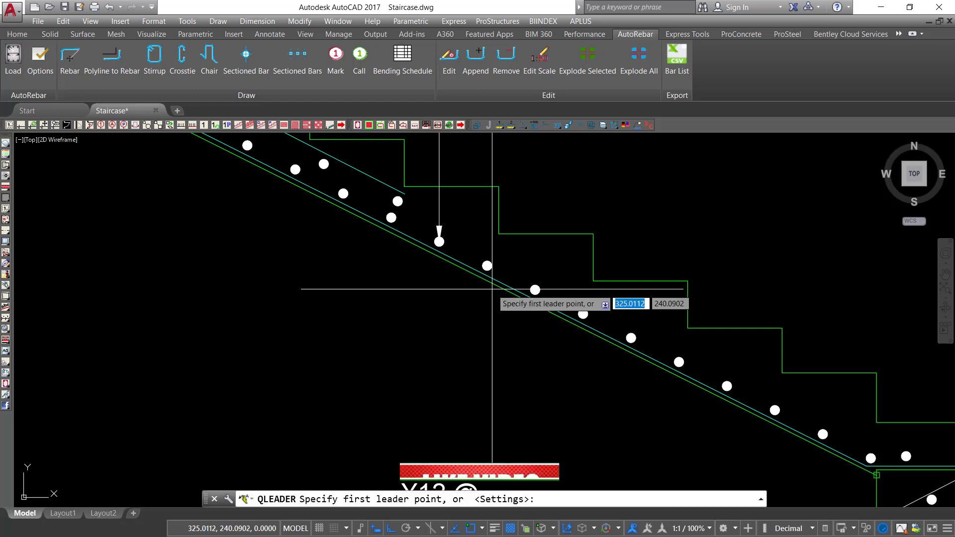
pyautogui.scroll(4, 520, 326)
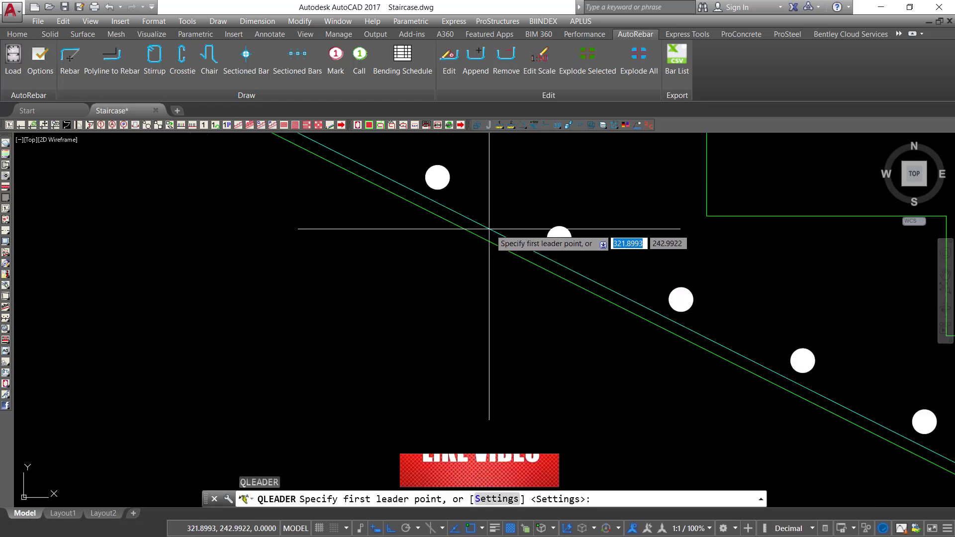
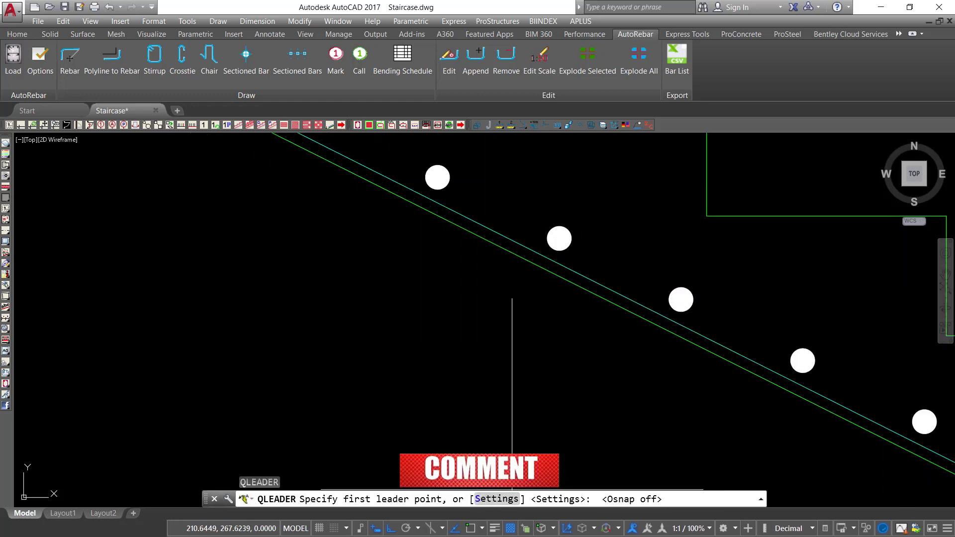
pyautogui.click(484, 226)
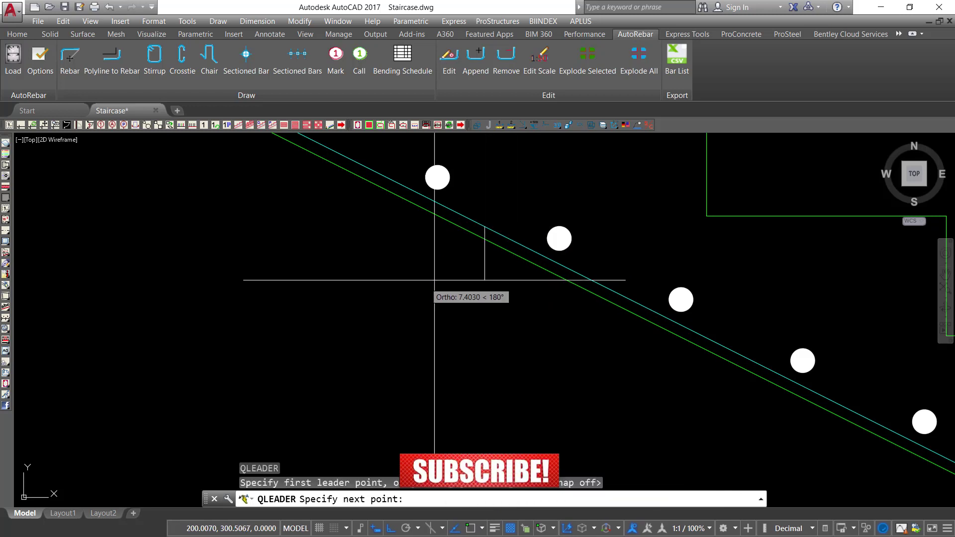
pyautogui.scroll(-6, 510, 183)
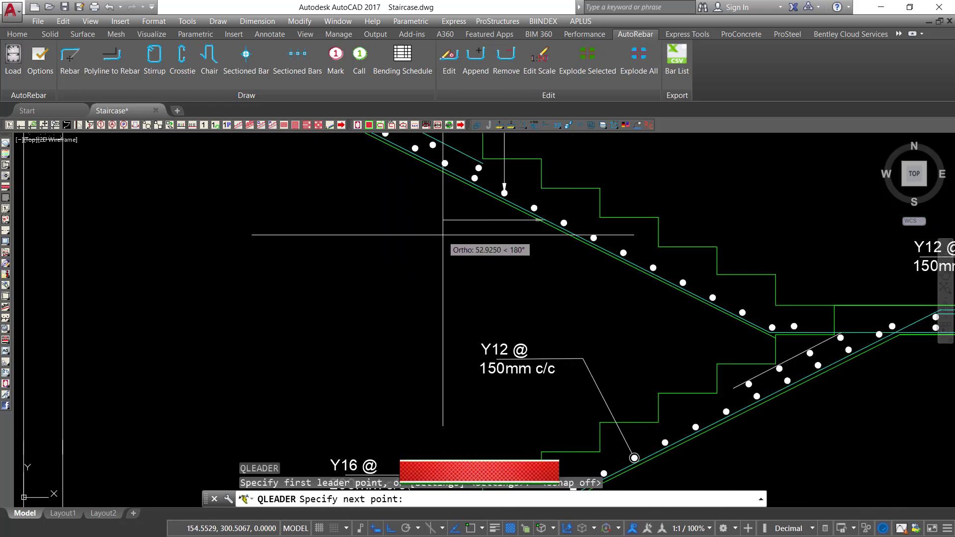
pyautogui.click(545, 275)
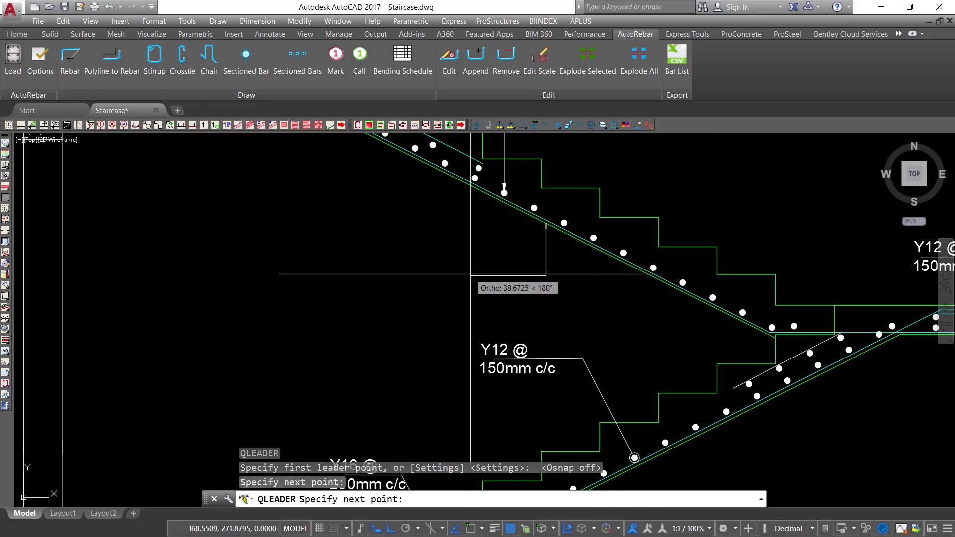
pyautogui.click(447, 275)
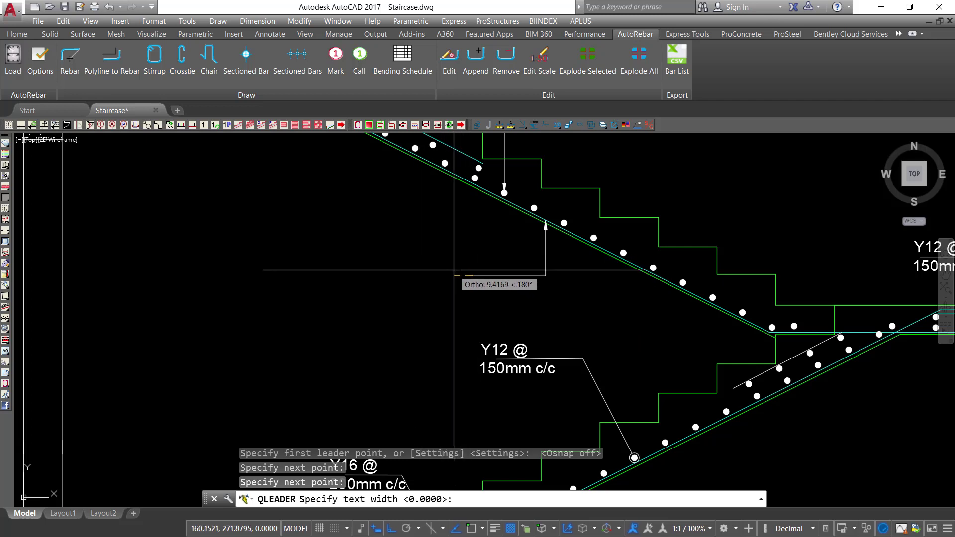
pyautogui.press('Escape')
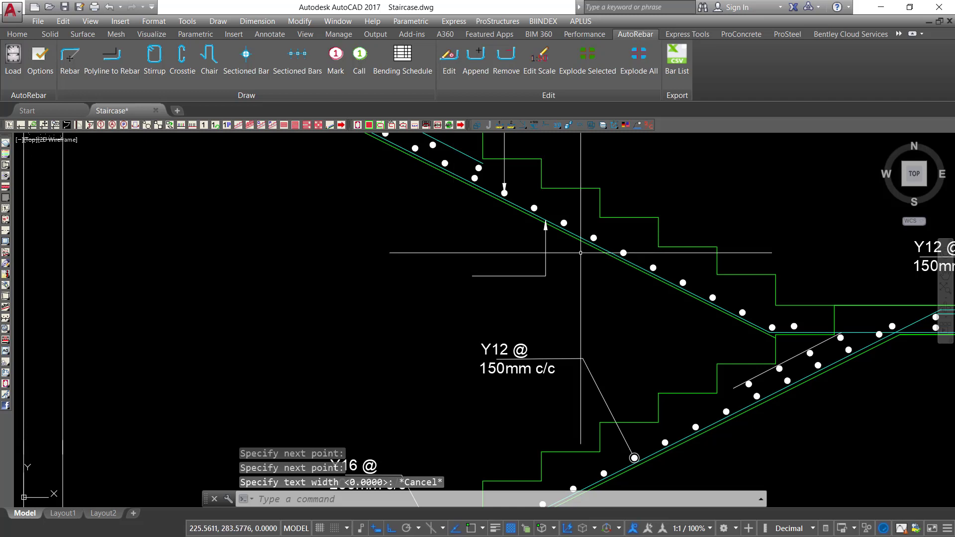
# Move the leader below the upper flight slightly upward so its arrow tip sits on the bottom main bar.
pyautogui.scroll(2, 550, 244)
pyautogui.scroll(4, 539, 206)
pyautogui.click(564, 290)
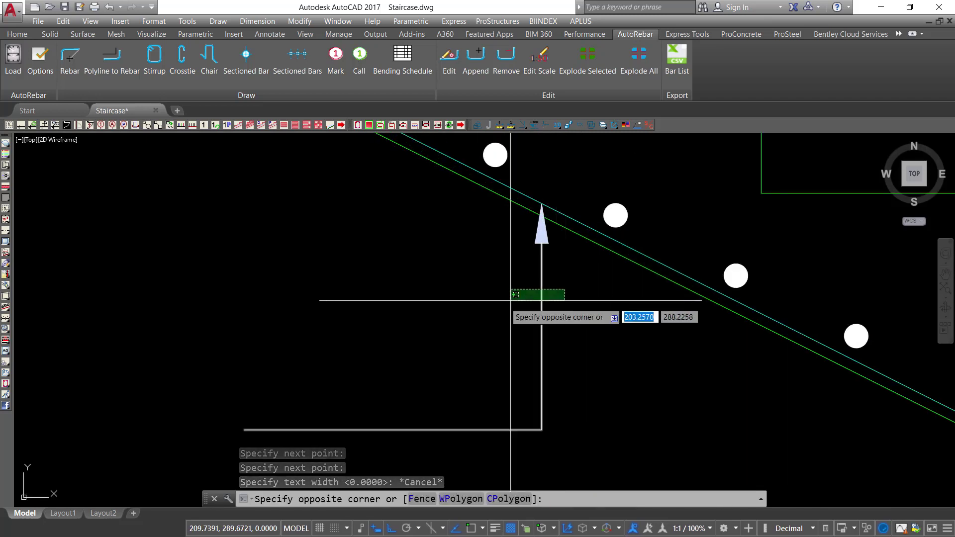
pyautogui.click(511, 298)
pyautogui.rightClick(455, 269)
pyautogui.click(497, 359)
pyautogui.click(645, 362)
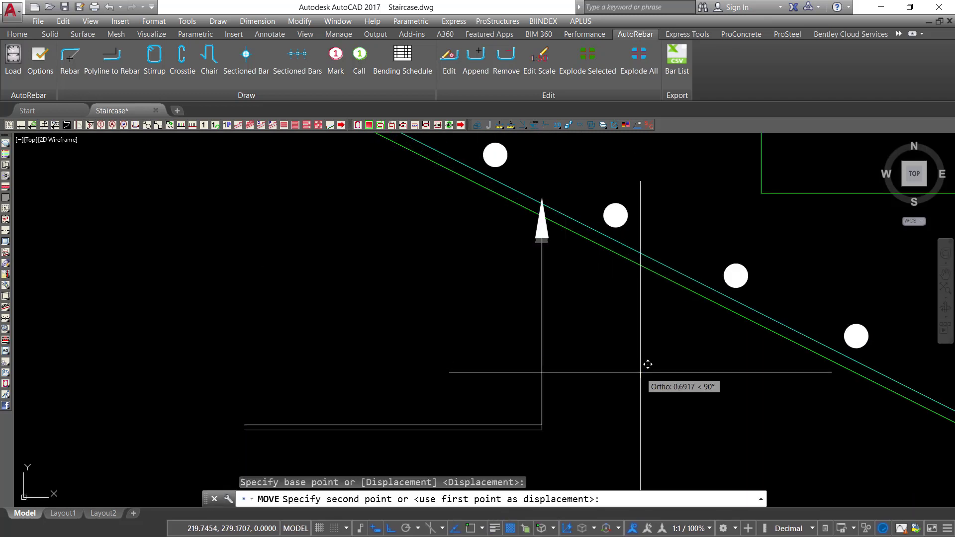
pyautogui.scroll(-4, 539, 324)
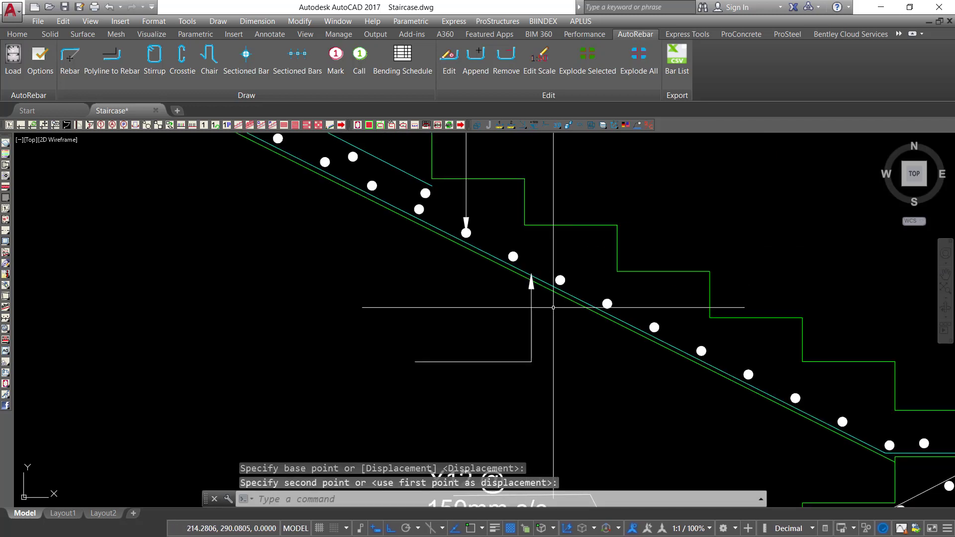
# Copy the lower flight's Y16 @ 200mm c/c label onto the horizontal segment of the leader below the upper flight, with ortho off.
pyautogui.scroll(-4, 564, 305)
pyautogui.moveTo(569, 360); pyautogui.dragTo(555, 287, button='middle')
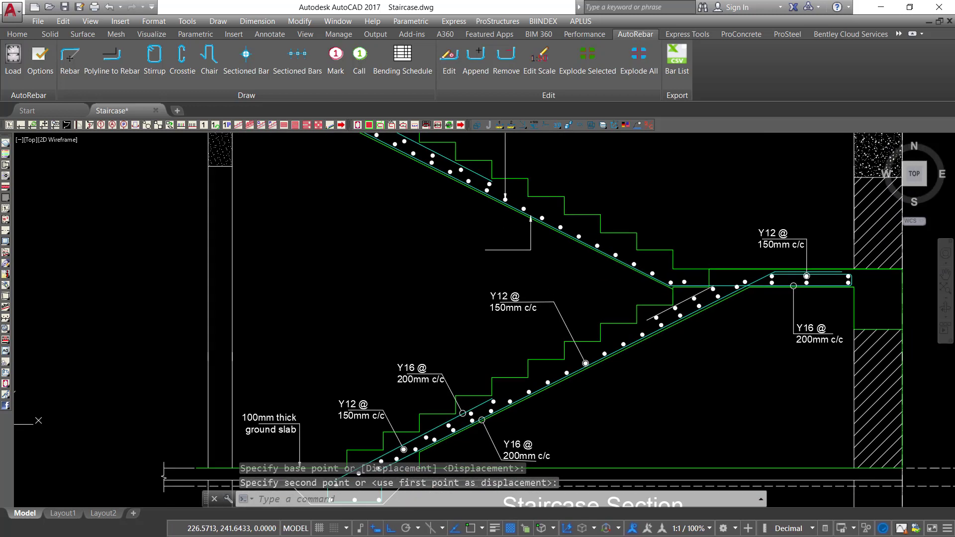
pyautogui.scroll(4, 412, 380)
pyautogui.click(388, 317)
pyautogui.click(368, 334)
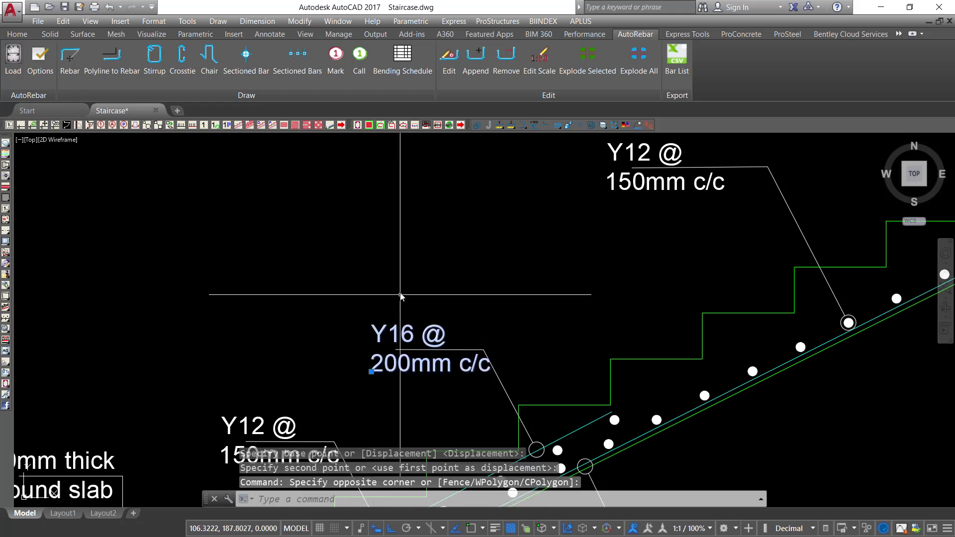
pyautogui.rightClick(400, 294)
pyautogui.click(444, 133)
pyautogui.click(437, 368)
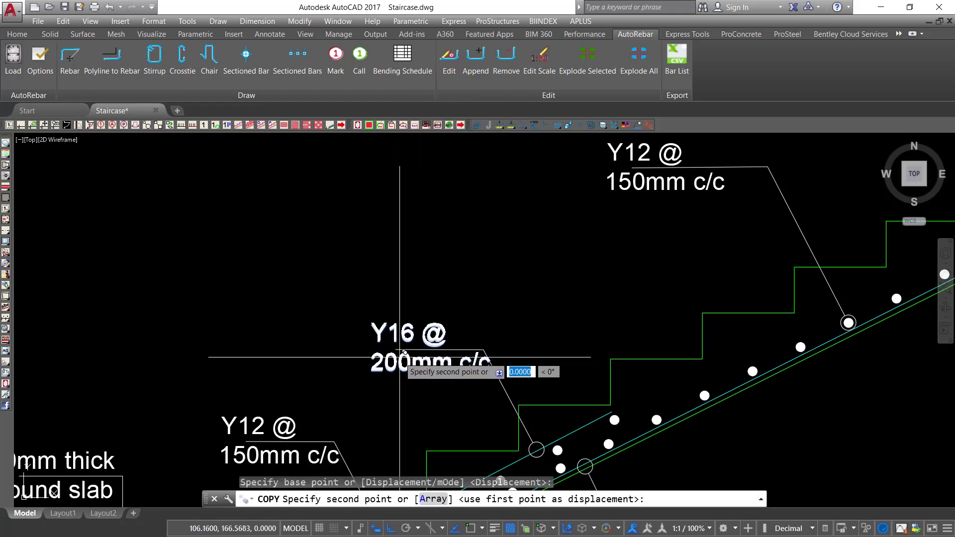
pyautogui.scroll(-4, 499, 393)
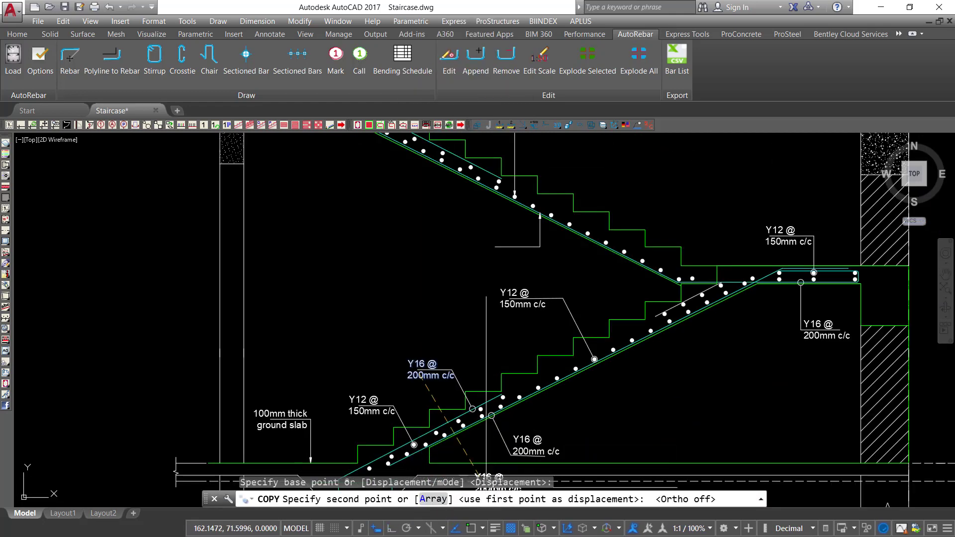
pyautogui.scroll(5, 514, 242)
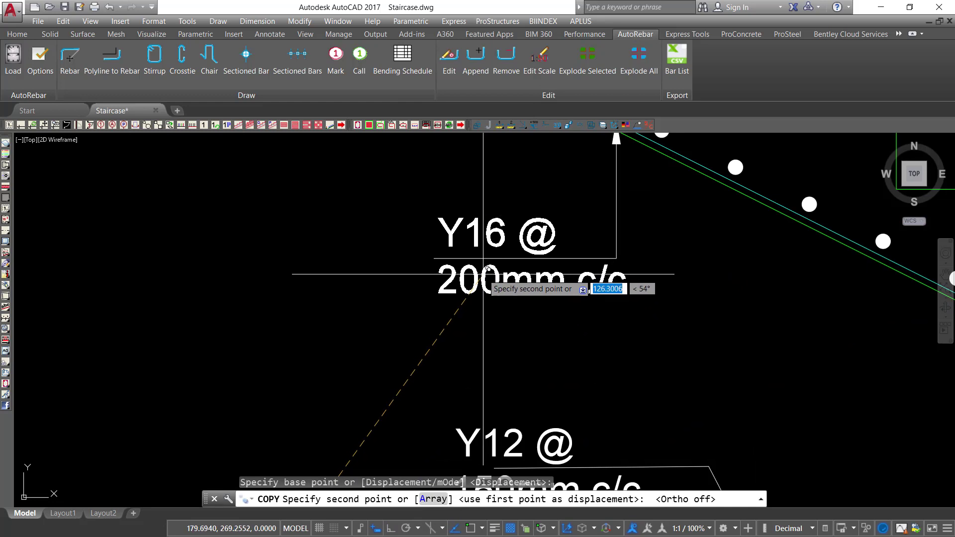
pyautogui.click(486, 271)
pyautogui.press('Return')
pyautogui.scroll(-3, 442, 264)
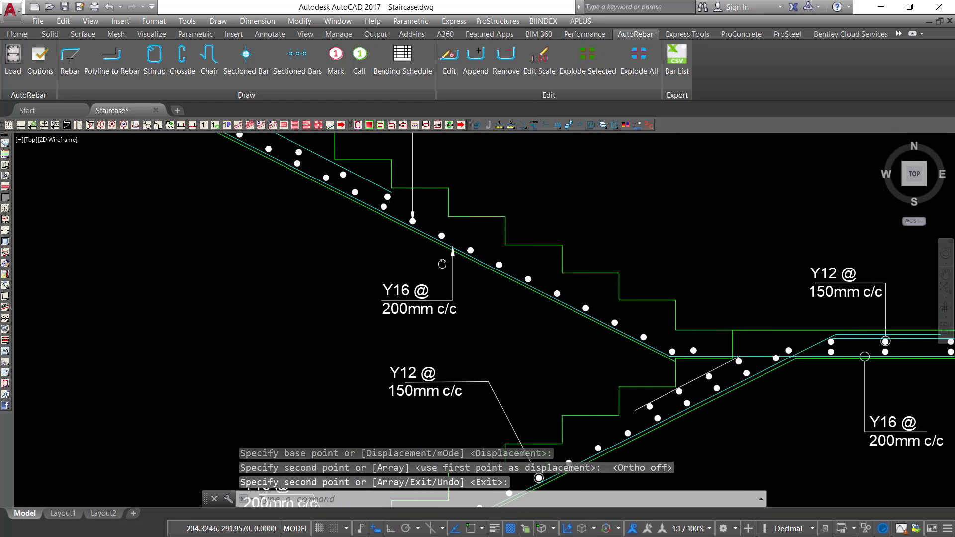
# Match the properties of the middle landing's circle-ended Y12 leader onto the two arrow-tipped leaders of the upper flight.
pyautogui.moveTo(442, 263); pyautogui.dragTo(421, 263, button='middle')
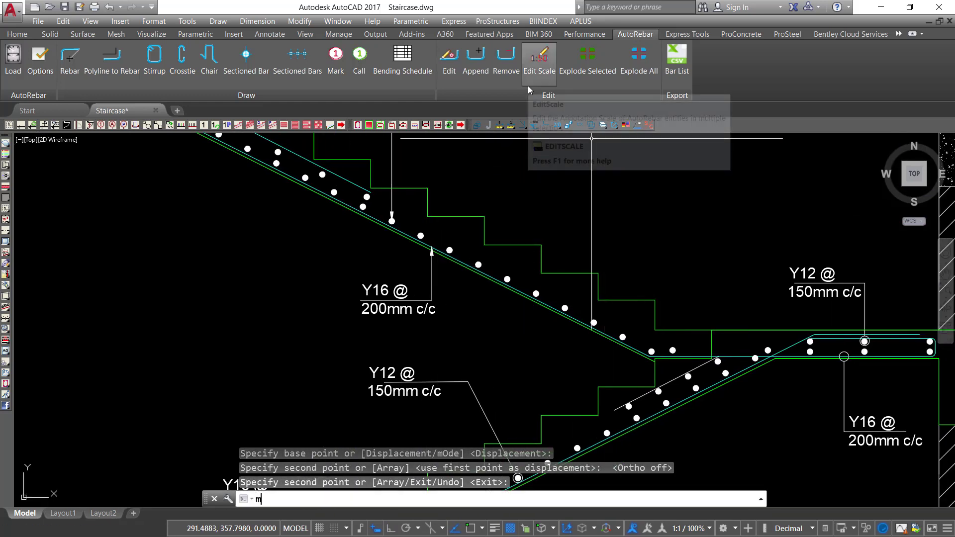
pyautogui.write('MA')
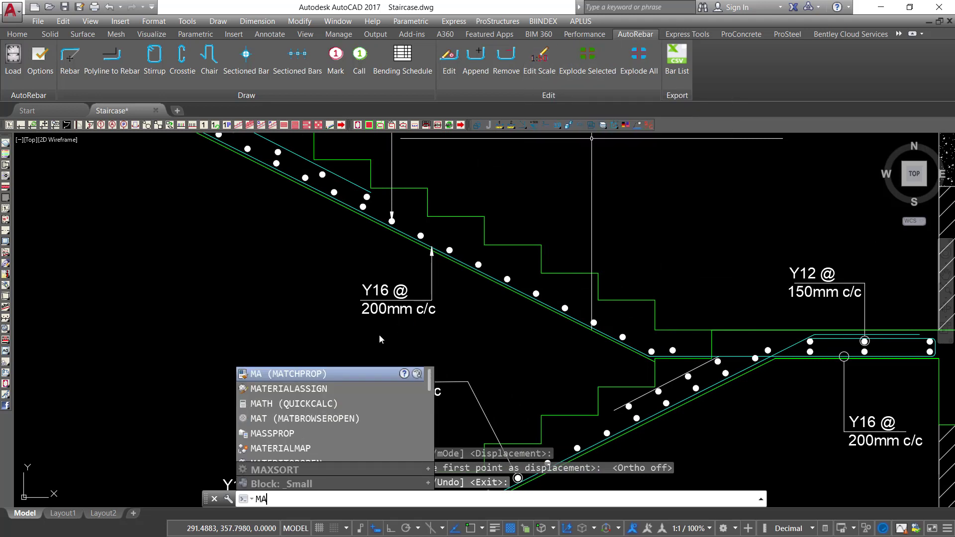
pyautogui.click(338, 374)
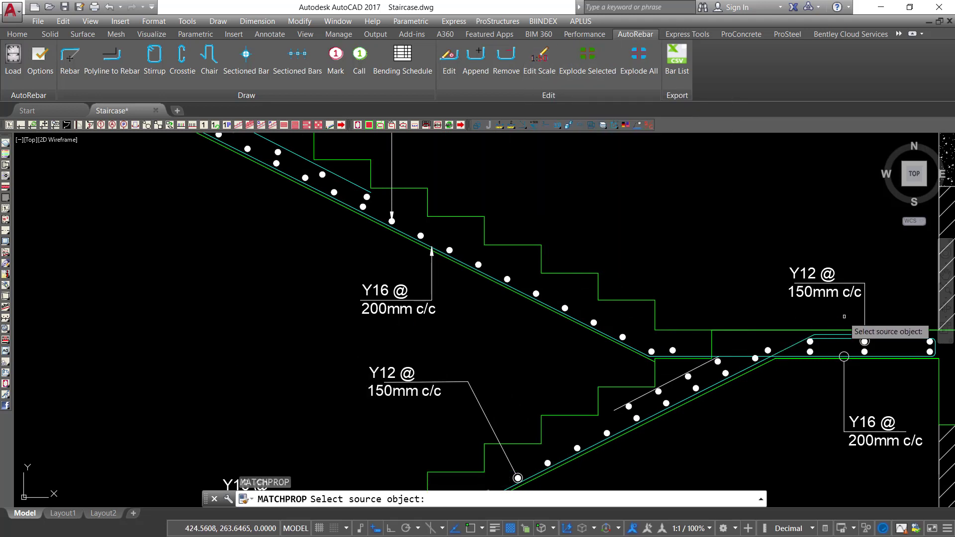
pyautogui.click(864, 341)
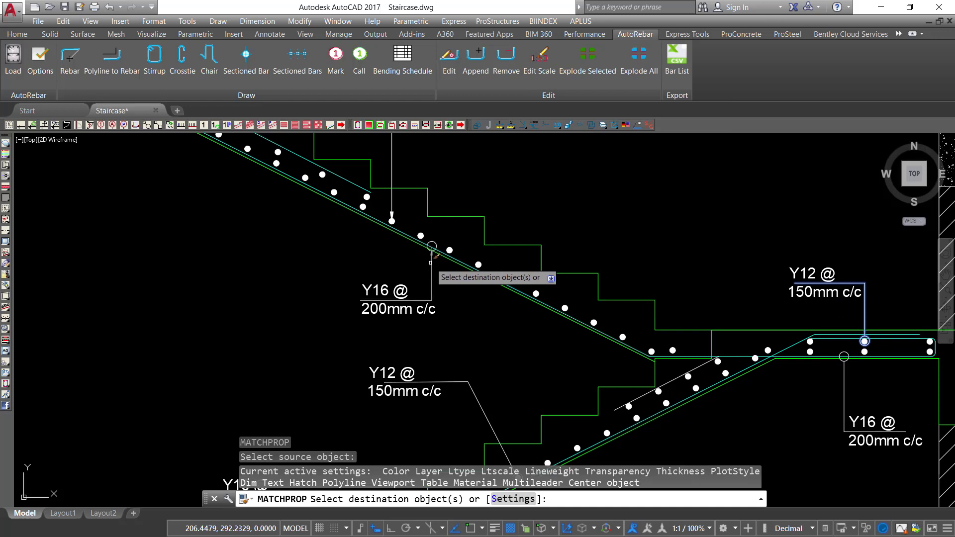
pyautogui.click(431, 262)
pyautogui.click(391, 192)
pyautogui.rightClick(547, 199)
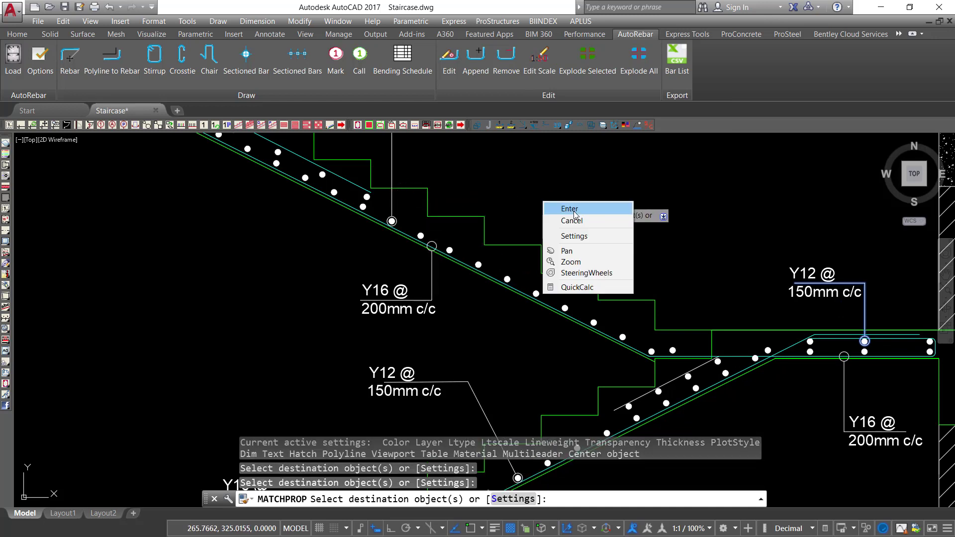
pyautogui.click(562, 205)
pyautogui.scroll(4, 402, 222)
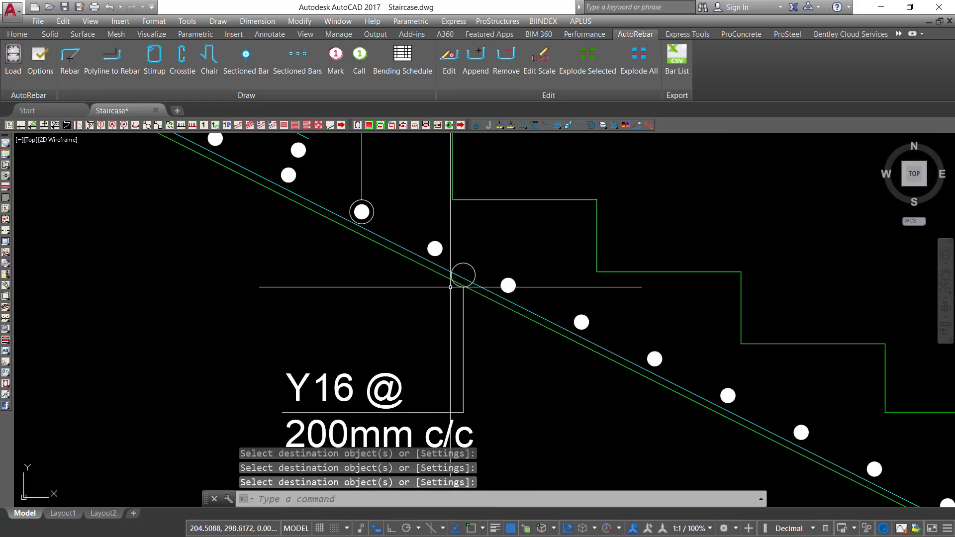
# Draw a text-free leader from the top landing's bottom main bar straight down, with a horizontal segment to the right.
pyautogui.scroll(-6, 450, 287)
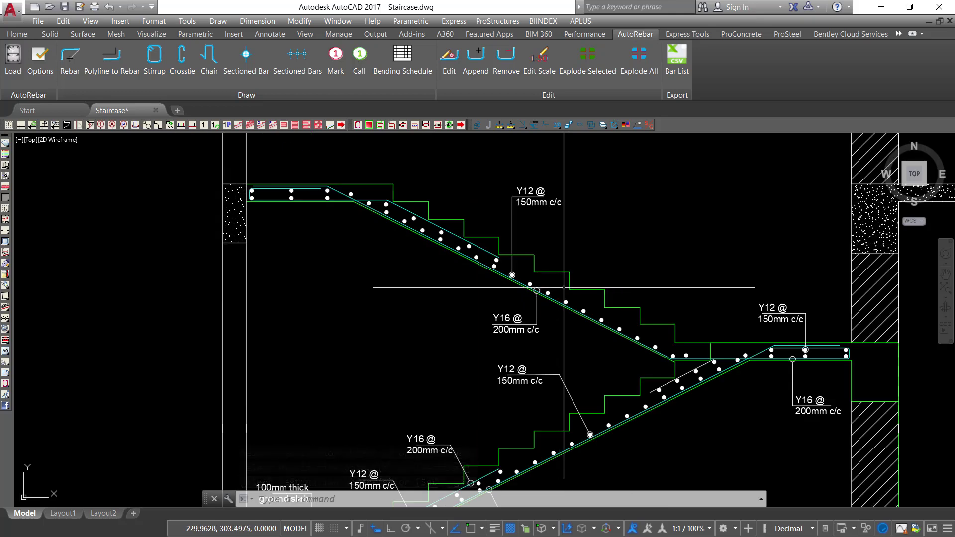
pyautogui.scroll(-4, 563, 288)
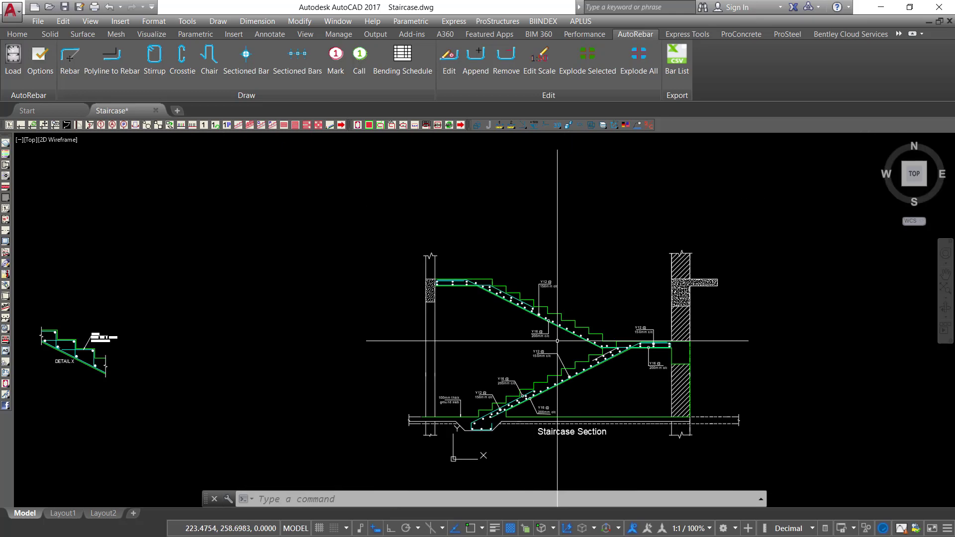
pyautogui.scroll(8, 501, 284)
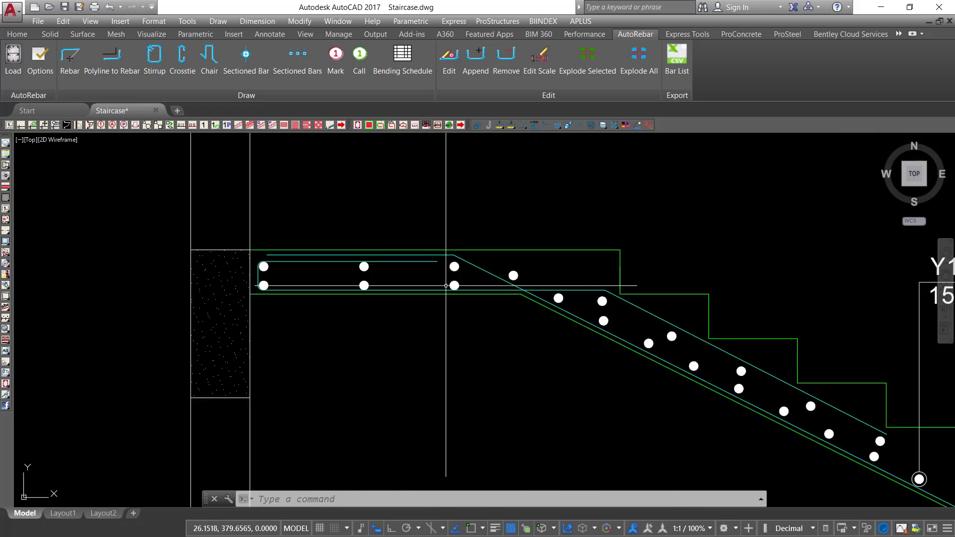
pyautogui.write('le')
pyautogui.press('Return')
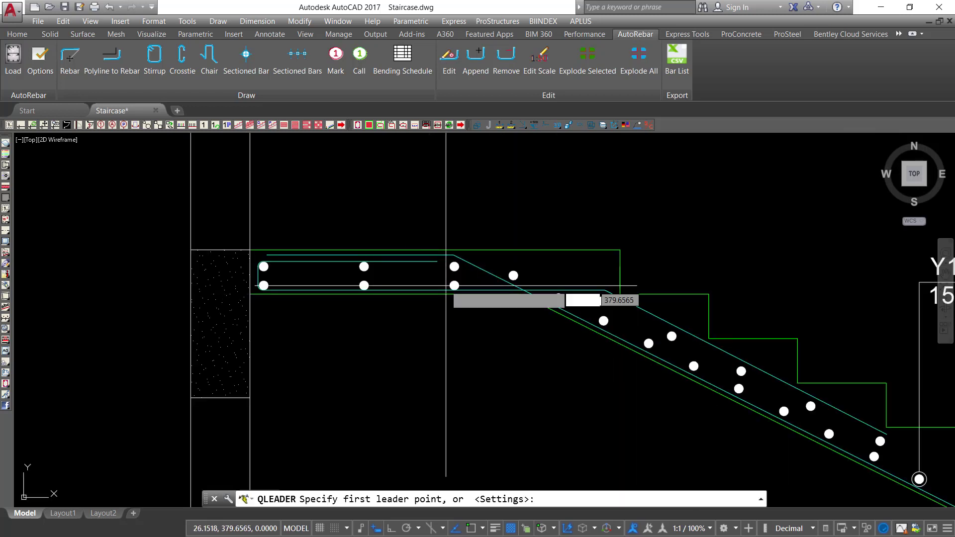
pyautogui.scroll(4, 319, 284)
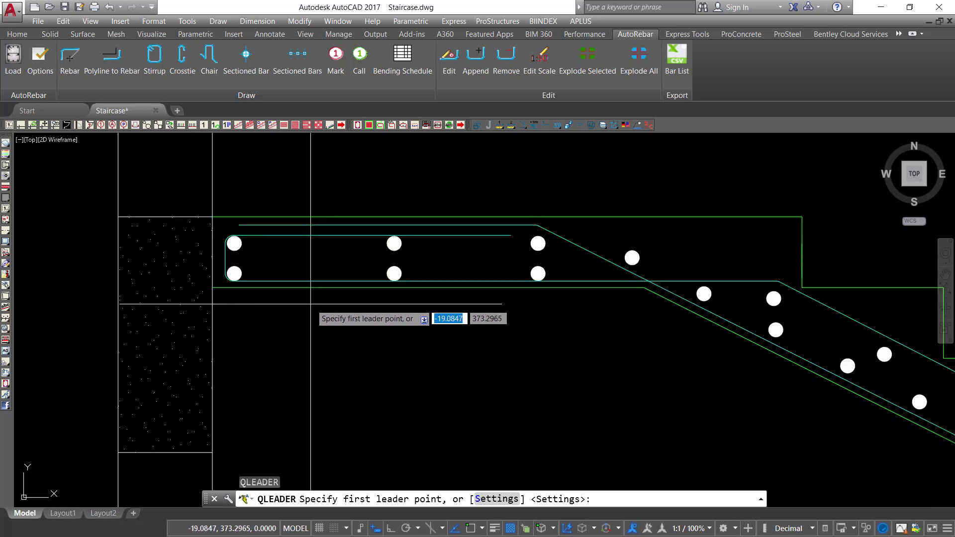
pyautogui.click(318, 275)
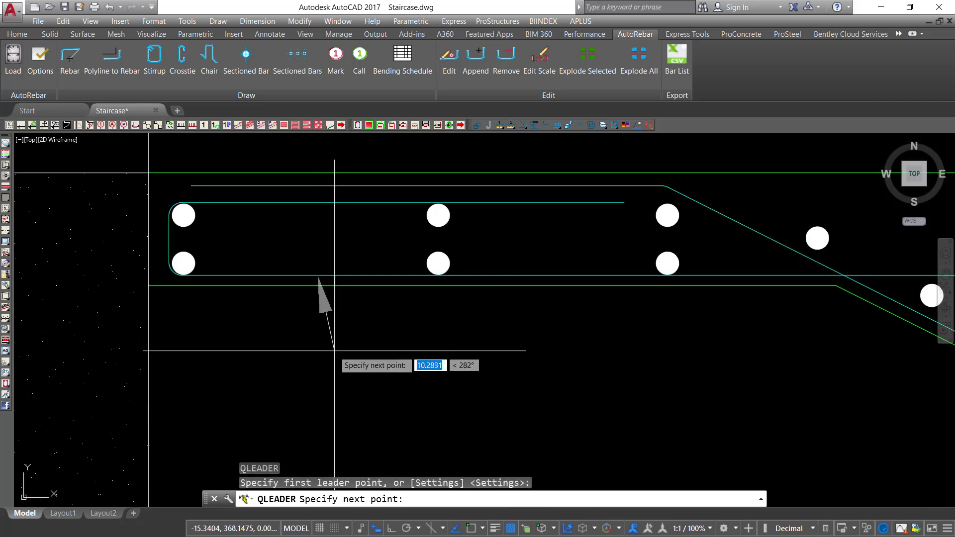
pyautogui.scroll(-4, 330, 353)
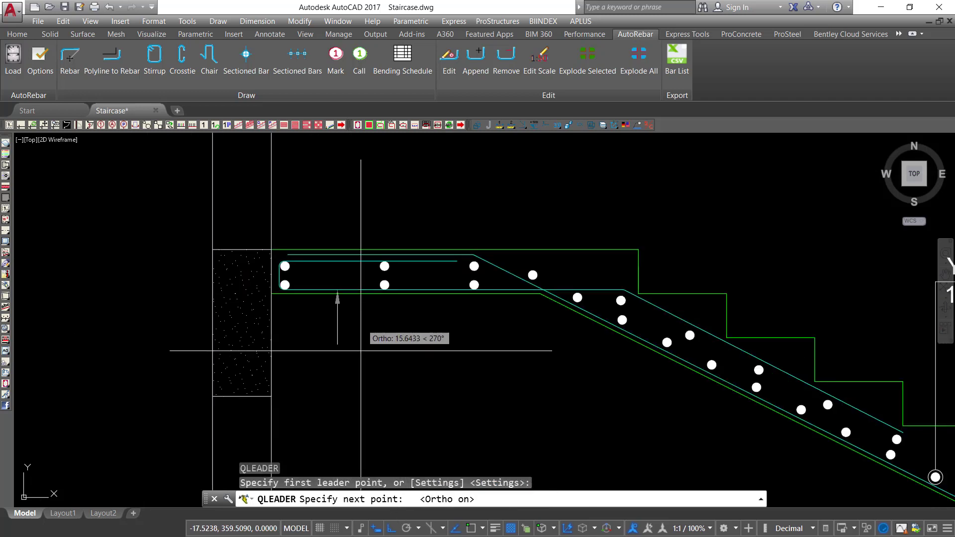
pyautogui.scroll(2, 330, 363)
pyautogui.click(328, 374)
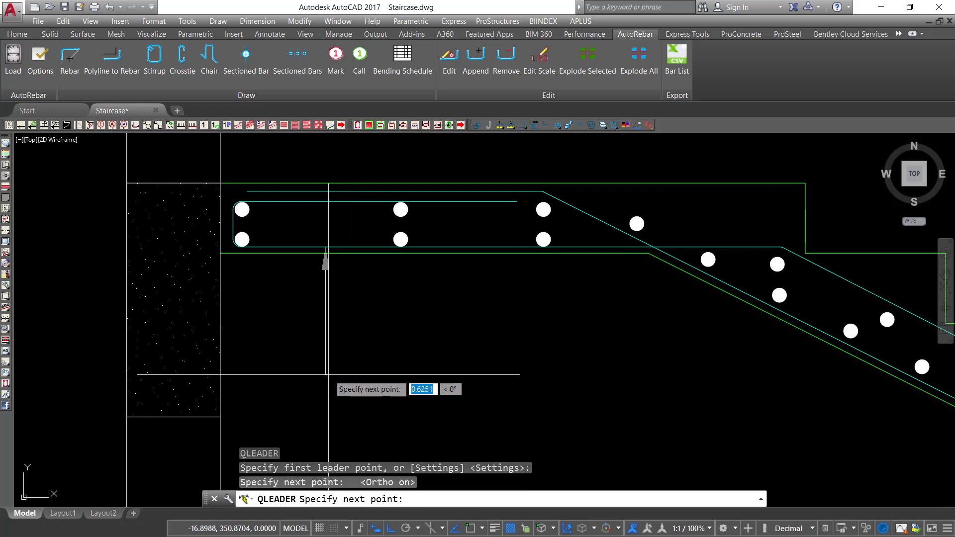
pyautogui.click(424, 384)
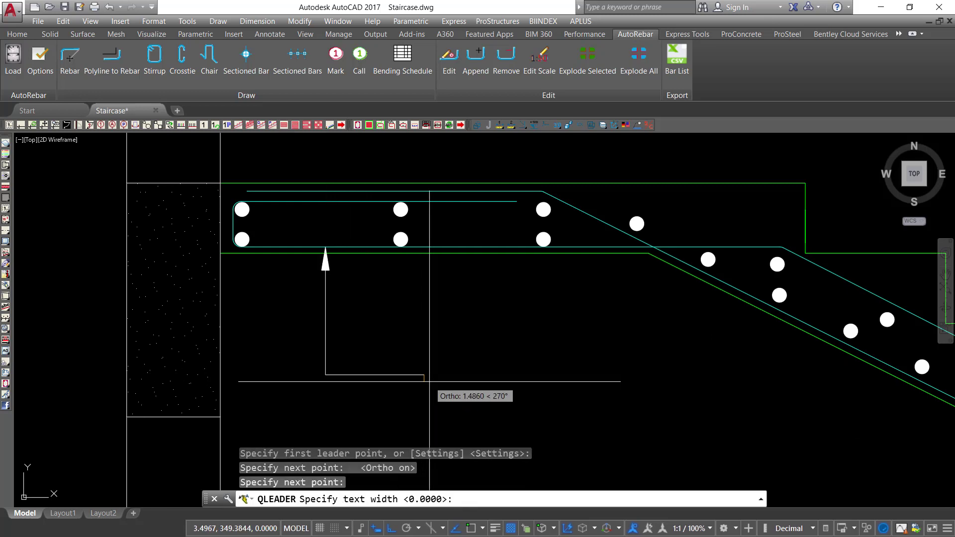
pyautogui.press('Escape')
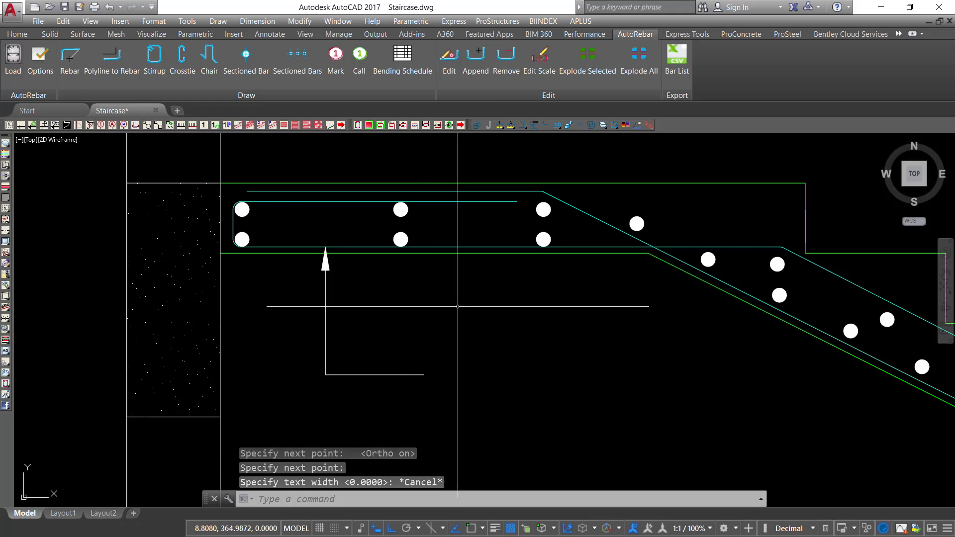
# Copy the middle landing's Y16 @ 200mm c/c label onto the horizontal segment of the leader below the top landing, with ortho off.
pyautogui.scroll(-5, 458, 306)
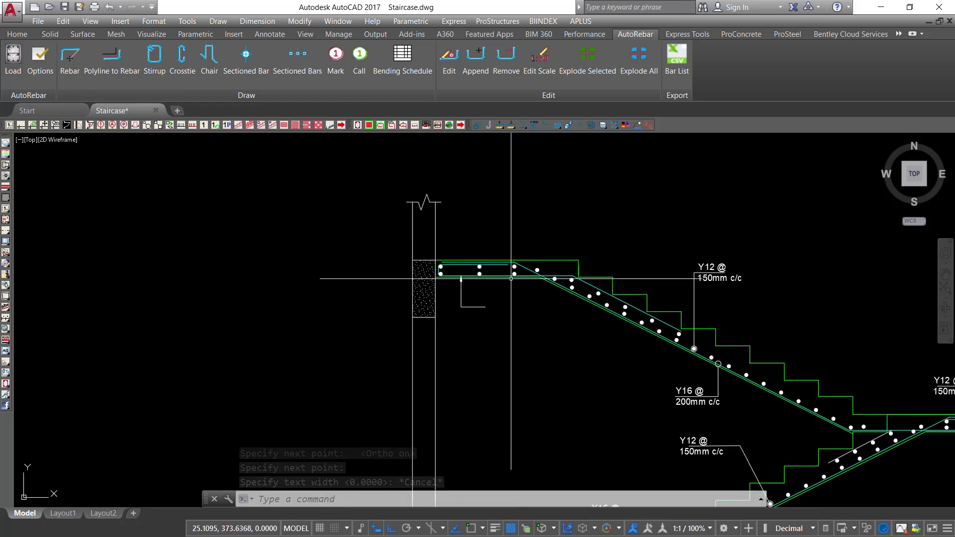
pyautogui.scroll(-3, 511, 278)
pyautogui.scroll(6, 815, 391)
pyautogui.scroll(2, 811, 426)
pyautogui.click(814, 432)
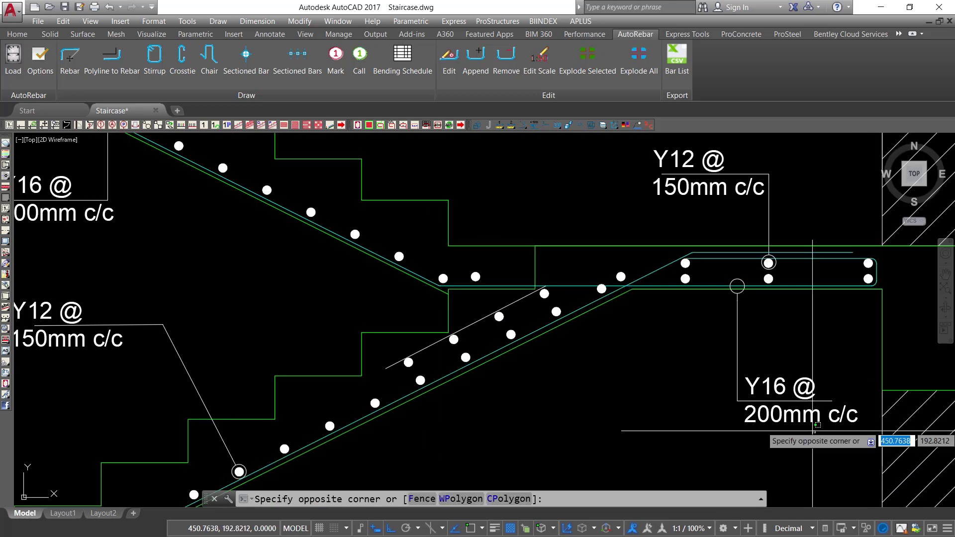
pyautogui.click(788, 414)
pyautogui.rightClick(800, 343)
pyautogui.click(843, 180)
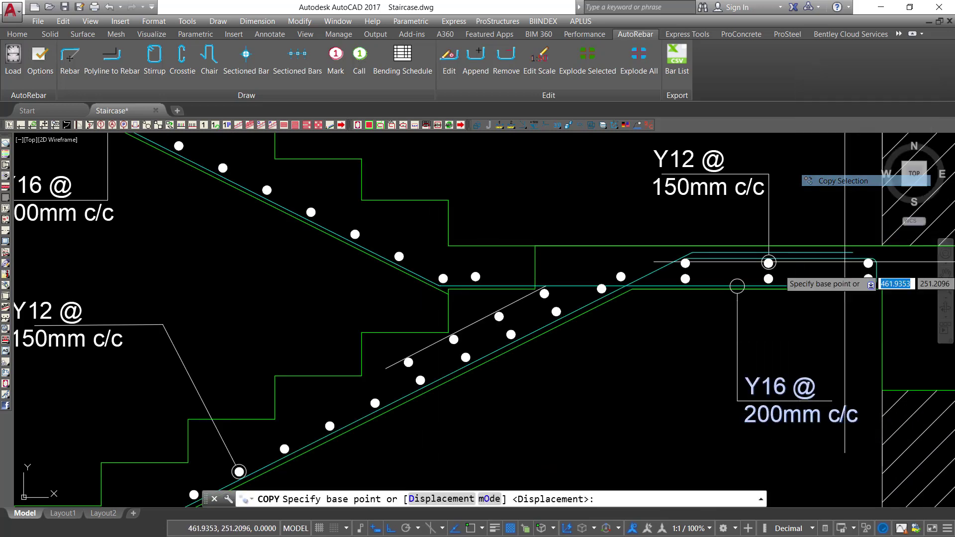
pyautogui.click(780, 476)
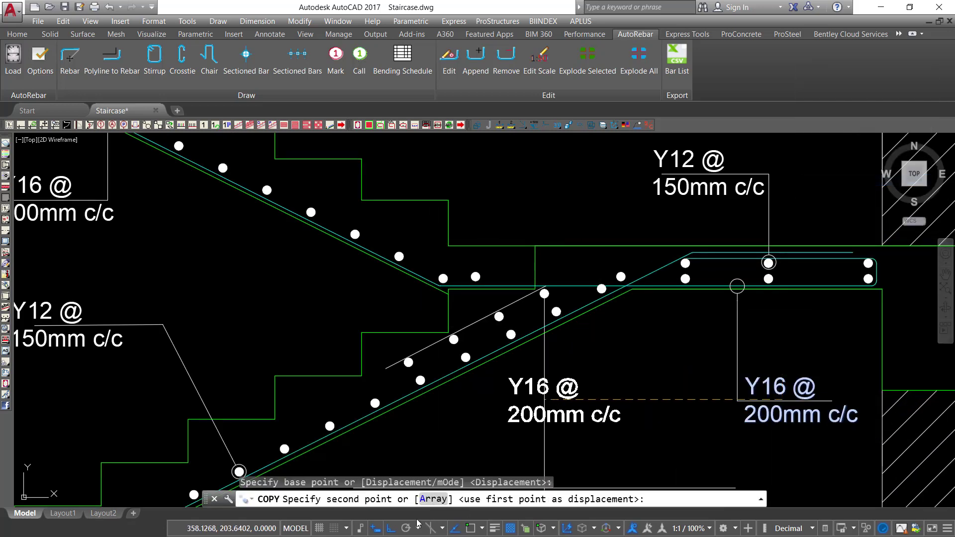
pyautogui.click(391, 528)
pyautogui.scroll(-4, 473, 435)
pyautogui.scroll(5, 348, 348)
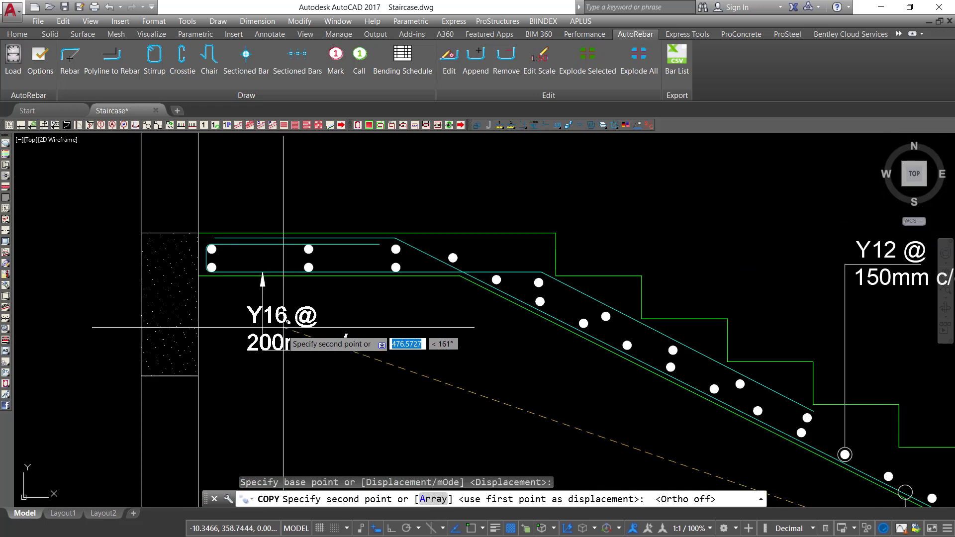
pyautogui.scroll(4, 310, 350)
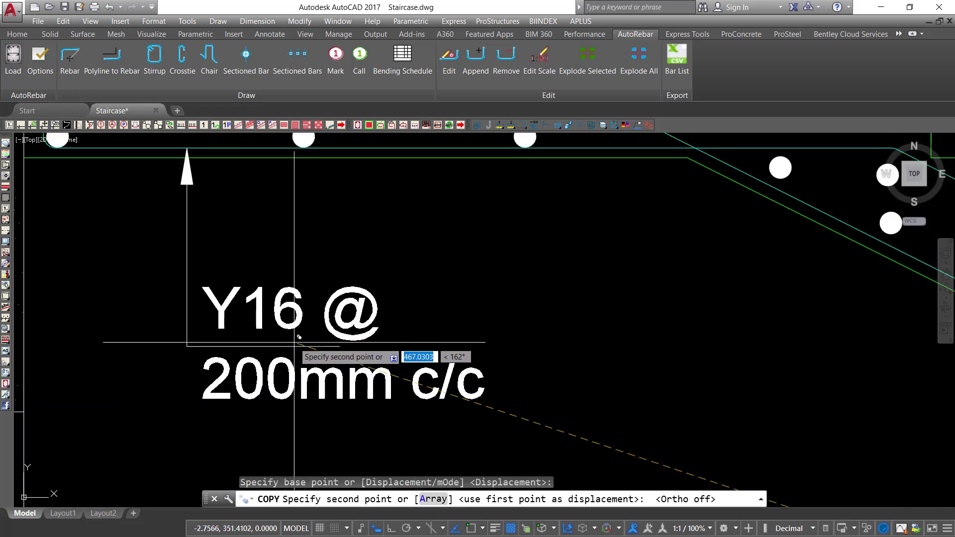
pyautogui.click(292, 342)
pyautogui.rightClick(365, 285)
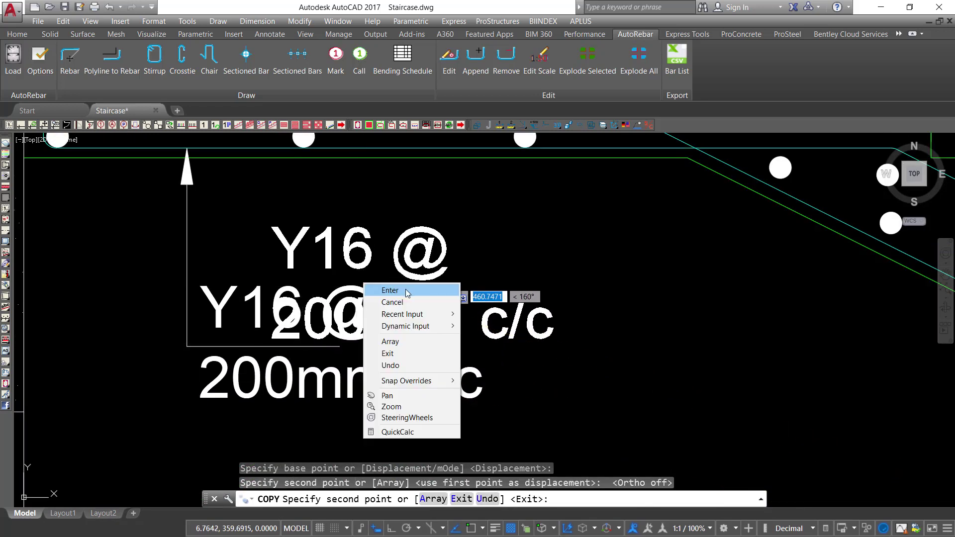
pyautogui.click(405, 288)
# Draw a text-free leader from the top landing's lower bar dot nearest the flight straight down, with a horizontal segment to the right and ortho on.
pyautogui.scroll(-4, 405, 288)
pyautogui.scroll(4, 341, 231)
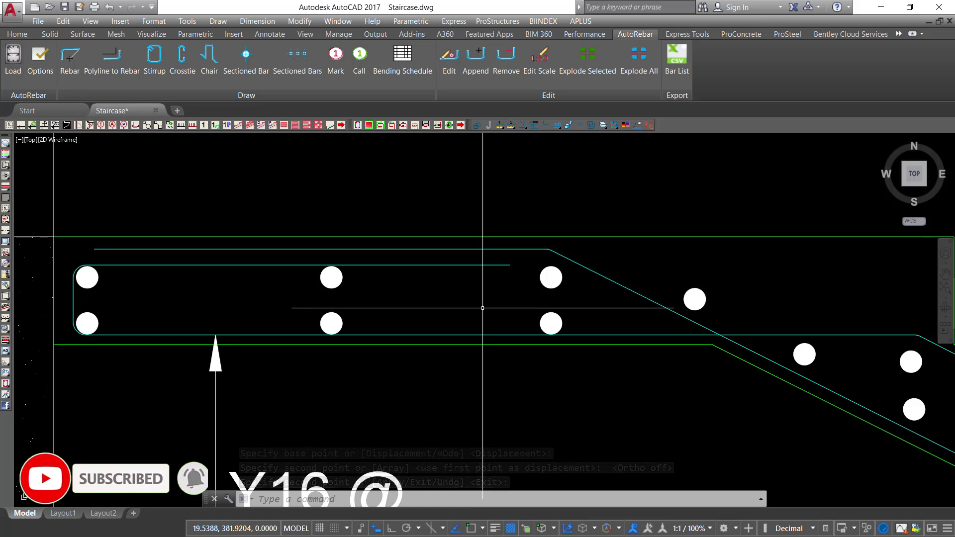
pyautogui.write('le')
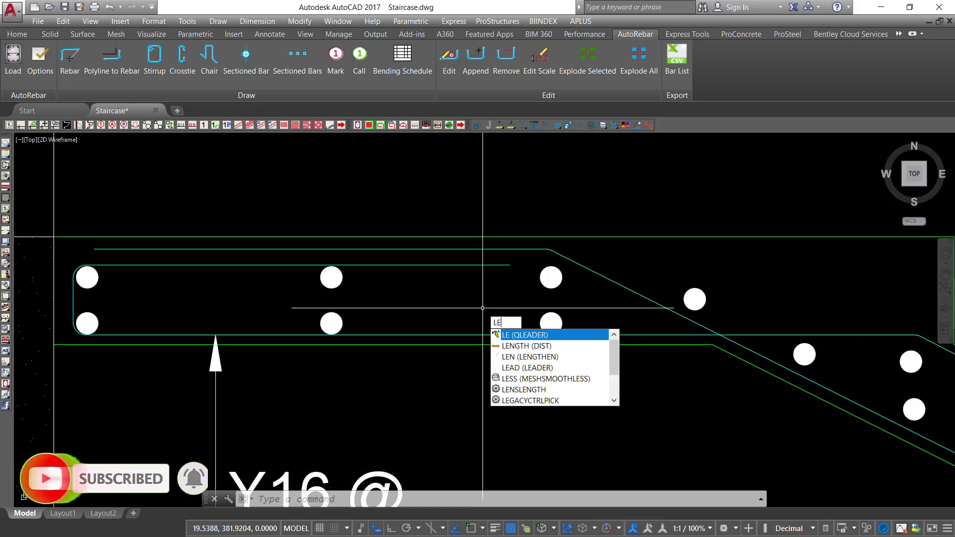
pyautogui.press('Return')
pyautogui.scroll(-4, 482, 309)
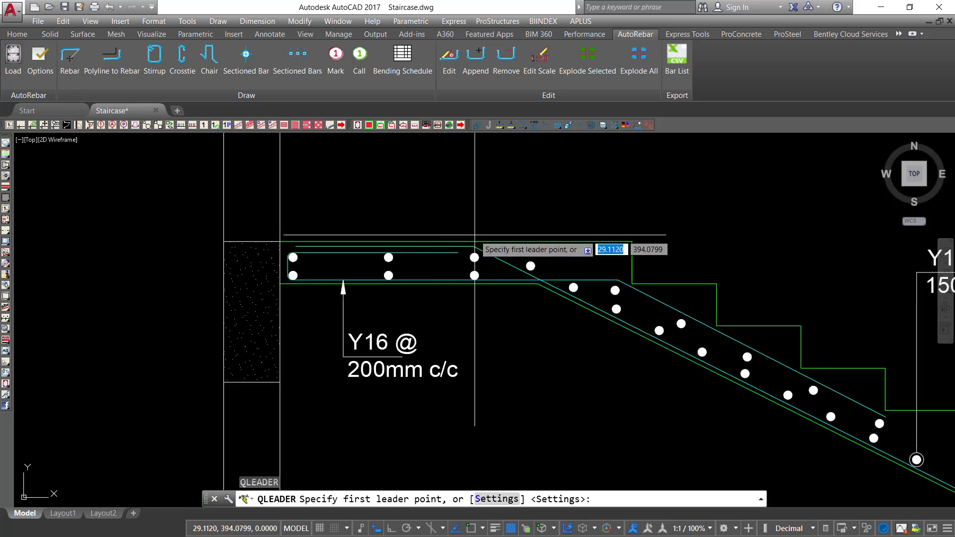
pyautogui.scroll(4, 480, 243)
pyautogui.scroll(3, 465, 256)
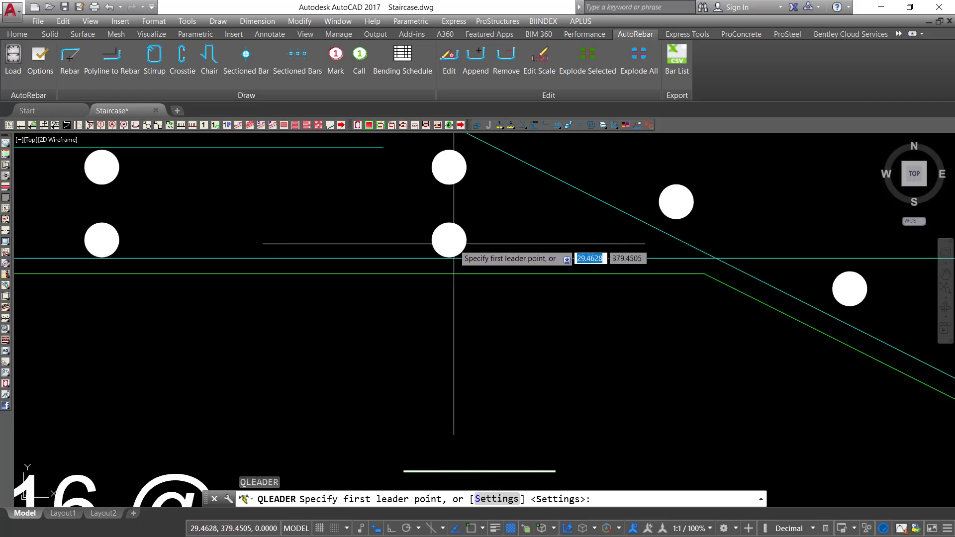
pyautogui.click(456, 251)
pyautogui.scroll(-4, 470, 278)
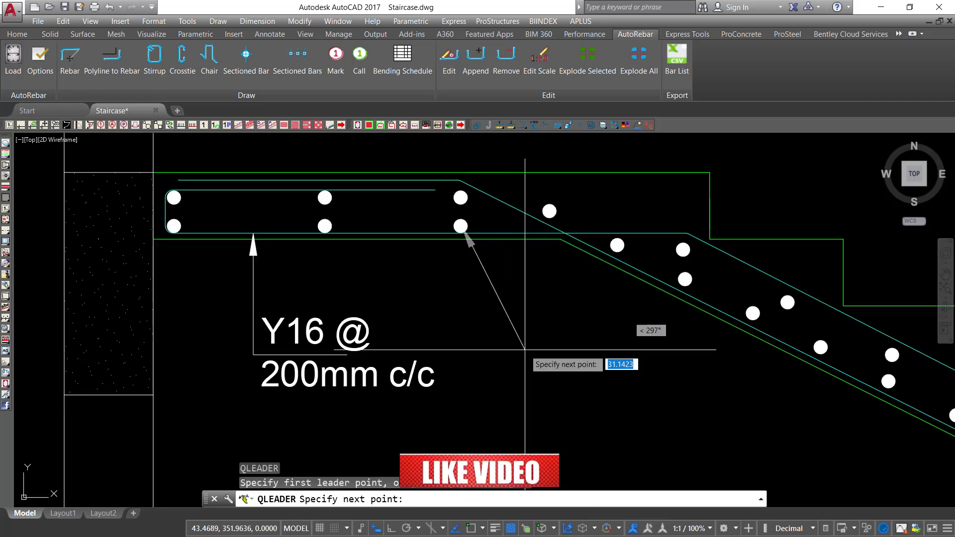
pyautogui.click(390, 528)
pyautogui.scroll(-3, 458, 308)
pyautogui.scroll(3, 457, 318)
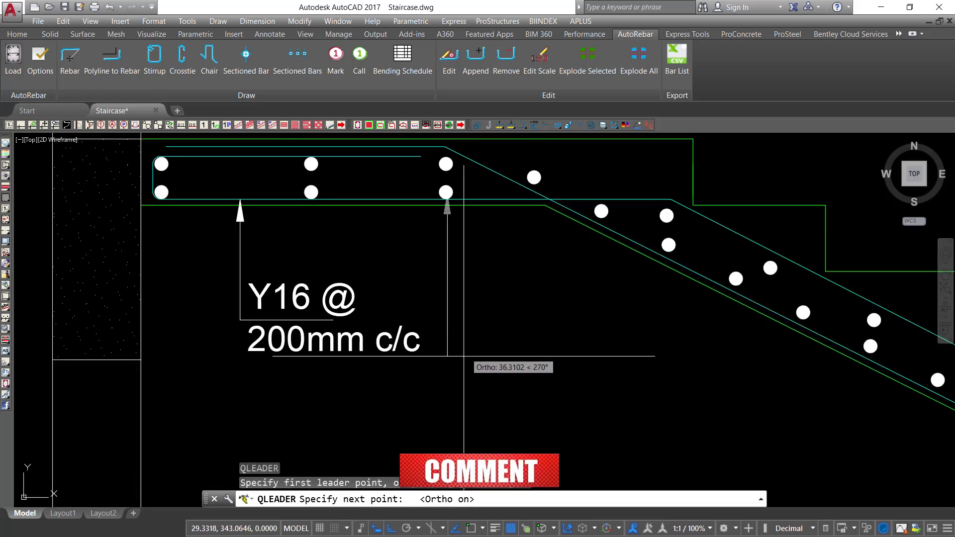
pyautogui.click(456, 383)
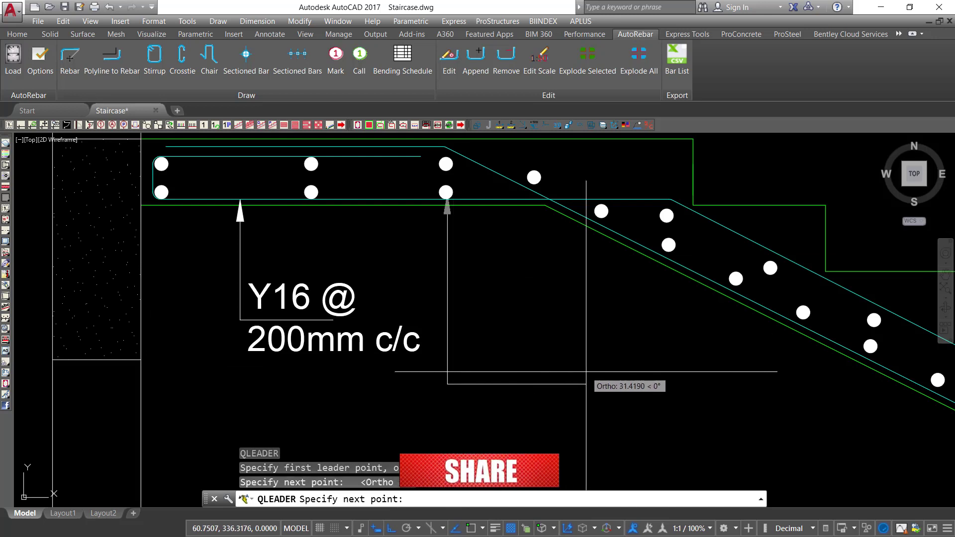
pyautogui.click(592, 384)
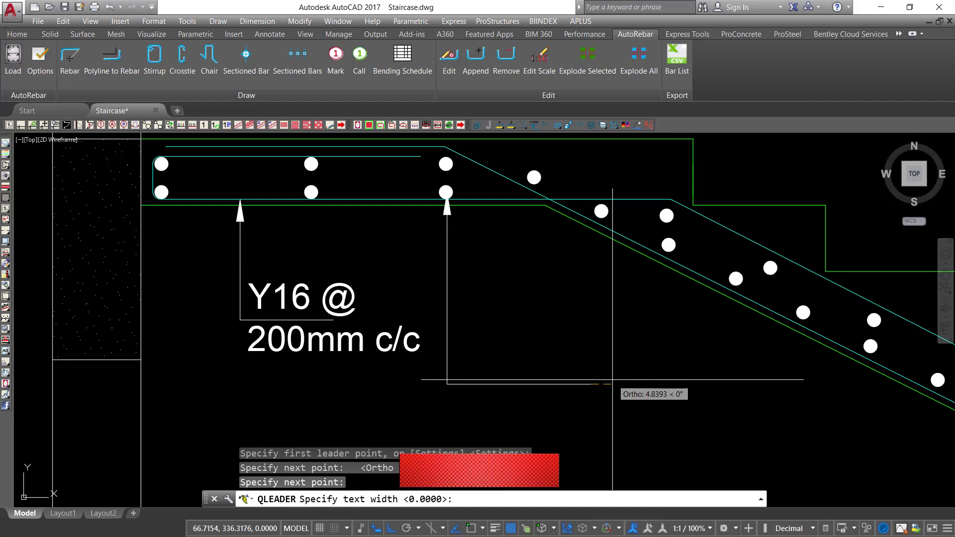
pyautogui.press('Escape')
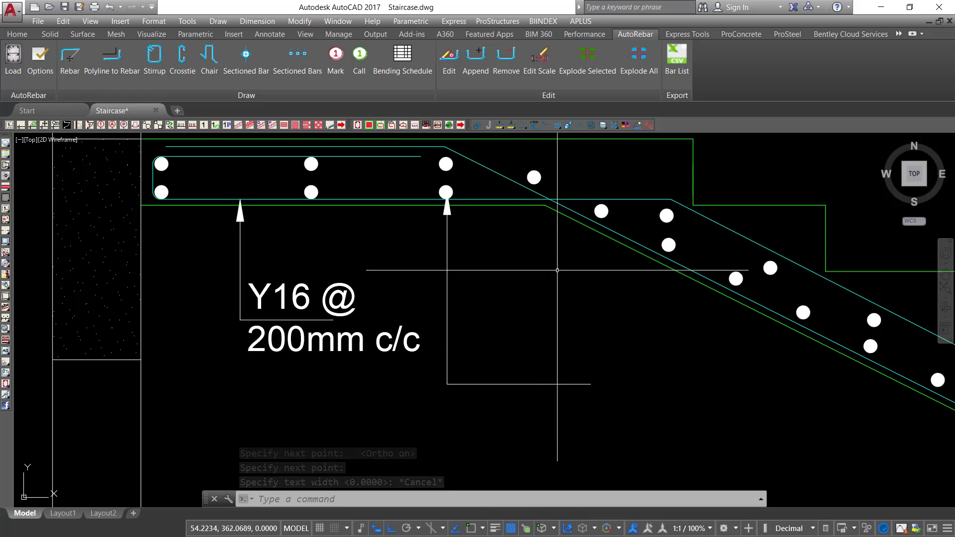
# Copy the Y12 @ 150mm c/c label at the foot of the lower flight onto the new leader below the top landing, with ortho off.
pyautogui.scroll(-5, 551, 296)
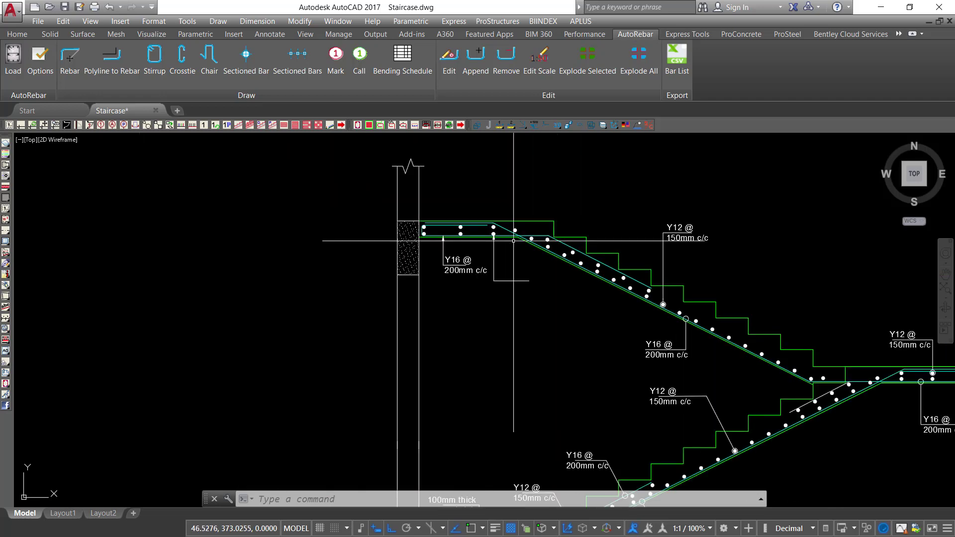
pyautogui.scroll(-2, 690, 411)
pyautogui.scroll(6, 691, 411)
pyautogui.click(646, 365)
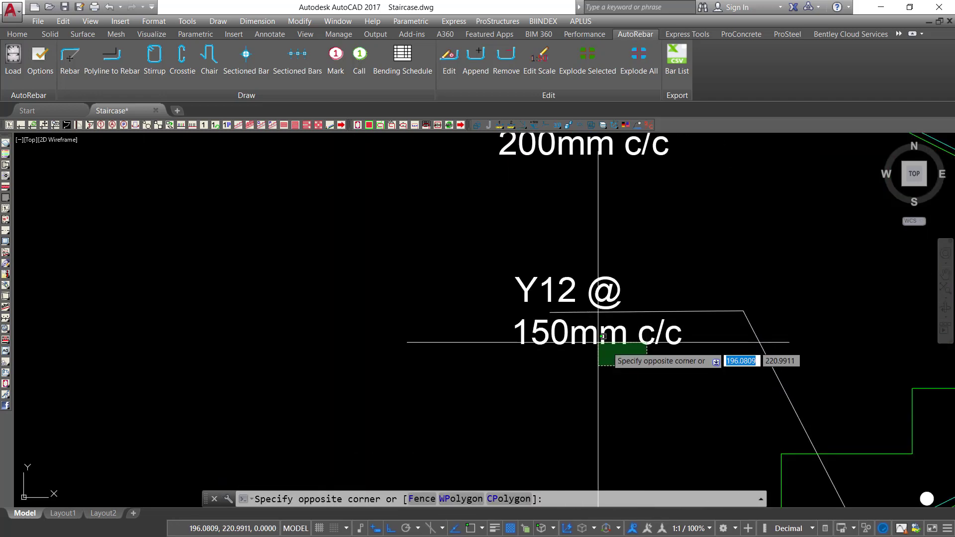
pyautogui.click(563, 329)
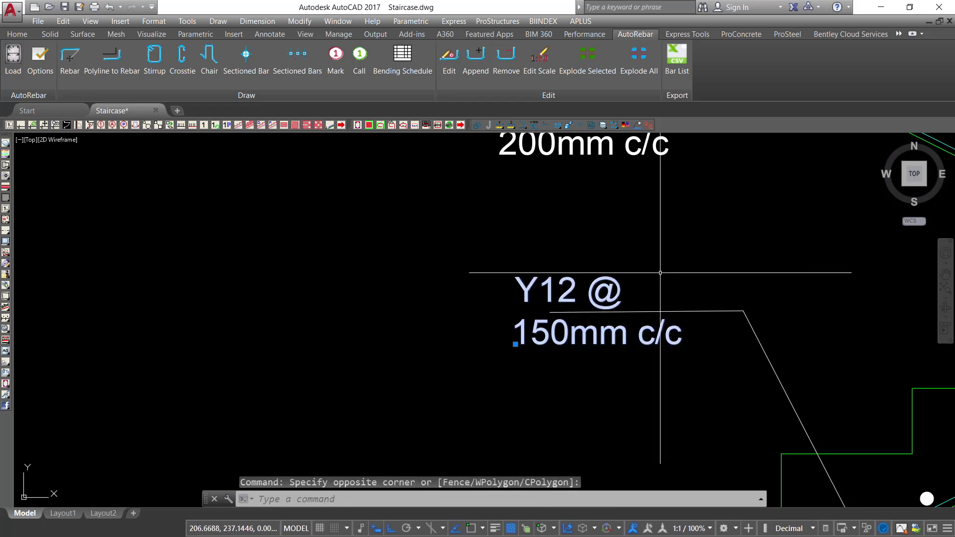
pyautogui.rightClick(674, 329)
pyautogui.click(720, 341)
pyautogui.click(607, 343)
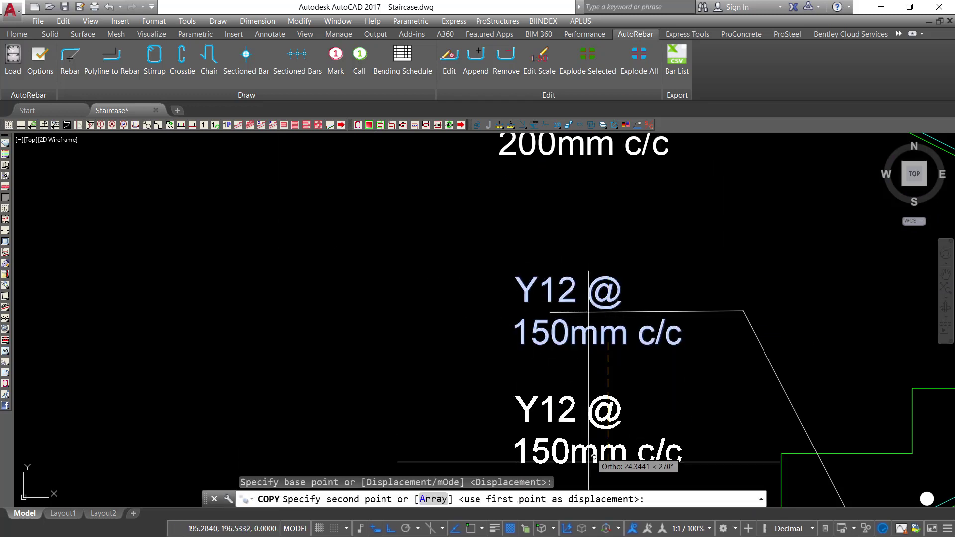
pyautogui.click(391, 530)
pyautogui.scroll(-6, 582, 367)
pyautogui.scroll(6, 438, 316)
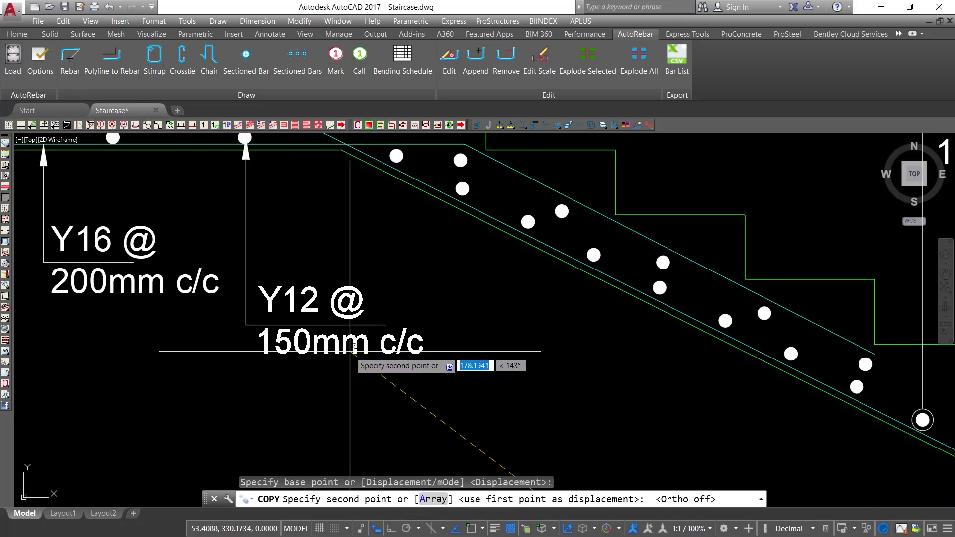
pyautogui.click(348, 345)
pyautogui.rightClick(400, 293)
pyautogui.click(422, 300)
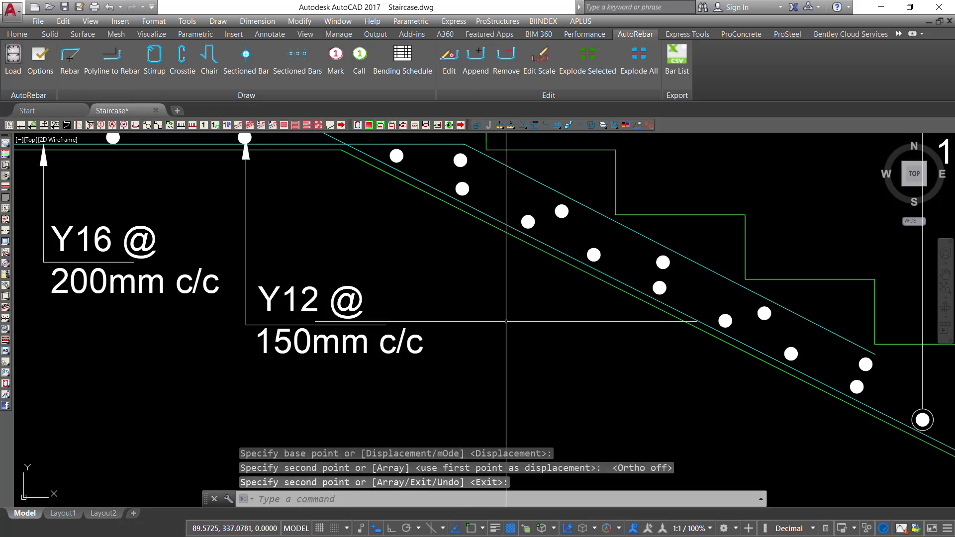
# Draw a text-free leader from the top landing's upper edge straight up, with a horizontal segment to the right and ortho on.
pyautogui.scroll(-5, 505, 322)
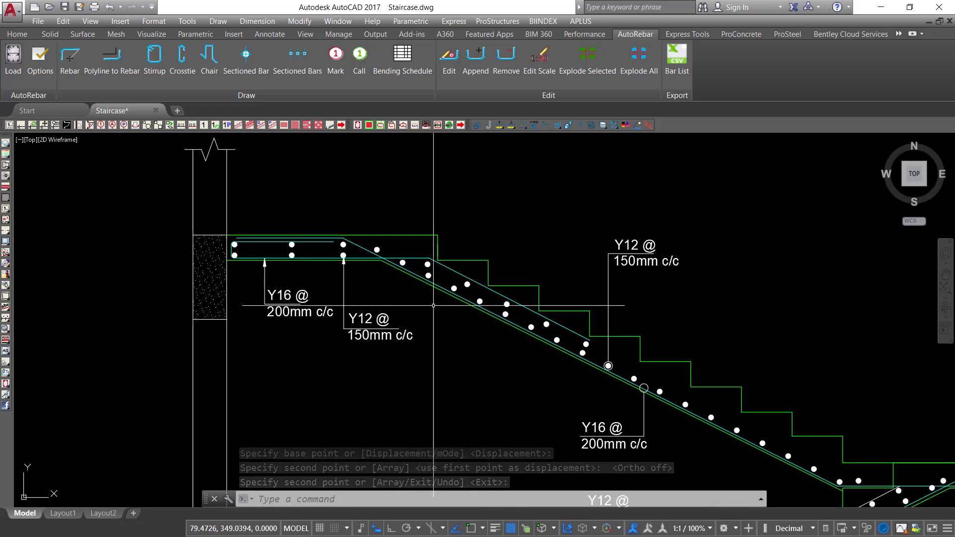
pyautogui.scroll(-4, 436, 304)
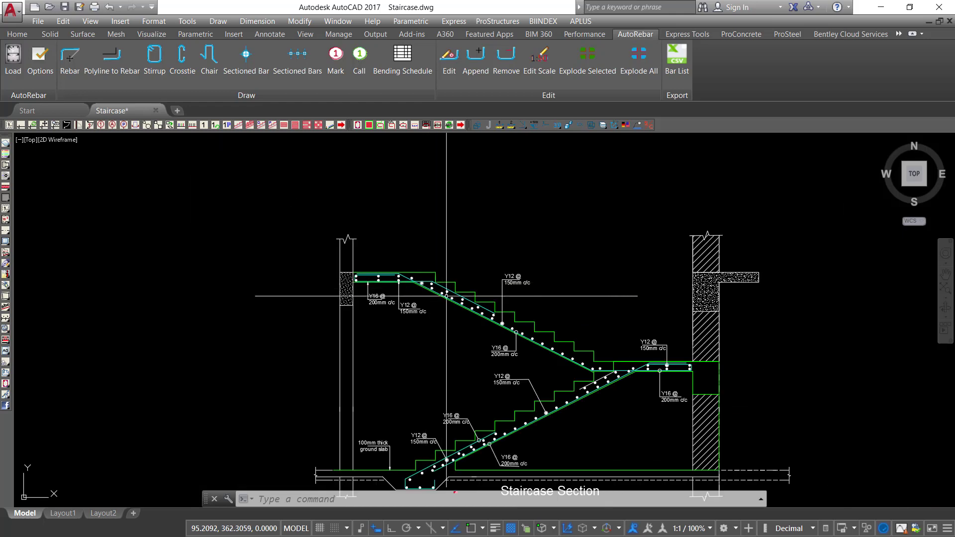
pyautogui.scroll(4, 396, 272)
pyautogui.scroll(2, 396, 271)
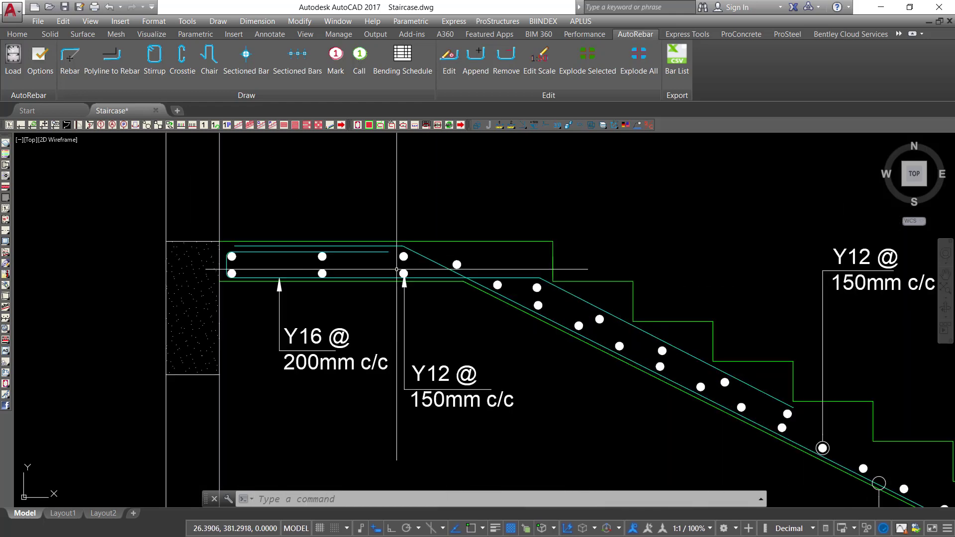
pyautogui.scroll(-2, 451, 282)
pyautogui.scroll(2, 386, 252)
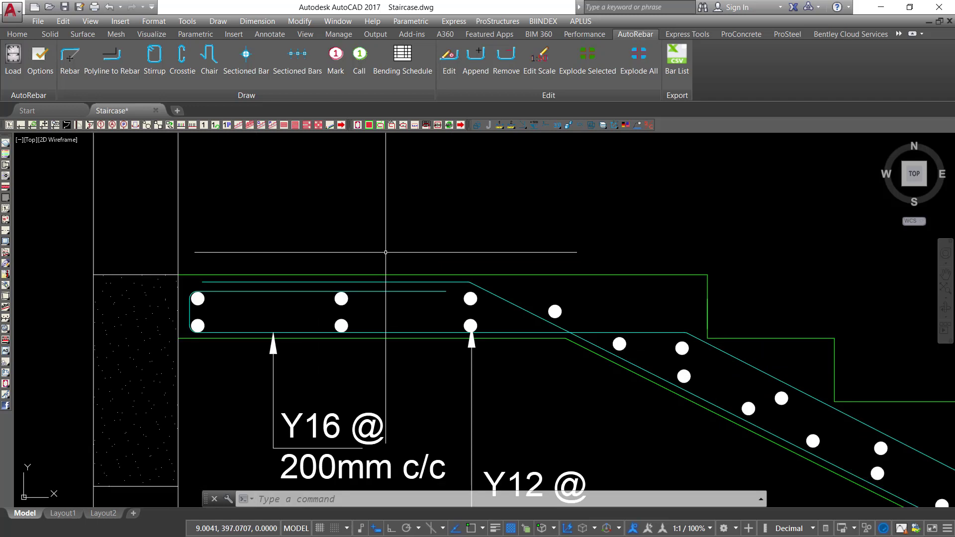
pyautogui.write('le')
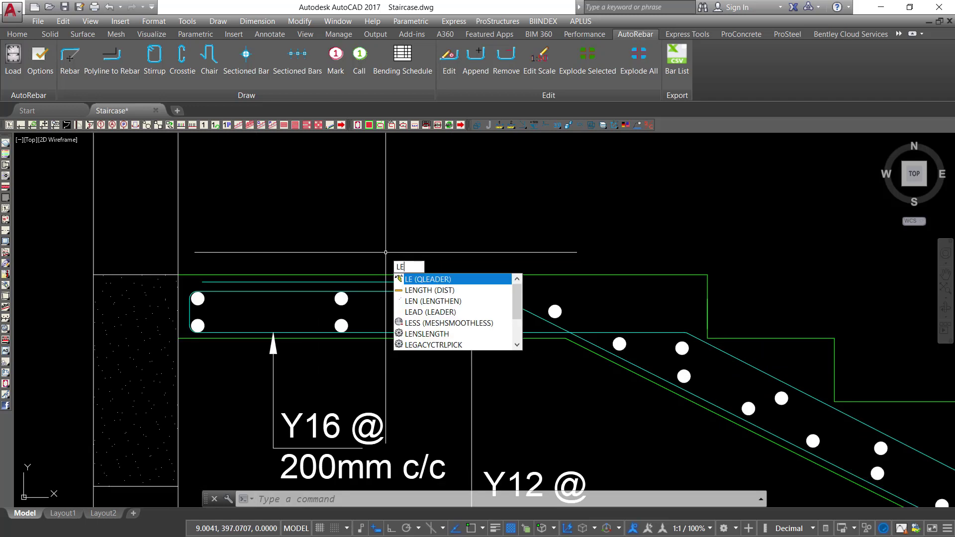
pyautogui.press('Return')
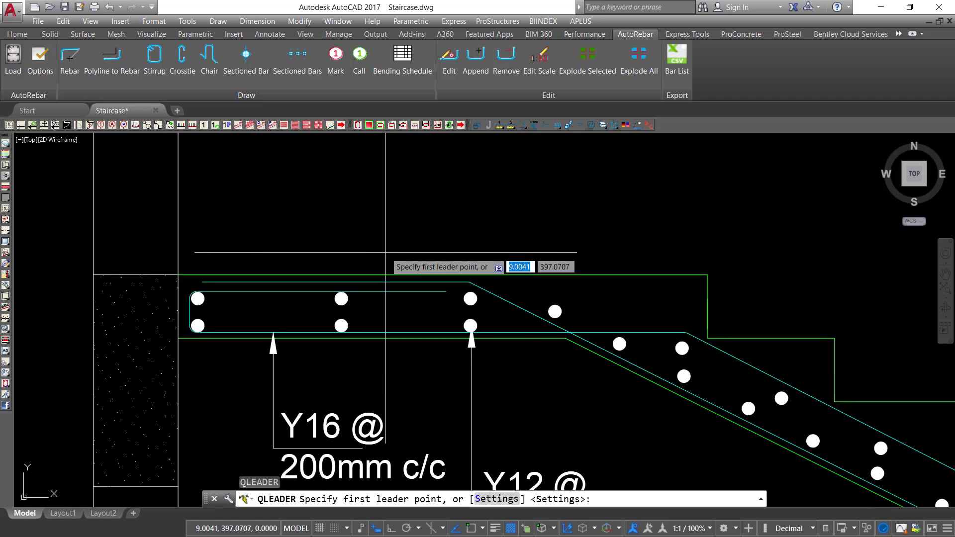
pyautogui.click(401, 274)
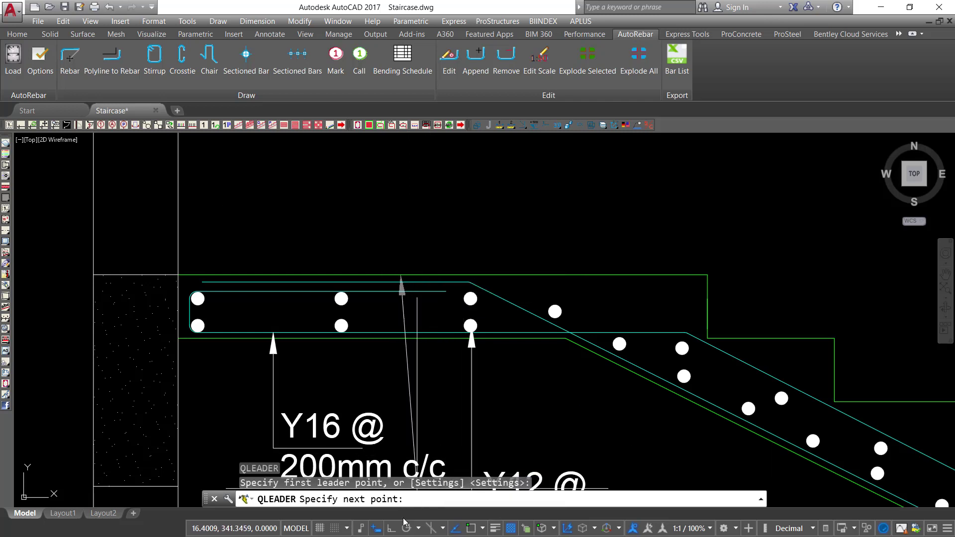
pyautogui.press('F8')
pyautogui.scroll(-6, 399, 442)
pyautogui.scroll(6, 404, 390)
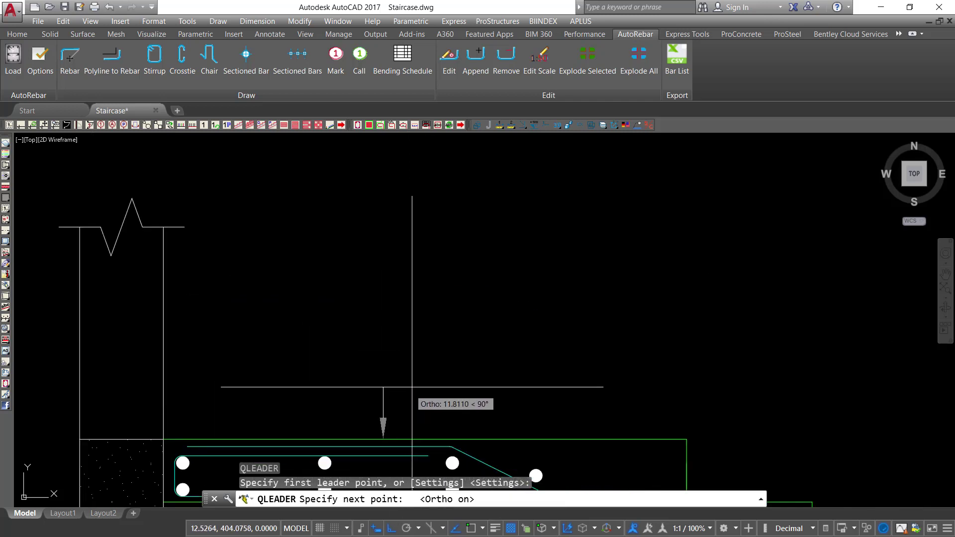
pyautogui.click(450, 351)
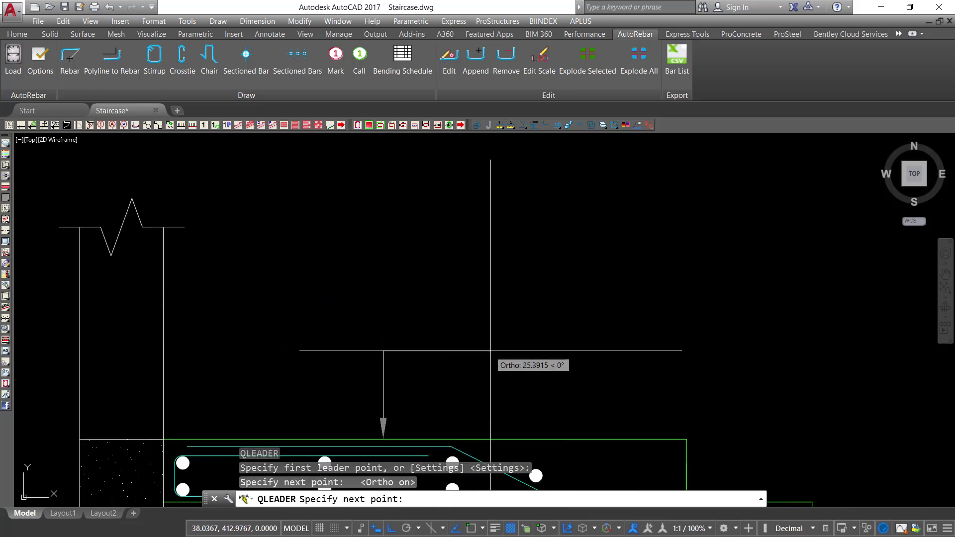
pyautogui.click(480, 362)
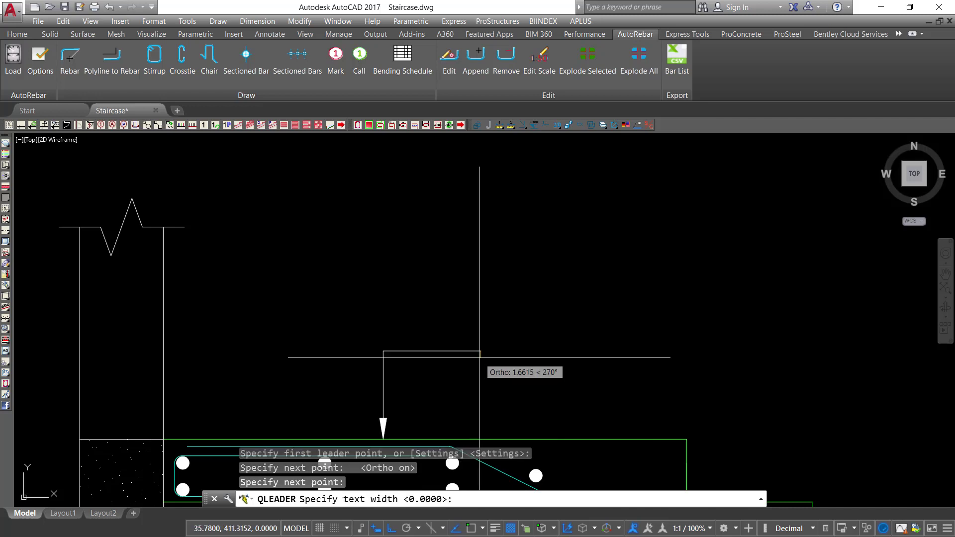
pyautogui.press('Escape')
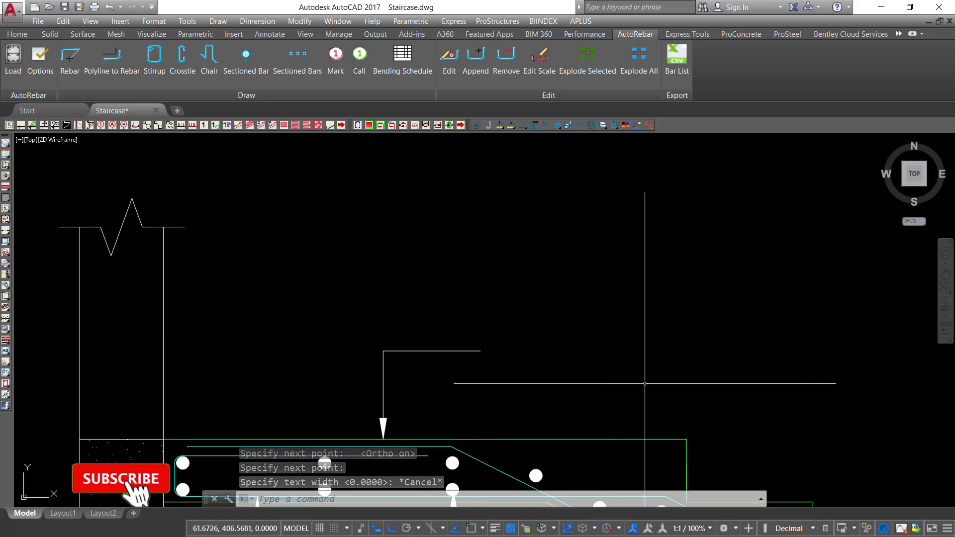
# Copy the Y16 @ 200mm c/c label below the top landing onto the horizontal segment of the leader above it, with ortho off.
pyautogui.scroll(-4, 384, 296)
pyautogui.scroll(6, 349, 404)
pyautogui.click(452, 383)
pyautogui.click(387, 399)
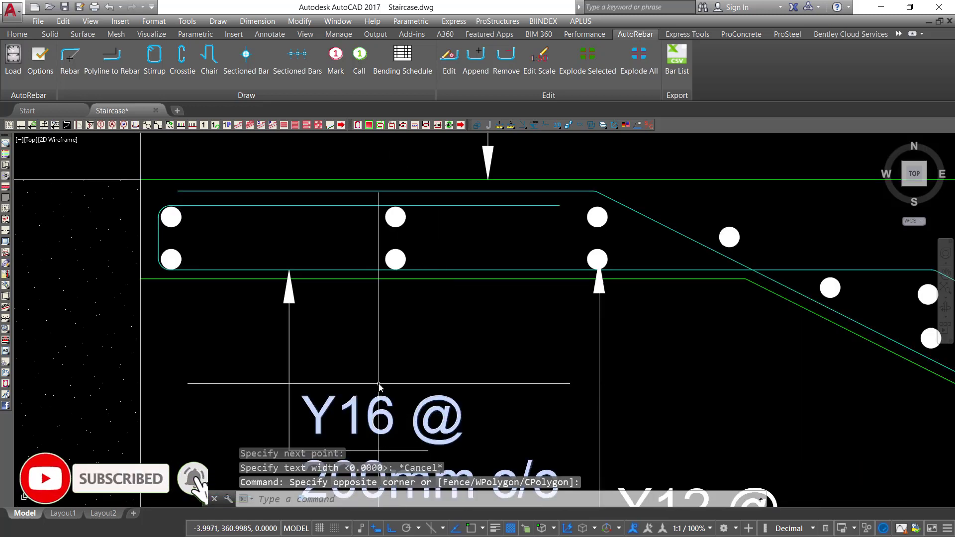
pyautogui.rightClick(379, 383)
pyautogui.click(441, 220)
pyautogui.click(367, 407)
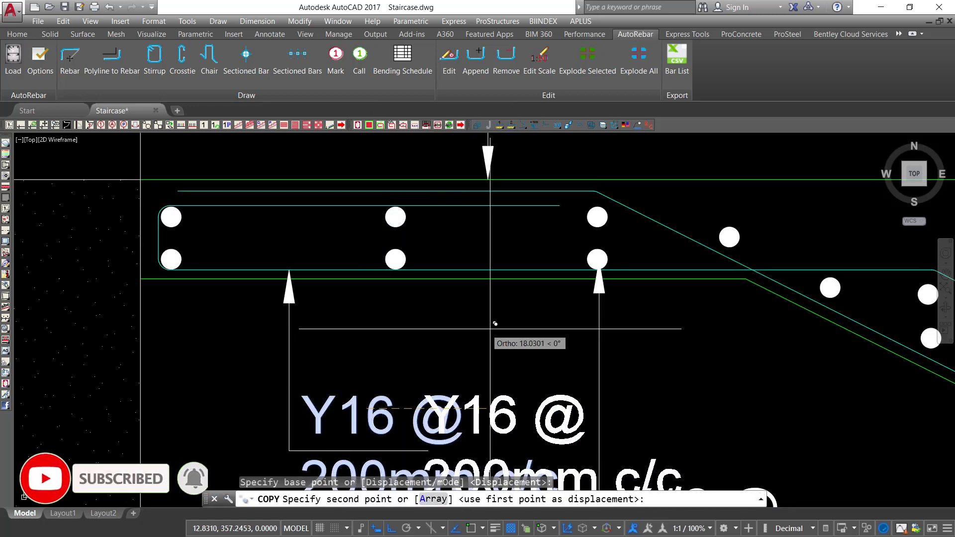
pyautogui.click(392, 528)
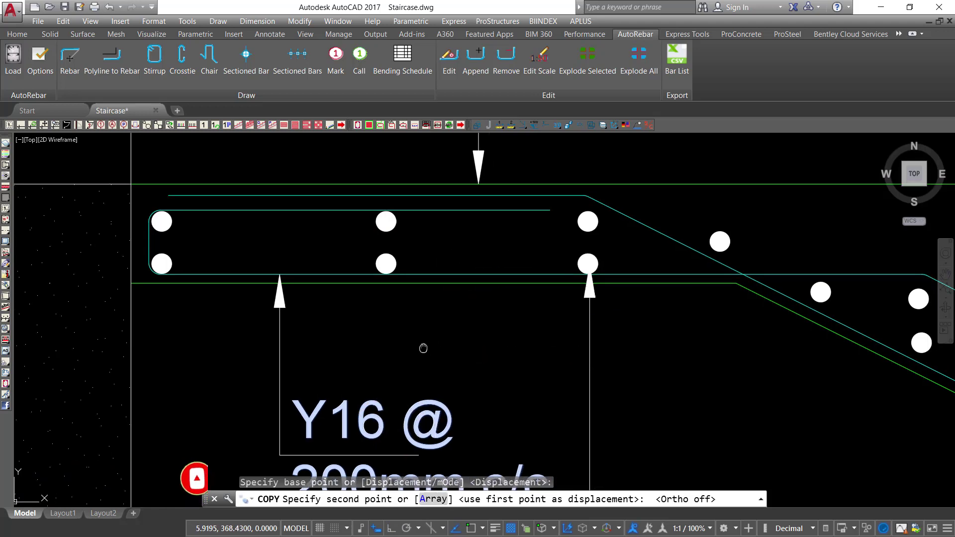
pyautogui.scroll(-2, 463, 203)
pyautogui.scroll(3, 462, 202)
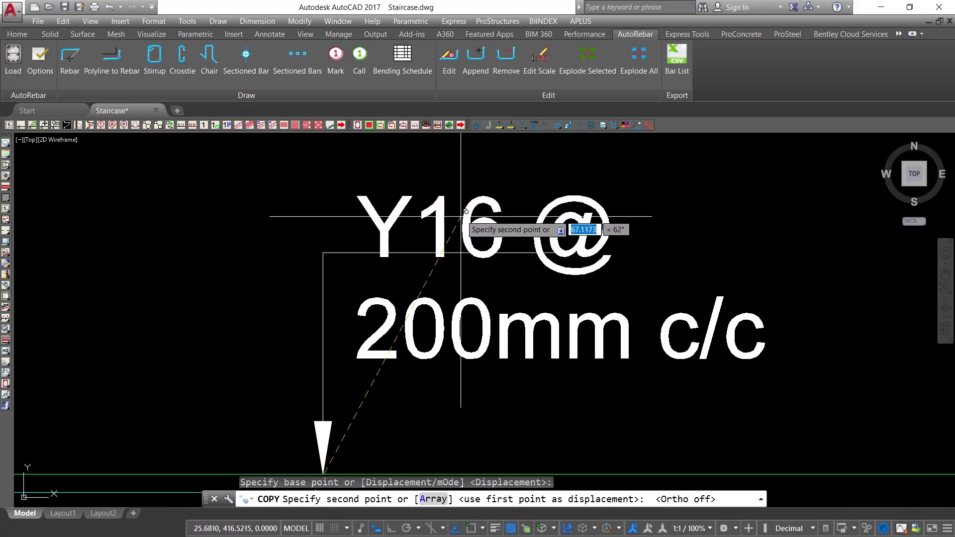
pyautogui.click(452, 191)
pyautogui.rightClick(460, 192)
pyautogui.click(484, 197)
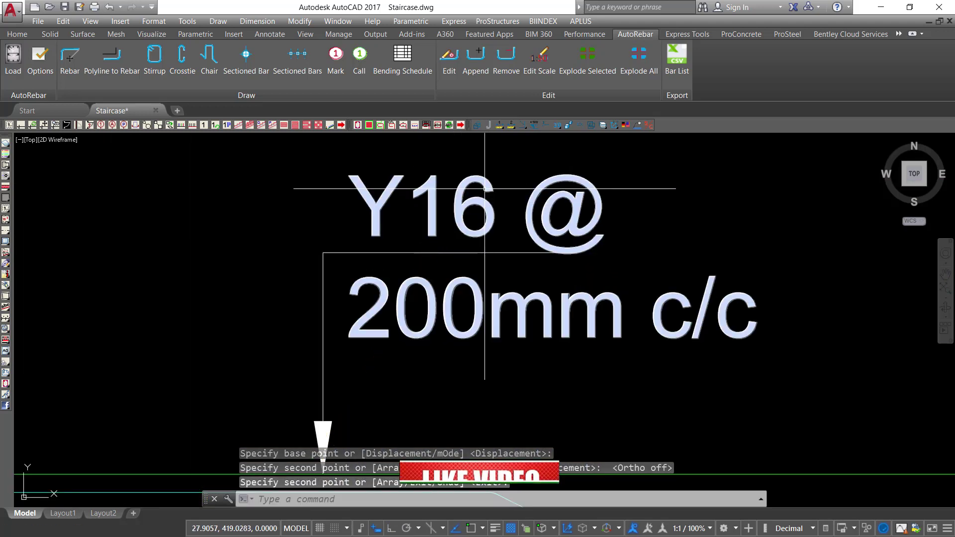
# Replace the text of the copied Y16 @ 200mm c/c label above the top landing with "150mm thick RC.".
pyautogui.doubleClick(488, 192)
pyautogui.scroll(-2, 362, 234)
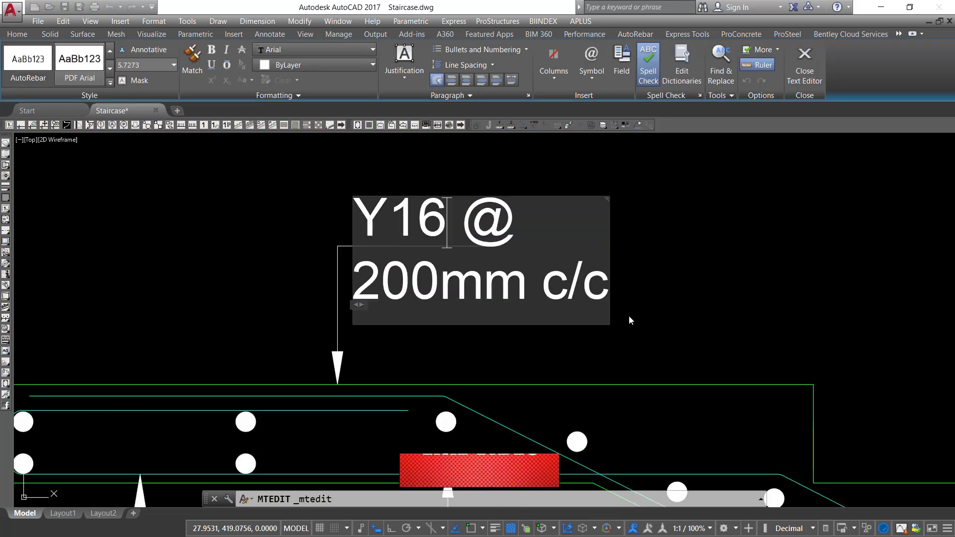
pyautogui.moveTo(610, 201)
pyautogui.mouseDown()
pyautogui.moveTo(738, 197)
pyautogui.moveTo(608, 197)
pyautogui.mouseUp()
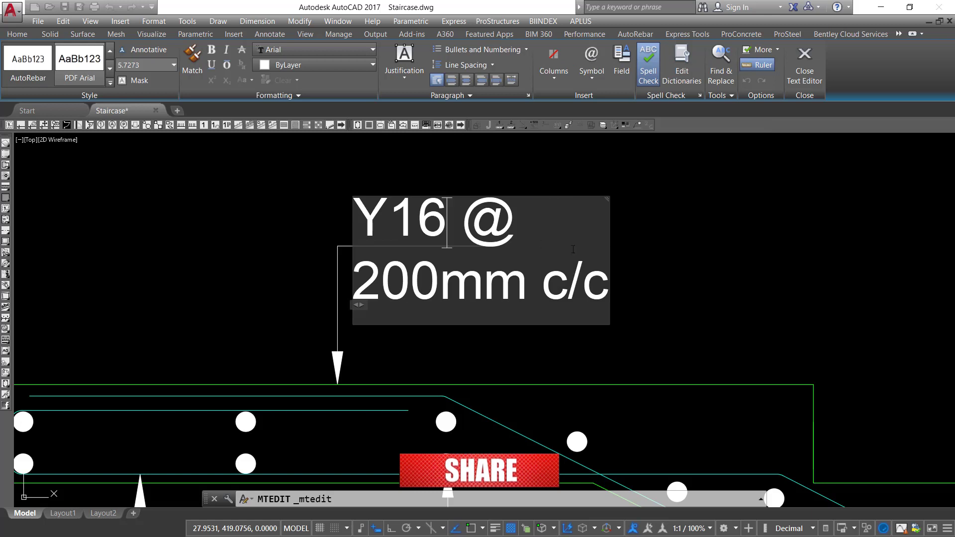
pyautogui.doubleClick(410, 225)
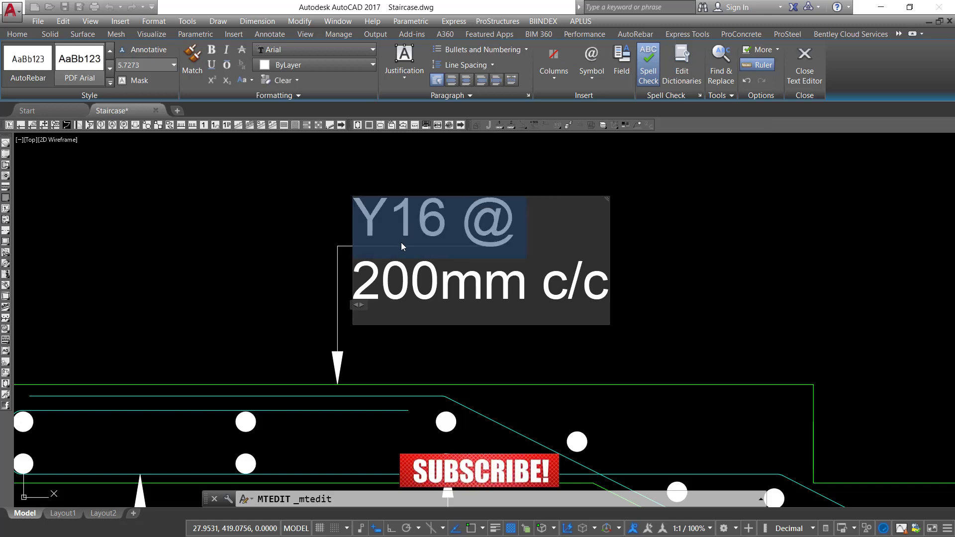
pyautogui.click(387, 229)
pyautogui.moveTo(366, 218); pyautogui.dragTo(644, 302)
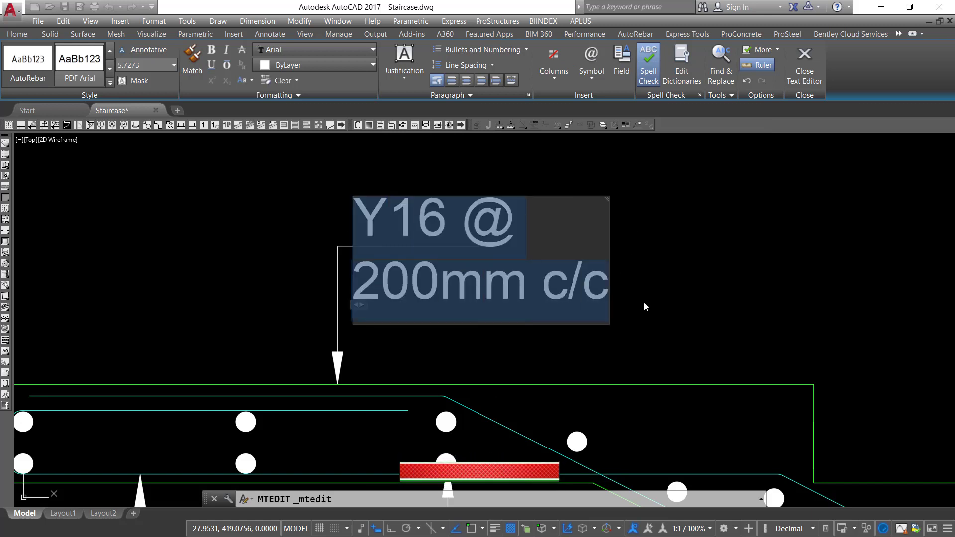
pyautogui.write('1')
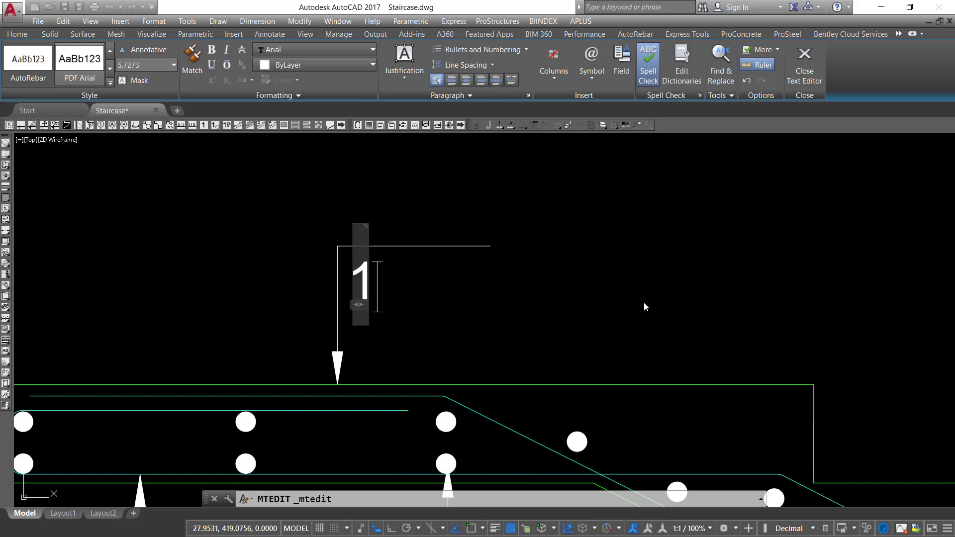
pyautogui.write('50mm')
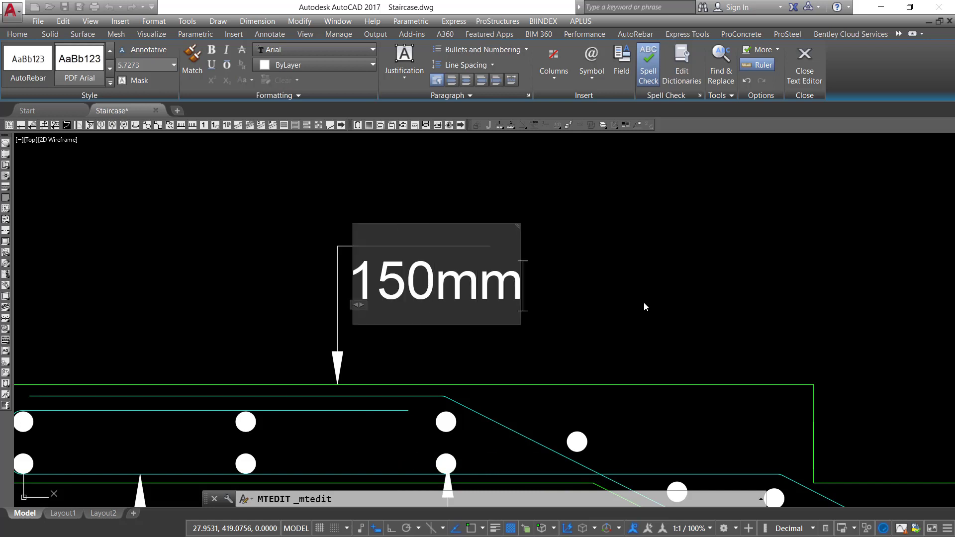
pyautogui.write(' th')
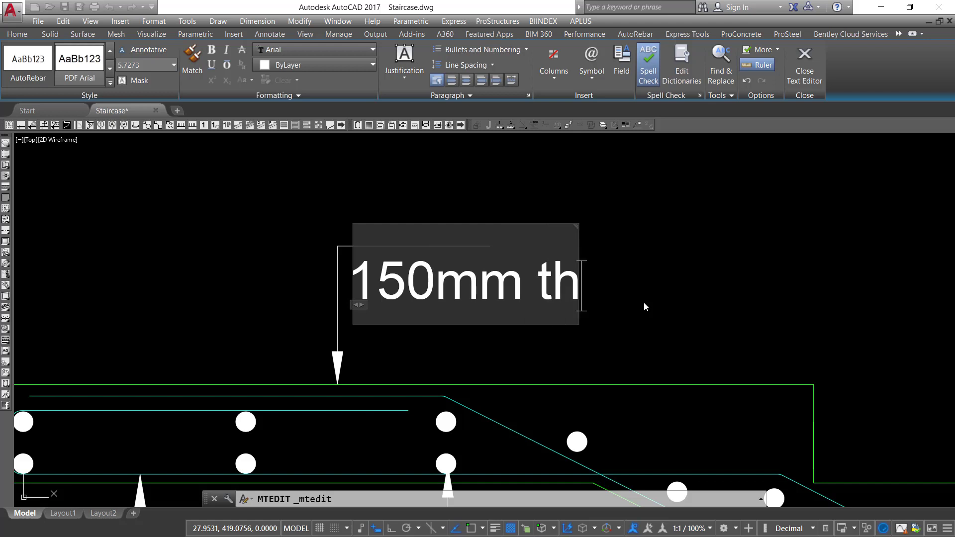
pyautogui.write('icl')
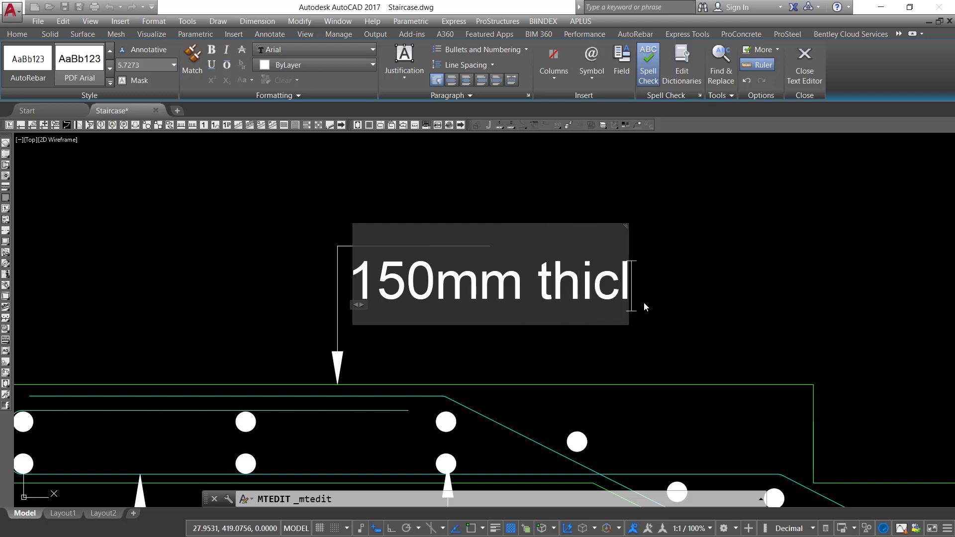
pyautogui.write('\\k')
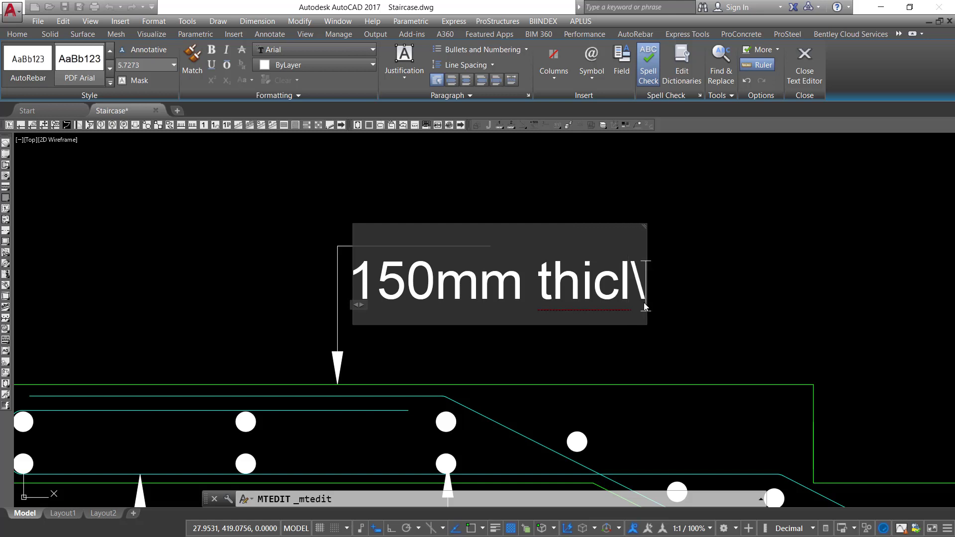
pyautogui.press('BackSpace')
pyautogui.press('BackSpace')
pyautogui.press('BackSpace')
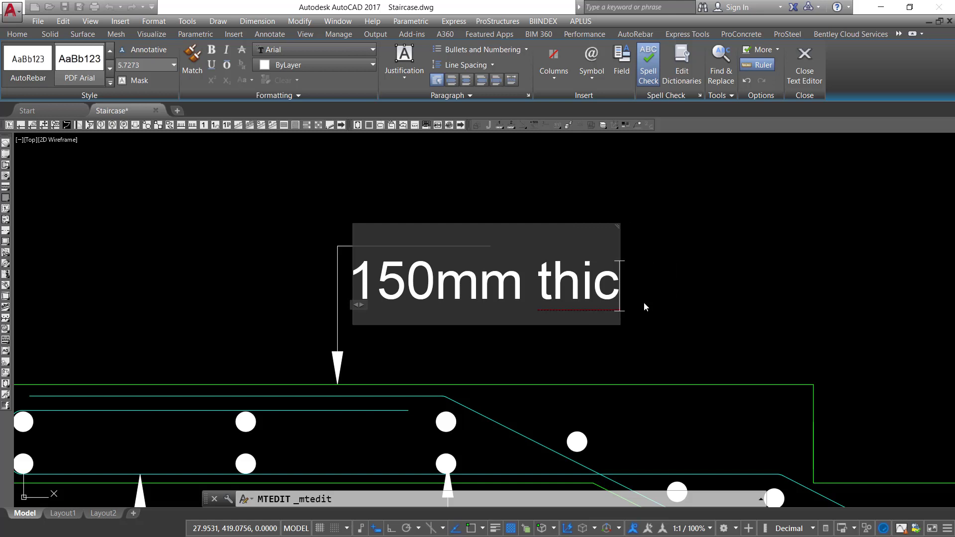
pyautogui.write('k')
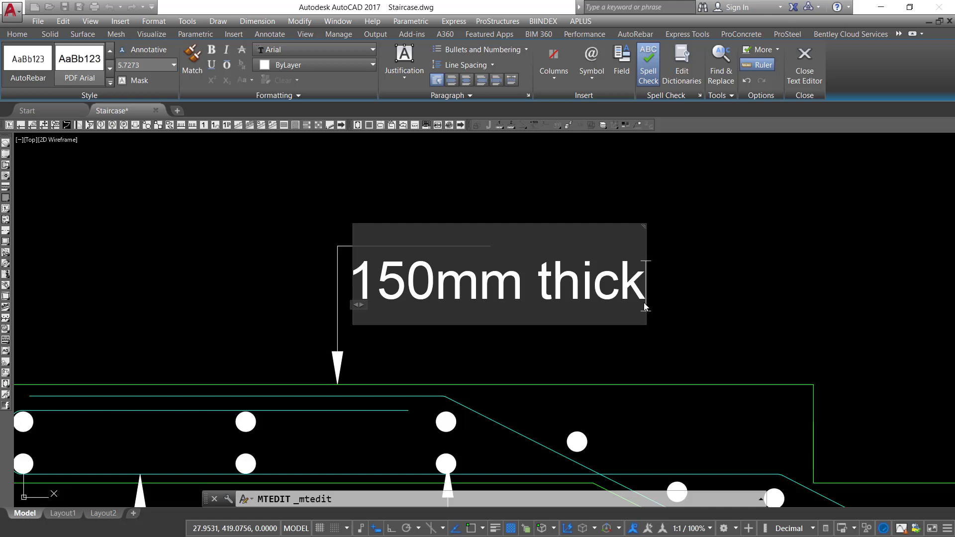
pyautogui.write(' r')
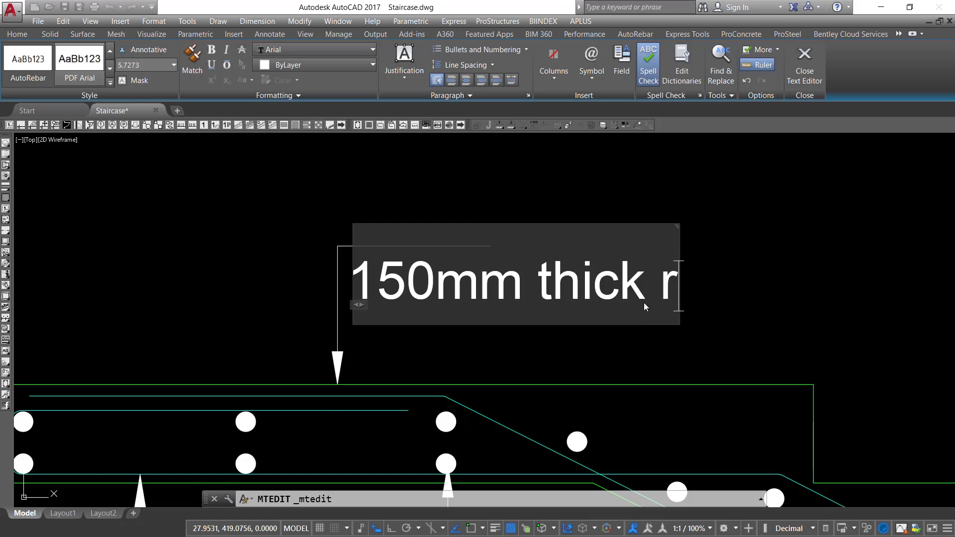
pyautogui.press('BackSpace')
pyautogui.write('T')
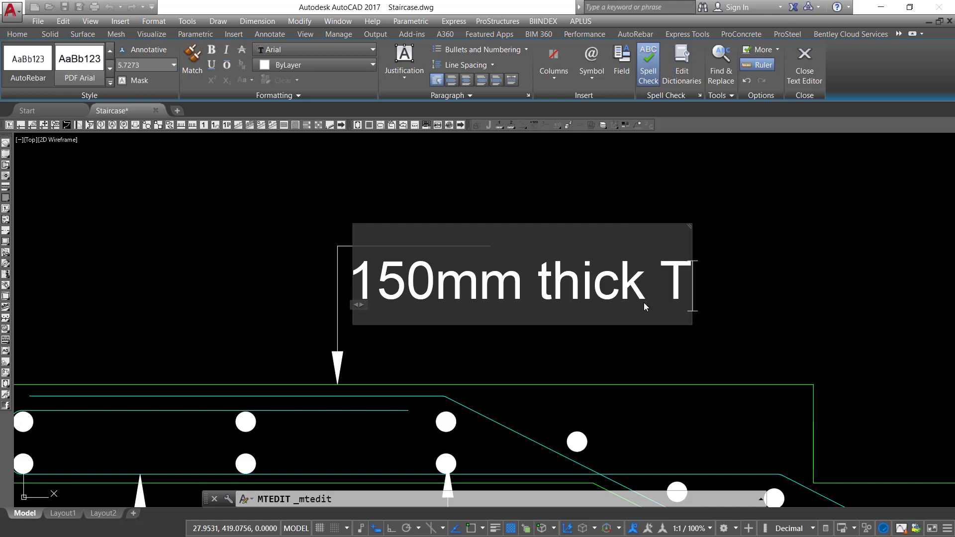
pyautogui.press('BackSpace')
pyautogui.write('RC')
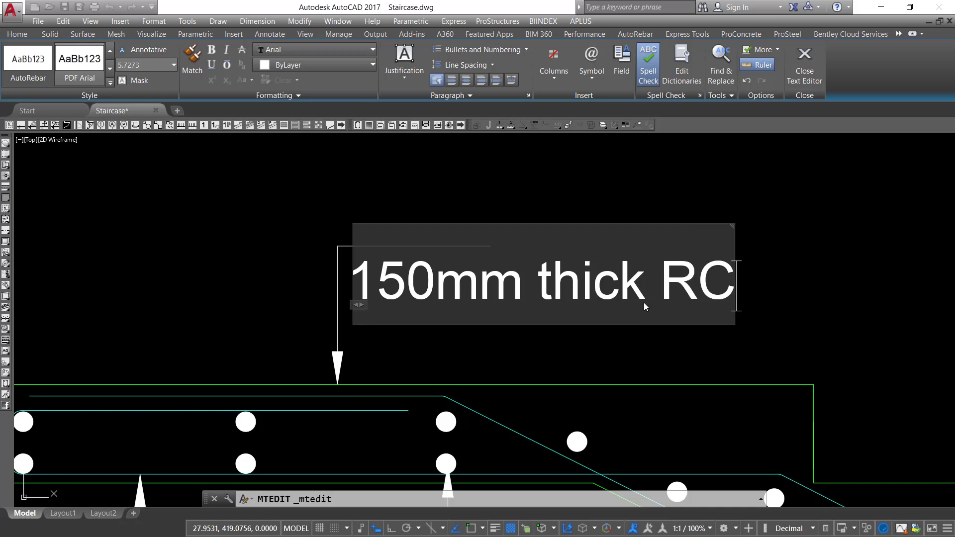
pyautogui.write('.')
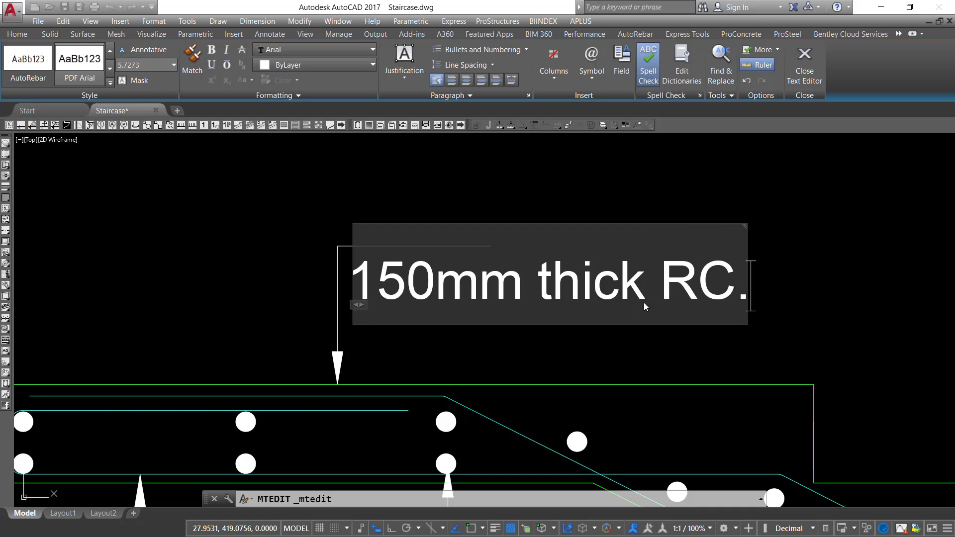
# Continue the label above the top landing with "First floor slab to details" and finish editing the text.
pyautogui.write('F')
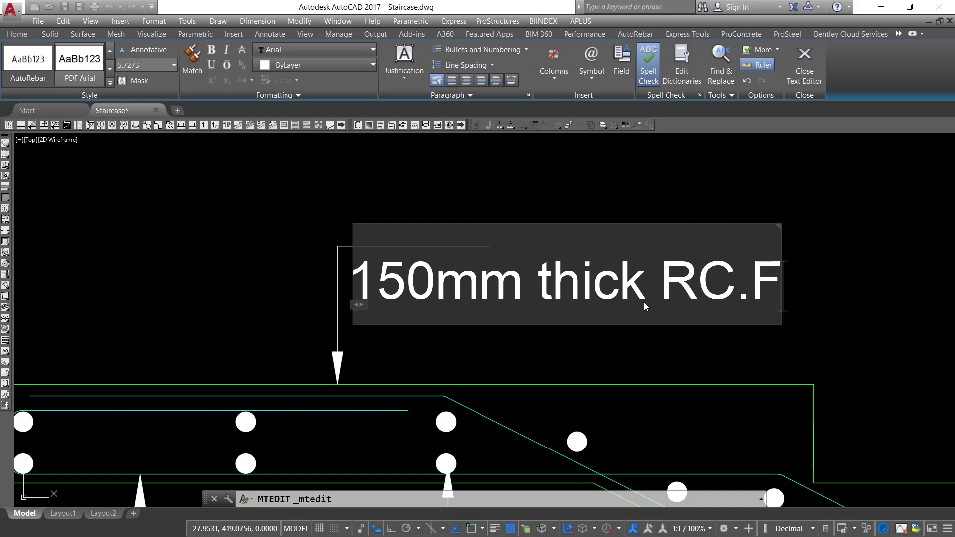
pyautogui.write('i')
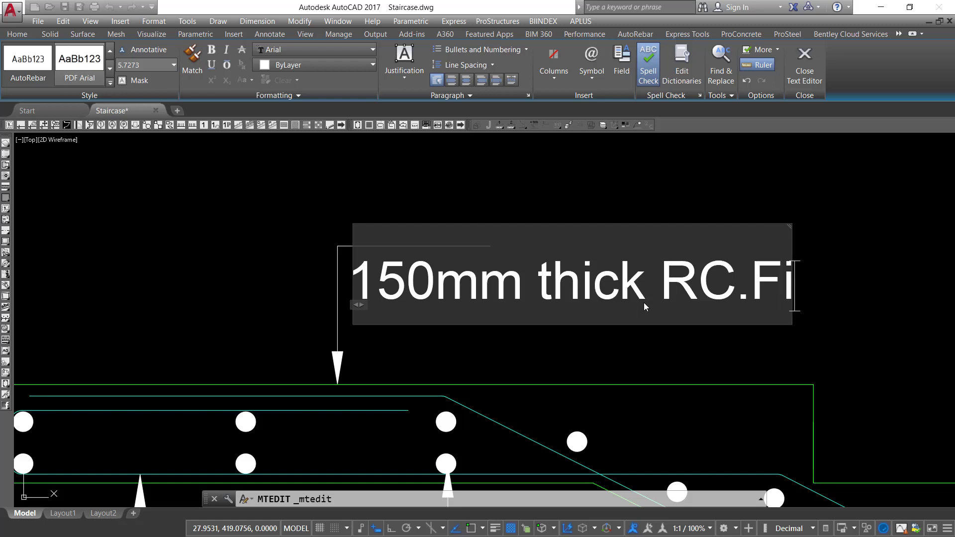
pyautogui.write('rst f')
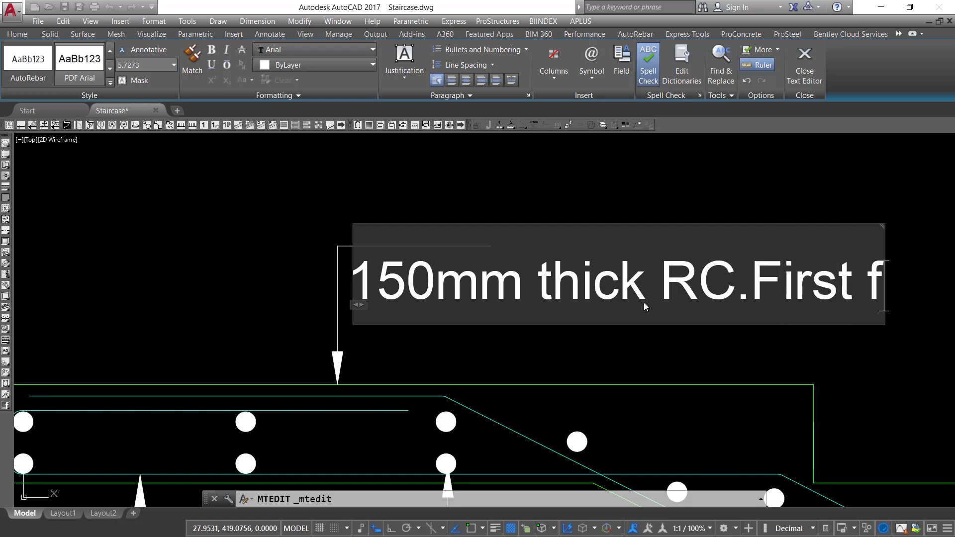
pyautogui.write('loor')
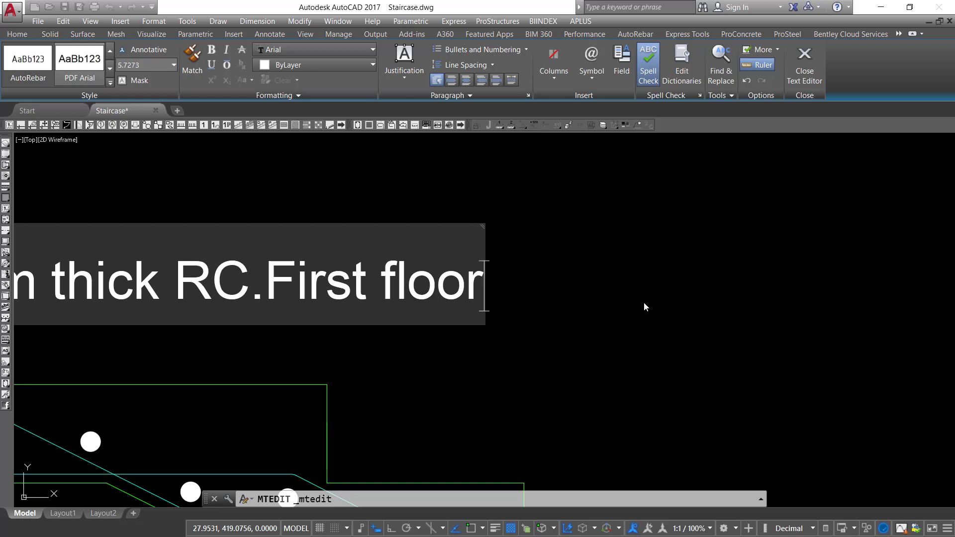
pyautogui.scroll(-2, 616, 274)
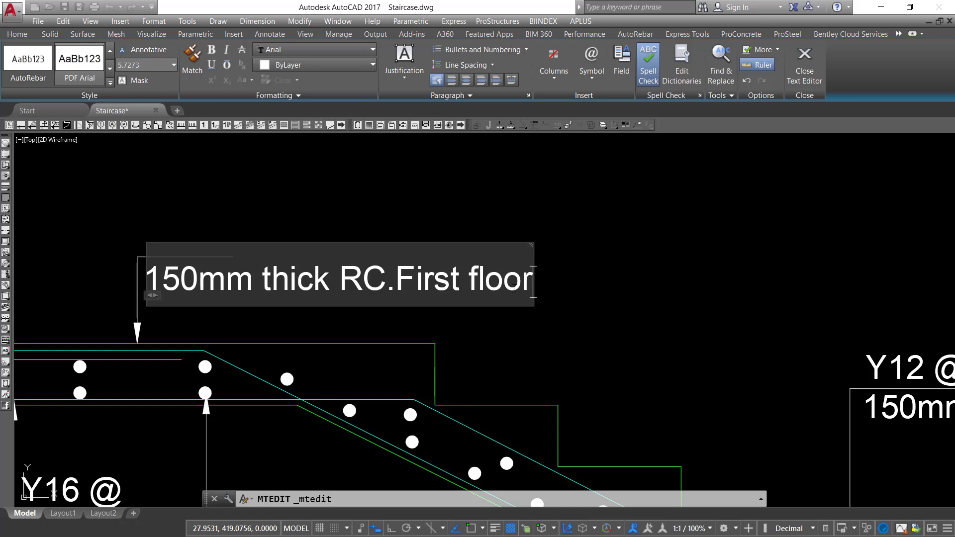
pyautogui.write('slarb')
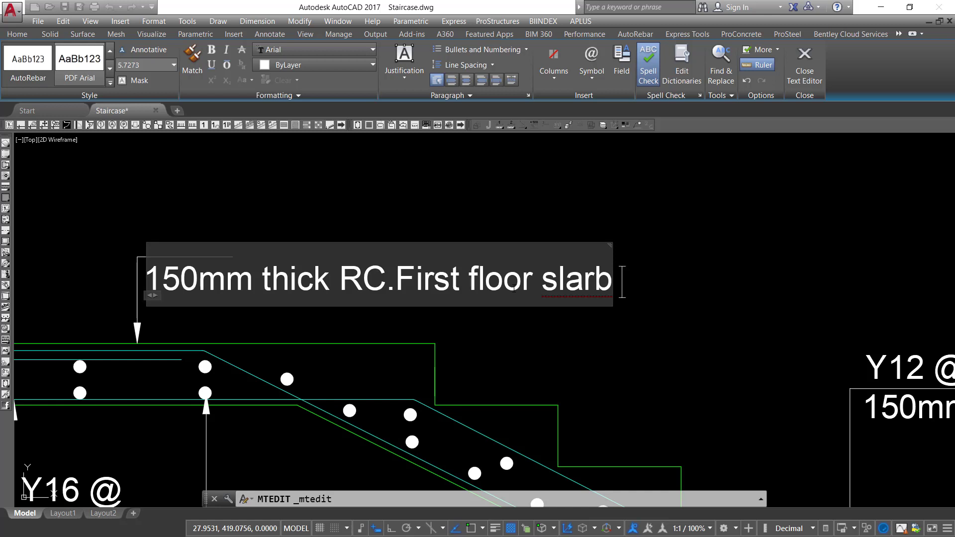
pyautogui.press('BackSpace')
pyautogui.press('BackSpace')
pyautogui.write('b to ')
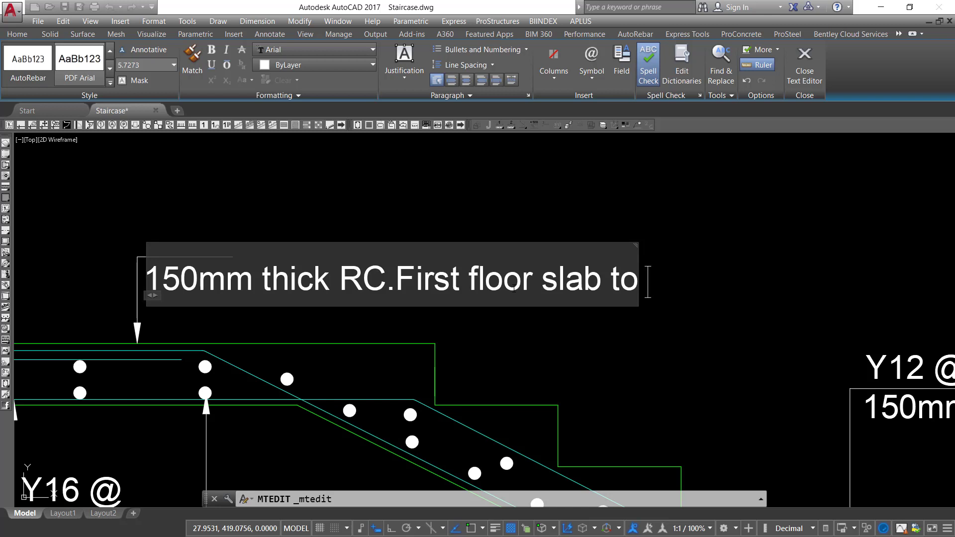
pyautogui.write('detai')
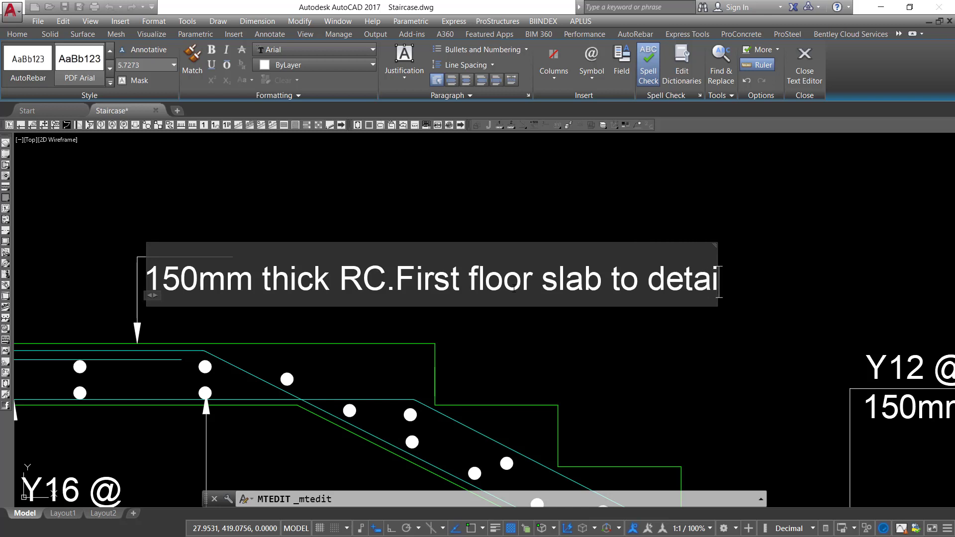
pyautogui.write('ls')
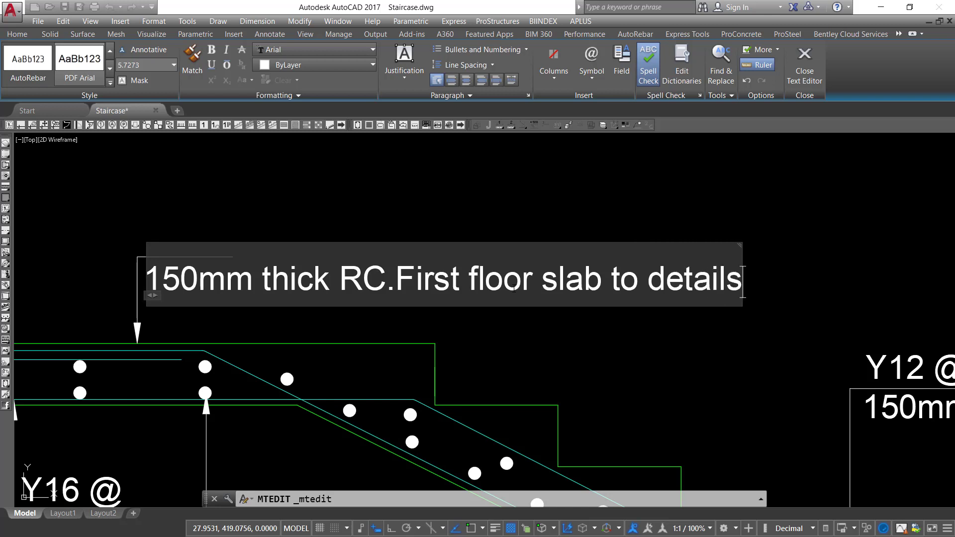
pyautogui.click(456, 185)
# Break the top landing's label into two lines, starting the second line at "First floor slab to details".
pyautogui.doubleClick(397, 286)
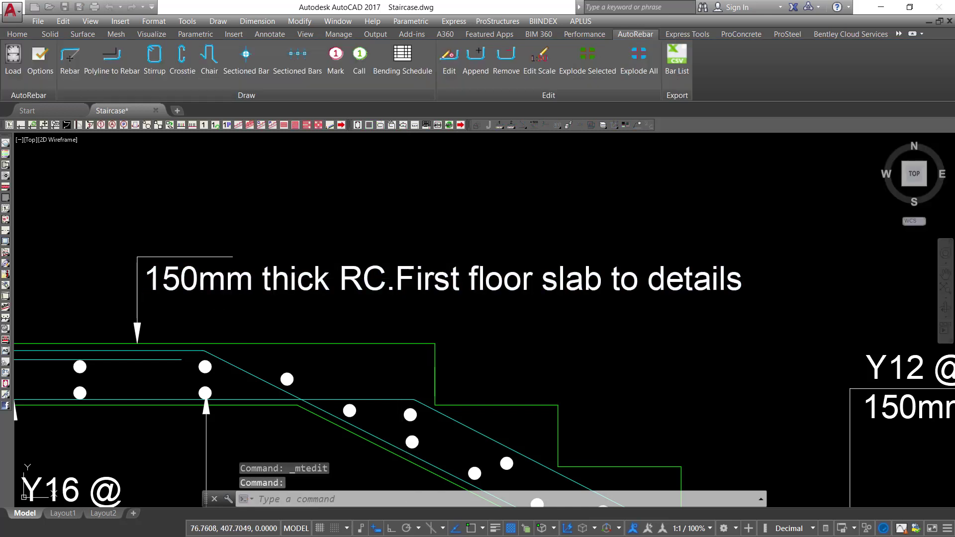
pyautogui.press('Return')
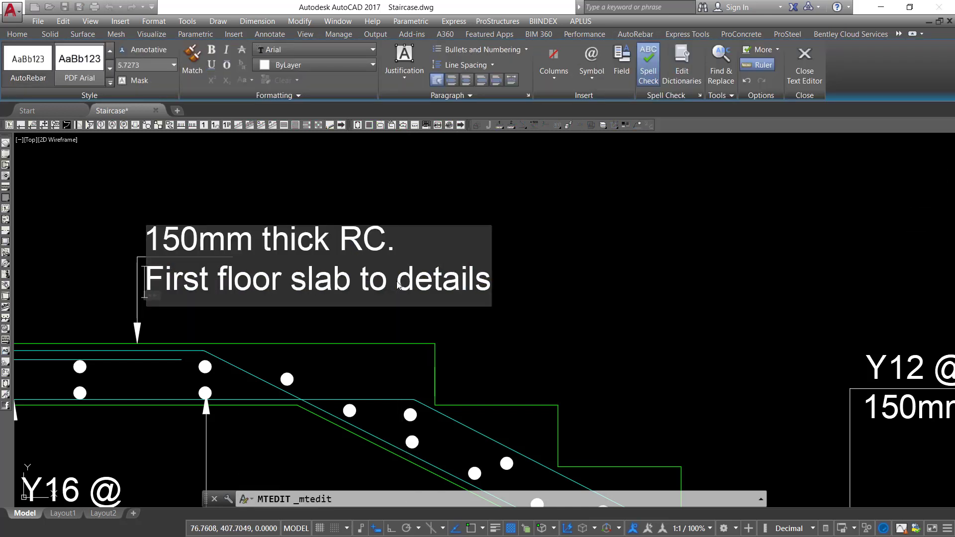
pyautogui.click(531, 217)
pyautogui.click(415, 207)
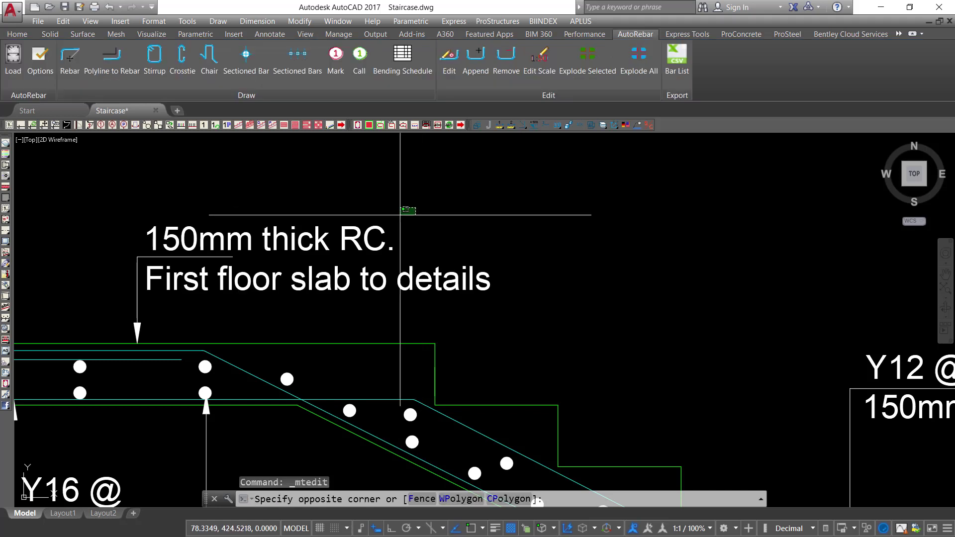
pyautogui.click(330, 274)
pyautogui.press('Escape')
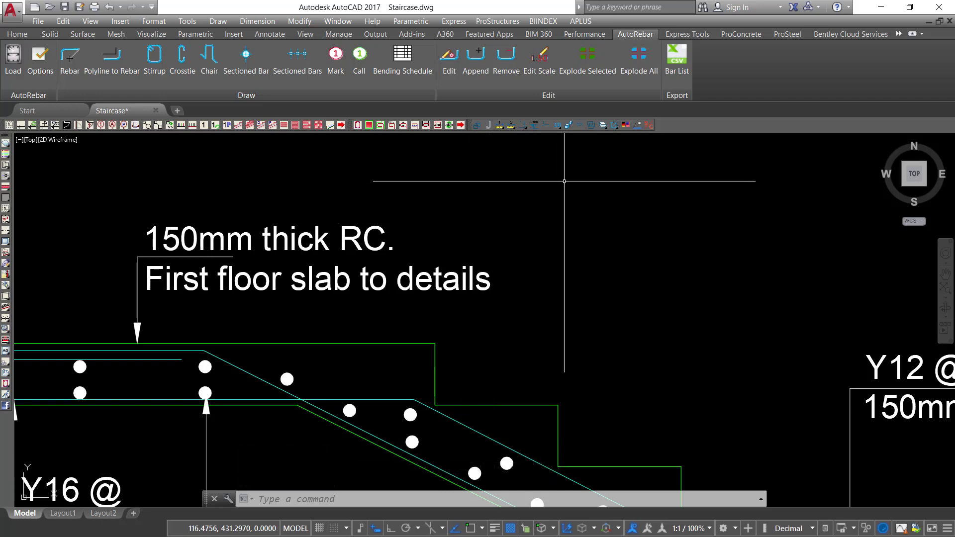
# Copy the 100mm thick ground slab label and its leader horizontally to the ground slab beneath the lower flight's upper part, with ortho on.
pyautogui.scroll(-6, 418, 238)
pyautogui.moveTo(599, 425); pyautogui.dragTo(486, 298, button='middle')
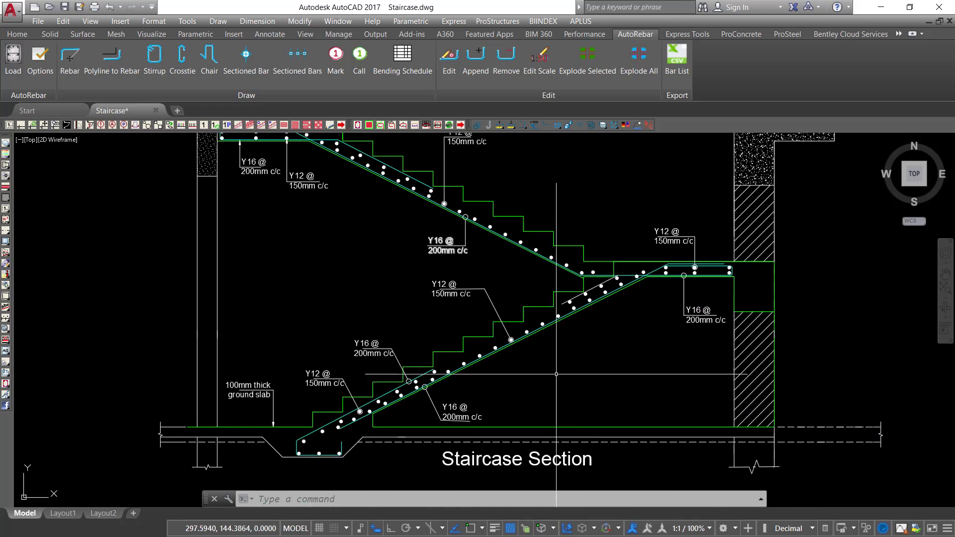
pyautogui.moveTo(565, 429); pyautogui.dragTo(522, 356, button='middle')
pyautogui.scroll(6, 195, 339)
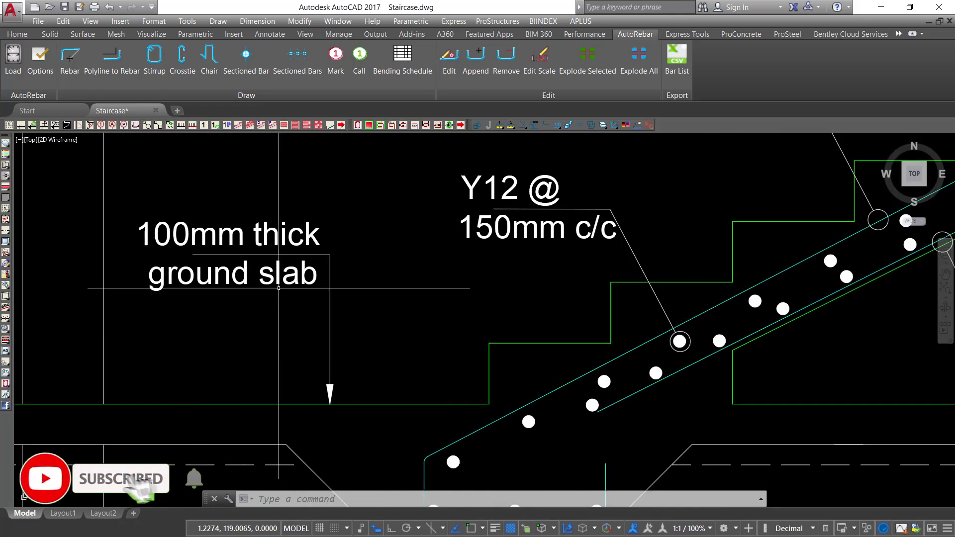
pyautogui.click(351, 207)
pyautogui.click(296, 282)
pyautogui.rightClick(228, 324)
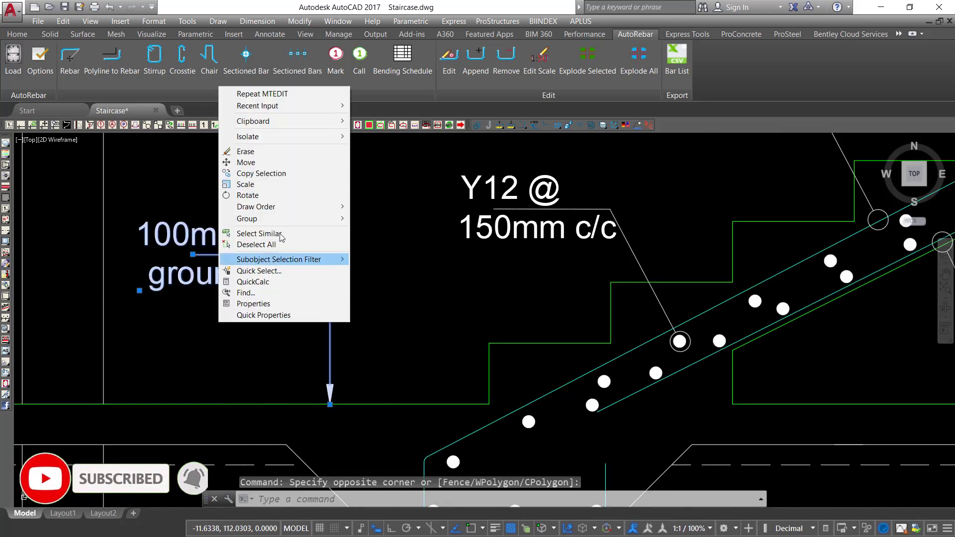
pyautogui.click(258, 174)
pyautogui.click(220, 283)
pyautogui.scroll(-4, 199, 293)
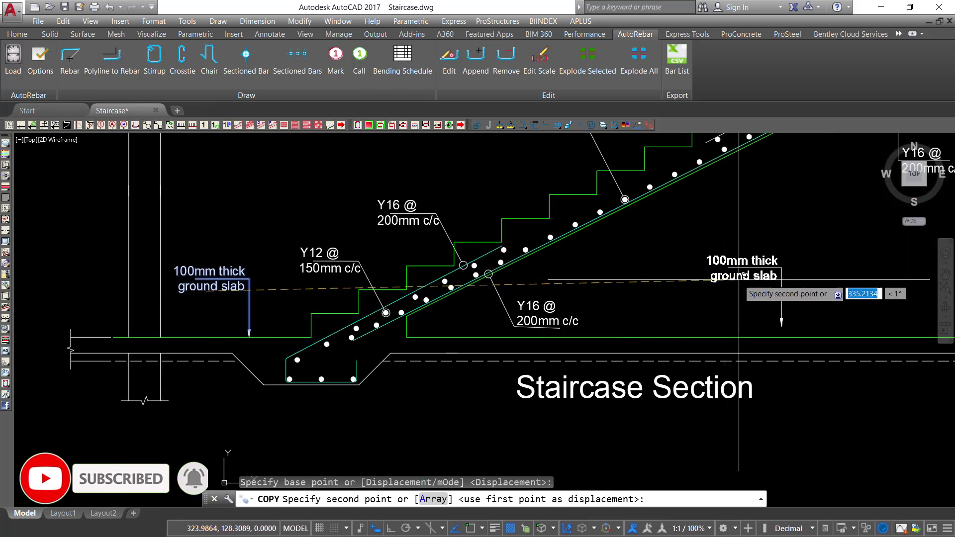
pyautogui.press('F8')
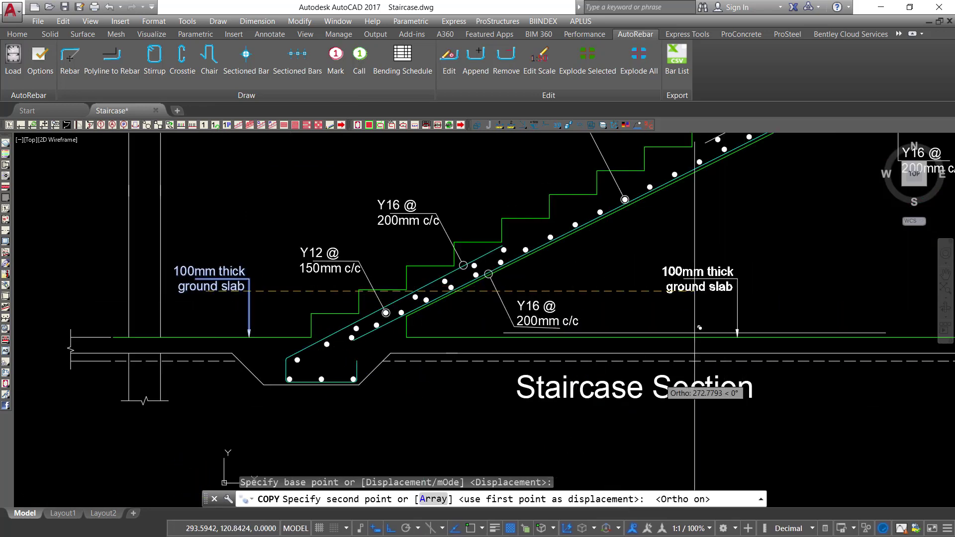
pyautogui.click(744, 312)
pyautogui.rightClick(738, 244)
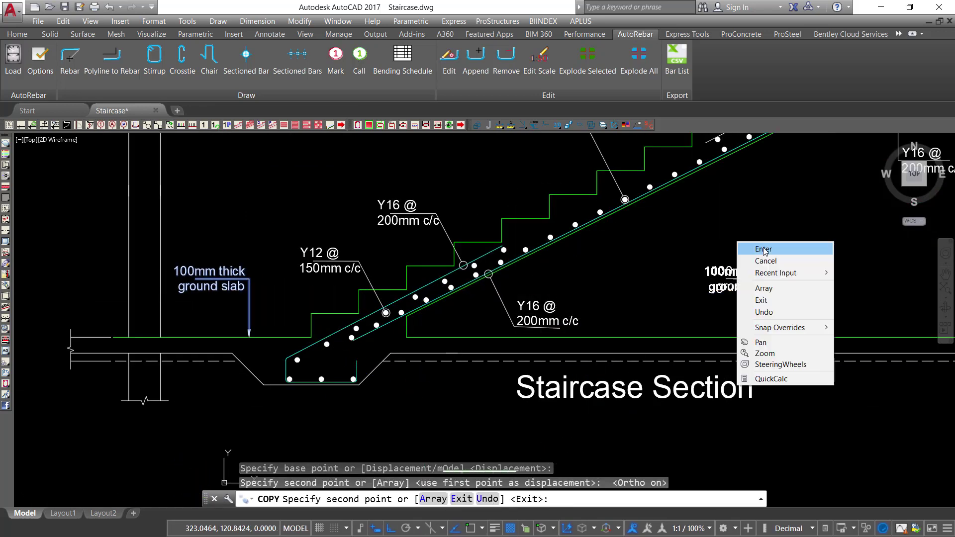
pyautogui.click(763, 247)
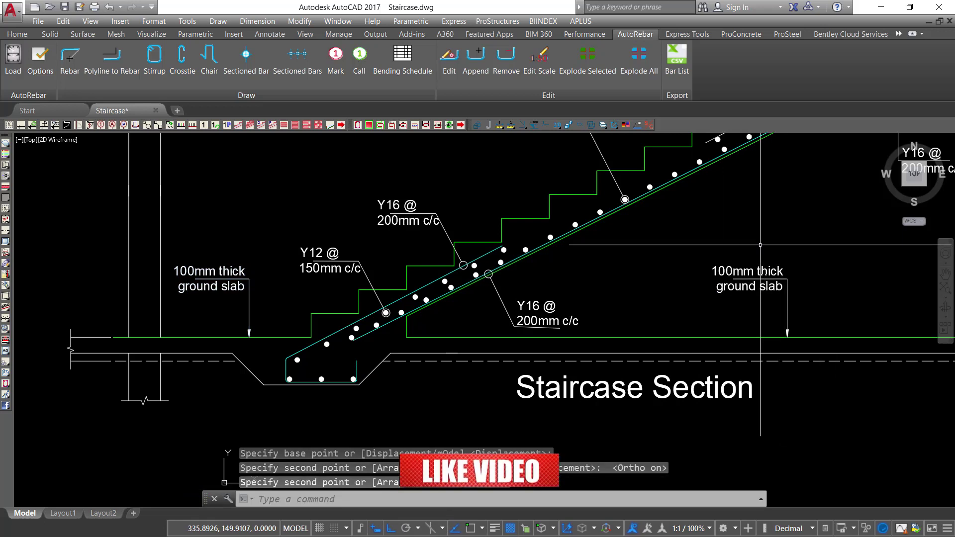
# Insert "floor with Y6" before "slab" in the copied 100mm thick ground slab label beneath the flight.
pyautogui.scroll(2, 754, 266)
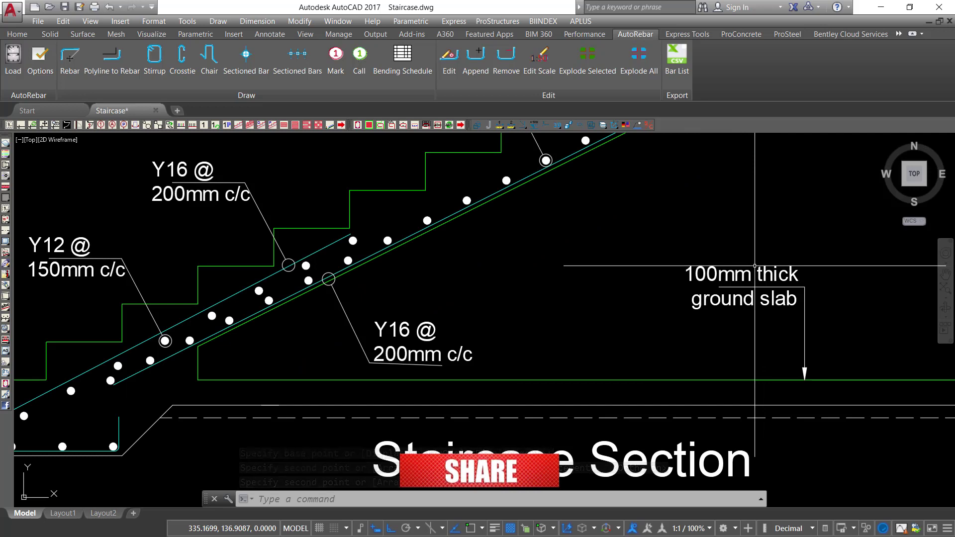
pyautogui.scroll(2, 762, 293)
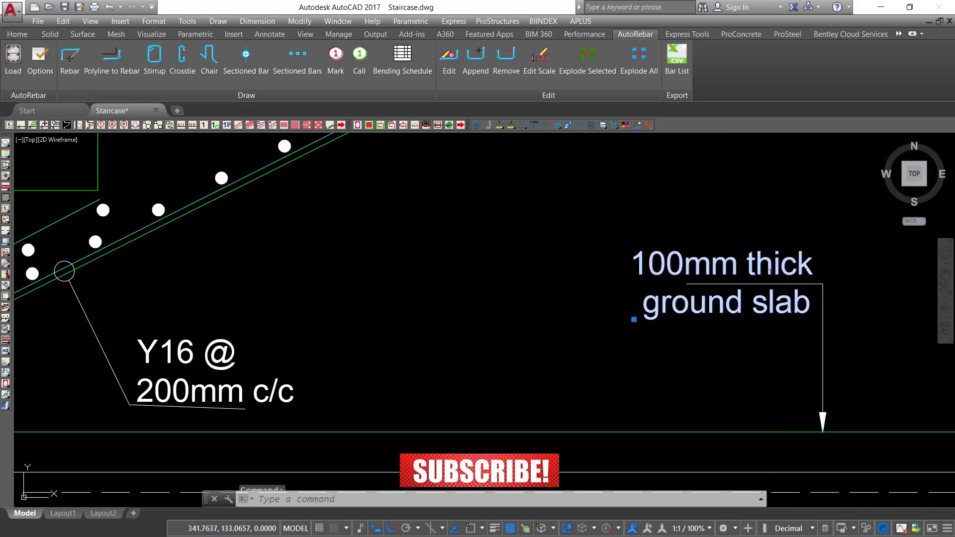
pyautogui.doubleClick(774, 308)
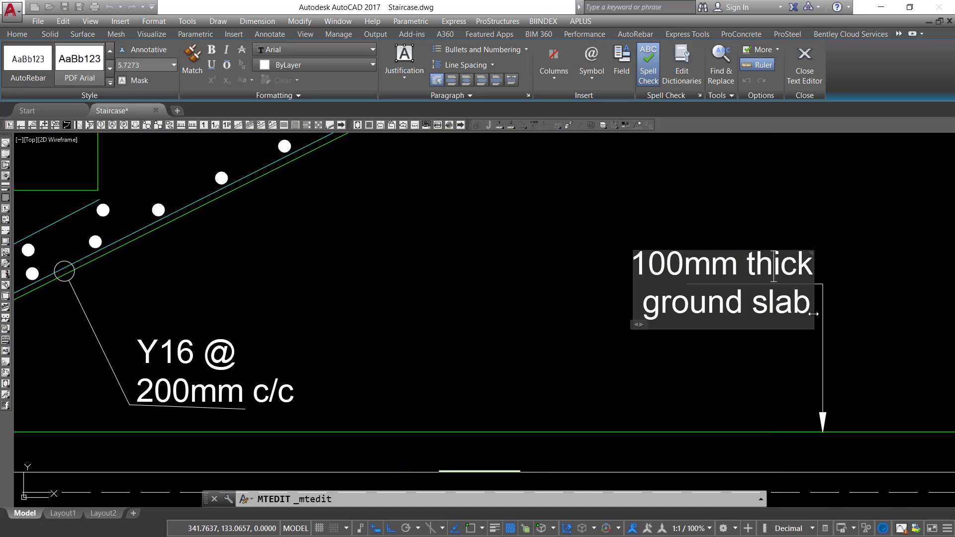
pyautogui.click(752, 304)
pyautogui.write('floor')
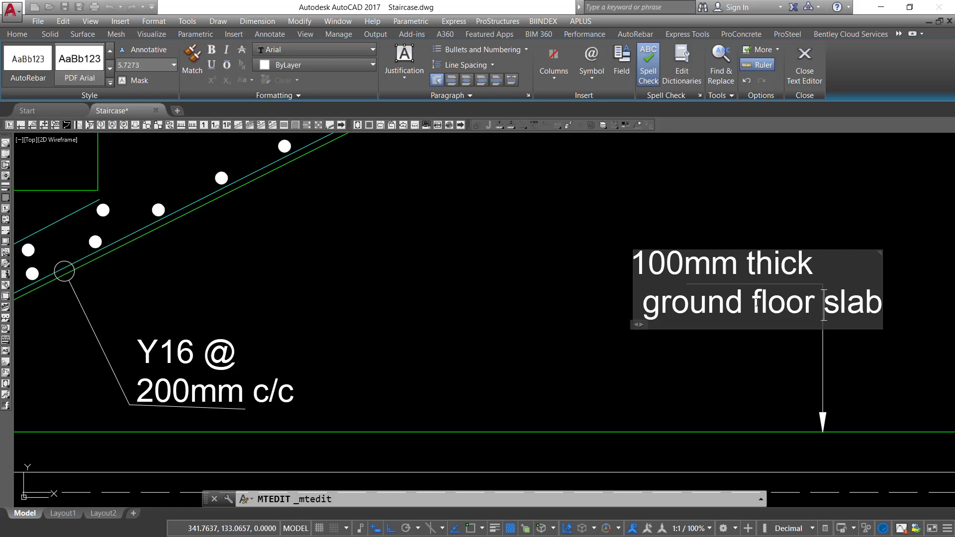
pyautogui.write('w')
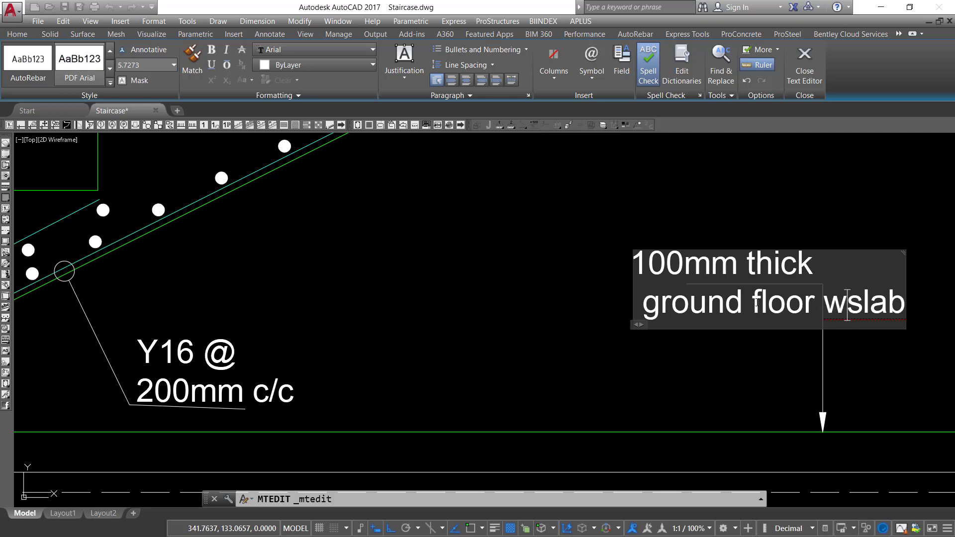
pyautogui.write('ith ')
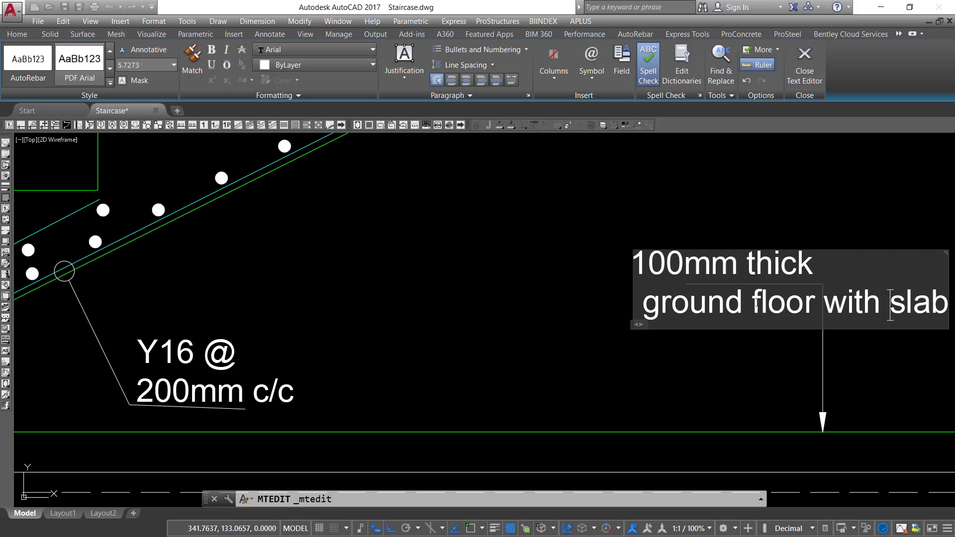
pyautogui.write('Y6')
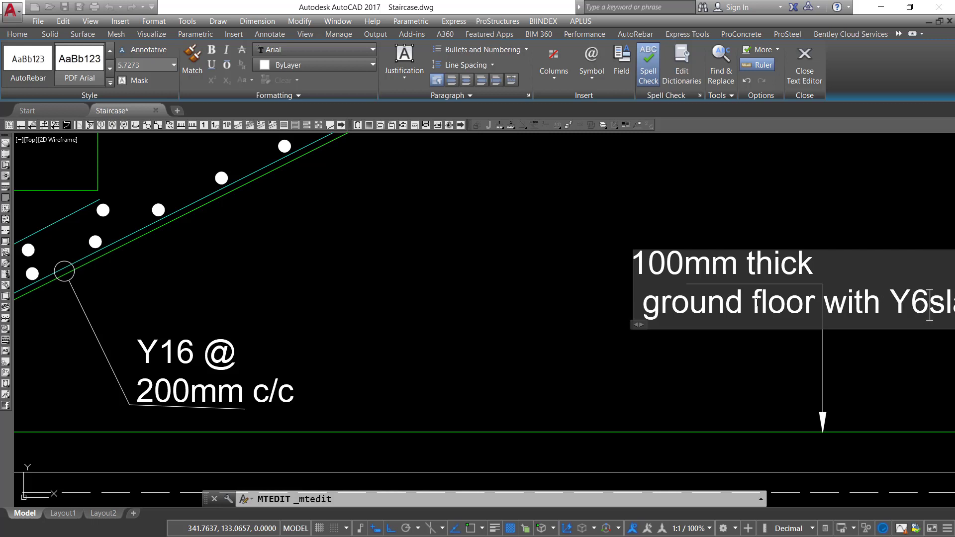
pyautogui.scroll(-2, 376, 325)
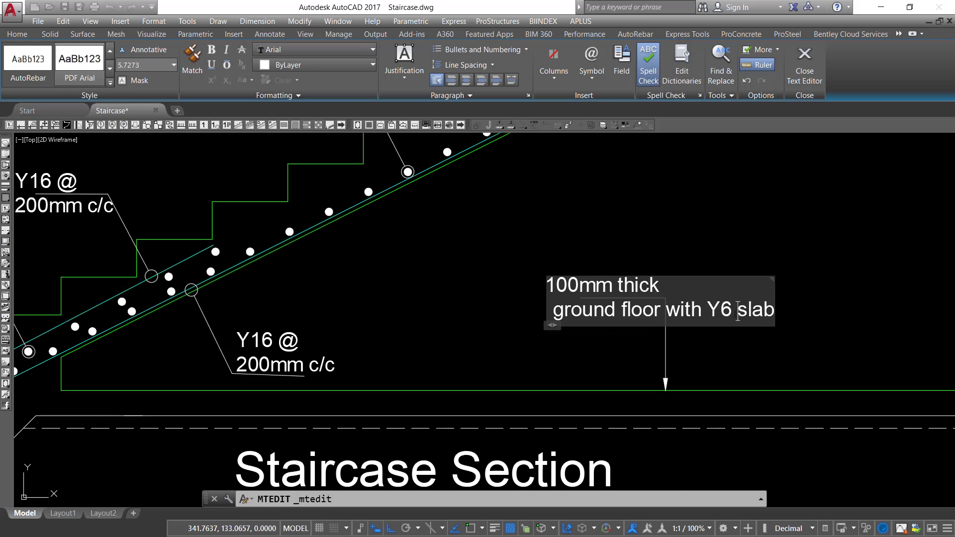
pyautogui.scroll(2, 750, 320)
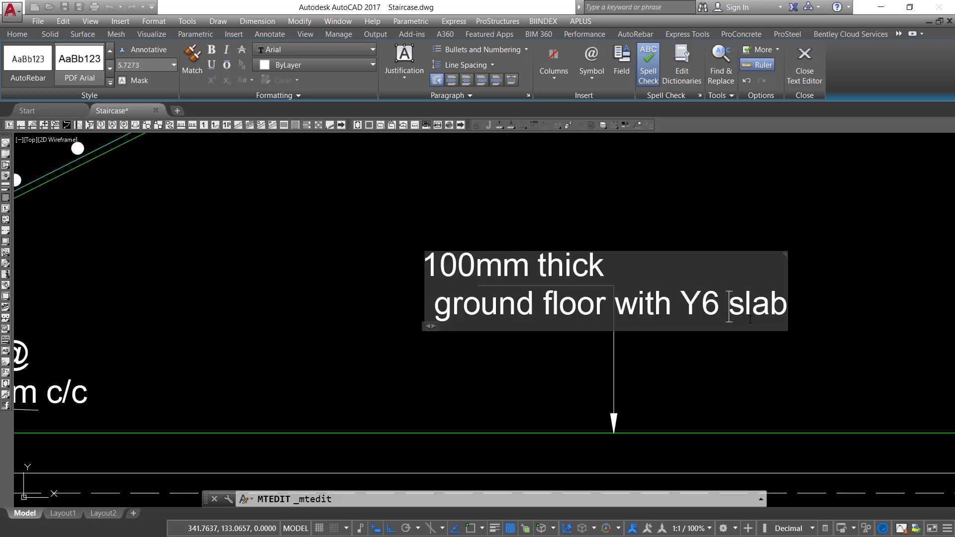
pyautogui.write('@')
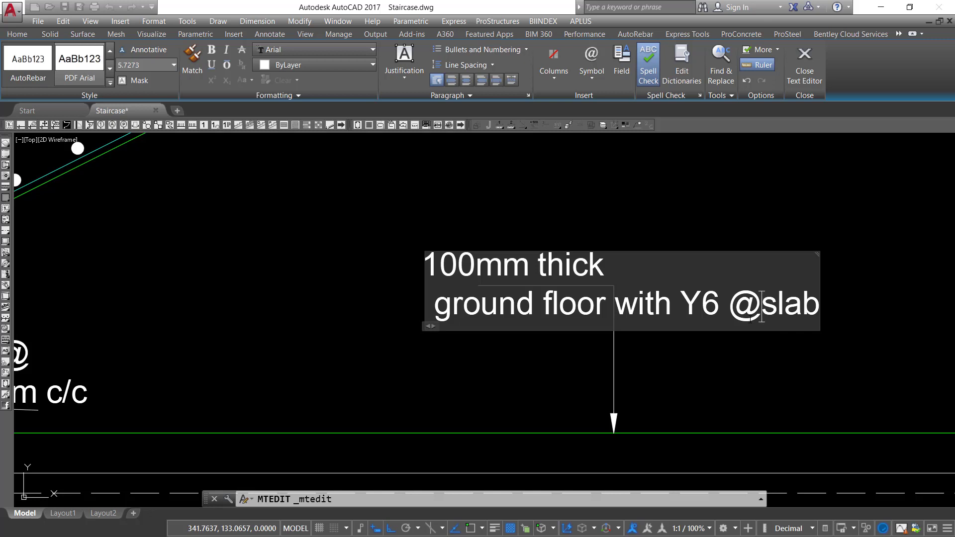
pyautogui.write('200')
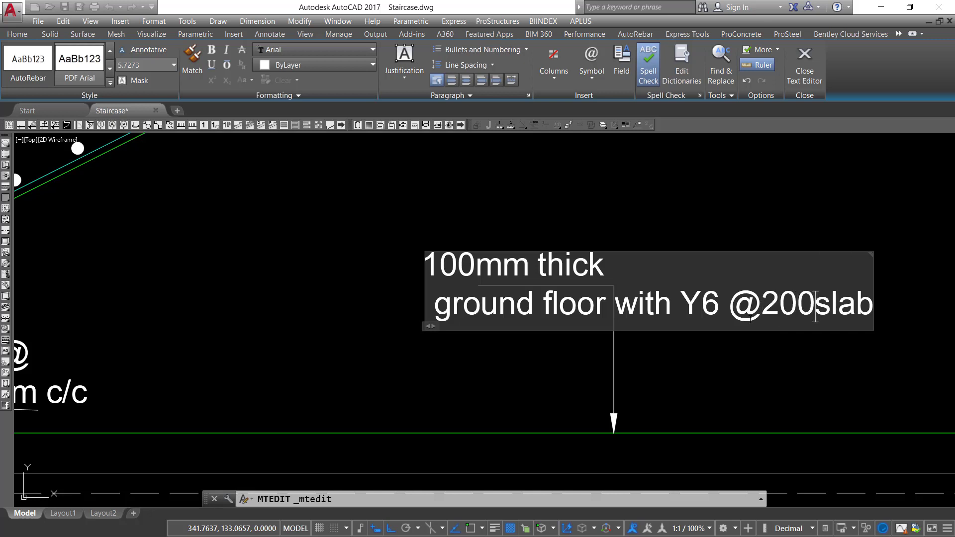
pyautogui.write('MM')
pyautogui.press('BackSpace')
pyautogui.press('BackSpace')
pyautogui.write('mm ')
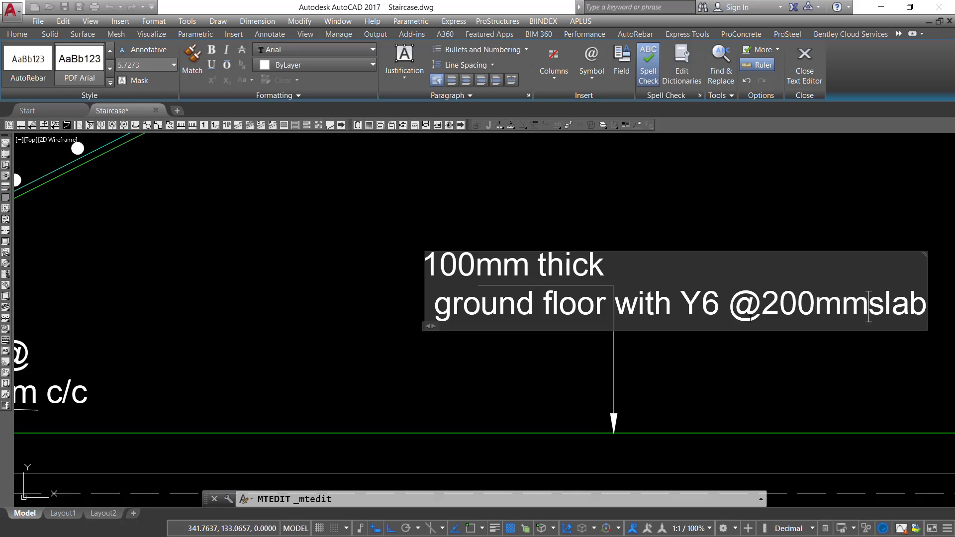
pyautogui.write('c')
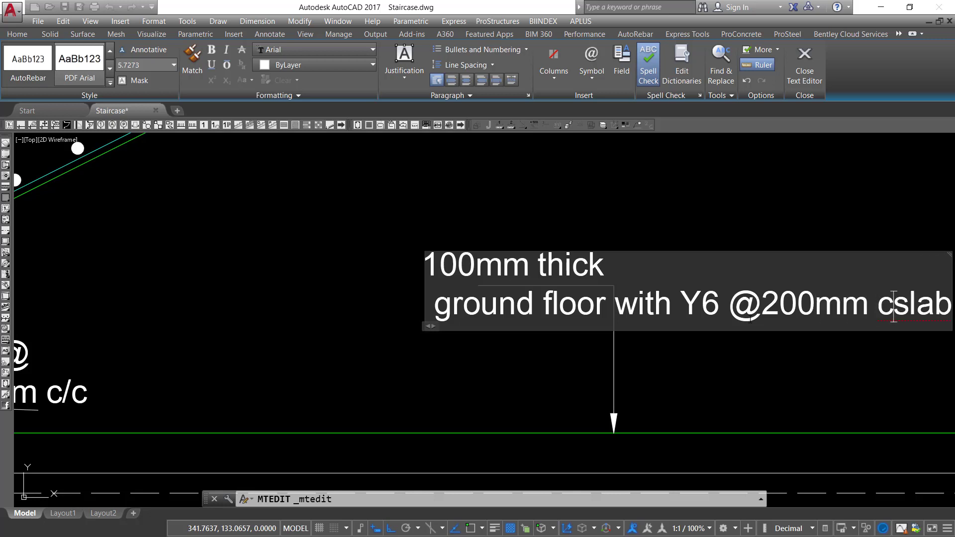
pyautogui.write('/c')
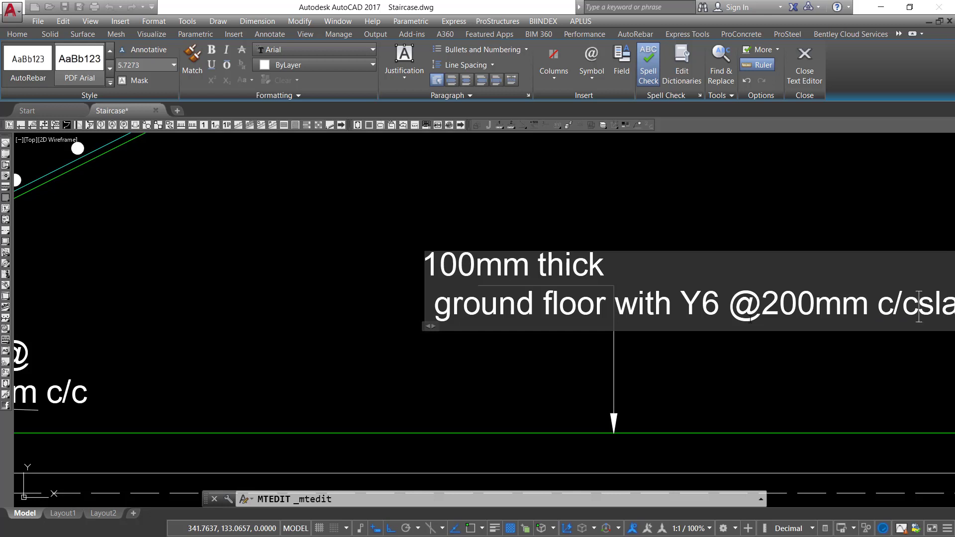
# Replace the trailing word "slab" with "bw" in the ground floor label and finish editing the text.
pyautogui.scroll(-3, 919, 307)
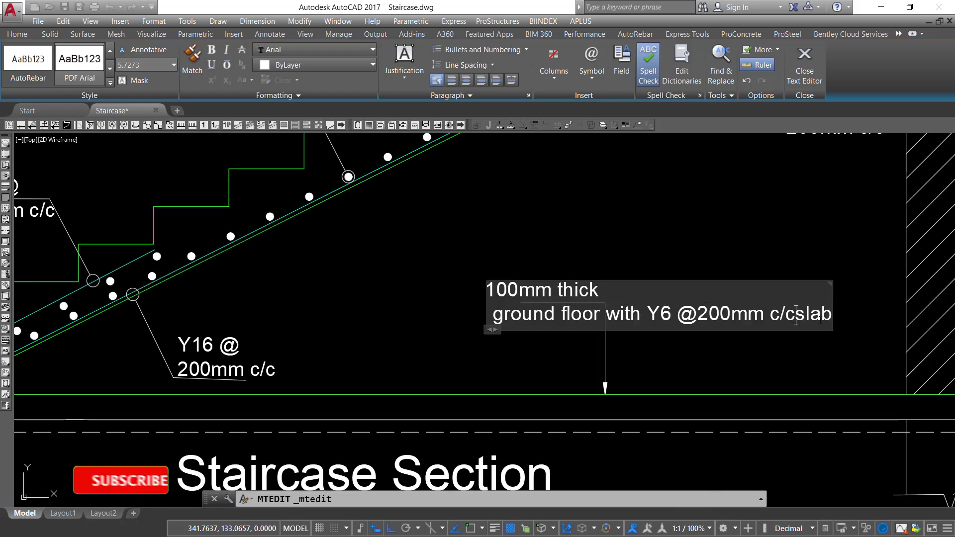
pyautogui.scroll(3, 820, 343)
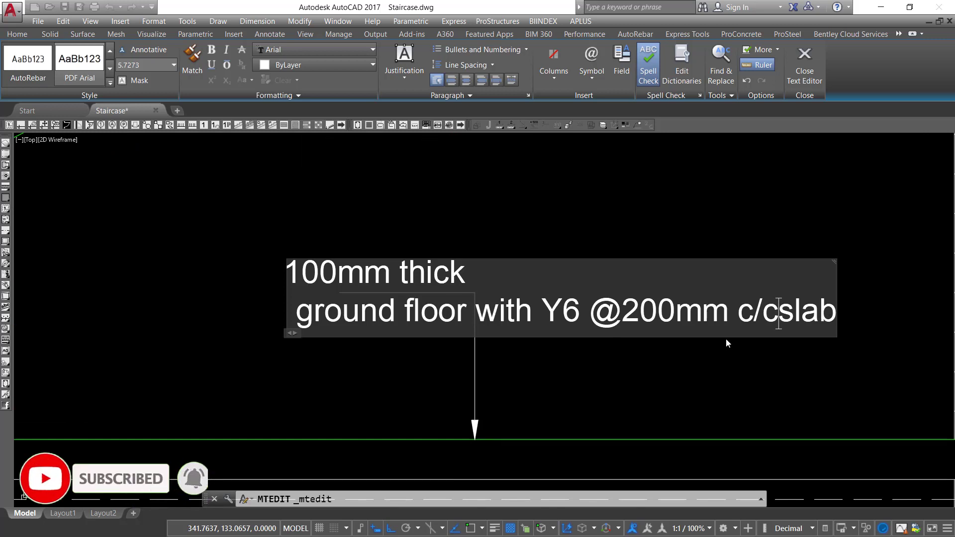
pyautogui.press('Right')
pyautogui.press('Right')
pyautogui.press('Right')
pyautogui.press('Right')
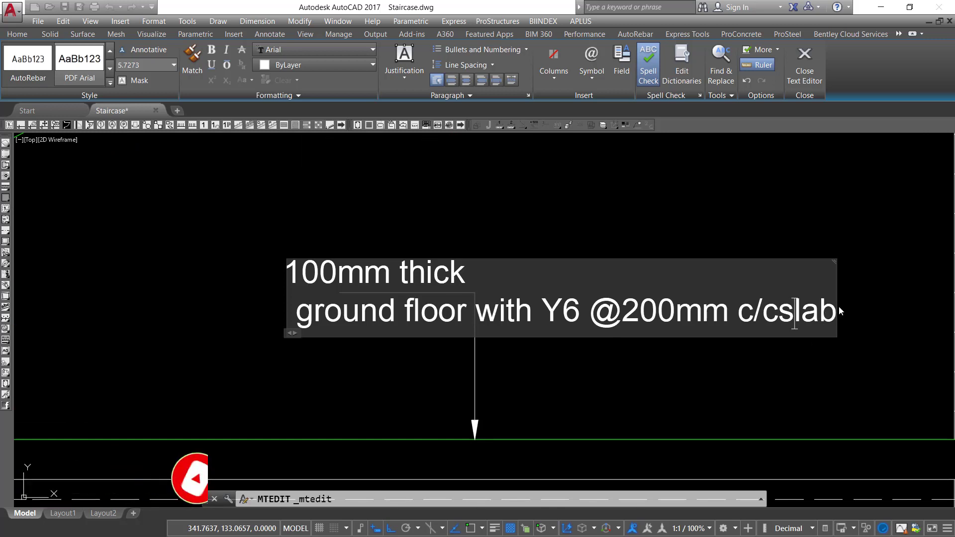
pyautogui.press('BackSpace')
pyautogui.press('BackSpace')
pyautogui.press('BackSpace')
pyautogui.press('BackSpace')
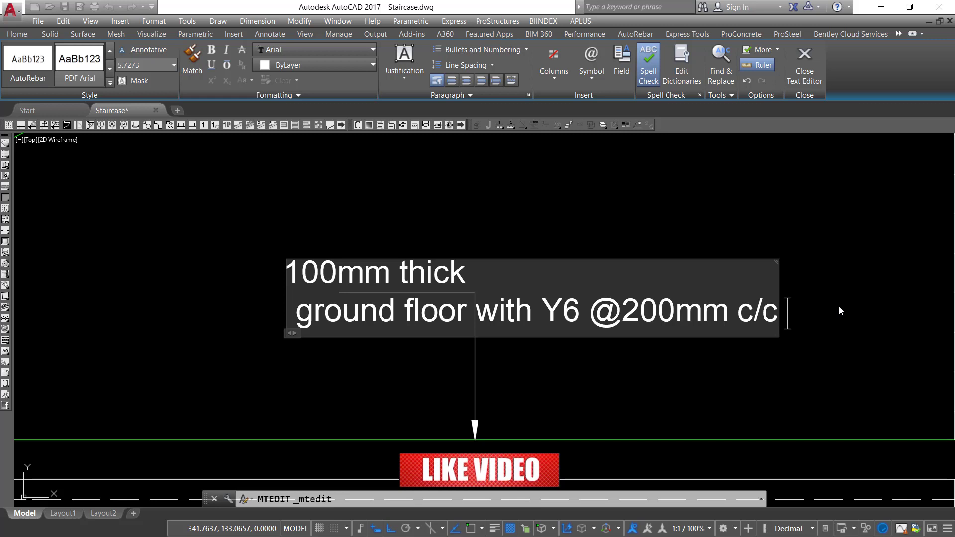
pyautogui.write('bw')
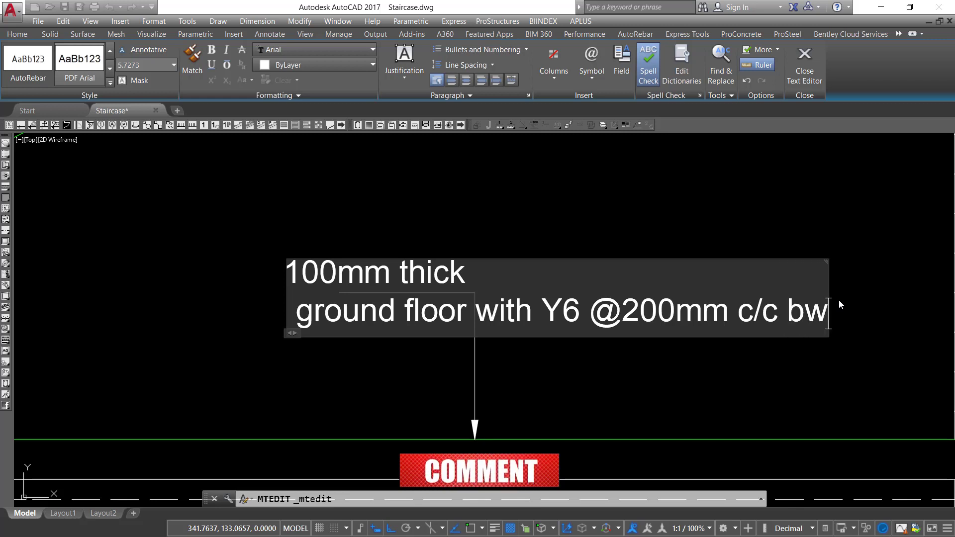
pyautogui.click(649, 208)
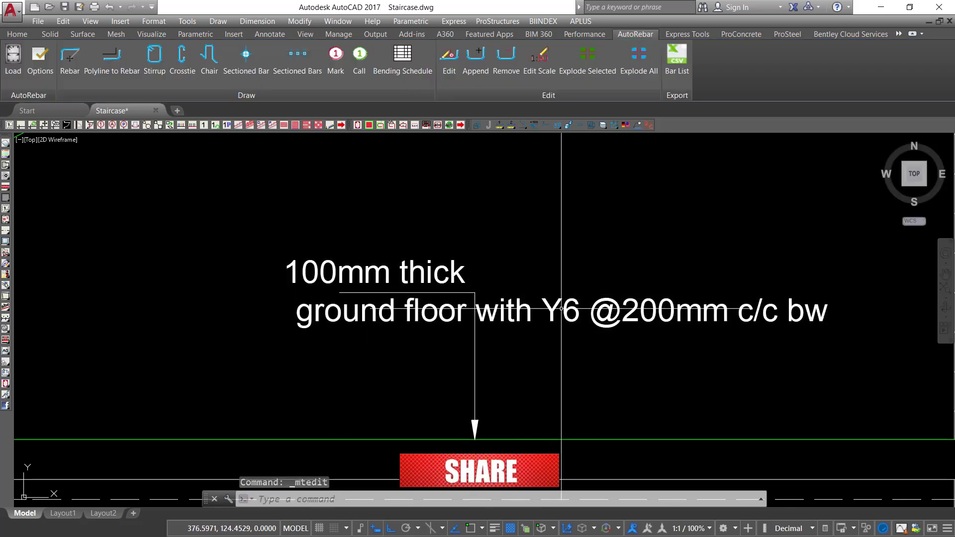
pyautogui.doubleClick(356, 302)
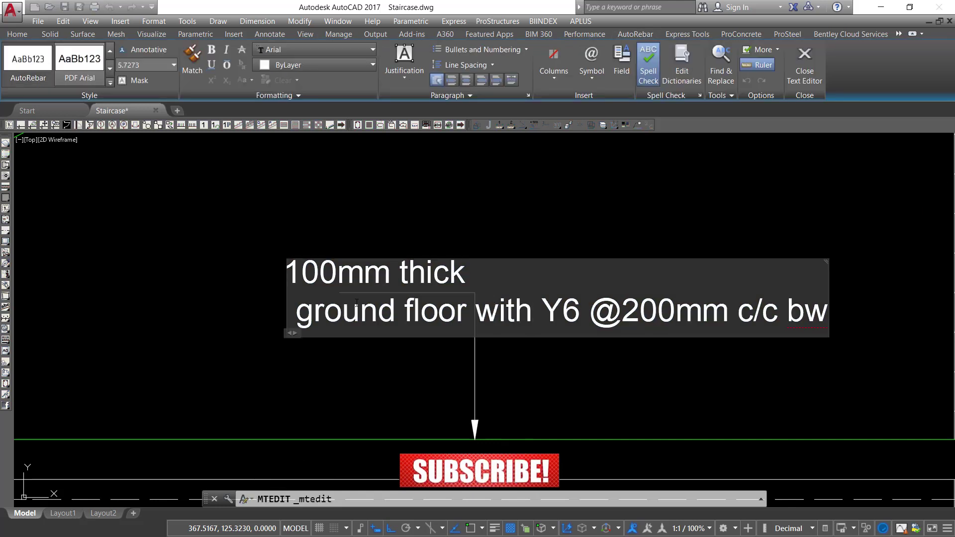
pyautogui.press('Return')
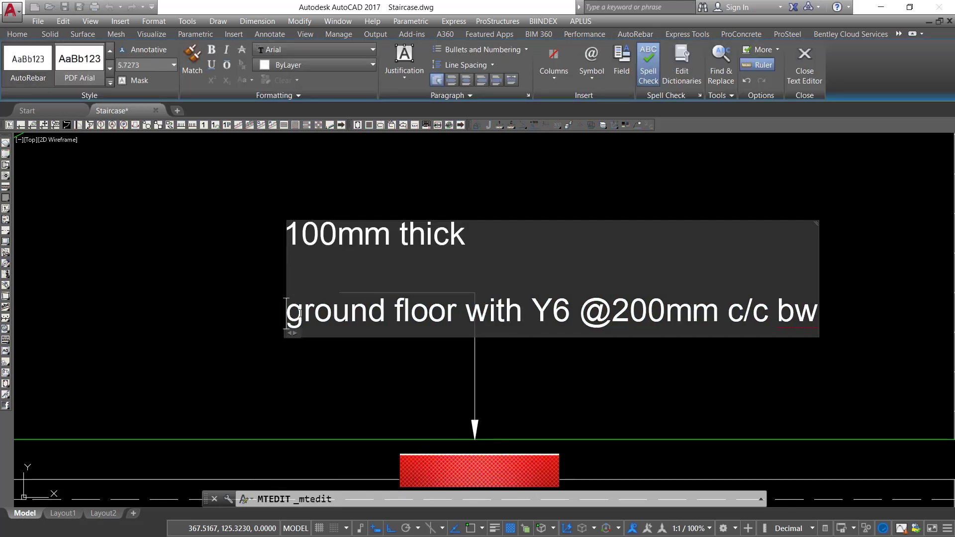
pyautogui.press('BackSpace')
pyautogui.press('BackSpace')
pyautogui.press('BackSpace')
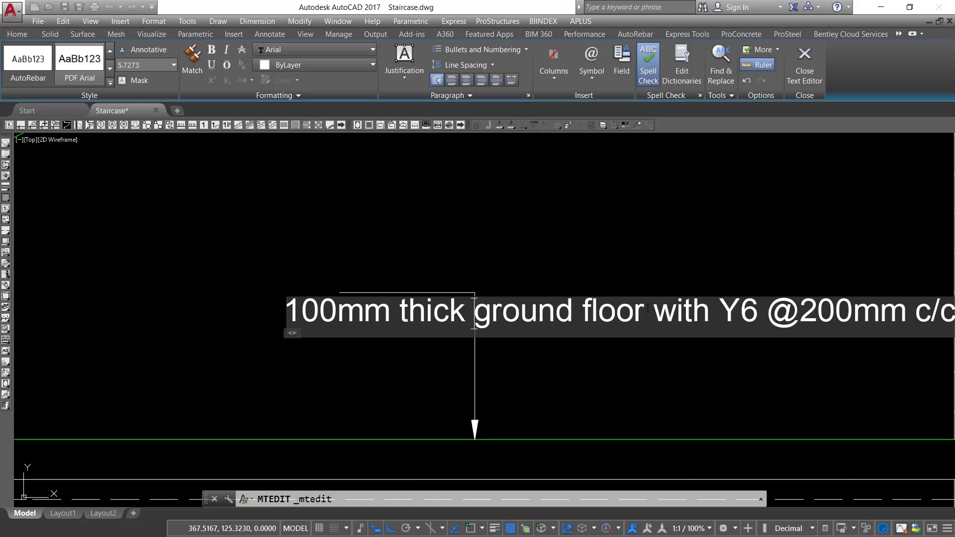
pyautogui.press('Return')
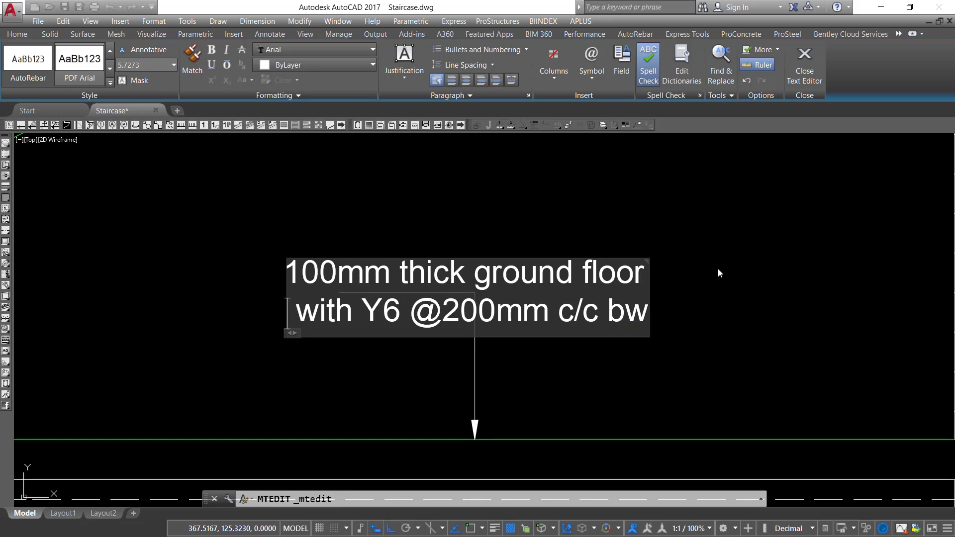
pyautogui.click(659, 207)
# Move the two-line ground floor label horizontally to the left, clear of the leader's vertical line.
pyautogui.click(657, 208)
pyautogui.click(571, 311)
pyautogui.rightClick(610, 236)
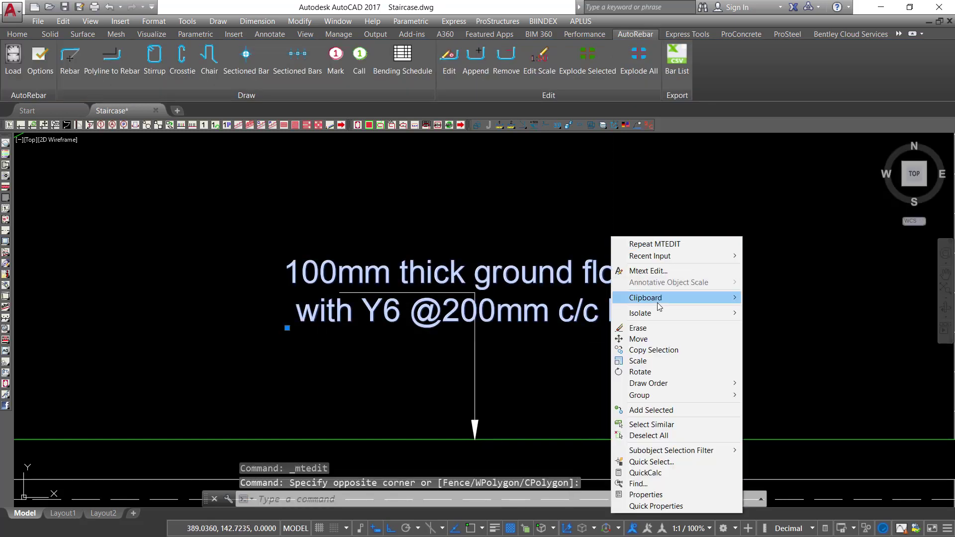
pyautogui.click(646, 339)
pyautogui.click(685, 236)
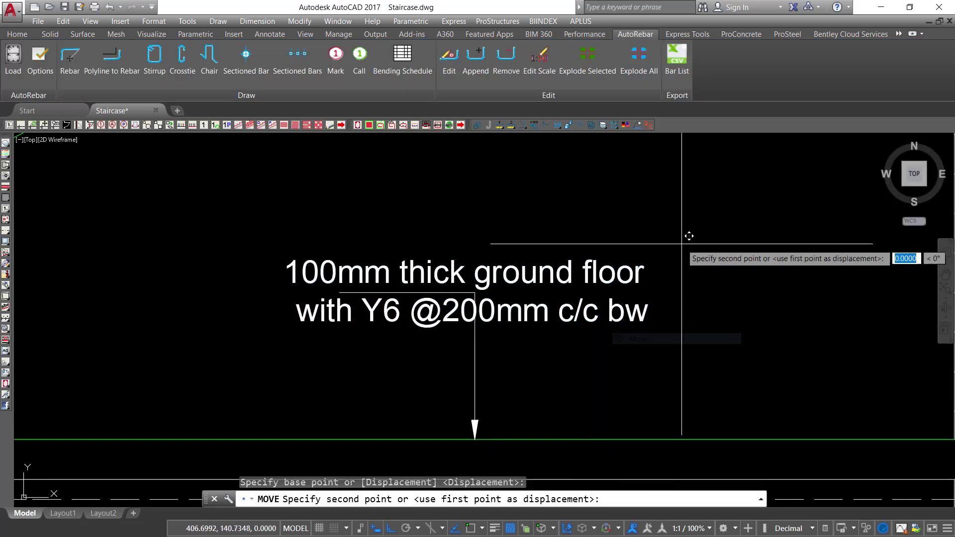
pyautogui.click(495, 259)
pyautogui.click(367, 202)
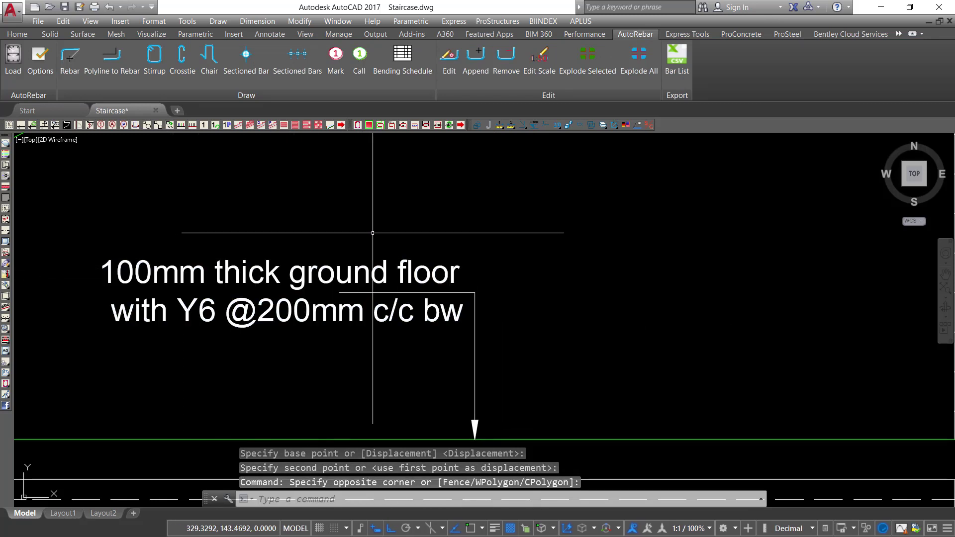
# Add "slab" after "ground floor" and widen the text frame so the first line fits "100mm thick ground floor slab".
pyautogui.doubleClick(416, 271)
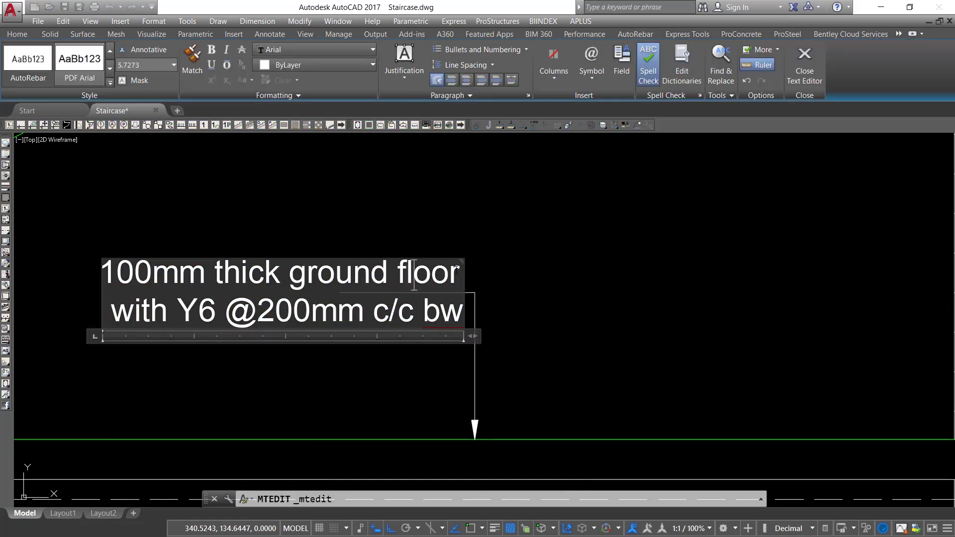
pyautogui.press('Return')
pyautogui.write('slab')
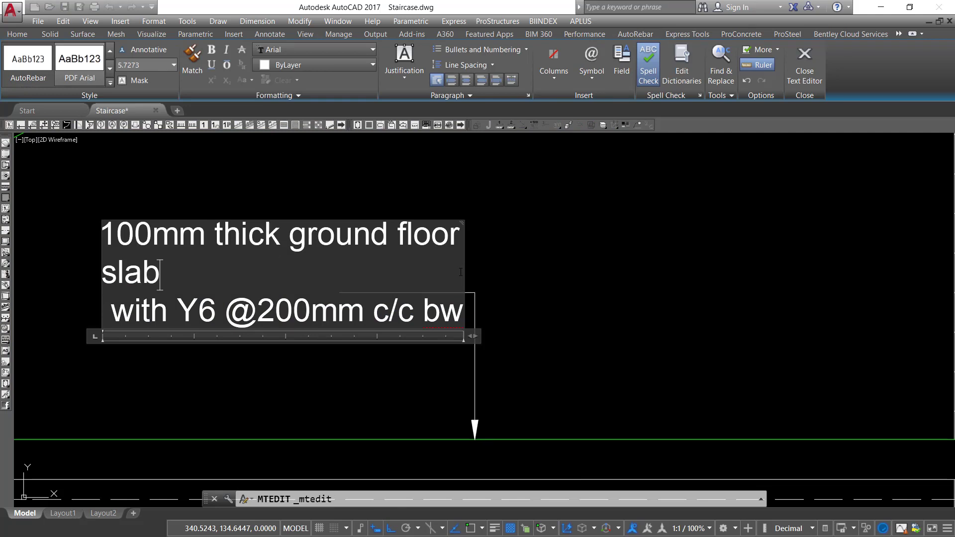
pyautogui.click(479, 282)
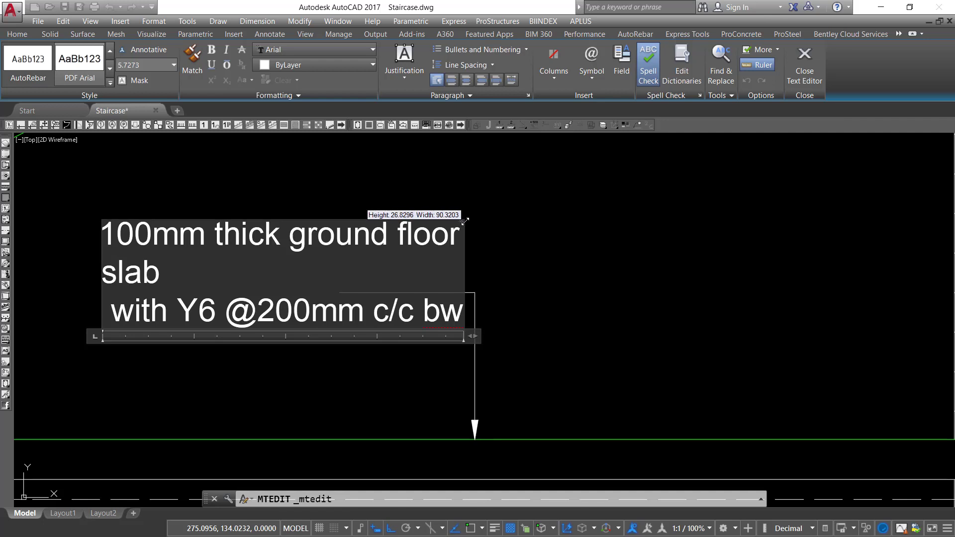
pyautogui.moveTo(465, 220); pyautogui.dragTo(604, 199)
pyautogui.click(682, 212)
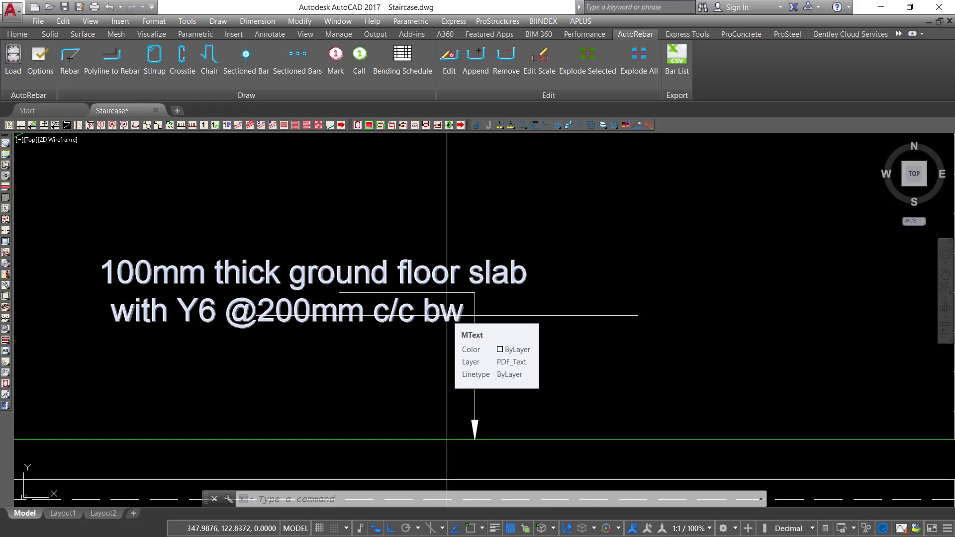
# Draw a leader from the footing's bottom bar straight down with a horizontal tail to the right, without annotation text.
pyautogui.scroll(-6, 447, 314)
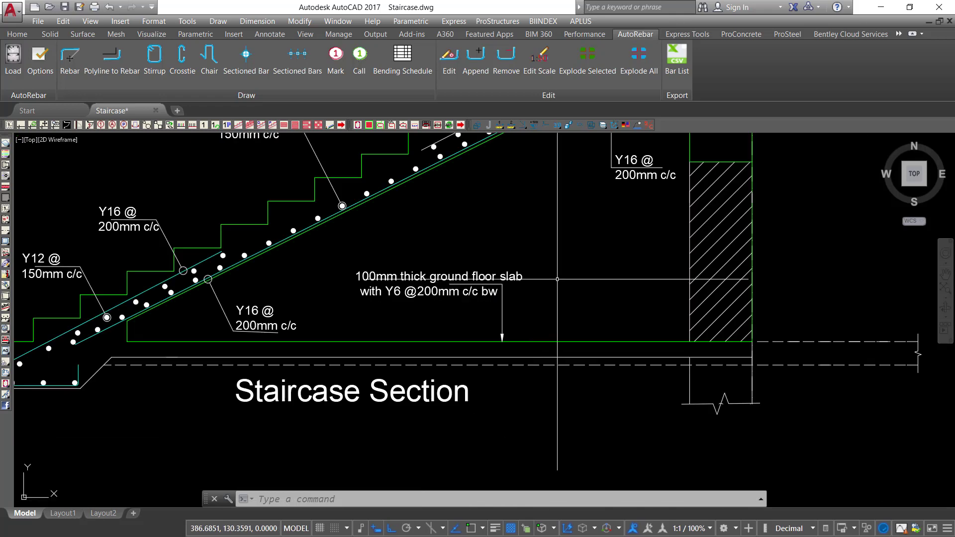
pyautogui.scroll(6, 226, 358)
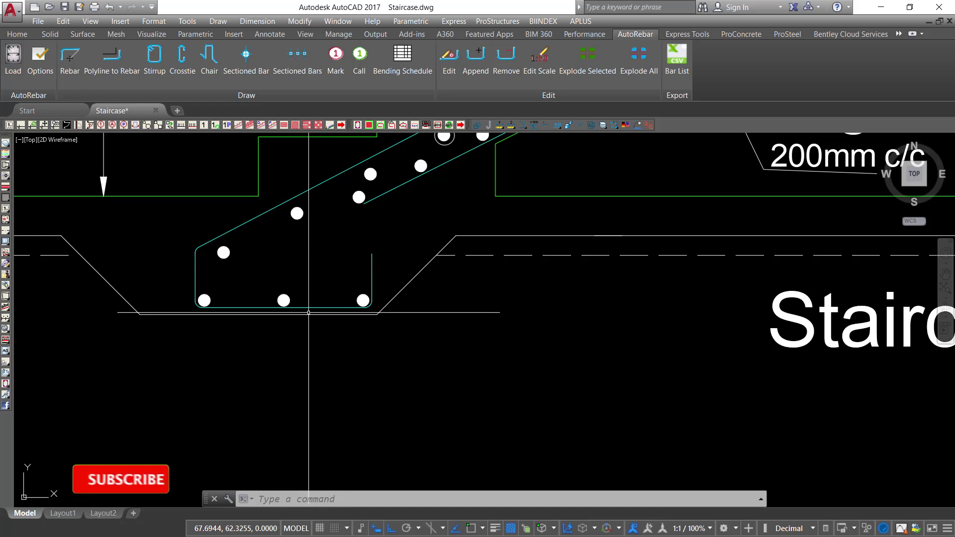
pyautogui.write('LE')
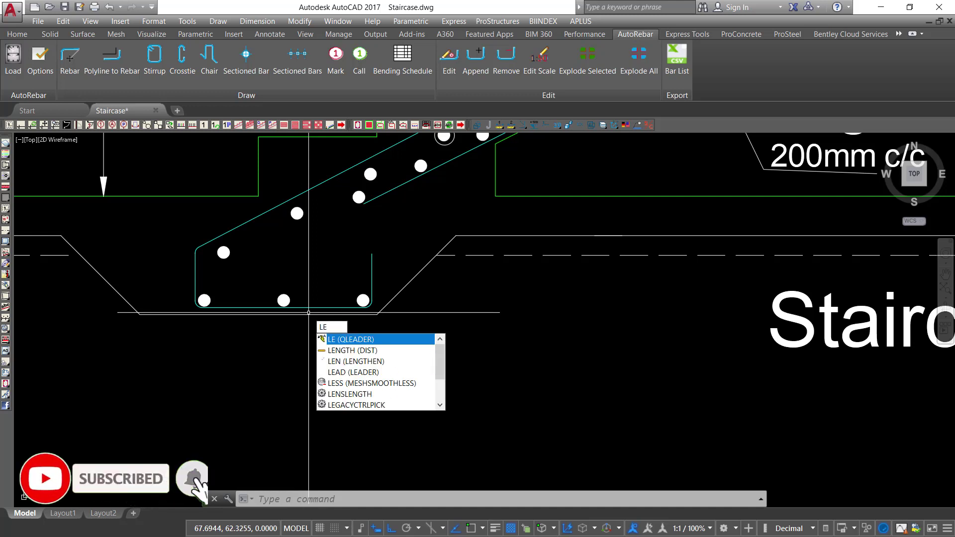
pyautogui.press('Return')
pyautogui.scroll(2, 309, 328)
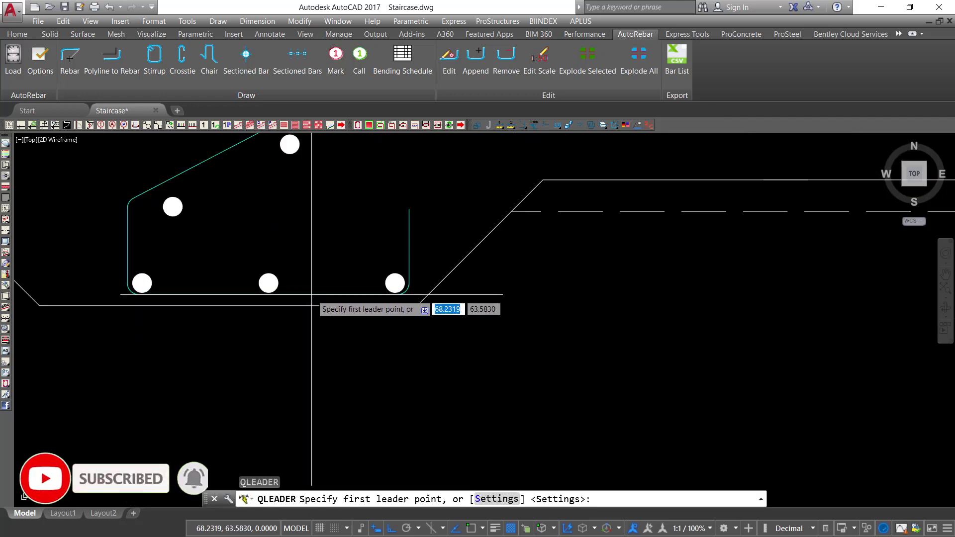
pyautogui.click(311, 294)
pyautogui.scroll(-4, 324, 398)
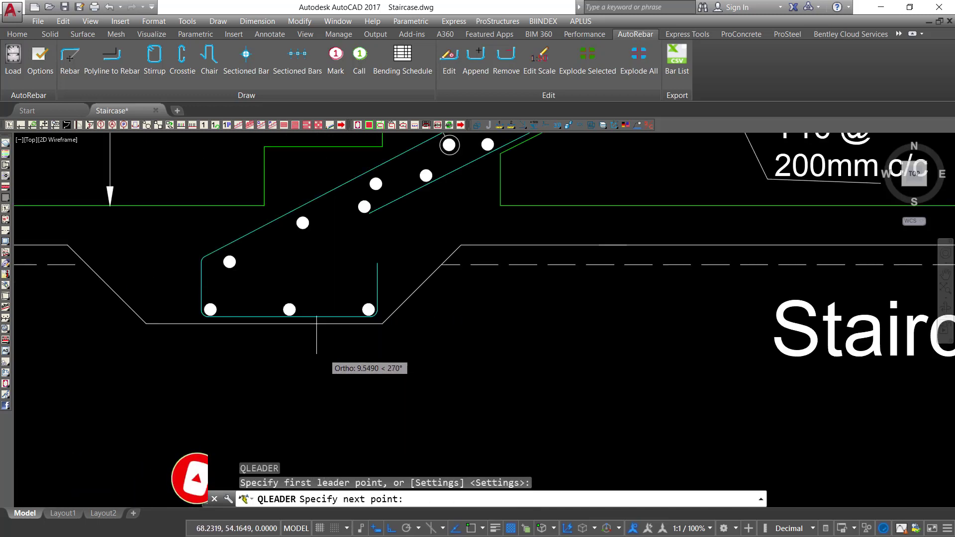
pyautogui.click(328, 396)
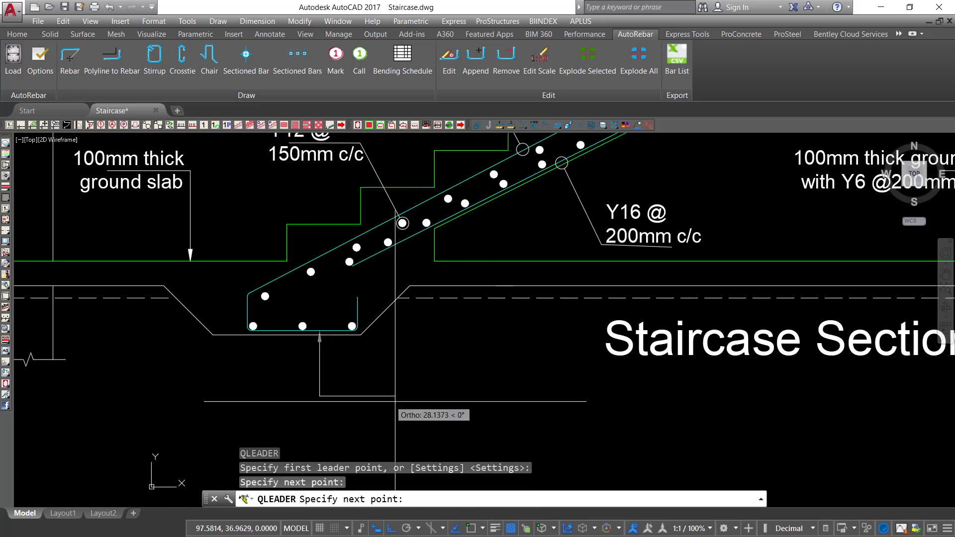
pyautogui.click(421, 395)
pyautogui.press('Escape')
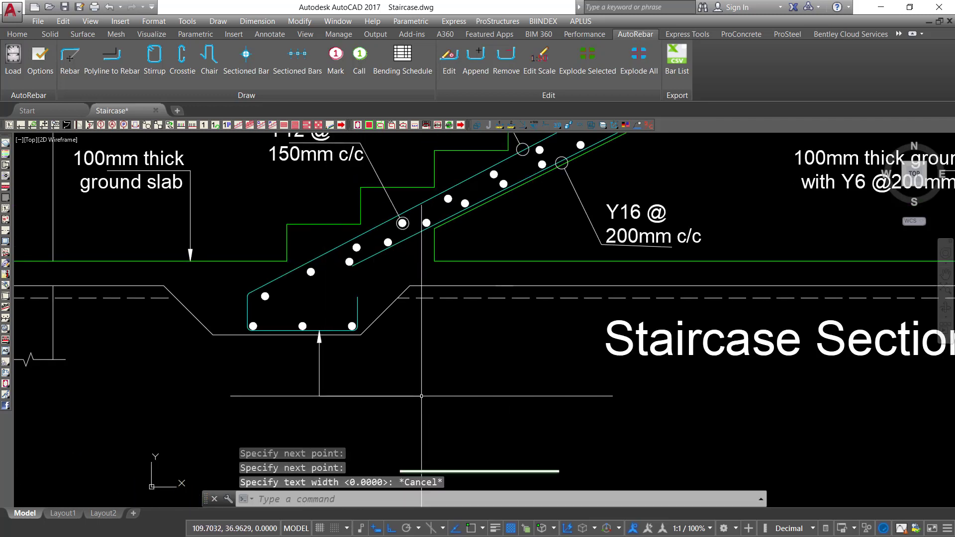
pyautogui.scroll(-2, 477, 370)
pyautogui.scroll(4, 272, 238)
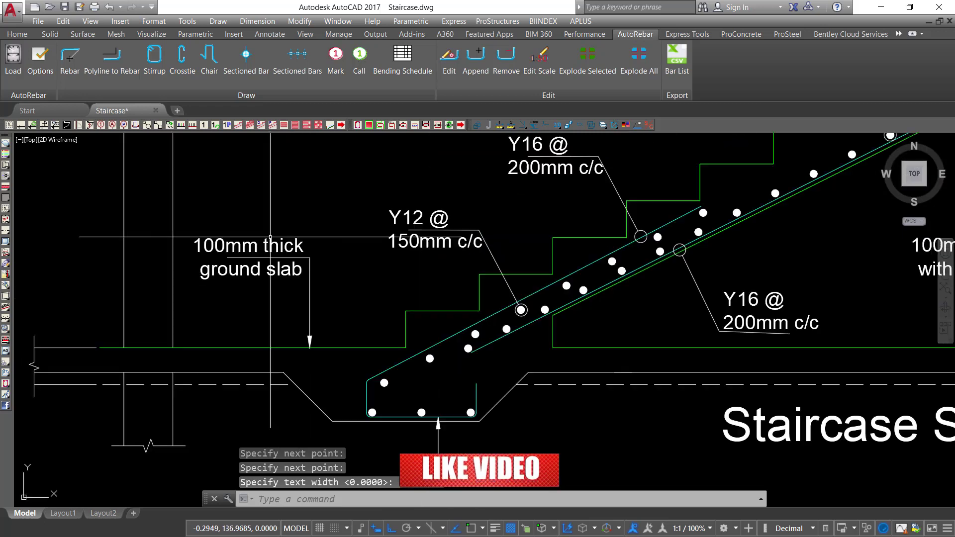
pyautogui.click(282, 222)
pyautogui.click(221, 251)
pyautogui.rightClick(243, 228)
pyautogui.press('Escape')
pyautogui.press('Escape')
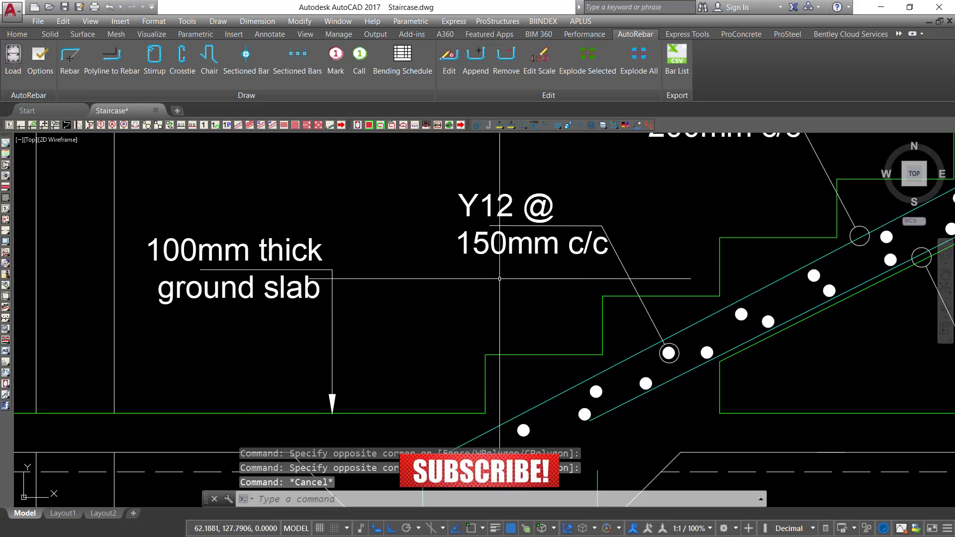
# Copy the "Y16 @ 200mm c/c" label above the lower flight onto the footing leader's horizontal tail, with Ortho off.
pyautogui.scroll(-4, 499, 278)
pyautogui.scroll(4, 490, 241)
pyautogui.click(491, 216)
pyautogui.click(426, 246)
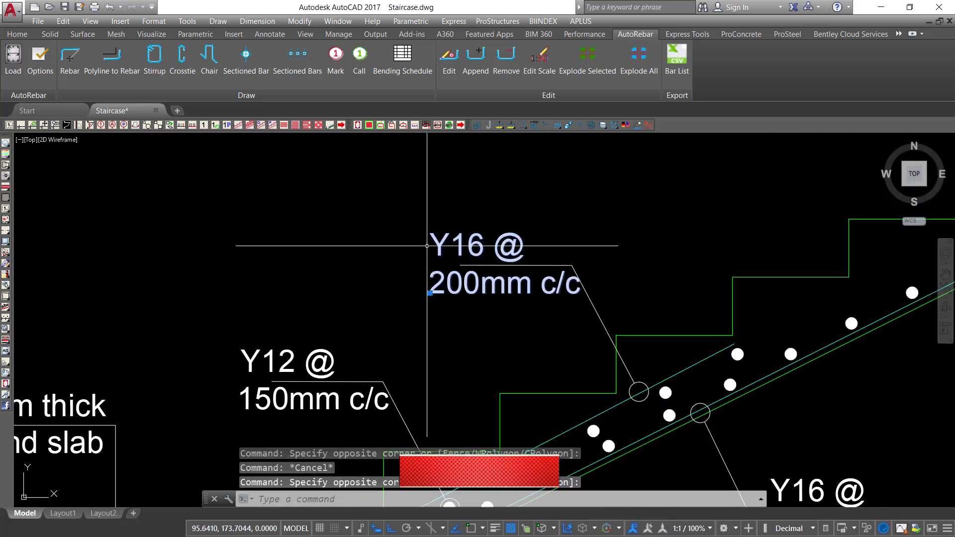
pyautogui.rightClick(426, 245)
pyautogui.click(481, 336)
pyautogui.click(447, 248)
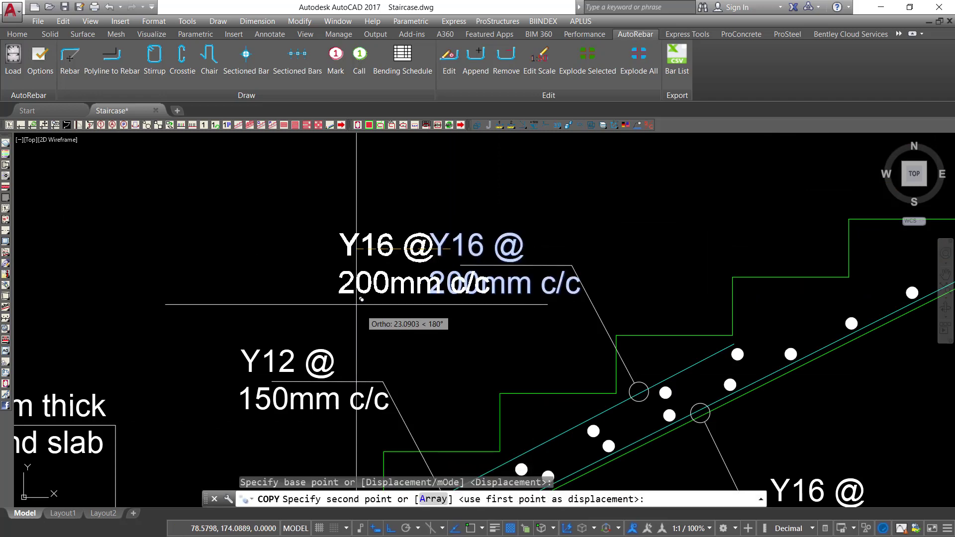
pyautogui.press('F8')
pyautogui.scroll(-3, 450, 278)
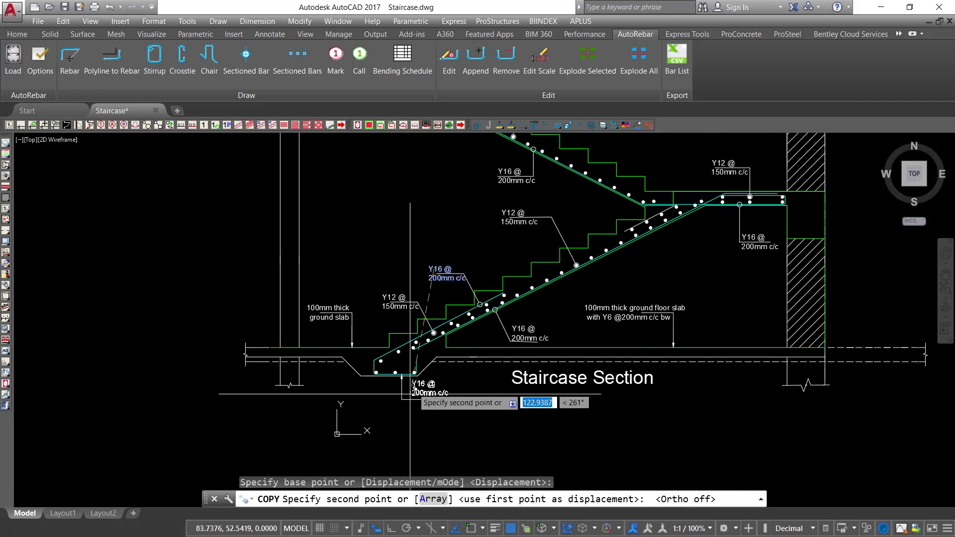
pyautogui.scroll(5, 410, 394)
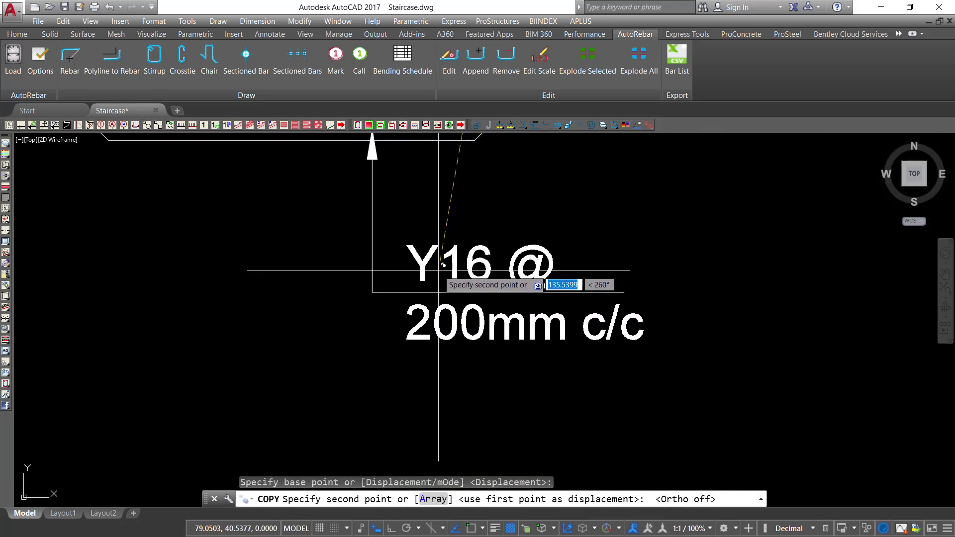
pyautogui.click(438, 270)
pyautogui.press('Return')
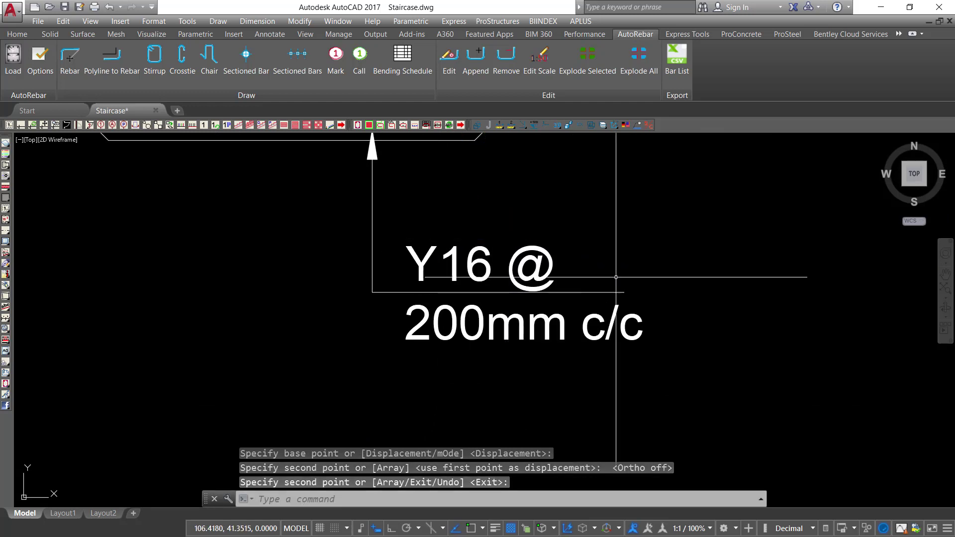
# Draw a leader with its arrow on the top face of the slab projecting from the right-hand wall, rising vertically with a horizontal tail rightwards.
pyautogui.scroll(-5, 508, 238)
pyautogui.scroll(-3, 598, 307)
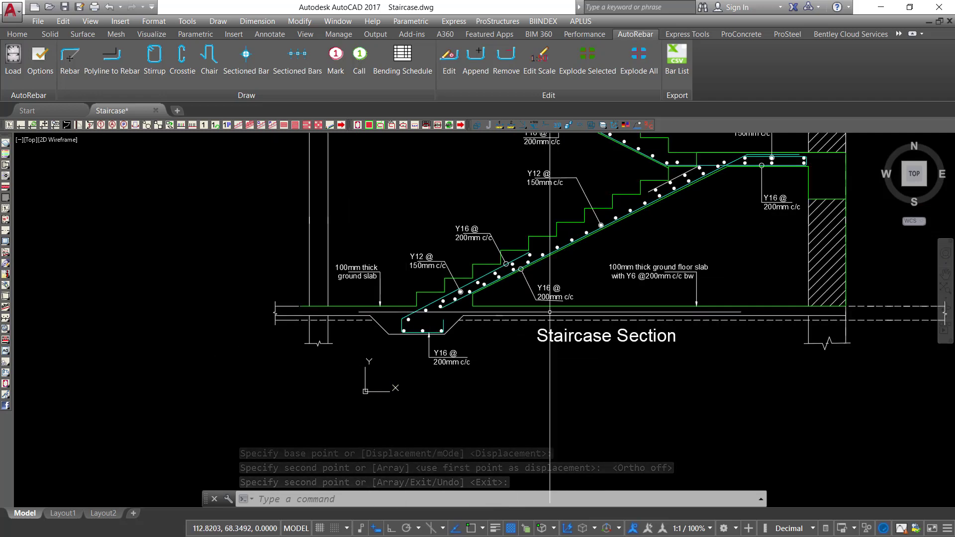
pyautogui.moveTo(688, 295)
pyautogui.mouseDown(button='middle')
pyautogui.moveTo(567, 313)
pyautogui.moveTo(571, 353)
pyautogui.mouseUp(button='middle')
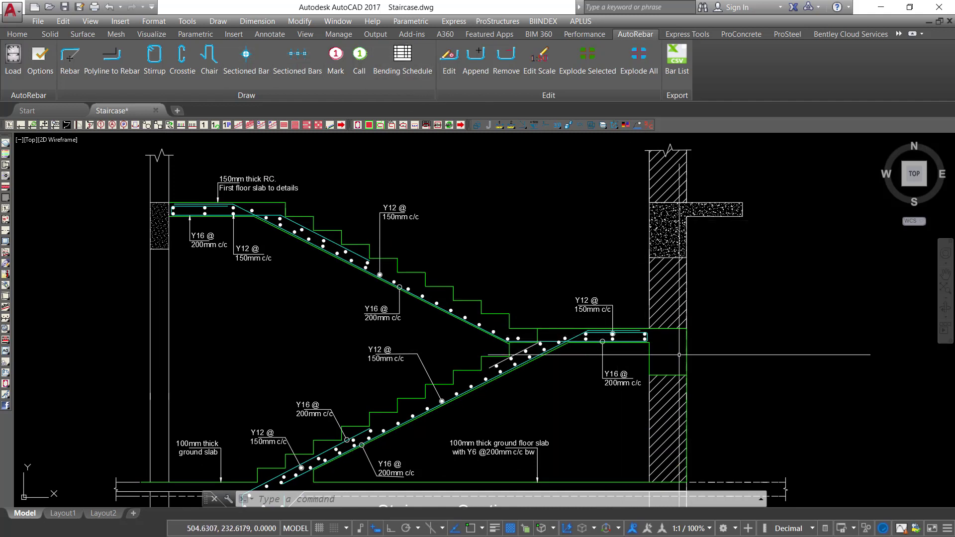
pyautogui.scroll(2, 647, 342)
pyautogui.write('LE')
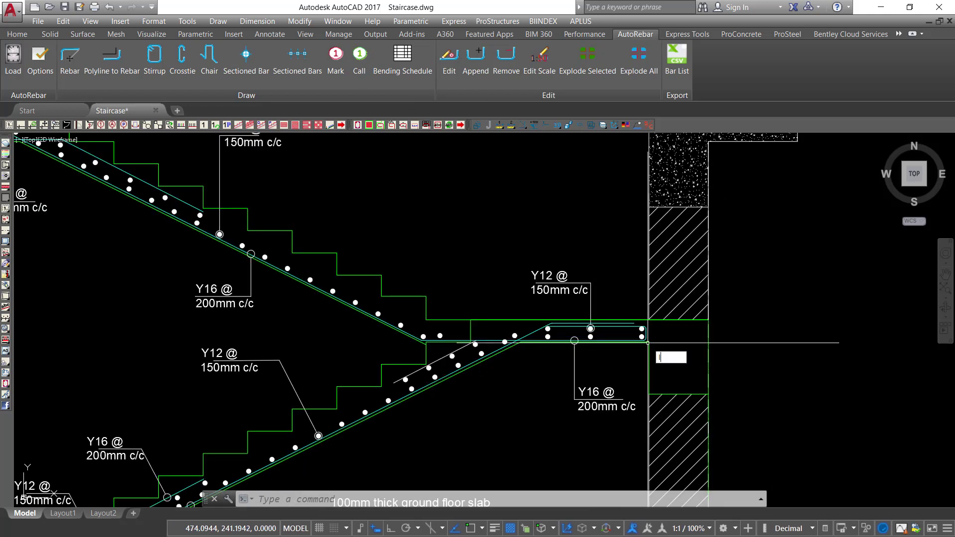
pyautogui.press('Return')
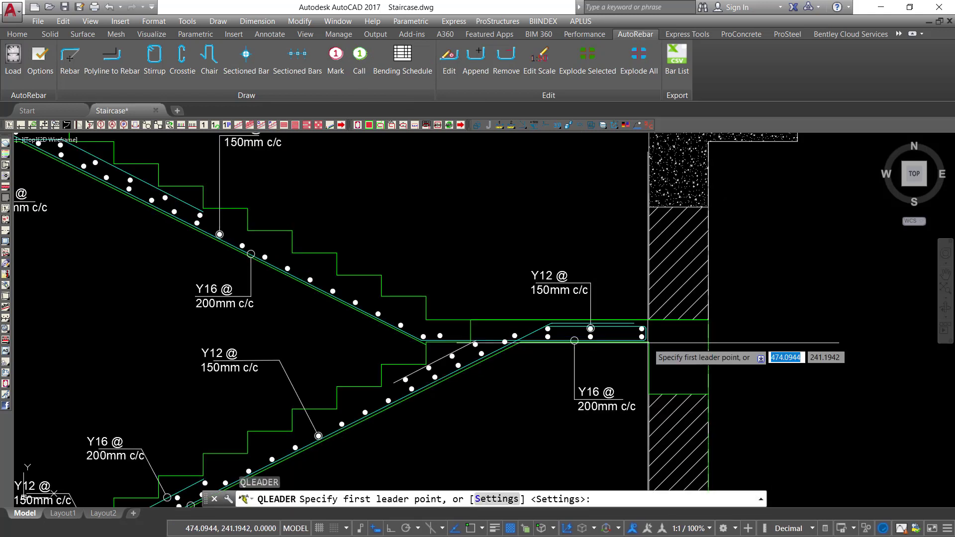
pyautogui.moveTo(595, 305); pyautogui.dragTo(475, 351, button='middle')
pyautogui.moveTo(652, 254); pyautogui.dragTo(586, 320, button='middle')
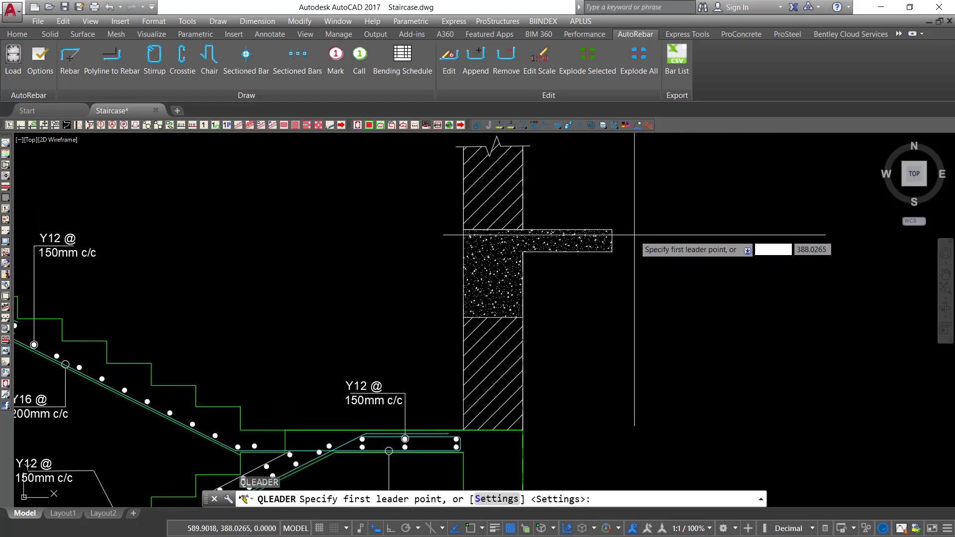
pyautogui.scroll(2, 634, 235)
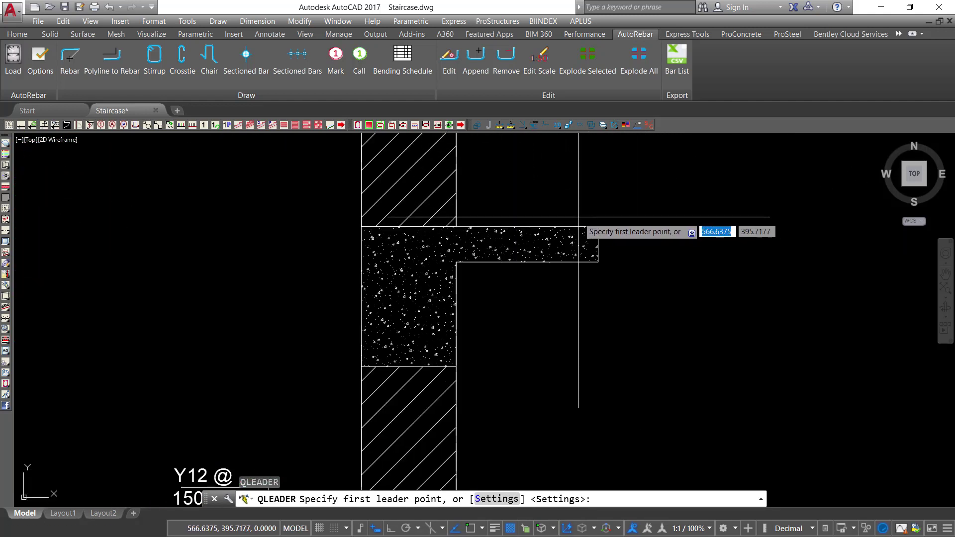
pyautogui.click(528, 227)
pyautogui.press('F8')
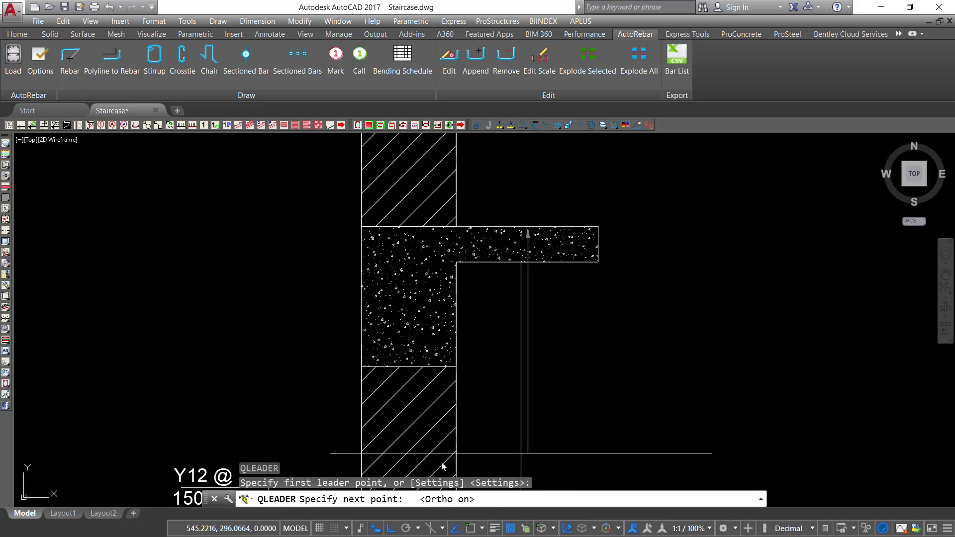
pyautogui.click(528, 160)
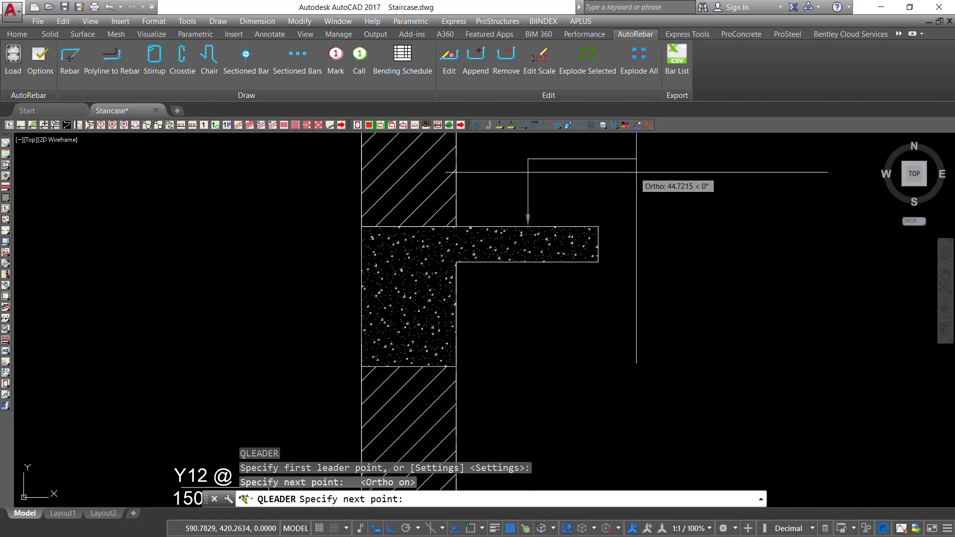
pyautogui.click(679, 161)
pyautogui.press('Escape')
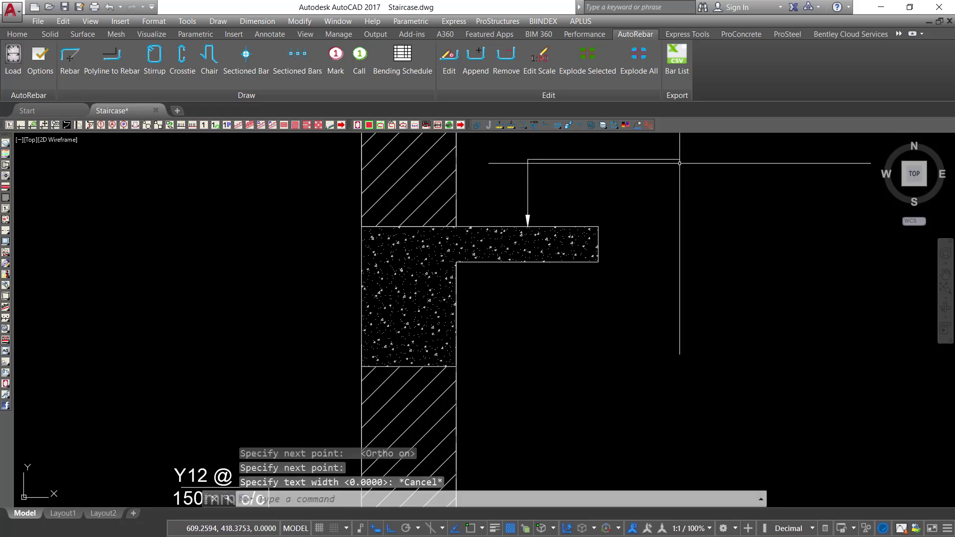
# Copy the upper flight's "Y12 @ 150mm c/c" label onto the leader above the projecting slab, with Ortho off.
pyautogui.scroll(-6, 586, 259)
pyautogui.scroll(6, 364, 273)
pyautogui.click(507, 258)
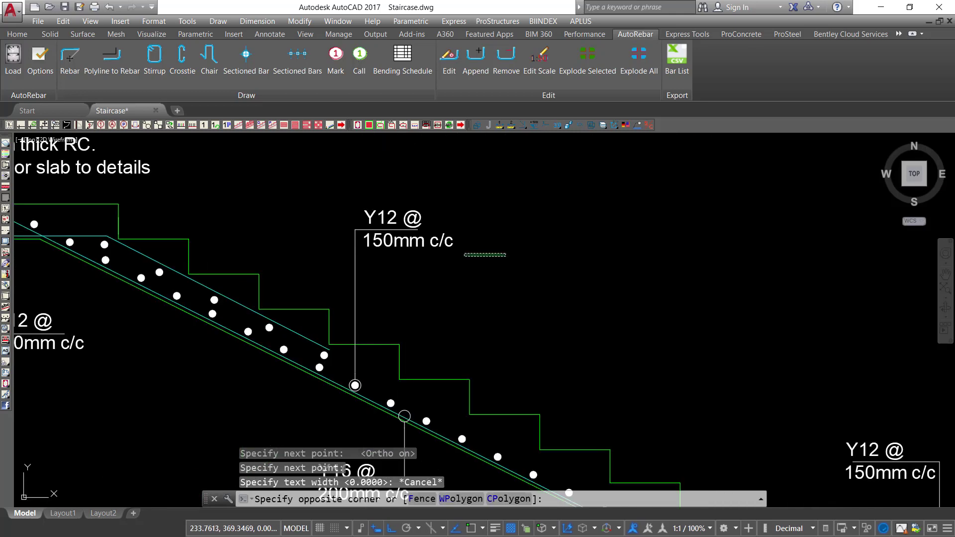
pyautogui.click(427, 239)
pyautogui.rightClick(497, 224)
pyautogui.click(539, 337)
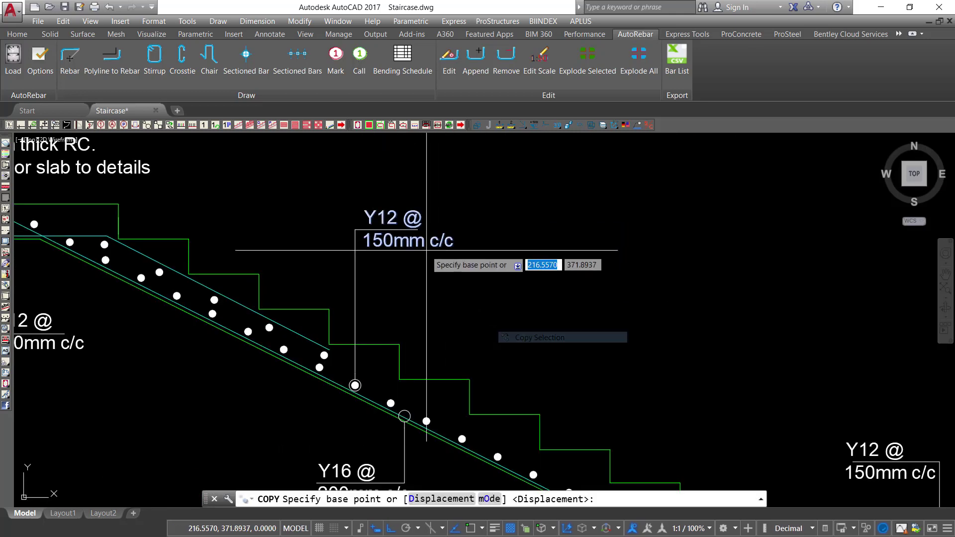
pyautogui.click(418, 261)
pyautogui.scroll(-4, 311, 306)
pyautogui.scroll(4, 696, 259)
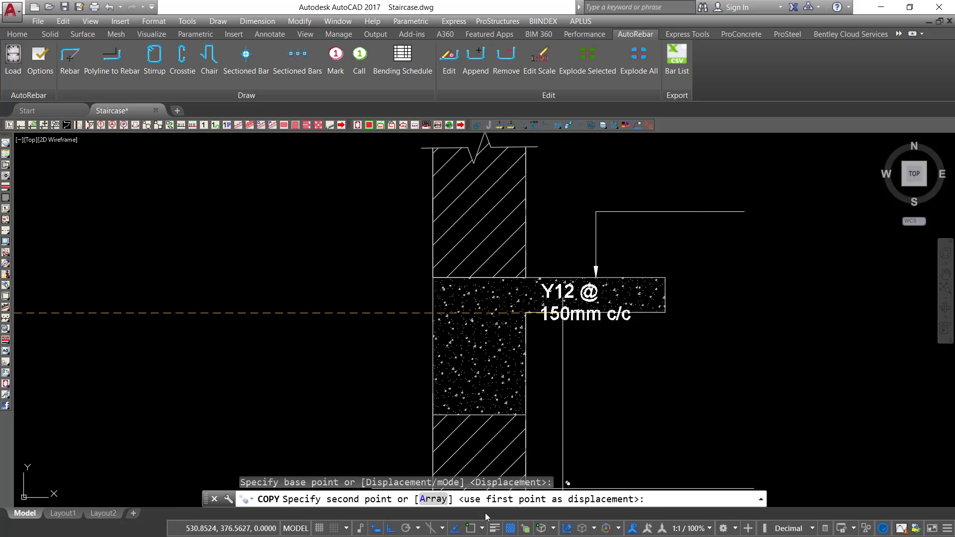
pyautogui.click(392, 528)
pyautogui.scroll(5, 586, 240)
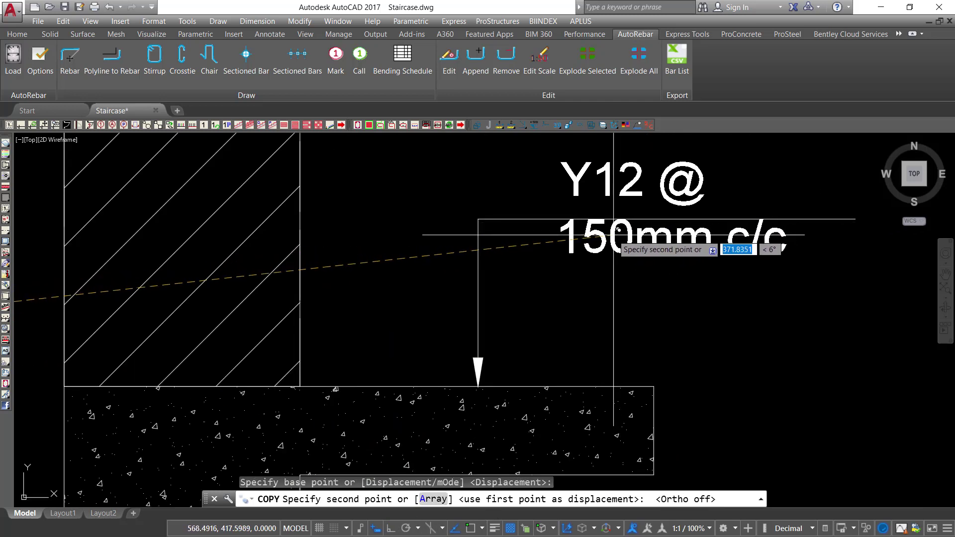
pyautogui.click(580, 244)
pyautogui.rightClick(639, 199)
pyautogui.click(652, 205)
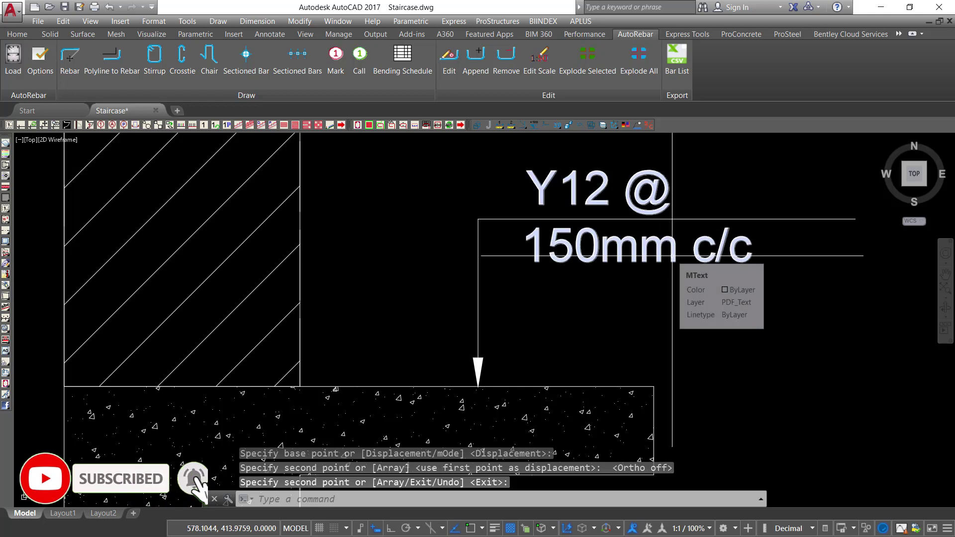
# Replace the text of the label above the projecting slab with "+3.15m (first floor slab level)".
pyautogui.click(656, 184)
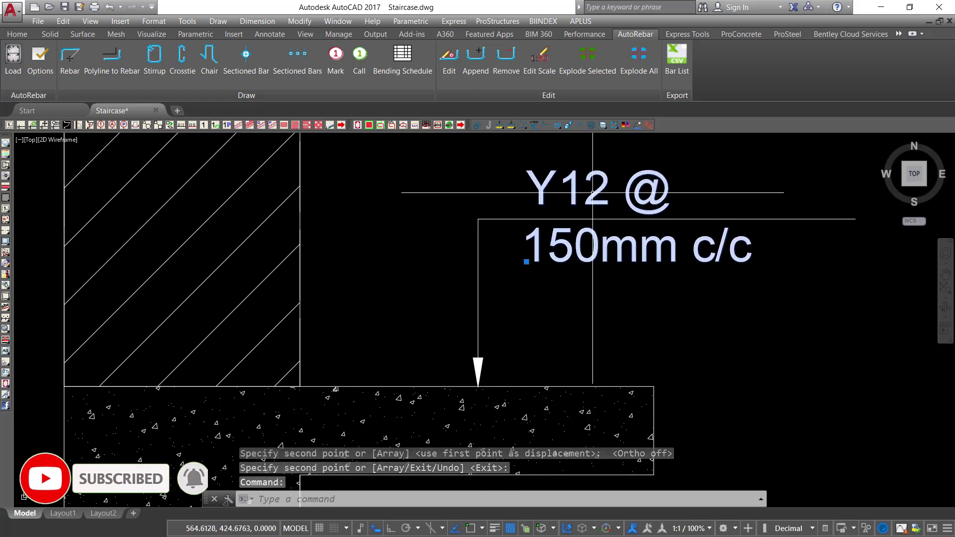
pyautogui.doubleClick(565, 193)
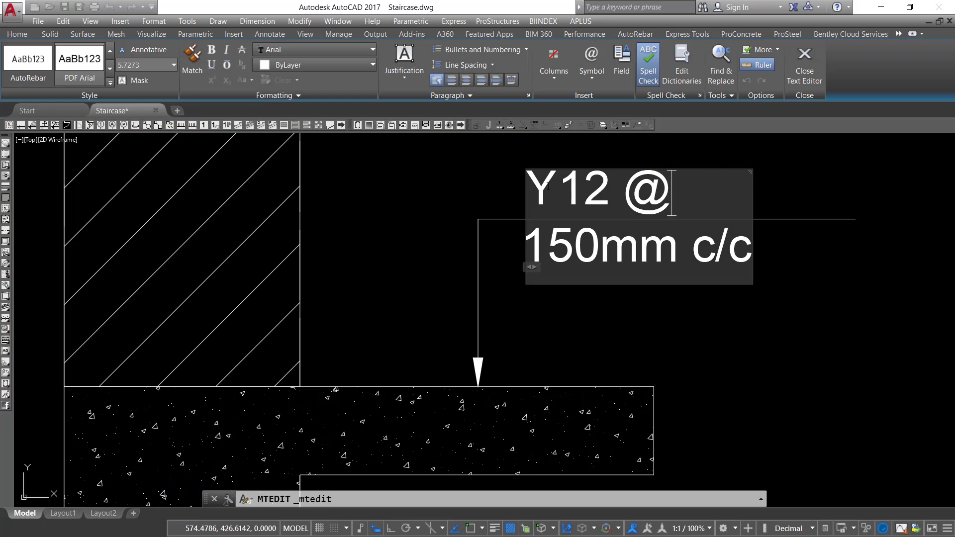
pyautogui.moveTo(534, 190); pyautogui.dragTo(762, 259)
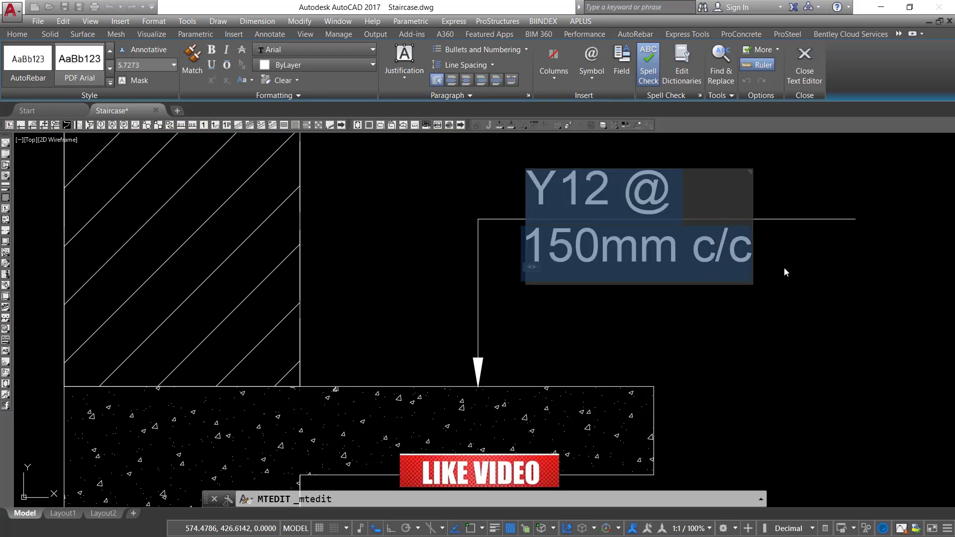
pyautogui.press('Delete')
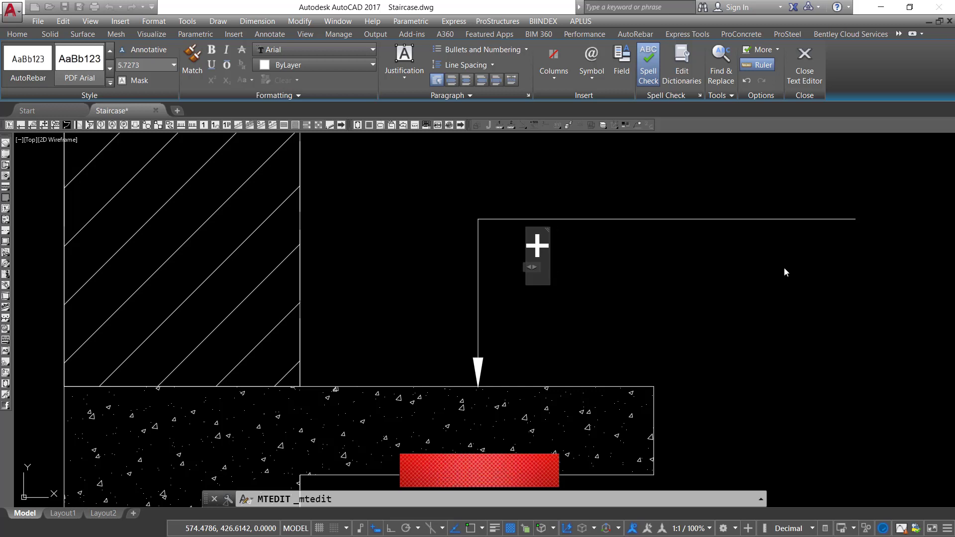
pyautogui.write('+3')
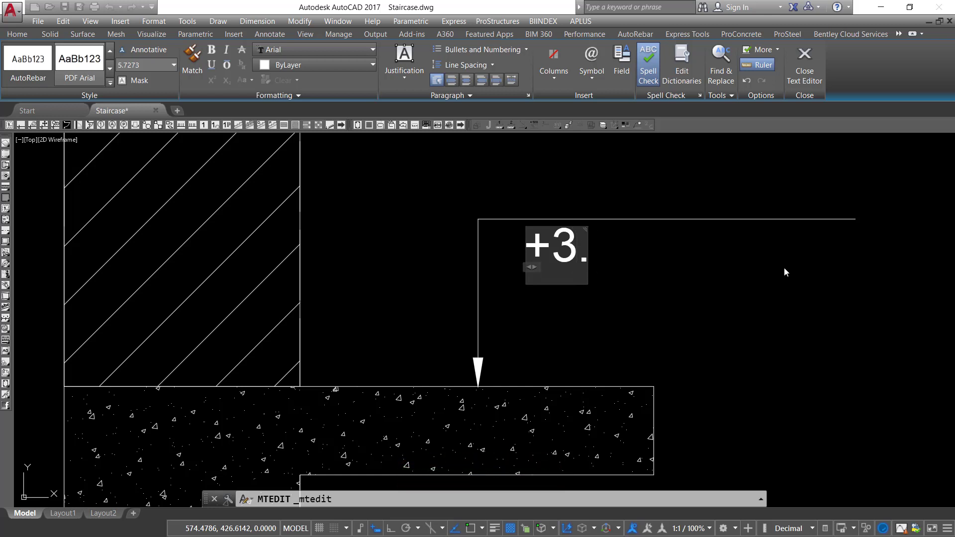
pyautogui.write('.15')
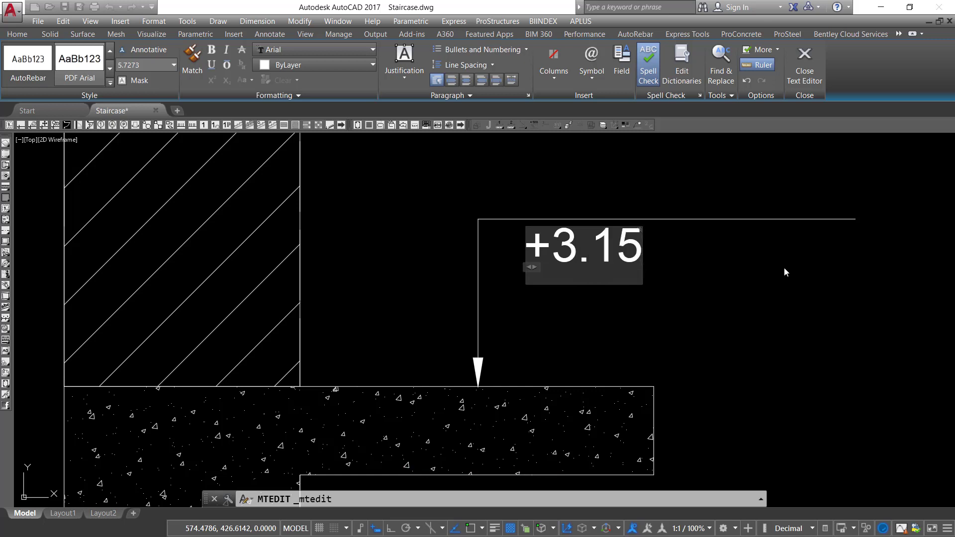
pyautogui.write('m')
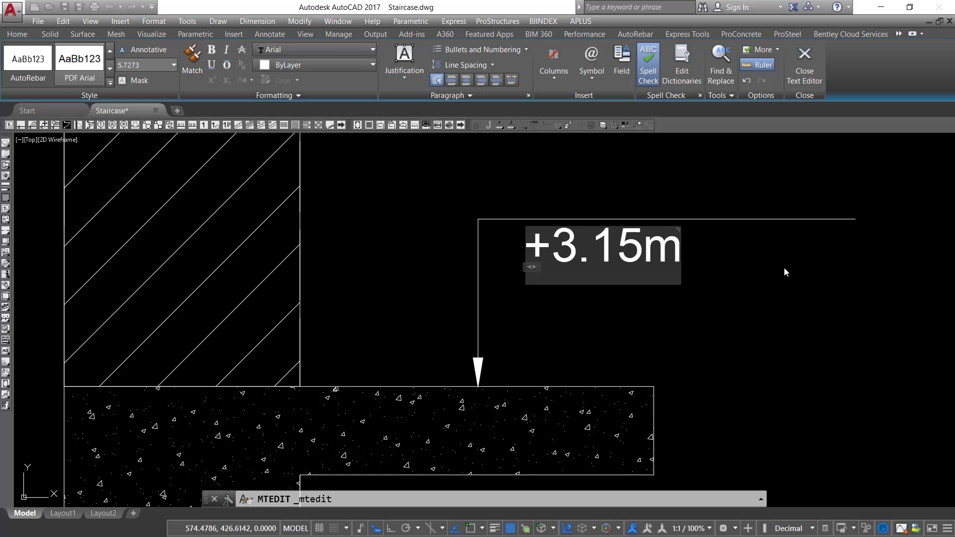
pyautogui.write('(')
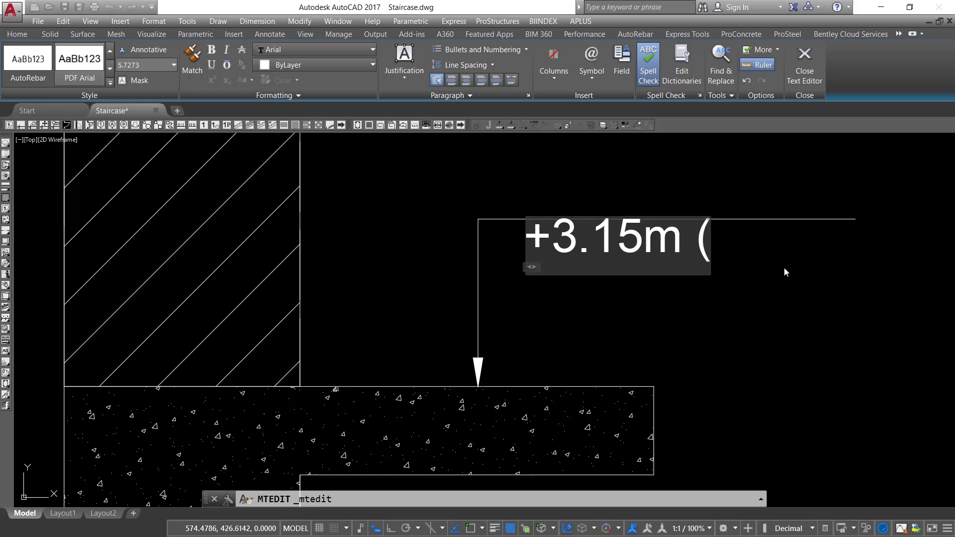
pyautogui.write('fir')
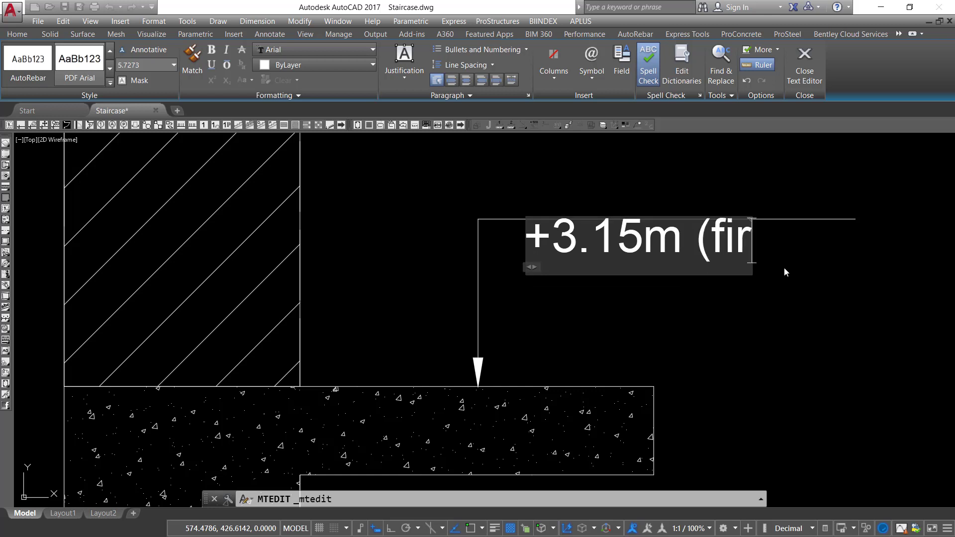
pyautogui.write('st f')
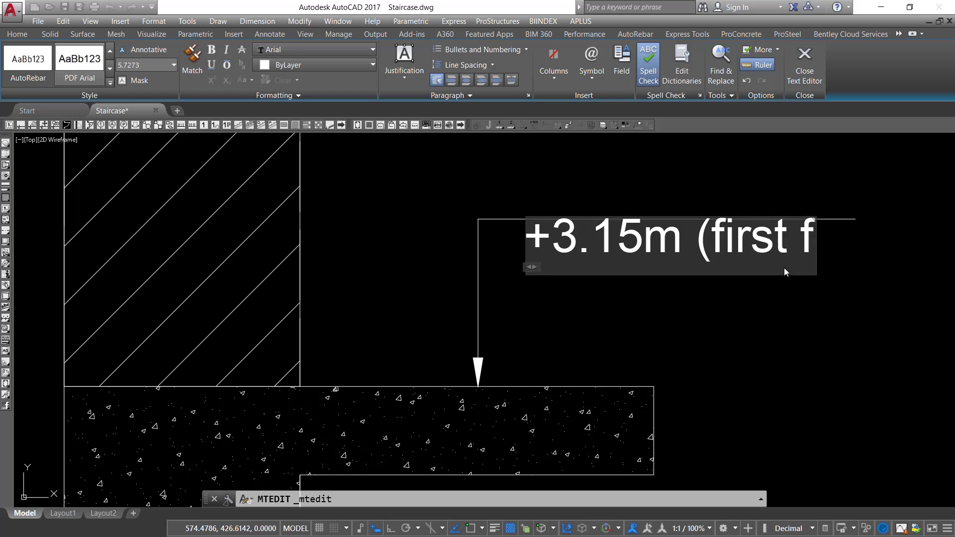
pyautogui.write('loor')
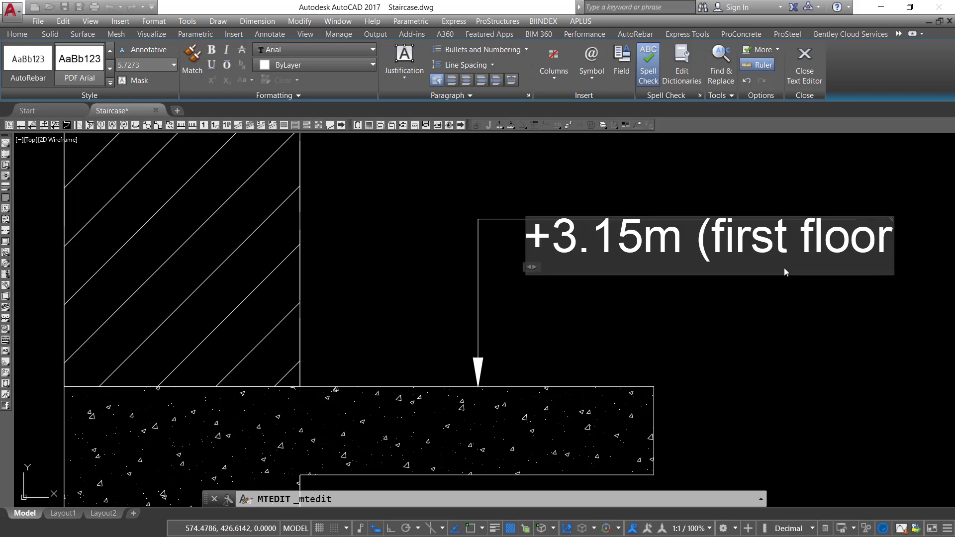
pyautogui.write('sl')
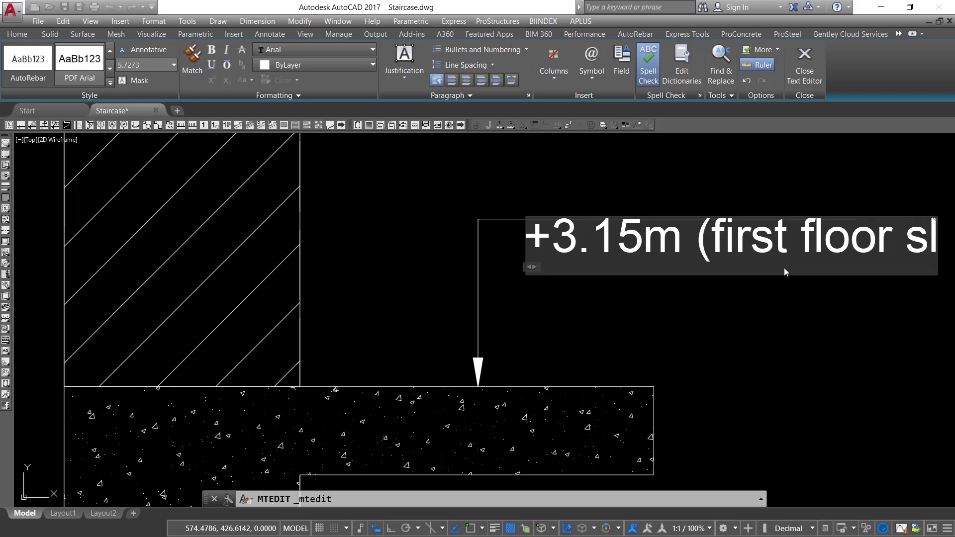
pyautogui.write('ab')
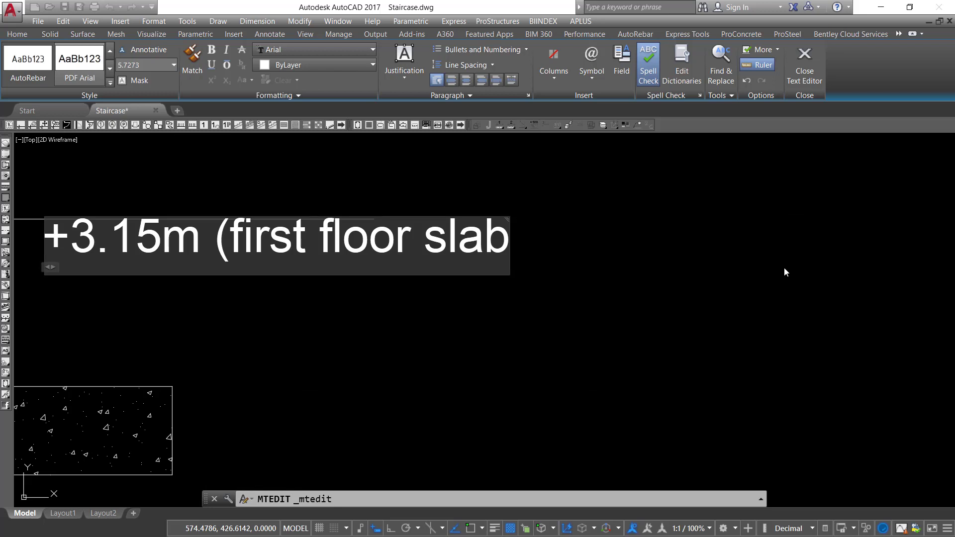
pyautogui.write(' leve')
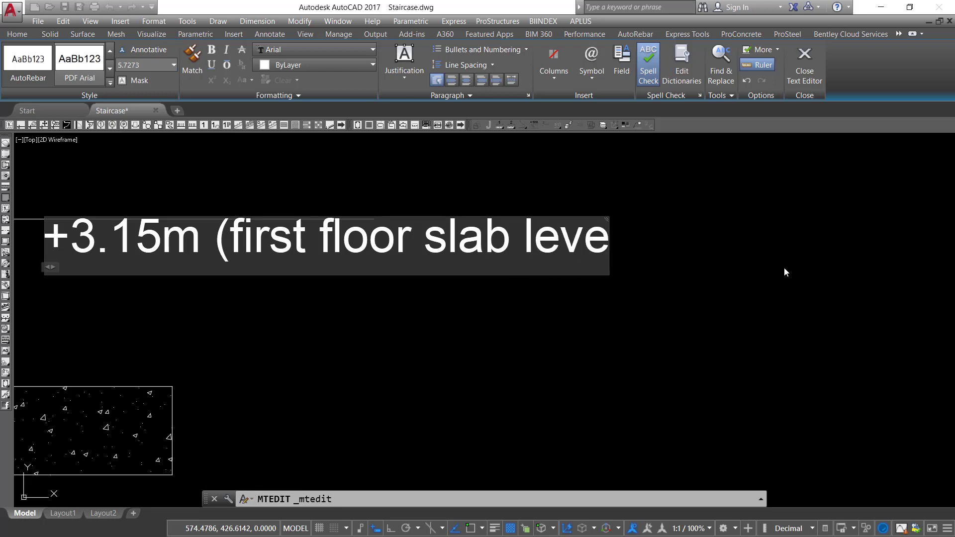
pyautogui.write('l')
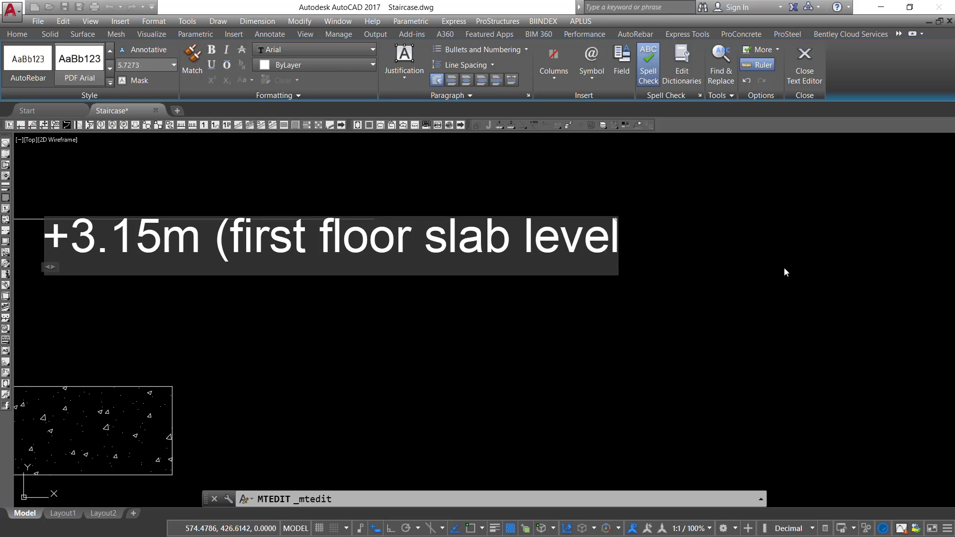
pyautogui.write(')')
pyautogui.hotkey('ctrl', 'Return')
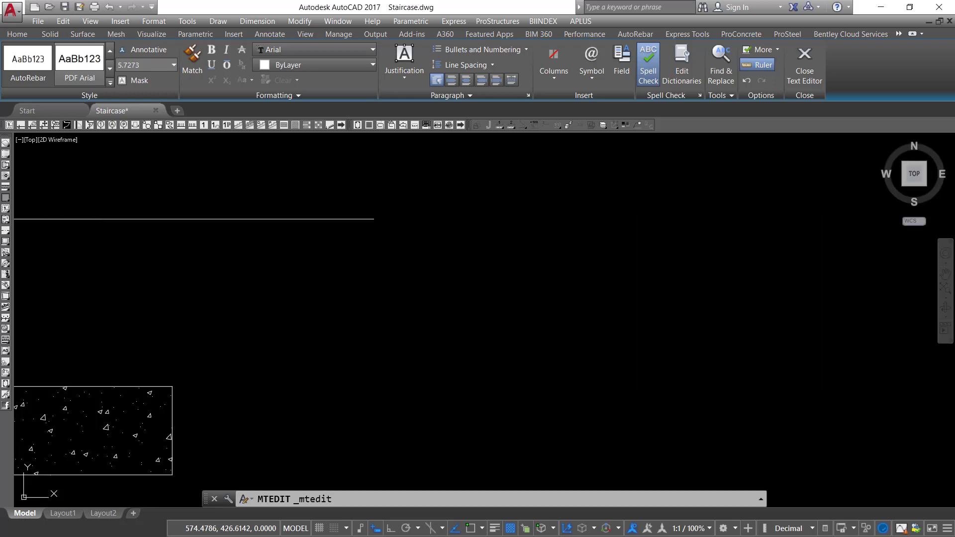
# Move the "+3.15m (first floor slab level)" label just above its leader's horizontal line, starting at the vertical leader line.
pyautogui.click(576, 194)
pyautogui.click(532, 250)
pyautogui.rightClick(556, 199)
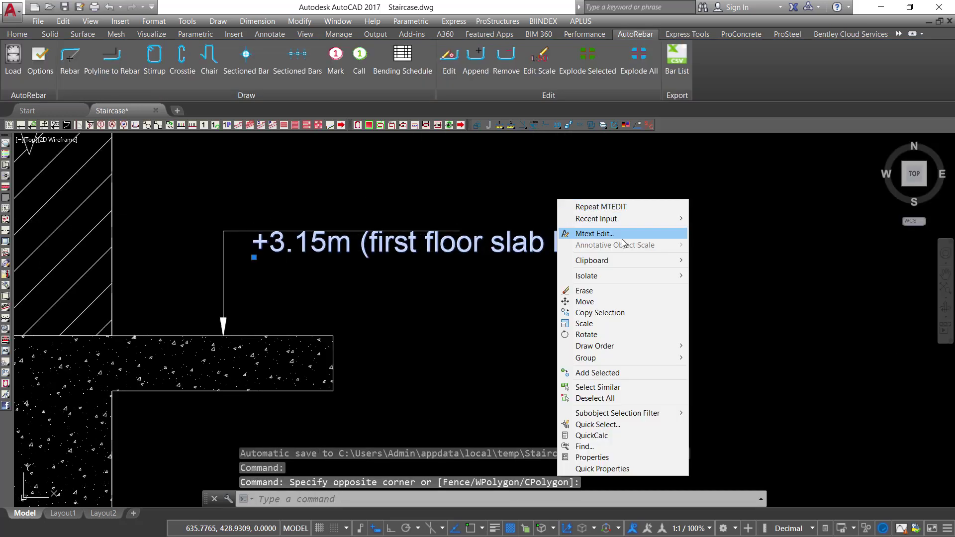
pyautogui.click(584, 302)
pyautogui.click(696, 279)
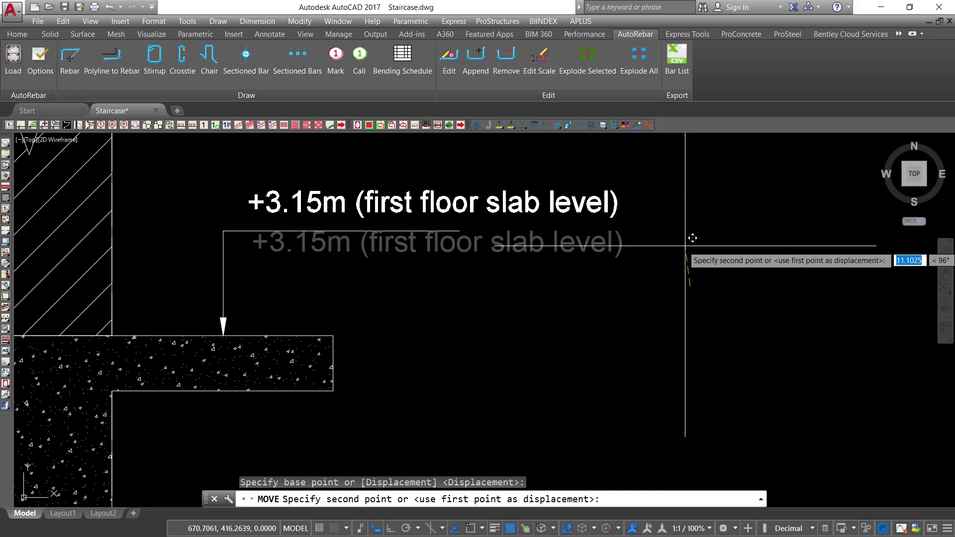
pyautogui.click(659, 251)
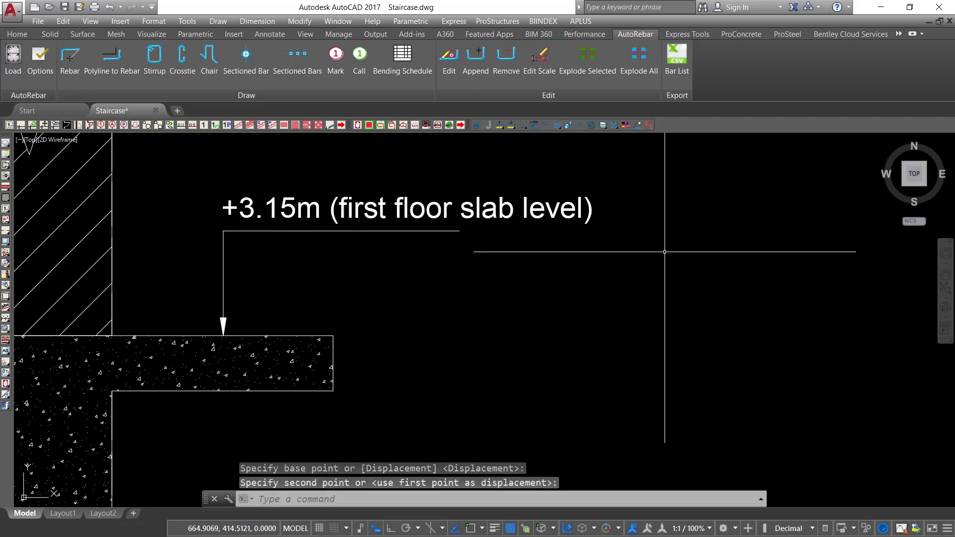
# Draw a horizontal leader with Ortho on, from the beam's right face below the projecting slab rightwards, without annotation text.
pyautogui.write('le')
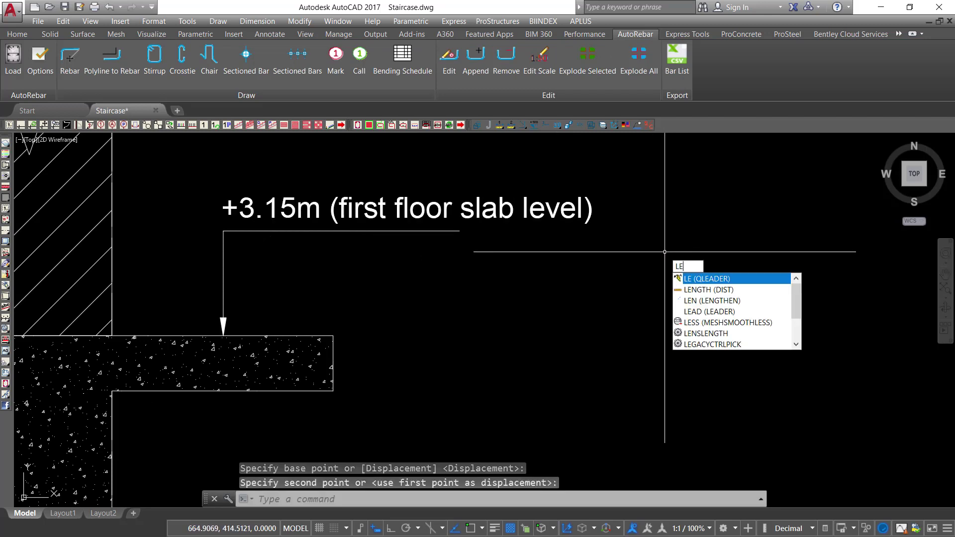
pyautogui.press('Return')
pyautogui.scroll(-3, 617, 286)
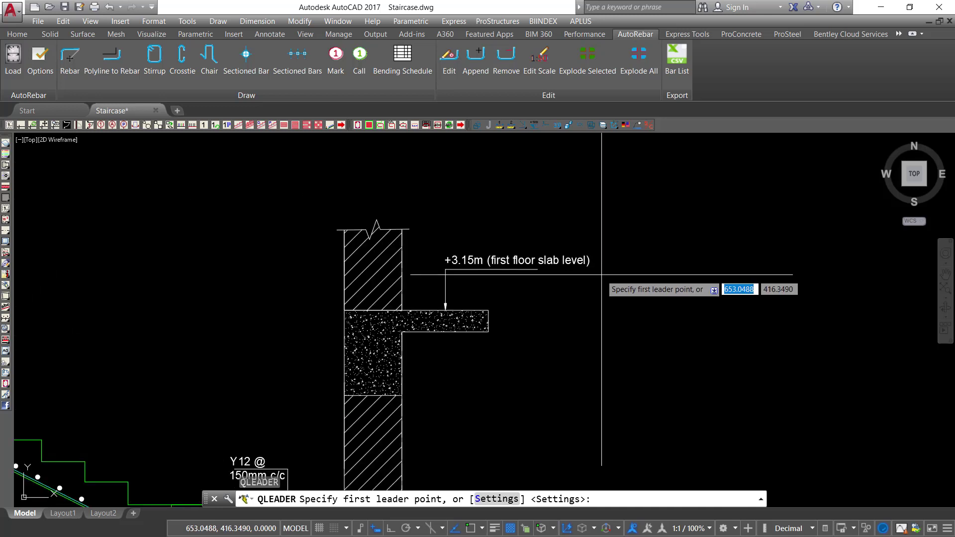
pyautogui.scroll(4, 407, 369)
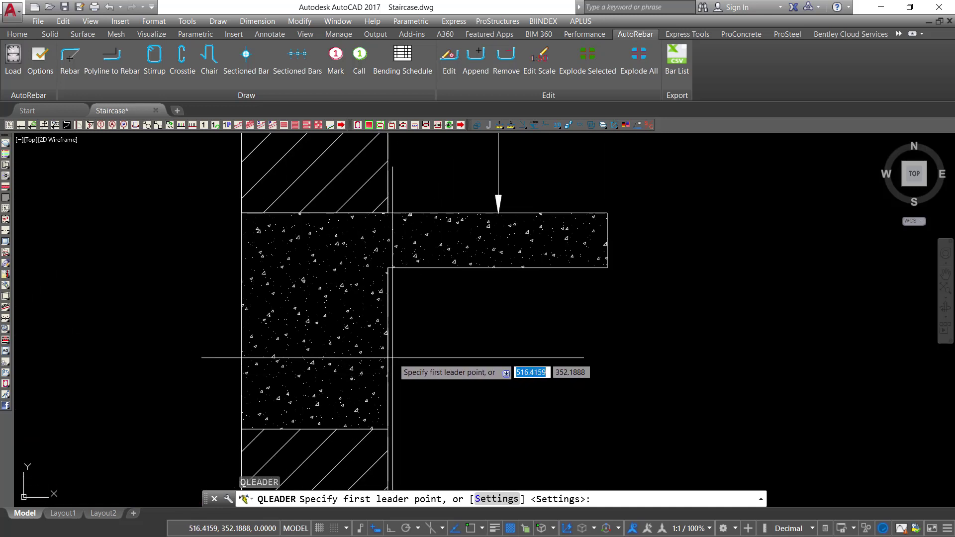
pyautogui.click(388, 356)
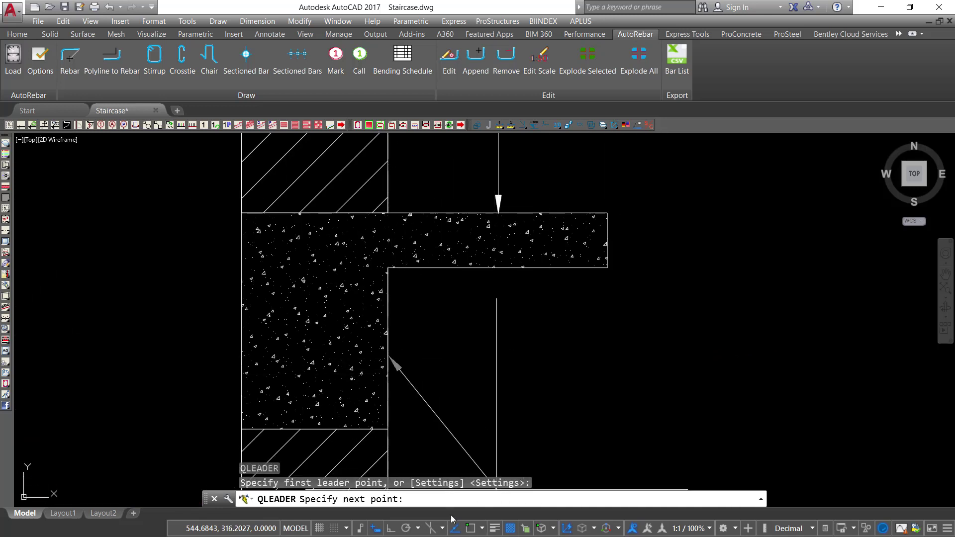
pyautogui.scroll(-3, 522, 403)
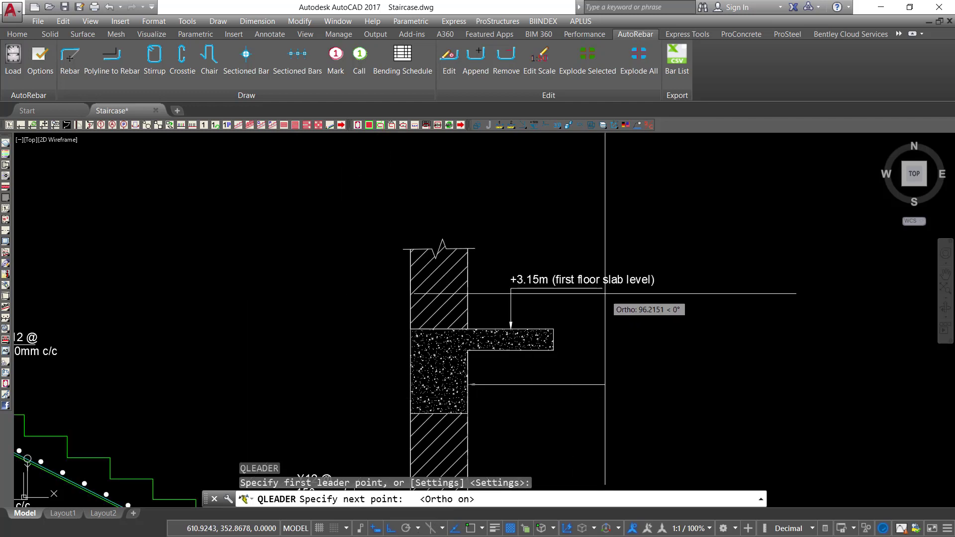
pyautogui.click(470, 528)
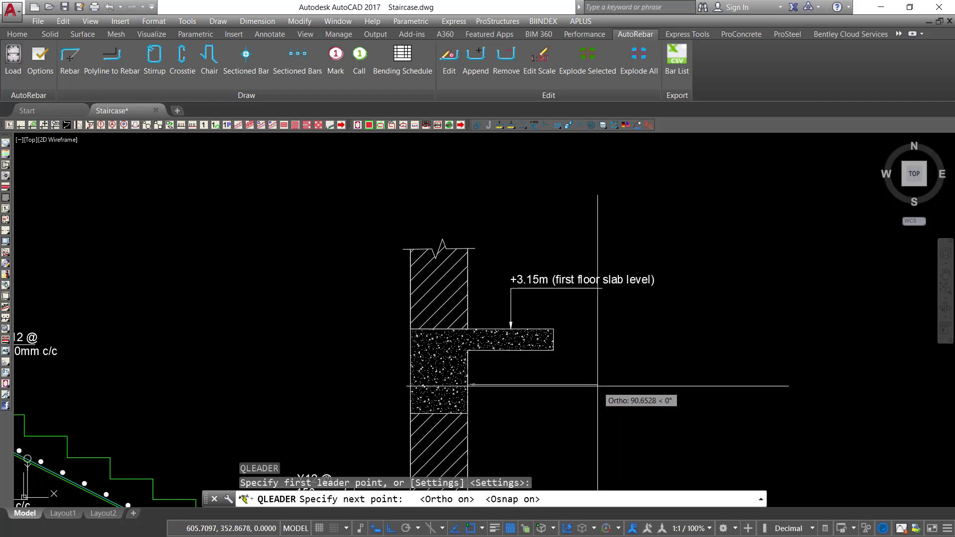
pyautogui.click(601, 383)
pyautogui.press('Return')
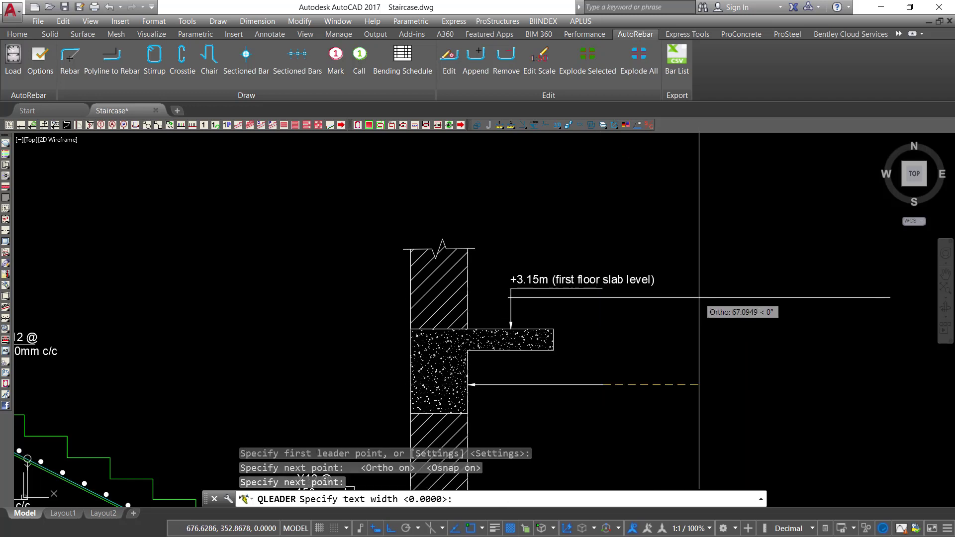
pyautogui.press('Escape')
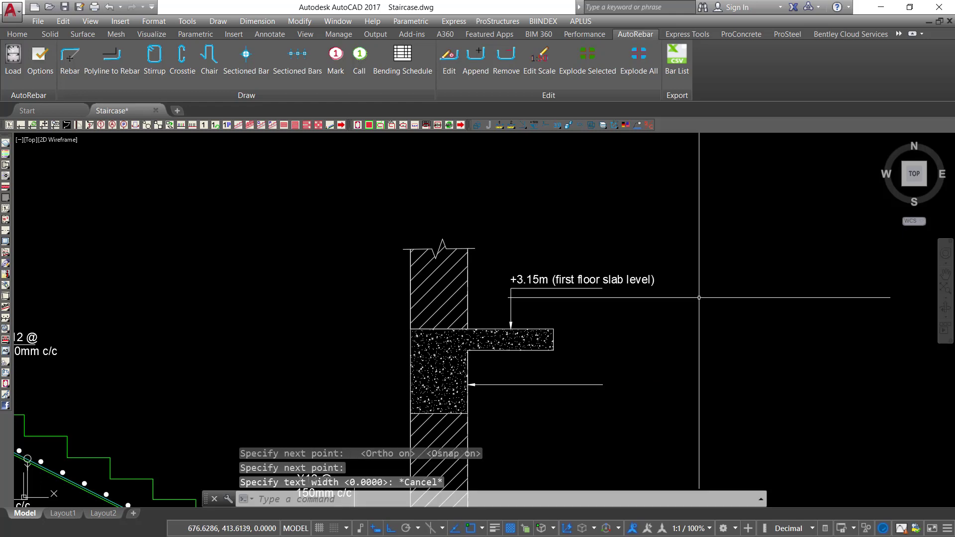
# Copy the first floor slab level label straight down onto the beam's horizontal leader.
pyautogui.click(676, 268)
pyautogui.click(653, 208)
pyautogui.rightClick(653, 207)
pyautogui.click(718, 322)
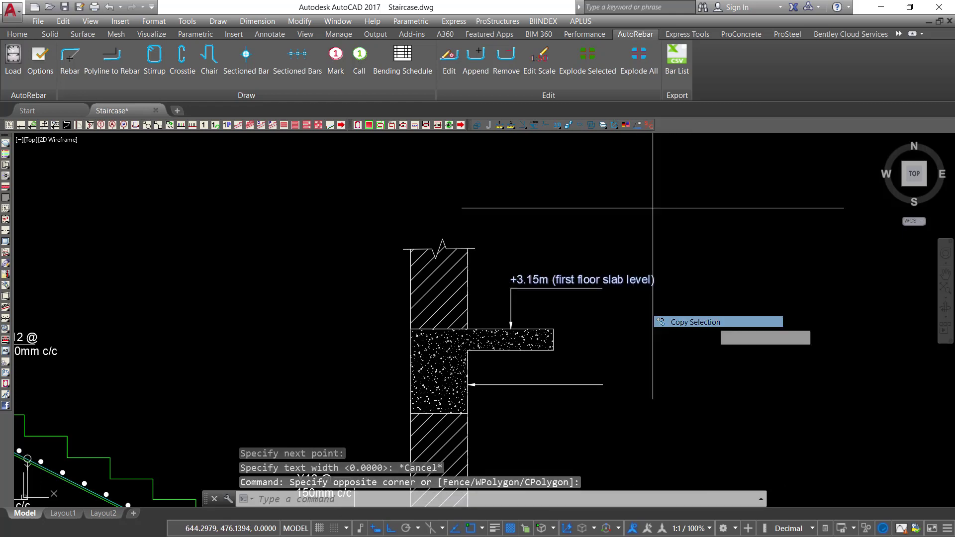
pyautogui.scroll(4, 554, 306)
pyautogui.click(567, 256)
pyautogui.scroll(-4, 578, 261)
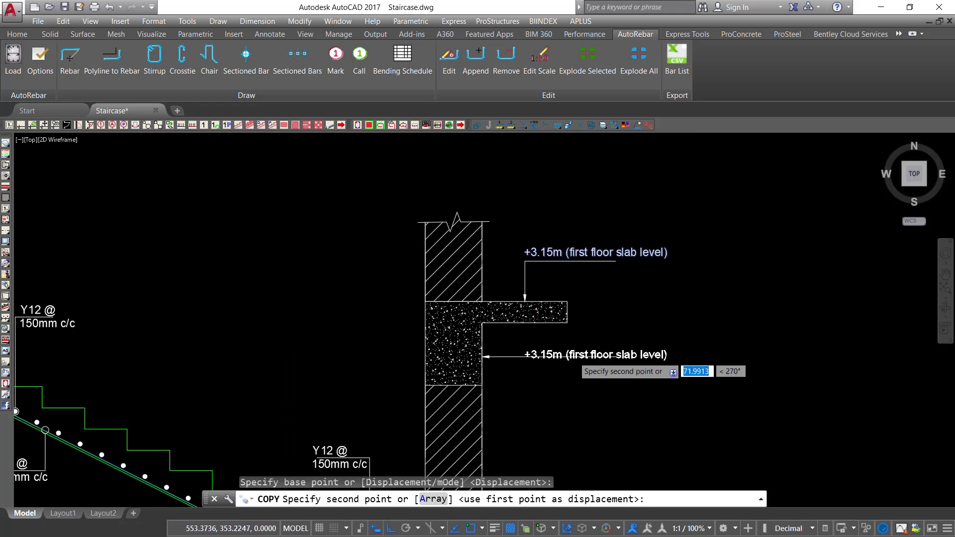
pyautogui.scroll(2, 567, 359)
pyautogui.click(567, 351)
pyautogui.rightClick(605, 304)
pyautogui.click(628, 307)
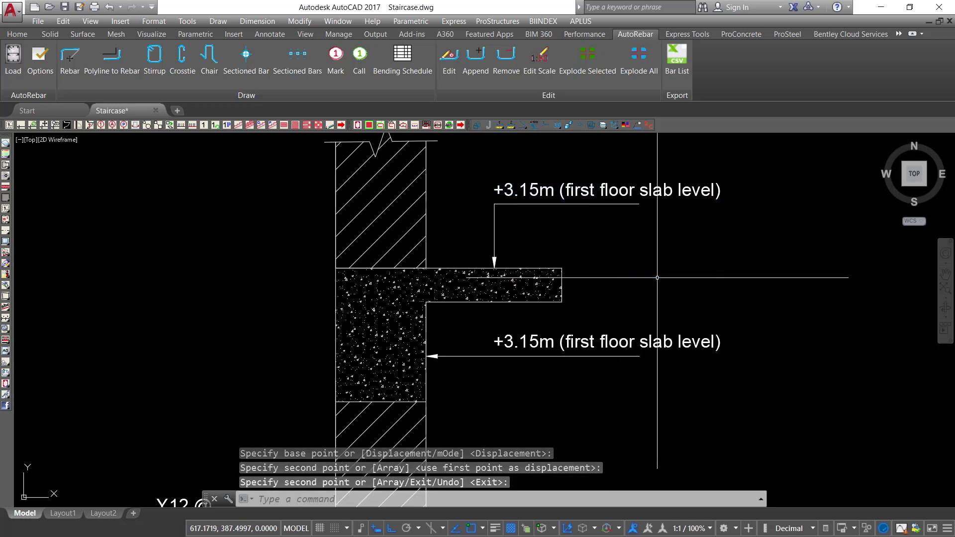
# Replace the text of the copied label at the beam's leader with "500x400mm RC Beam to engineer's approval".
pyautogui.scroll(2, 601, 358)
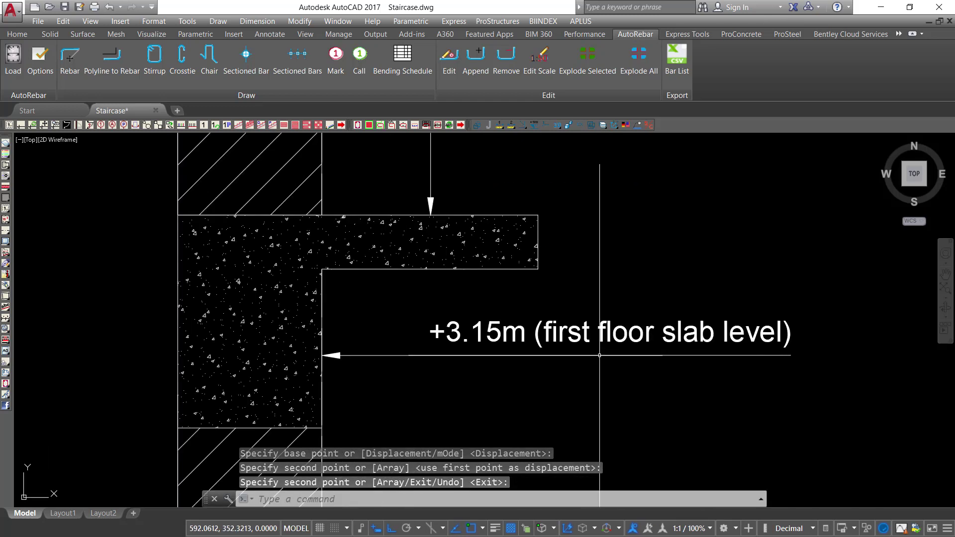
pyautogui.click(602, 344)
pyautogui.doubleClick(602, 338)
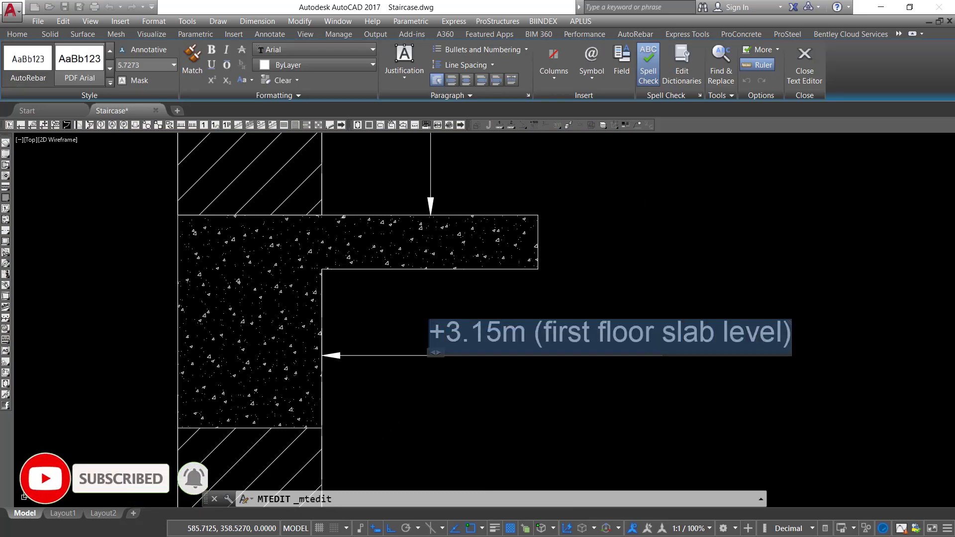
pyautogui.write('500')
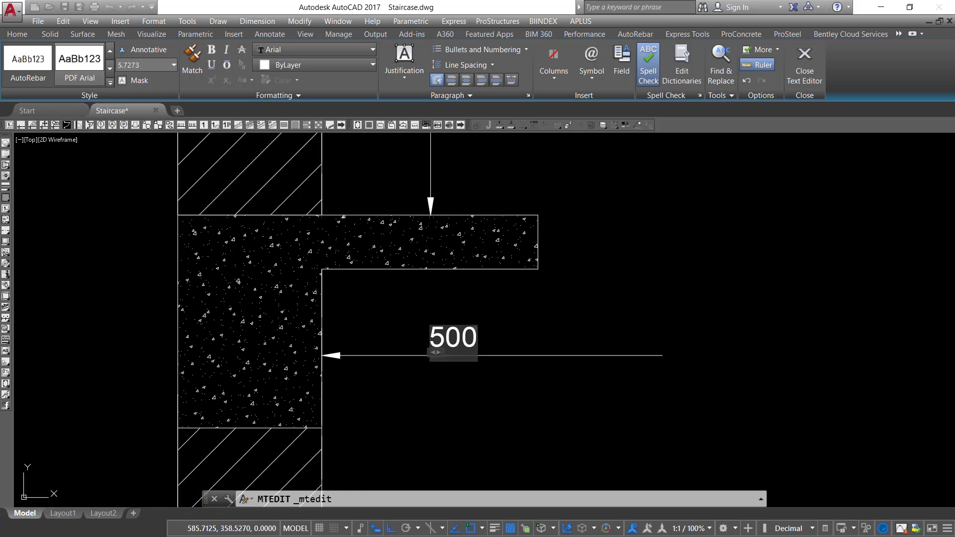
pyautogui.write('X')
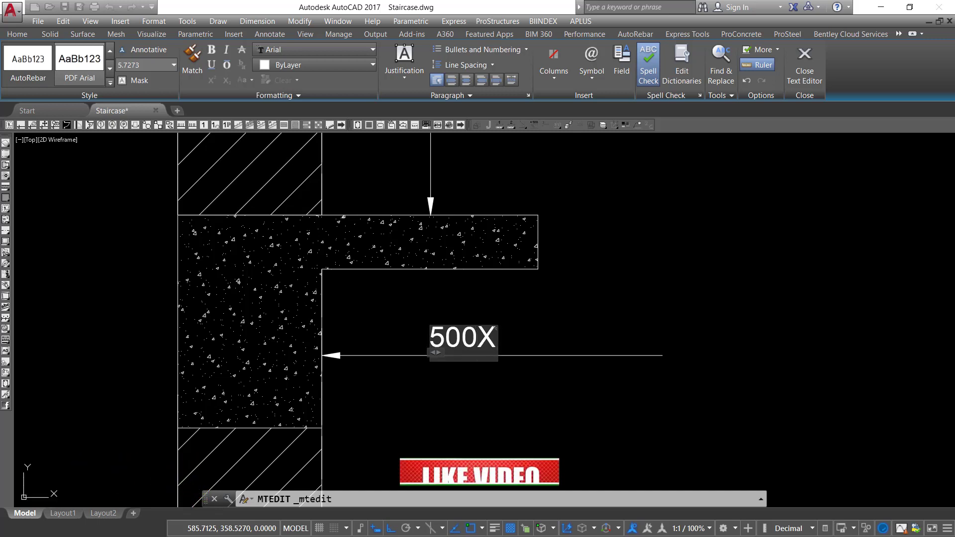
pyautogui.press('BackSpace')
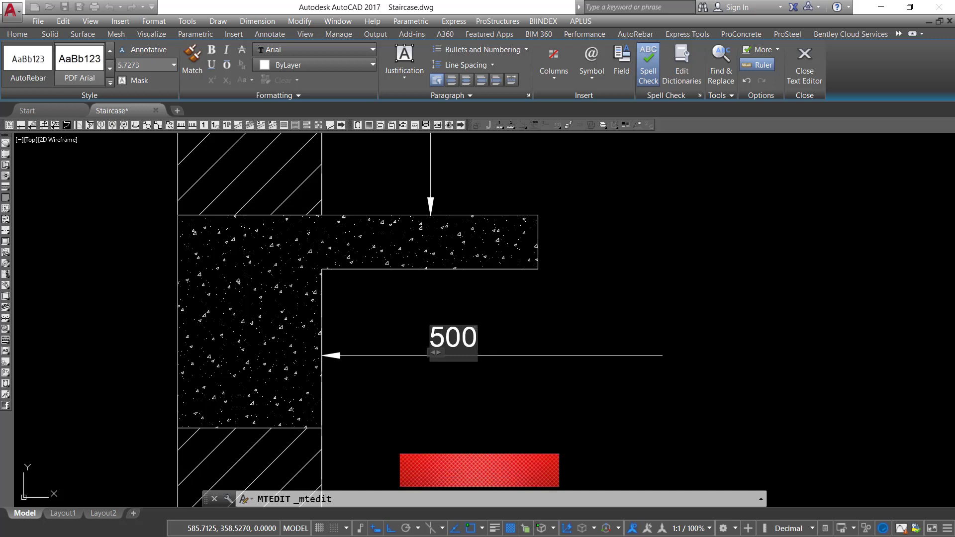
pyautogui.write('x')
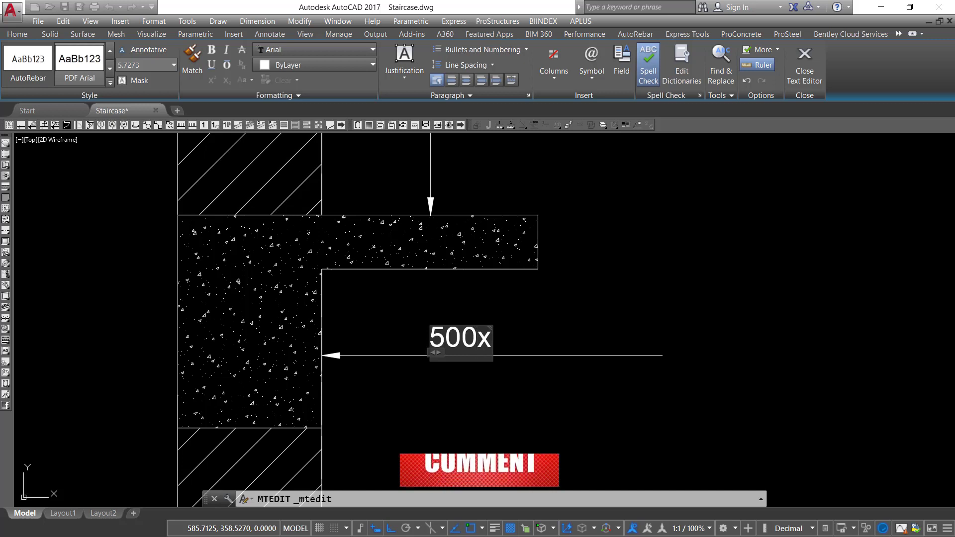
pyautogui.write('400mm')
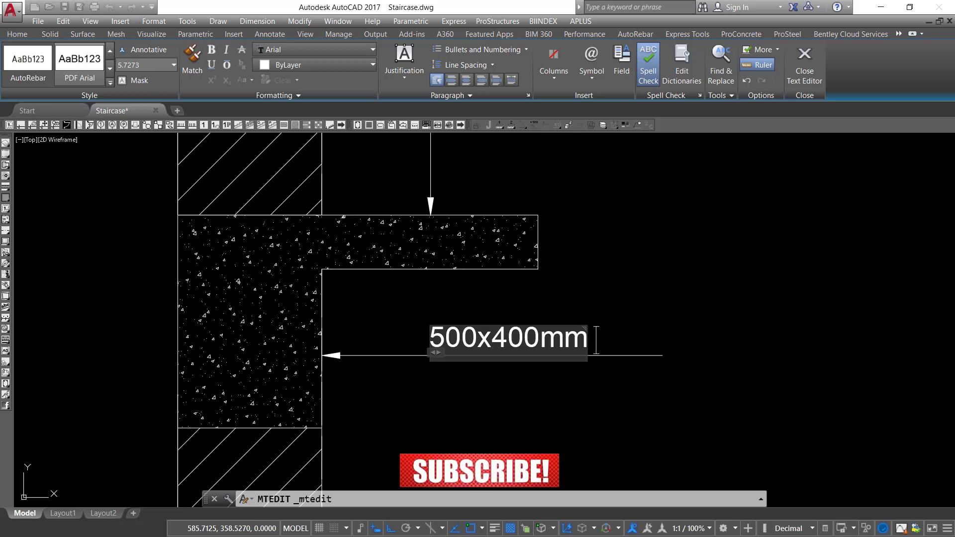
pyautogui.write(' RC')
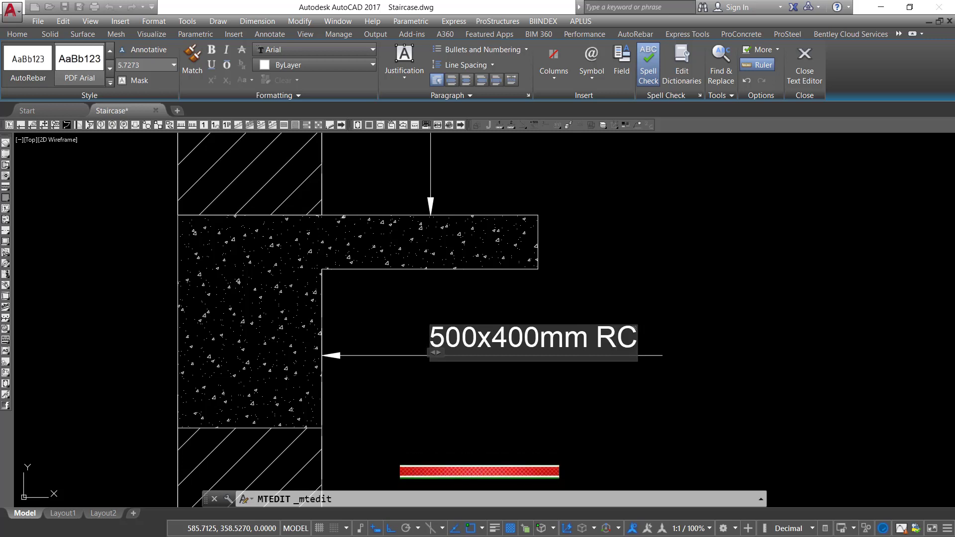
pyautogui.write(' B')
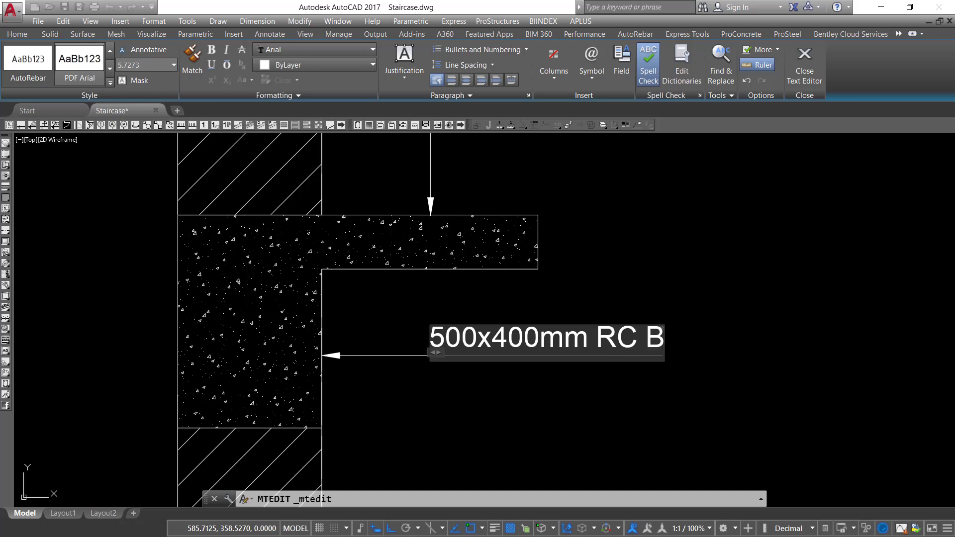
pyautogui.write('ea')
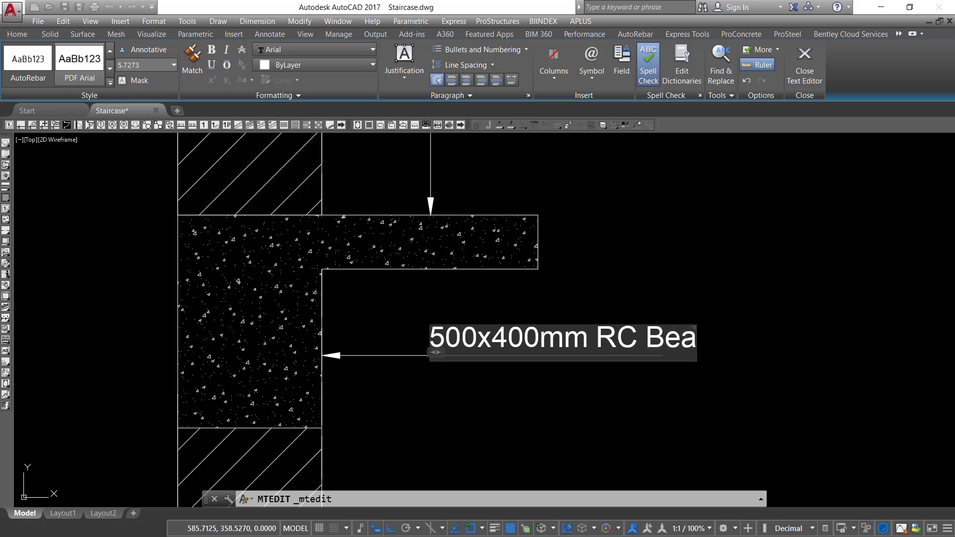
pyautogui.write('mm')
pyautogui.press('BackSpace')
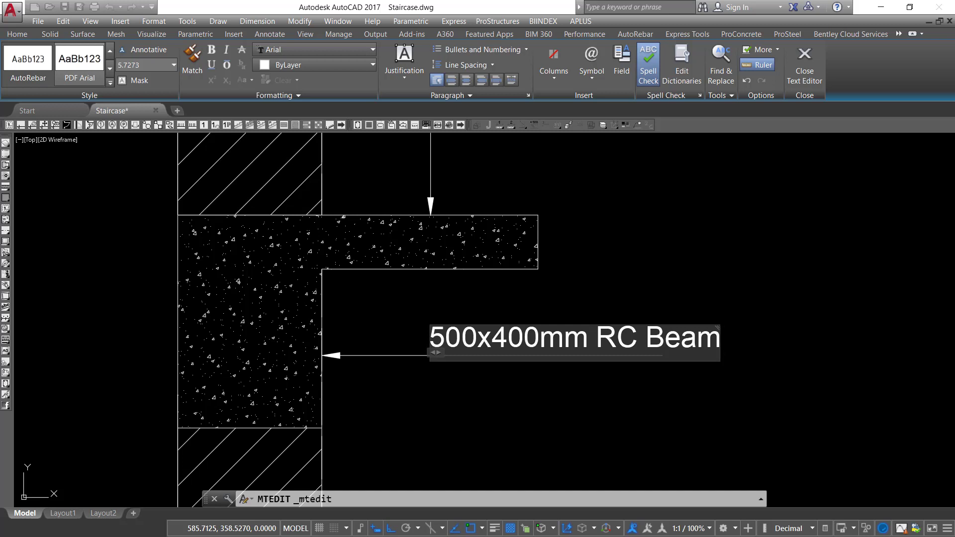
pyautogui.write('to')
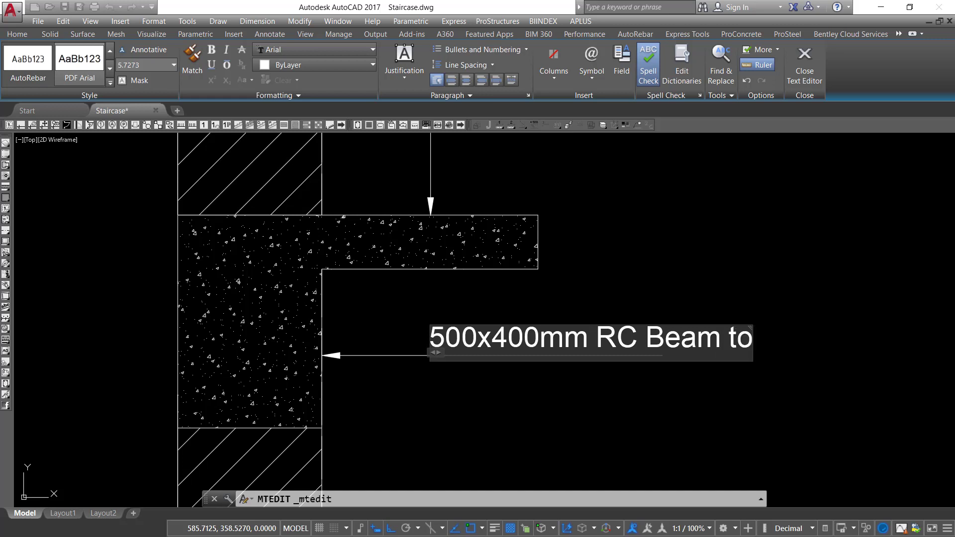
pyautogui.write(' eng')
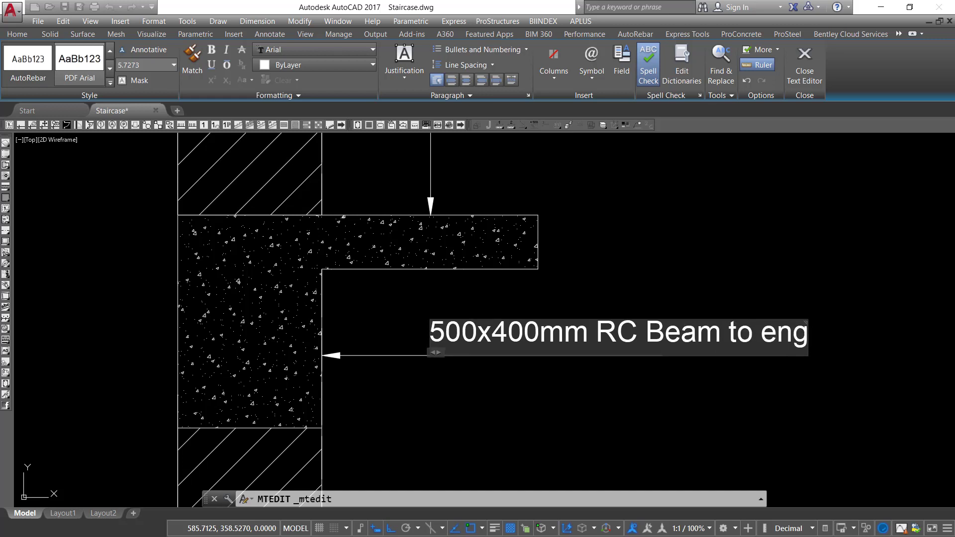
pyautogui.write('ineer')
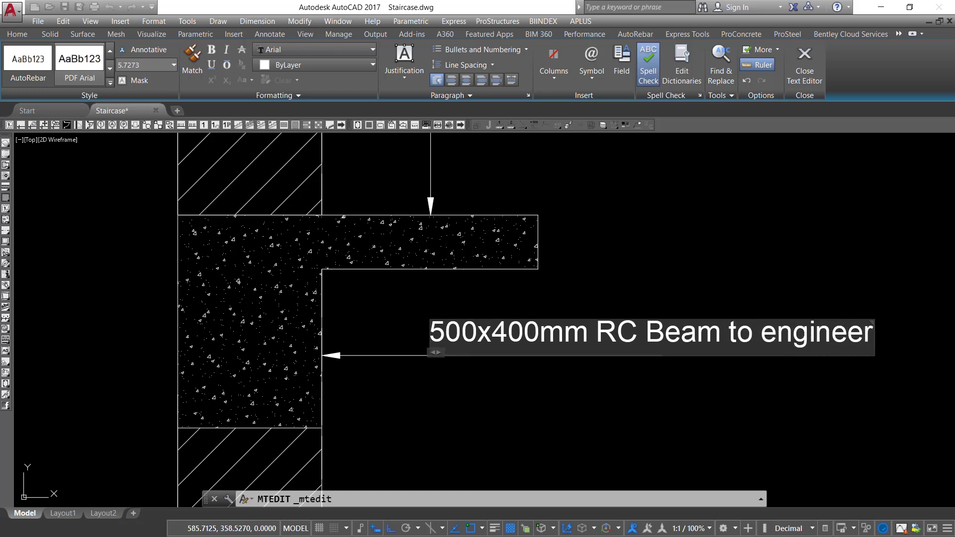
pyautogui.write("'s")
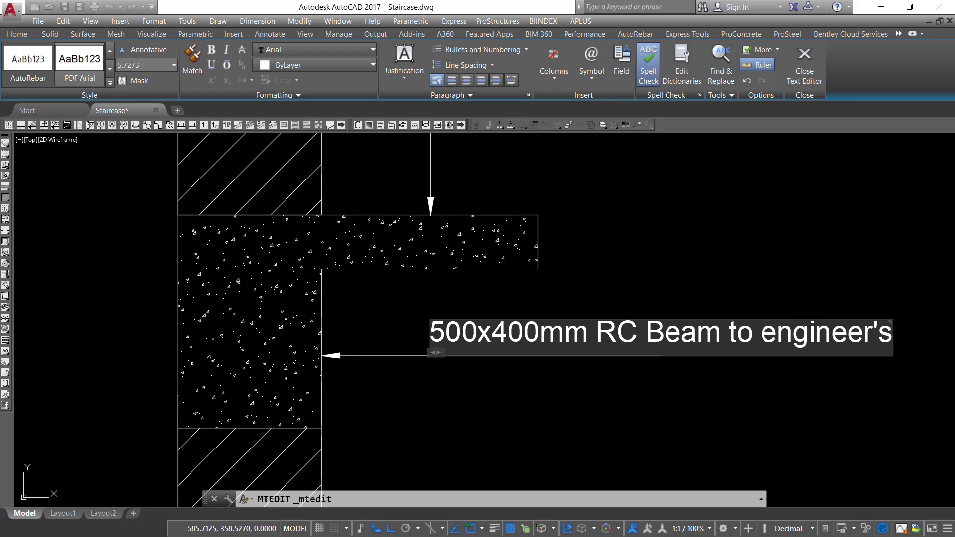
pyautogui.write(' app')
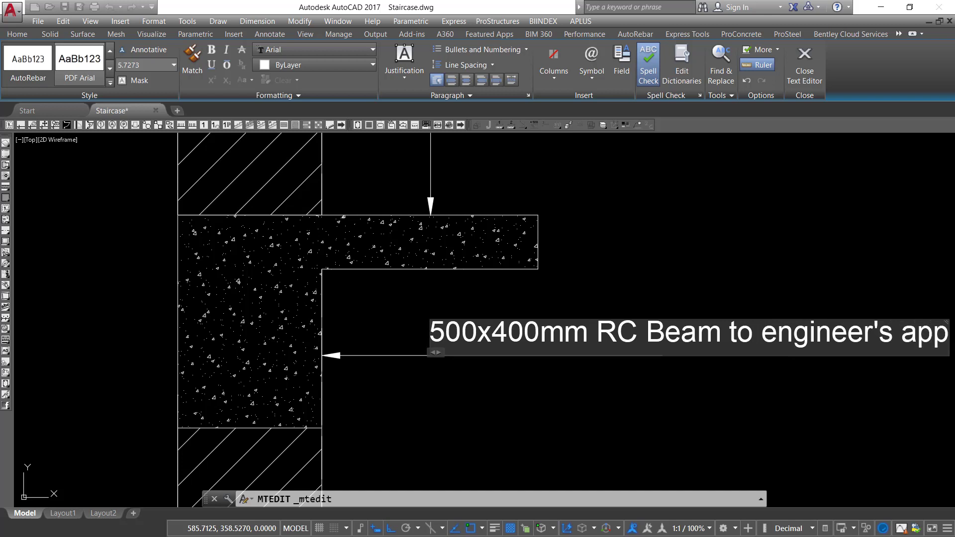
pyautogui.write('rova')
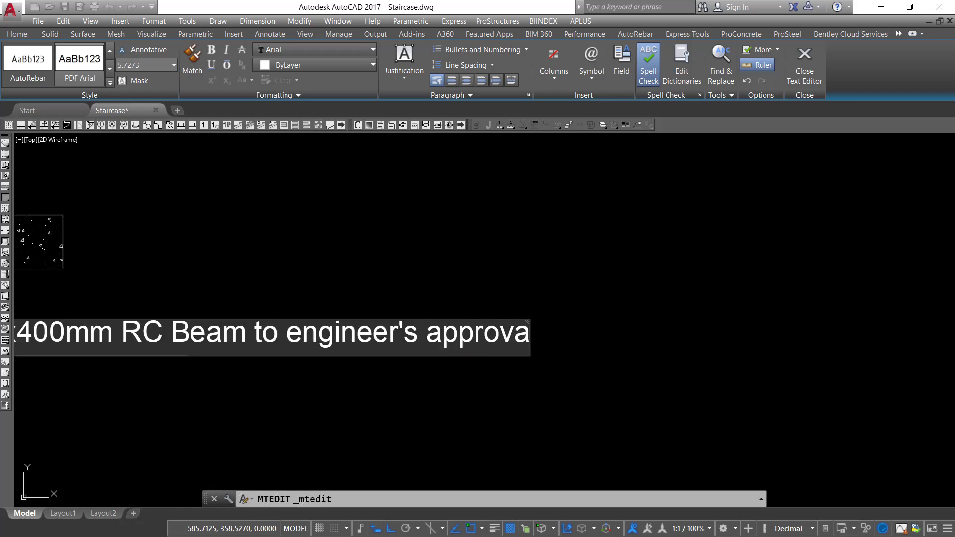
pyautogui.write('l')
# Break the beam label onto two lines before "Beam" and finish editing the text.
pyautogui.click(724, 288)
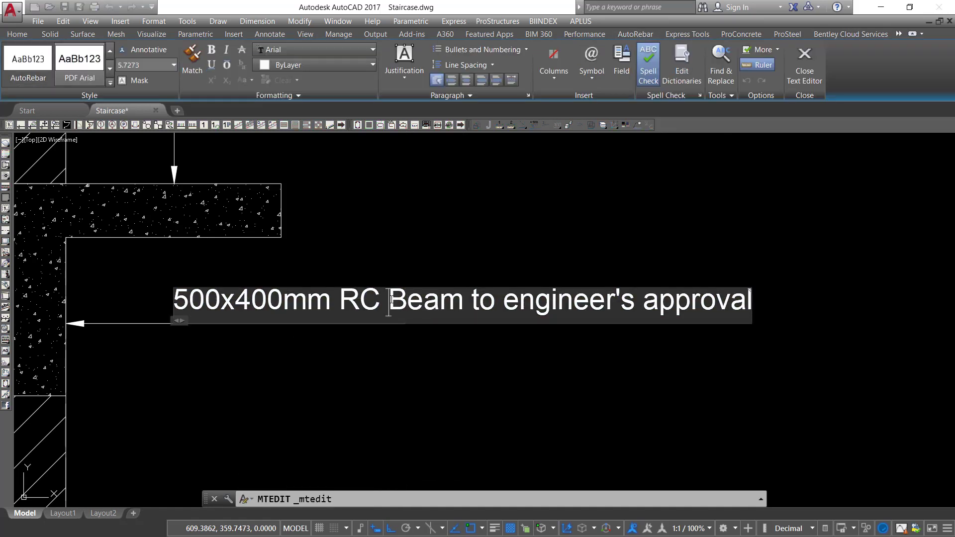
pyautogui.press('Return')
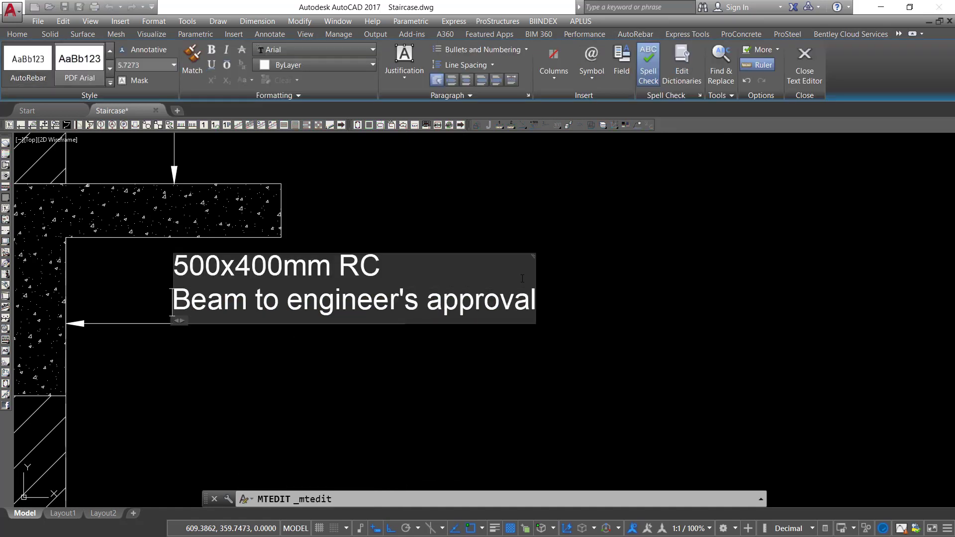
pyautogui.click(612, 234)
# Move the two-line beam label straight down so the leader's horizontal line runs between its two lines.
pyautogui.click(541, 237)
pyautogui.click(463, 317)
pyautogui.rightClick(535, 243)
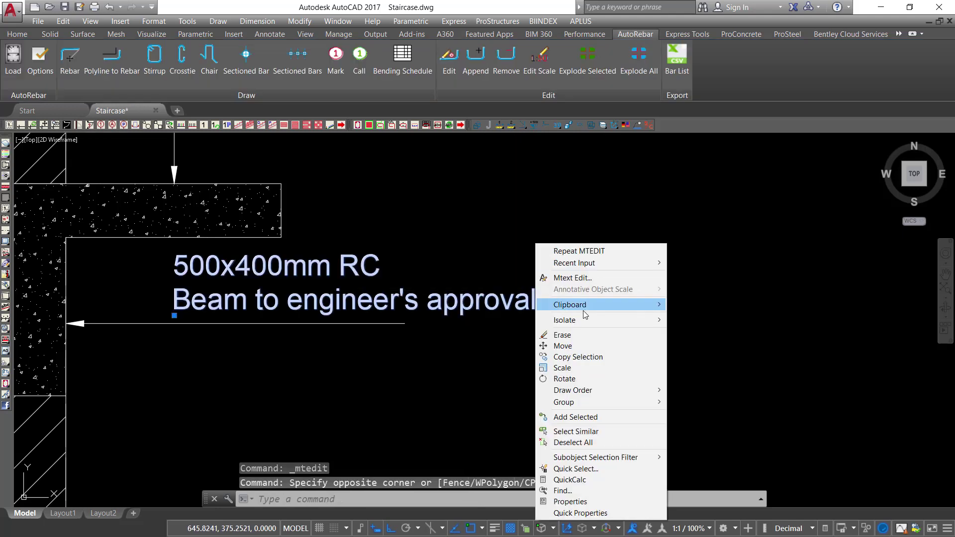
pyautogui.click(575, 348)
pyautogui.click(645, 249)
pyautogui.scroll(-2, 645, 279)
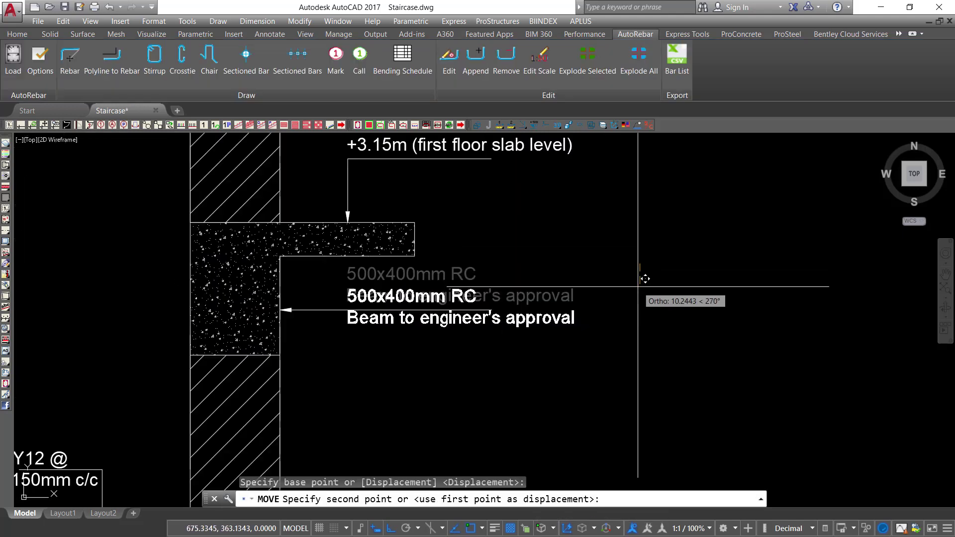
pyautogui.click(644, 279)
pyautogui.scroll(-2, 617, 284)
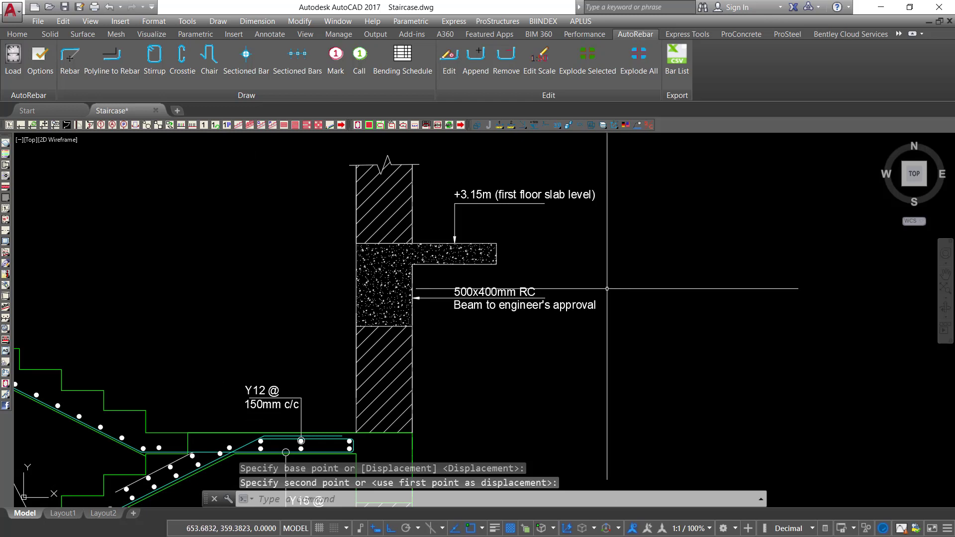
pyautogui.scroll(4, 398, 328)
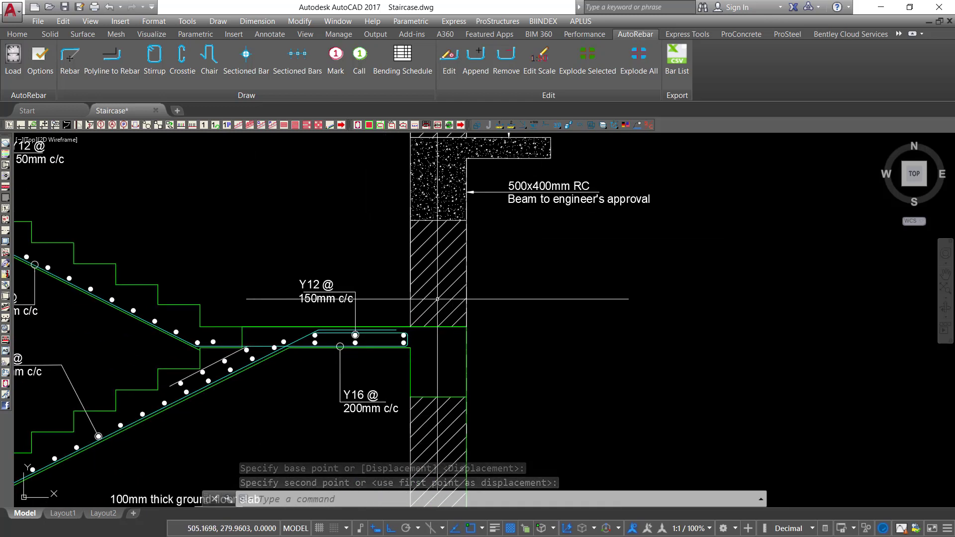
pyautogui.write('LE')
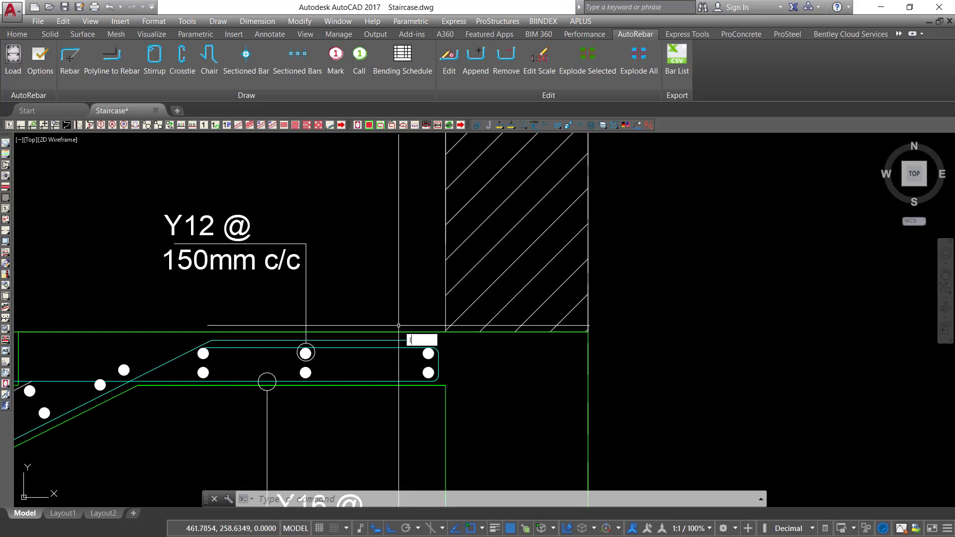
pyautogui.press('Return')
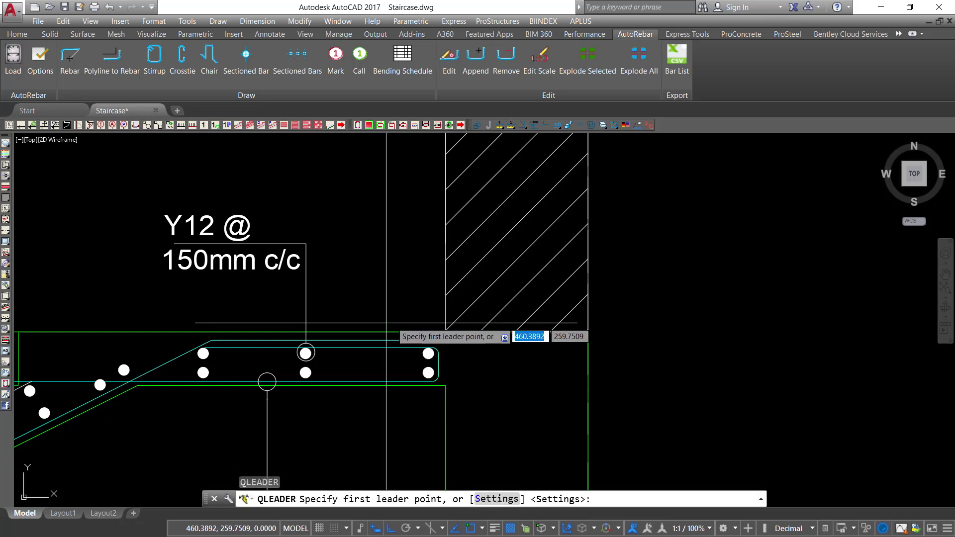
pyautogui.scroll(2, 360, 326)
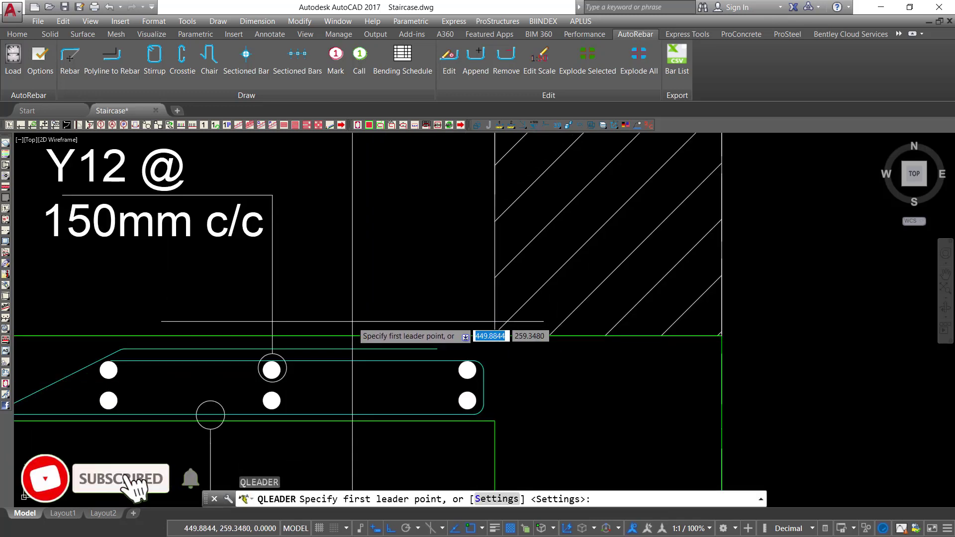
pyautogui.click(721, 336)
pyautogui.scroll(-6, 381, 299)
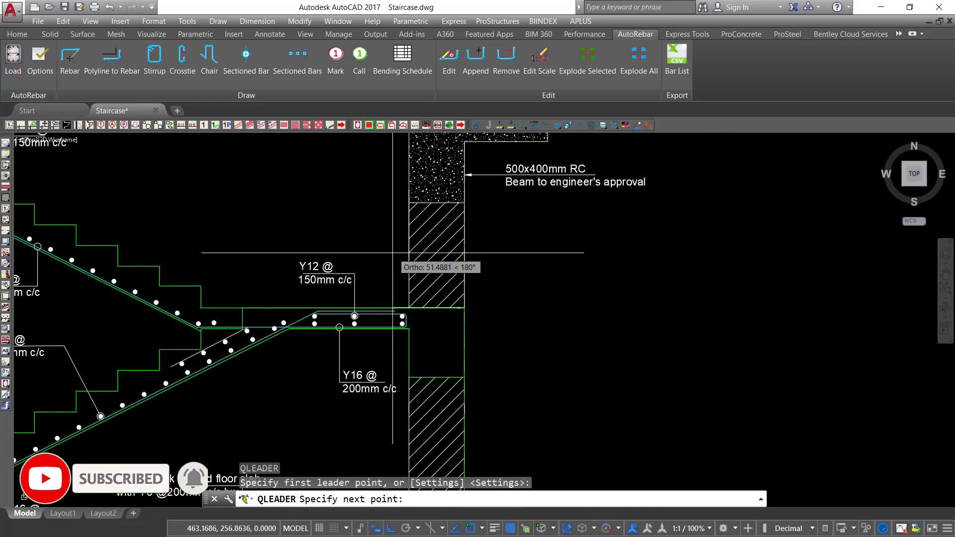
pyautogui.click(472, 528)
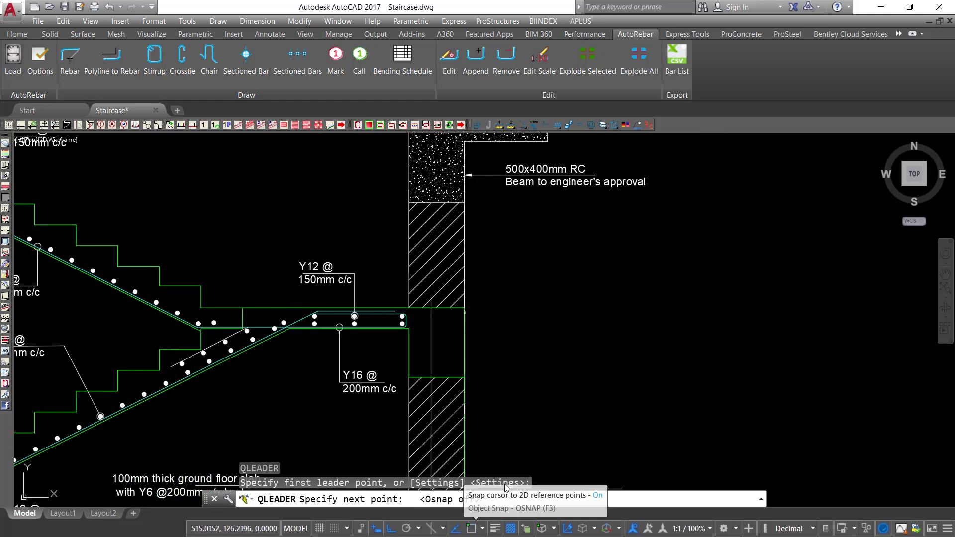
pyautogui.scroll(4, 385, 293)
pyautogui.press('Escape')
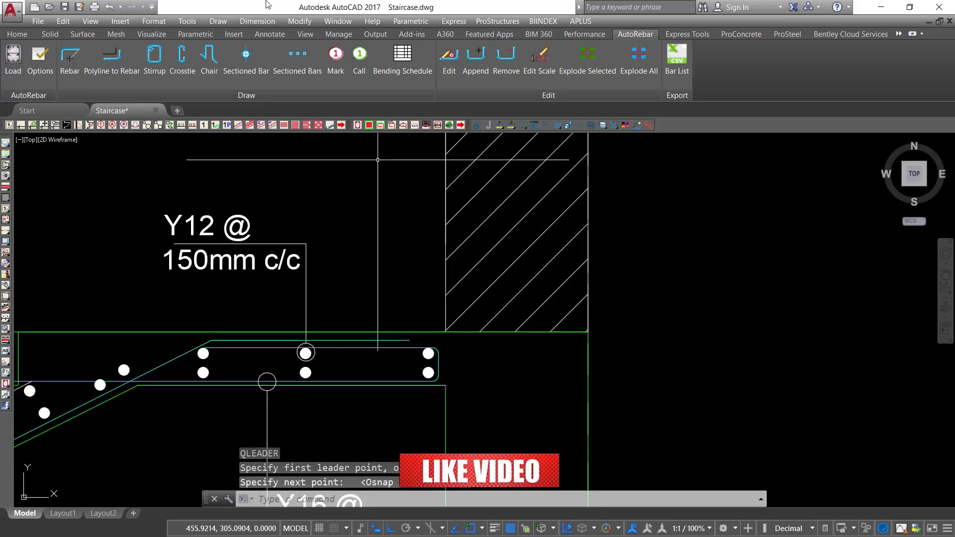
pyautogui.write('L')
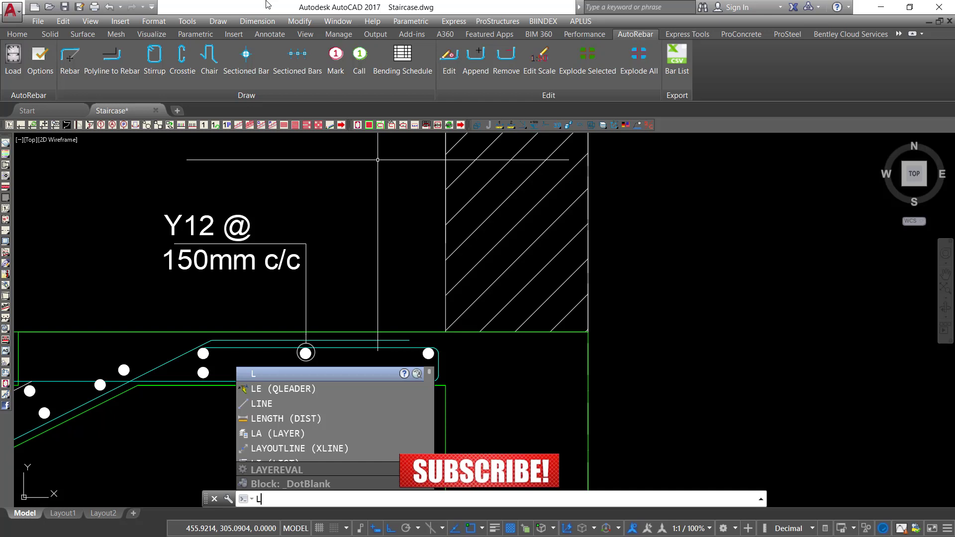
pyautogui.press('Escape')
pyautogui.press('Escape')
pyautogui.hotkey('ctrl', 'q')
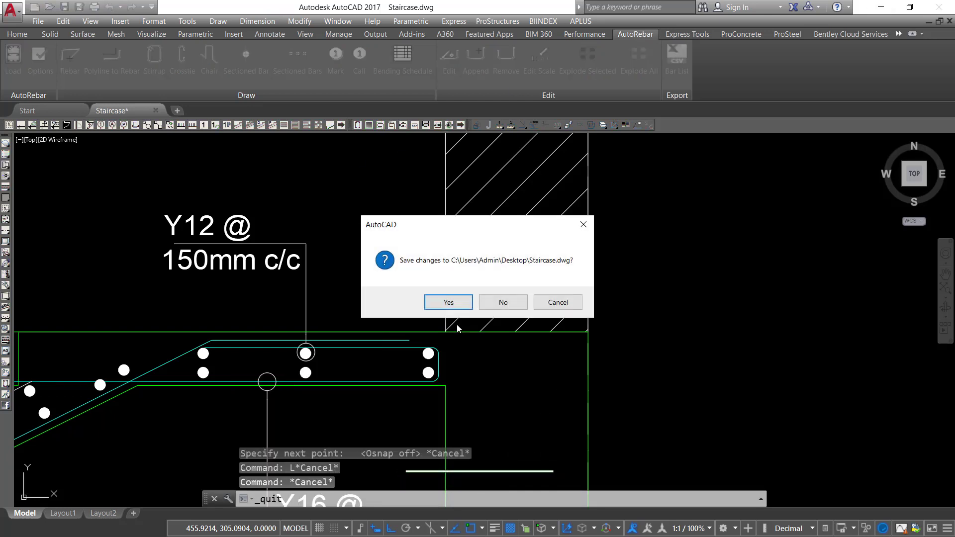
pyautogui.click(583, 224)
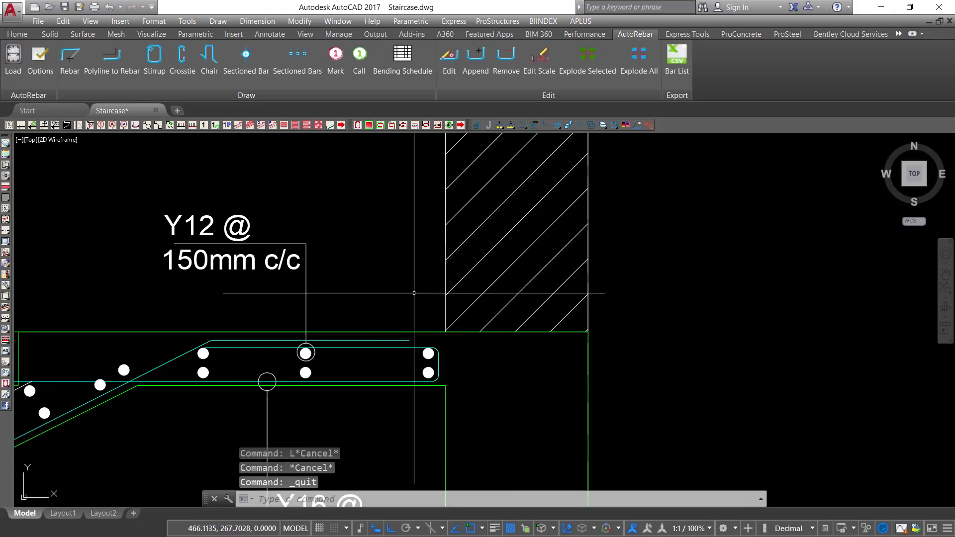
# Draw a leader from the landing slab's top edge up and across the wall, ending in line with the beam leader's end.
pyautogui.write('LE')
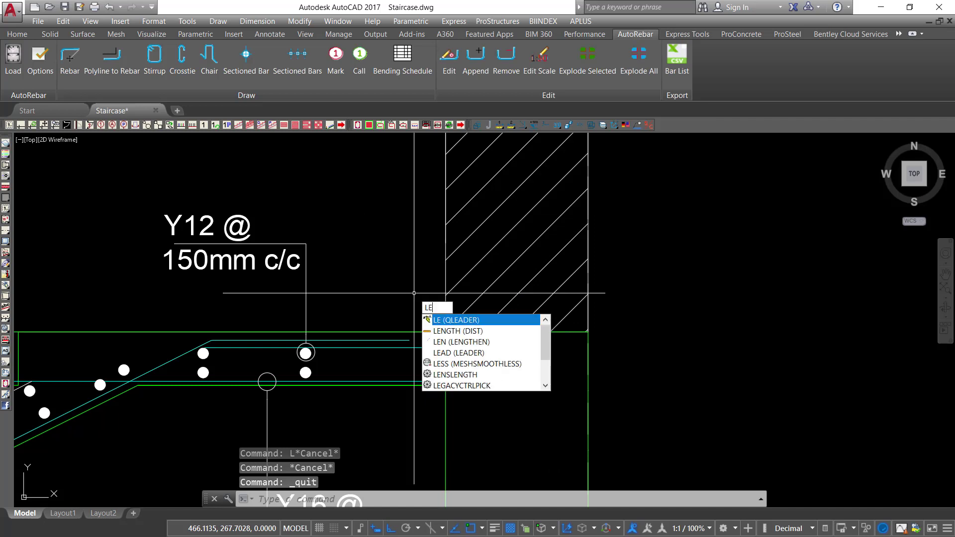
pyautogui.press('Return')
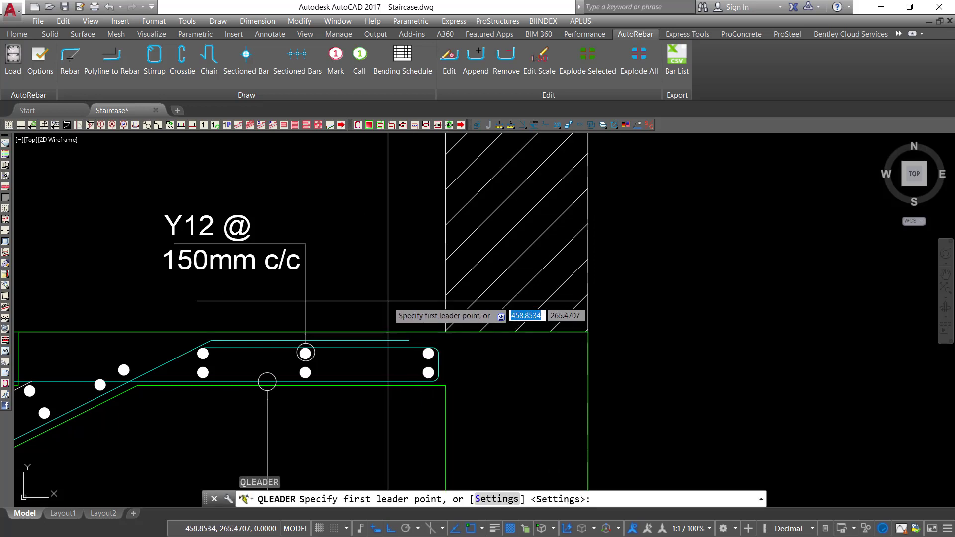
pyautogui.press('F3')
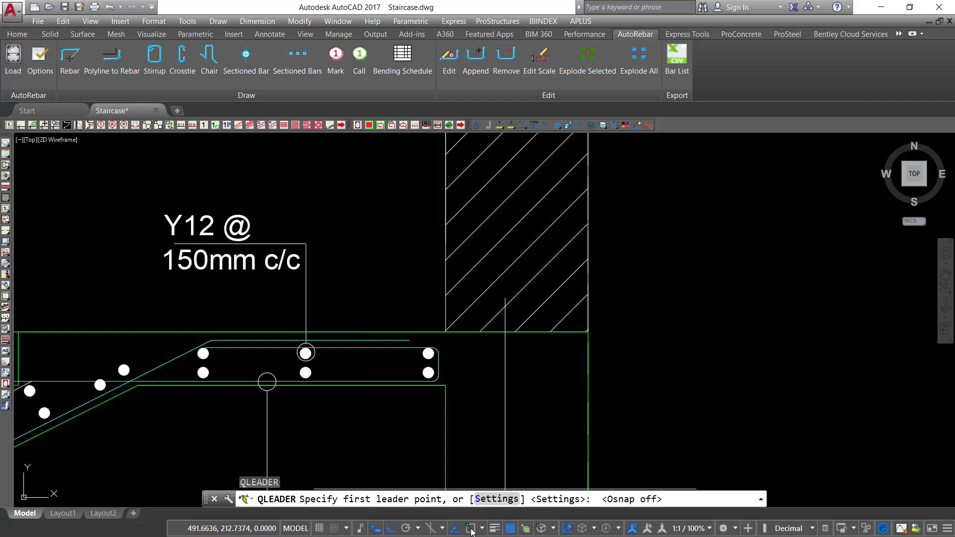
pyautogui.click(348, 331)
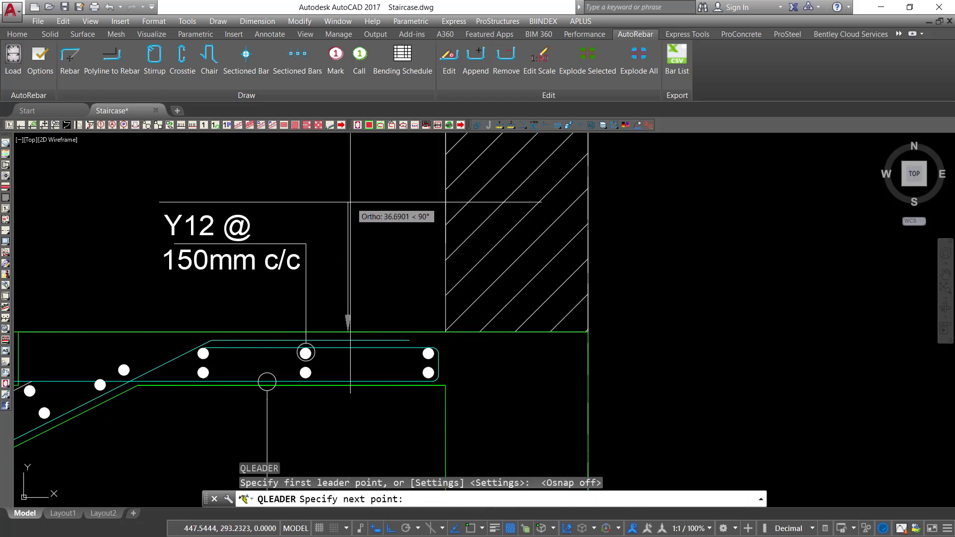
pyautogui.click(379, 192)
pyautogui.scroll(-3, 493, 252)
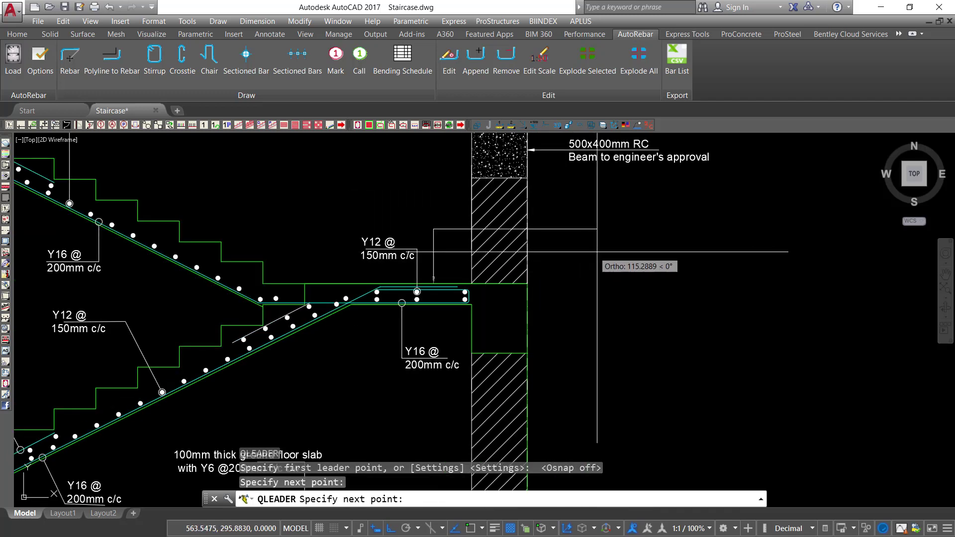
pyautogui.press('F3')
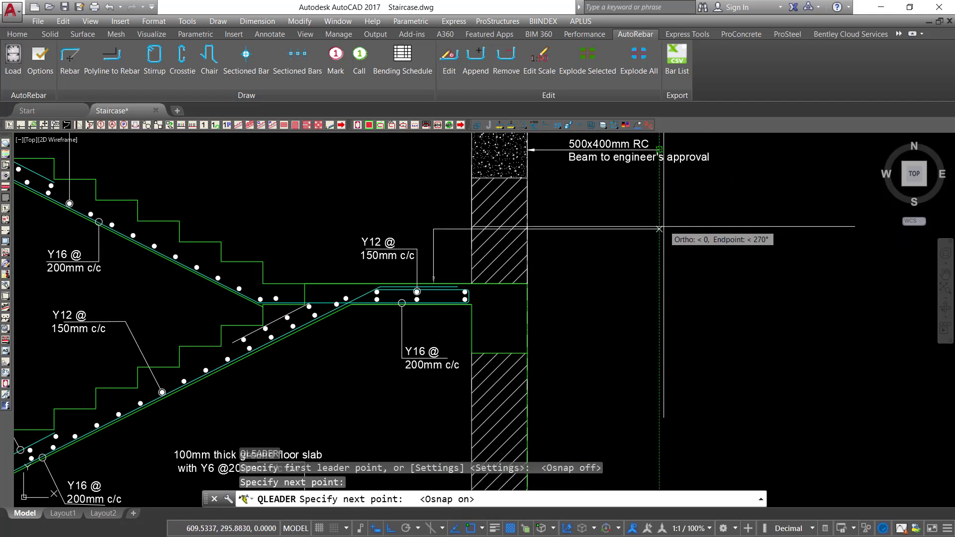
pyautogui.click(665, 230)
pyautogui.press('Escape')
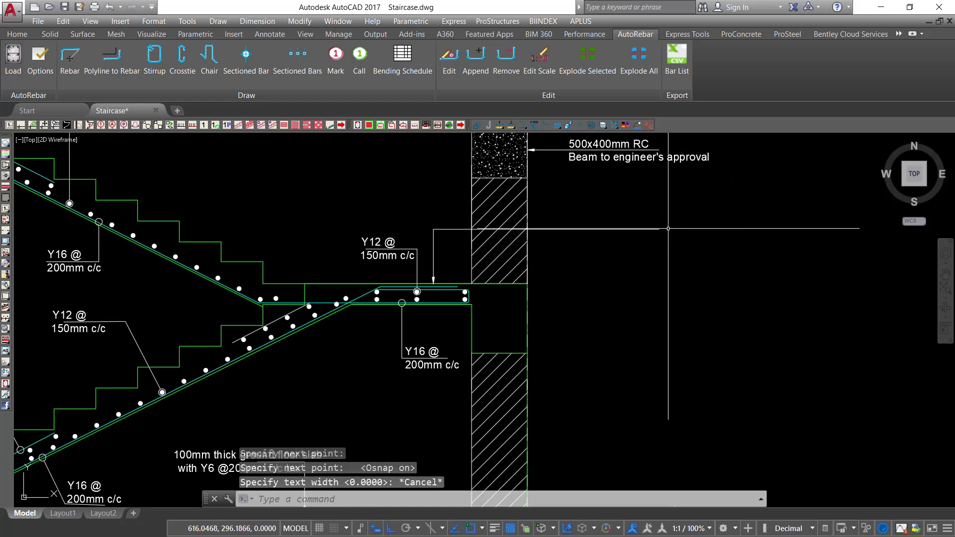
# Copy the two-line beam label straight down onto the landing slab leader's horizontal line.
pyautogui.click(715, 155)
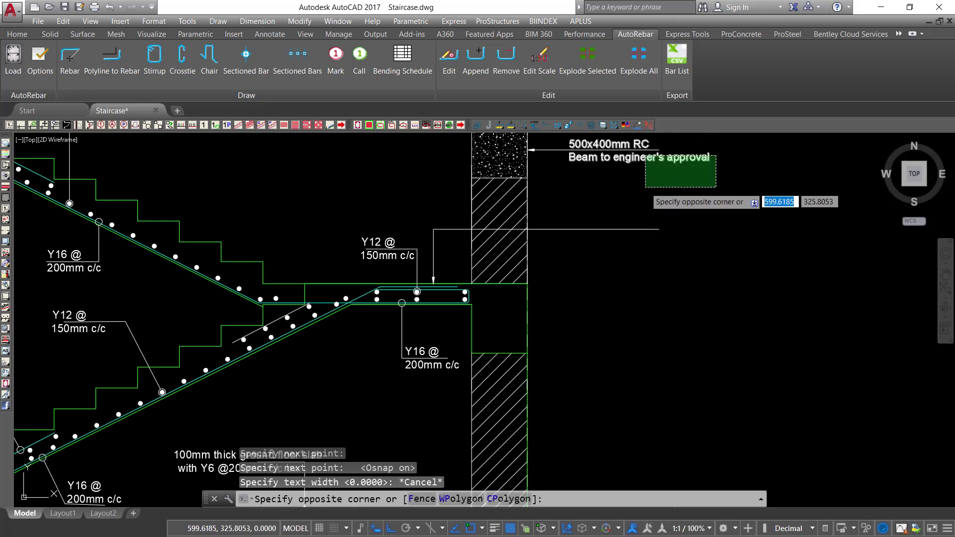
pyautogui.click(647, 185)
pyautogui.rightClick(664, 180)
pyautogui.click(706, 293)
pyautogui.click(711, 218)
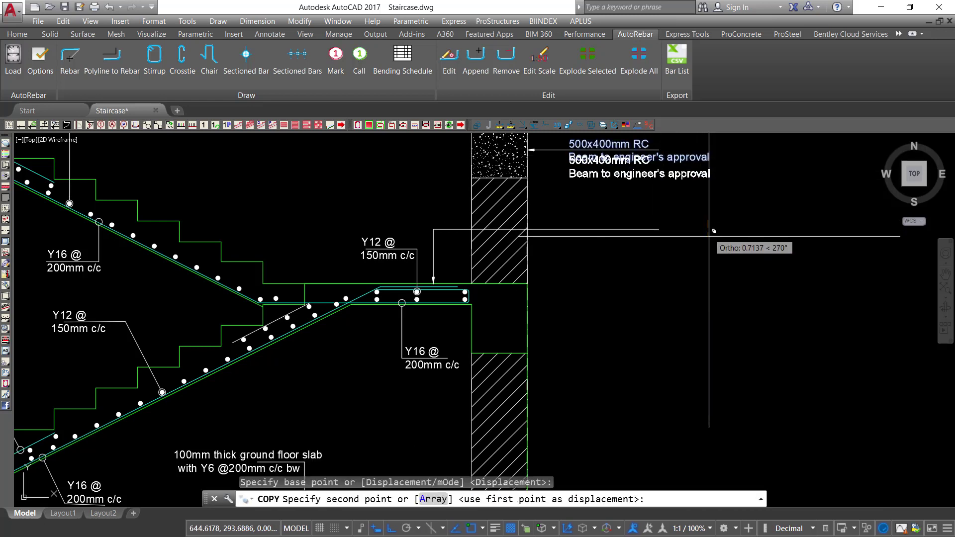
pyautogui.click(714, 297)
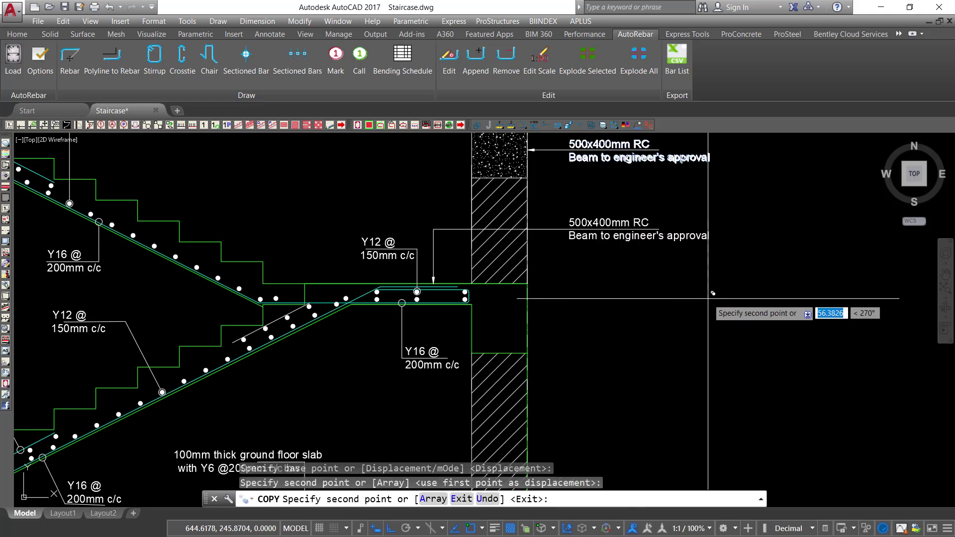
pyautogui.rightClick(711, 278)
pyautogui.click(738, 287)
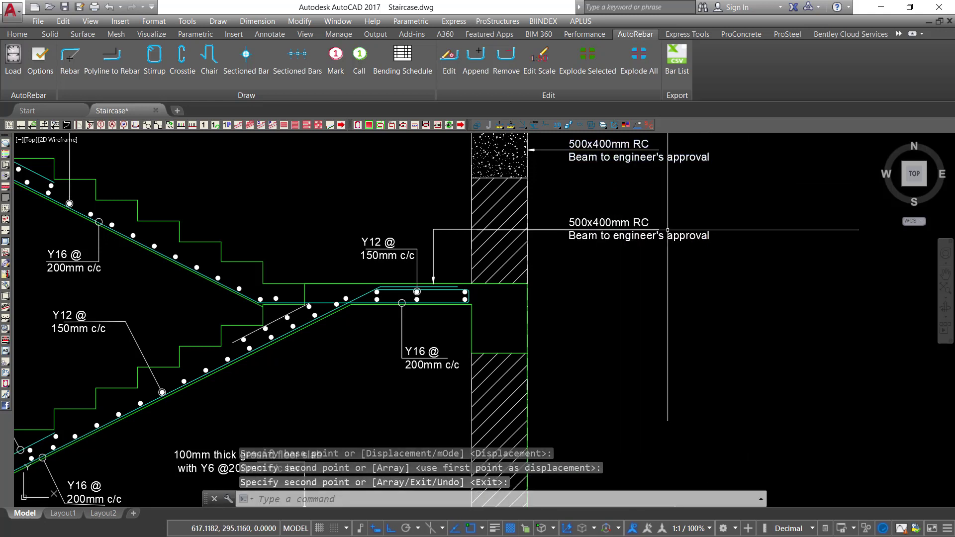
# Replace the copied label's text at the landing leader with "150mm thick landing slab to engineers' details".
pyautogui.scroll(2, 647, 228)
pyautogui.doubleClick(587, 219)
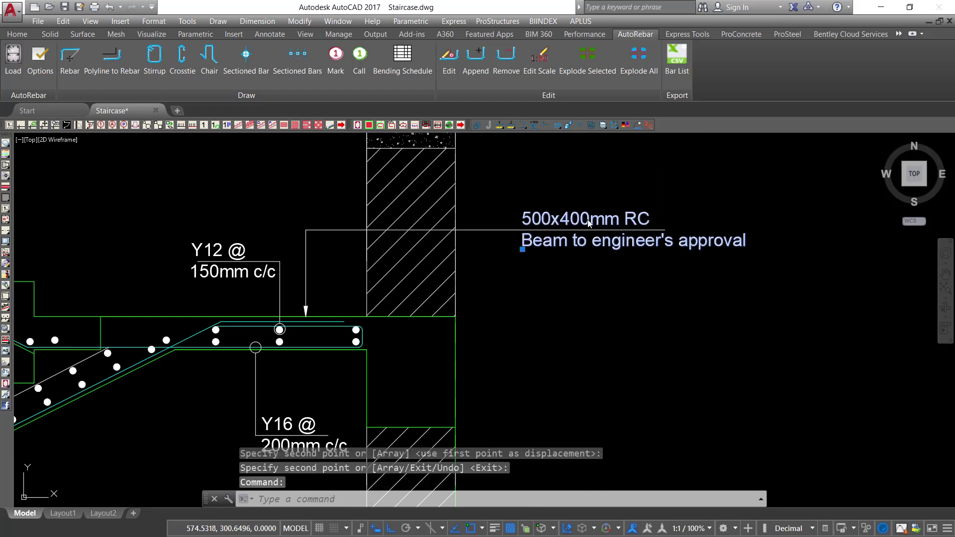
pyautogui.hotkey('ctrl', 'a')
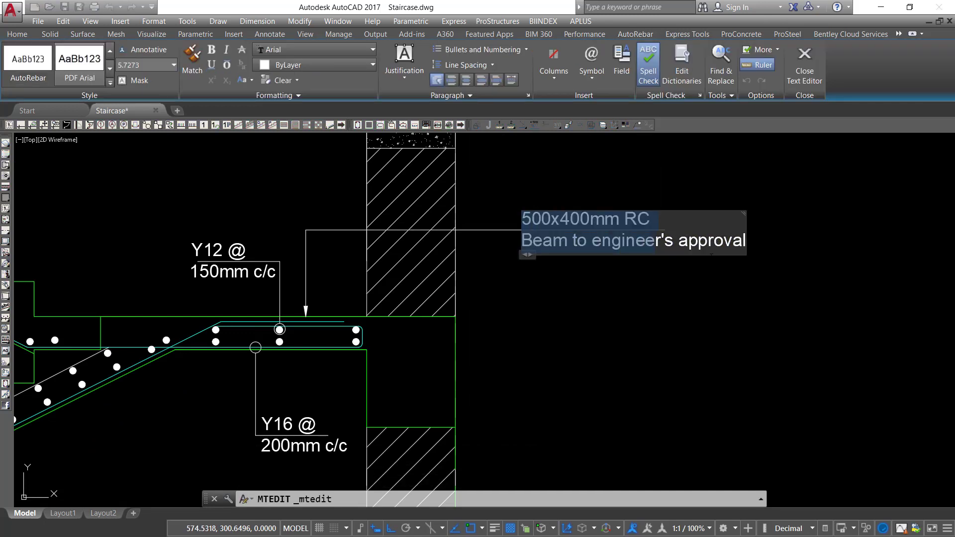
pyautogui.write('1')
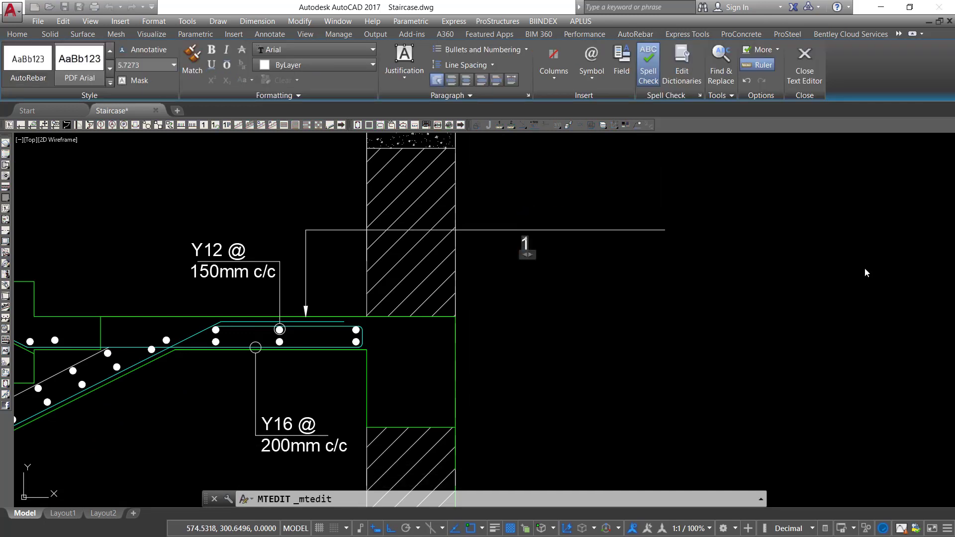
pyautogui.write('50')
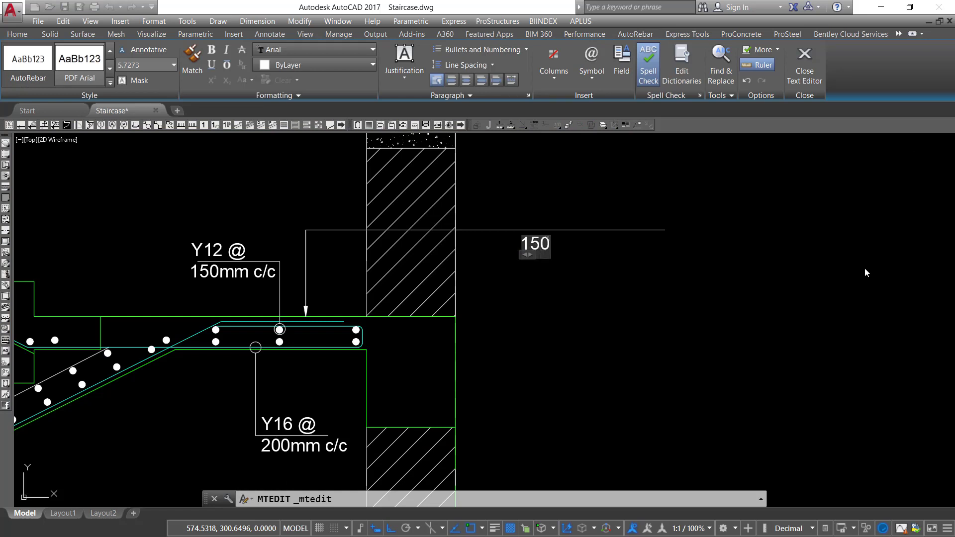
pyautogui.write('mm thick lan')
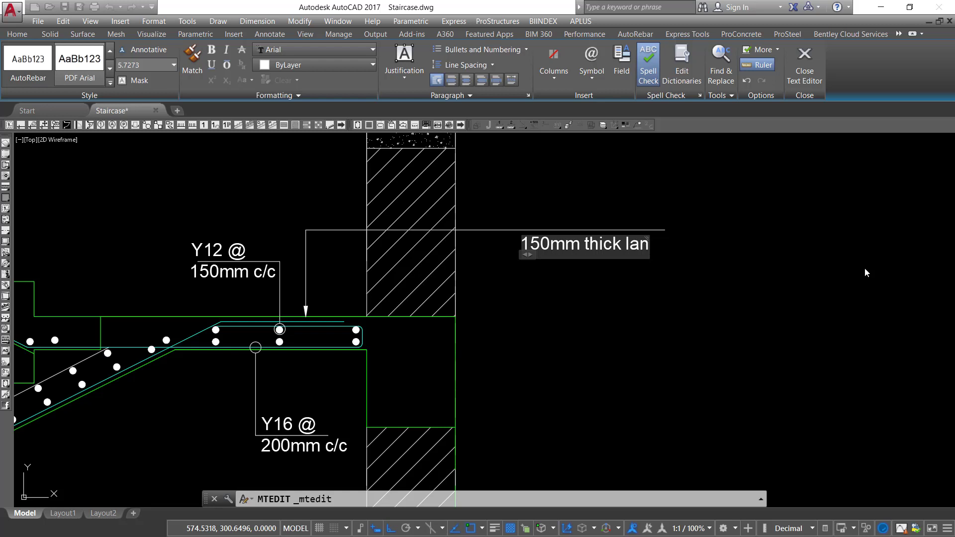
pyautogui.write('ding')
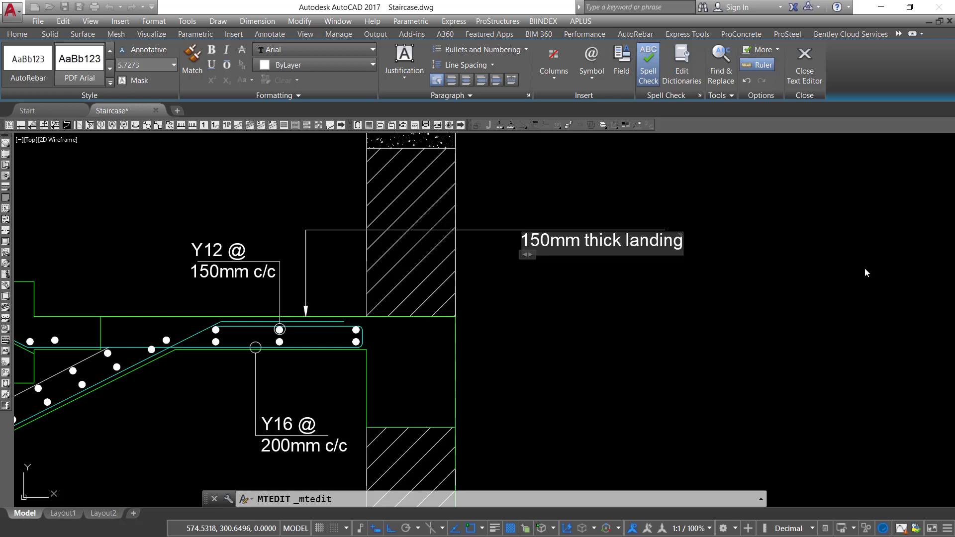
pyautogui.write('slab')
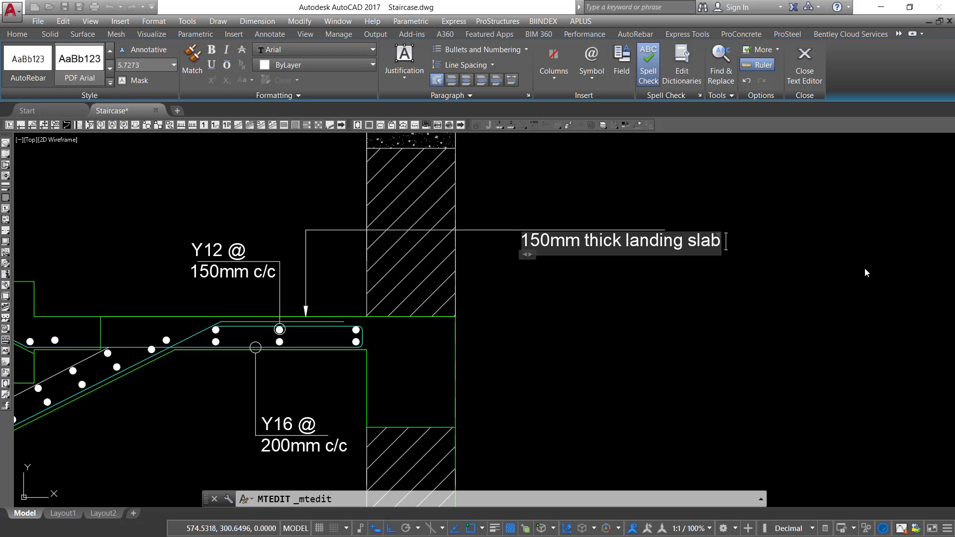
pyautogui.write(' jto e')
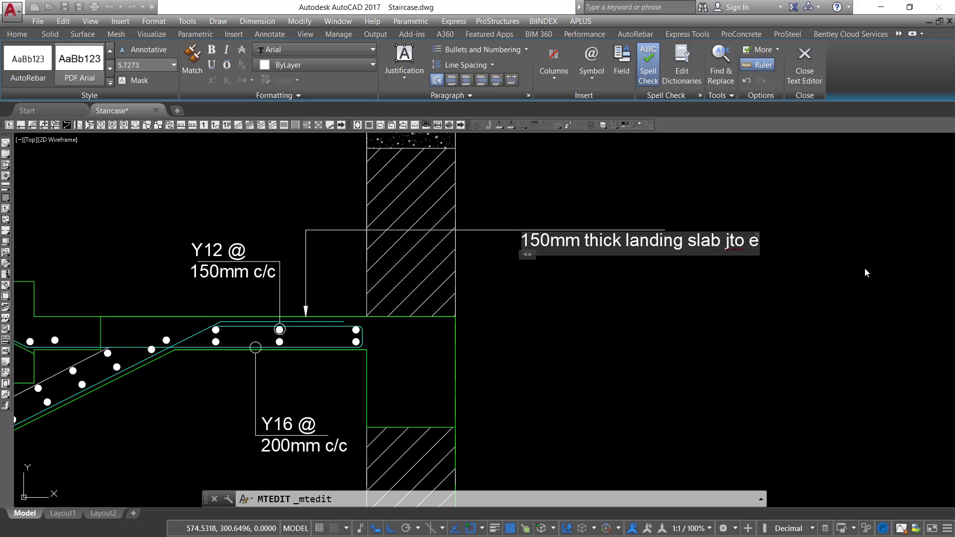
pyautogui.write('ngineer')
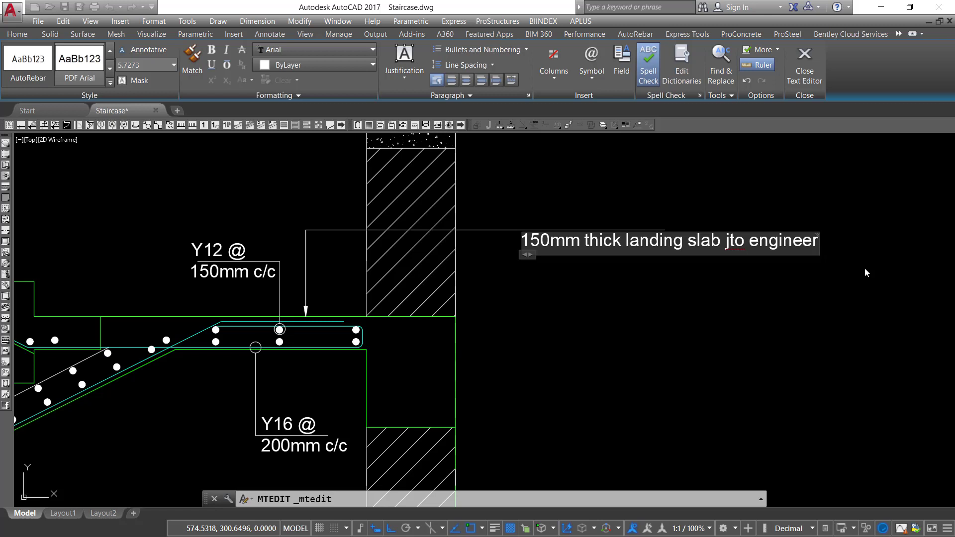
pyautogui.write("s' details")
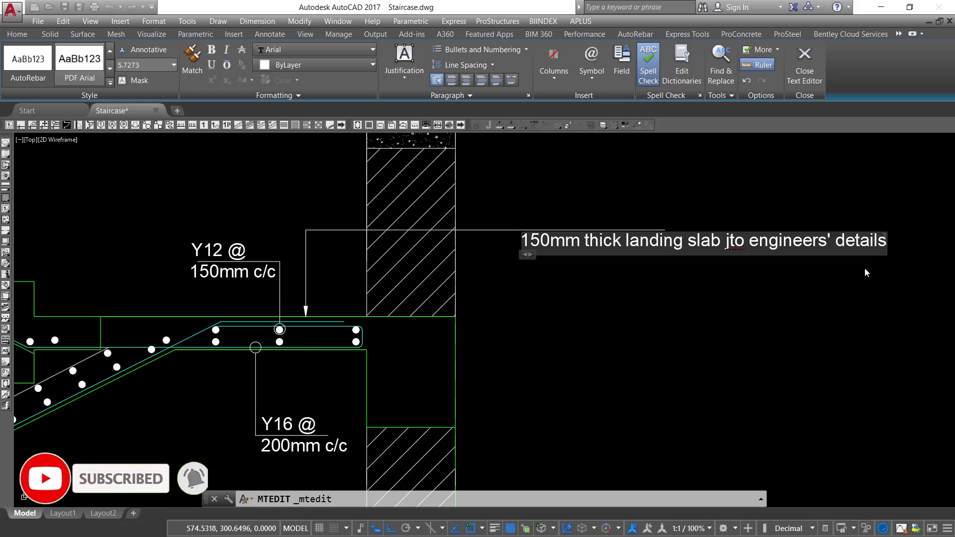
# Remove the stray "j" before "to", break the landing label onto two lines before "slab" and finish editing.
pyautogui.click(729, 243)
pyautogui.press('BackSpace')
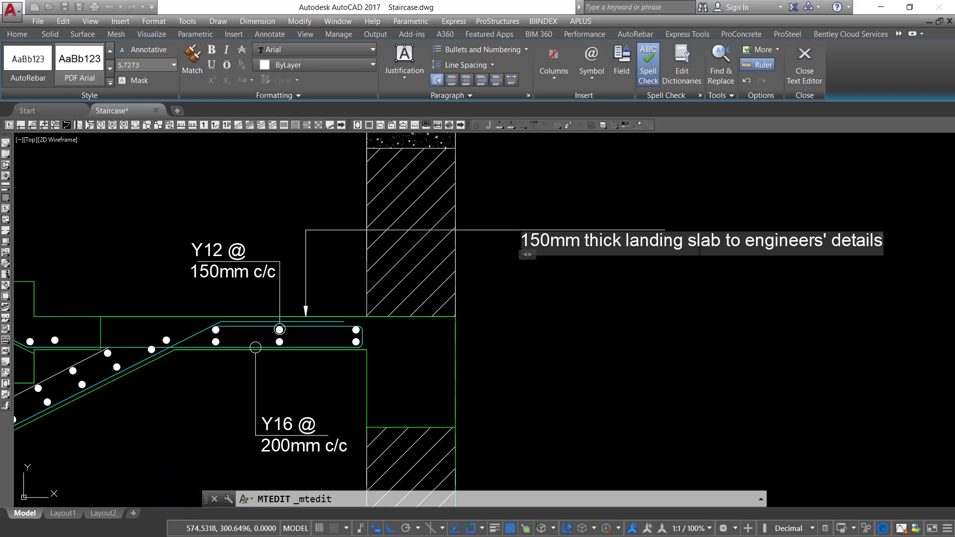
pyautogui.press('Return')
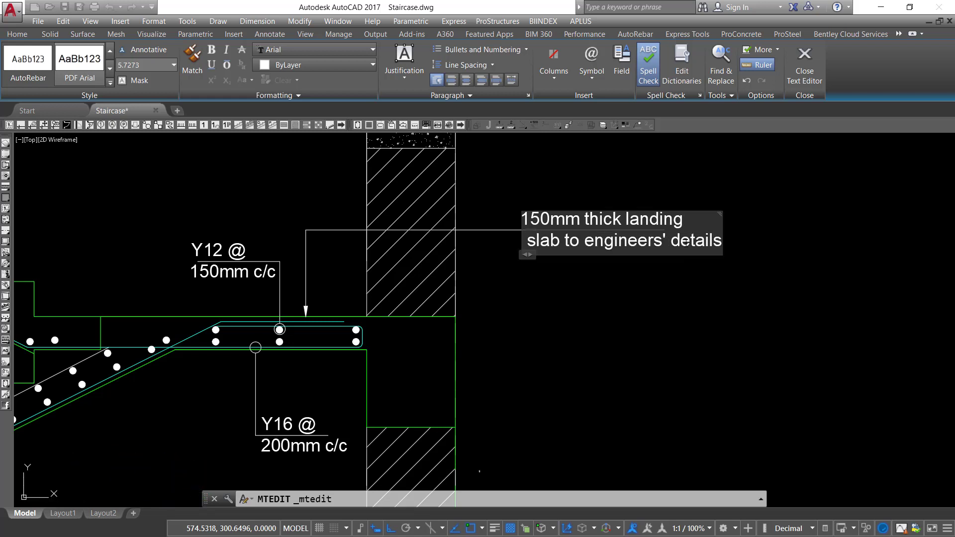
pyautogui.click(710, 333)
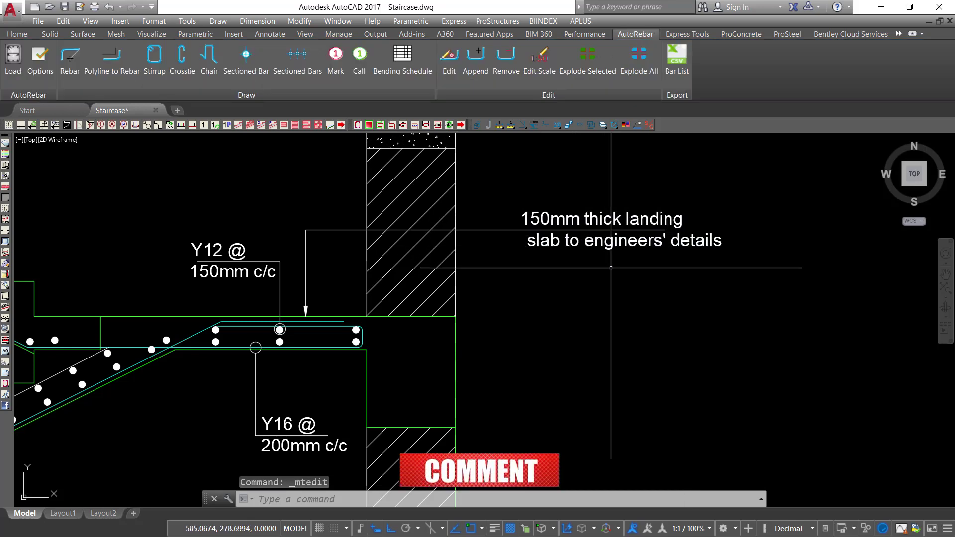
# Copy the 500x400mm RC Beam label and its leader straight down to the beam at the landing's outer end.
pyautogui.scroll(-3, 620, 266)
pyautogui.scroll(3, 631, 222)
pyautogui.click(710, 230)
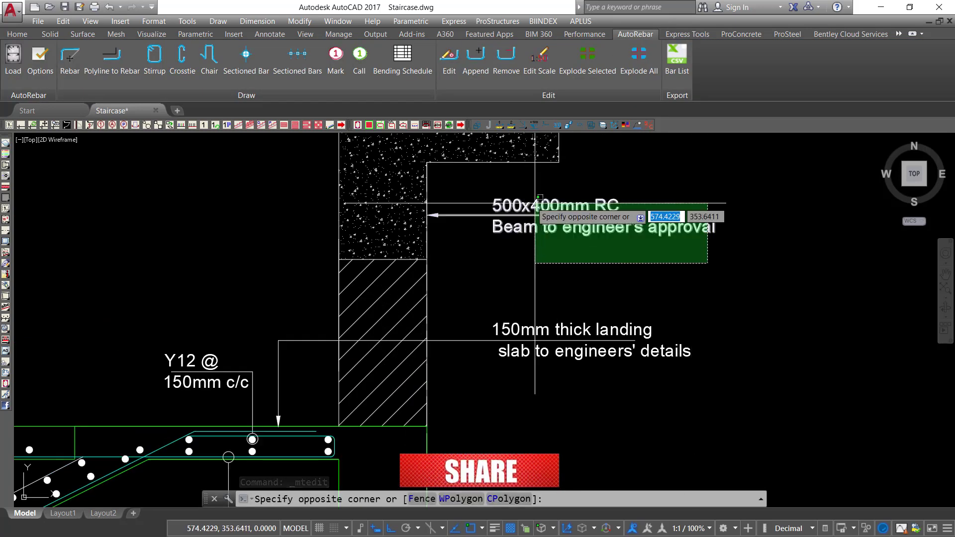
pyautogui.click(507, 203)
pyautogui.rightClick(507, 204)
pyautogui.click(537, 286)
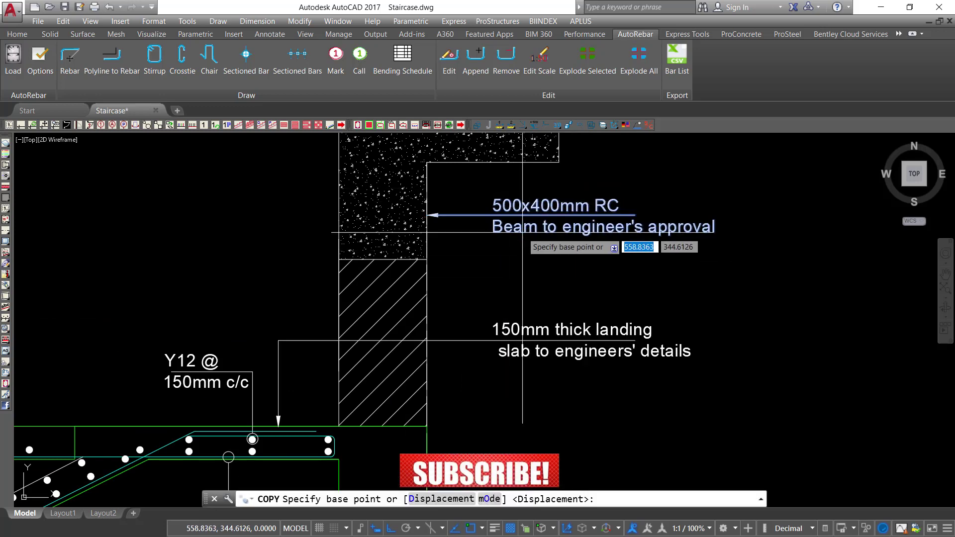
pyautogui.click(478, 229)
pyautogui.scroll(-3, 477, 228)
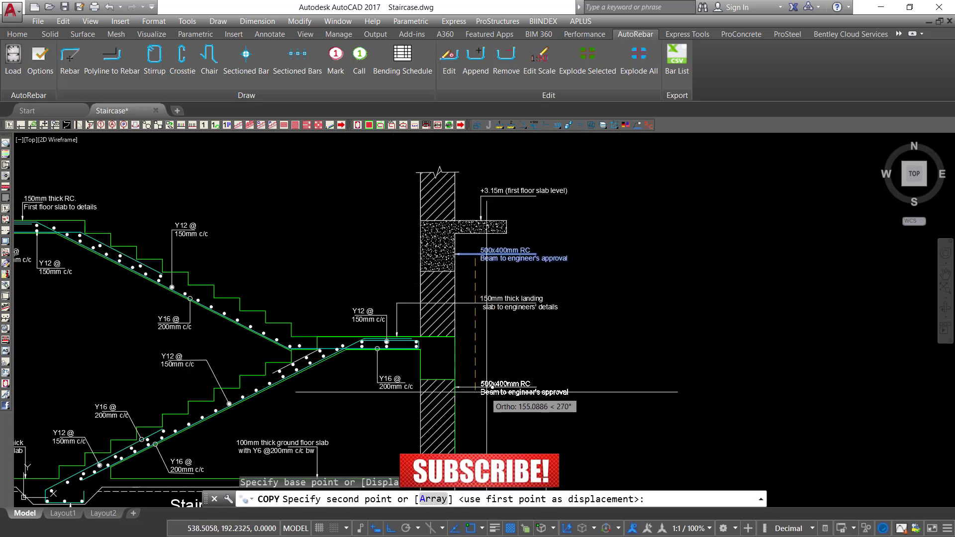
pyautogui.scroll(2, 495, 387)
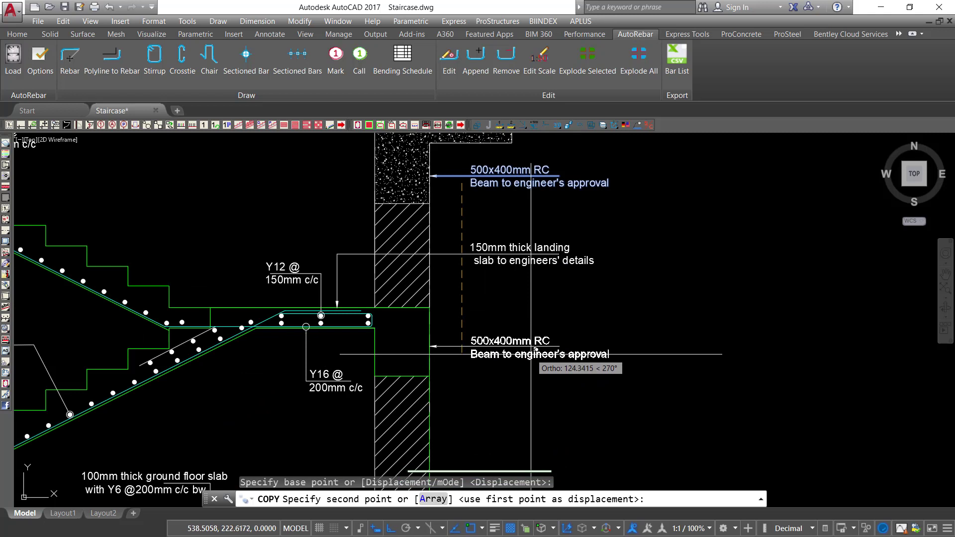
pyautogui.click(531, 354)
pyautogui.rightClick(636, 313)
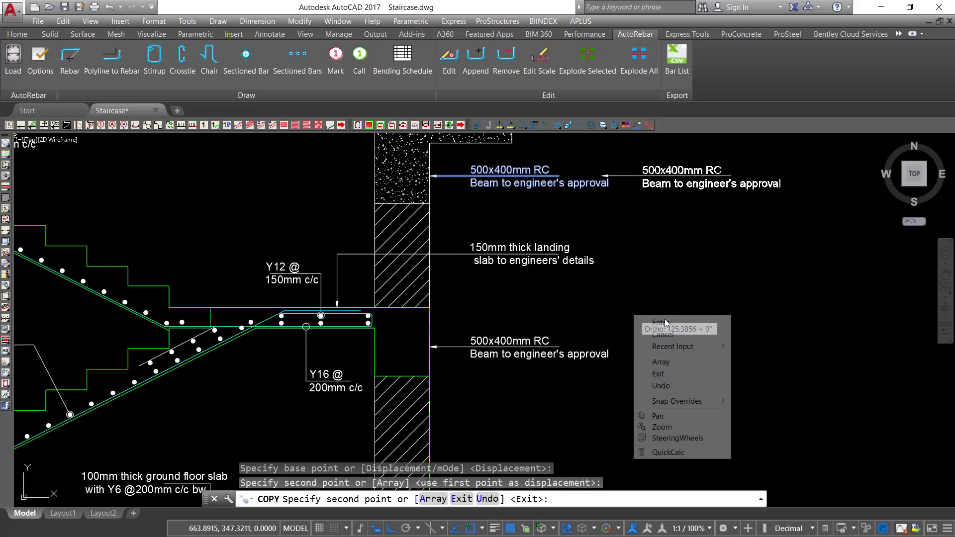
pyautogui.click(668, 323)
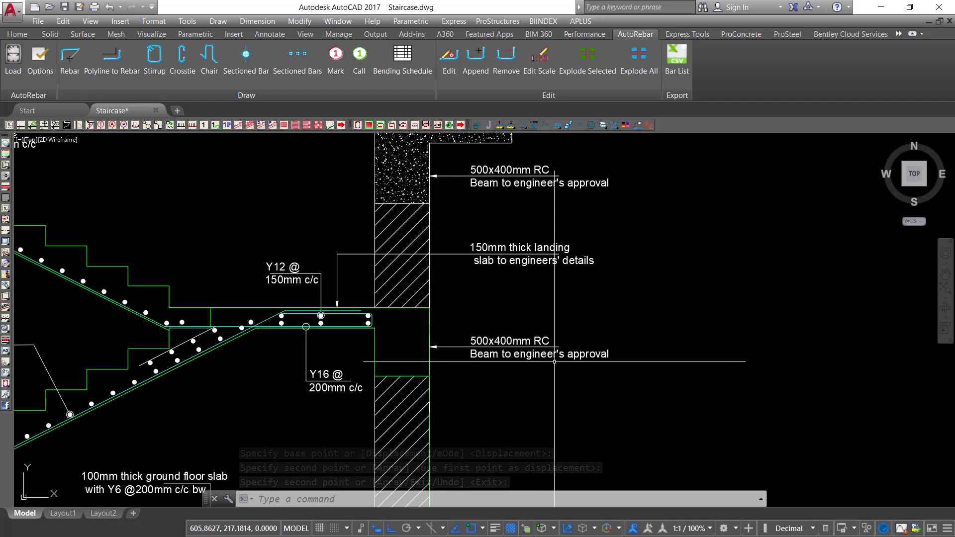
# Add "Stair" after "RC" in the copied beam label at the landing so it reads "500x400mm RC Stair Beam to engineer's approval".
pyautogui.scroll(3, 523, 362)
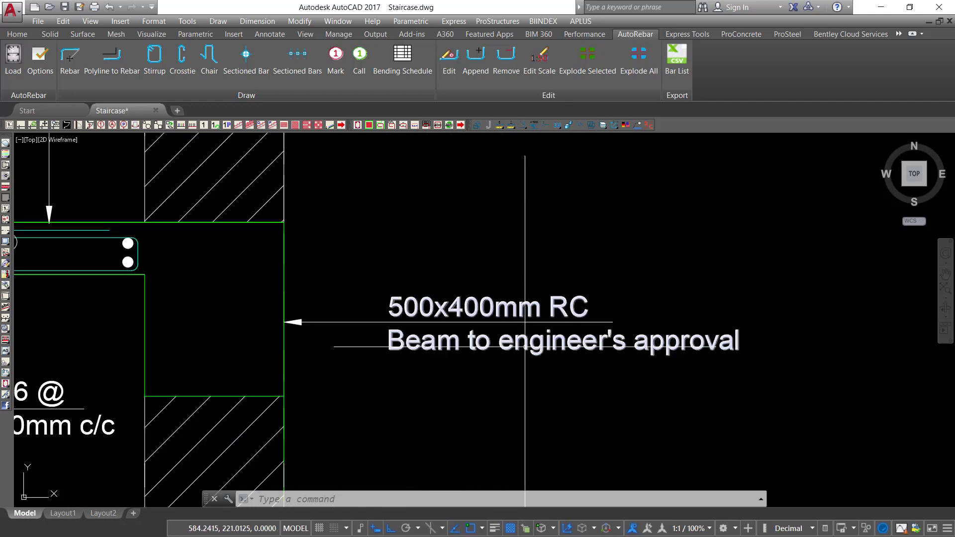
pyautogui.doubleClick(526, 347)
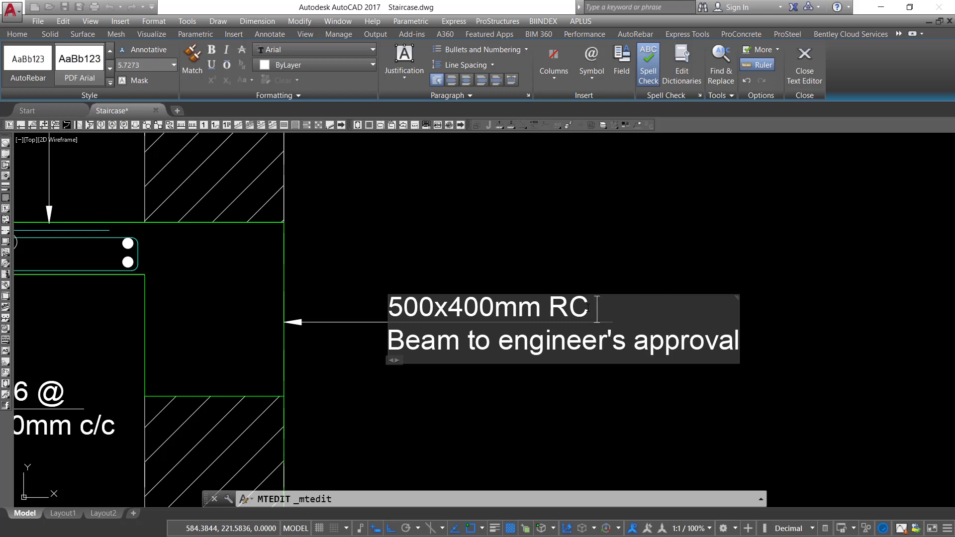
pyautogui.write('Sta')
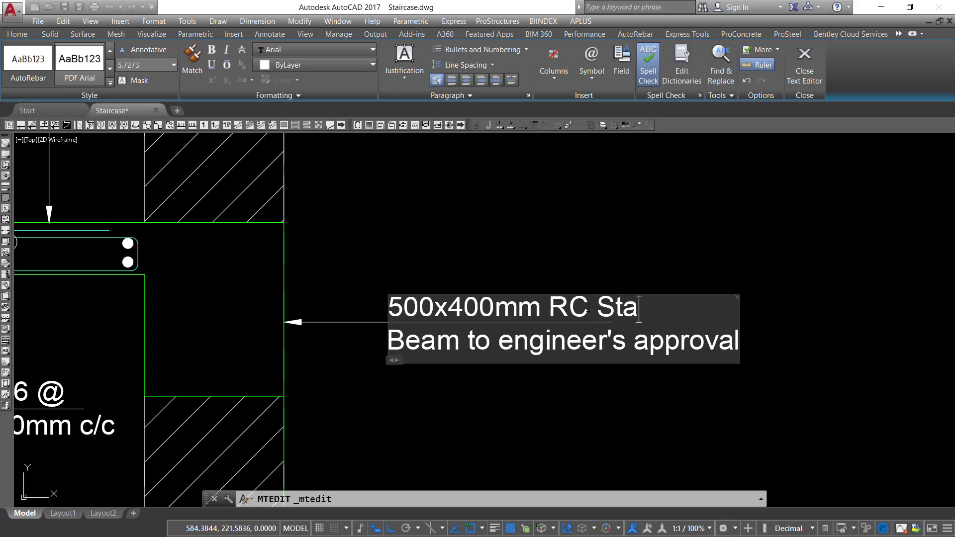
pyautogui.write('ir')
pyautogui.click(566, 258)
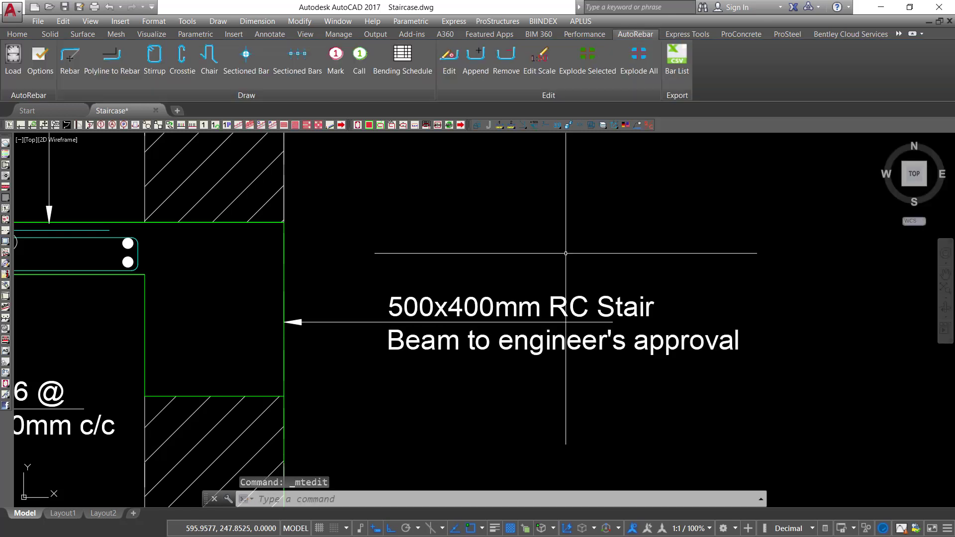
# Copy the 500x400mm RC Stair Beam label and its leader straight down to the hatched wall below the landing beam.
pyautogui.scroll(-2, 566, 253)
pyautogui.click(669, 213)
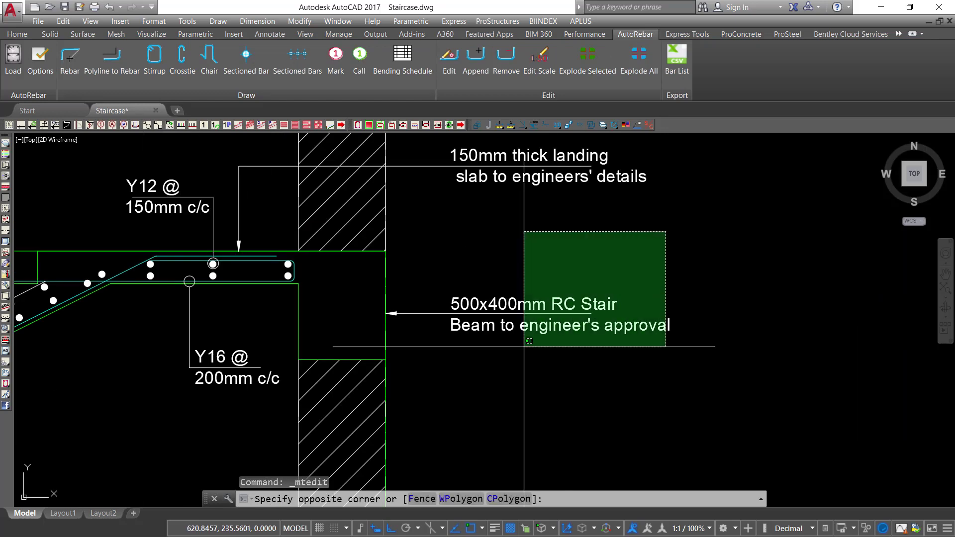
pyautogui.click(492, 345)
pyautogui.rightClick(465, 349)
pyautogui.click(507, 201)
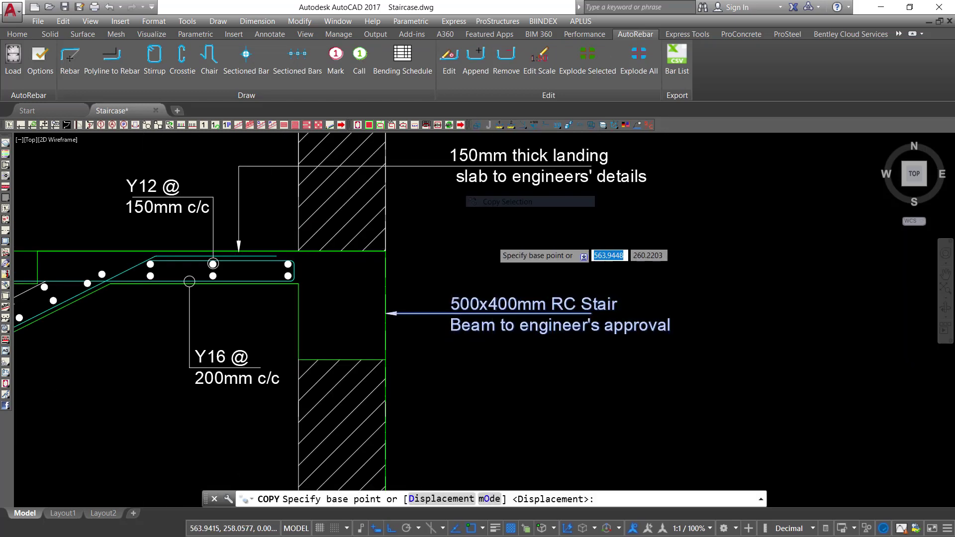
pyautogui.scroll(-3, 484, 299)
pyautogui.scroll(2, 560, 237)
pyautogui.click(560, 237)
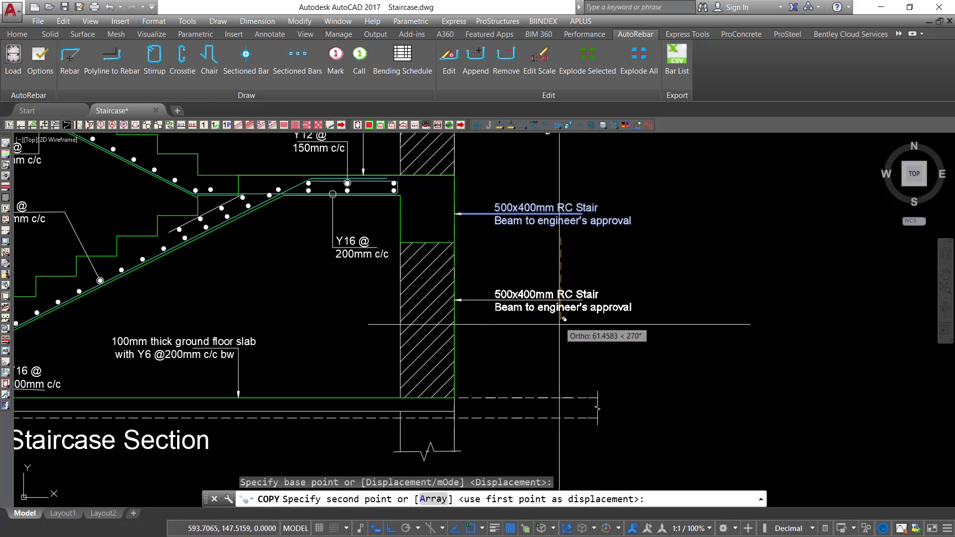
pyautogui.click(561, 350)
pyautogui.rightClick(608, 287)
pyautogui.click(607, 286)
# Replace the copied label's text at the hatched wall with wording that starts "400mm thick concrete b".
pyautogui.scroll(4, 539, 343)
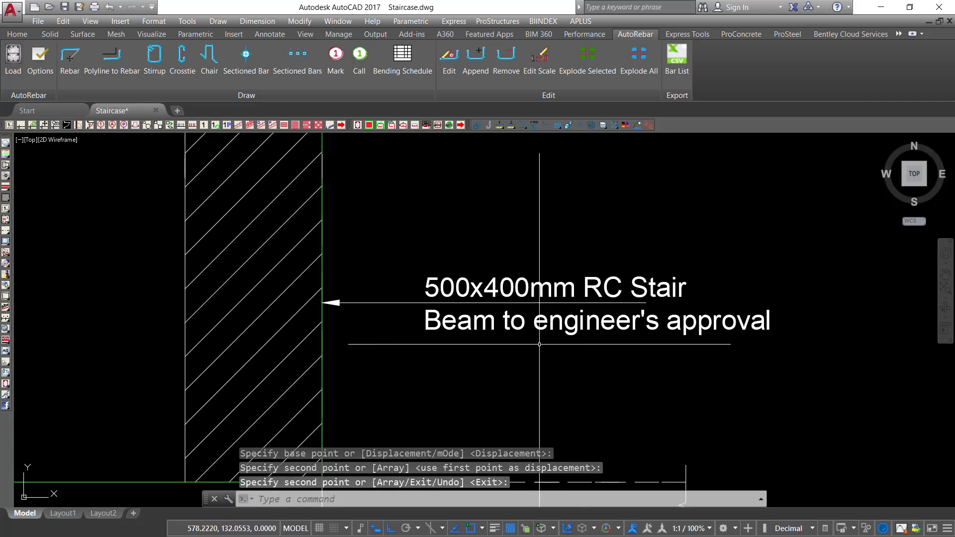
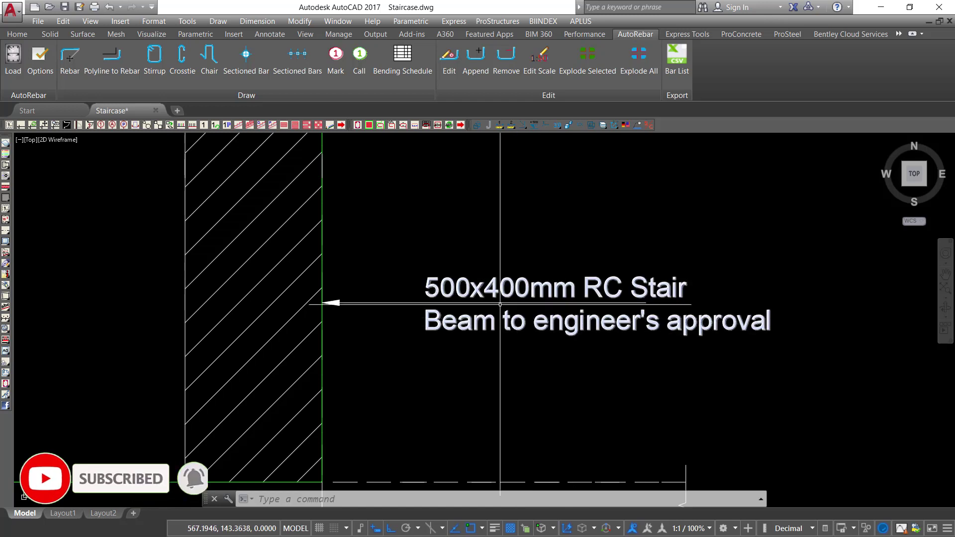
pyautogui.click(492, 320)
pyautogui.doubleClick(492, 321)
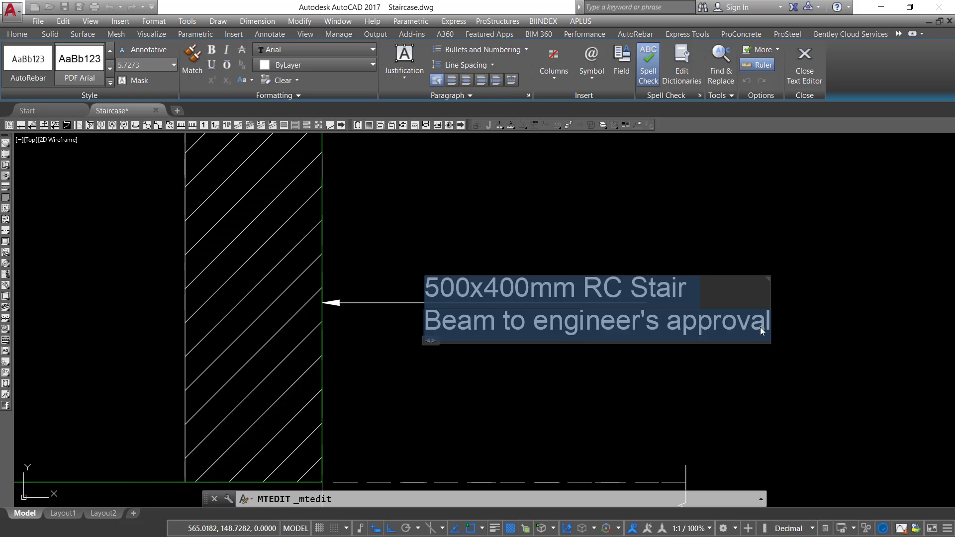
pyautogui.write('400mm')
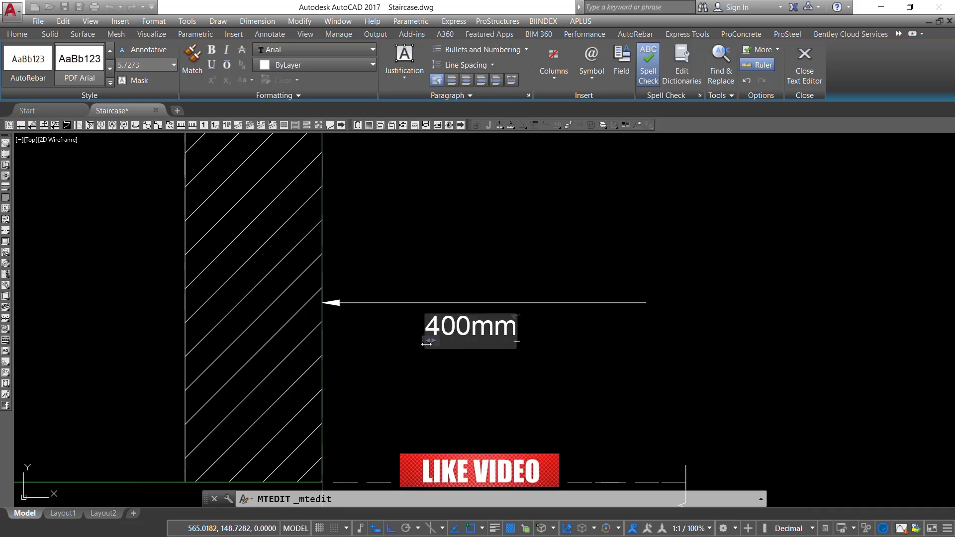
pyautogui.write(' thic')
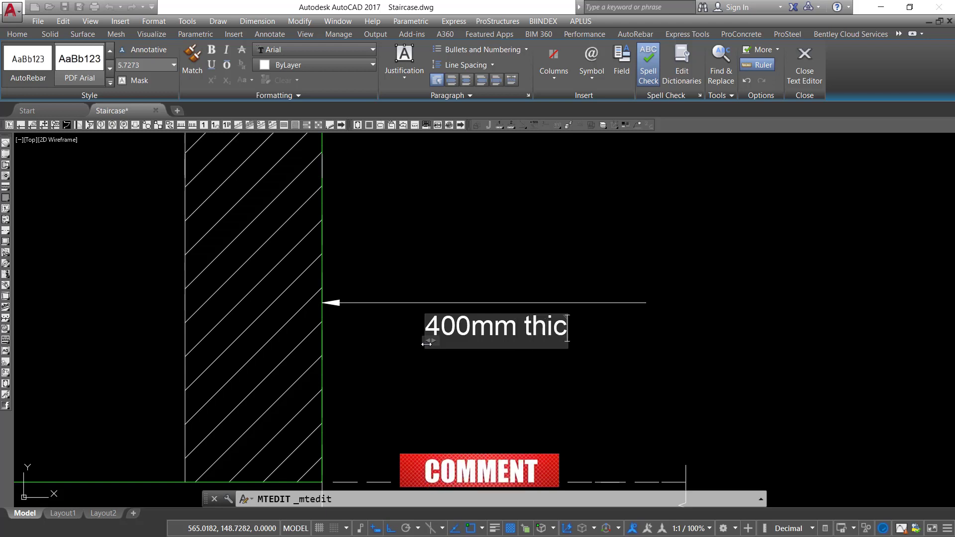
pyautogui.write('k')
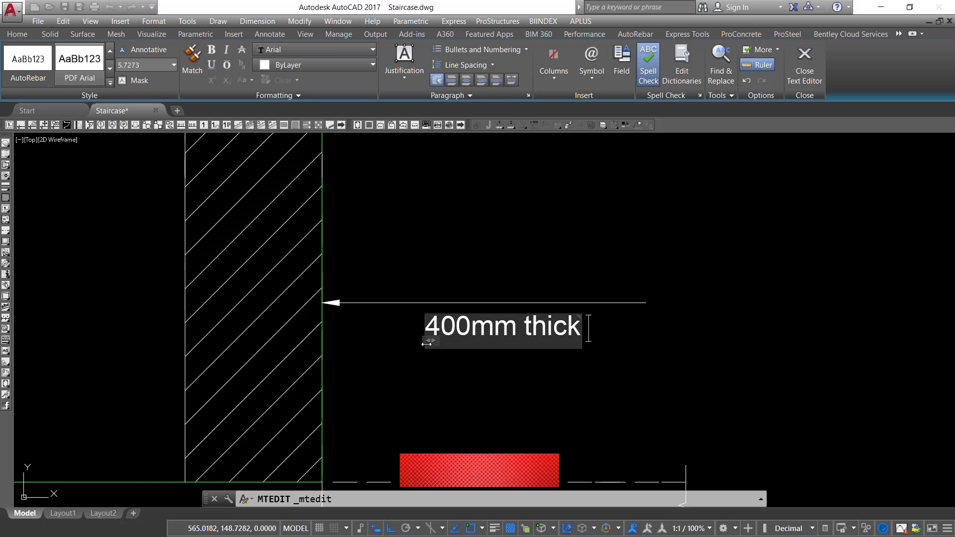
pyautogui.write(' concre')
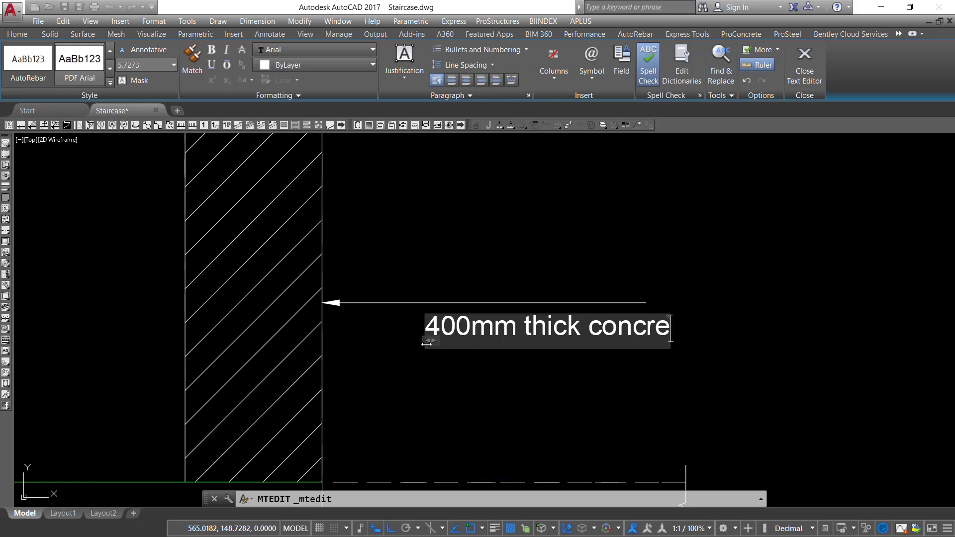
pyautogui.write('te b')
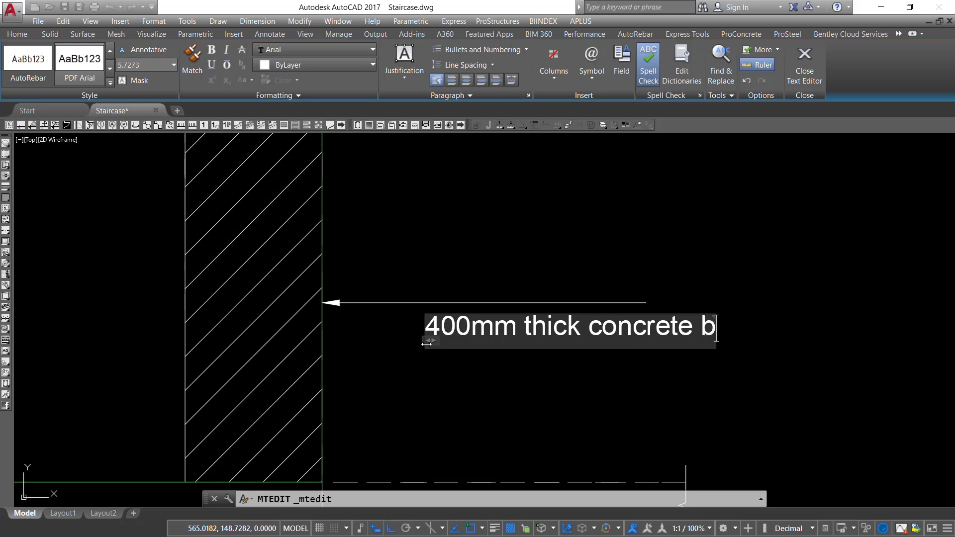
# Complete the wall leader's label as "400mm thick concrete block walling", breaking it onto a second line after "thick".
pyautogui.write('lock w')
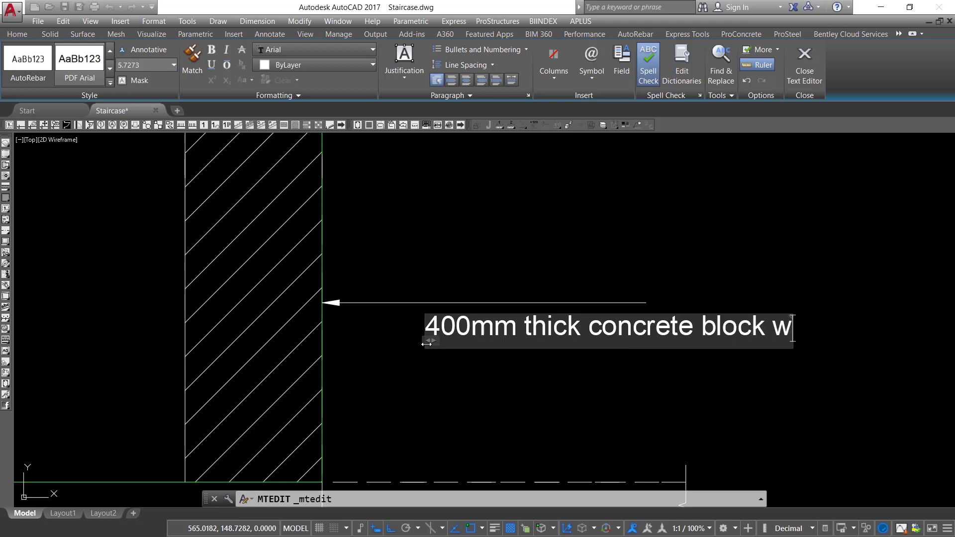
pyautogui.write('alling')
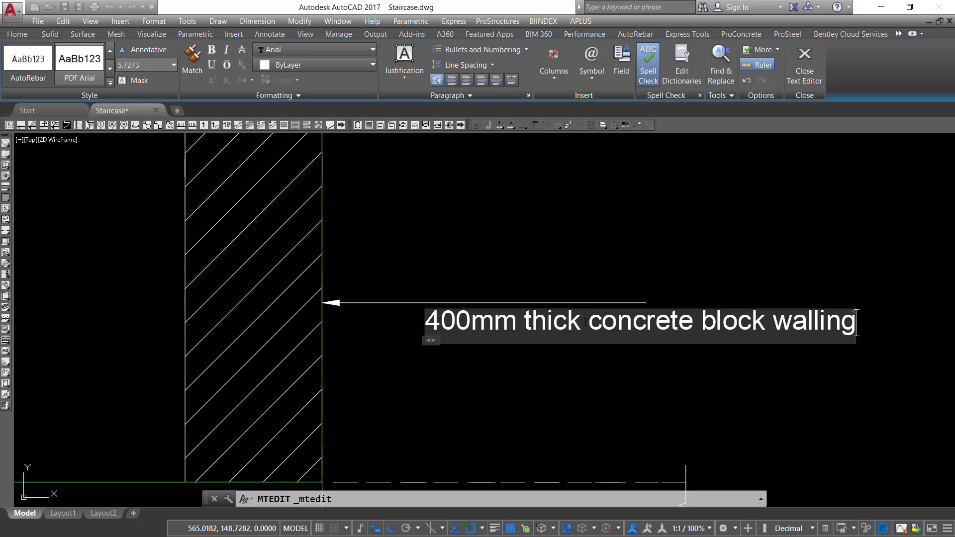
pyautogui.press('Return')
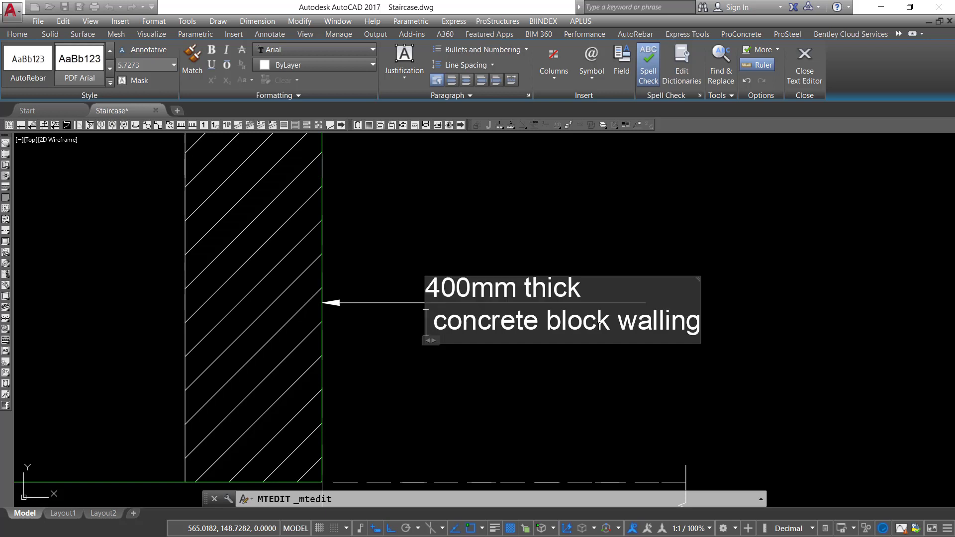
pyautogui.click(764, 289)
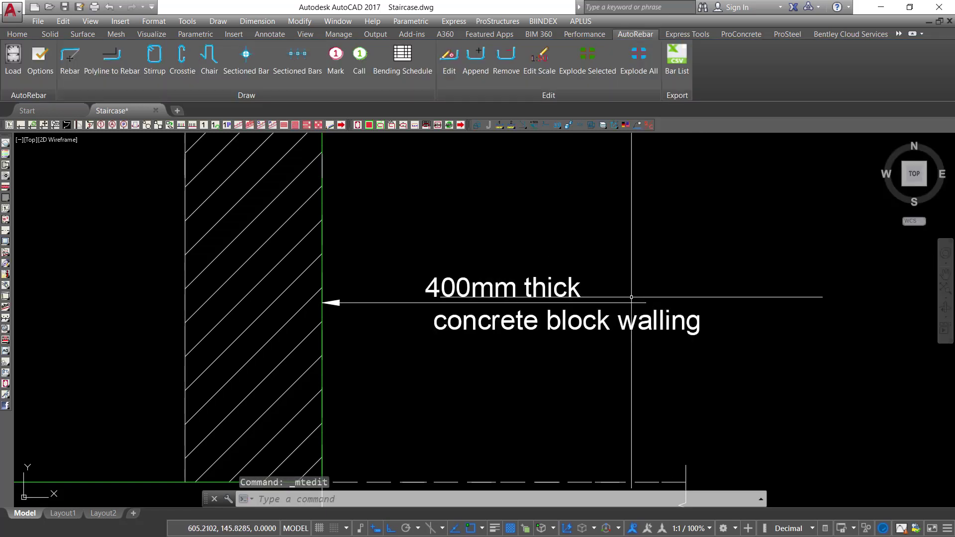
# Draw a text-free quick leader down onto the upper dashed slab line beside the wall, with a horizontal tail about 86 units long.
pyautogui.scroll(-4, 631, 296)
pyautogui.scroll(3, 561, 383)
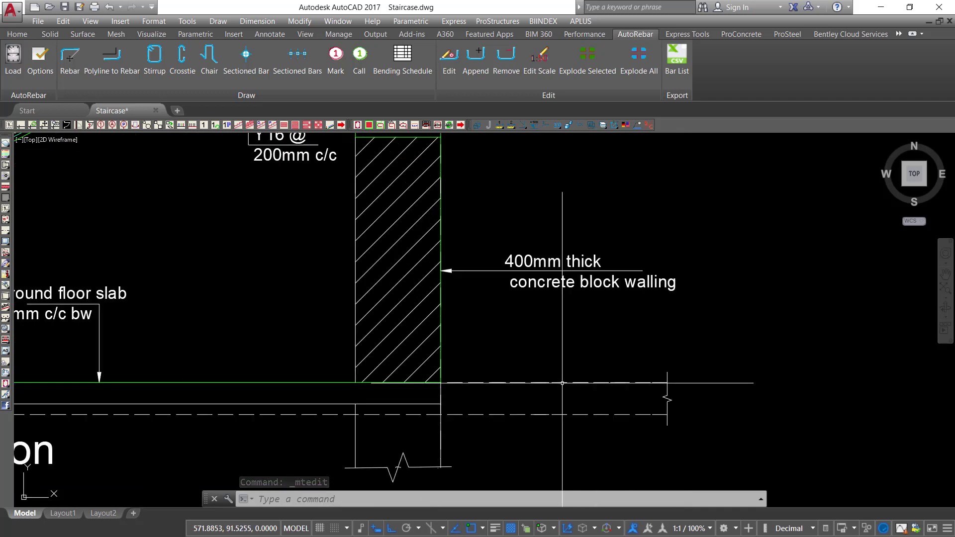
pyautogui.write('le')
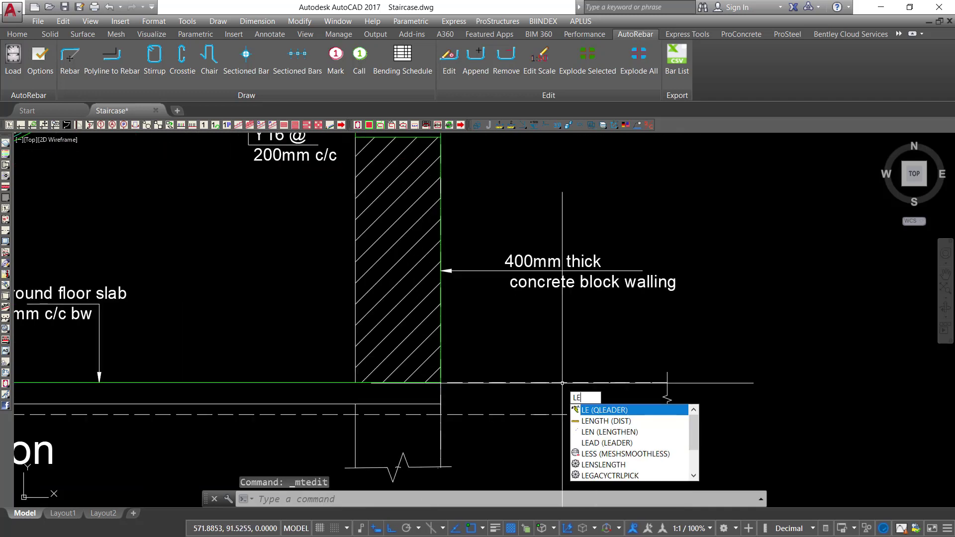
pyautogui.press('Return')
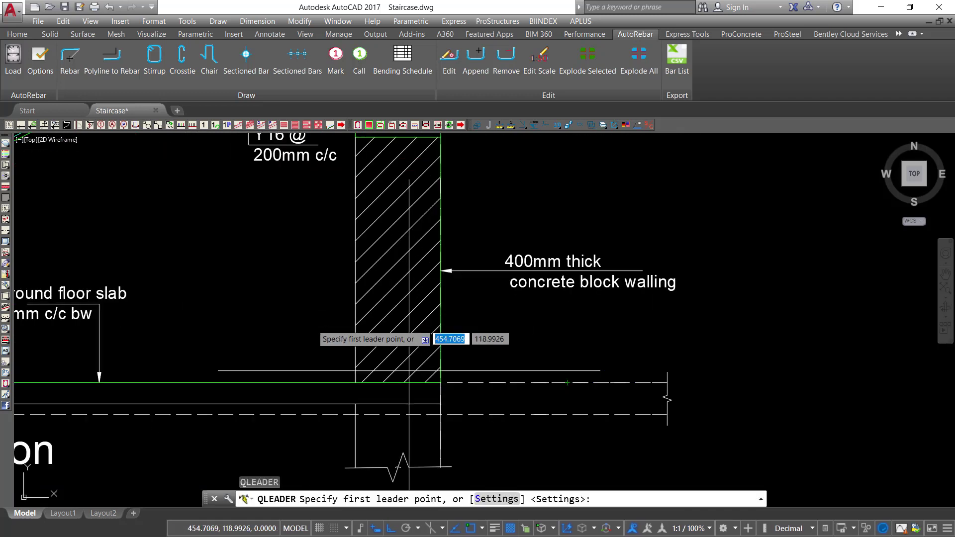
pyautogui.scroll(2, 528, 382)
pyautogui.click(525, 381)
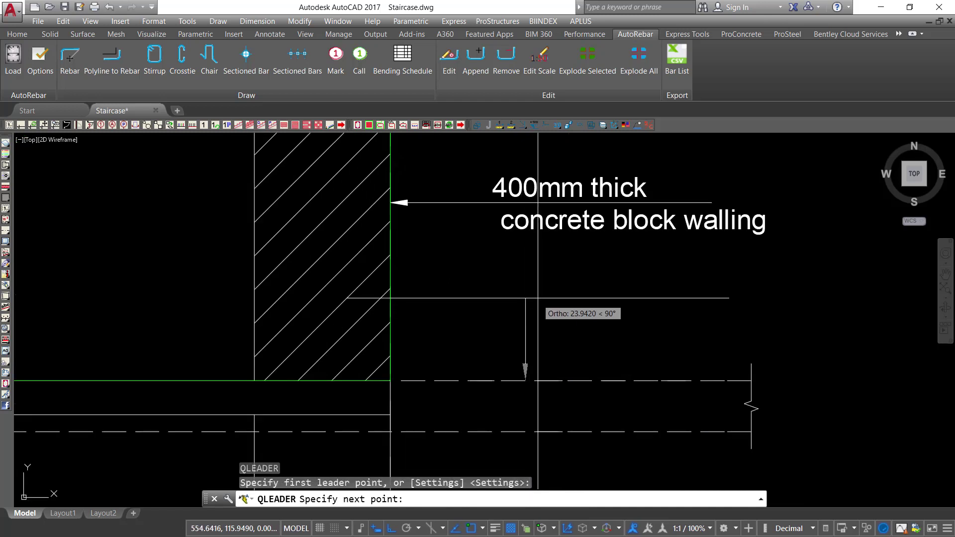
pyautogui.scroll(-2, 484, 313)
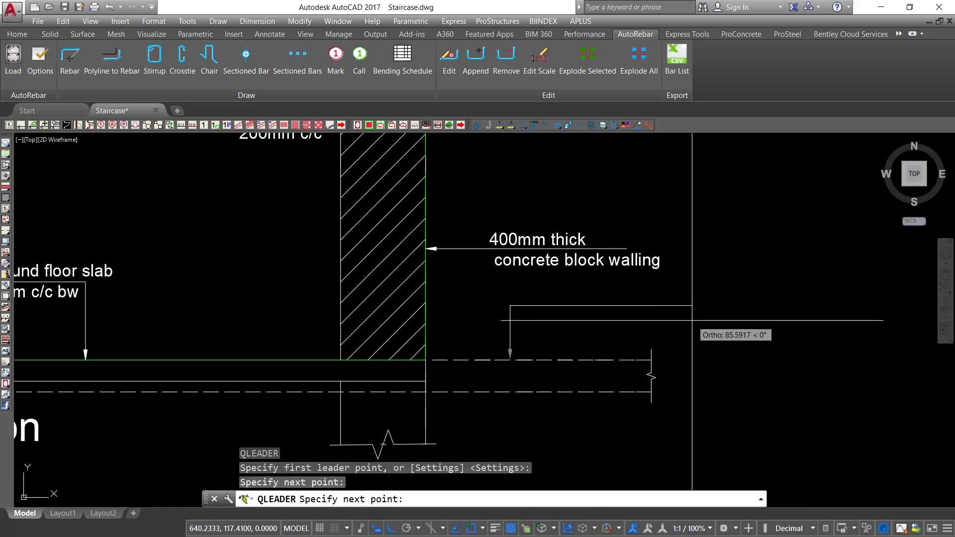
pyautogui.click(691, 320)
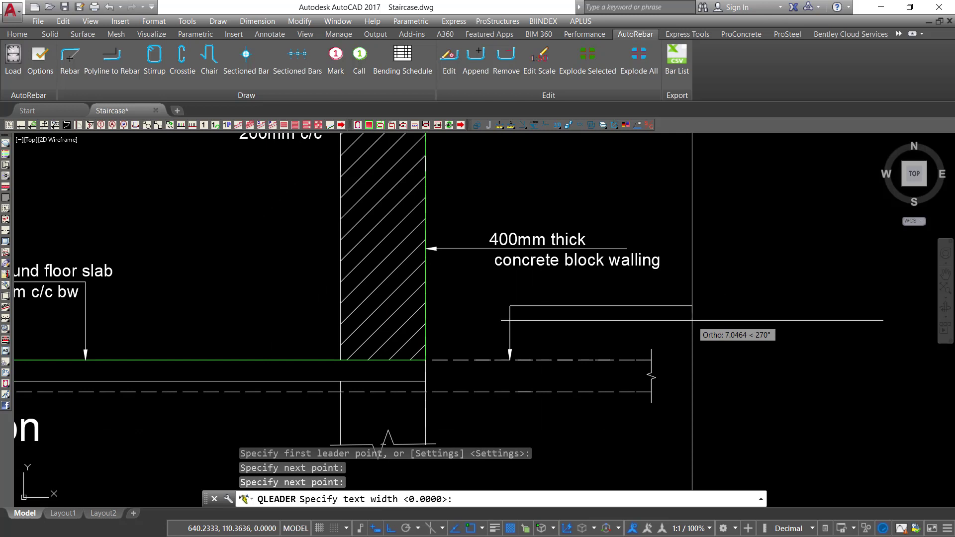
pyautogui.press('Escape')
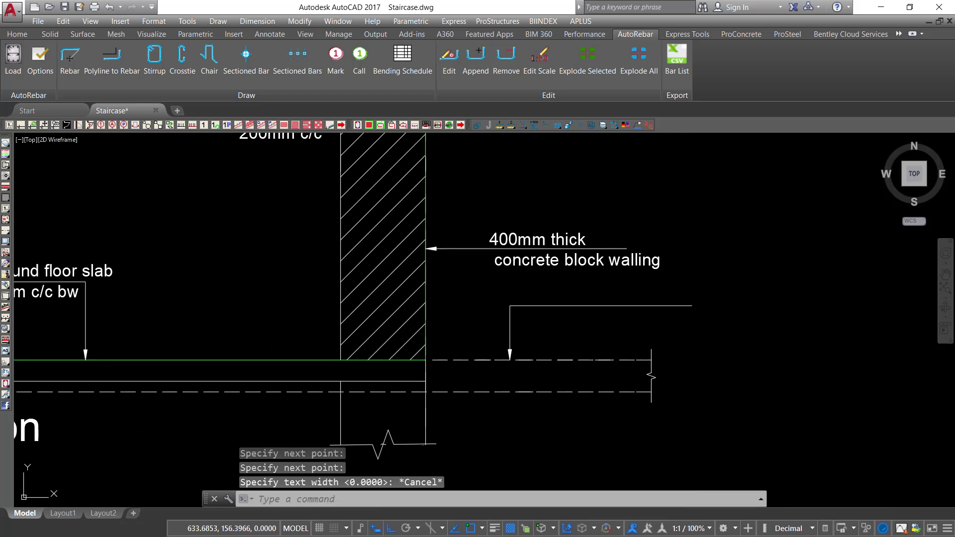
# Copy the "400mm thick concrete block walling" label onto the tail of the slab leader below it, with ortho off.
pyautogui.click(662, 254)
pyautogui.click(653, 266)
pyautogui.rightClick(676, 230)
pyautogui.click(718, 343)
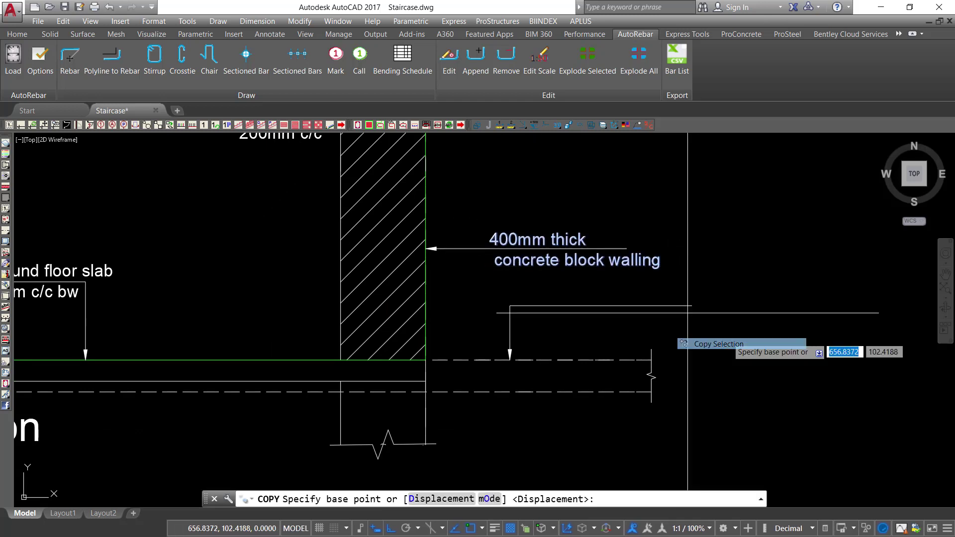
pyautogui.click(530, 282)
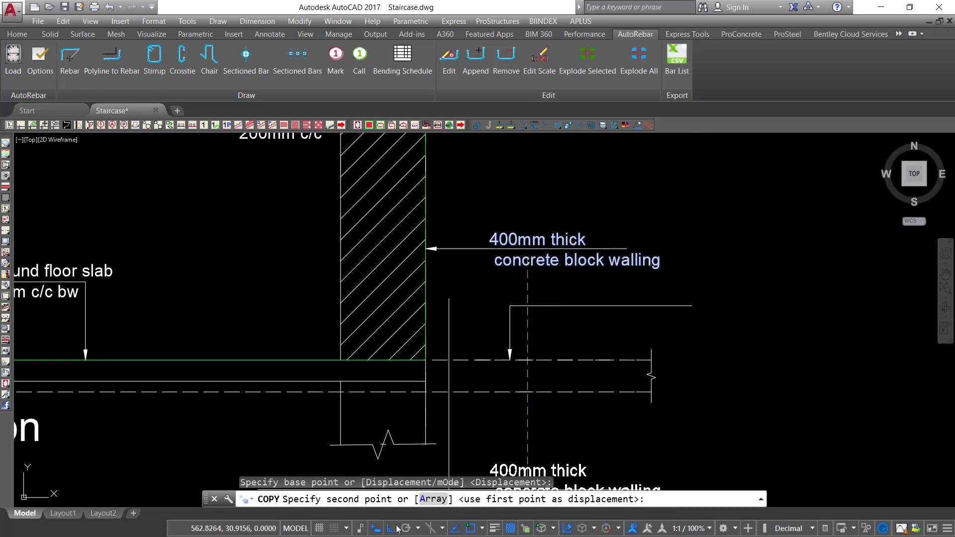
pyautogui.scroll(2, 612, 323)
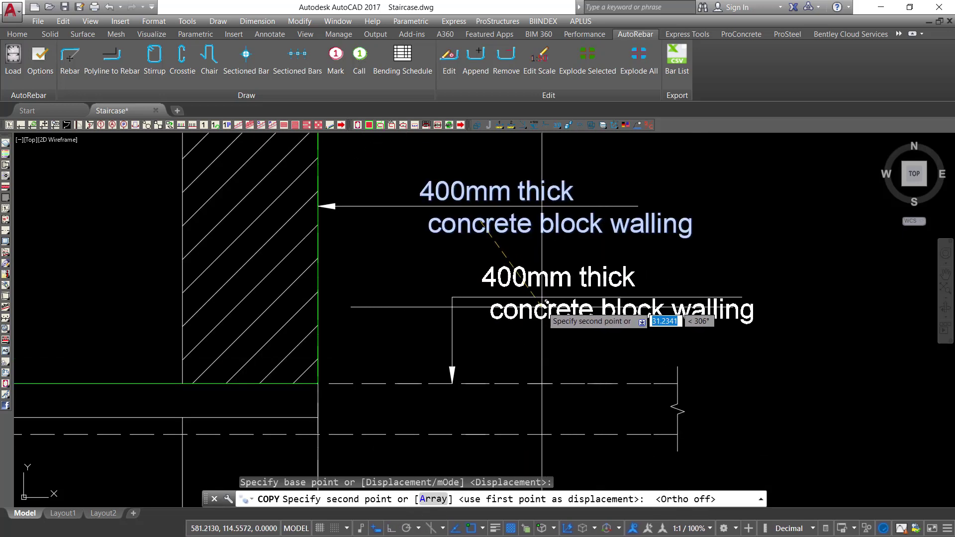
pyautogui.click(536, 307)
pyautogui.rightClick(631, 294)
pyautogui.click(666, 300)
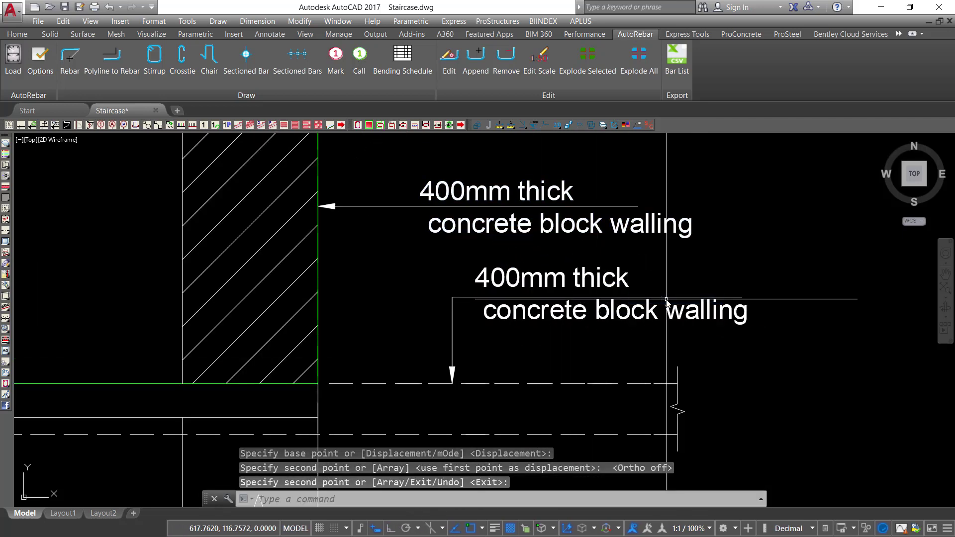
# Replace the copied label's text with "+0.15mm ground flour slab".
pyautogui.doubleClick(596, 274)
pyautogui.hotkey('ctrl', 'a')
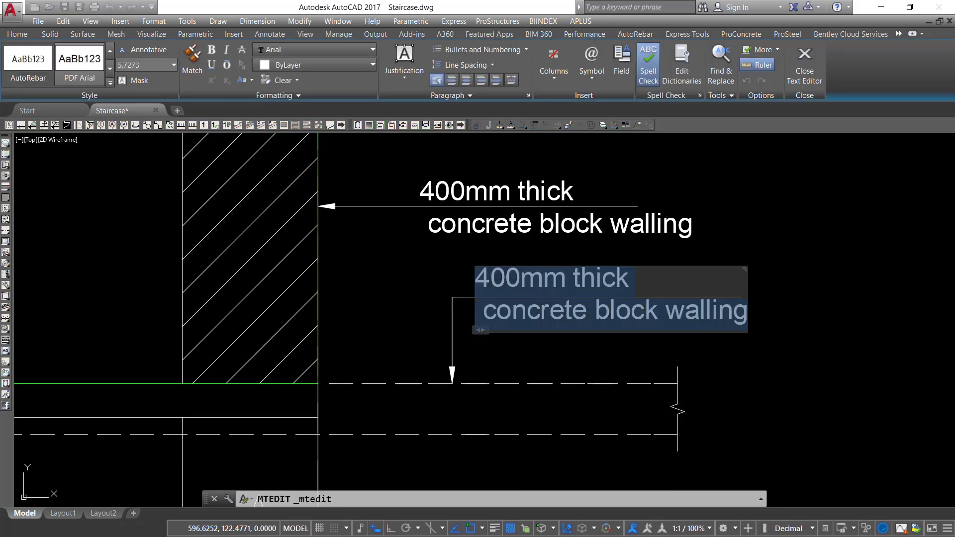
pyautogui.write('+0')
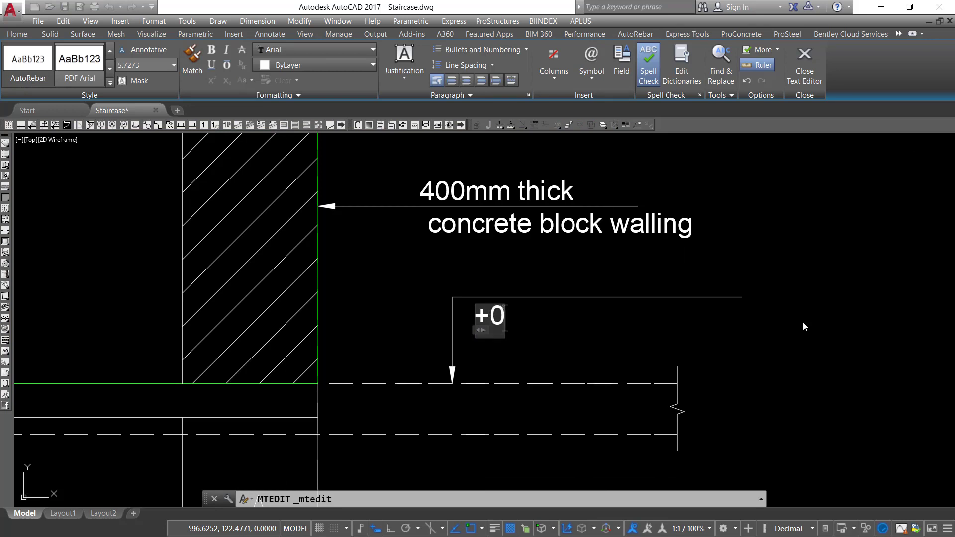
pyautogui.write('.15')
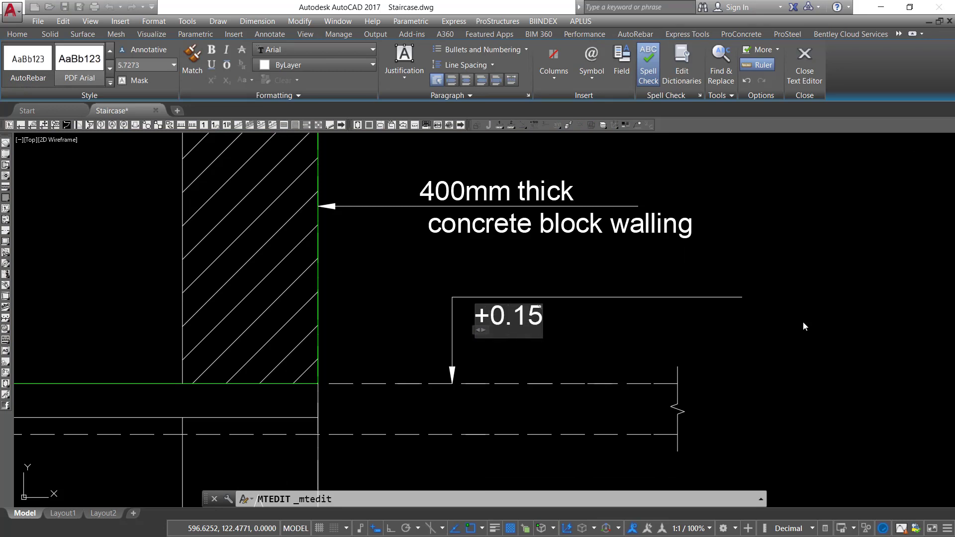
pyautogui.write('mm')
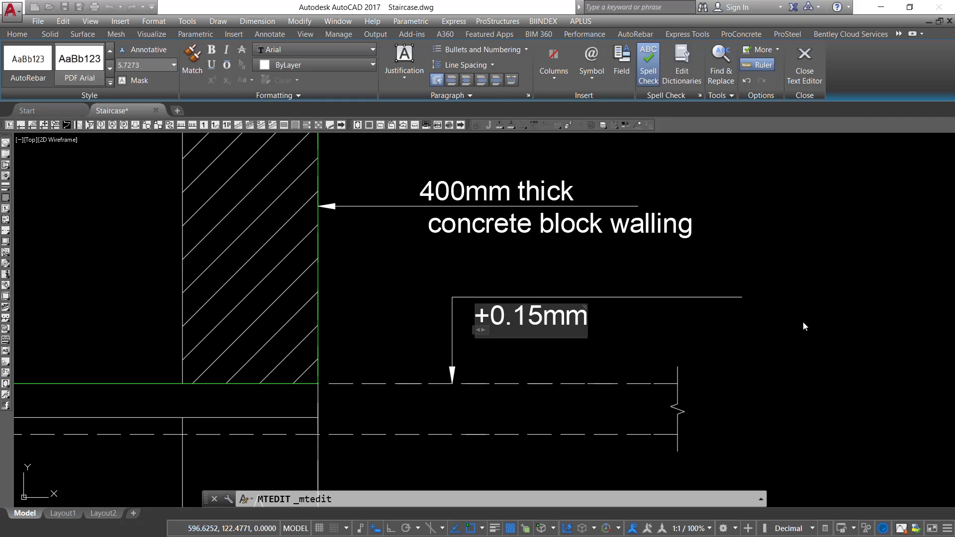
pyautogui.write(' gro')
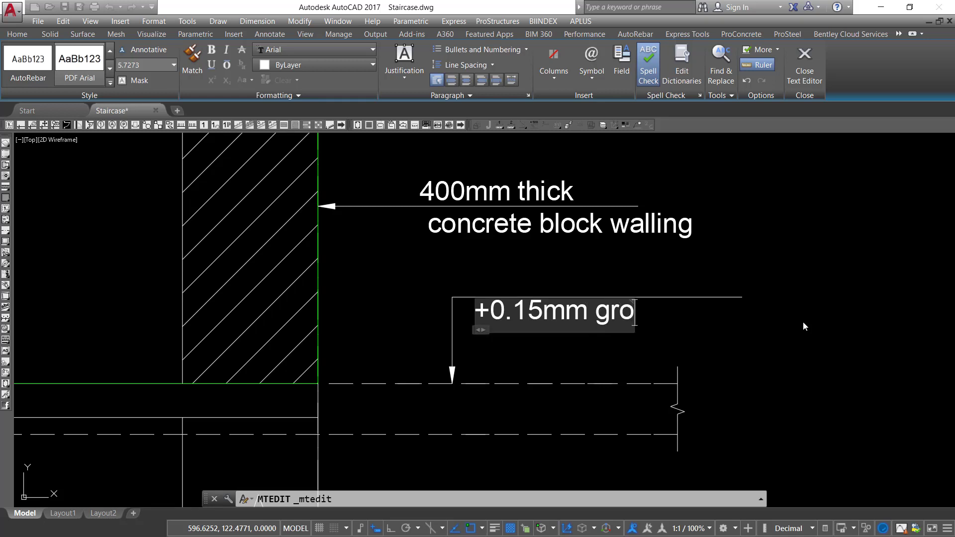
pyautogui.write('und flour')
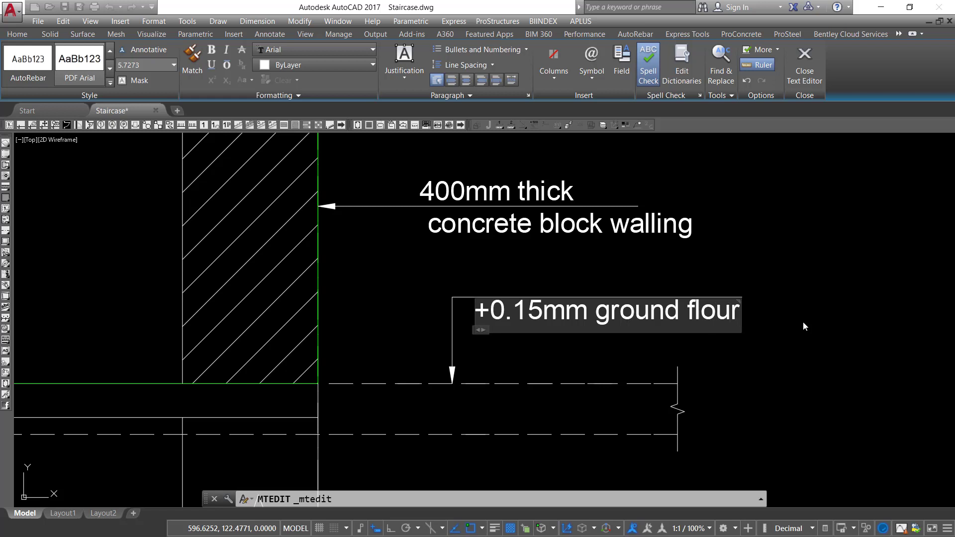
pyautogui.write('s')
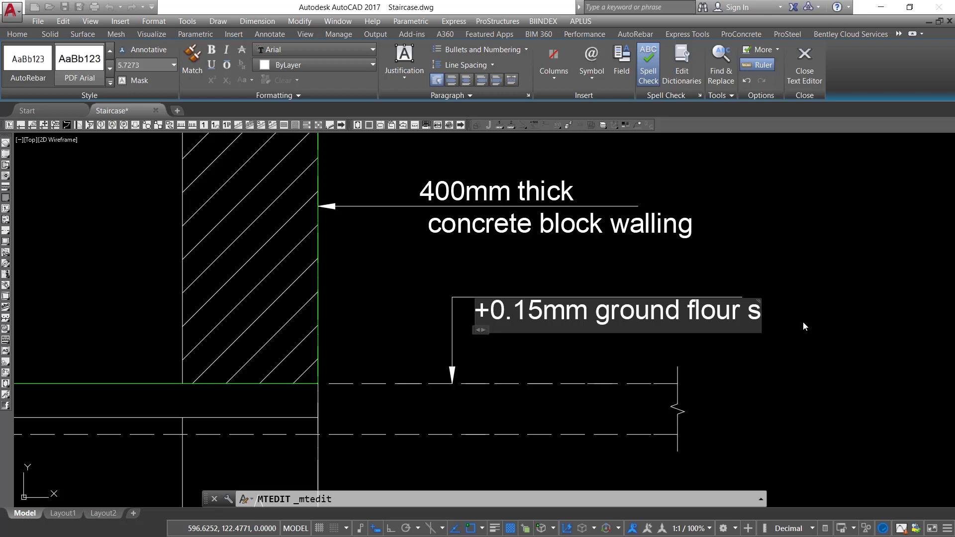
pyautogui.write('lab')
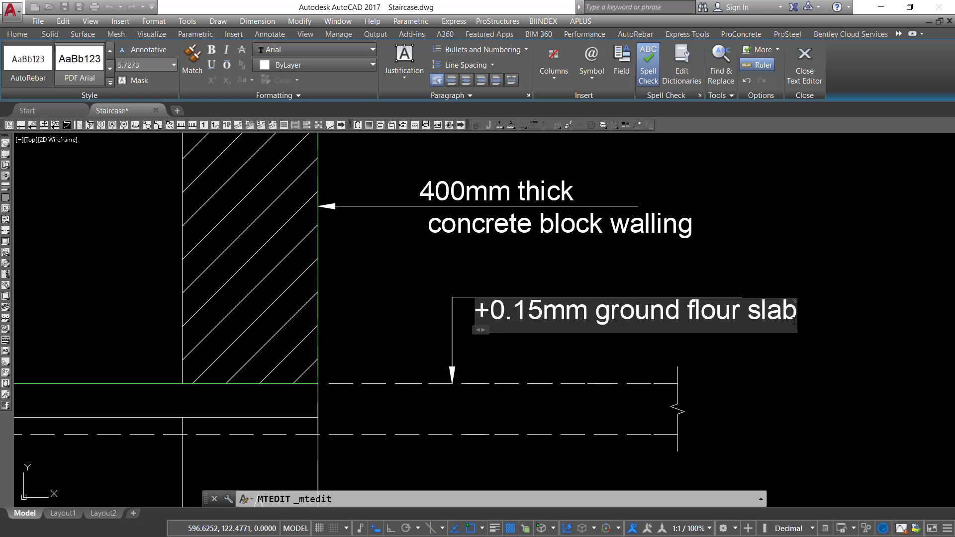
pyautogui.click(868, 310)
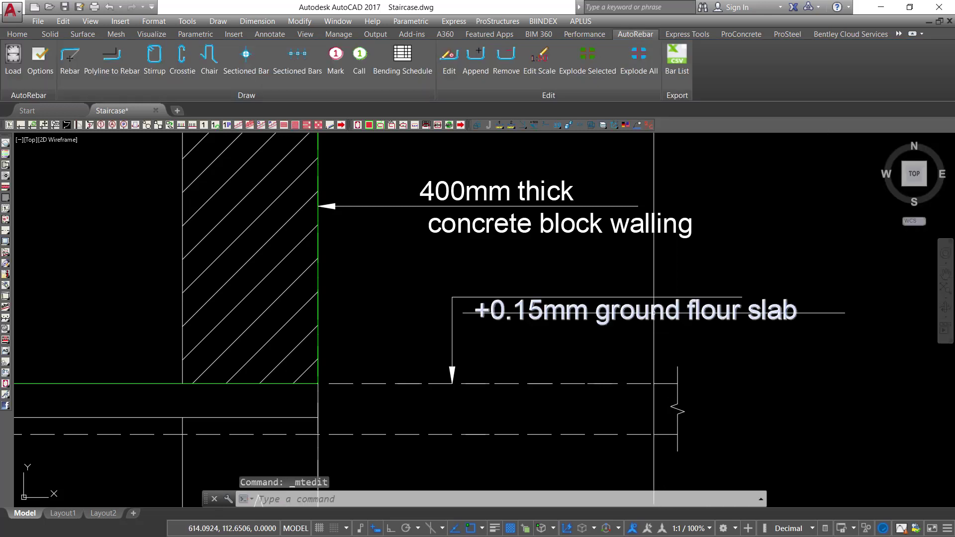
# Copy the "+0.15mm ground flour slab" label to just above the leader's horizontal tail.
pyautogui.click(705, 311)
pyautogui.click(705, 310)
pyautogui.rightClick(740, 309)
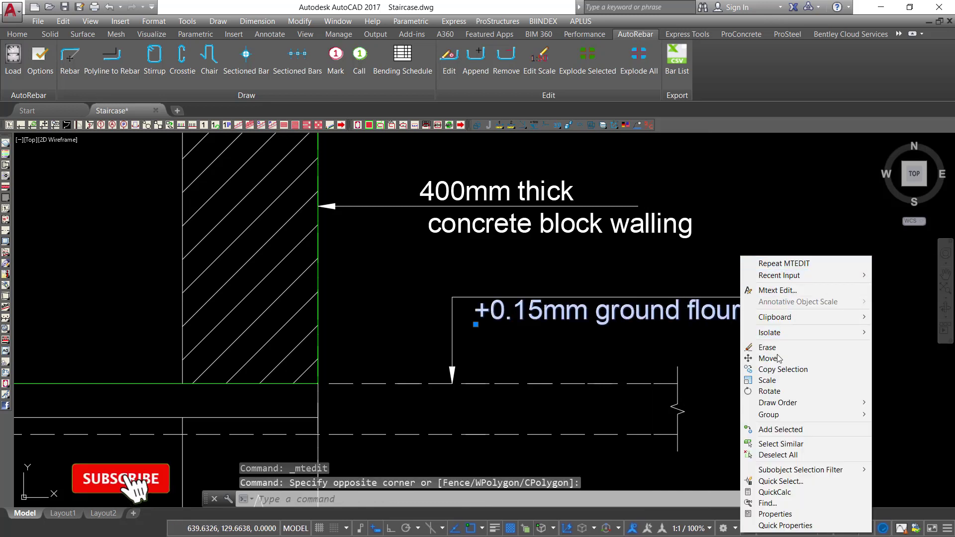
pyautogui.click(820, 368)
pyautogui.click(802, 359)
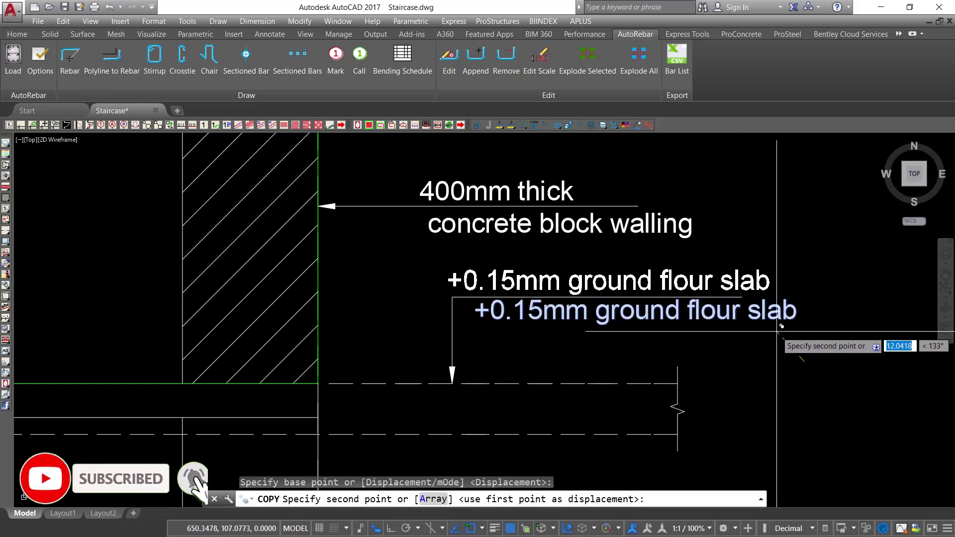
pyautogui.rightClick(787, 337)
pyautogui.click(813, 344)
# Erase the original "+0.15mm ground flour slab" label below the leader's horizontal tail.
pyautogui.click(808, 334)
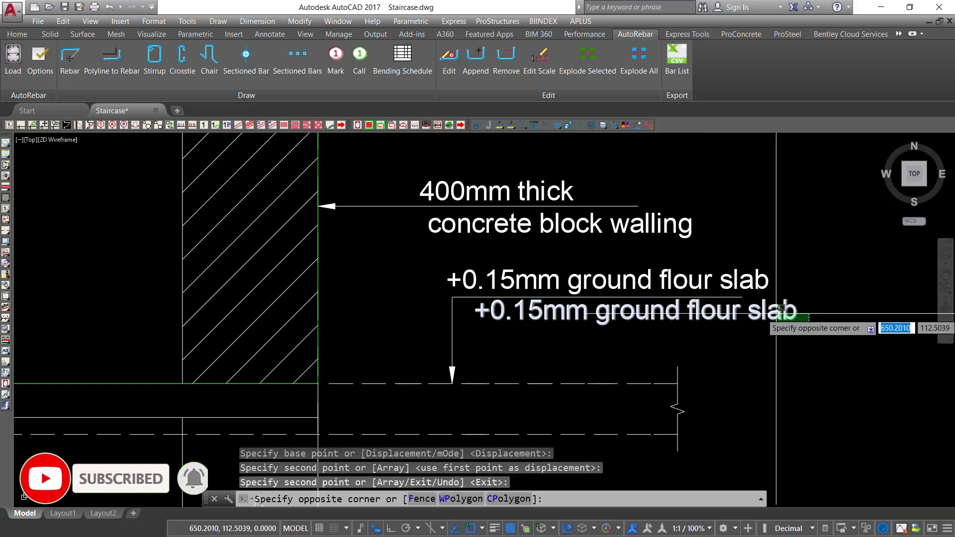
pyautogui.click(776, 312)
pyautogui.rightClick(776, 313)
pyautogui.click(802, 128)
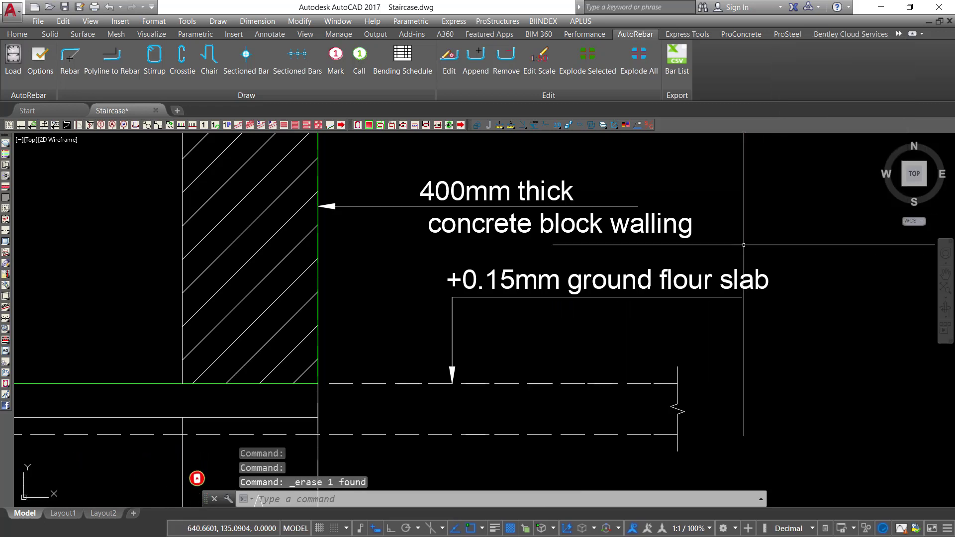
# Draw a leader pointing down at the lower dashed line, about 11 units high with a long horizontal tail past the break line, with ortho on.
pyautogui.moveTo(755, 289)
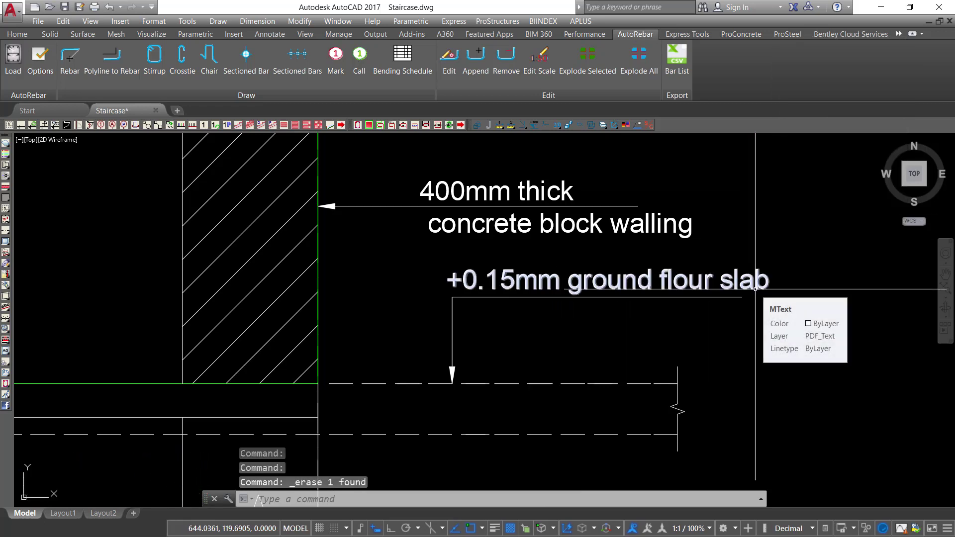
pyautogui.write('le')
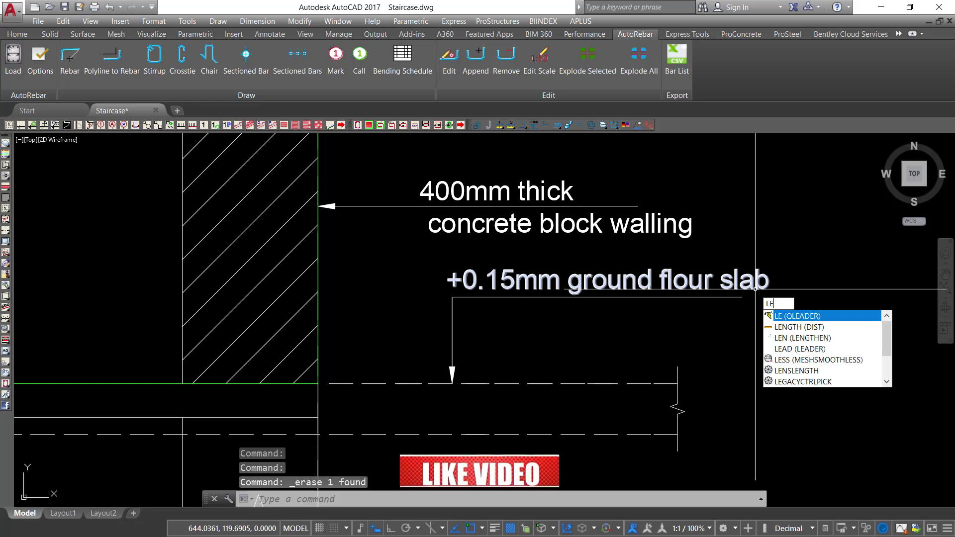
pyautogui.press('Return')
pyautogui.moveTo(669, 395); pyautogui.dragTo(638, 319, button='middle')
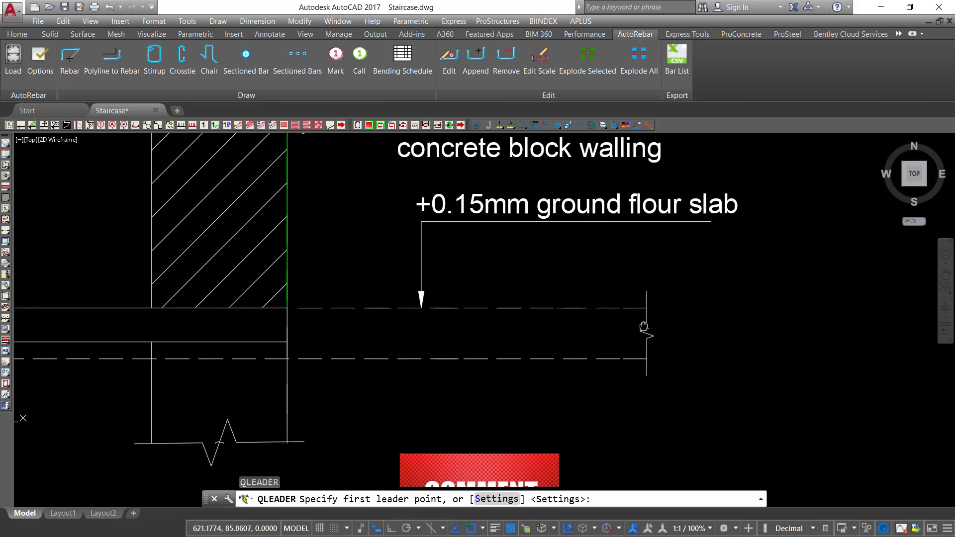
pyautogui.scroll(2, 558, 357)
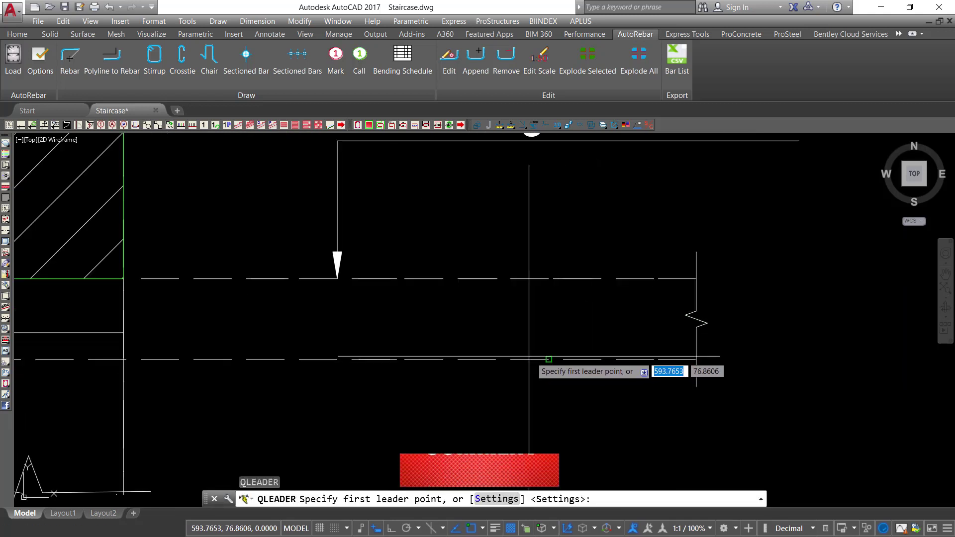
pyautogui.click(511, 359)
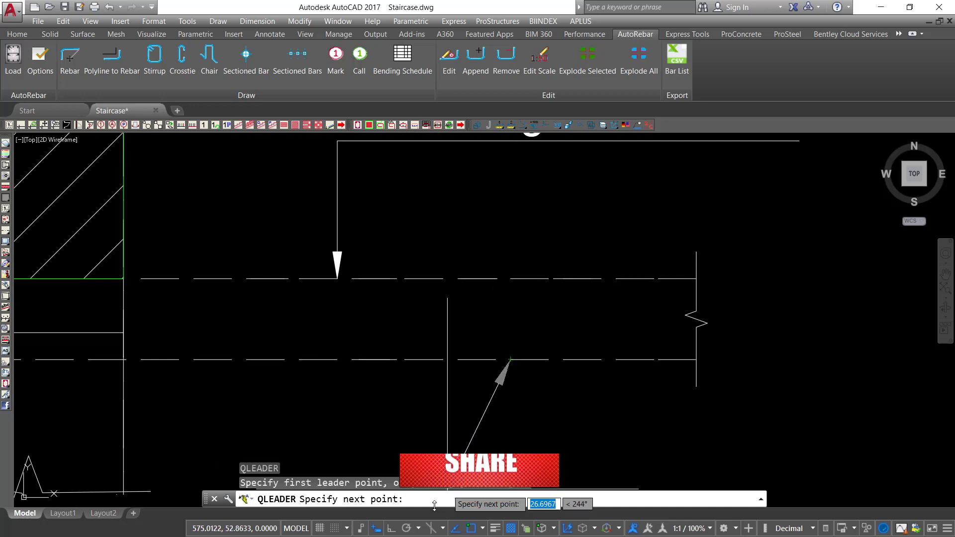
pyautogui.click(392, 528)
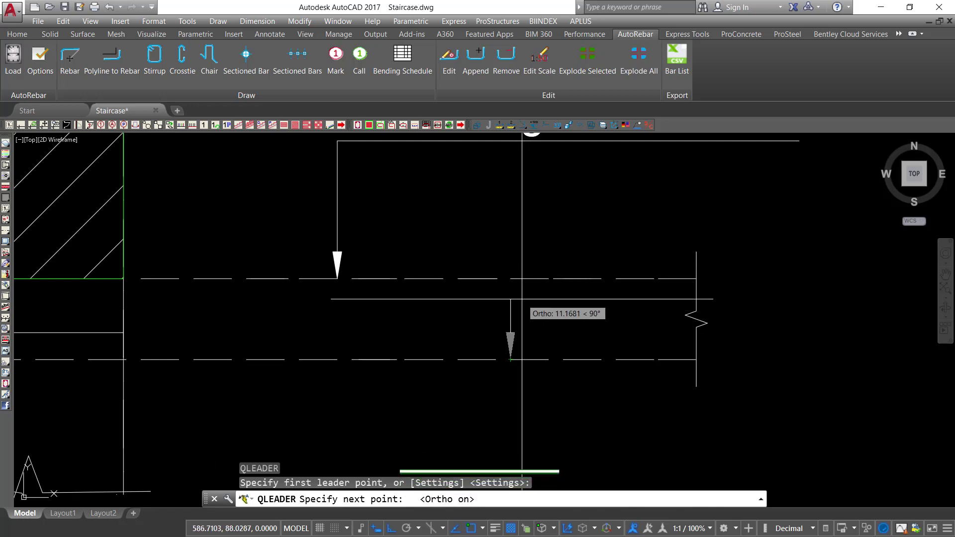
pyautogui.click(521, 299)
pyautogui.scroll(-2, 572, 331)
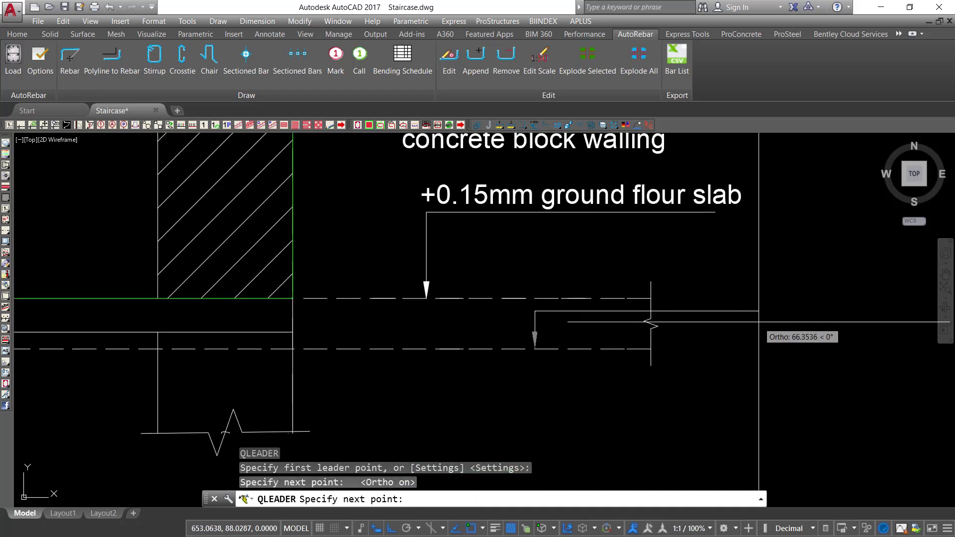
pyautogui.click(782, 314)
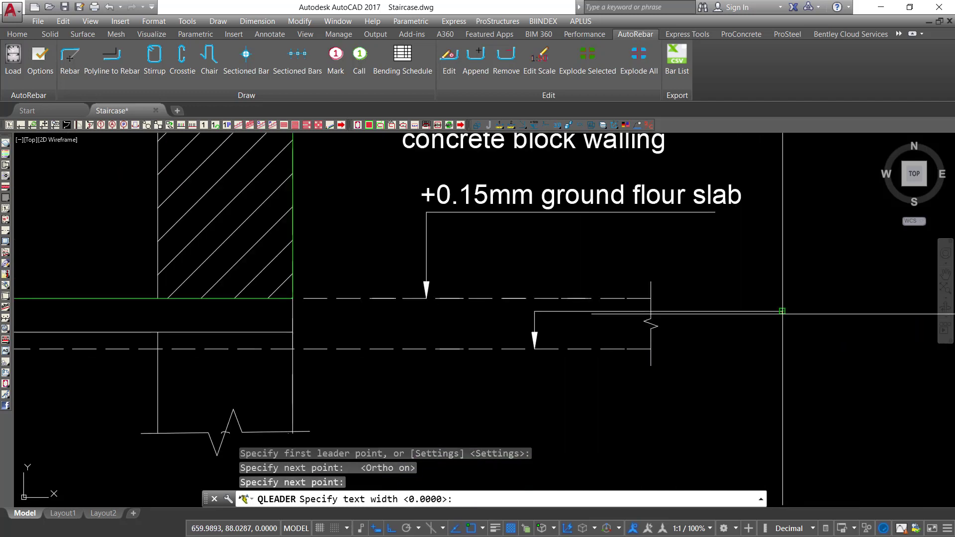
pyautogui.press('Escape')
# Copy the "400mm thick concrete block walling" label to the tail of the lower dashed line's leader, with ortho off.
pyautogui.scroll(-2, 450, 345)
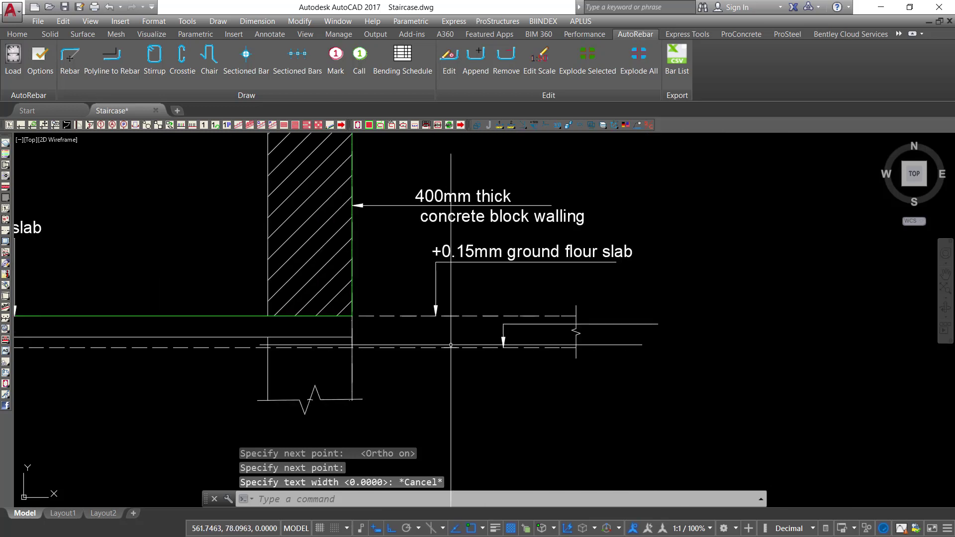
pyautogui.scroll(2, 537, 220)
pyautogui.click(639, 186)
pyautogui.click(599, 393)
pyautogui.rightClick(627, 196)
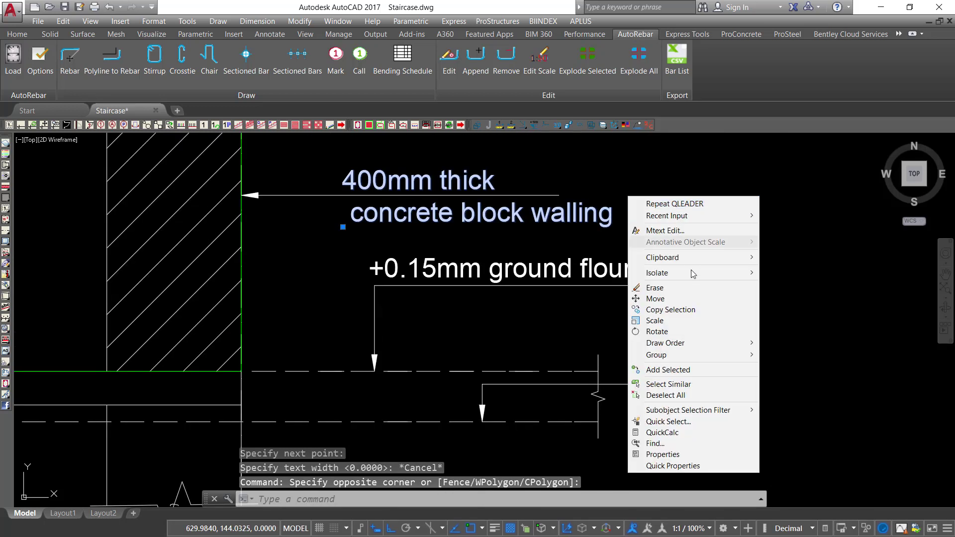
pyautogui.click(657, 308)
pyautogui.click(345, 194)
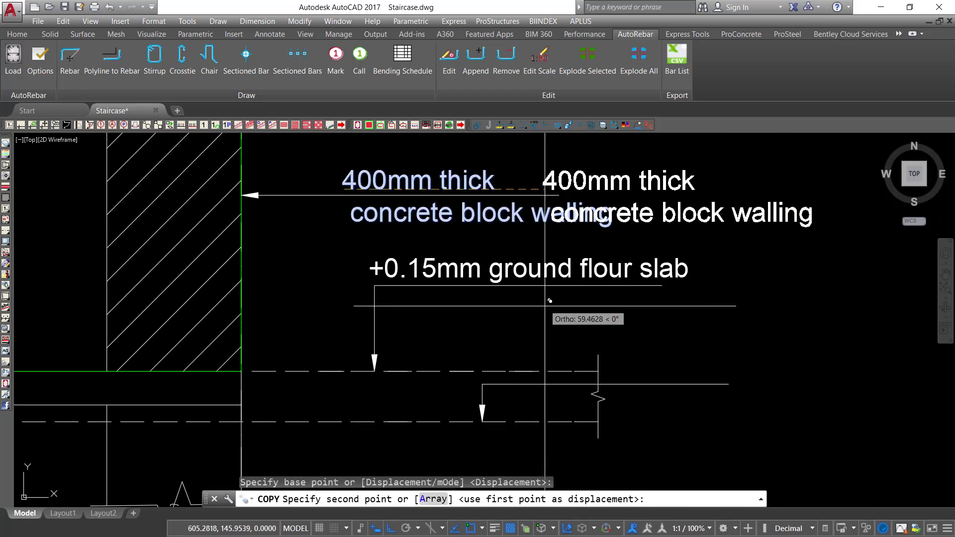
pyautogui.click(390, 529)
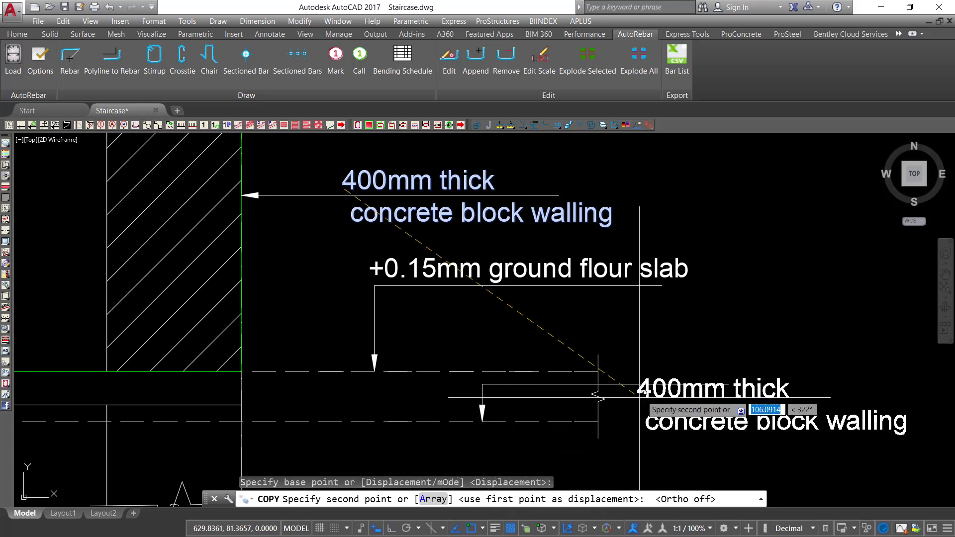
pyautogui.scroll(3, 627, 368)
pyautogui.click(616, 377)
pyautogui.rightClick(630, 306)
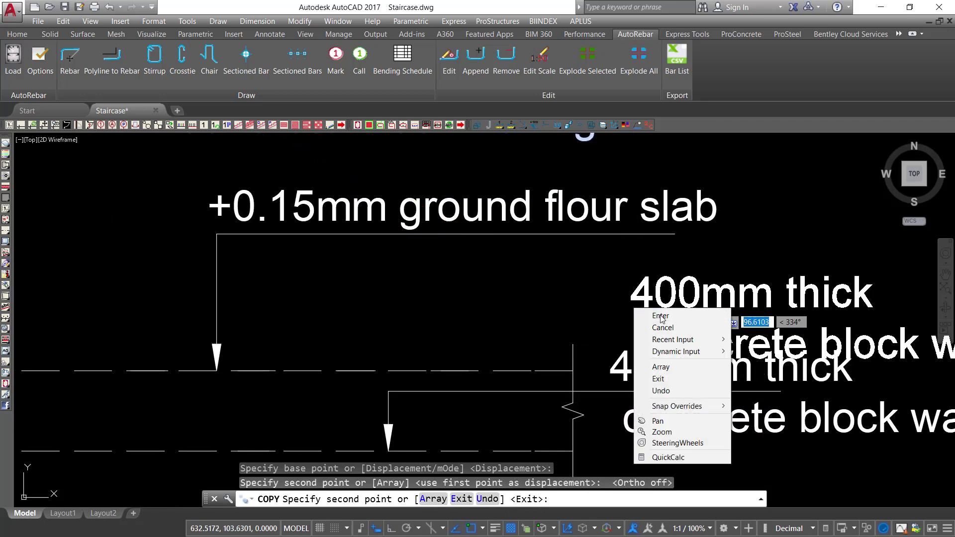
pyautogui.click(646, 315)
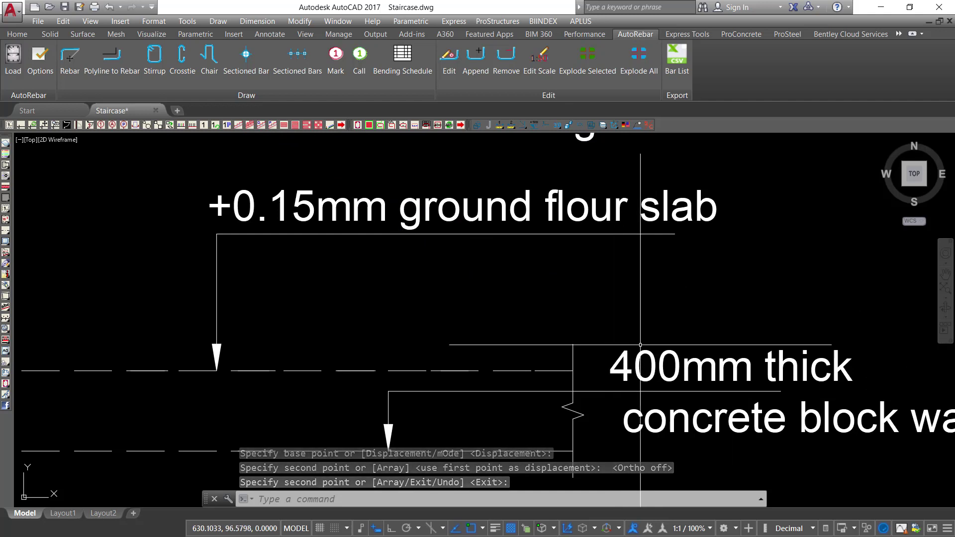
# Replace the text of the label copied beside the break line with "+0.00mm ground level".
pyautogui.scroll(2, 674, 367)
pyautogui.click(674, 365)
pyautogui.doubleClick(674, 365)
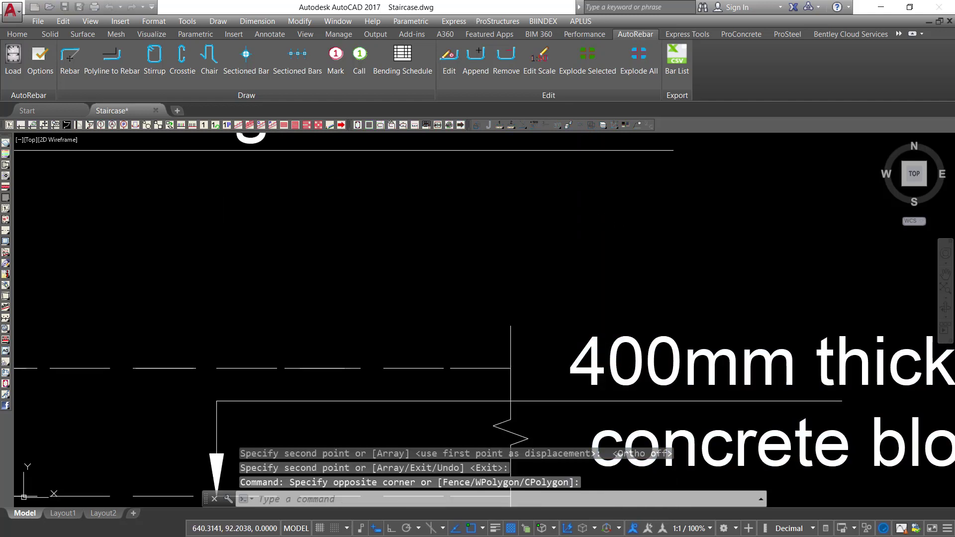
pyautogui.moveTo(579, 348); pyautogui.dragTo(943, 385)
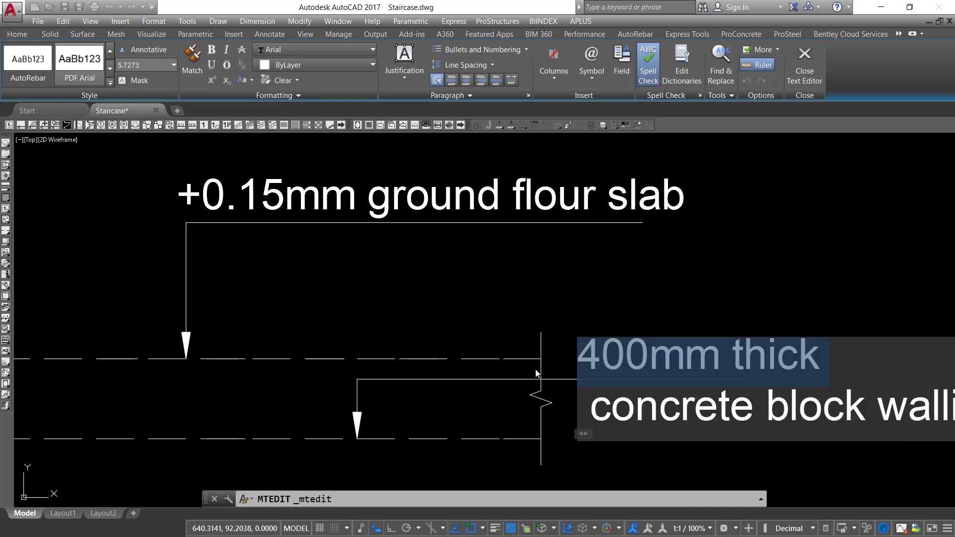
pyautogui.scroll(-4, 536, 373)
pyautogui.scroll(4, 675, 390)
pyautogui.click(394, 328)
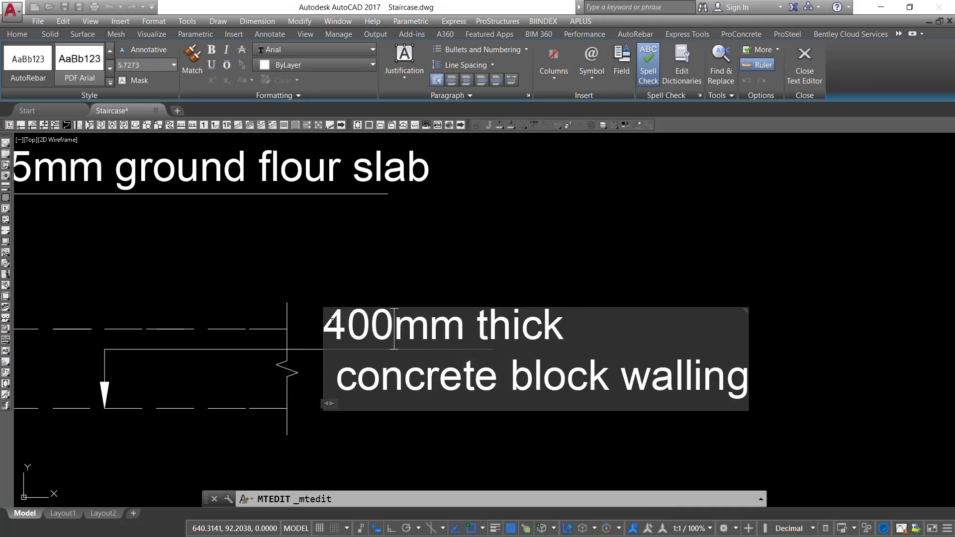
pyautogui.moveTo(328, 323); pyautogui.dragTo(746, 383)
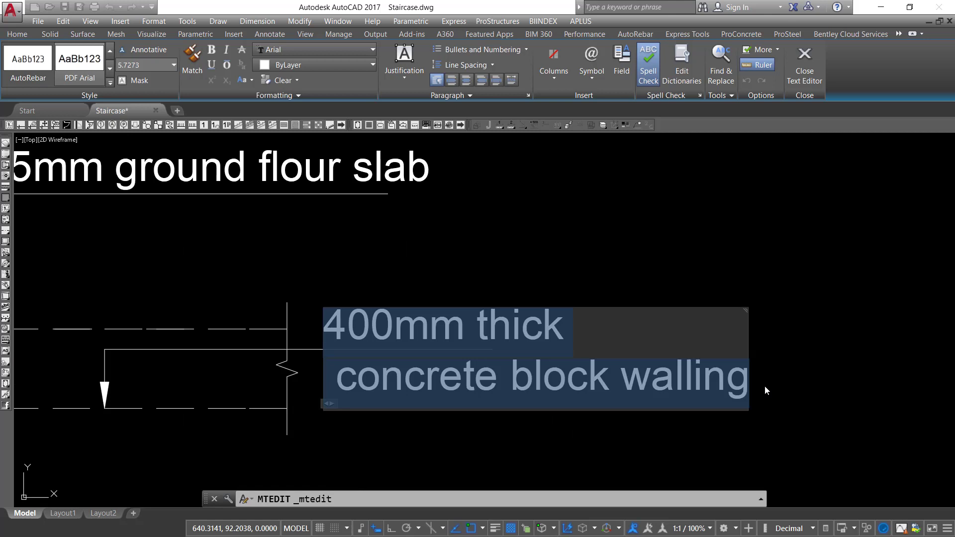
pyautogui.write('+0.00')
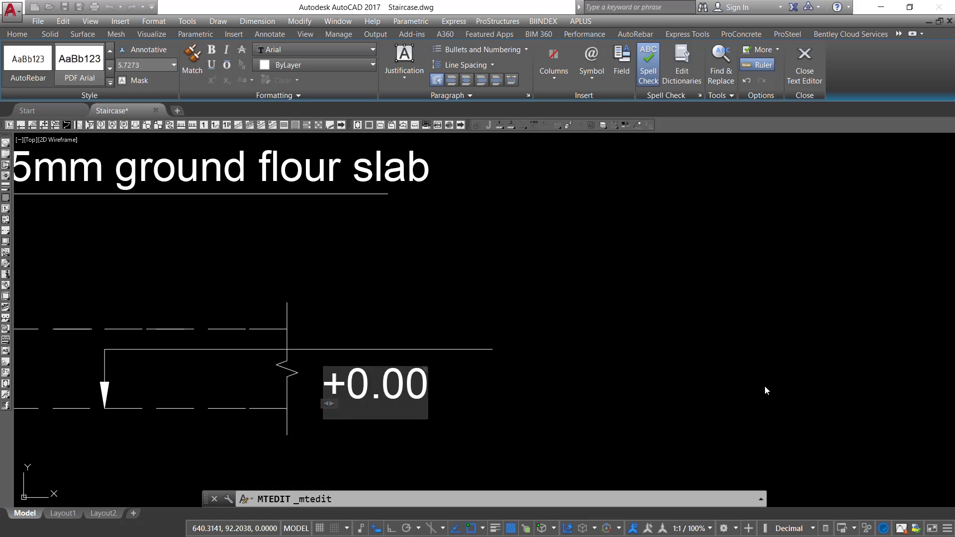
pyautogui.write('mm gr')
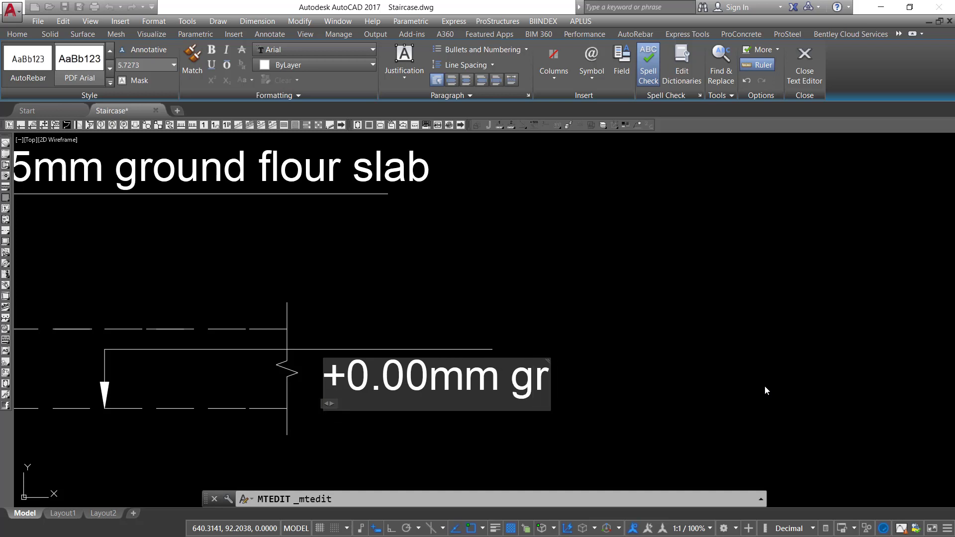
pyautogui.write('ound')
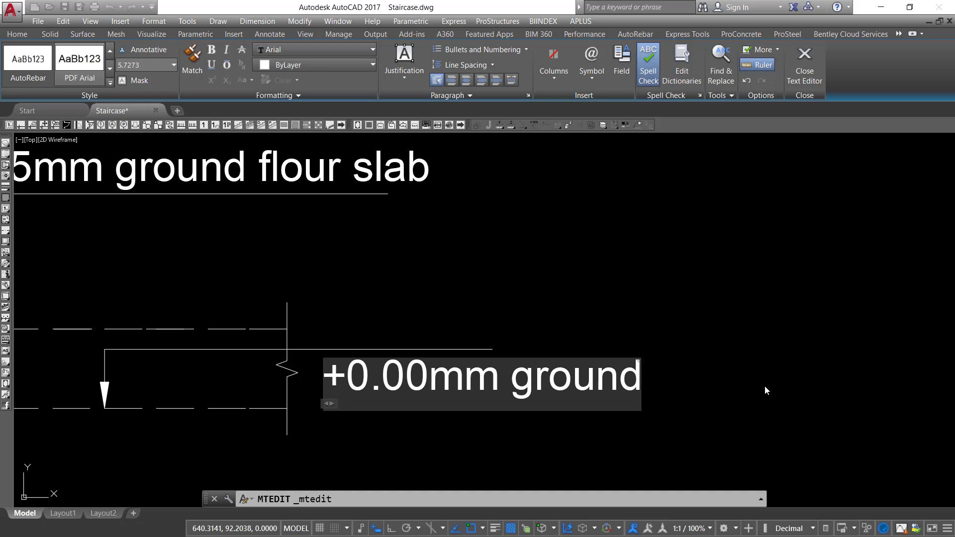
pyautogui.write('level')
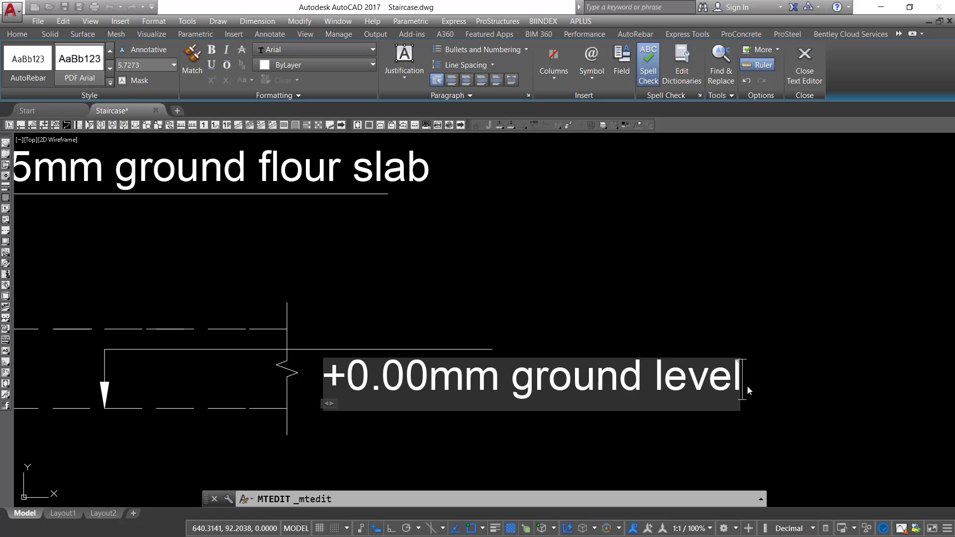
pyautogui.click(739, 292)
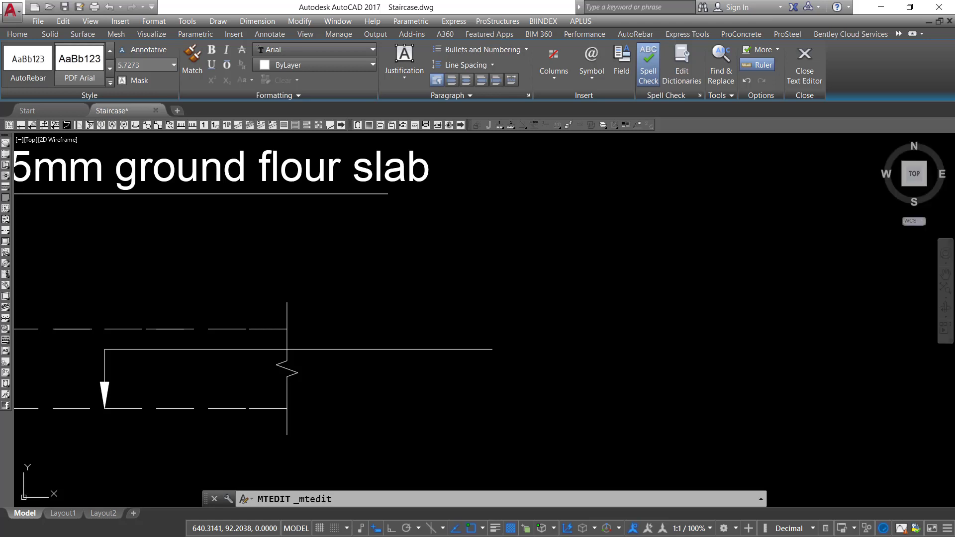
# Split the "+0.00mm ground level" label into two lines, with "ground level" below the leader's tail.
pyautogui.scroll(-2, 627, 329)
pyautogui.scroll(2, 484, 372)
pyautogui.click(703, 277)
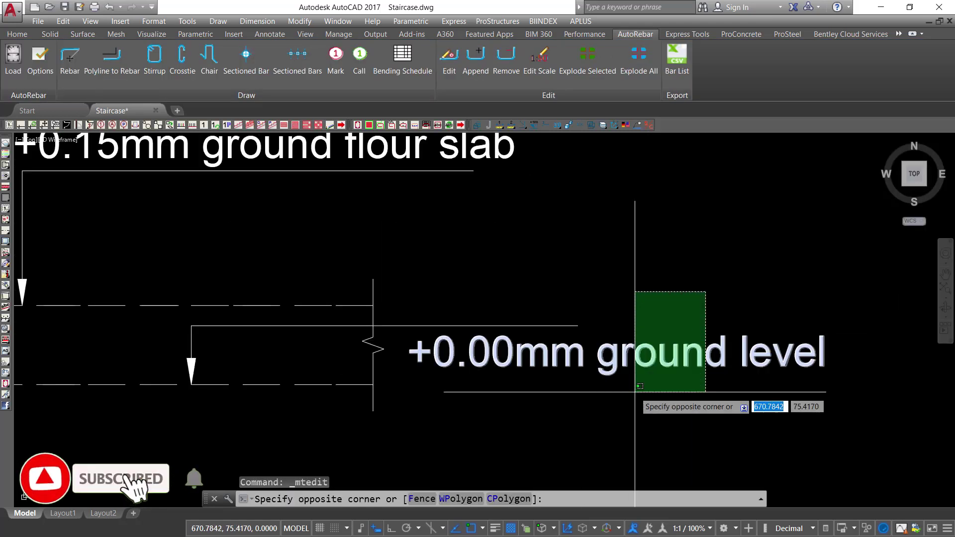
pyautogui.click(633, 395)
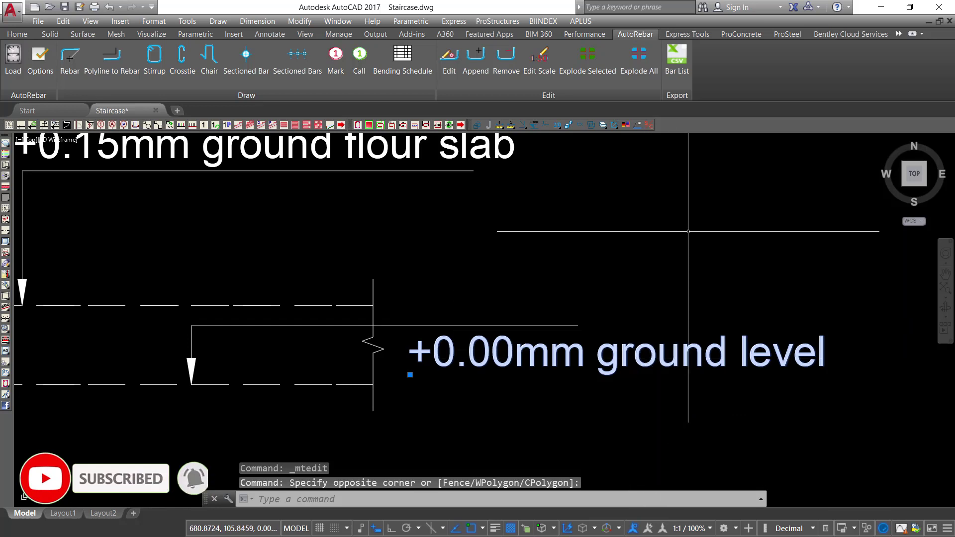
pyautogui.press('Escape')
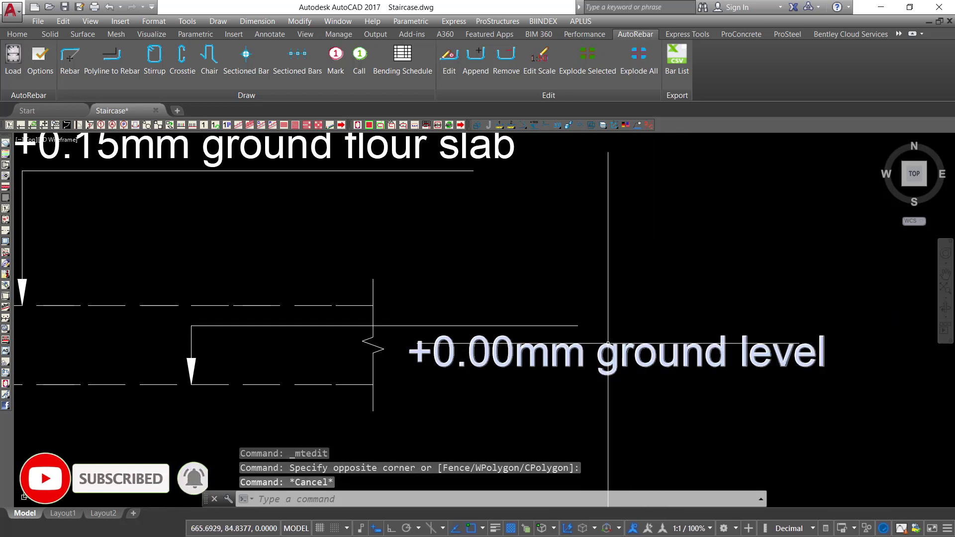
pyautogui.doubleClick(591, 351)
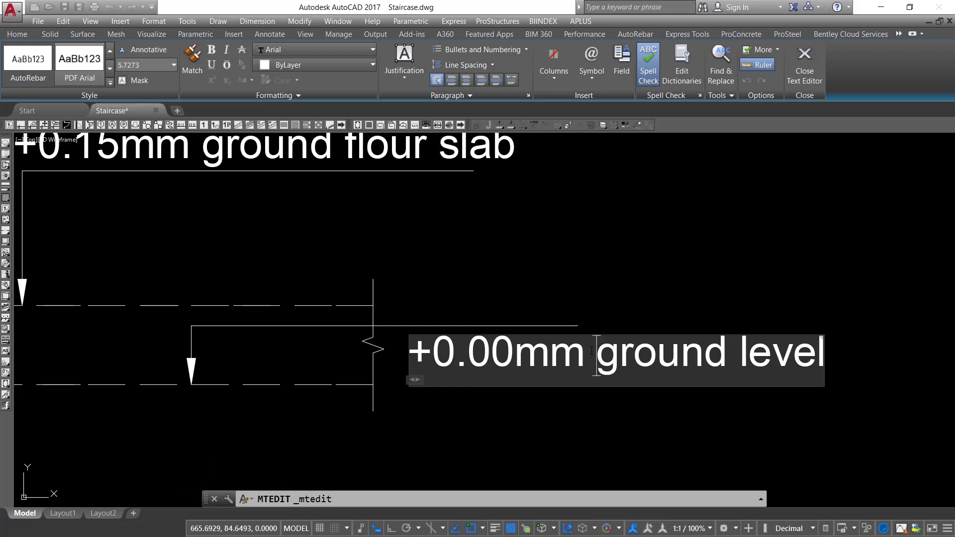
pyautogui.press('Return')
pyautogui.click(731, 283)
pyautogui.scroll(-3, 535, 274)
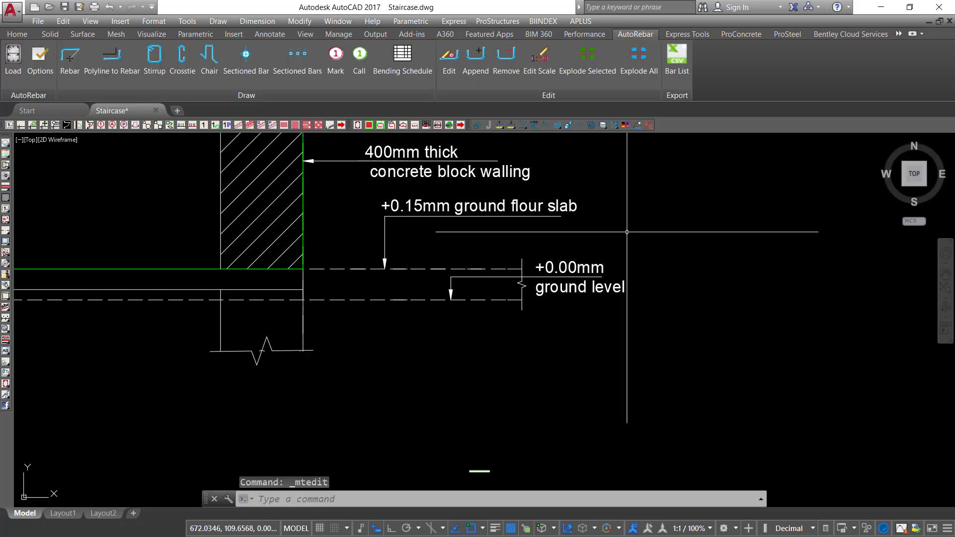
# Copy the "400mm thick concrete block walling" label and its leader about 82 units straight down to the wall below the slab, with ortho on.
pyautogui.scroll(-2, 311, 347)
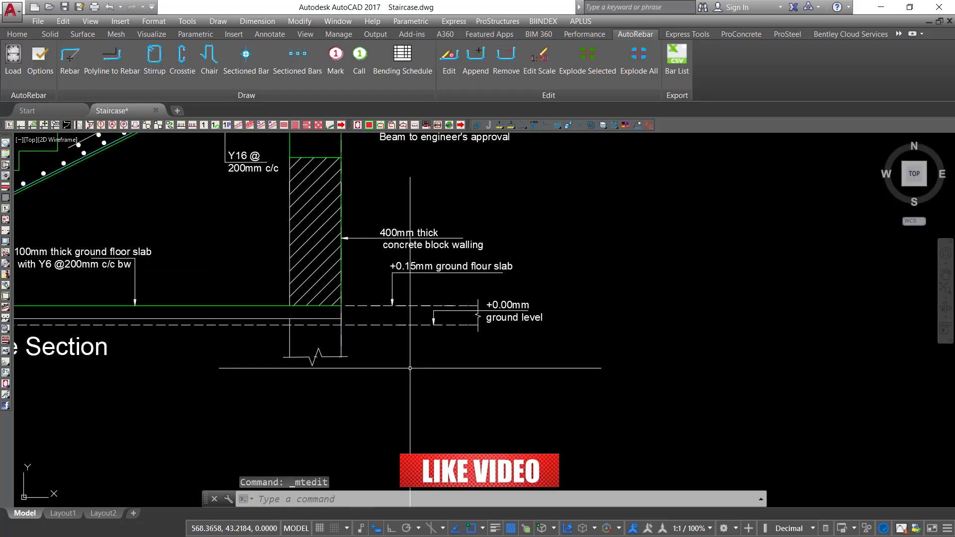
pyautogui.scroll(4, 438, 288)
pyautogui.click(525, 227)
pyautogui.click(439, 303)
pyautogui.rightClick(508, 222)
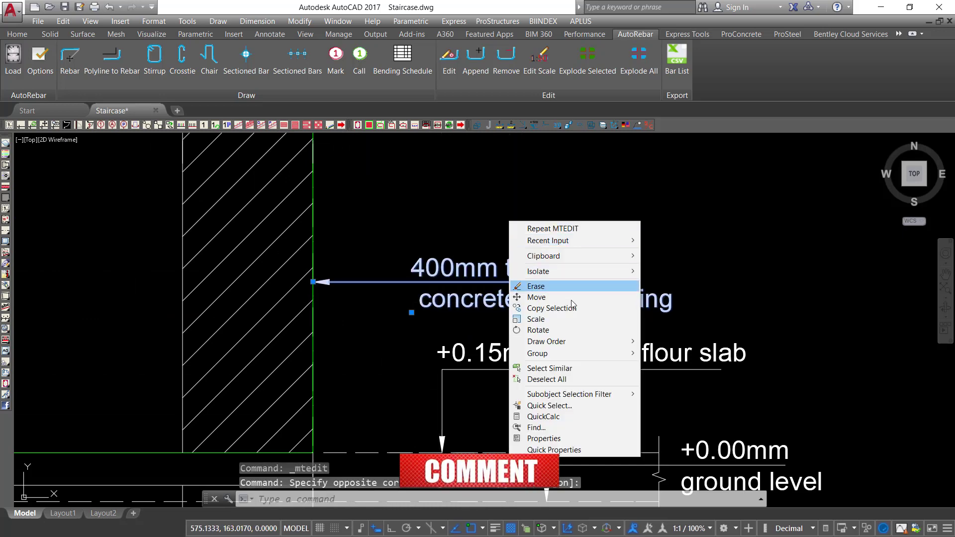
pyautogui.click(537, 305)
pyautogui.click(413, 298)
pyautogui.scroll(-2, 438, 284)
pyautogui.scroll(6, 431, 392)
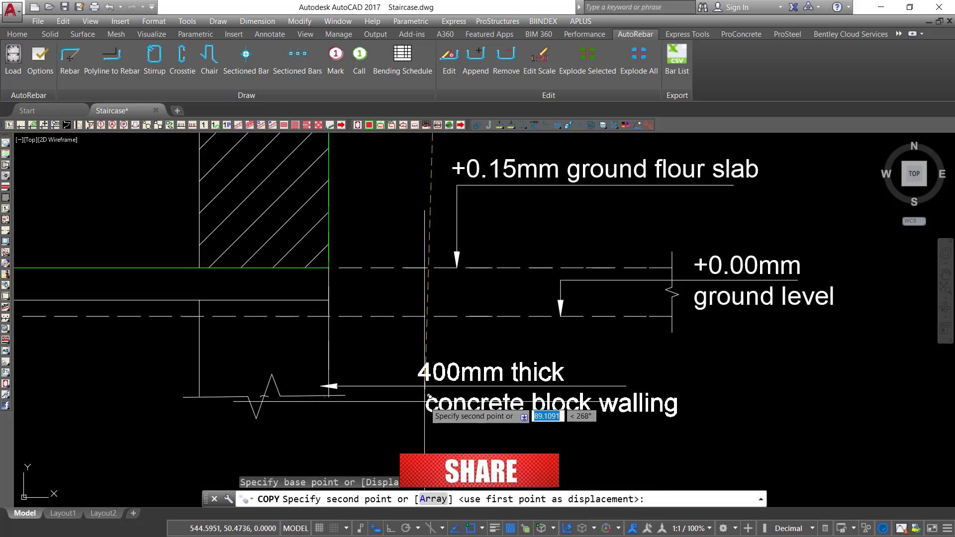
pyautogui.press('F8')
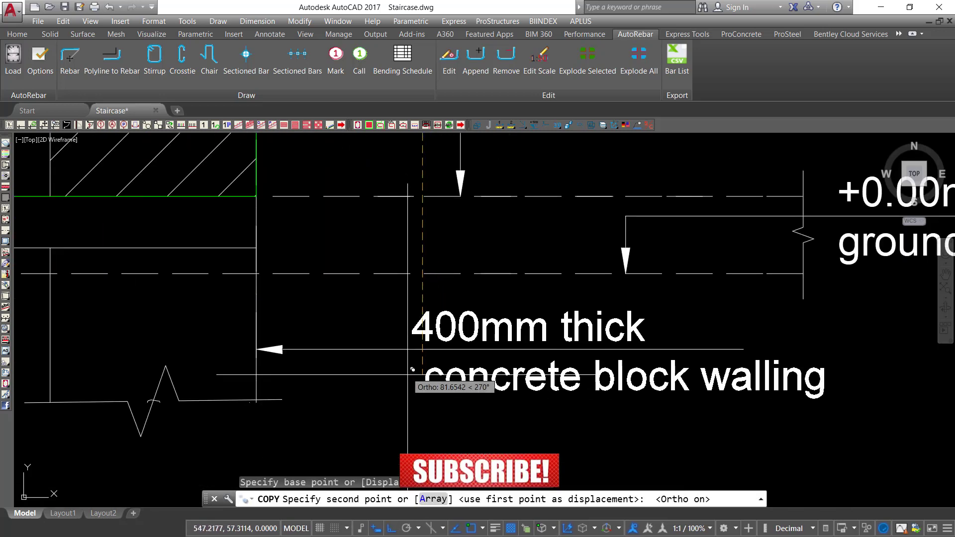
pyautogui.click(422, 377)
pyautogui.rightClick(423, 377)
pyautogui.click(457, 383)
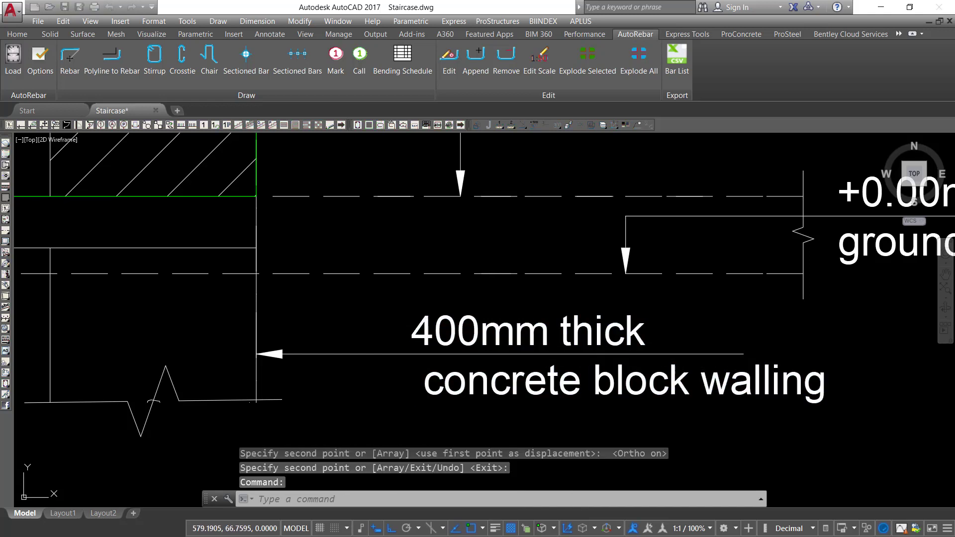
# Replace the word "concrete" with "rubble foundation" in the copied 400mm thick wall label below the slab.
pyautogui.doubleClick(589, 341)
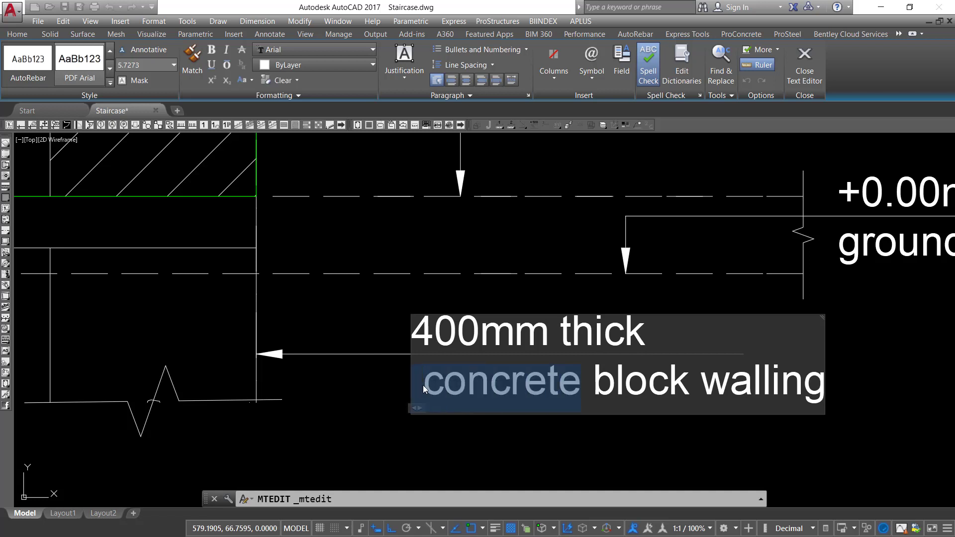
pyautogui.write('ru')
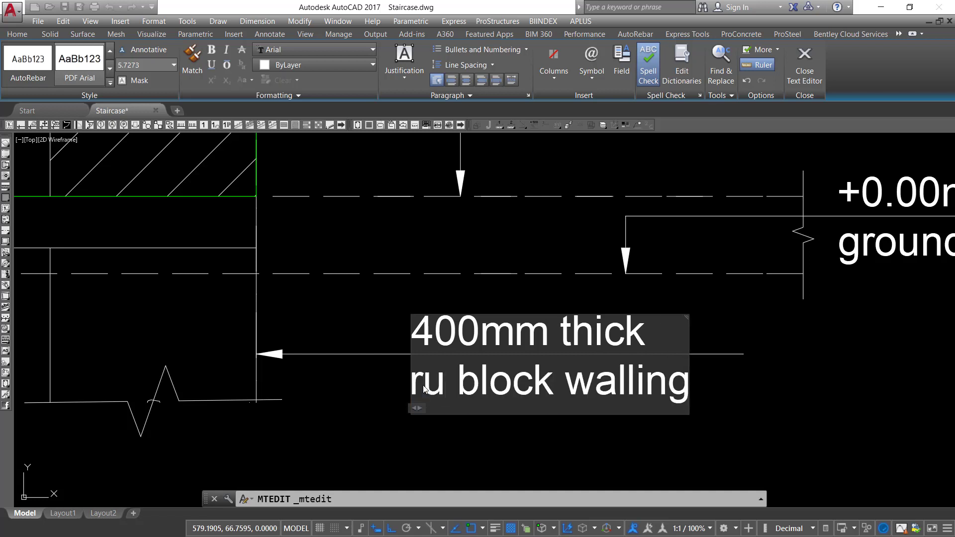
pyautogui.write('bble')
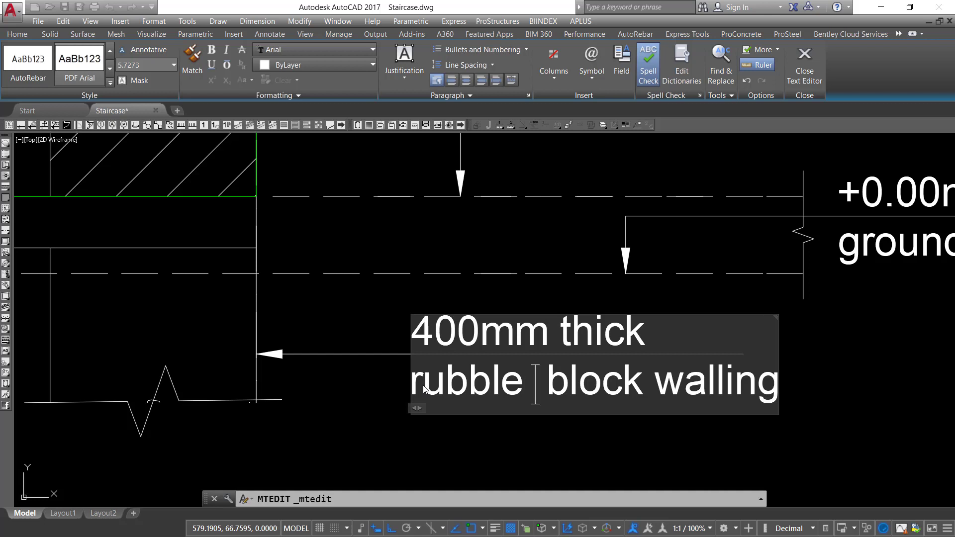
pyautogui.write(' founda')
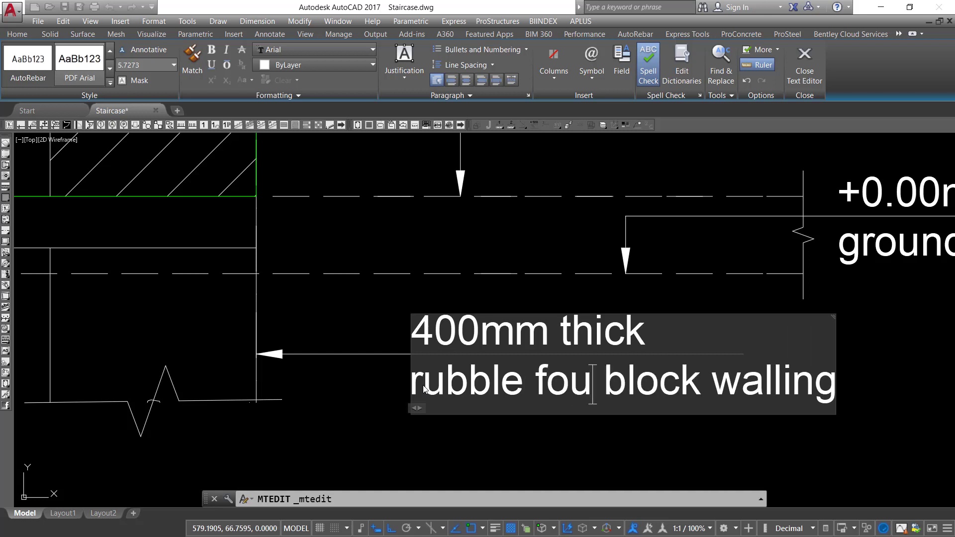
pyautogui.write('tion w')
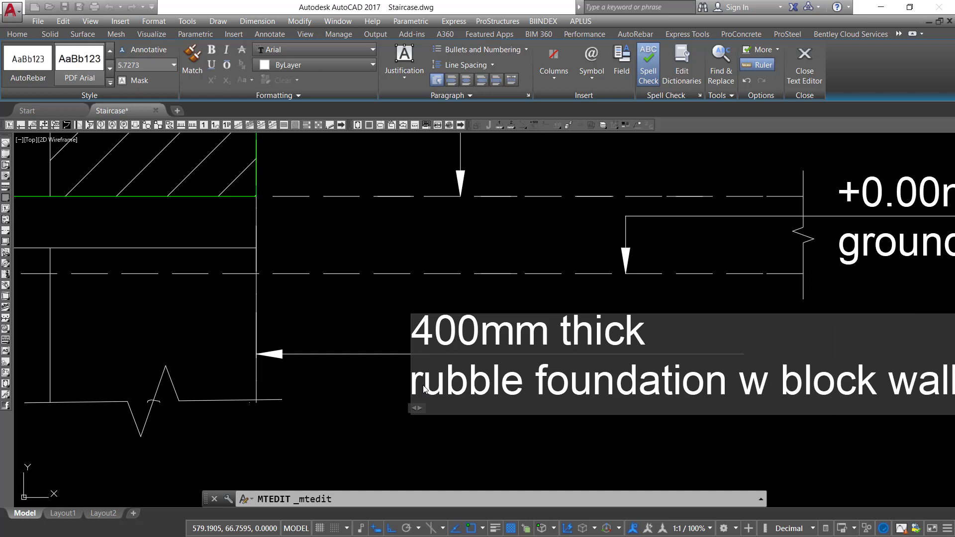
pyautogui.press('BackSpace')
pyautogui.press('BackSpace')
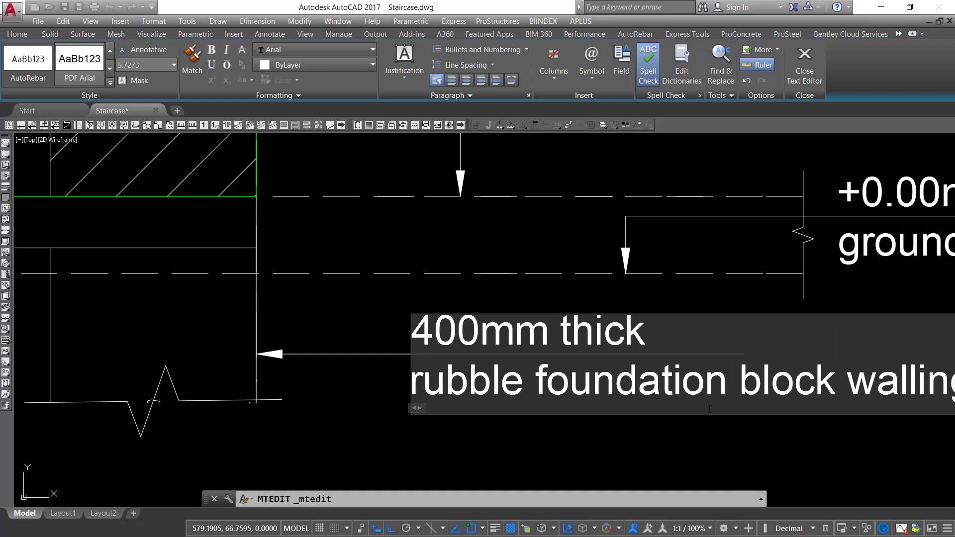
# Remove the word "block" so the lower wall label reads "400mm thick rubble foundation walling".
pyautogui.press('BackSpace')
pyautogui.press('BackSpace')
pyautogui.press('BackSpace')
pyautogui.press('BackSpace')
pyautogui.press('BackSpace')
pyautogui.press('BackSpace')
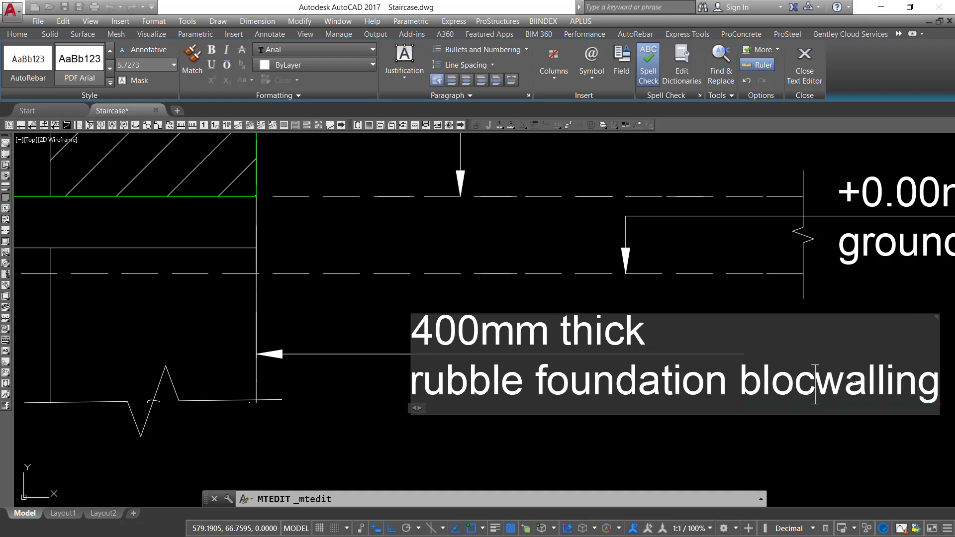
pyautogui.click(540, 425)
pyautogui.scroll(-4, 408, 427)
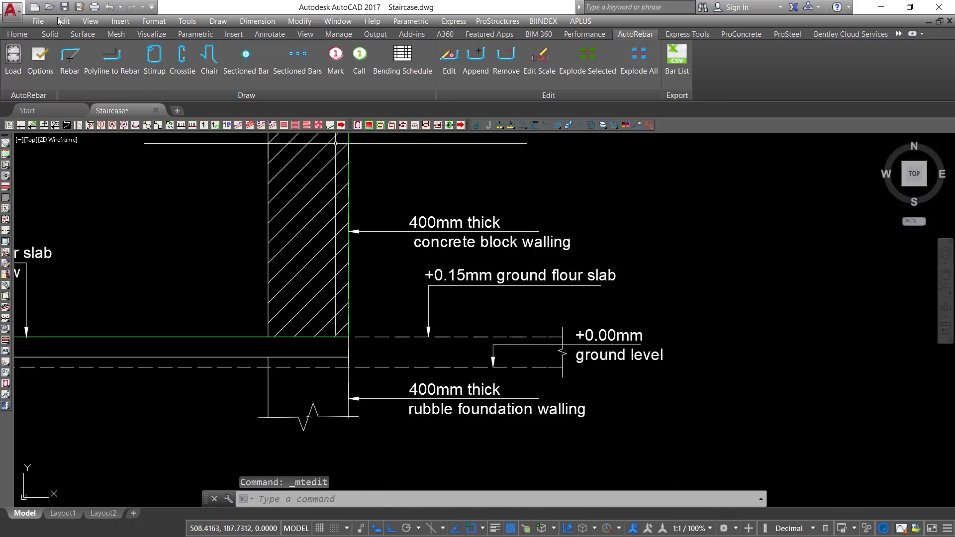
pyautogui.scroll(-2, 592, 368)
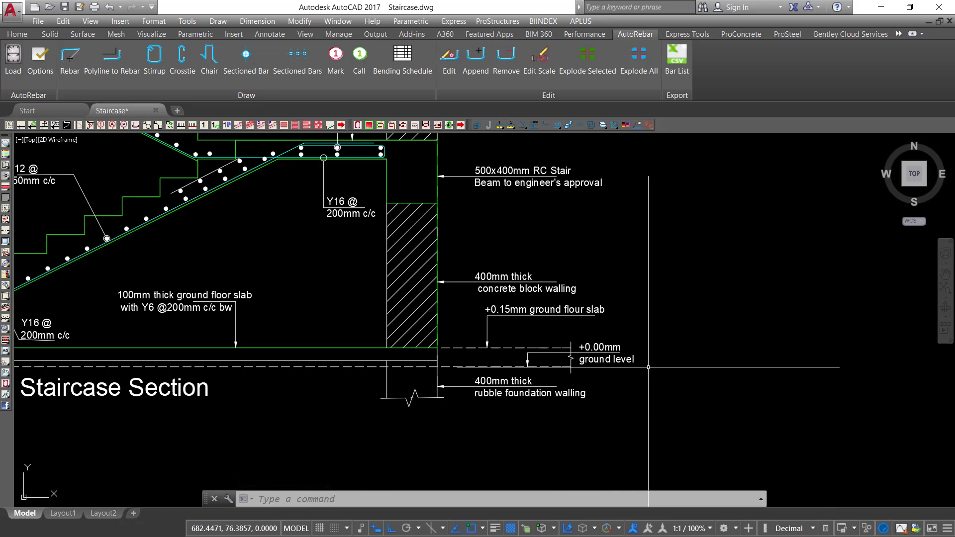
pyautogui.scroll(-3, 648, 367)
pyautogui.scroll(1, 442, 315)
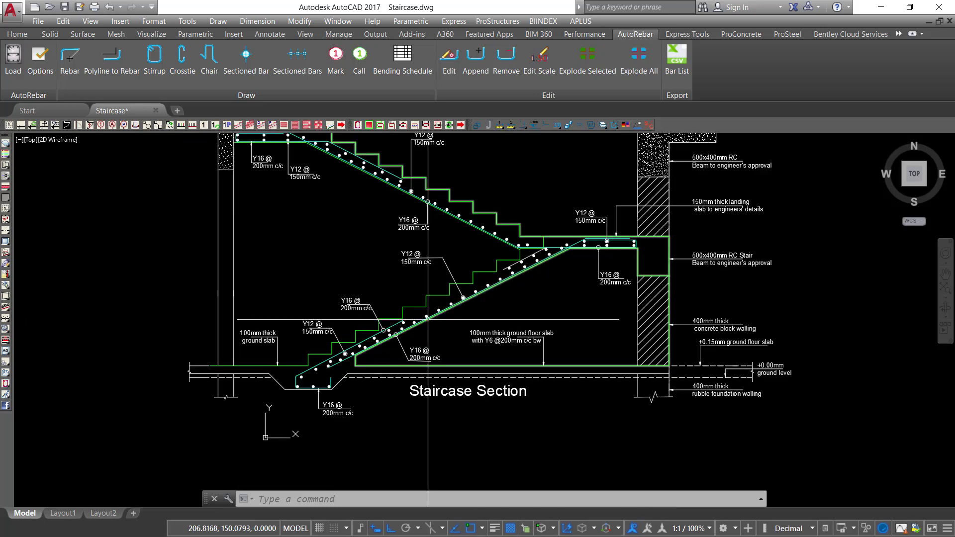
pyautogui.moveTo(646, 315); pyautogui.dragTo(652, 343, button='middle')
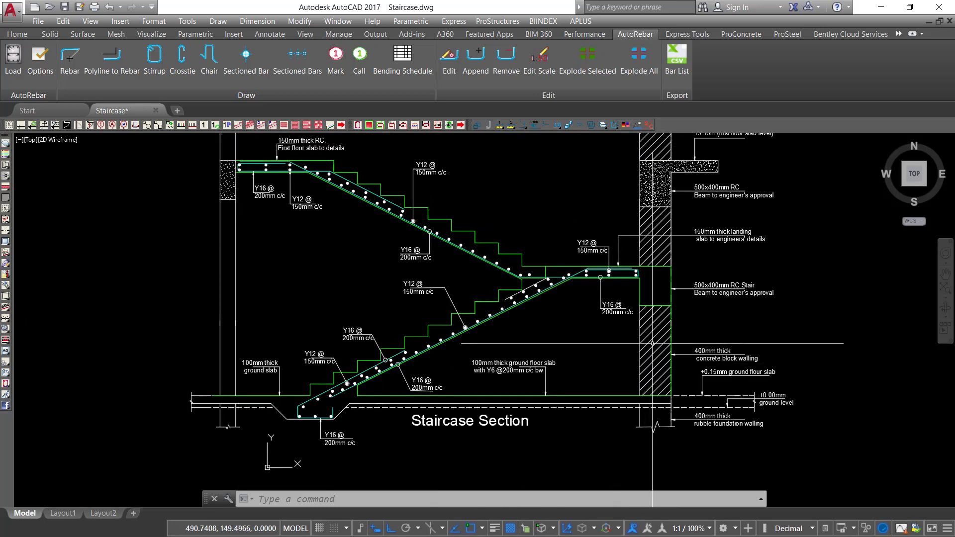
pyautogui.click(275, 37)
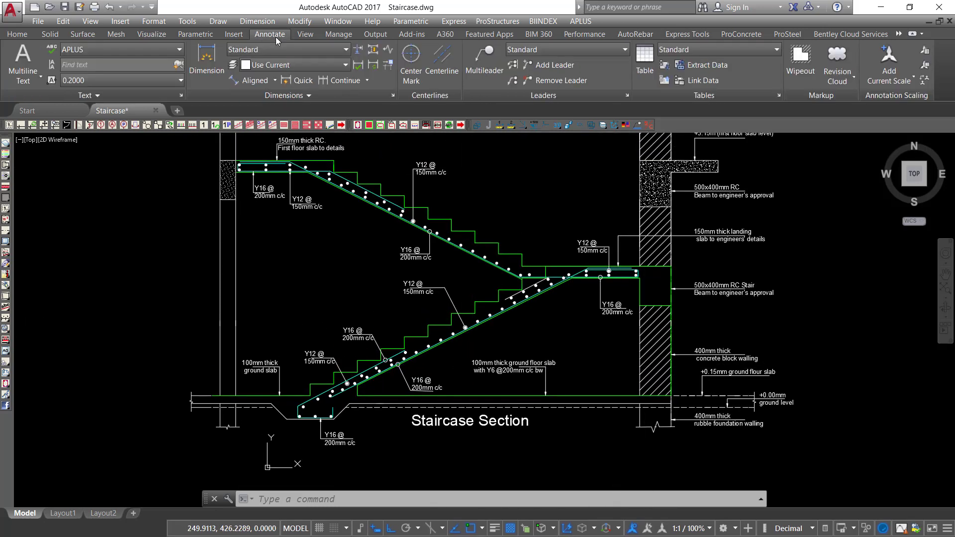
pyautogui.click(210, 71)
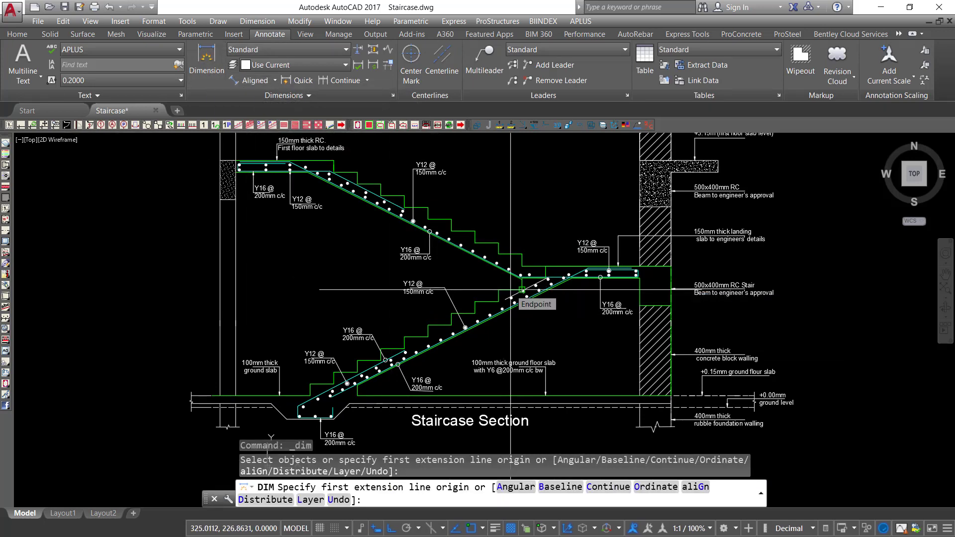
pyautogui.scroll(4, 234, 392)
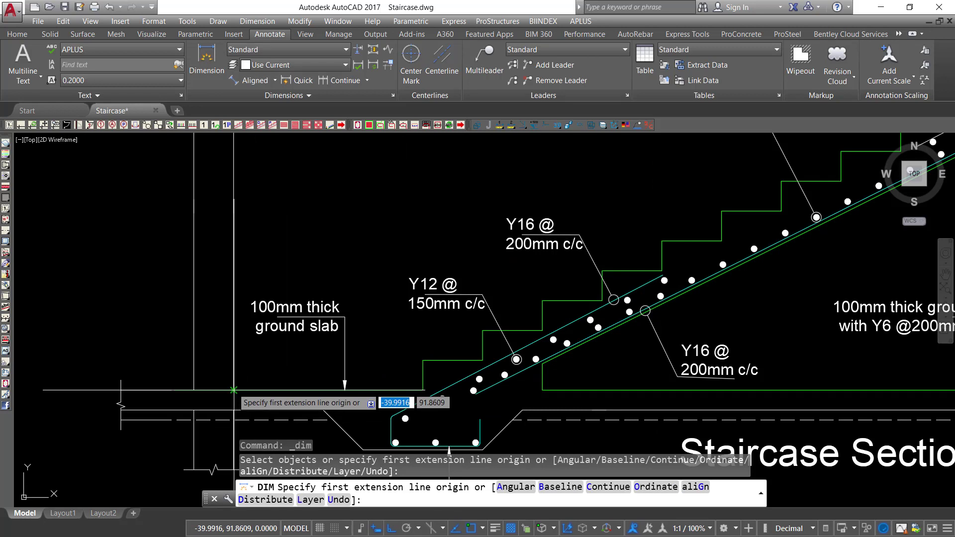
pyautogui.click(234, 390)
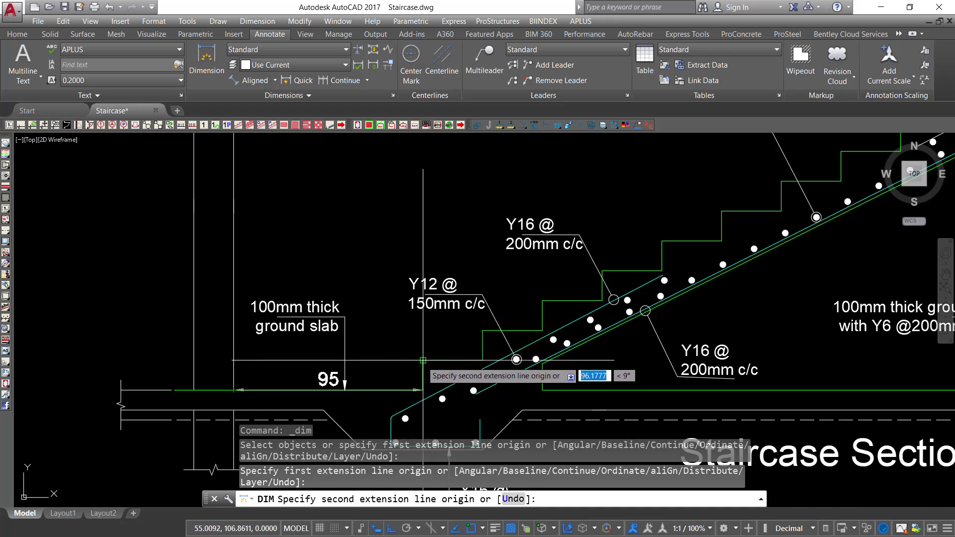
pyautogui.press('Escape')
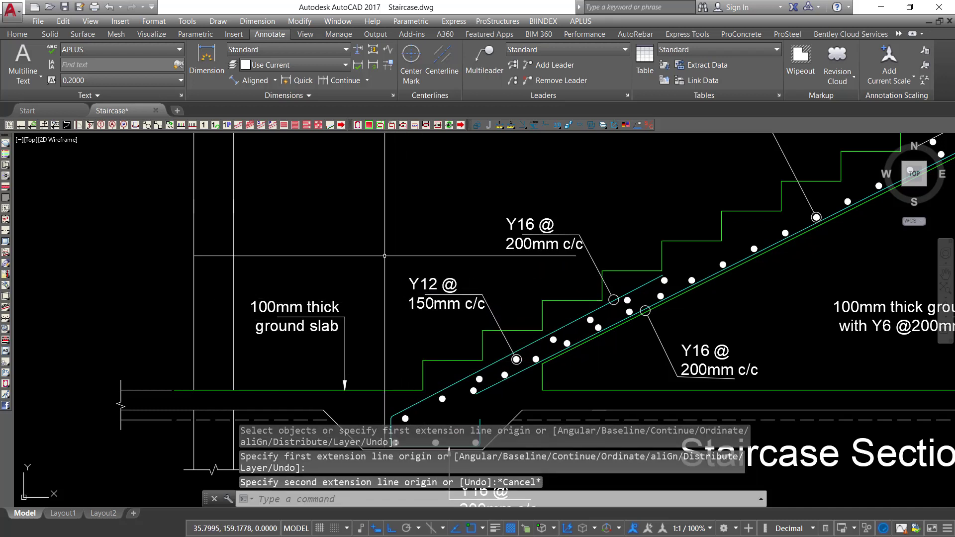
# Dimension the horizontal distance from the first riser to the wall's inner face, placing the dimension line above the "100mm thick ground slab" label.
pyautogui.click(206, 60)
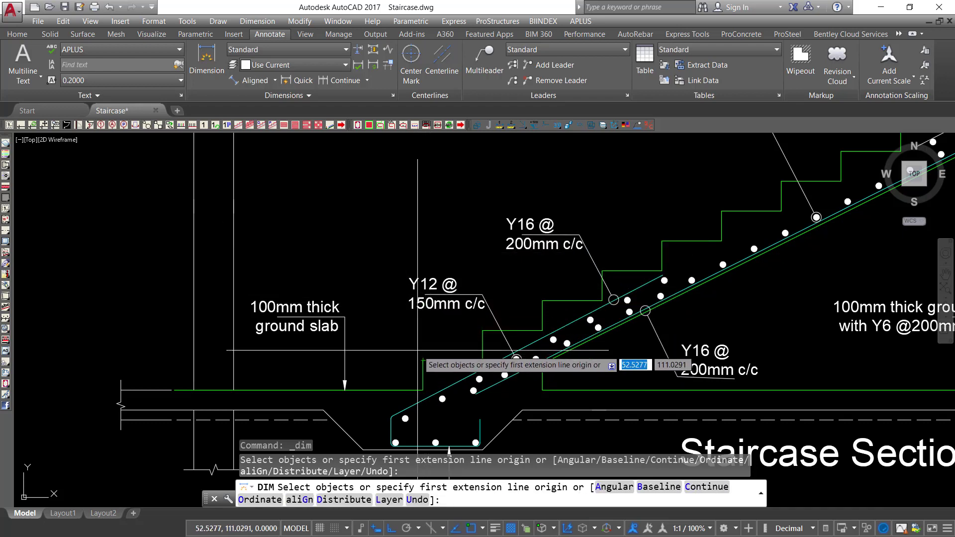
pyautogui.click(422, 260)
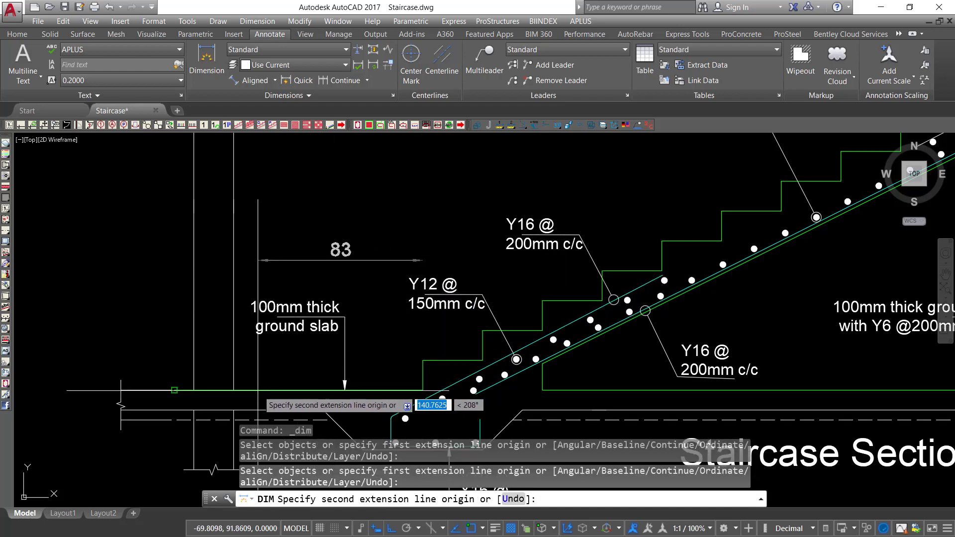
pyautogui.click(233, 390)
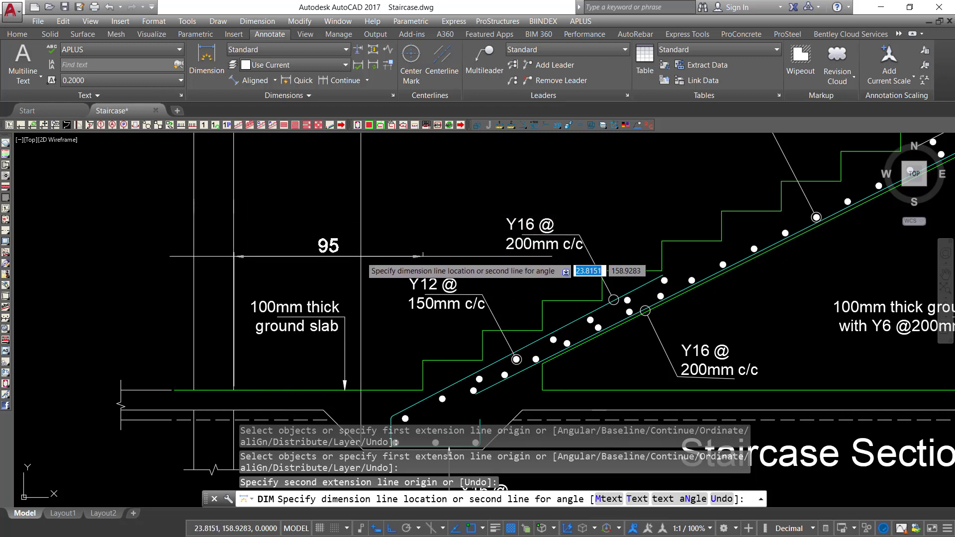
pyautogui.click(368, 190)
pyautogui.rightClick(373, 220)
pyautogui.click(393, 228)
# Override the text of the dimension between the wall and the first riser with "950mm".
pyautogui.scroll(4, 331, 180)
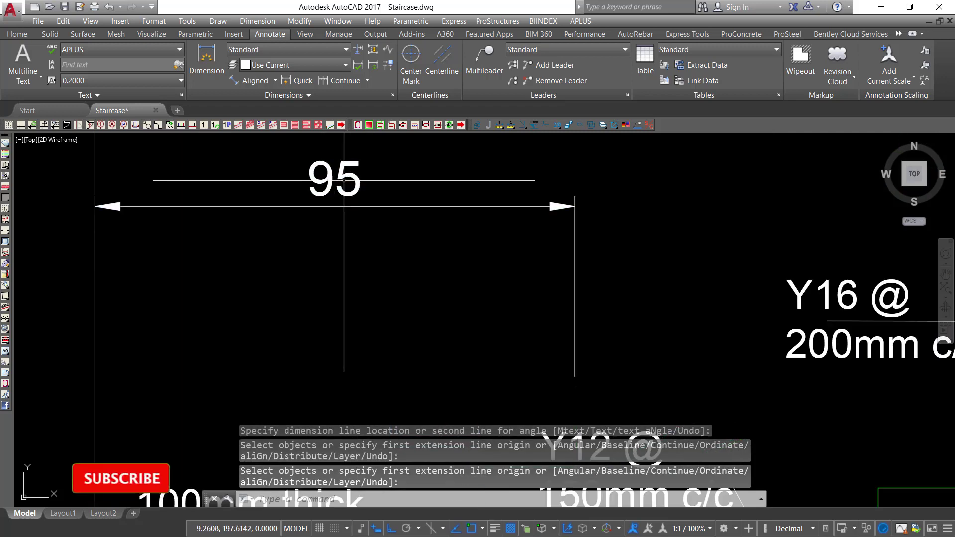
pyautogui.click(347, 180)
pyautogui.click(345, 176)
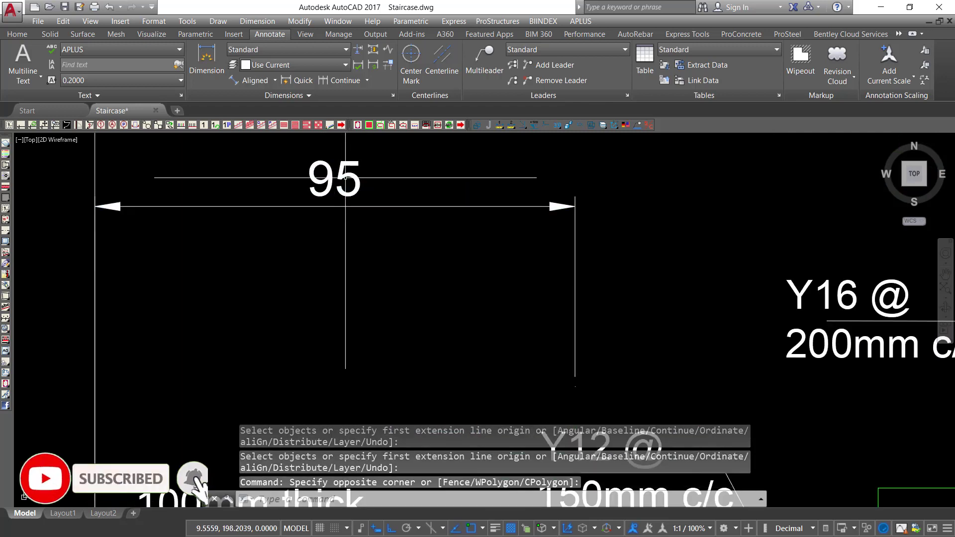
pyautogui.doubleClick(345, 178)
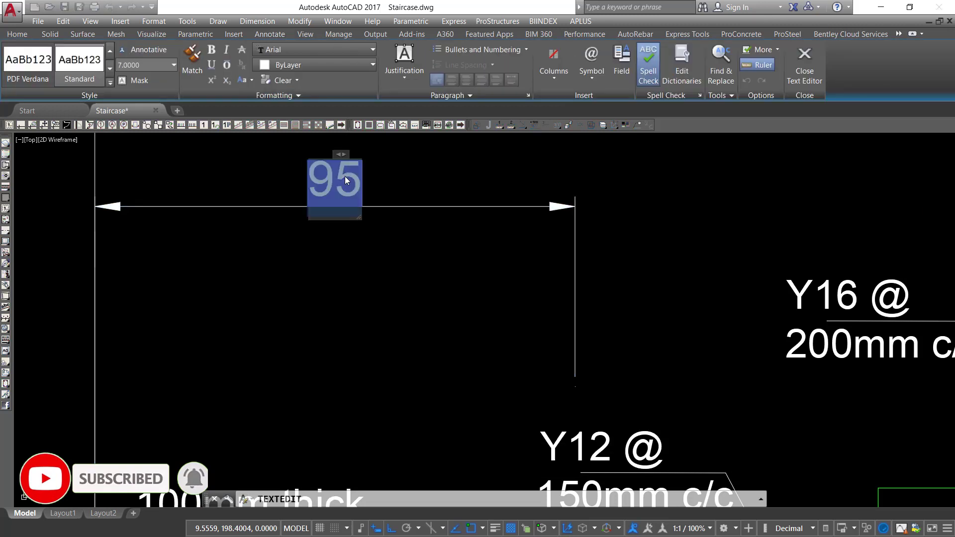
pyautogui.write('950')
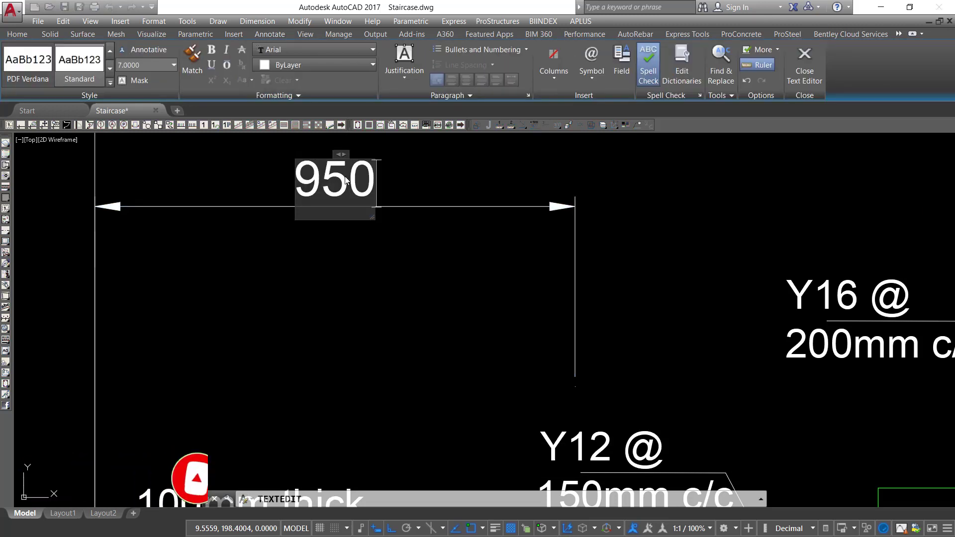
pyautogui.write('mm')
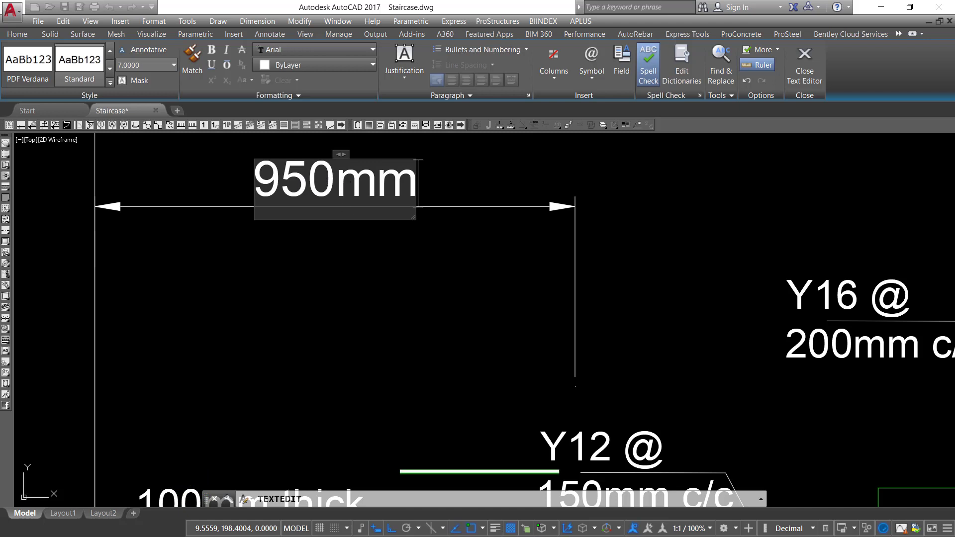
pyautogui.click(316, 271)
pyautogui.rightClick(207, 206)
pyautogui.click(268, 222)
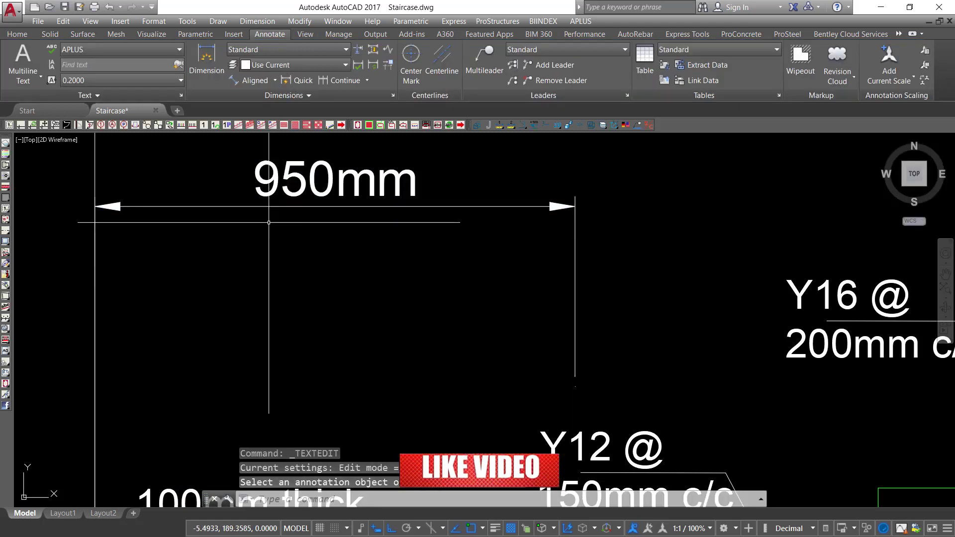
pyautogui.scroll(-2, 268, 222)
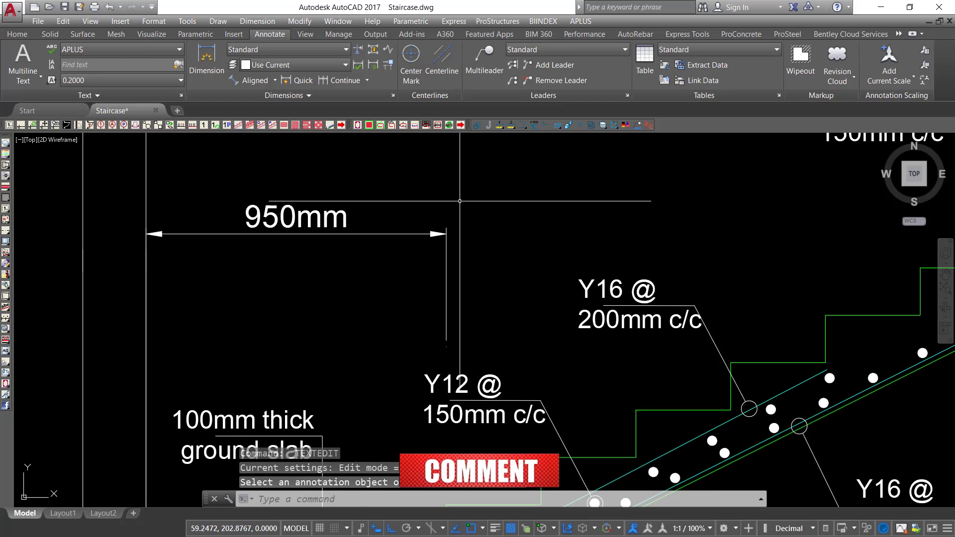
pyautogui.rightClick(459, 201)
pyautogui.click(532, 183)
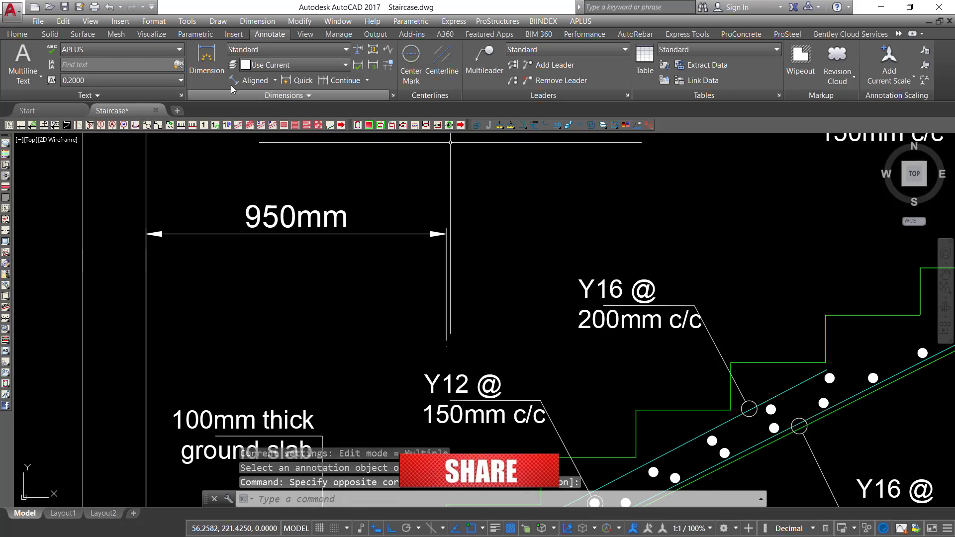
# Dimension the lower flight's horizontal length from the first riser to the vertical line at the landing, aligning the dimension line with the 950mm dimension.
pyautogui.click(206, 58)
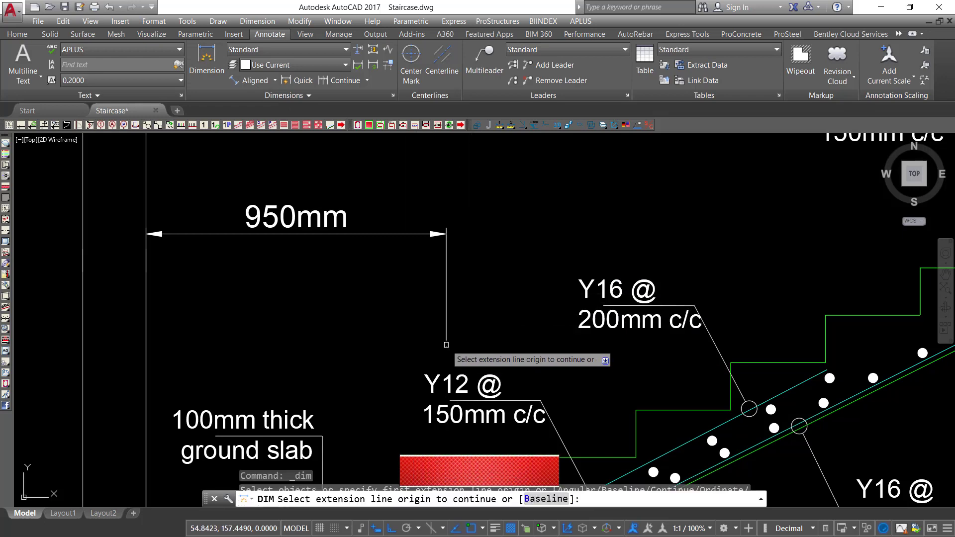
pyautogui.scroll(-2, 431, 302)
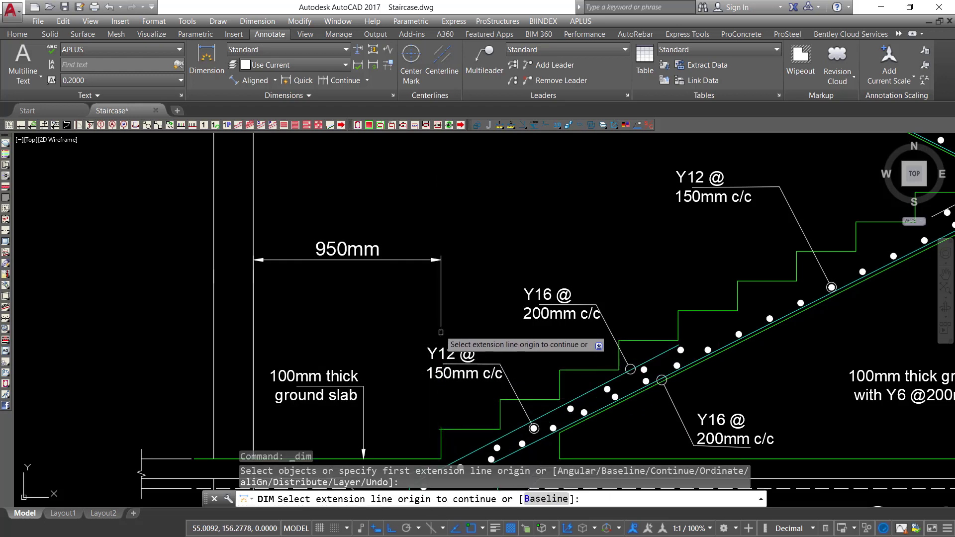
pyautogui.click(440, 426)
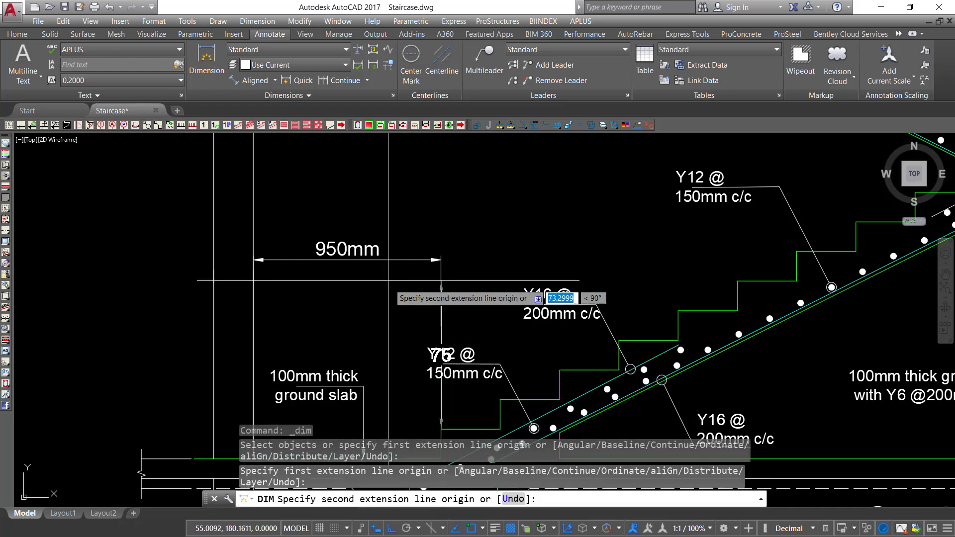
pyautogui.scroll(-3, 523, 351)
pyautogui.scroll(1, 523, 352)
pyautogui.scroll(-2, 405, 339)
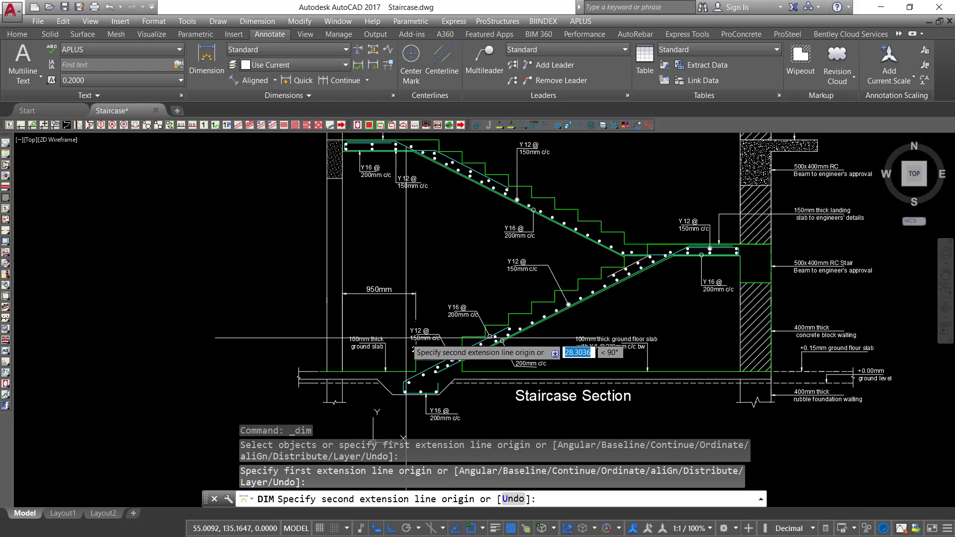
pyautogui.scroll(-2, 577, 312)
pyautogui.scroll(4, 572, 269)
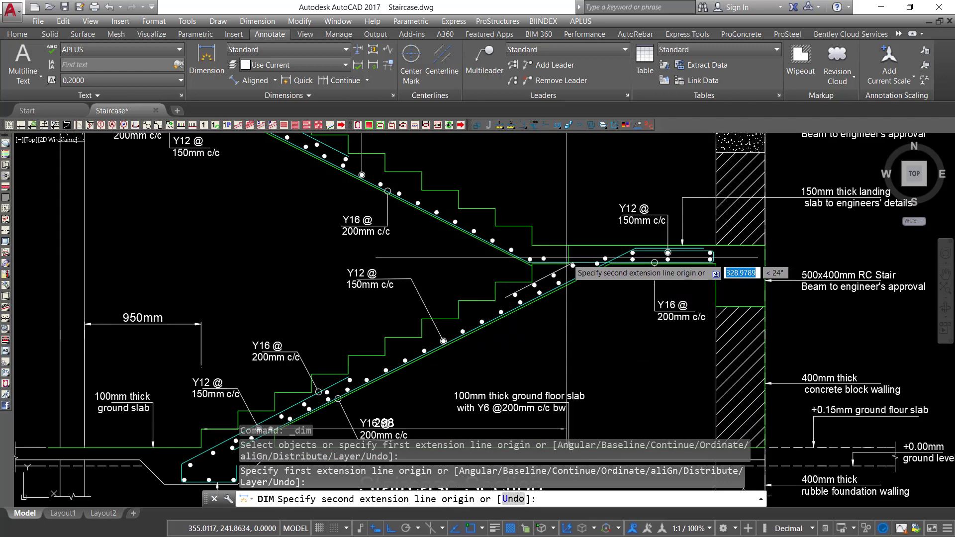
pyautogui.scroll(4, 568, 259)
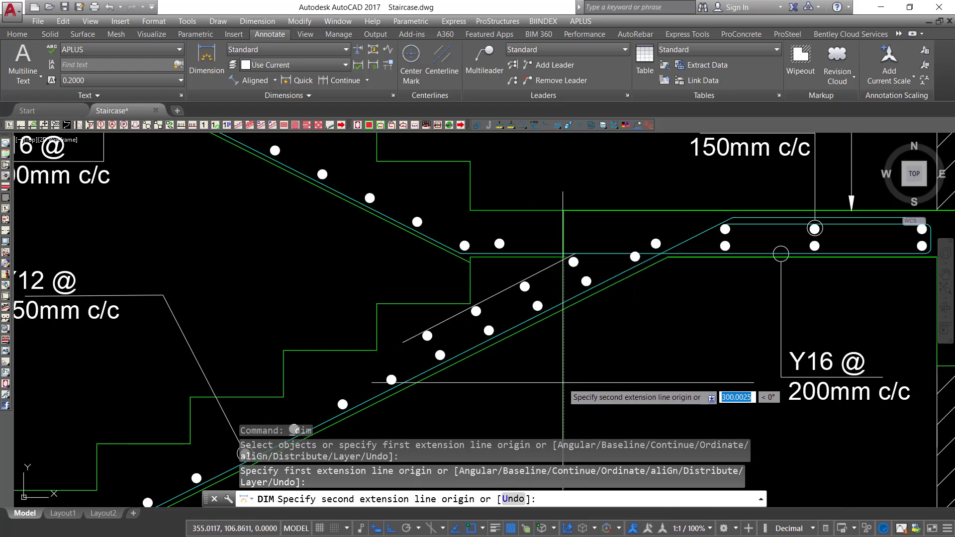
pyautogui.click(562, 382)
pyautogui.scroll(-3, 563, 383)
pyautogui.scroll(-2, 552, 368)
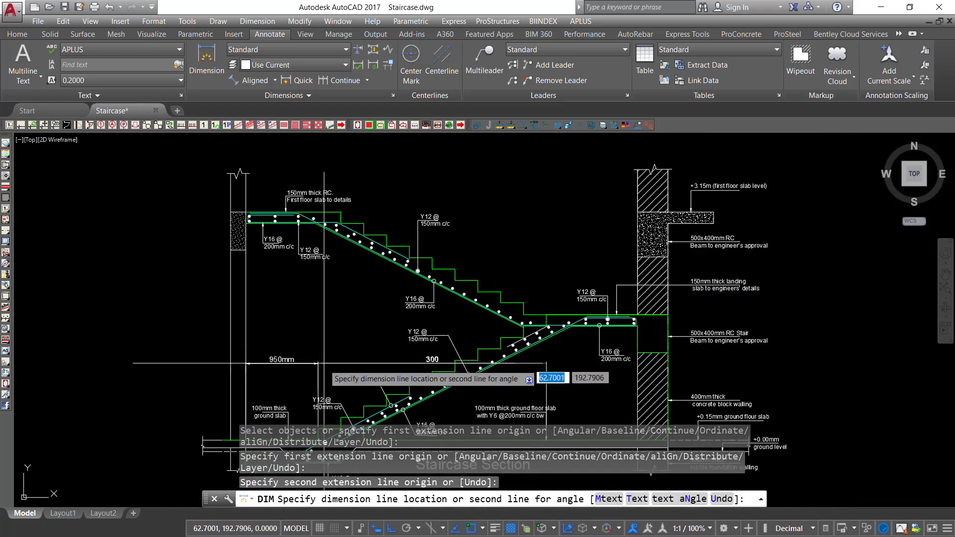
pyautogui.scroll(8, 318, 362)
pyautogui.click(299, 355)
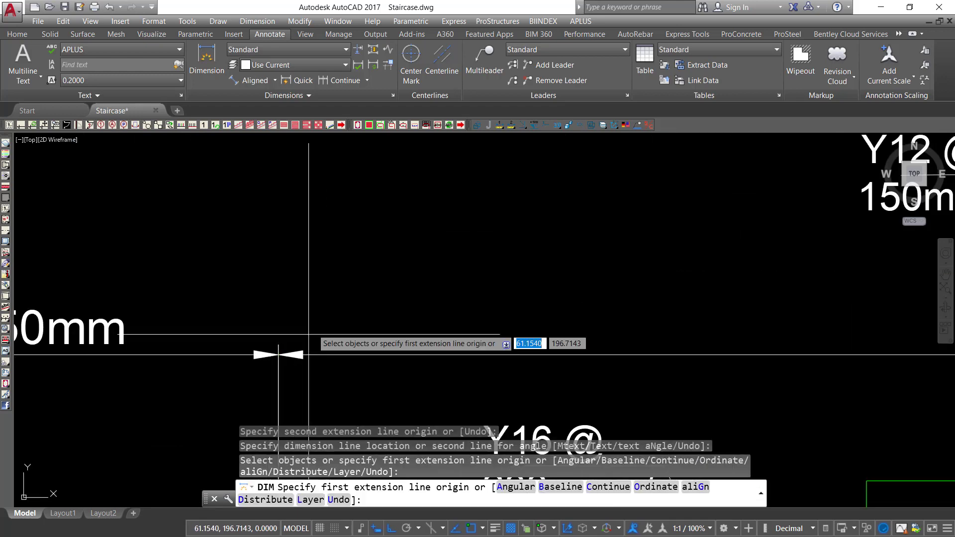
# Delete the horizontal dimension of the lower flight that ends at the ground floor slab leader.
pyautogui.rightClick(326, 277)
pyautogui.click(341, 285)
pyautogui.scroll(-5, 292, 293)
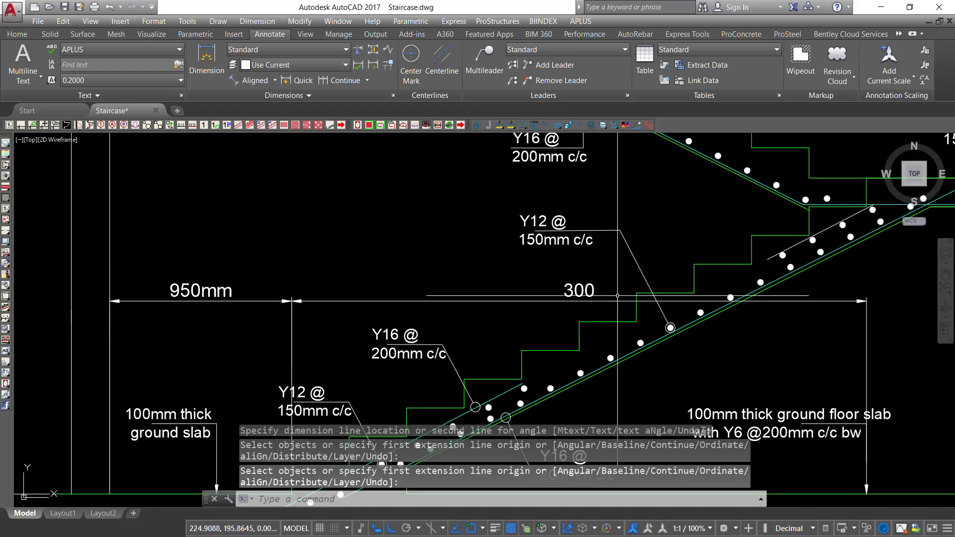
pyautogui.scroll(-1, 538, 283)
pyautogui.scroll(2, 777, 341)
pyautogui.click(763, 311)
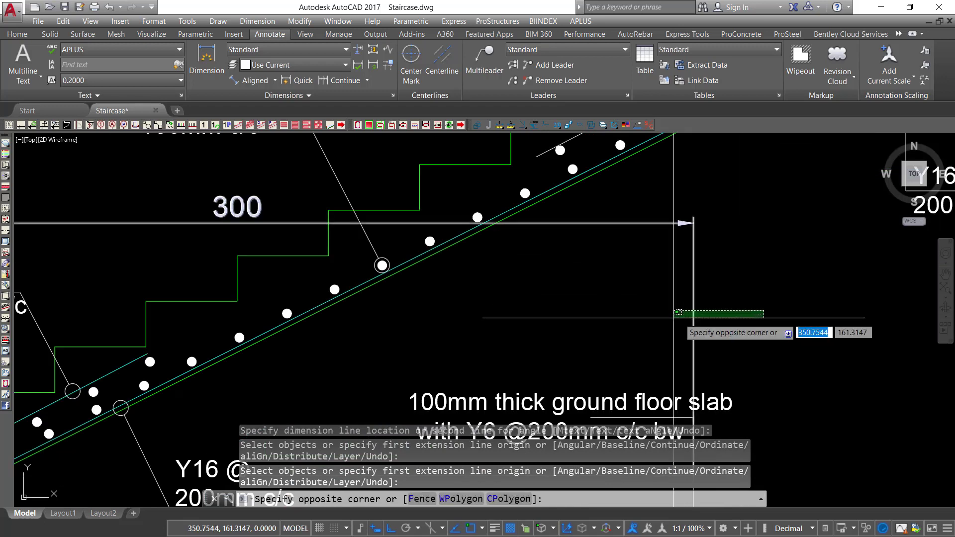
pyautogui.click(678, 312)
pyautogui.press('Delete')
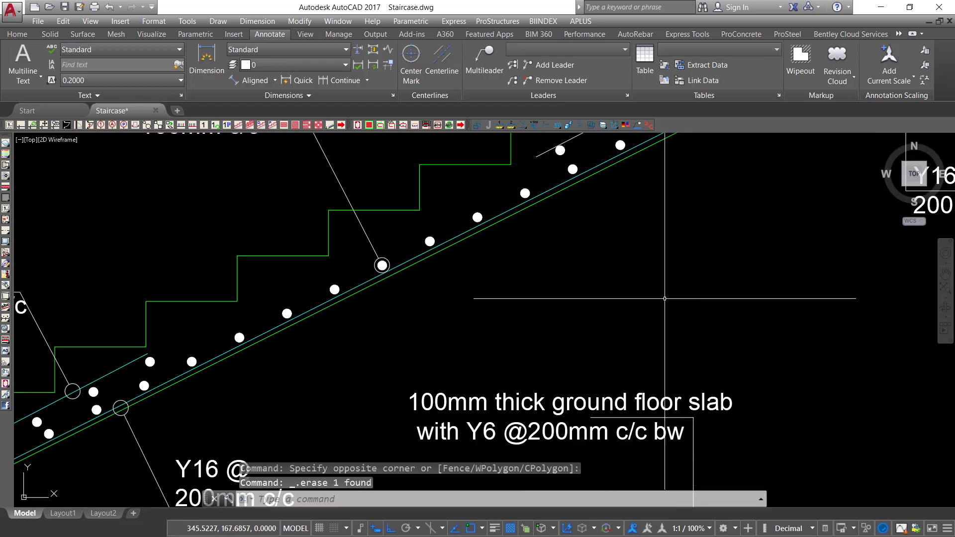
pyautogui.scroll(-4, 615, 329)
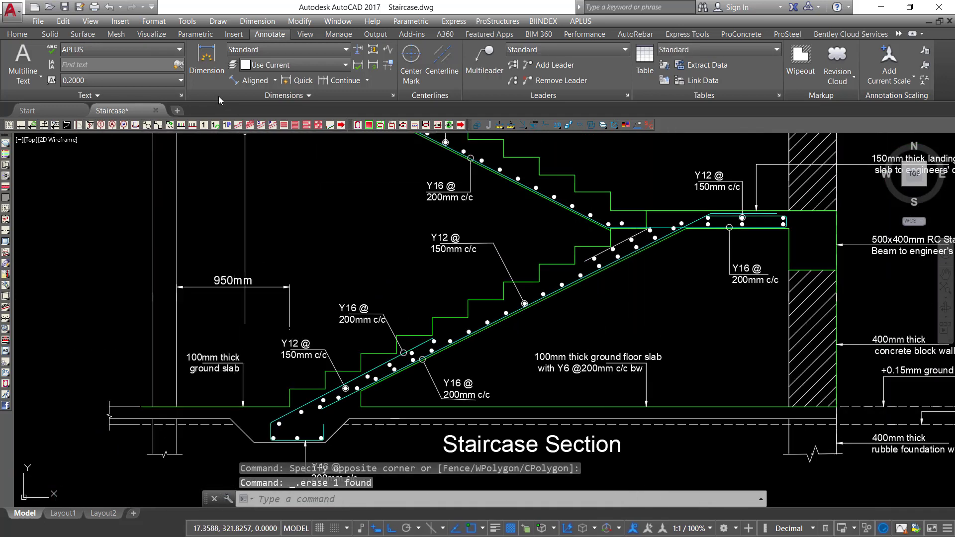
# Dimension the lower flight horizontally from the landing's vertical line to the first riser line, aligning the dimension line with the 950mm dimension.
pyautogui.click(207, 58)
pyautogui.scroll(2, 748, 288)
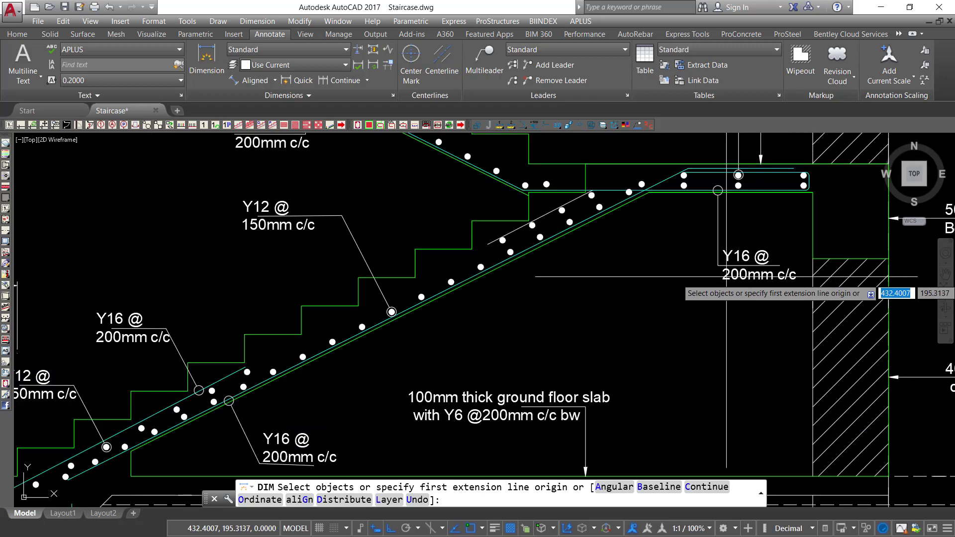
pyautogui.click(580, 167)
pyautogui.scroll(-4, 396, 323)
pyautogui.scroll(2, 388, 287)
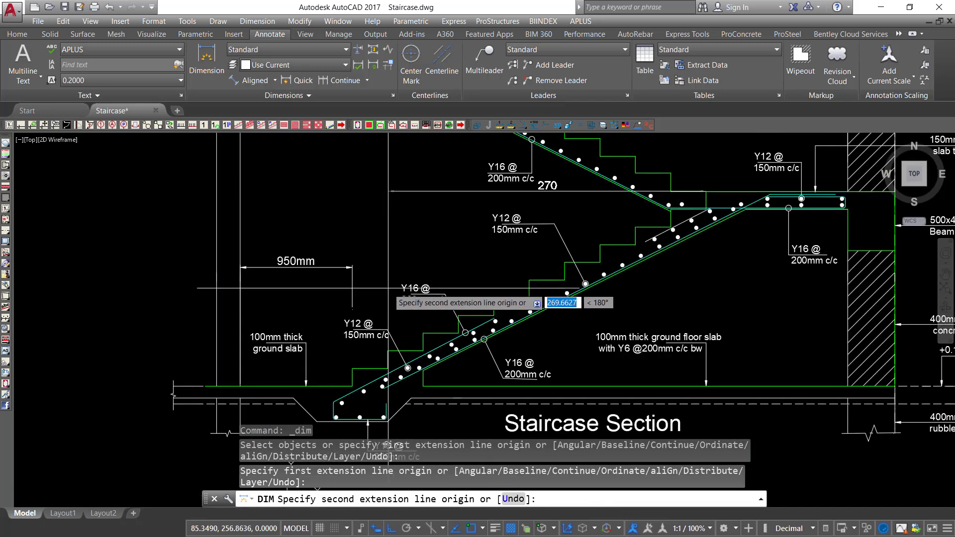
pyautogui.scroll(2, 374, 294)
pyautogui.click(340, 251)
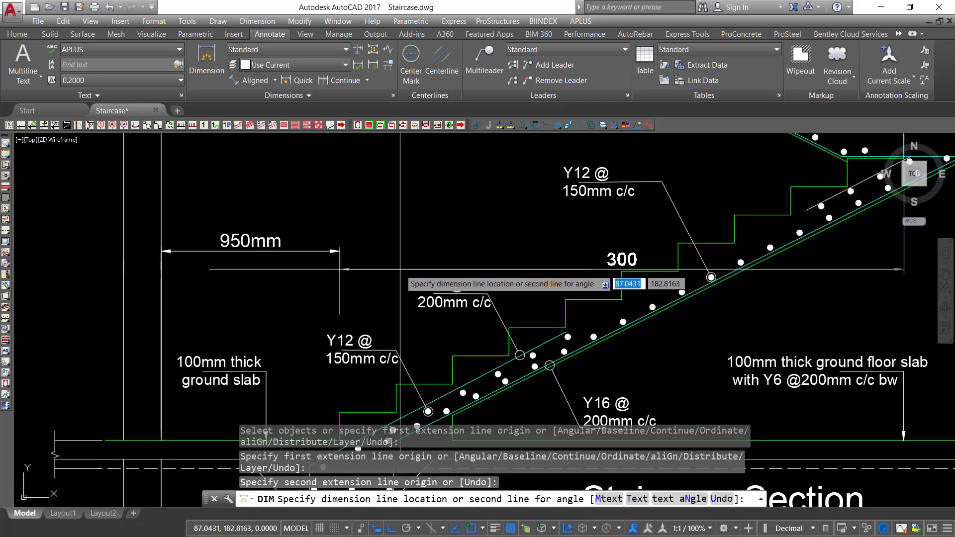
pyautogui.scroll(3, 340, 251)
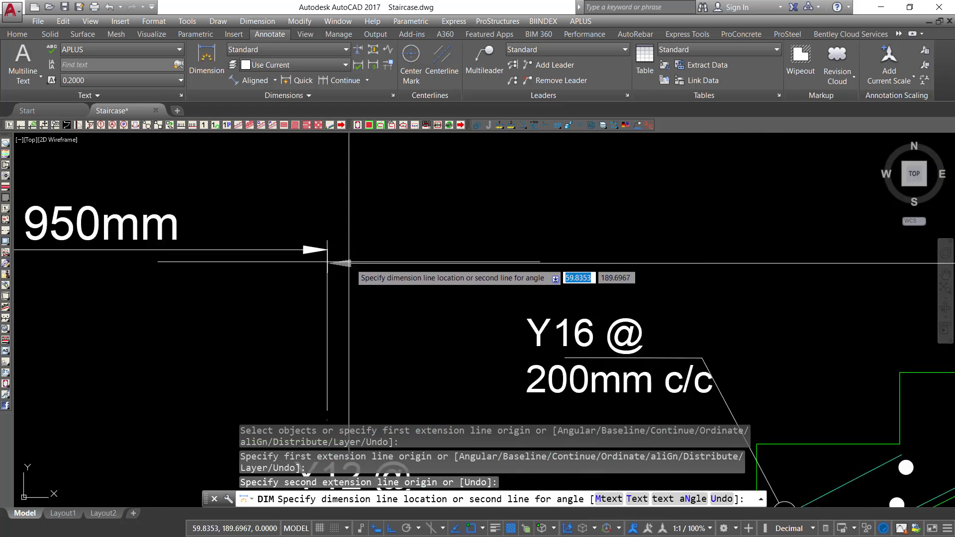
pyautogui.click(327, 249)
pyautogui.rightClick(369, 221)
pyautogui.click(395, 228)
# Override the text of the lower flight's horizontal dimension with "3000mm".
pyautogui.scroll(-2, 344, 269)
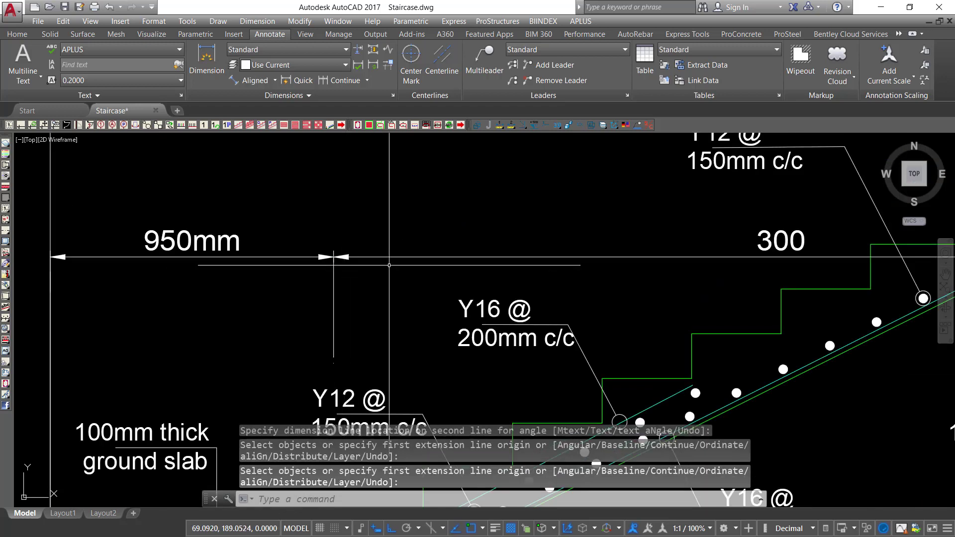
pyautogui.scroll(2, 834, 239)
pyautogui.doubleClick(749, 242)
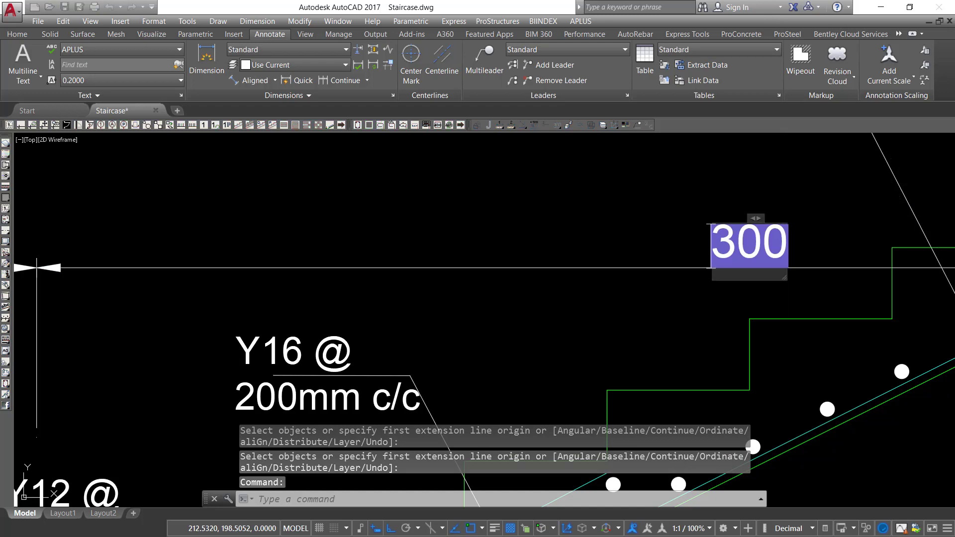
pyautogui.write('300')
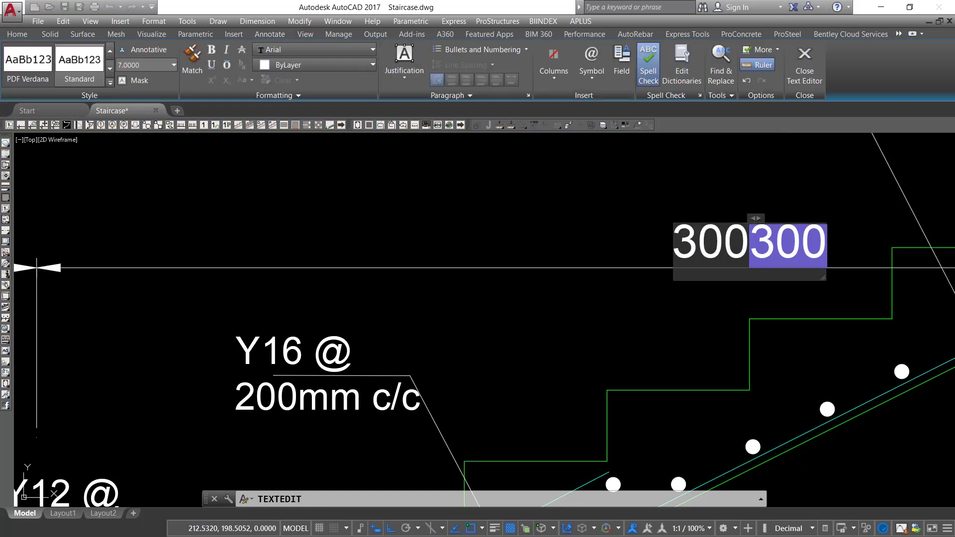
pyautogui.write('0')
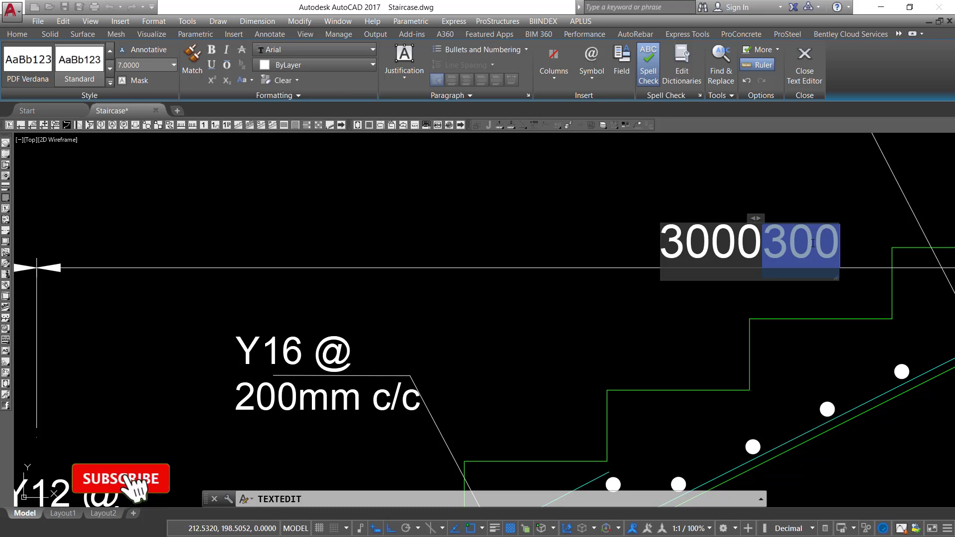
pyautogui.press('Delete')
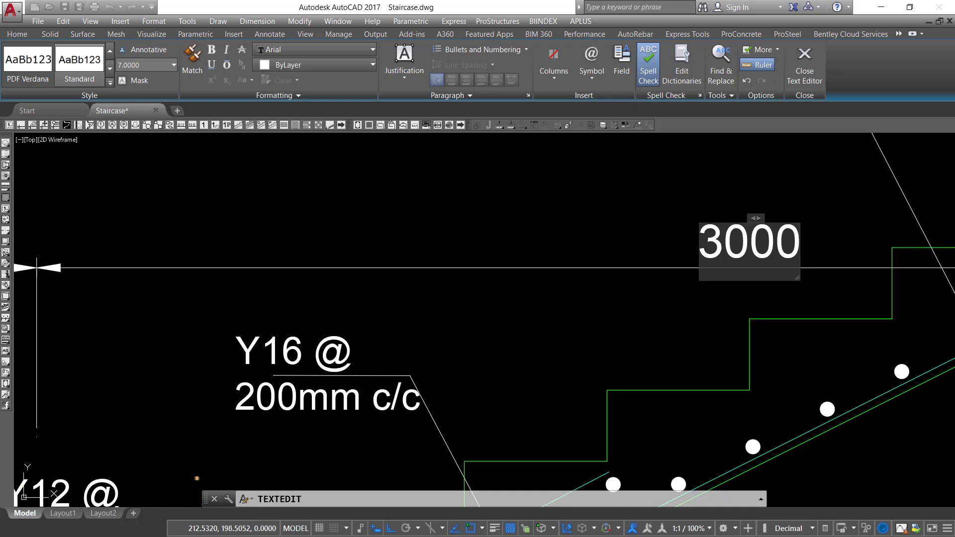
pyautogui.write('mm')
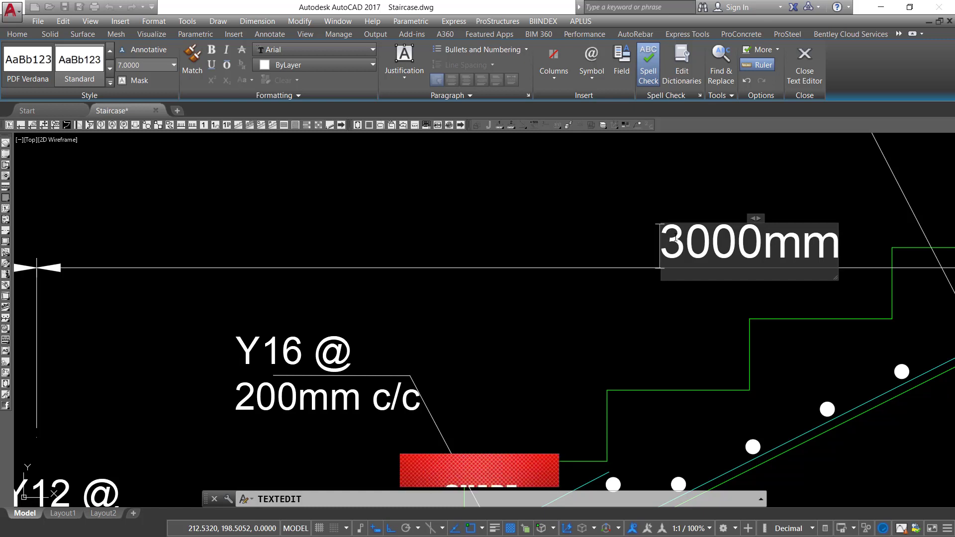
# Prefix the lower flight's dimension text with "10 Treads @" and finish the text edit.
pyautogui.scroll(-3, 512, 309)
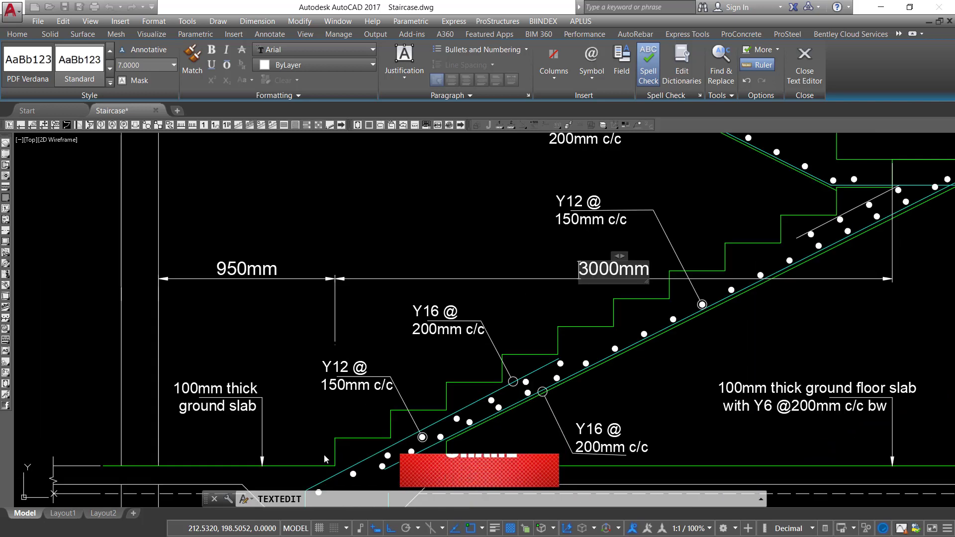
pyautogui.scroll(-2, 326, 458)
pyautogui.scroll(4, 502, 362)
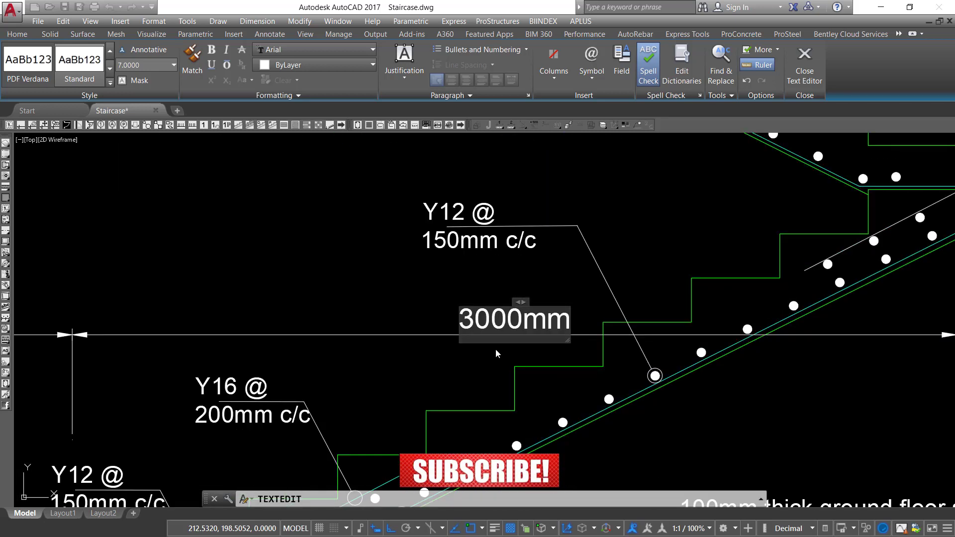
pyautogui.write('10 ')
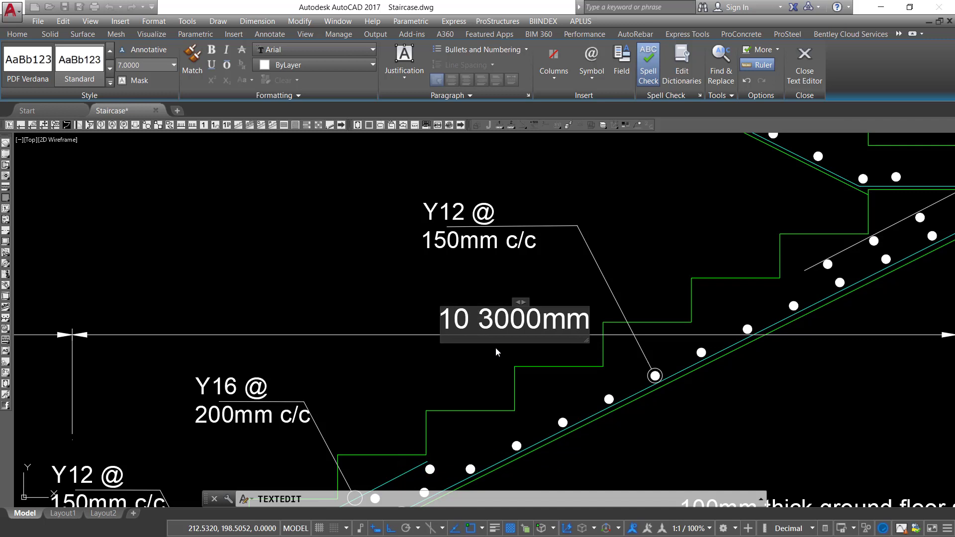
pyautogui.write('Trea')
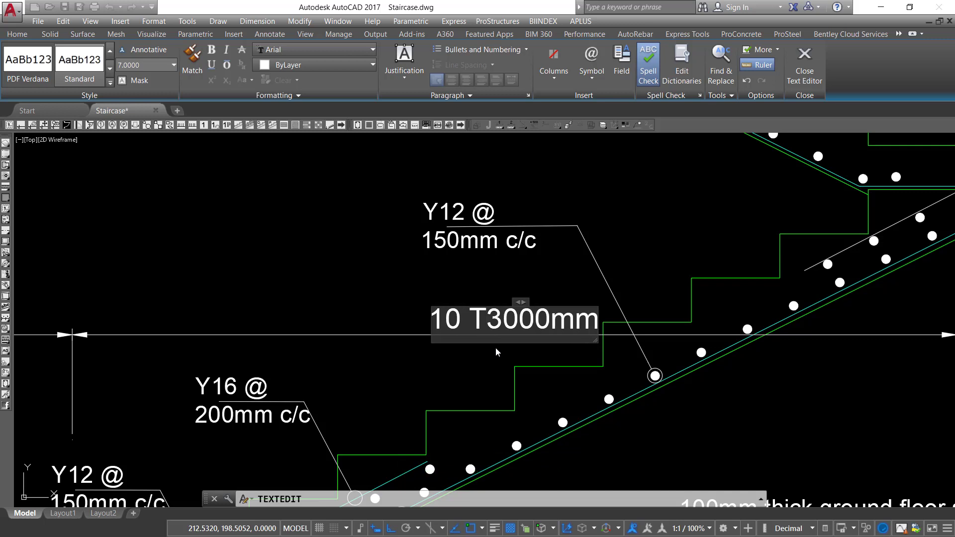
pyautogui.write('ds')
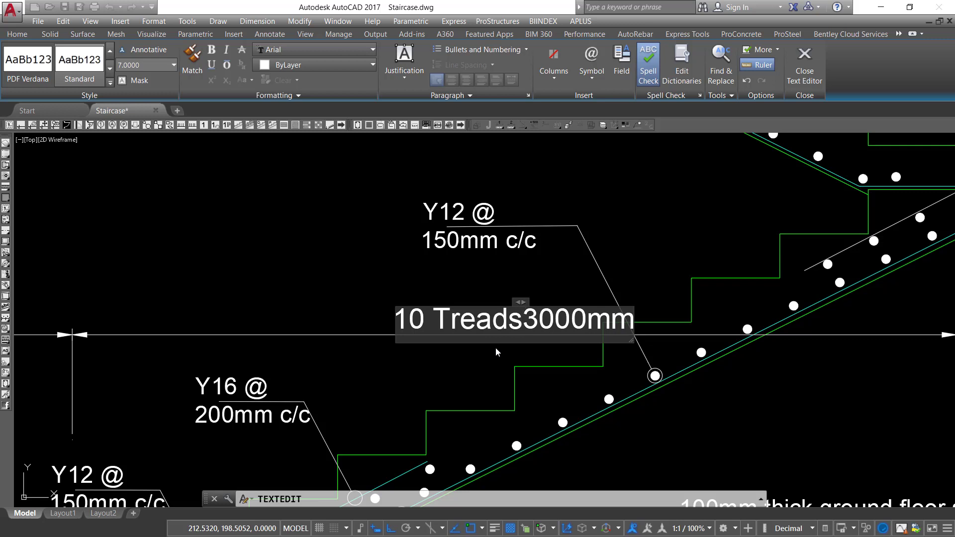
pyautogui.write(' @')
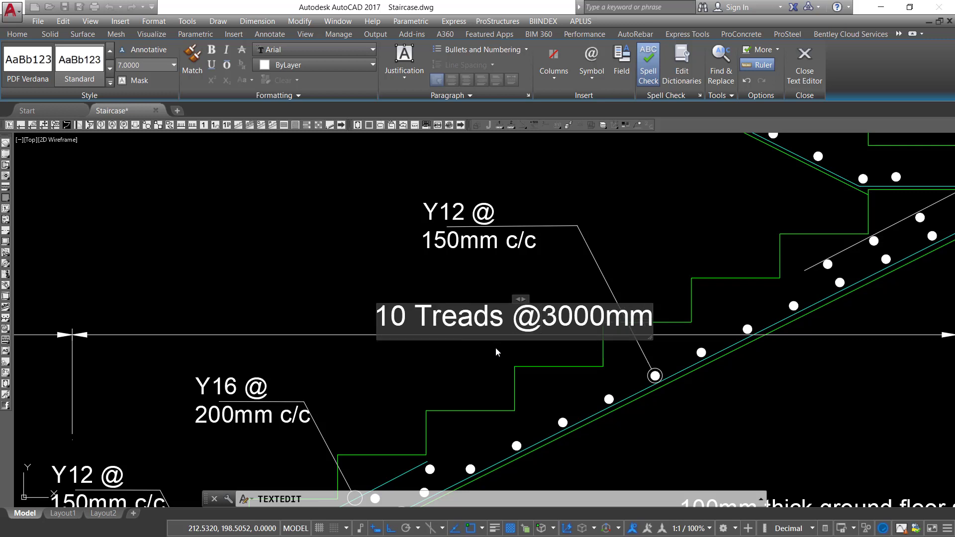
pyautogui.click(495, 347)
pyautogui.press('Return')
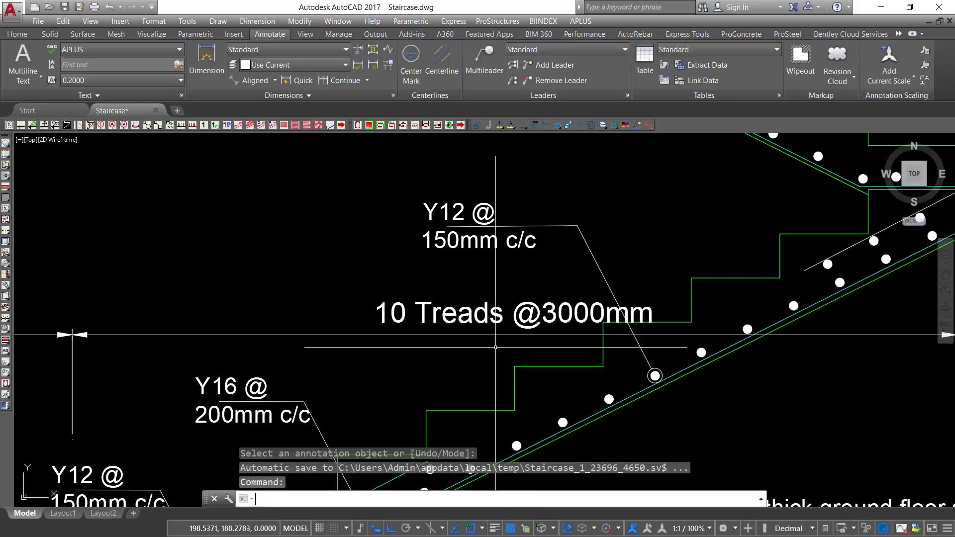
pyautogui.write('3')
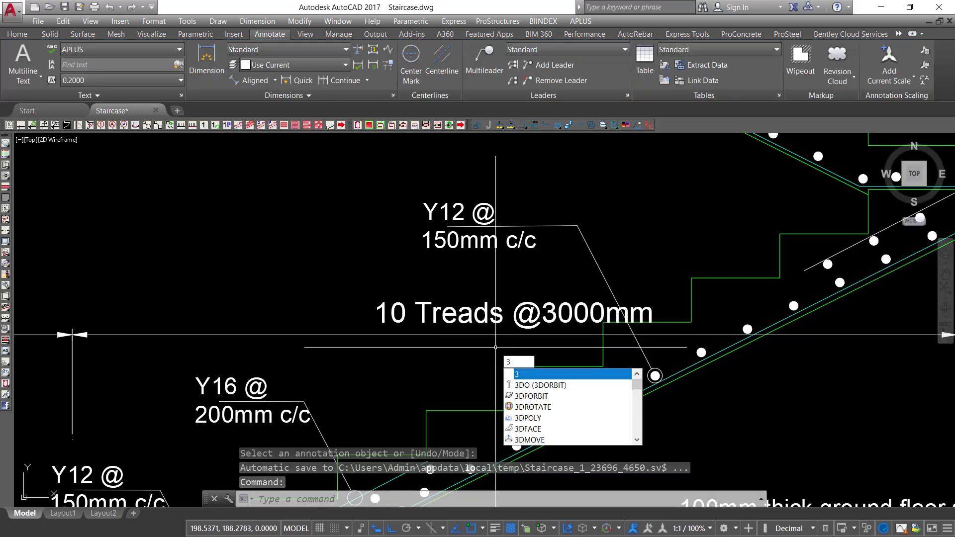
pyautogui.click(649, 230)
pyautogui.click(657, 234)
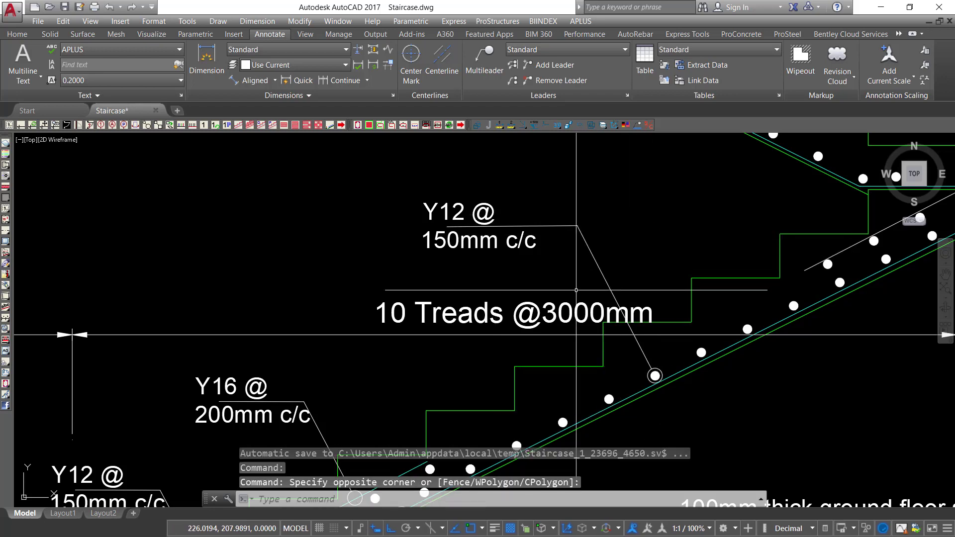
pyautogui.scroll(4, 575, 309)
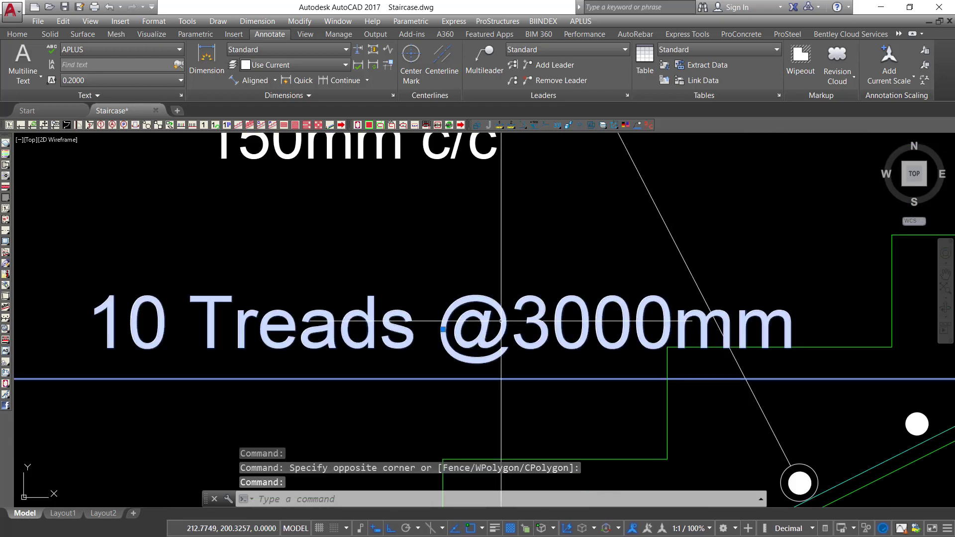
pyautogui.doubleClick(506, 314)
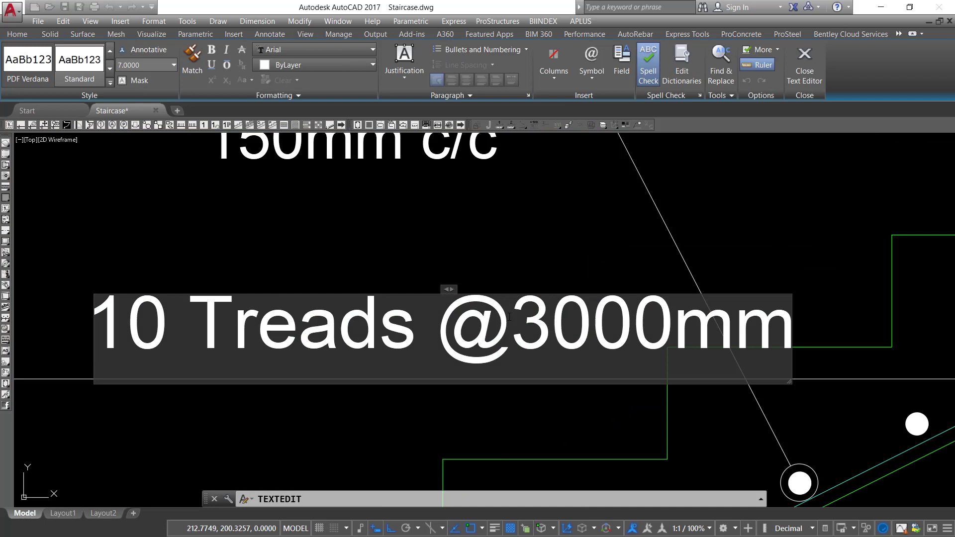
pyautogui.write('300')
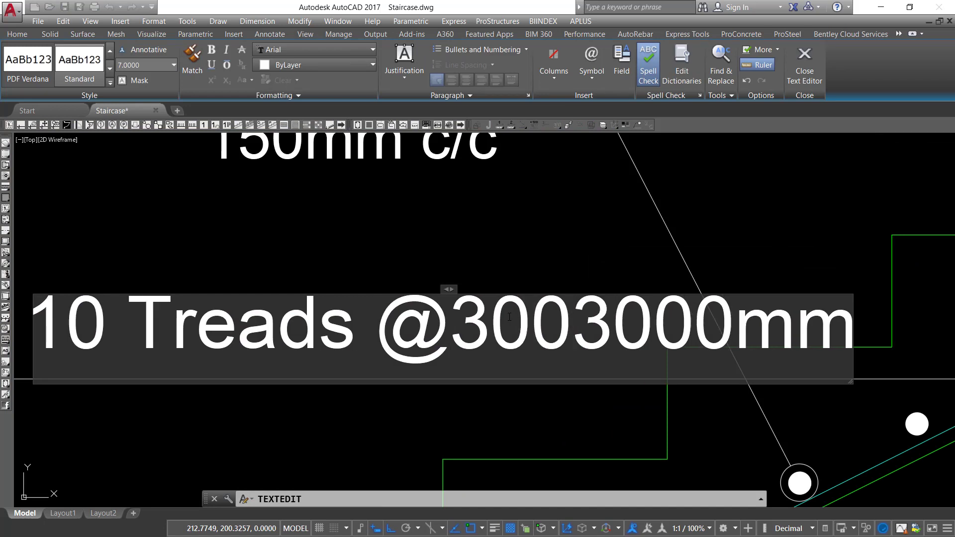
pyautogui.write('mm')
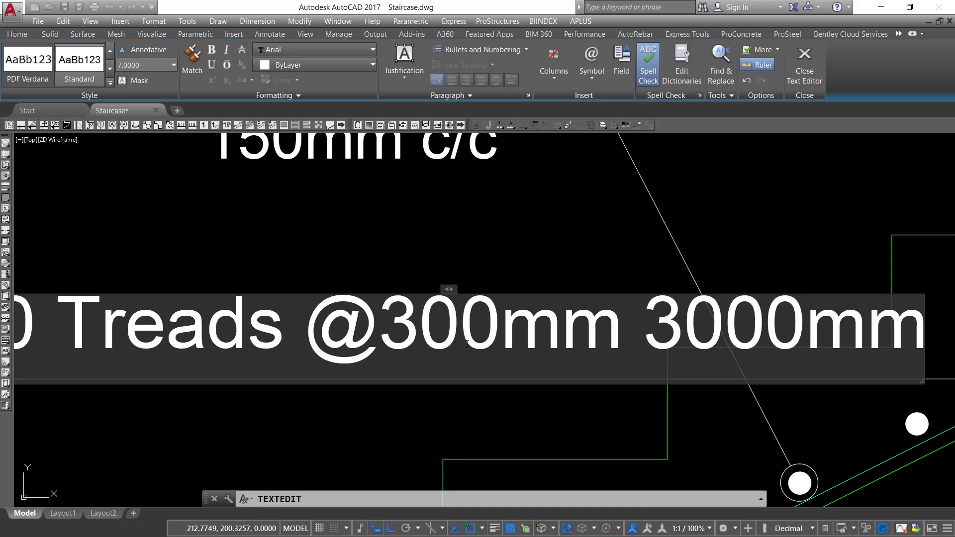
pyautogui.write(' =')
pyautogui.click(446, 243)
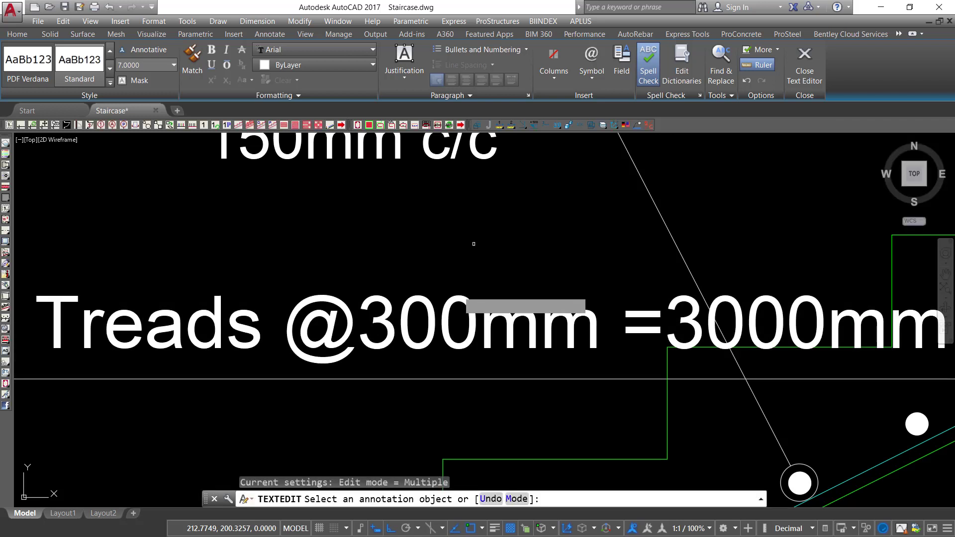
pyautogui.scroll(-5, 446, 244)
pyautogui.rightClick(472, 255)
pyautogui.click(516, 265)
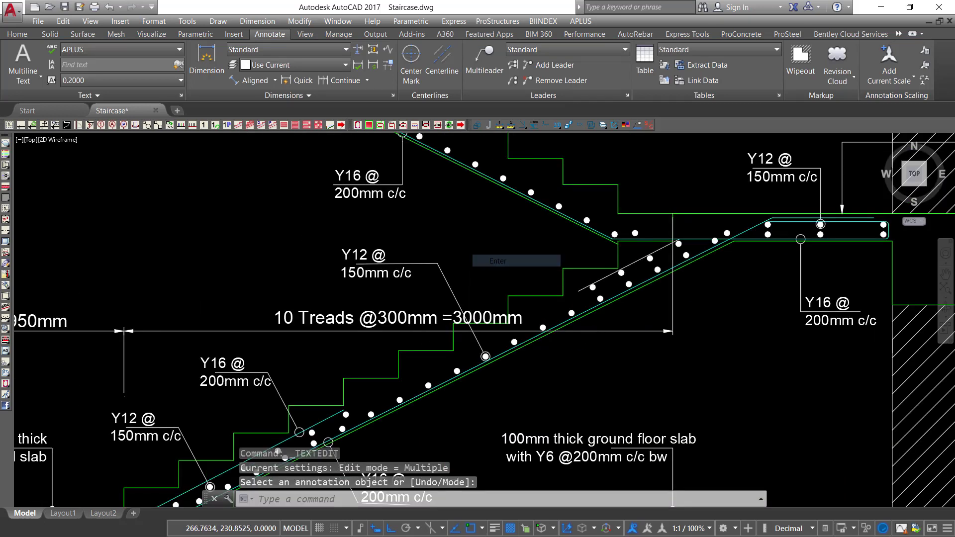
pyautogui.scroll(-3, 393, 329)
pyautogui.scroll(2, 392, 329)
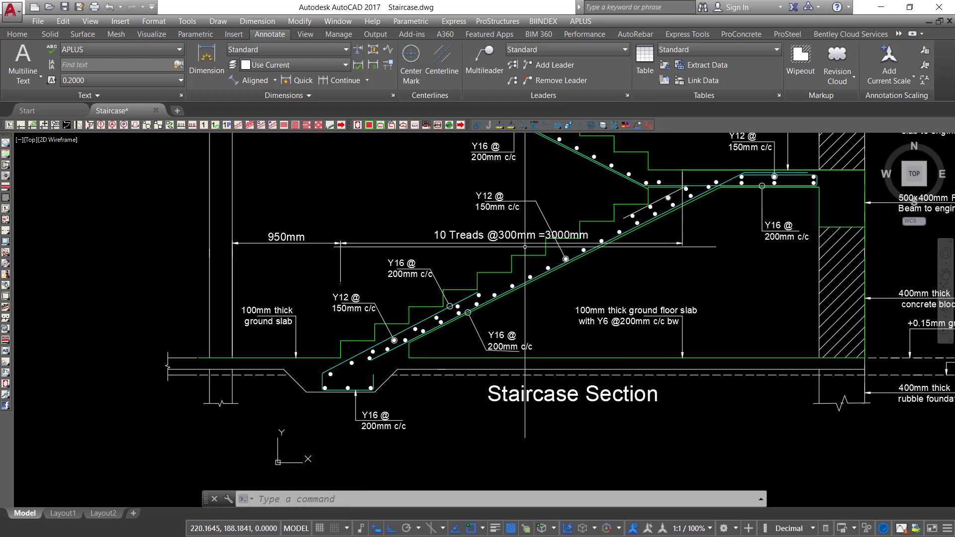
pyautogui.scroll(2, 436, 318)
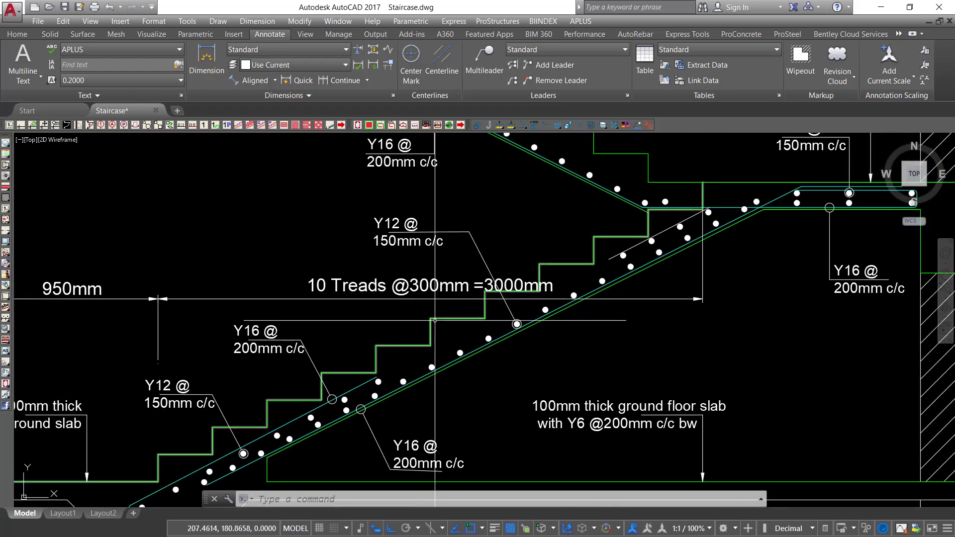
pyautogui.scroll(2, 452, 305)
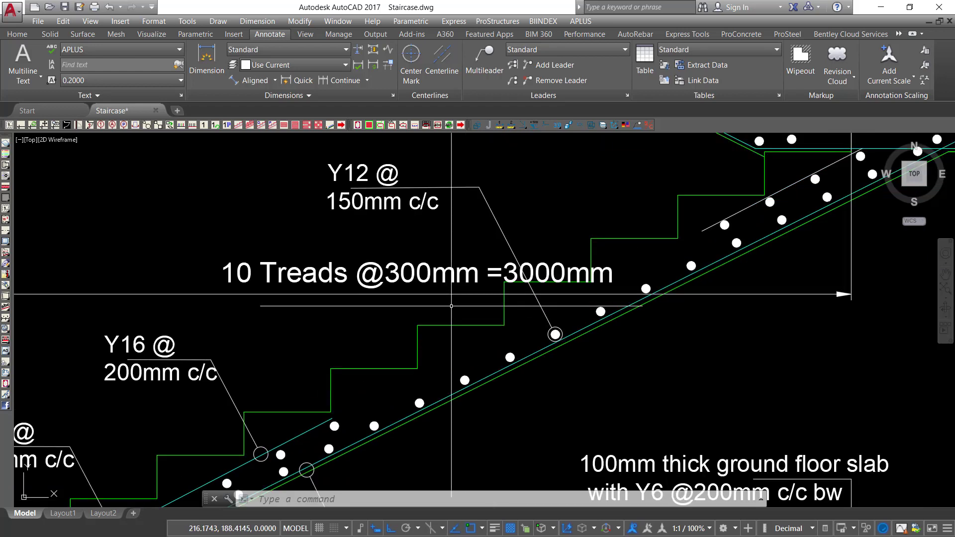
pyautogui.click(223, 70)
pyautogui.scroll(2, 485, 328)
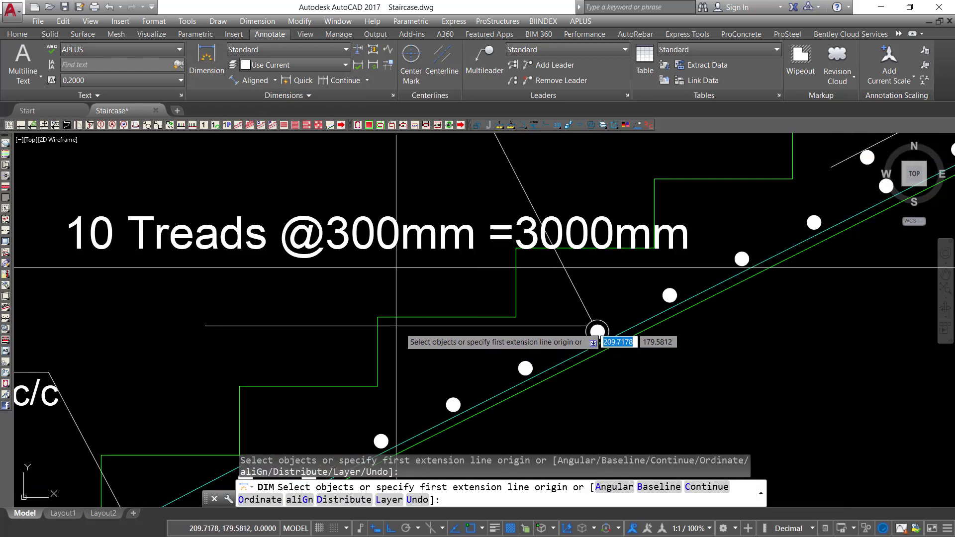
pyautogui.click(378, 268)
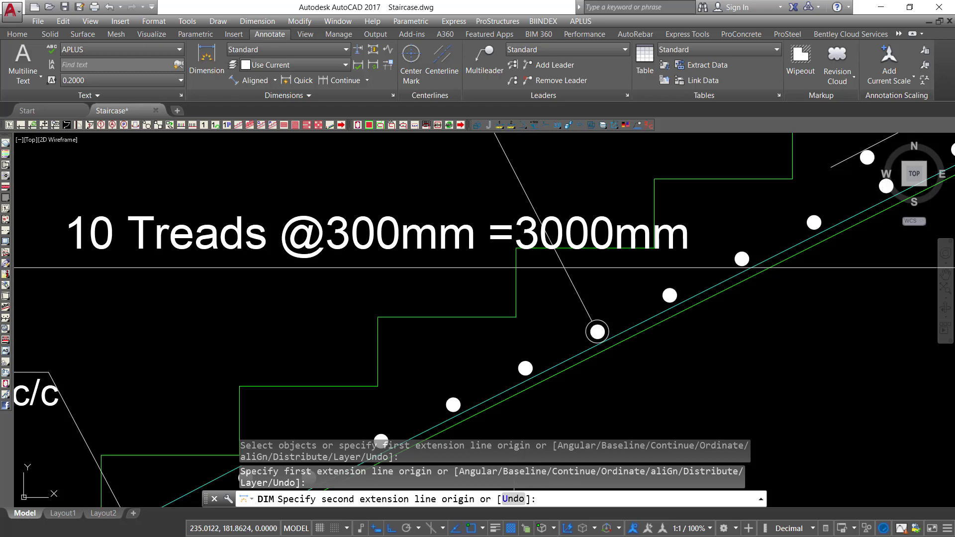
pyautogui.press('Escape')
pyautogui.scroll(-3, 514, 314)
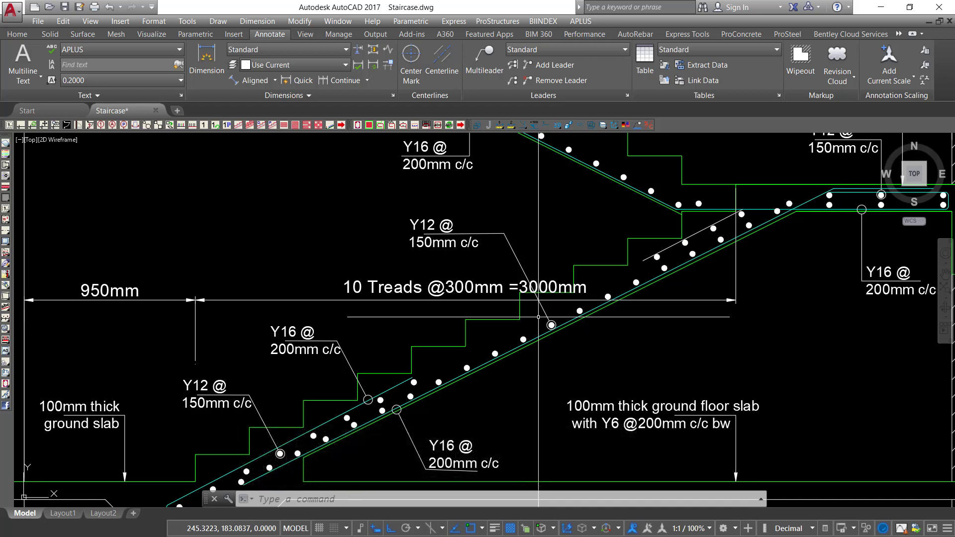
# Dimension the mid-landing horizontally from the vertical line at the flight's end to the wall face, aligning it with the 3000mm dimension line.
pyautogui.click(215, 63)
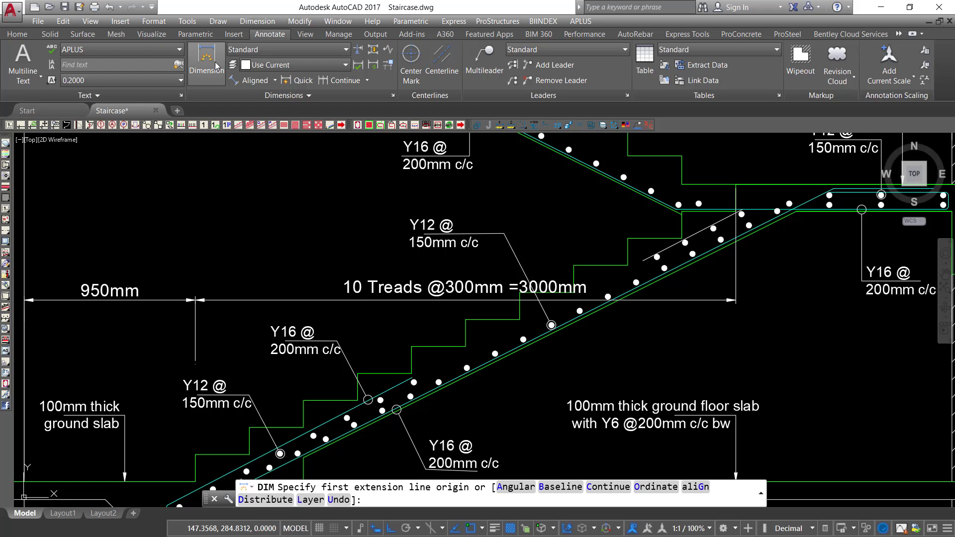
pyautogui.scroll(-2, 597, 248)
pyautogui.scroll(2, 676, 233)
pyautogui.scroll(2, 676, 234)
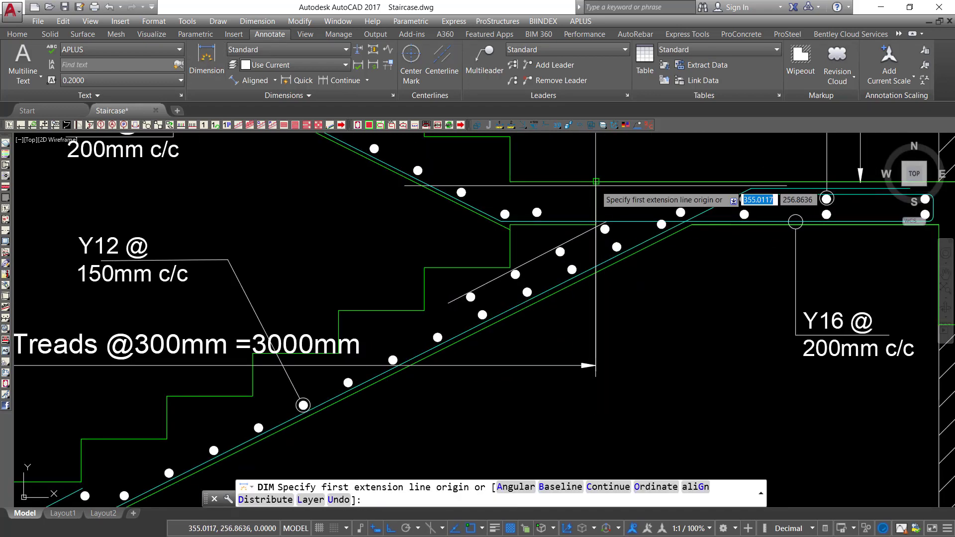
pyautogui.click(569, 204)
pyautogui.scroll(-3, 567, 207)
pyautogui.scroll(4, 725, 228)
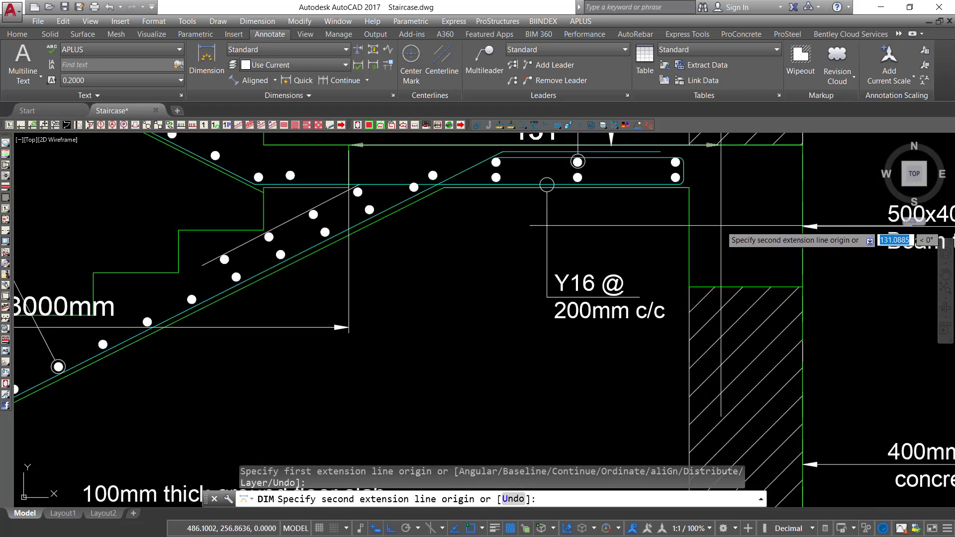
pyautogui.click(688, 187)
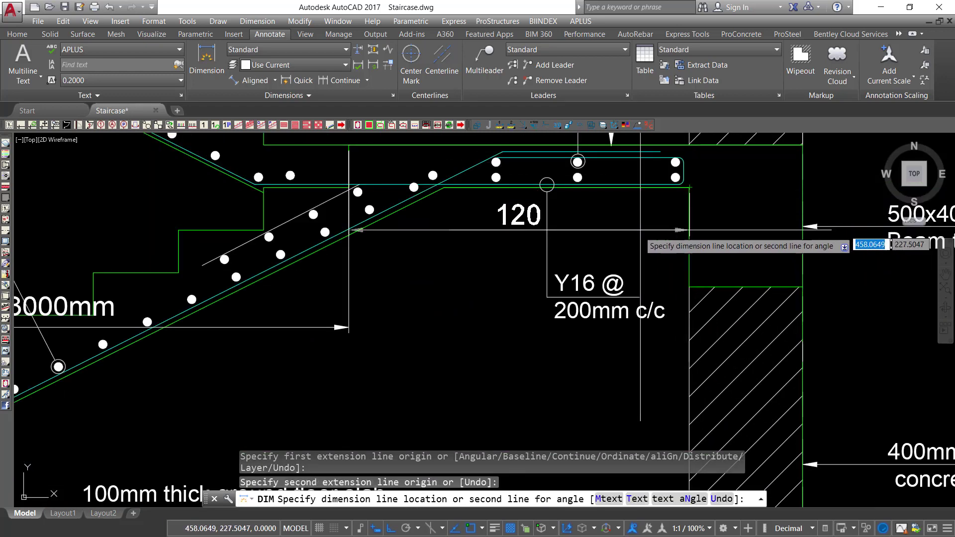
pyautogui.scroll(2, 358, 331)
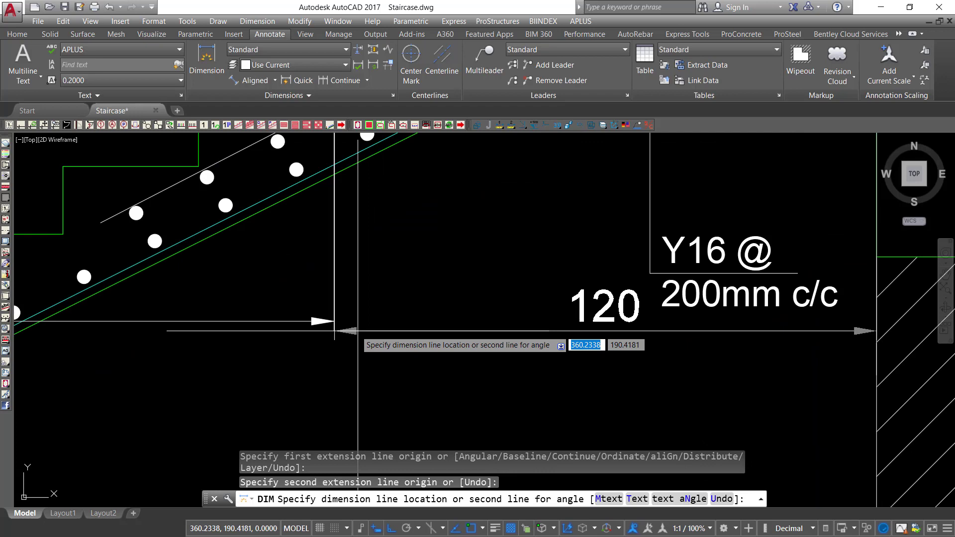
pyautogui.click(334, 321)
pyautogui.rightClick(387, 248)
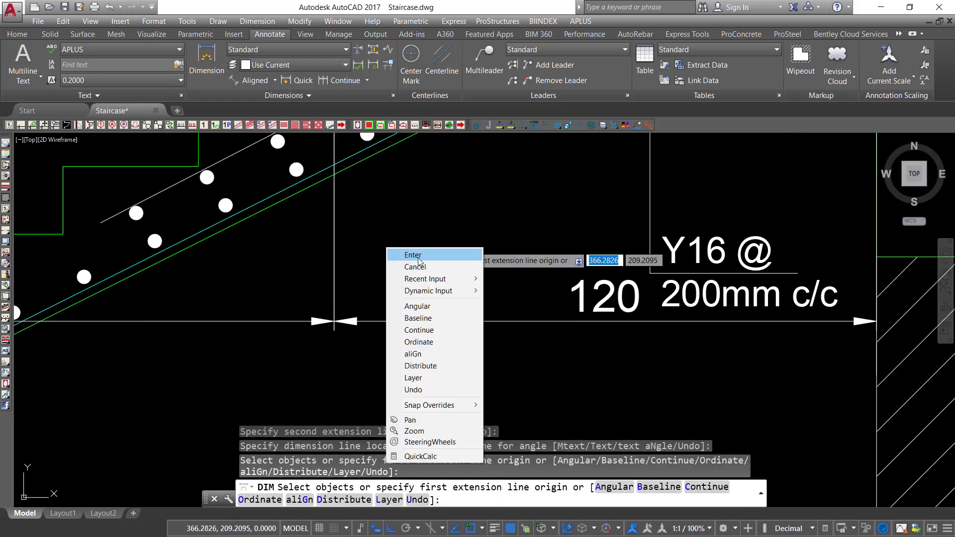
pyautogui.click(392, 254)
# Move the "Y16 @ 200mm c/c" label beneath the mid-landing straight up, clear of the landing's dimension text.
pyautogui.scroll(-2, 745, 323)
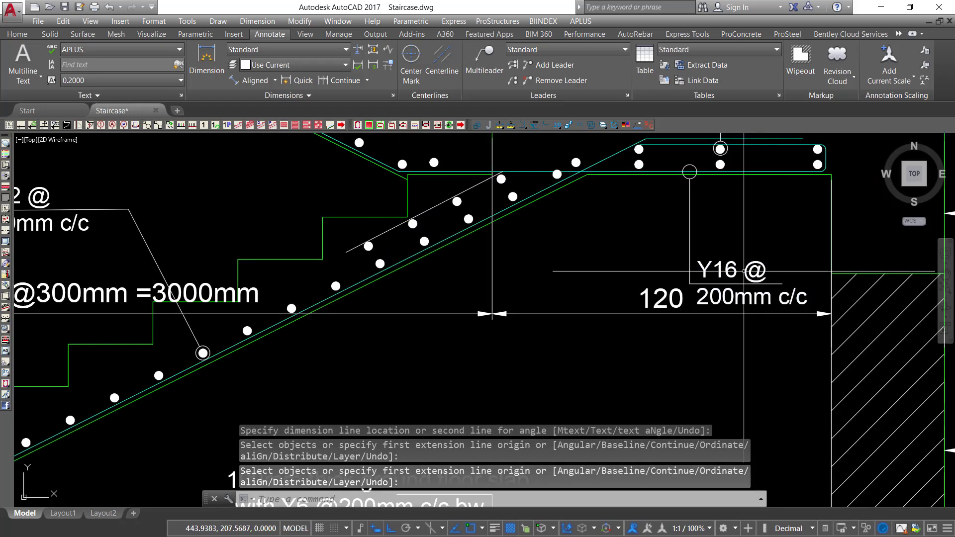
pyautogui.scroll(2, 743, 279)
pyautogui.scroll(-2, 690, 282)
pyautogui.scroll(4, 713, 269)
pyautogui.click(725, 259)
pyautogui.click(673, 220)
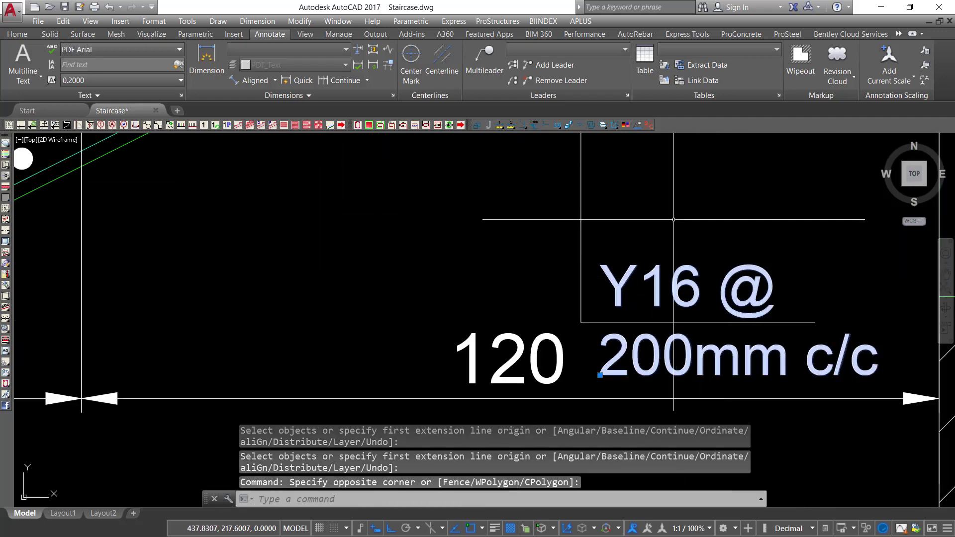
pyautogui.rightClick(673, 219)
pyautogui.click(716, 323)
pyautogui.scroll(-3, 716, 323)
pyautogui.click(725, 239)
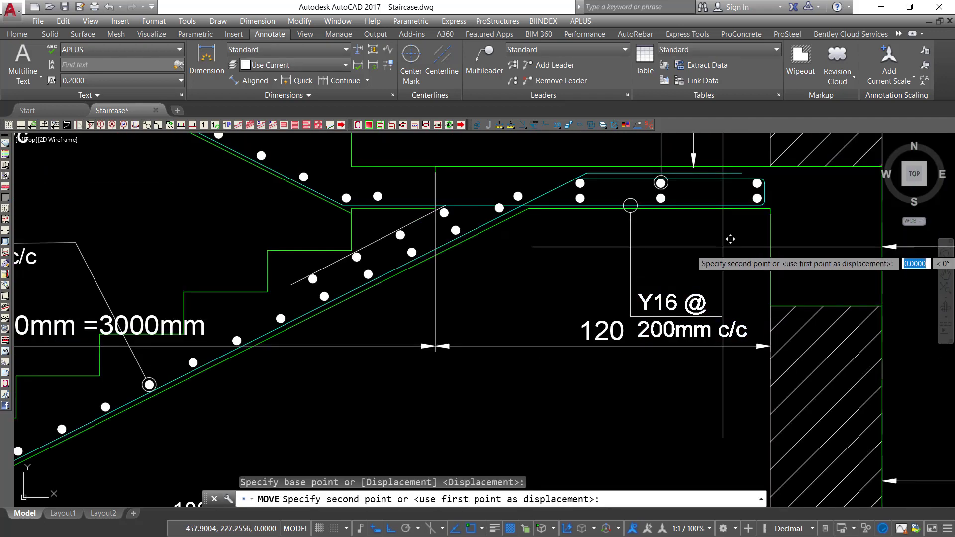
pyautogui.click(725, 189)
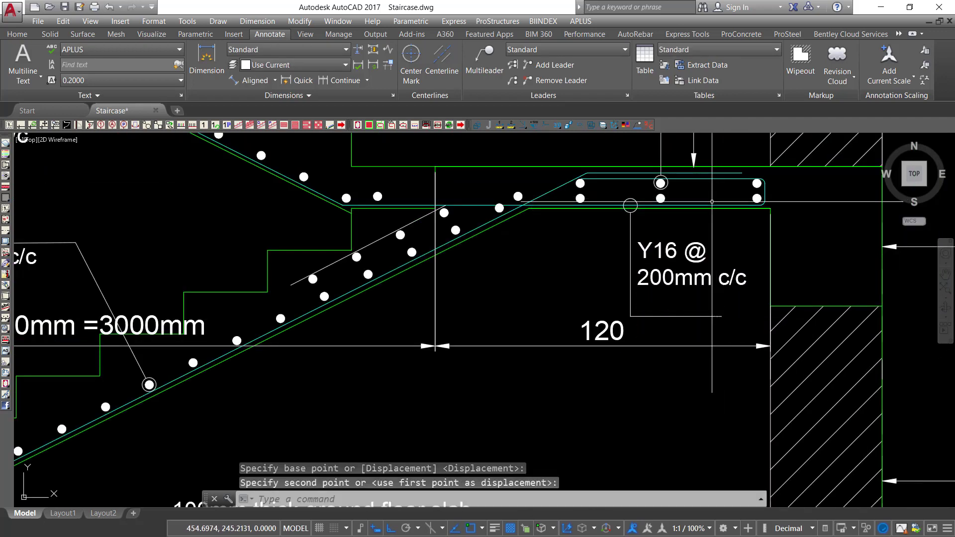
# With object snap off, stretch the Y16 leader's corner and end point up so its horizontal part runs between the two label lines.
pyautogui.scroll(4, 687, 305)
pyautogui.click(687, 305)
pyautogui.scroll(-2, 688, 305)
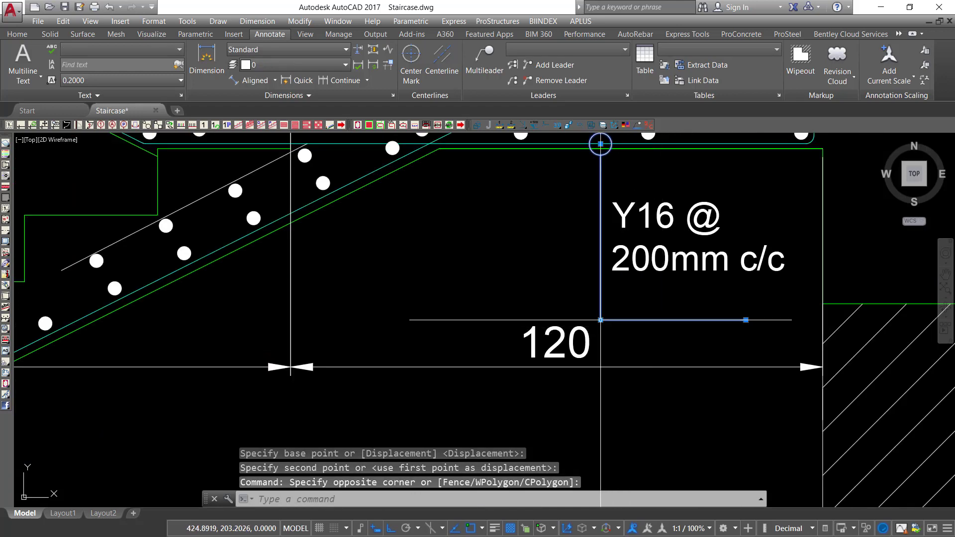
pyautogui.click(600, 320)
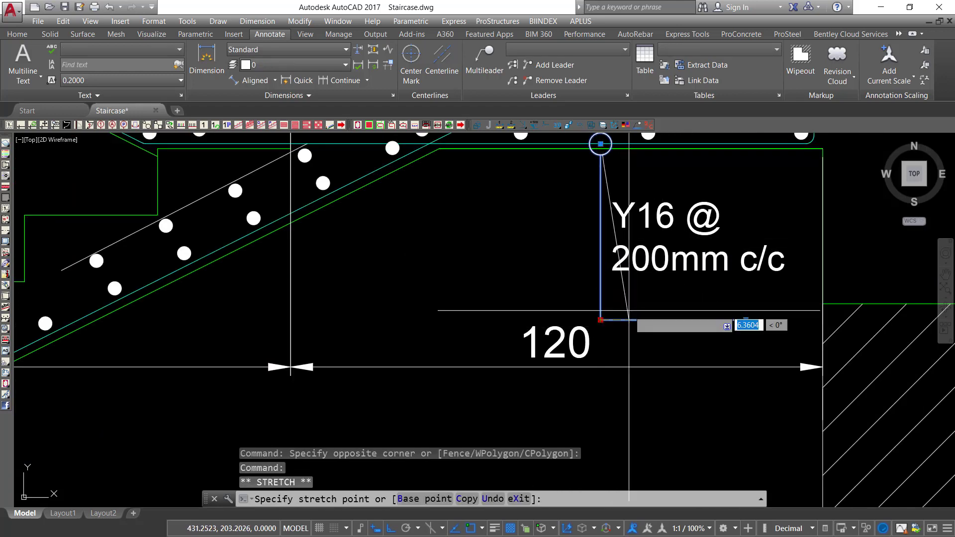
pyautogui.click(469, 529)
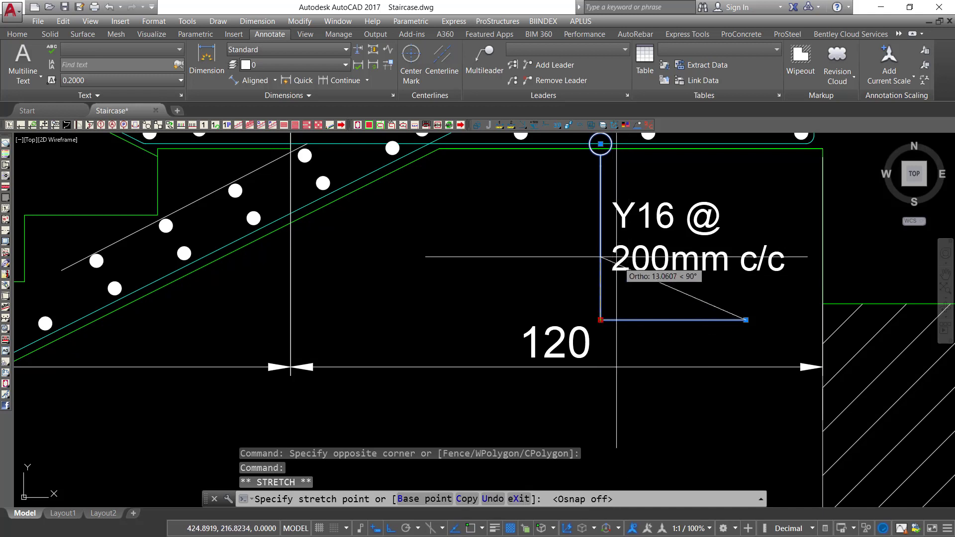
pyautogui.click(745, 319)
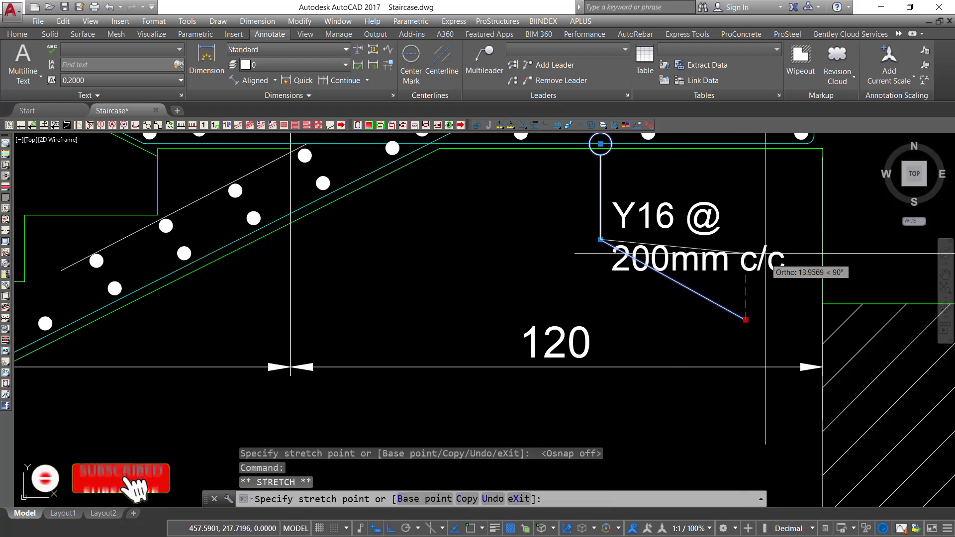
pyautogui.click(770, 241)
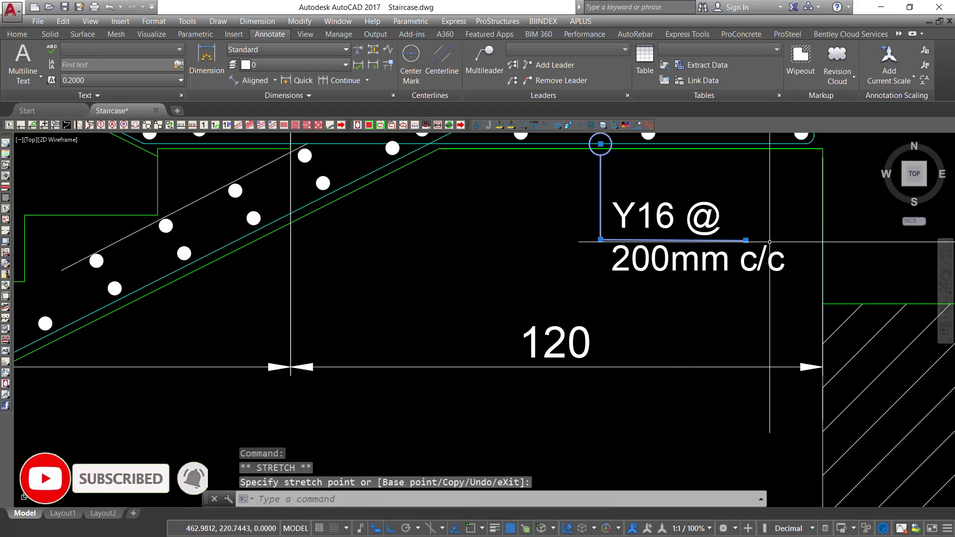
pyautogui.press('Escape')
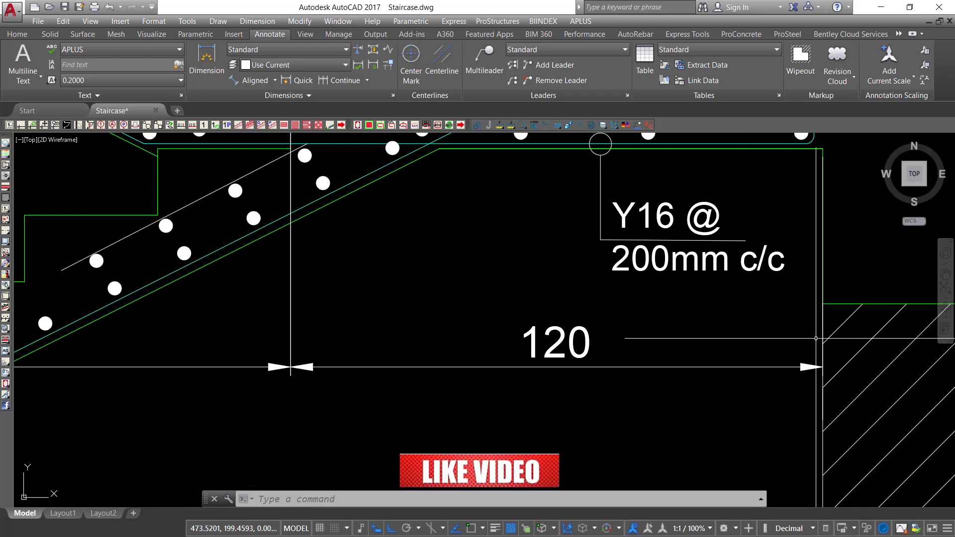
# Turn object snap back on and dimension the first floor slab horizontally from the wall face to the top riser, above the slab label.
pyautogui.scroll(-2, 739, 386)
pyautogui.scroll(-2, 740, 386)
pyautogui.moveTo(285, 251)
pyautogui.mouseDown(button='middle')
pyautogui.moveTo(553, 261)
pyautogui.moveTo(471, 344)
pyautogui.mouseUp(button='middle')
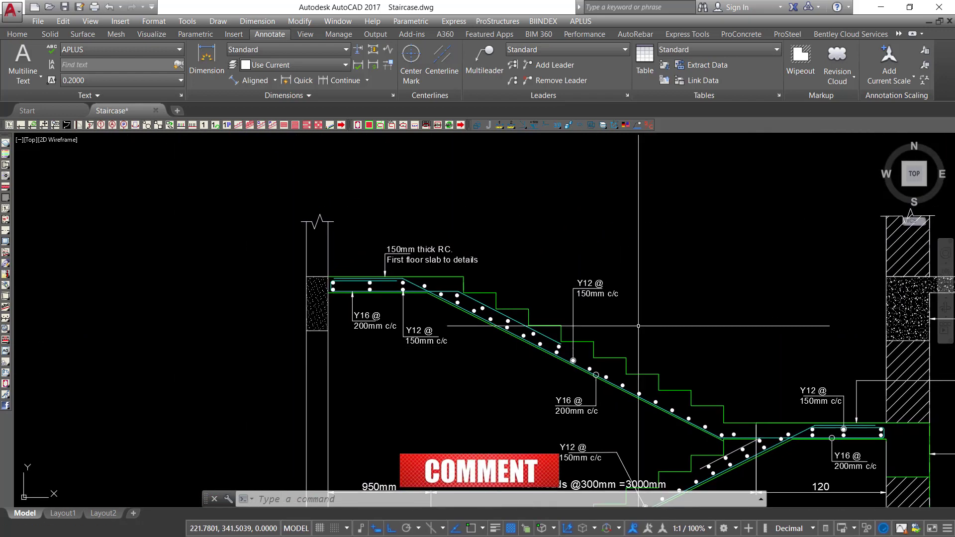
pyautogui.click(207, 62)
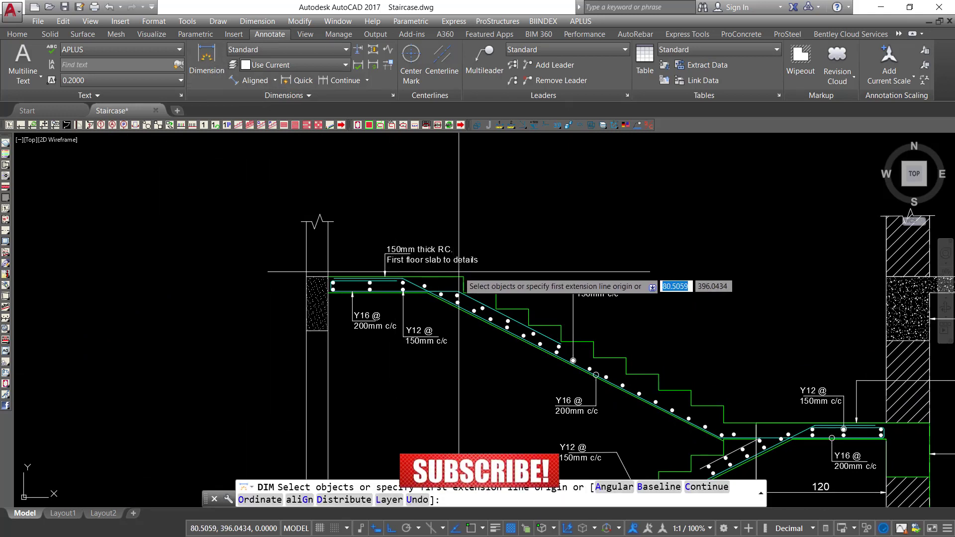
pyautogui.scroll(4, 358, 242)
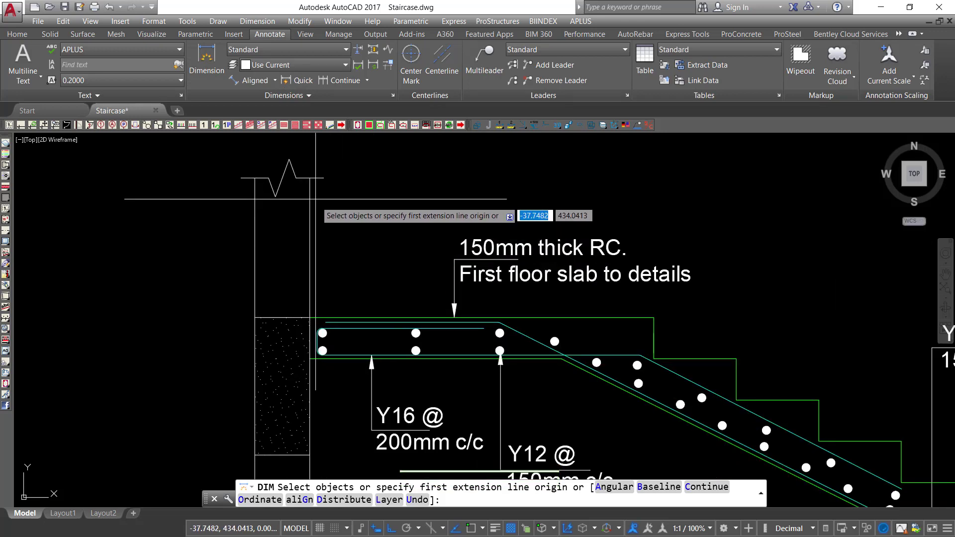
pyautogui.press('Return')
pyautogui.press('Escape')
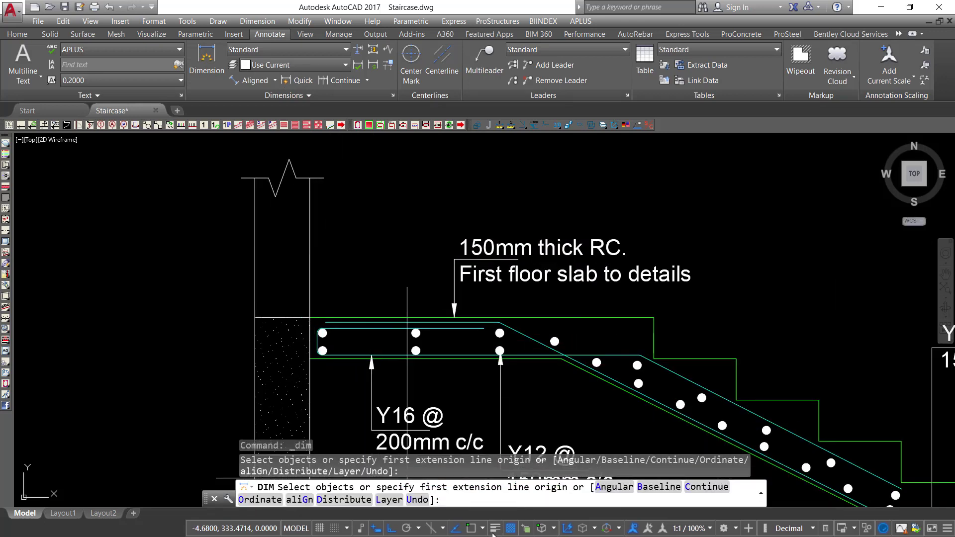
pyautogui.click(310, 177)
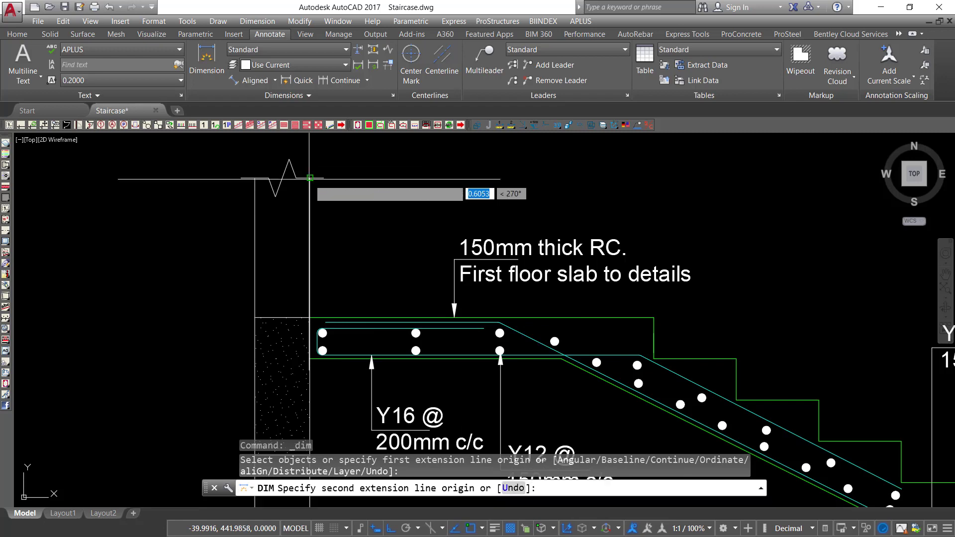
pyautogui.click(653, 317)
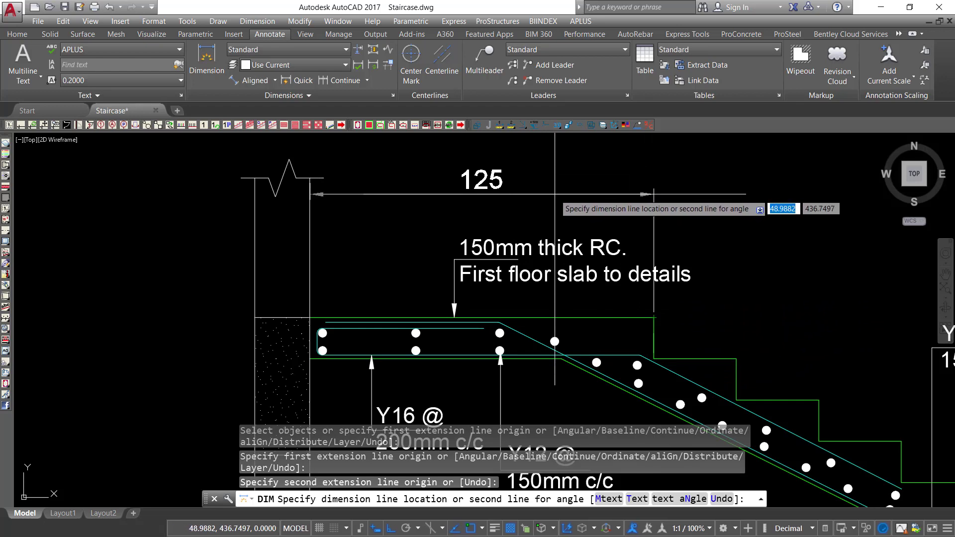
pyautogui.click(587, 216)
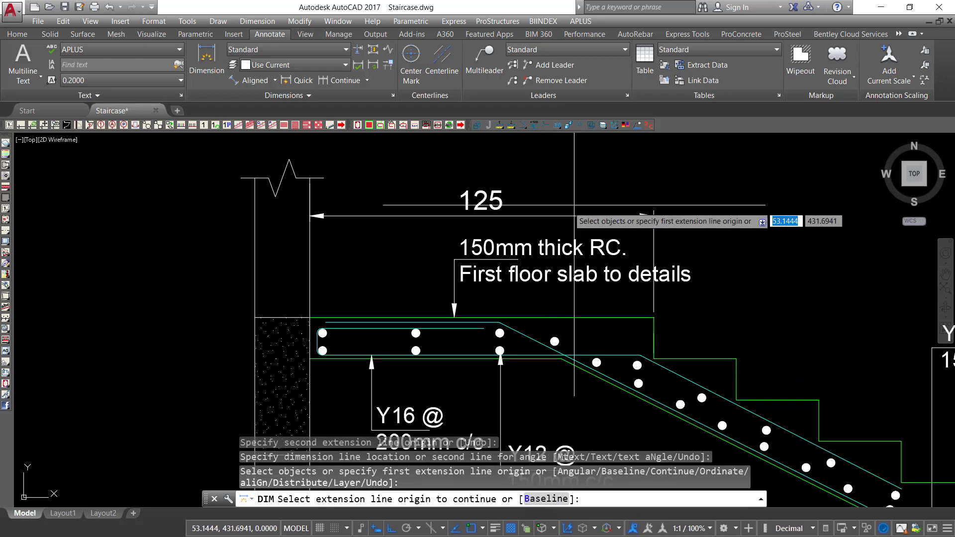
pyautogui.rightClick(598, 203)
pyautogui.click(603, 204)
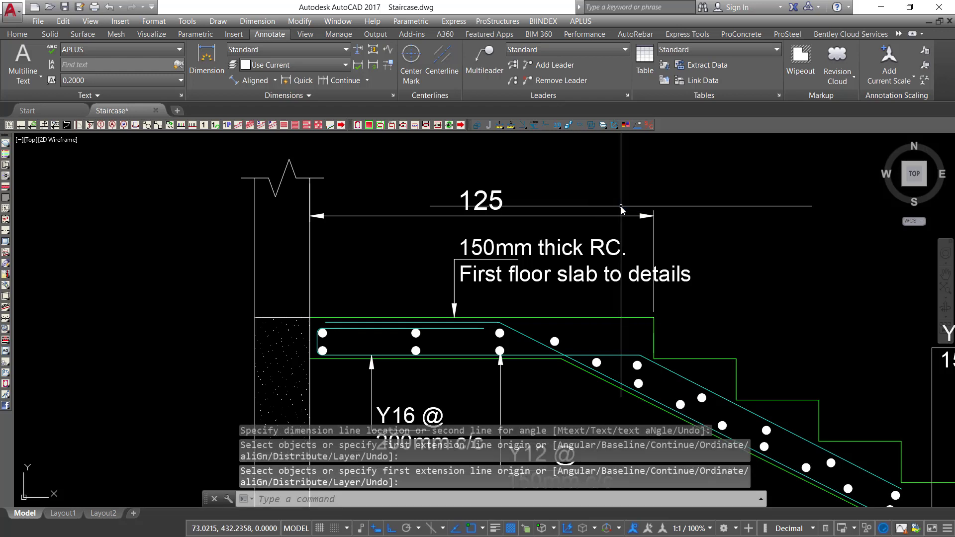
# Dimension the upper flight horizontally from the slab's top riser to the flight's lowest riser, aligning it with the slab's dimension line.
pyautogui.rightClick(655, 204)
pyautogui.click(652, 188)
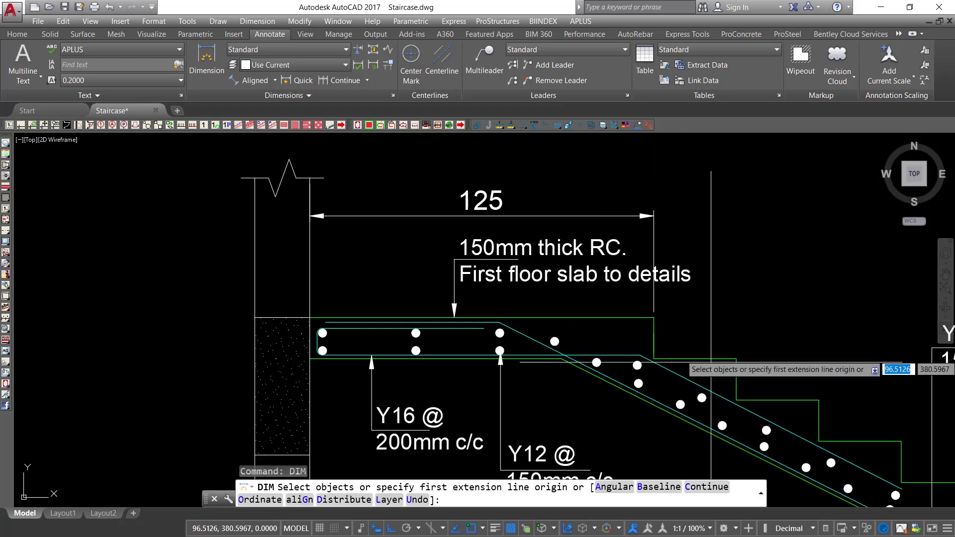
pyautogui.scroll(2, 684, 337)
pyautogui.press('Return')
pyautogui.click(640, 282)
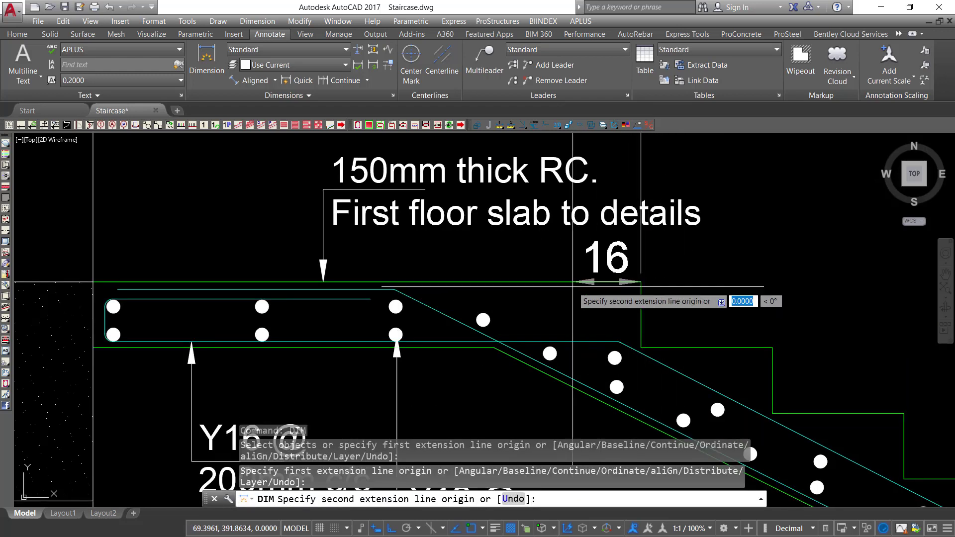
pyautogui.scroll(-3, 460, 294)
pyautogui.scroll(-3, 618, 320)
pyautogui.scroll(2, 721, 320)
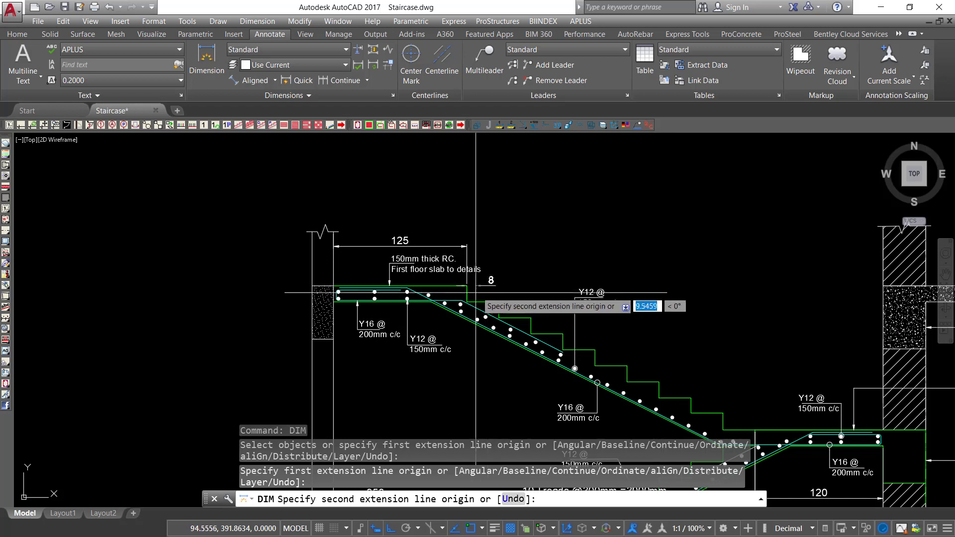
pyautogui.click(724, 410)
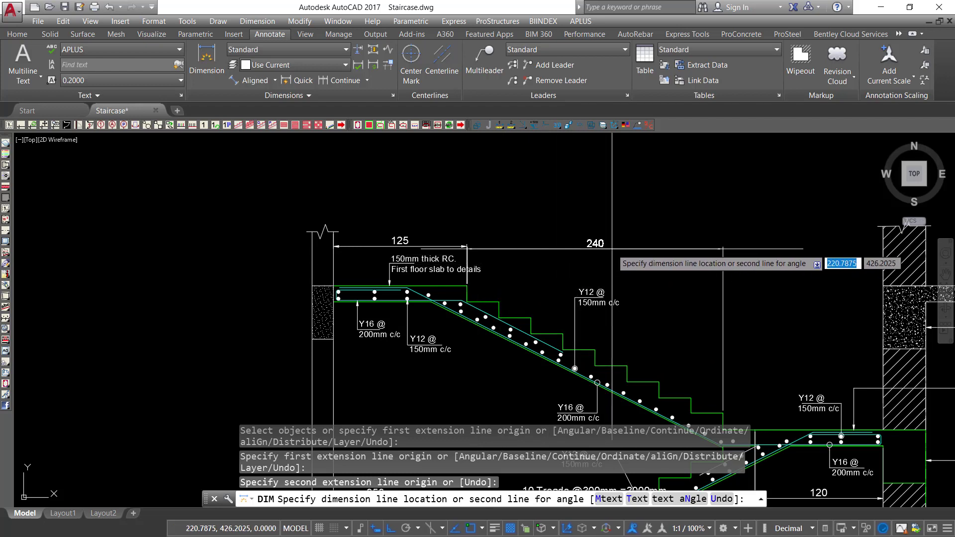
pyautogui.scroll(5, 467, 249)
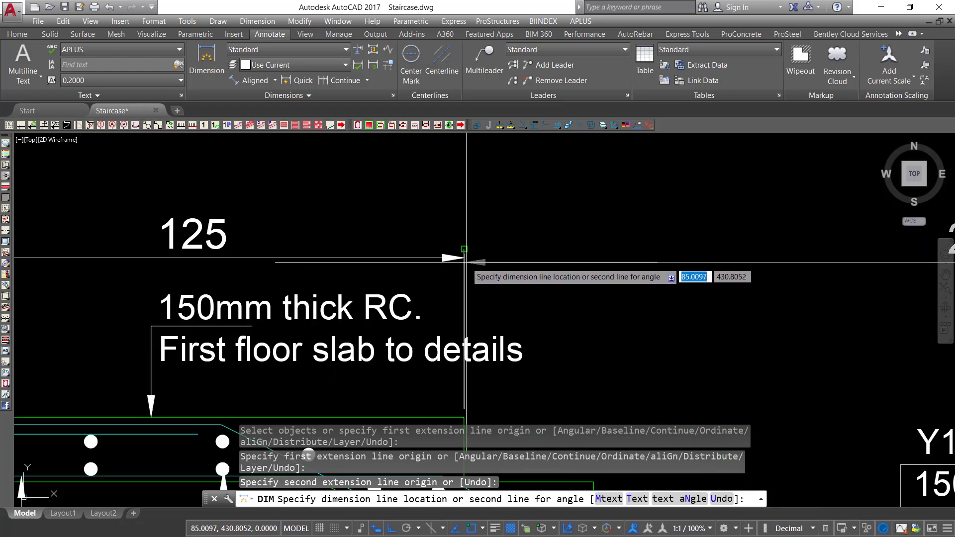
pyautogui.click(464, 257)
pyautogui.rightClick(524, 210)
pyautogui.click(537, 217)
pyautogui.scroll(-3, 537, 216)
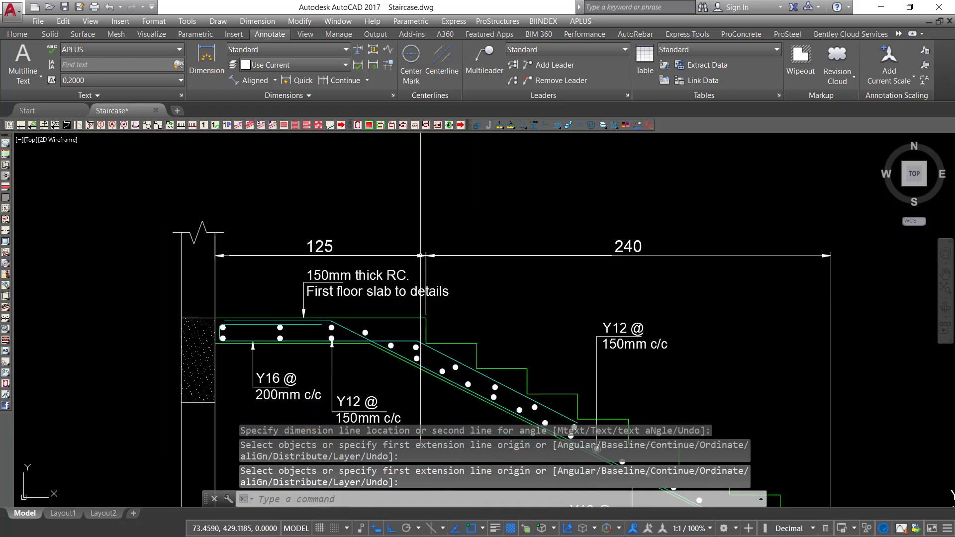
pyautogui.scroll(3, 661, 244)
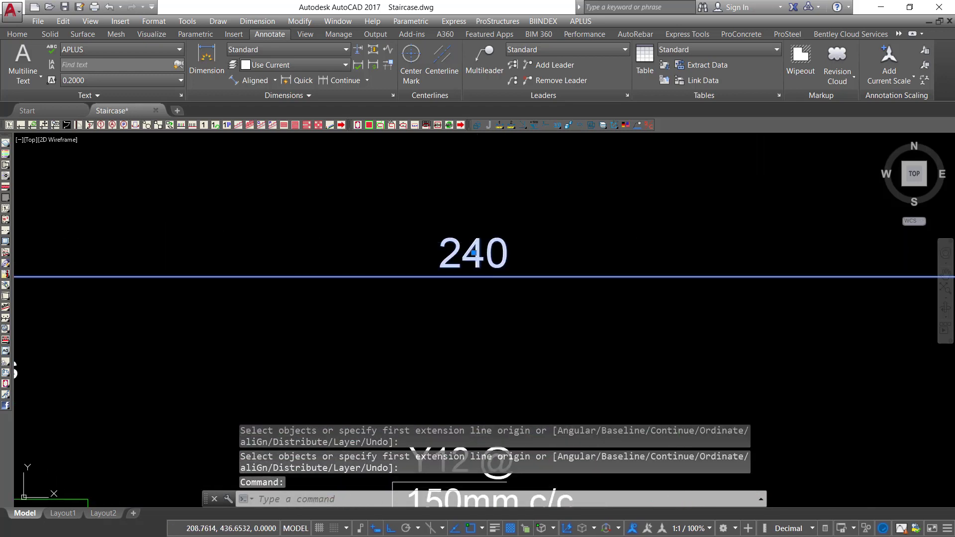
pyautogui.doubleClick(488, 243)
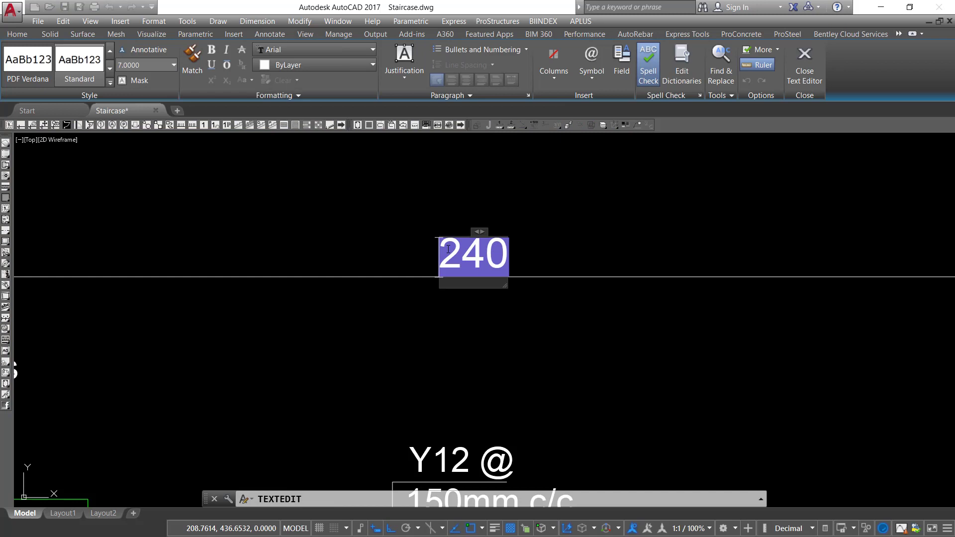
pyautogui.scroll(-3, 467, 277)
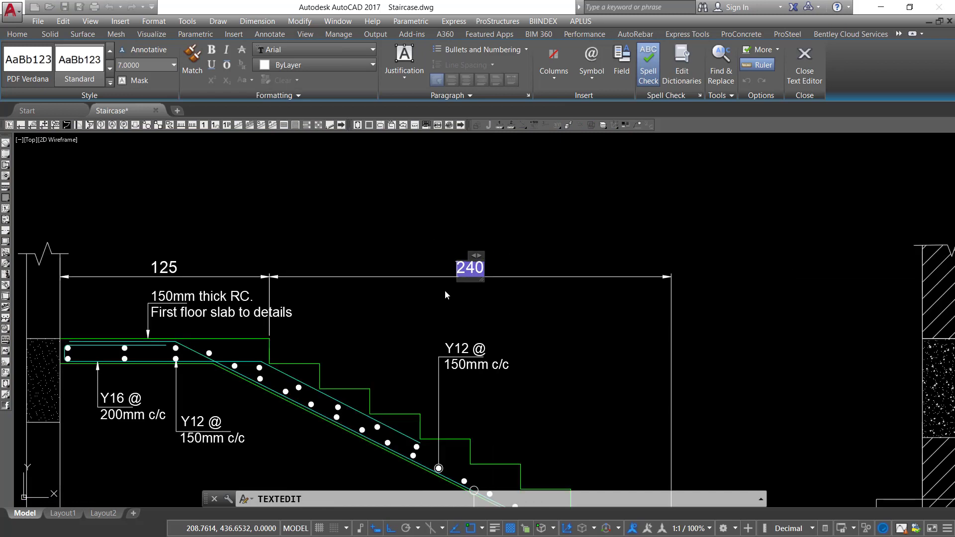
pyautogui.scroll(-4, 421, 255)
pyautogui.scroll(2, 444, 341)
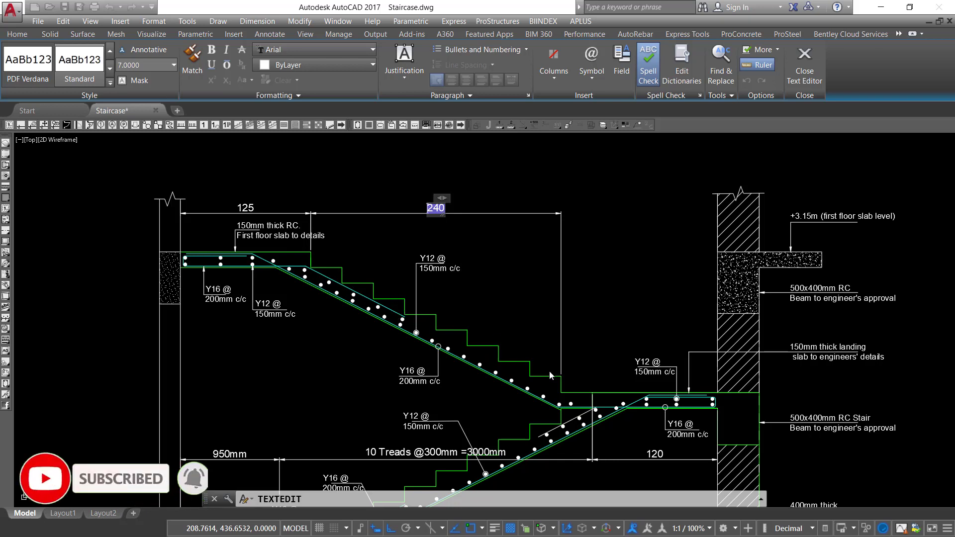
pyautogui.scroll(4, 436, 208)
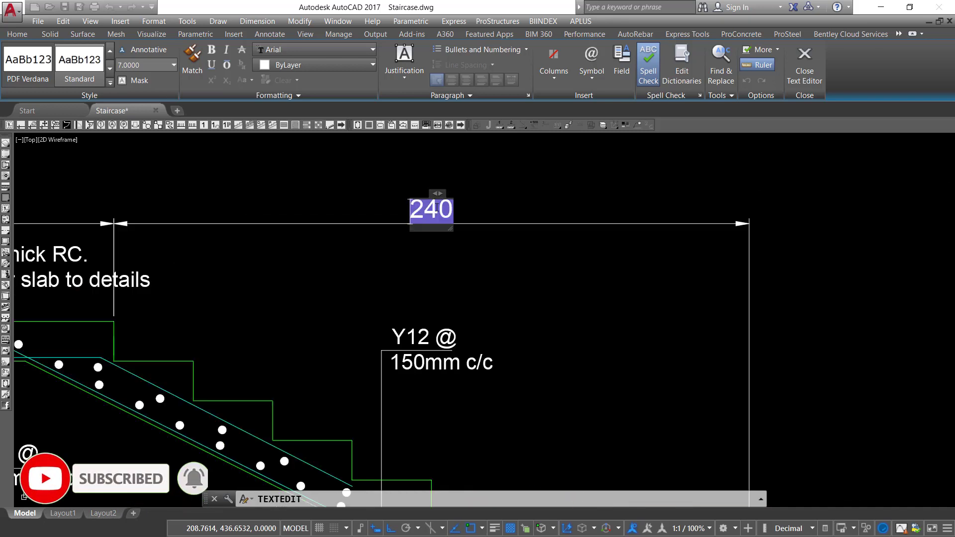
pyautogui.write('8 T')
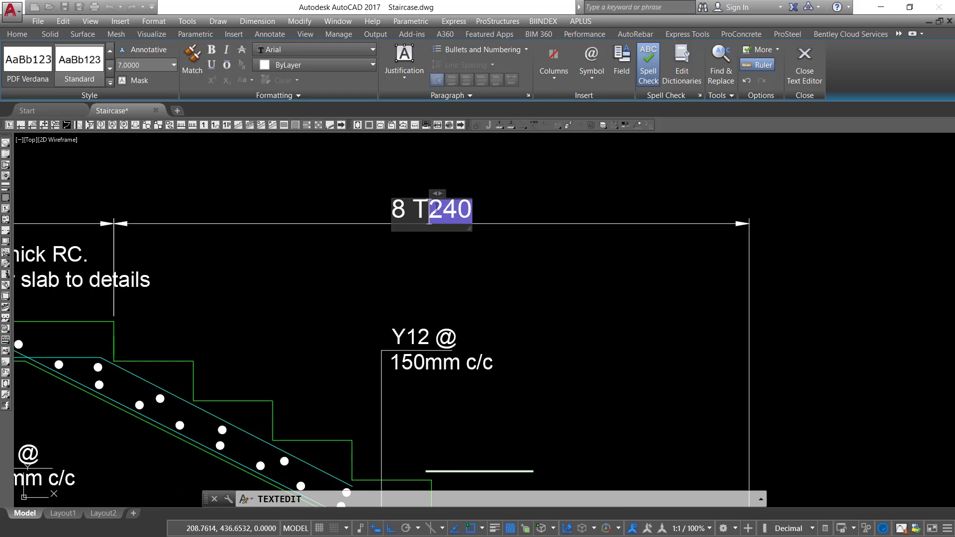
pyautogui.write('reads')
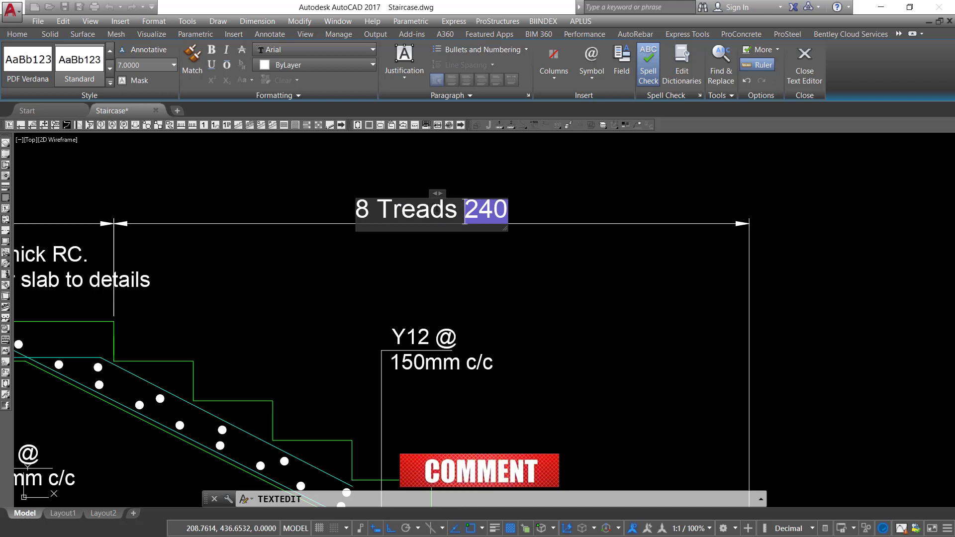
pyautogui.write(' @')
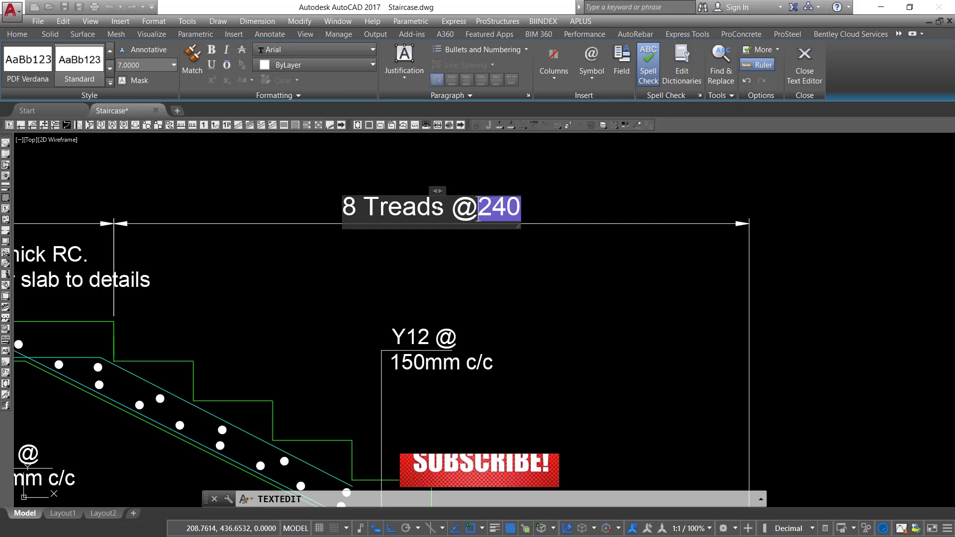
pyautogui.write('300mm')
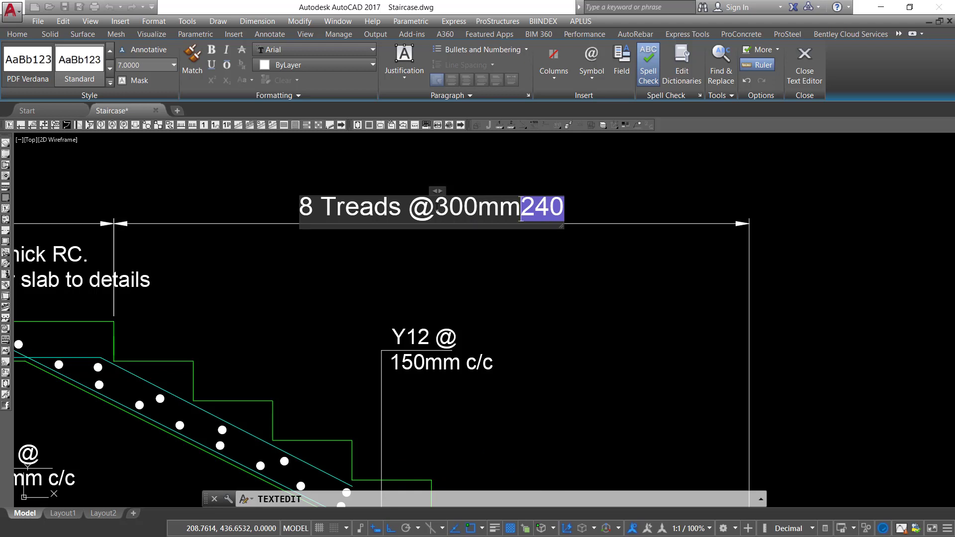
pyautogui.write('=')
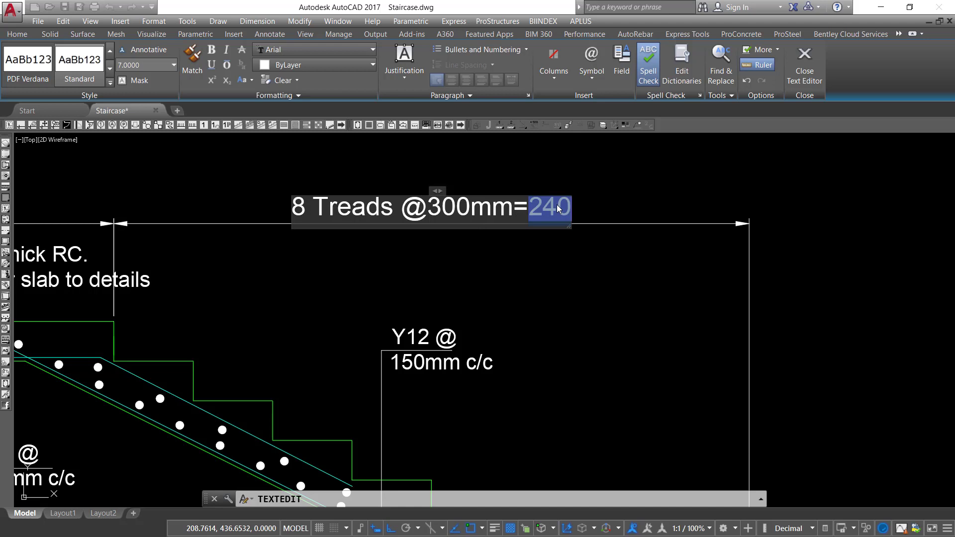
pyautogui.write('2400')
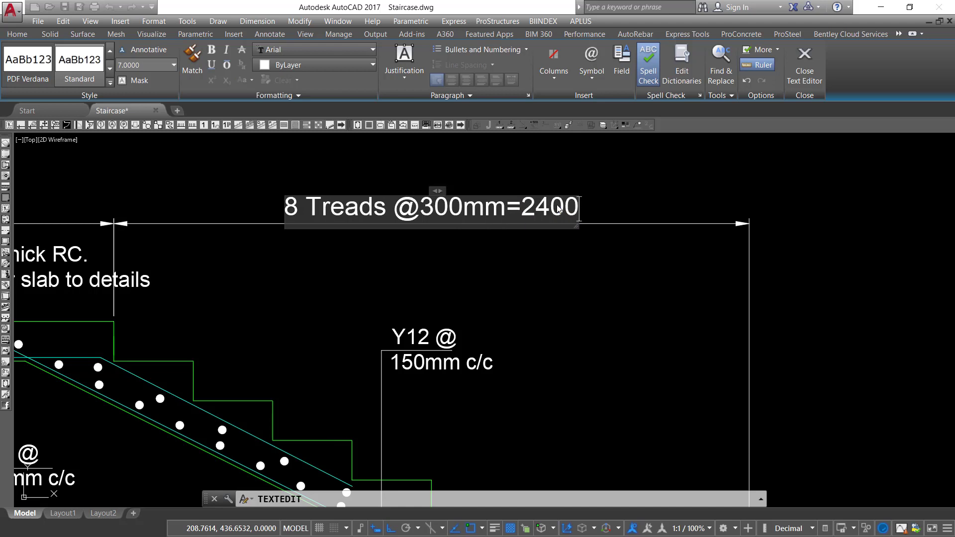
pyautogui.write('mm')
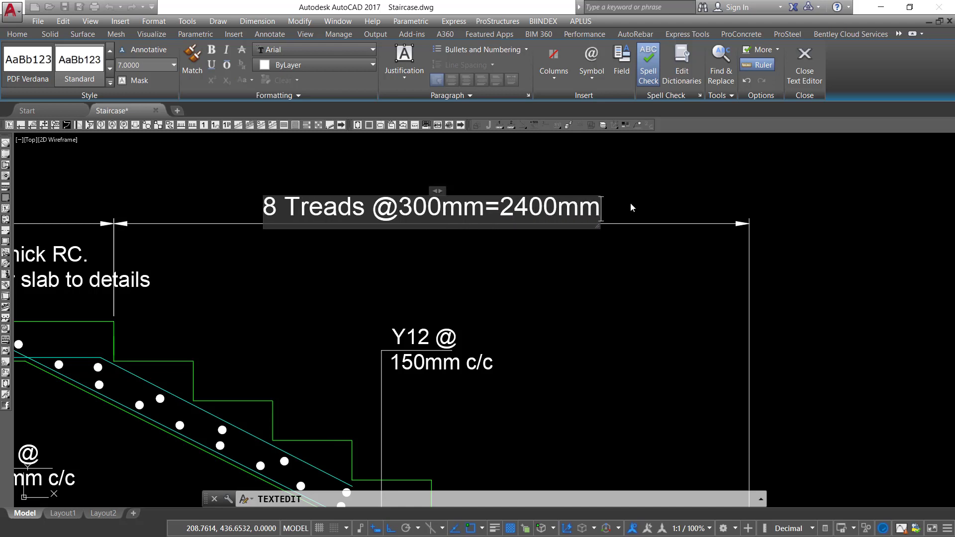
pyautogui.click(632, 208)
pyautogui.rightClick(627, 170)
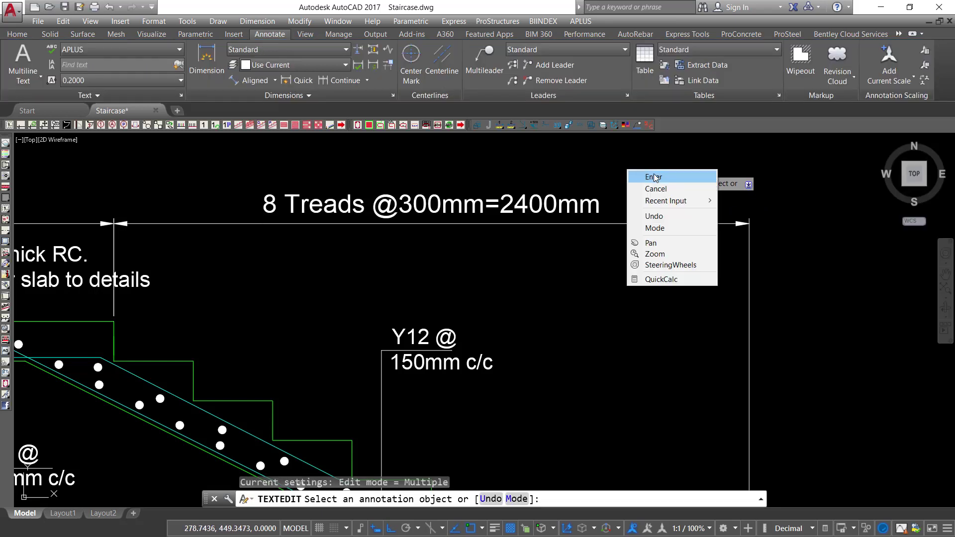
pyautogui.click(641, 176)
# Dimension the mid-landing horizontally from the upper flight's lowest riser to the hatched wall's inner face, in line with the upper flight's dimension line.
pyautogui.scroll(-2, 423, 241)
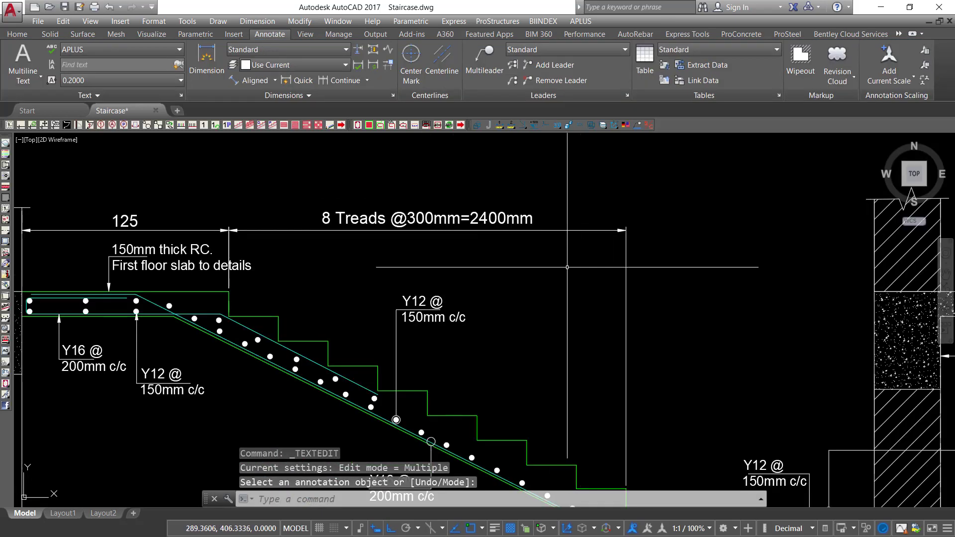
pyautogui.scroll(-3, 497, 323)
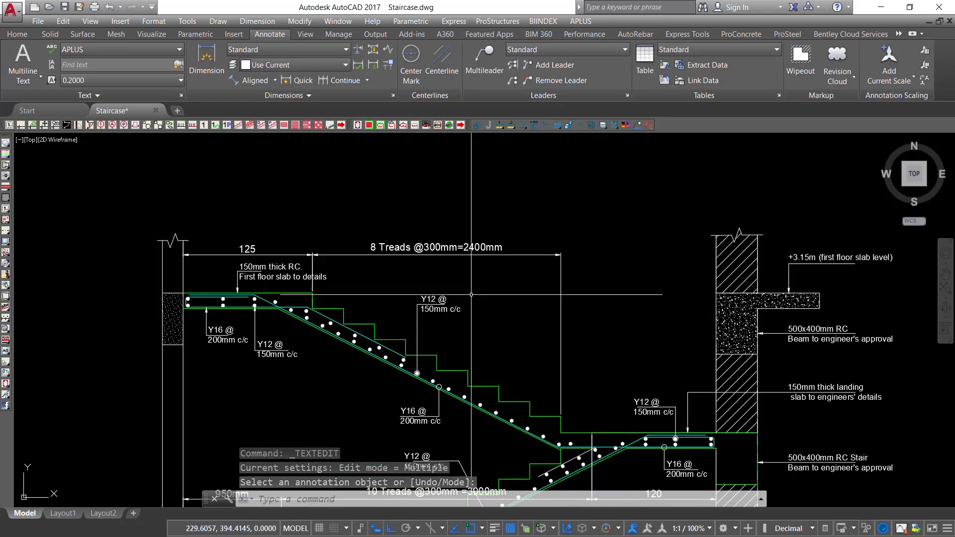
pyautogui.scroll(3, 641, 428)
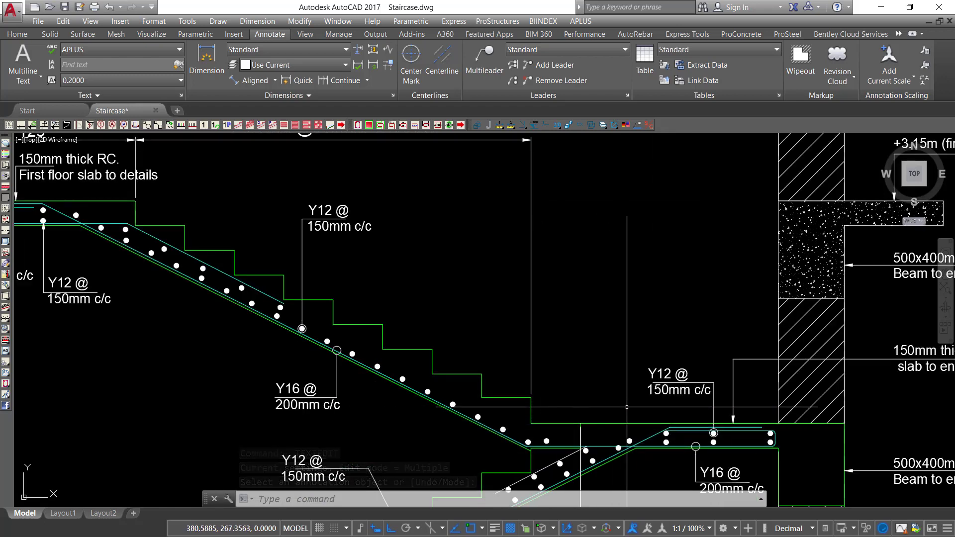
pyautogui.moveTo(644, 402); pyautogui.dragTo(581, 403, button='middle')
pyautogui.click(207, 58)
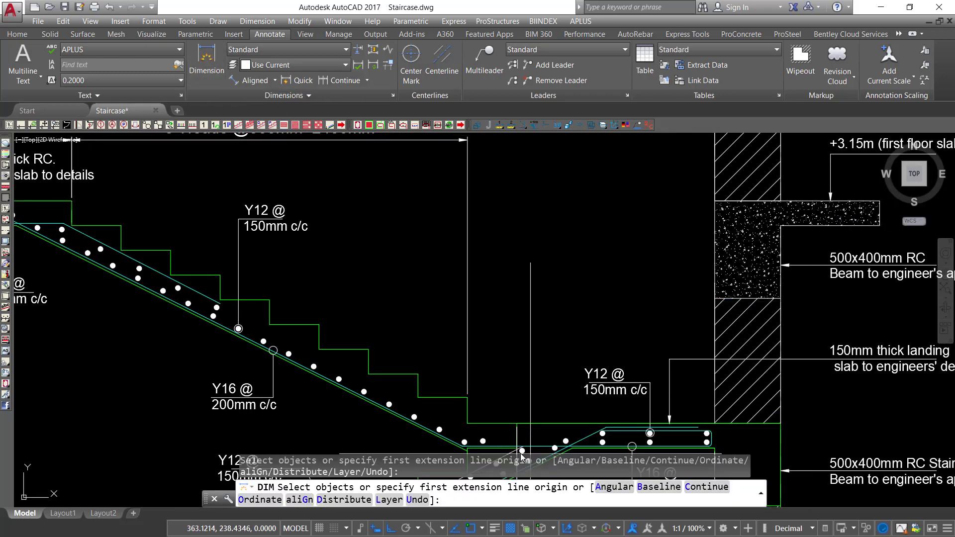
pyautogui.scroll(2, 489, 403)
pyautogui.press('Return')
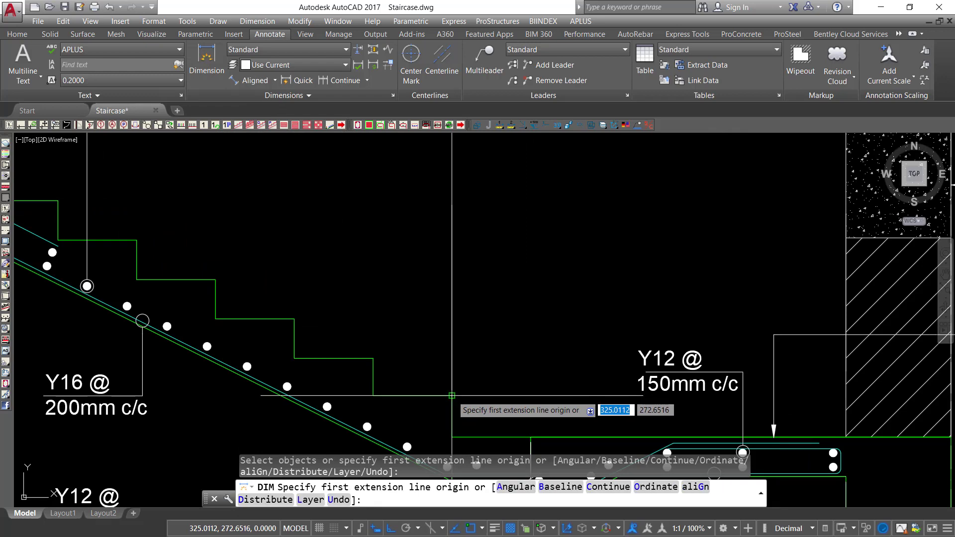
pyautogui.scroll(-3, 457, 396)
pyautogui.click(465, 394)
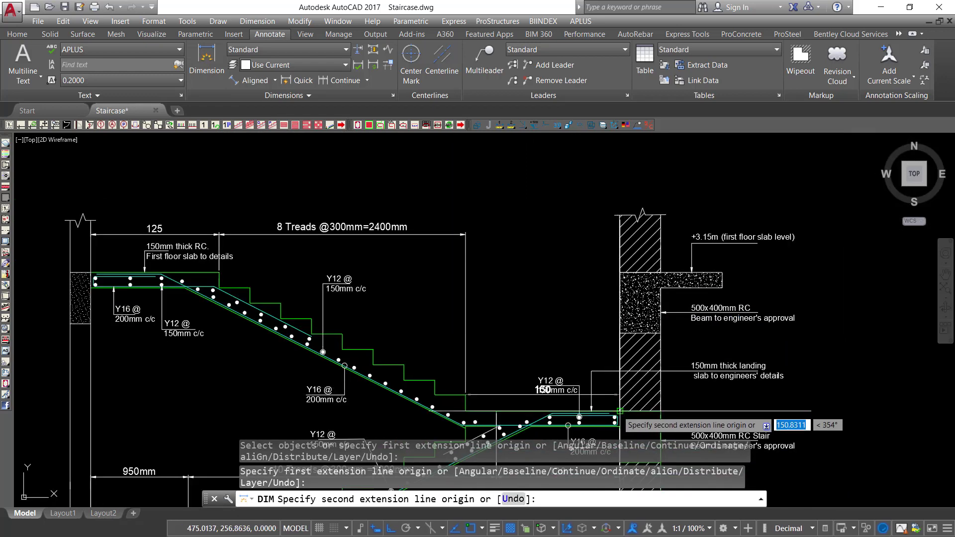
pyautogui.click(615, 411)
pyautogui.scroll(4, 483, 247)
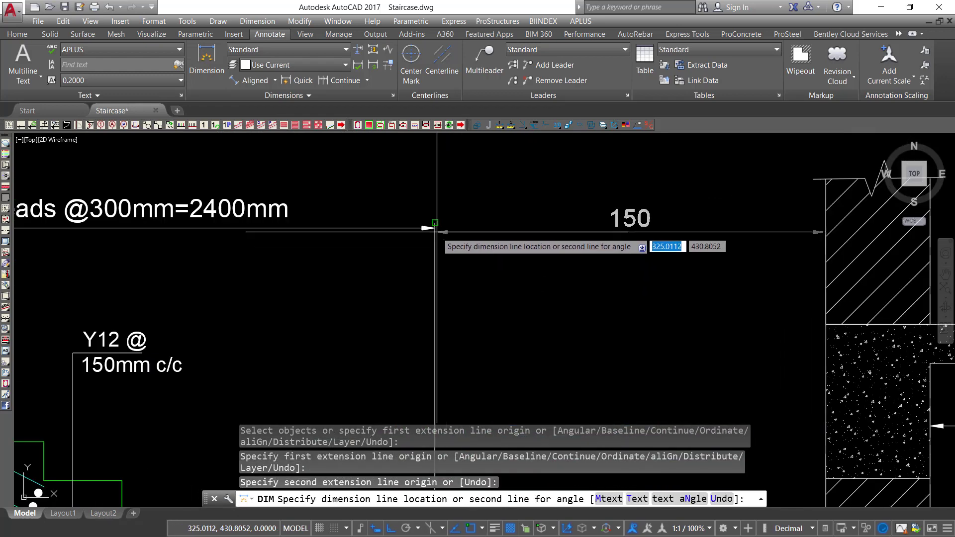
pyautogui.click(465, 240)
pyautogui.press('Return')
# Replace the text of the mid-landing dimension above the section with "1500".
pyautogui.scroll(2, 631, 214)
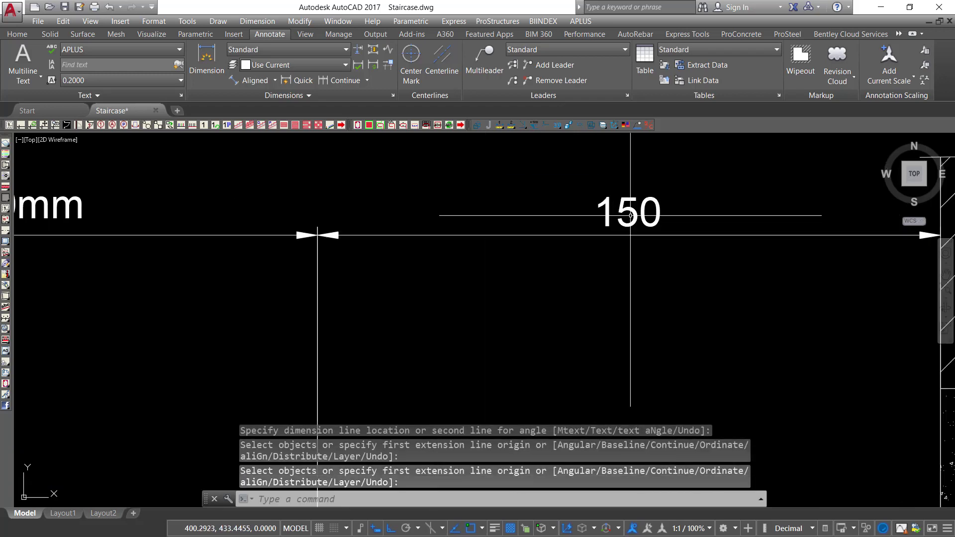
pyautogui.doubleClick(631, 212)
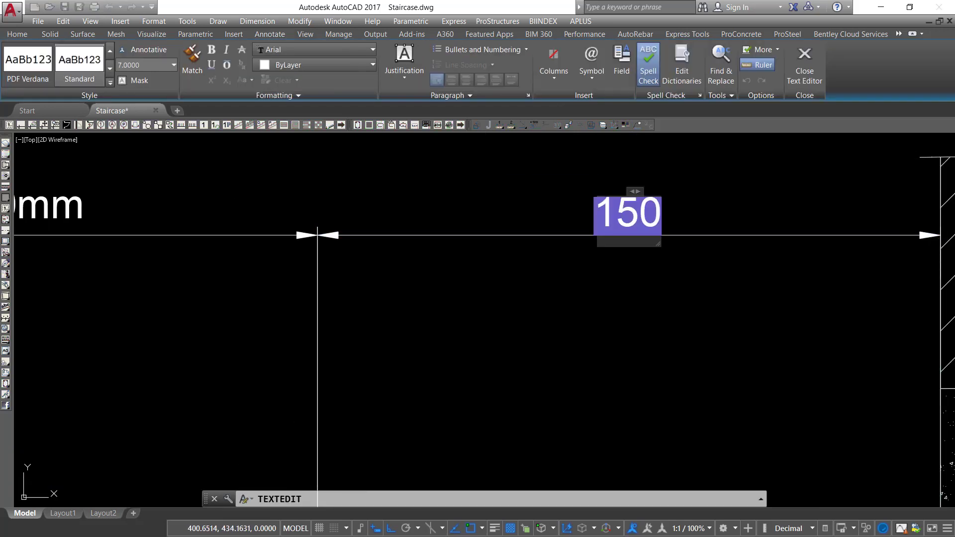
pyautogui.write('15')
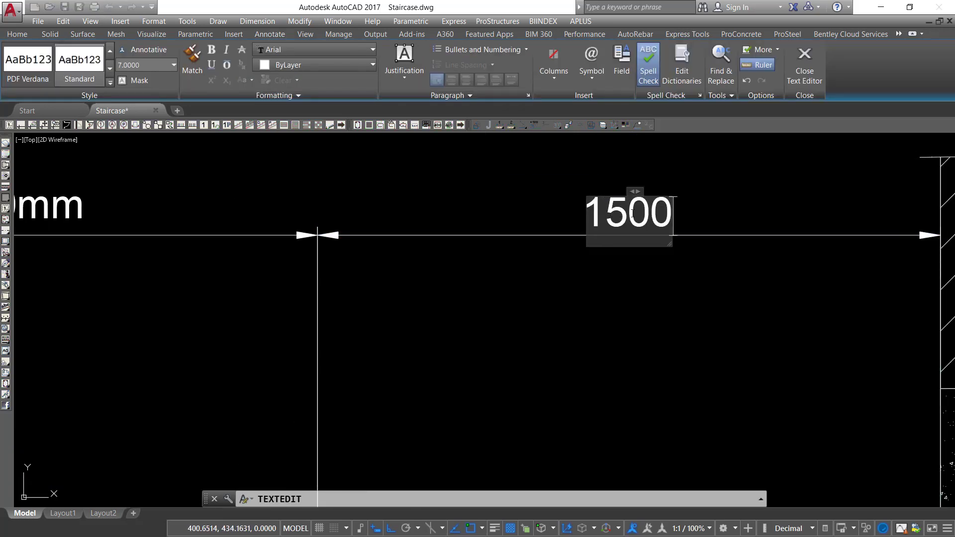
pyautogui.write('00')
pyautogui.click(678, 305)
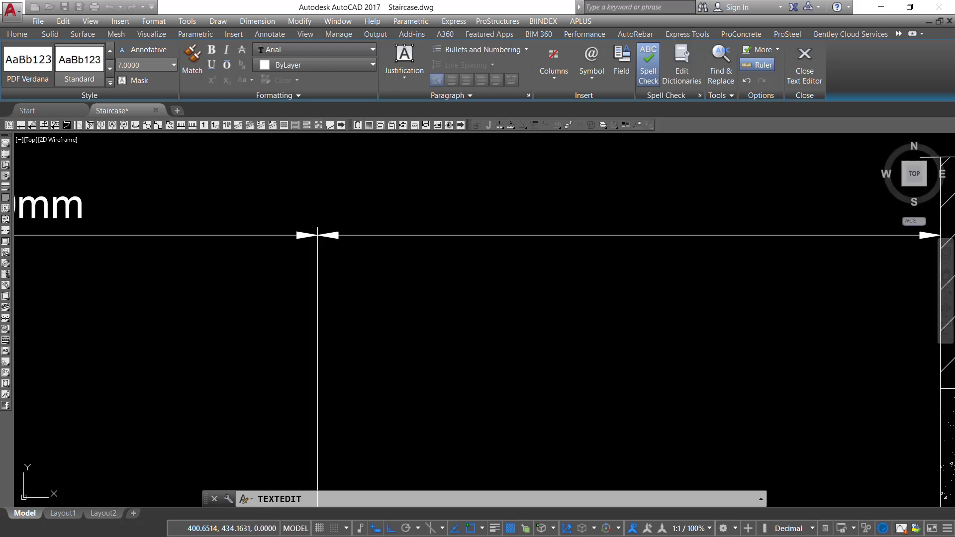
pyautogui.rightClick(682, 301)
pyautogui.click(685, 304)
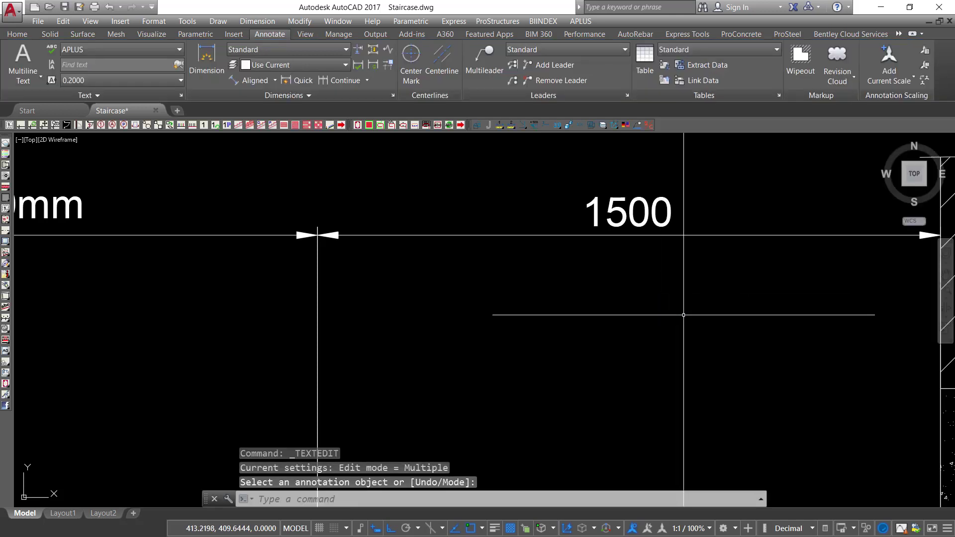
# Draw a horizontal line at first floor slab level from the hatched wall's inner face across the section to beyond the opposite wall.
pyautogui.scroll(-3, 681, 308)
pyautogui.moveTo(664, 292)
pyautogui.mouseDown(button='middle')
pyautogui.moveTo(682, 268)
pyautogui.moveTo(562, 296)
pyautogui.moveTo(574, 316)
pyautogui.moveTo(660, 339)
pyautogui.mouseUp(button='middle')
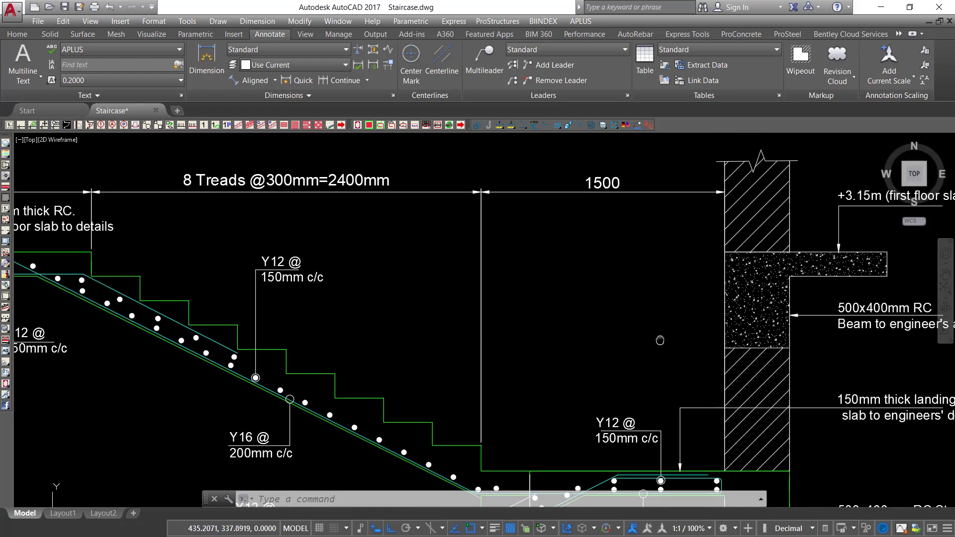
pyautogui.moveTo(256, 175); pyautogui.dragTo(317, 198, button='middle')
pyautogui.write('L')
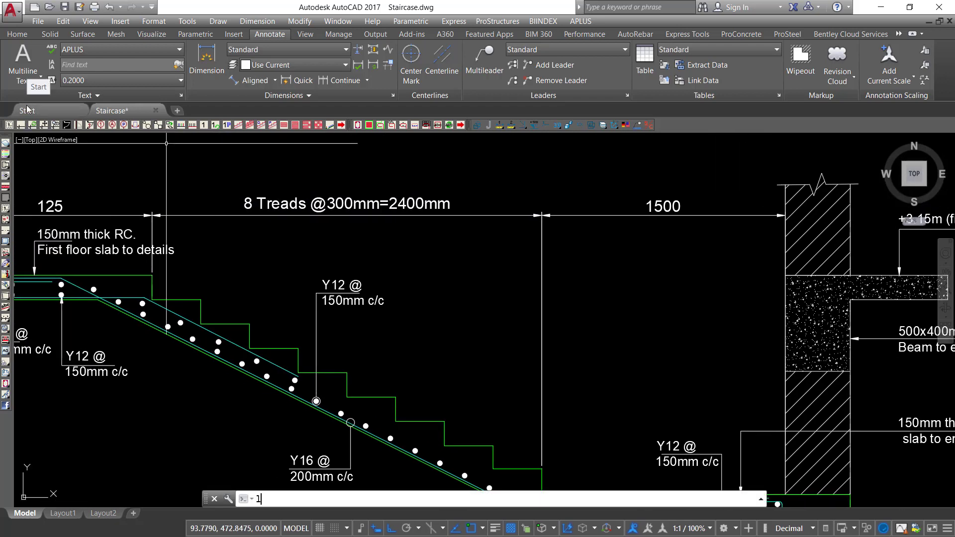
pyautogui.press('Return')
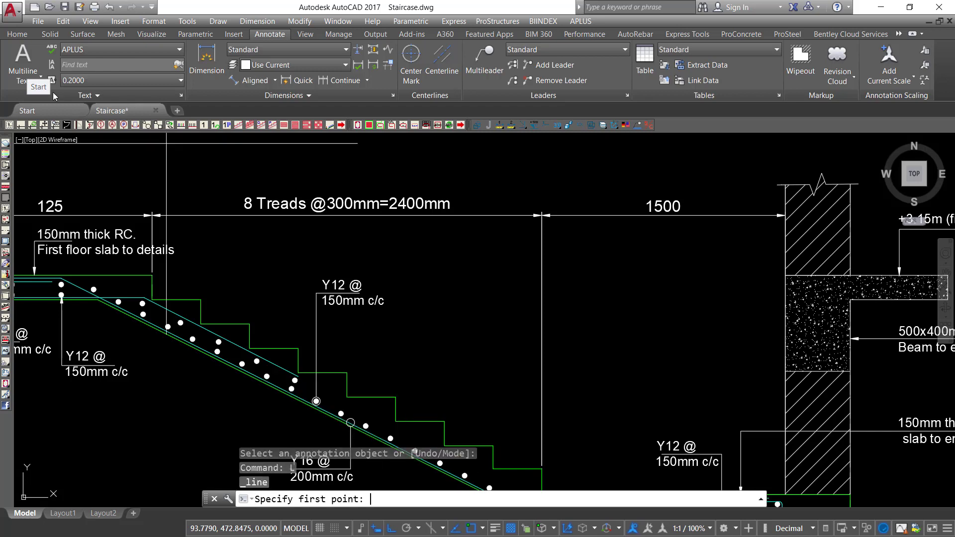
pyautogui.click(802, 276)
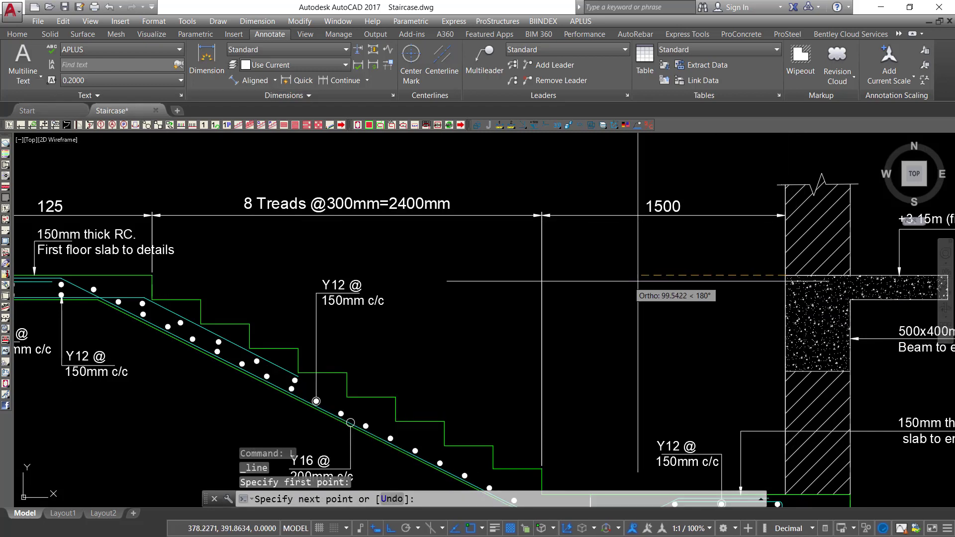
pyautogui.scroll(-2, 696, 288)
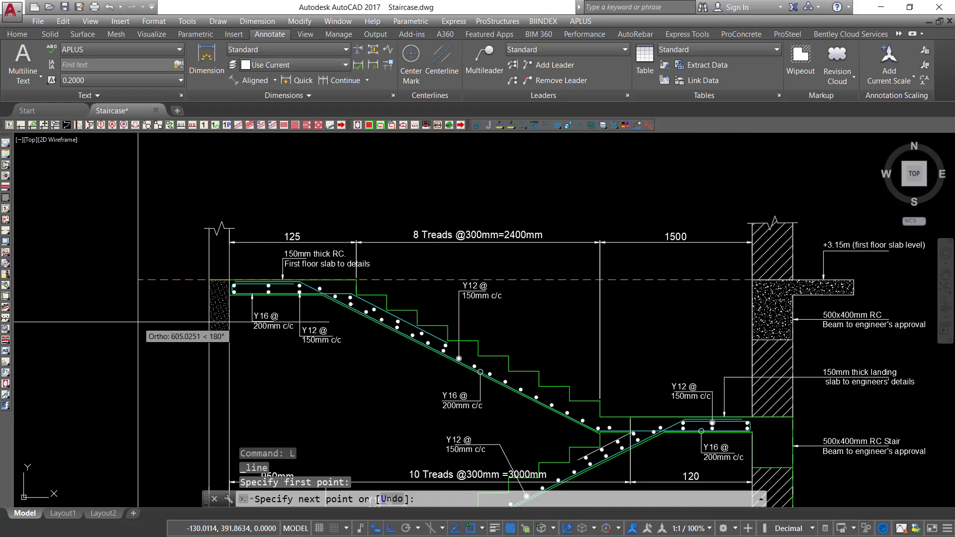
pyautogui.click(114, 280)
pyautogui.rightClick(107, 244)
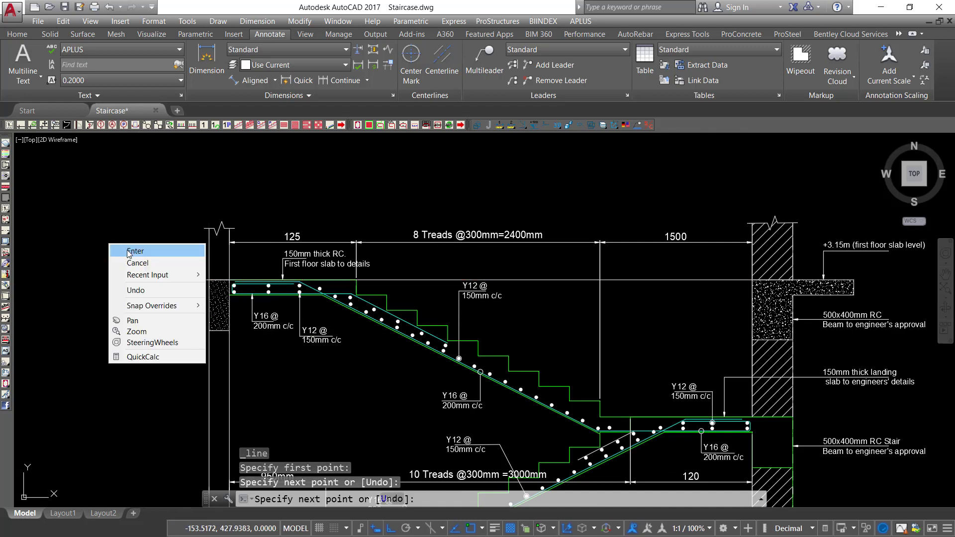
pyautogui.click(122, 249)
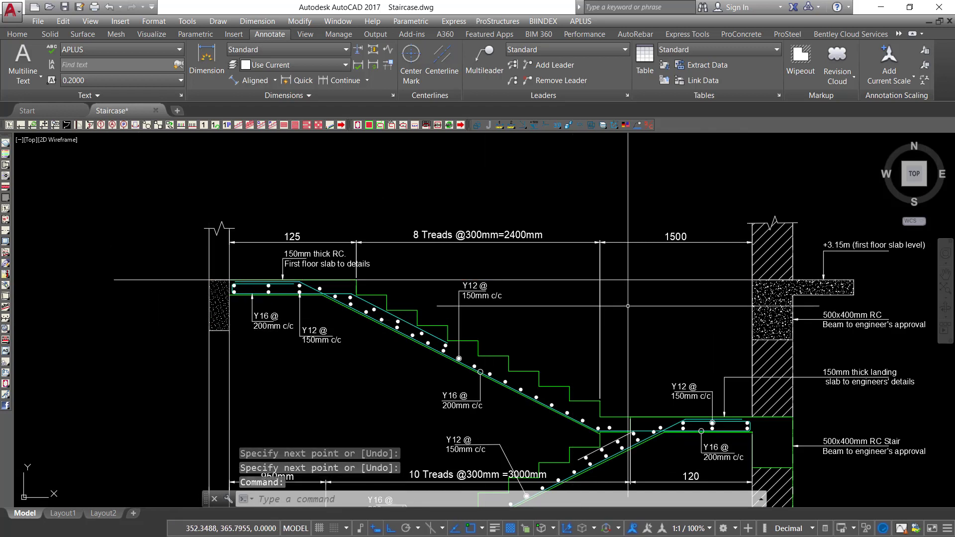
# Change the linetype of the horizontal first floor slab level line to the dashed ACAD_ISO02W100.
pyautogui.scroll(2, 683, 310)
pyautogui.click(697, 271)
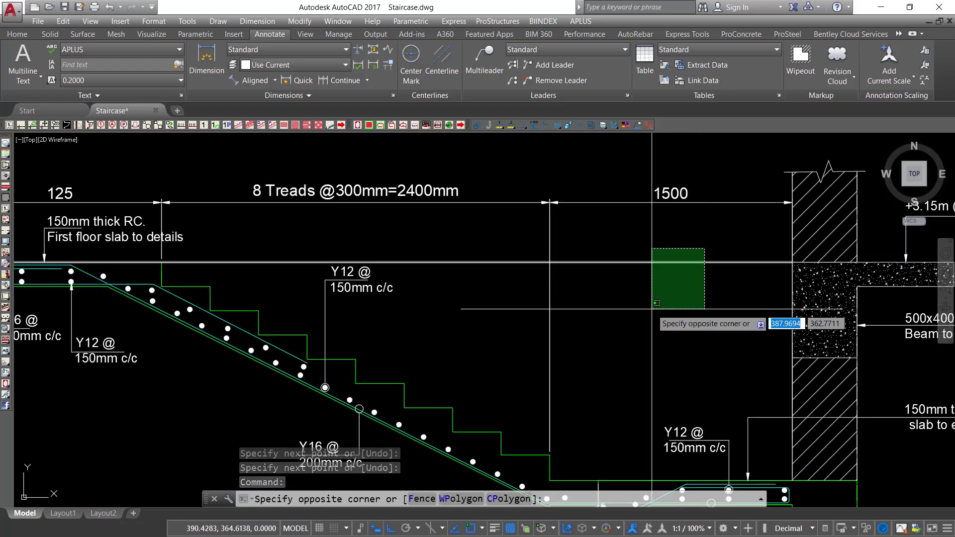
pyautogui.click(656, 303)
pyautogui.rightClick(657, 304)
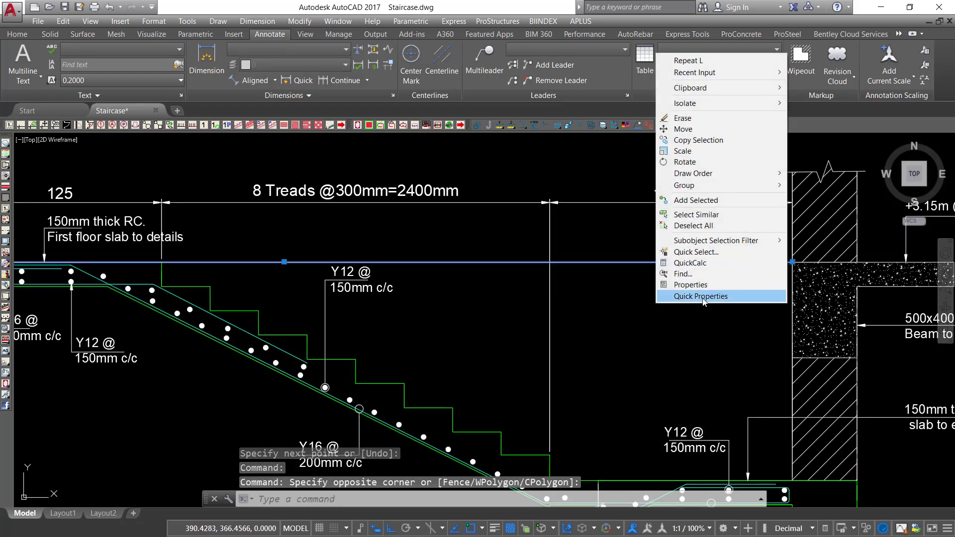
pyautogui.click(690, 285)
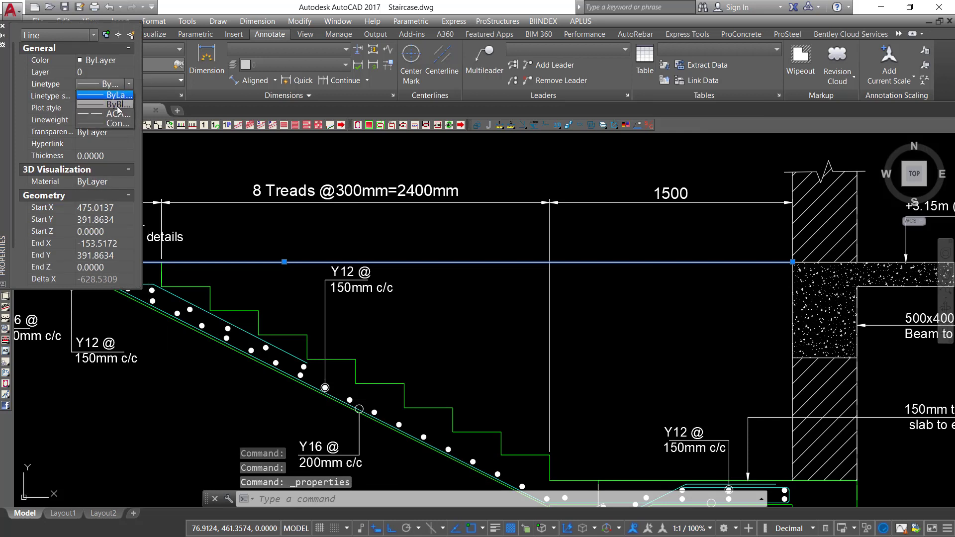
pyautogui.click(118, 113)
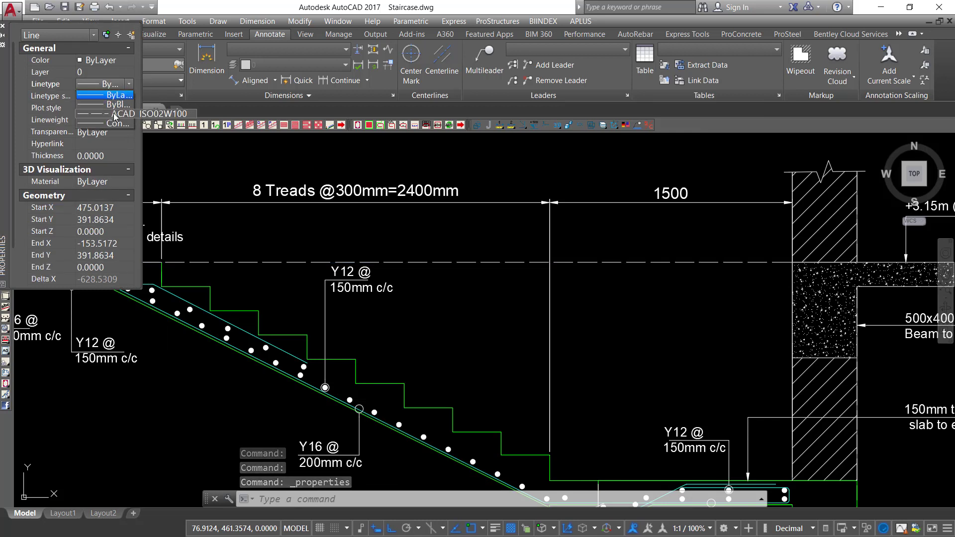
pyautogui.click(2, 26)
pyautogui.press('Escape')
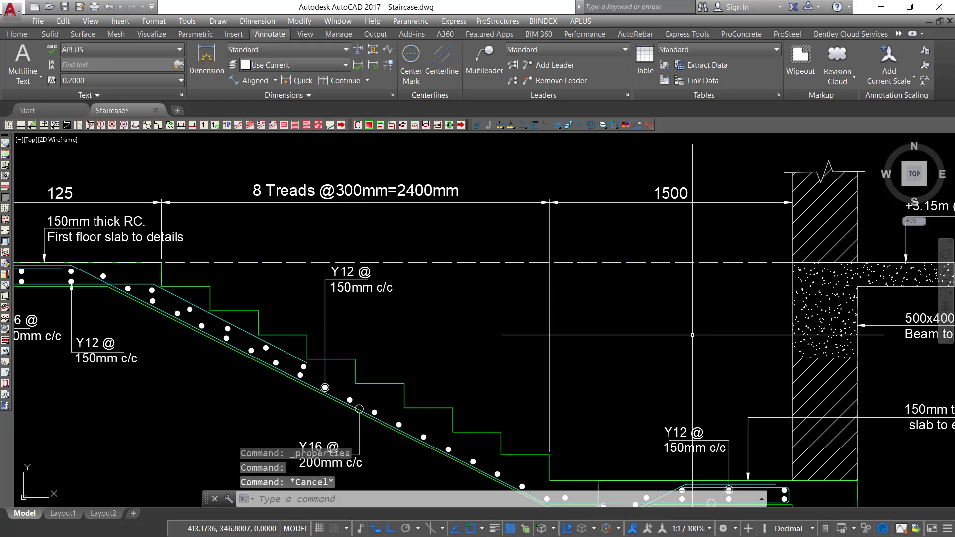
# Dimension the height vertically from the mid-landing top to first floor slab level, placing the dimension line between the upper flight and the hatched wall.
pyautogui.click(206, 60)
pyautogui.scroll(-3, 398, 215)
pyautogui.scroll(3, 626, 368)
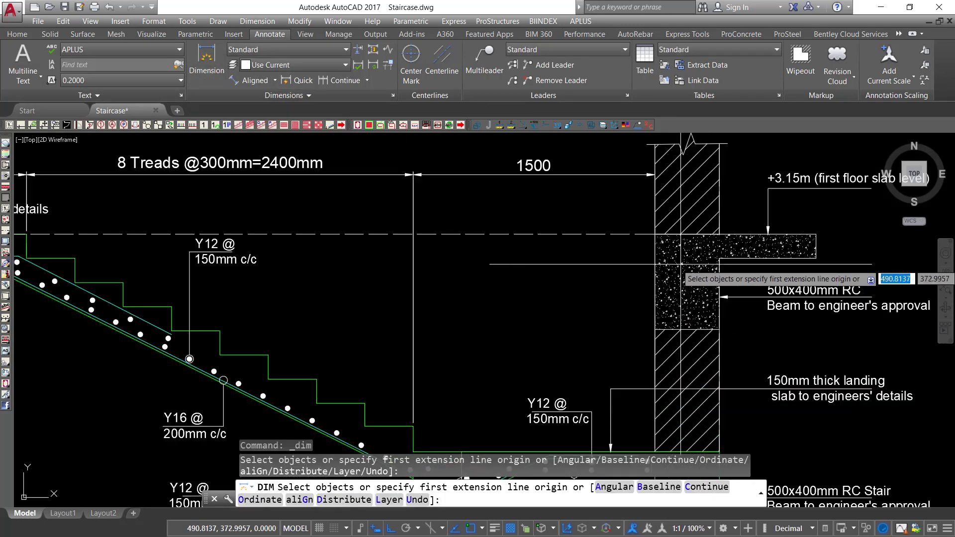
pyautogui.scroll(-3, 645, 240)
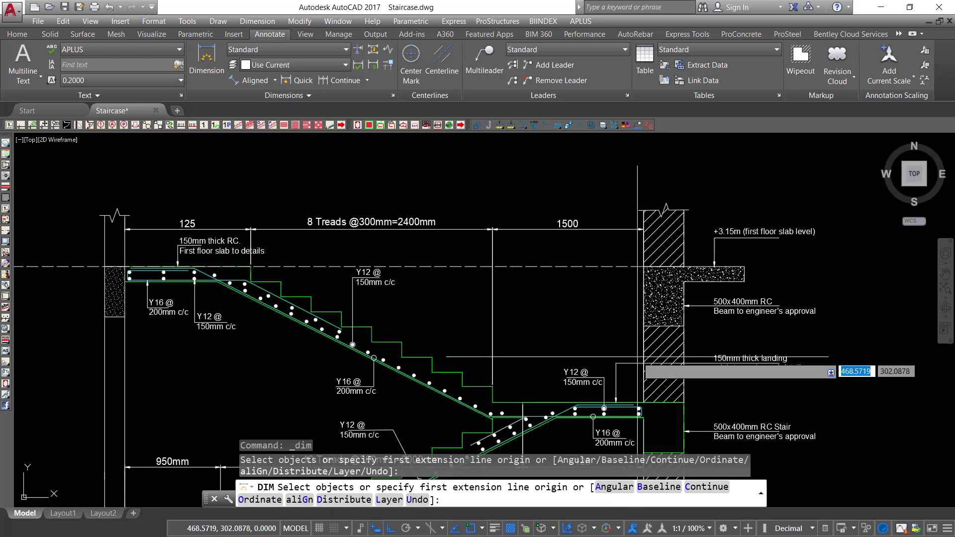
pyautogui.scroll(3, 633, 401)
pyautogui.scroll(2, 634, 413)
pyautogui.scroll(-2, 614, 238)
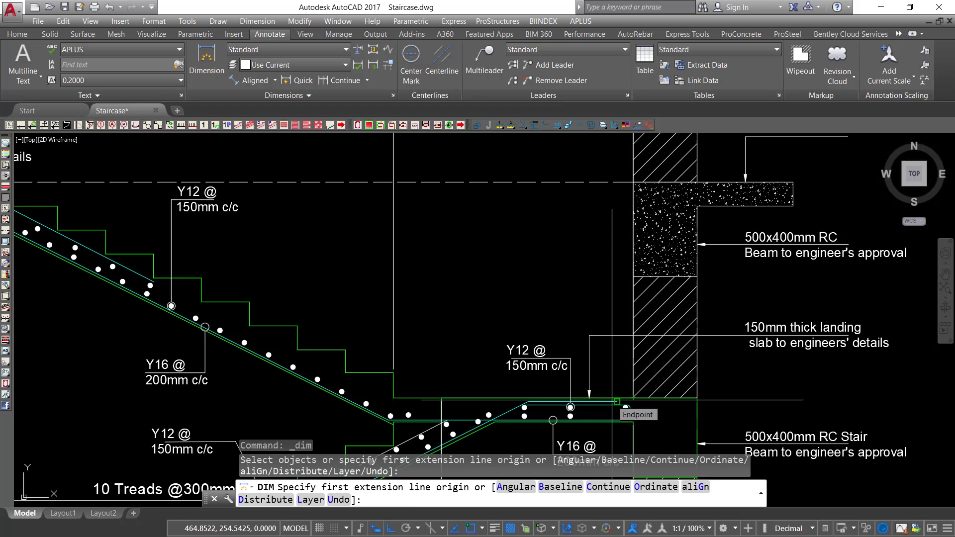
pyautogui.press('Return')
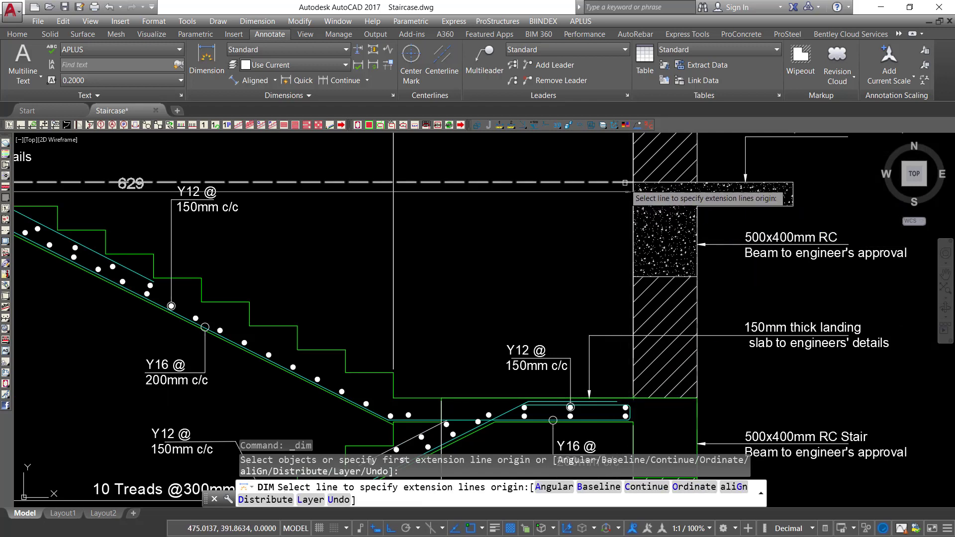
pyautogui.click(633, 398)
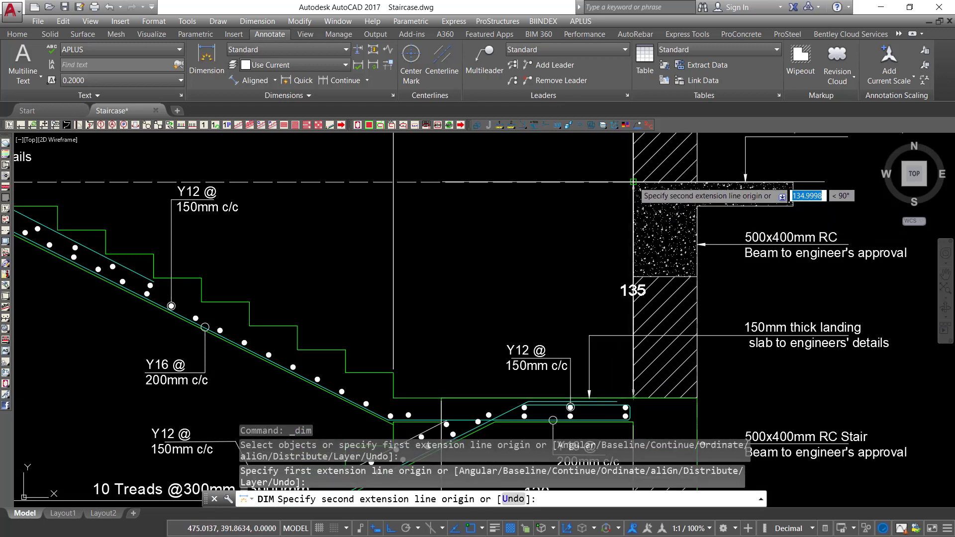
pyautogui.click(633, 182)
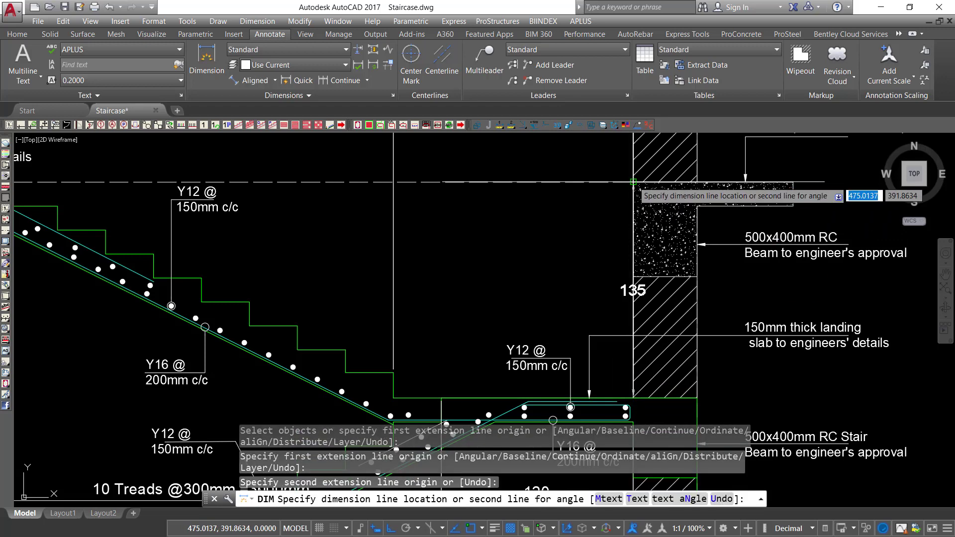
pyautogui.click(478, 242)
pyautogui.rightClick(500, 231)
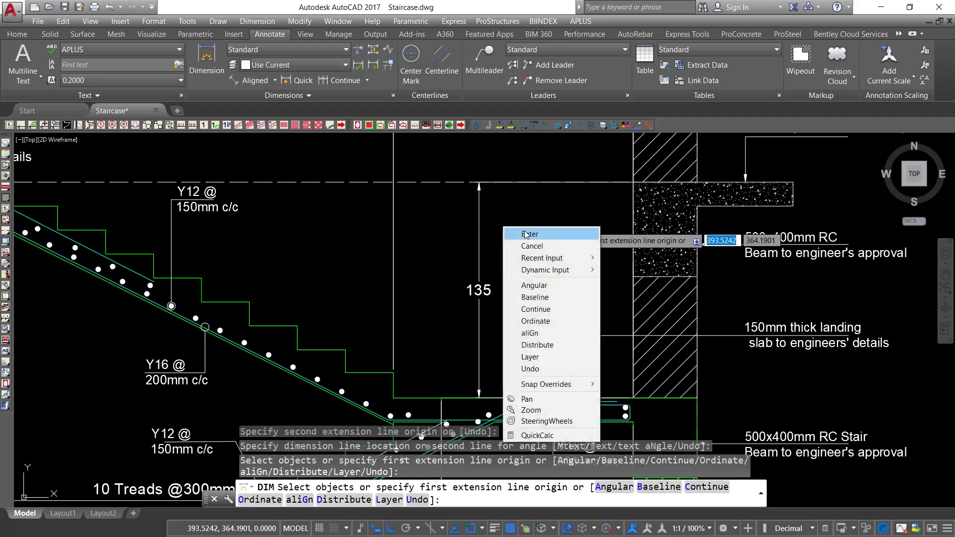
pyautogui.click(517, 236)
# Delete the text of the vertical dimension between the mid-landing and first floor slab level, leaving only its line.
pyautogui.scroll(2, 481, 295)
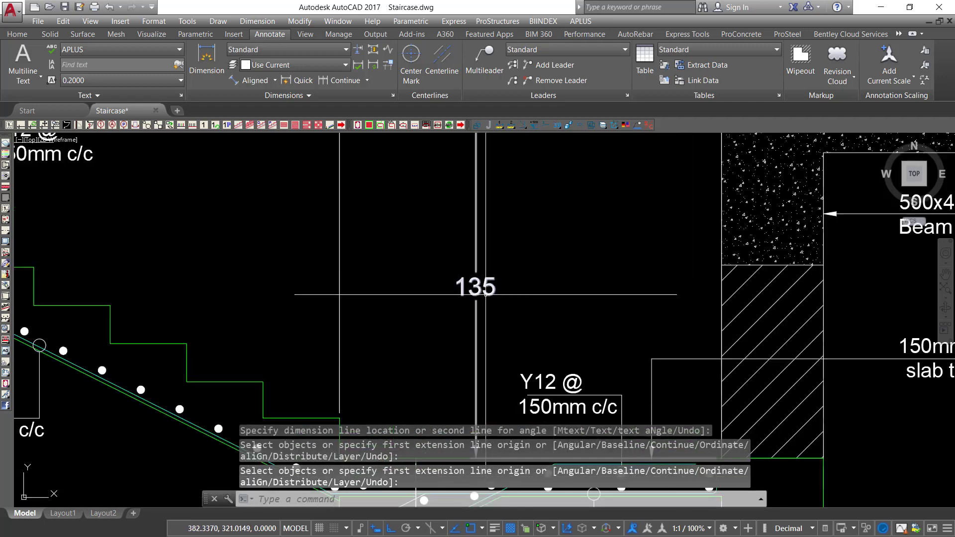
pyautogui.scroll(-3, 478, 283)
pyautogui.scroll(3, 476, 272)
pyautogui.scroll(3, 477, 274)
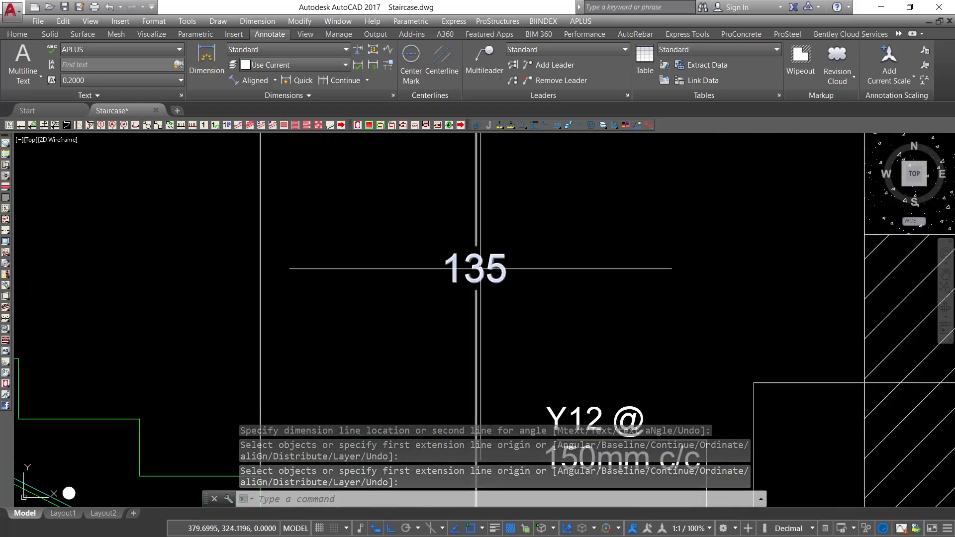
pyautogui.scroll(-3, 477, 270)
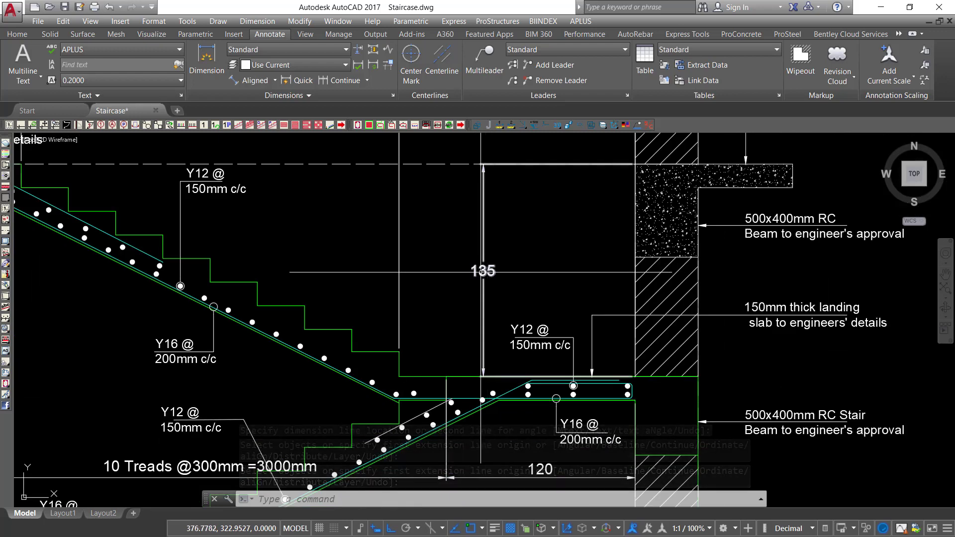
pyautogui.scroll(3, 479, 270)
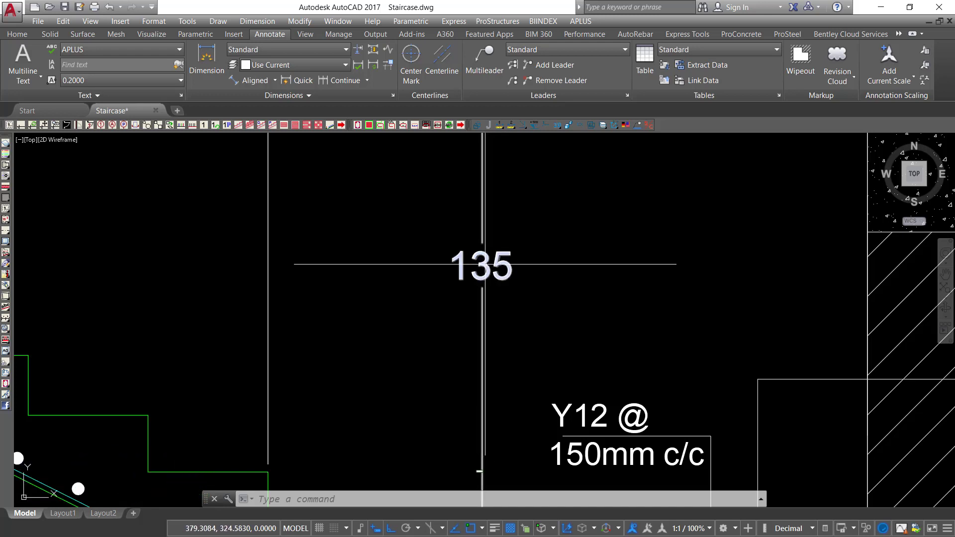
pyautogui.doubleClick(482, 264)
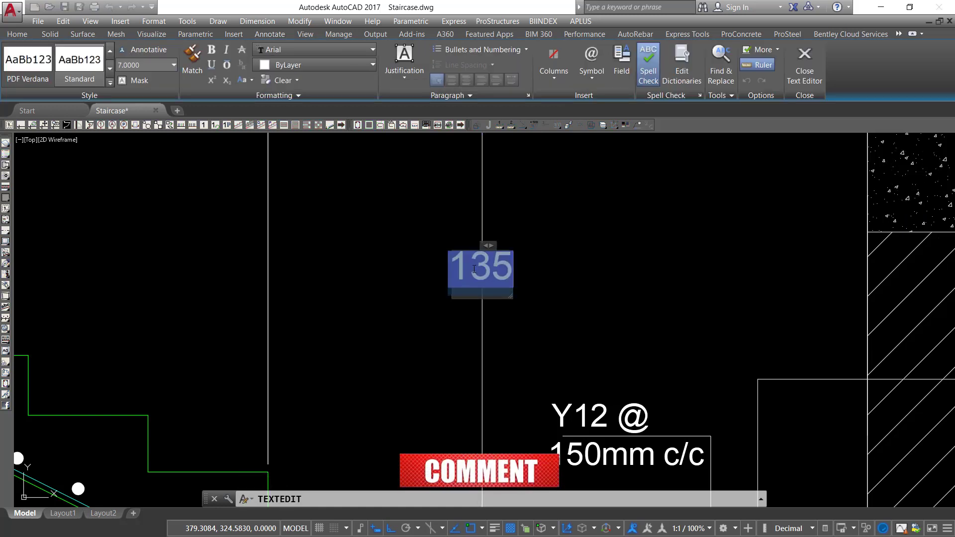
pyautogui.press('Delete')
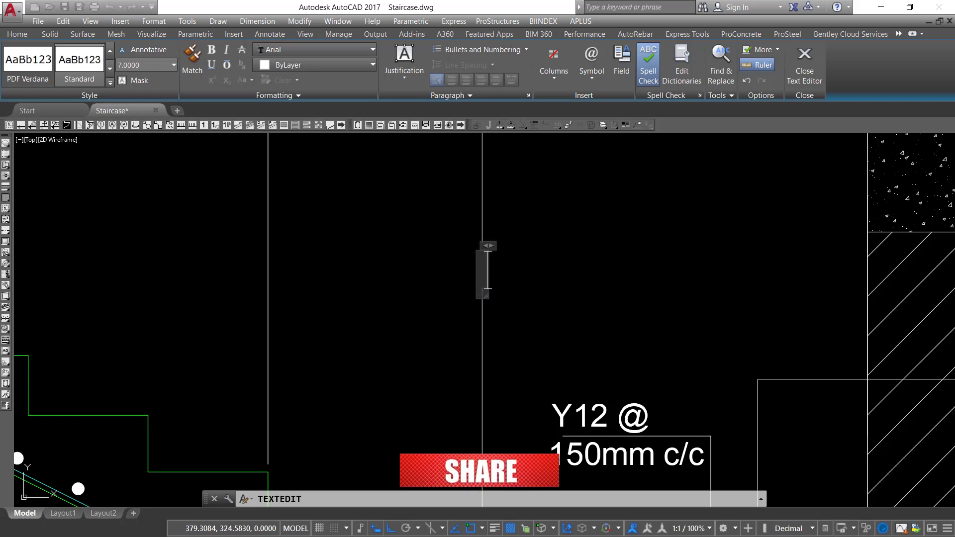
pyautogui.click(698, 282)
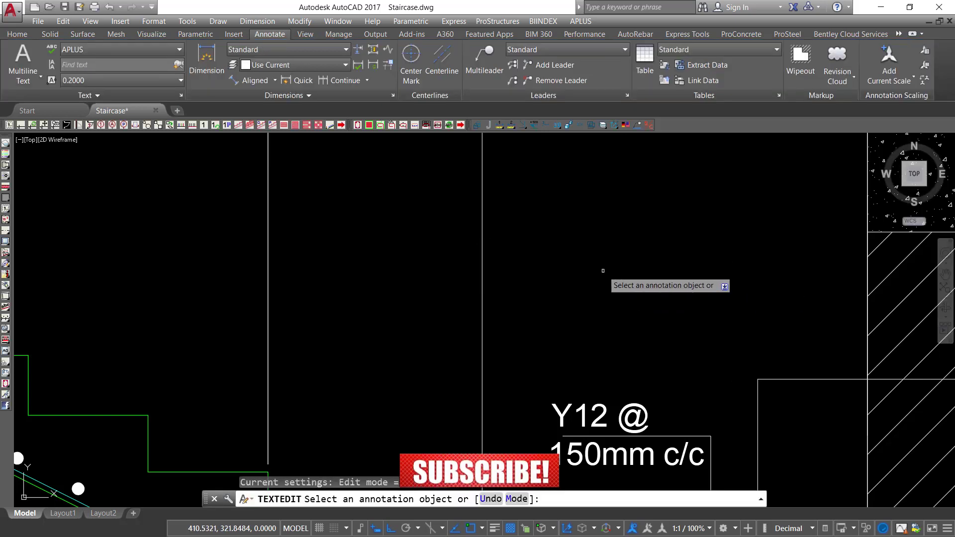
pyautogui.rightClick(586, 258)
pyautogui.click(611, 266)
pyautogui.scroll(-4, 588, 281)
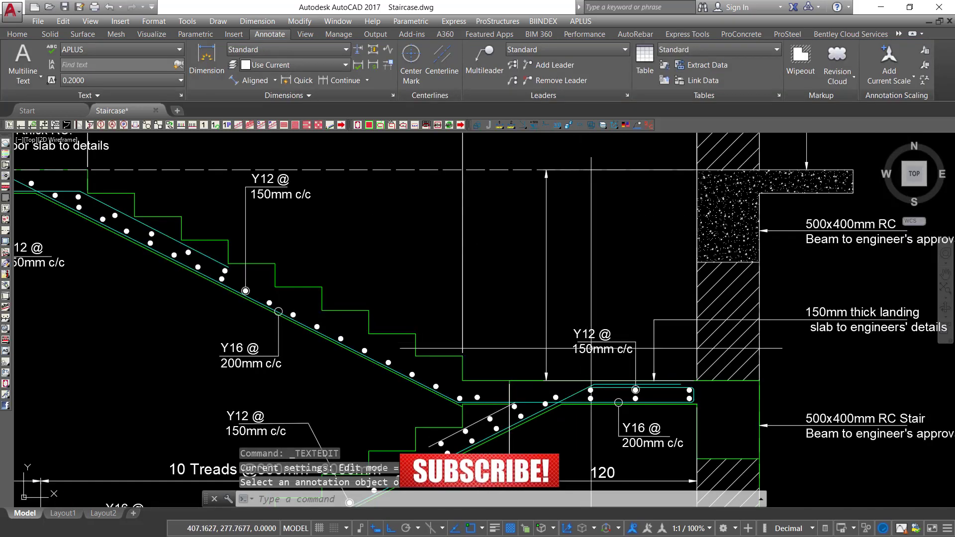
# Copy the "Y16 @ 200mm c/c" label below the upper flight to the blank vertical dimension line above the mid-landing.
pyautogui.scroll(5, 583, 332)
pyautogui.scroll(-5, 582, 331)
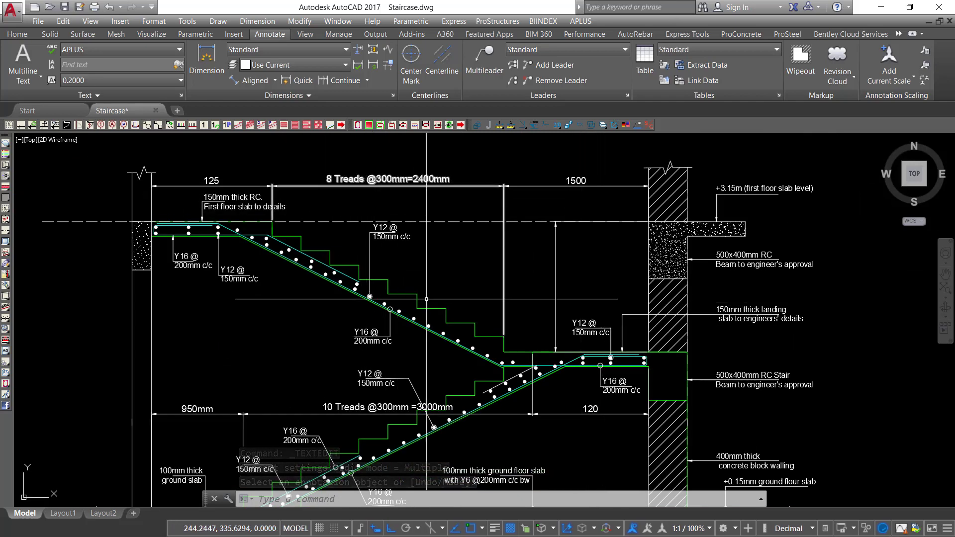
pyautogui.scroll(4, 374, 339)
pyautogui.scroll(4, 368, 347)
pyautogui.click(420, 356)
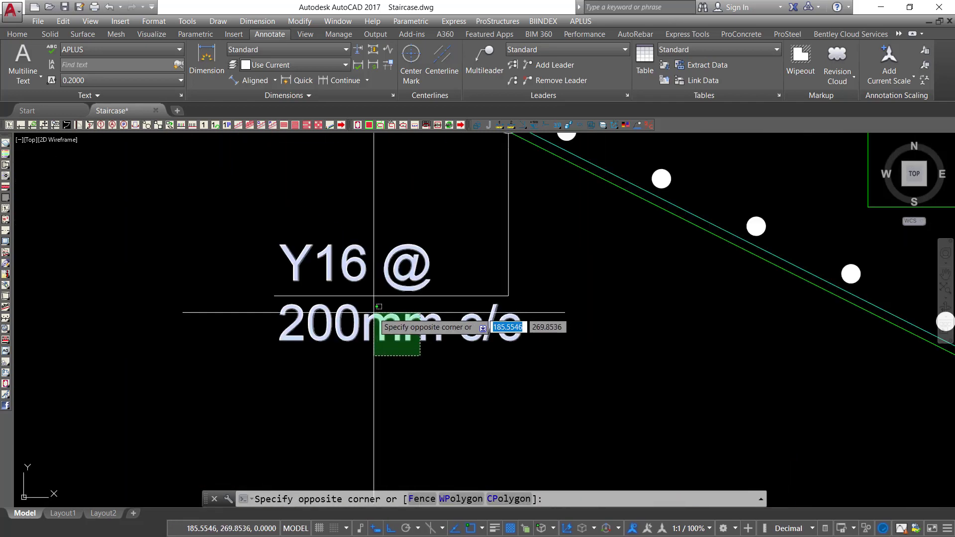
pyautogui.click(375, 313)
pyautogui.rightClick(398, 354)
pyautogui.click(450, 190)
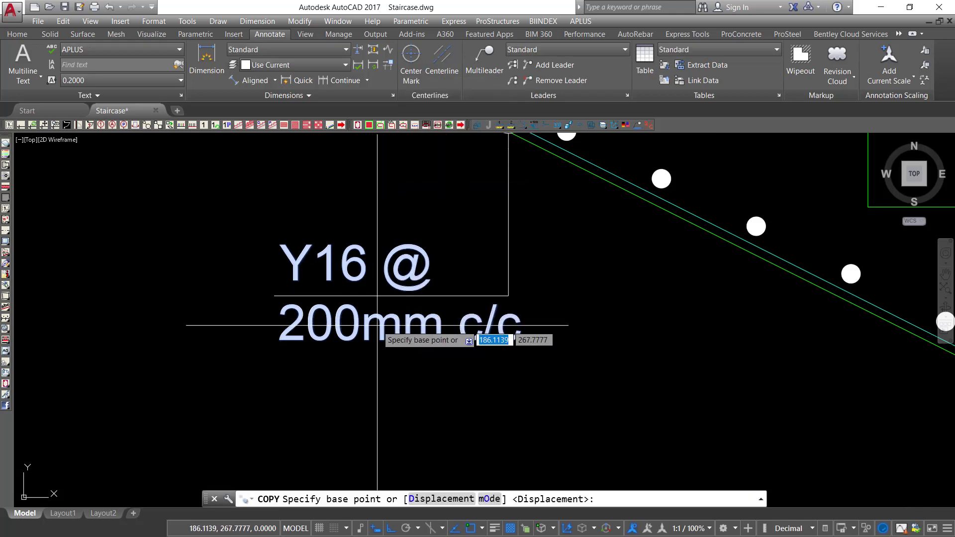
pyautogui.click(426, 324)
pyautogui.scroll(-3, 426, 324)
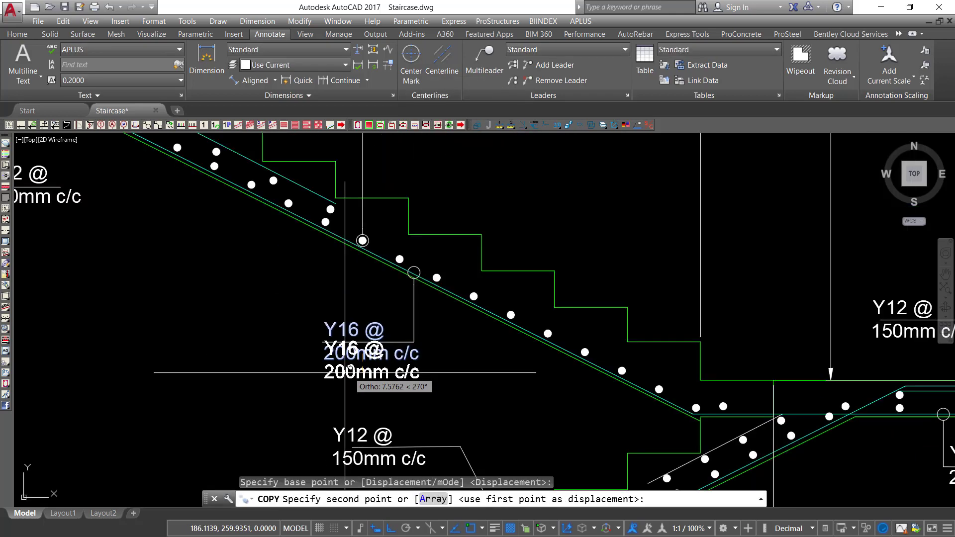
pyautogui.click(389, 528)
pyautogui.scroll(-3, 642, 309)
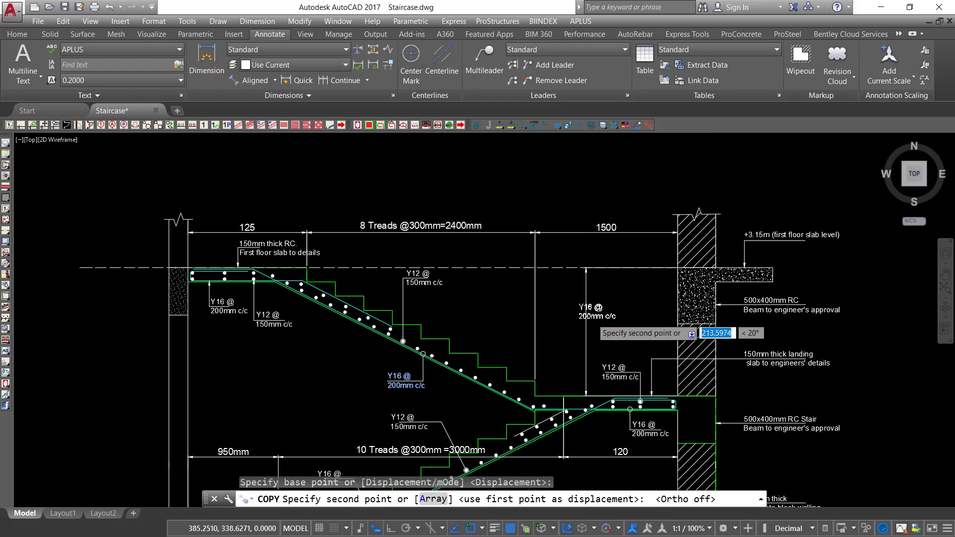
pyautogui.scroll(6, 606, 328)
pyautogui.click(597, 325)
pyautogui.rightClick(628, 280)
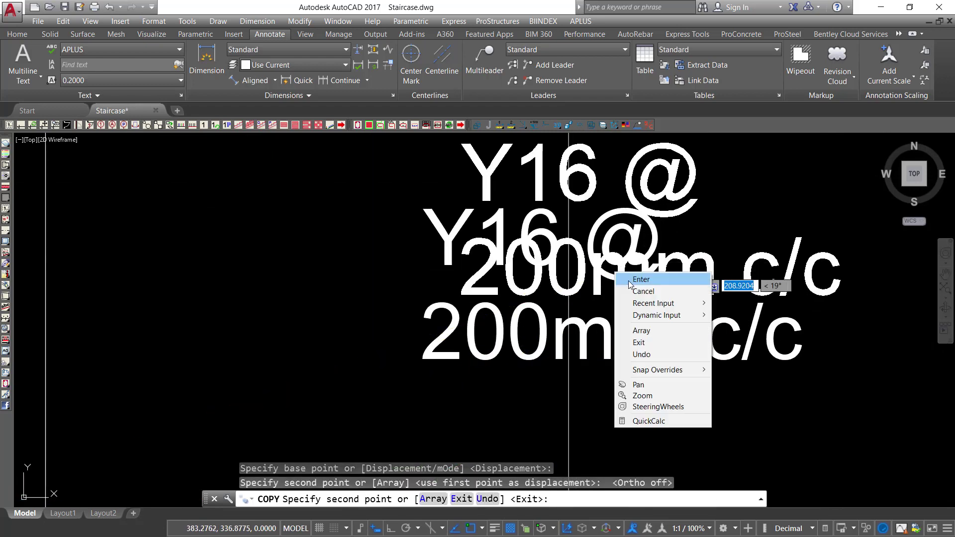
pyautogui.click(628, 280)
# Rotate the copied "Y16 @ 200mm c/c" label 90° so it reads along the vertical dimension line.
pyautogui.click(577, 328)
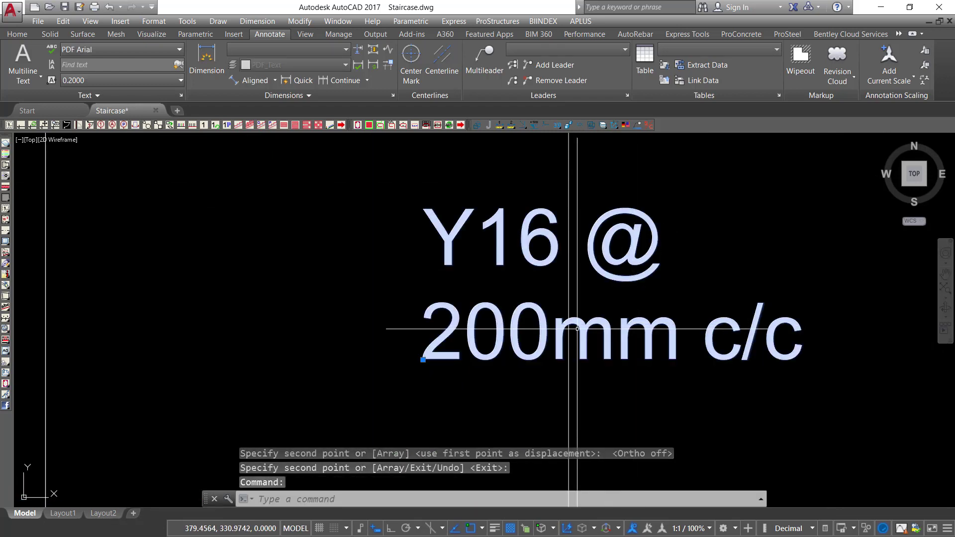
pyautogui.rightClick(633, 302)
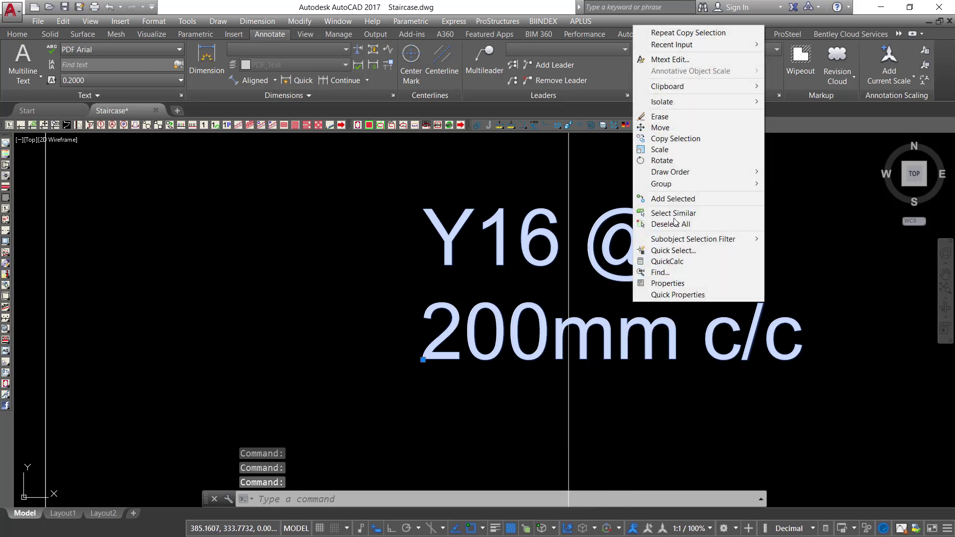
pyautogui.click(661, 160)
pyautogui.click(590, 289)
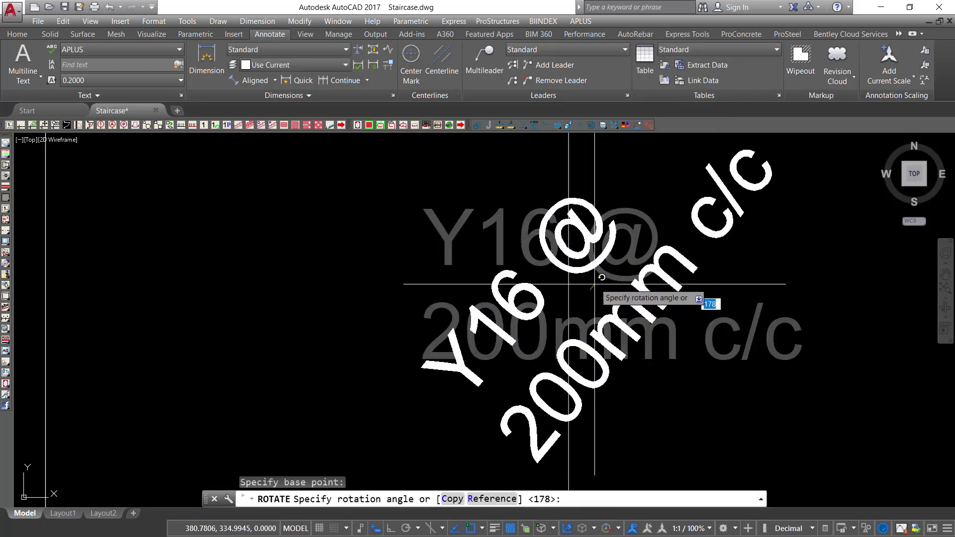
pyautogui.click(396, 528)
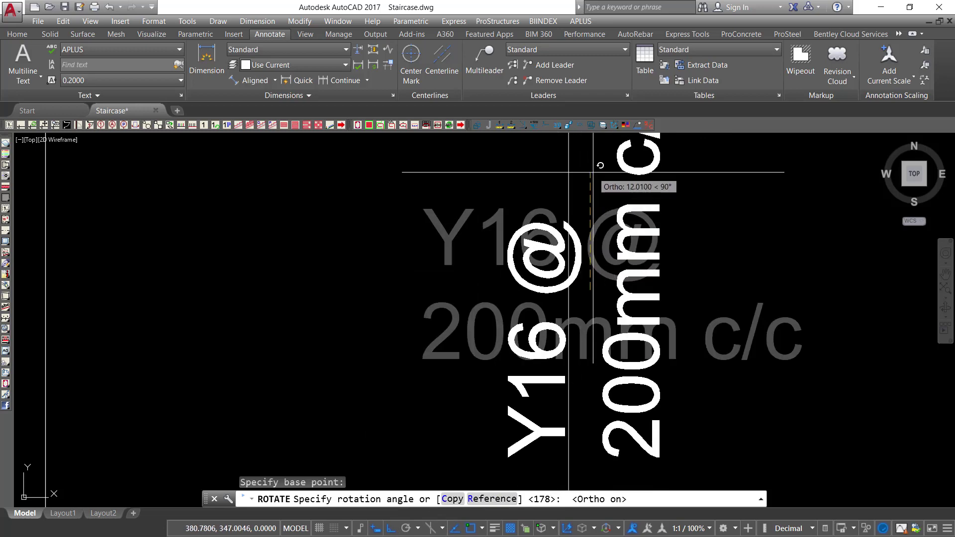
pyautogui.click(592, 173)
pyautogui.click(654, 233)
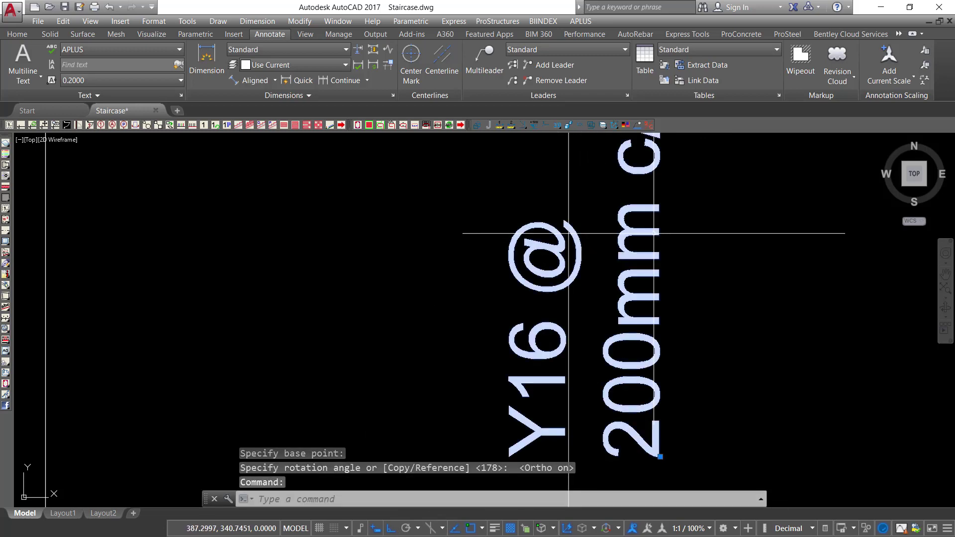
pyautogui.doubleClick(568, 233)
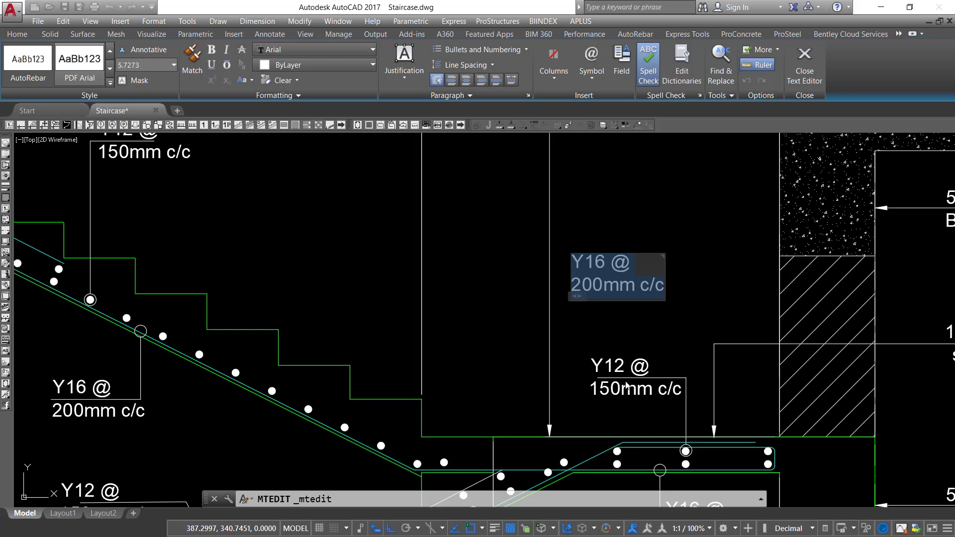
pyautogui.scroll(-2, 622, 393)
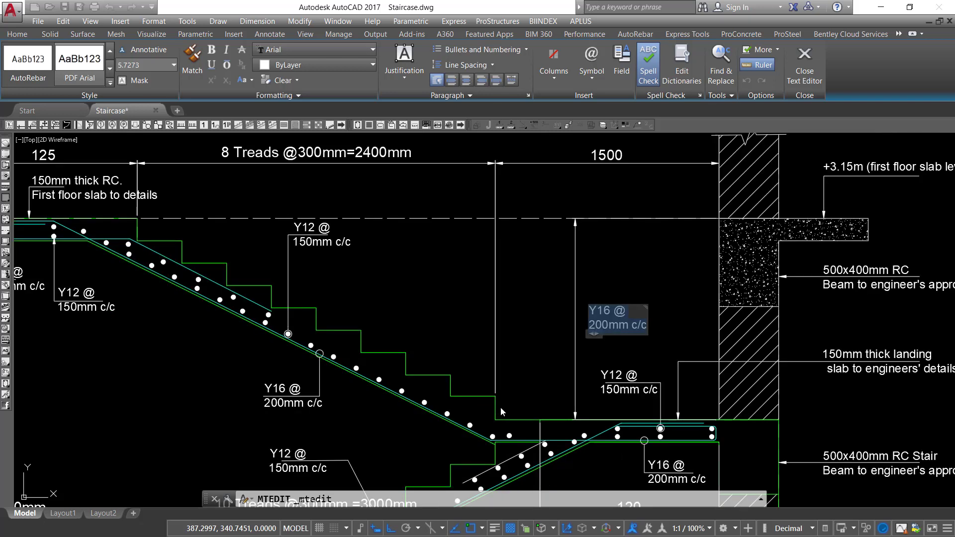
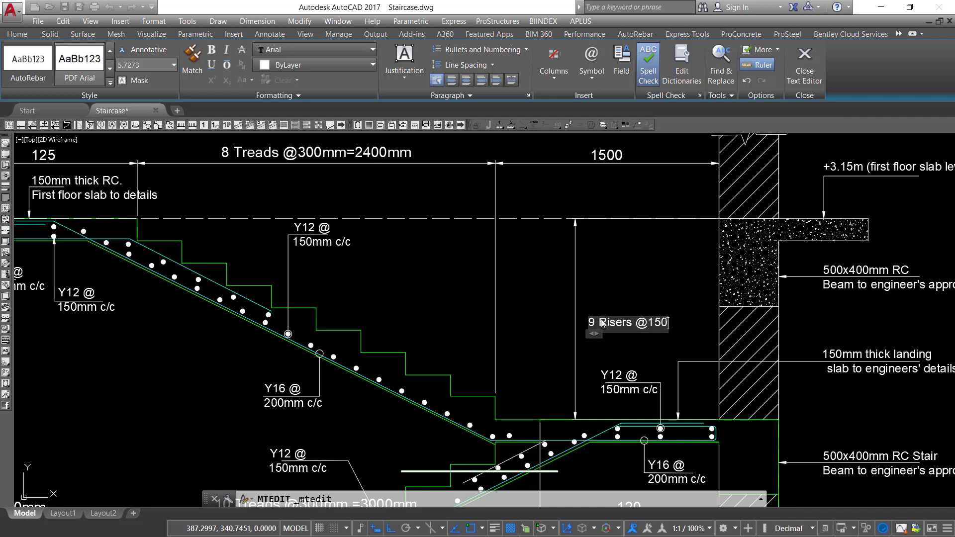
pyautogui.write('mm')
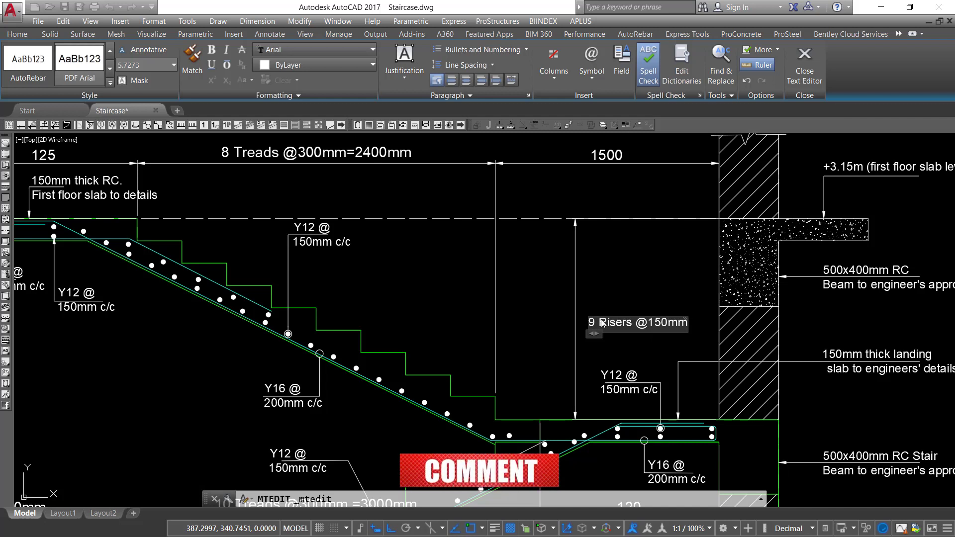
pyautogui.write(' =')
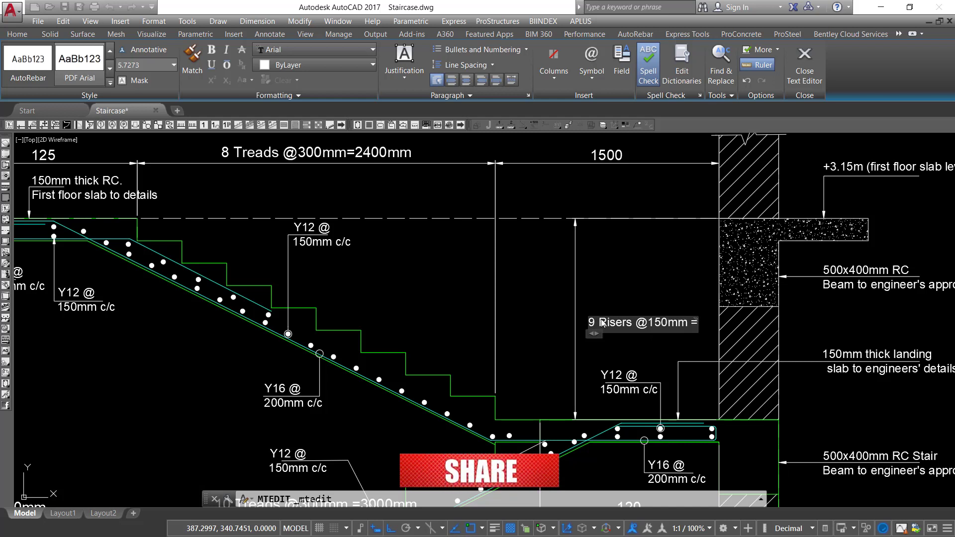
pyautogui.write('150')
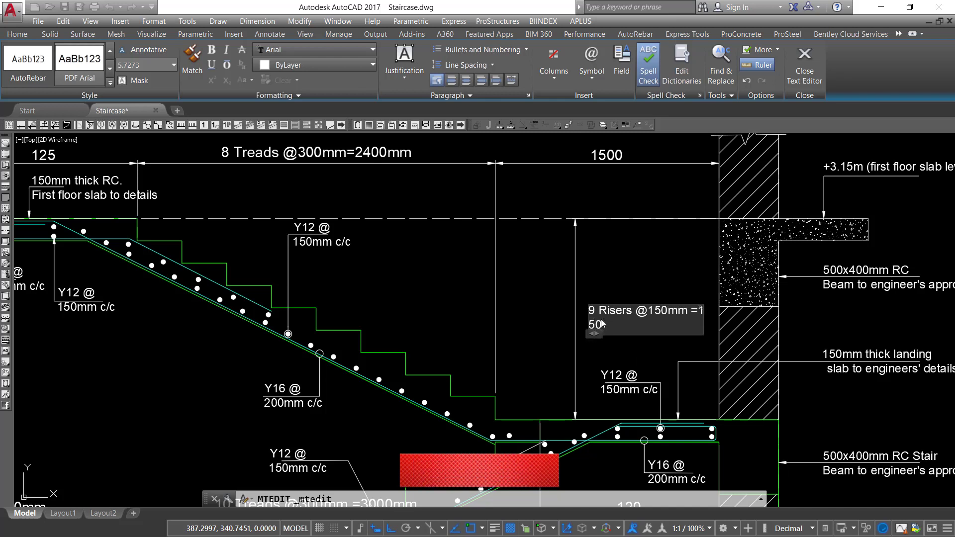
pyautogui.press('BackSpace')
pyautogui.press('BackSpace')
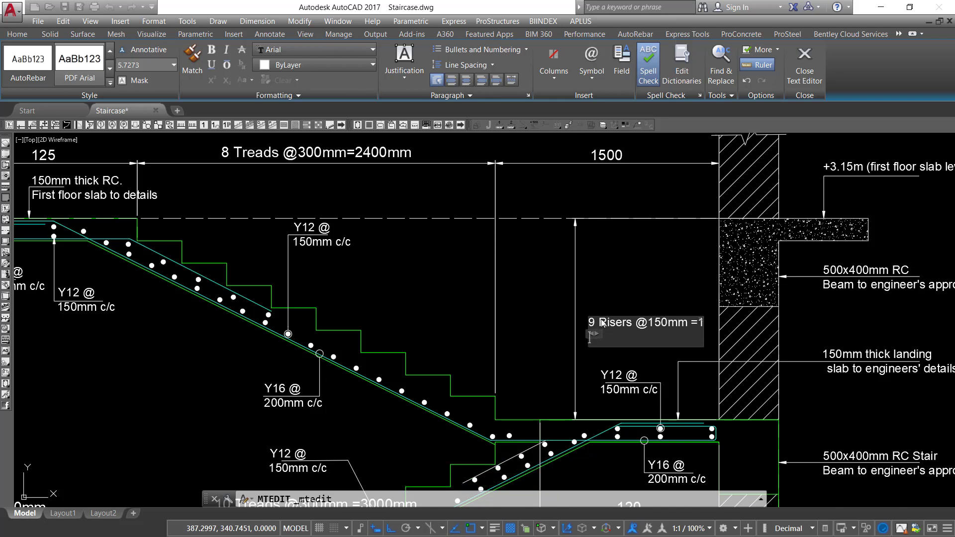
pyautogui.write('350mm')
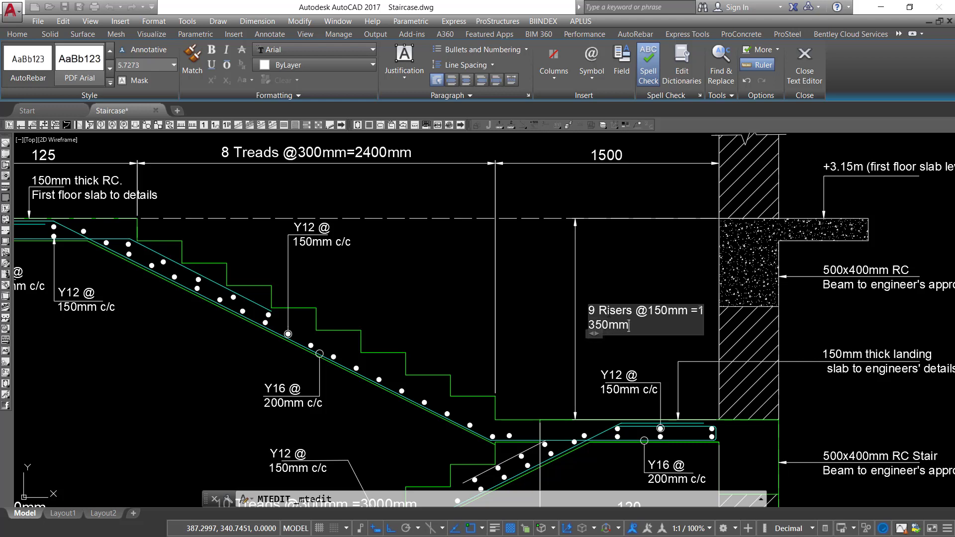
pyautogui.click(636, 255)
pyautogui.scroll(4, 594, 313)
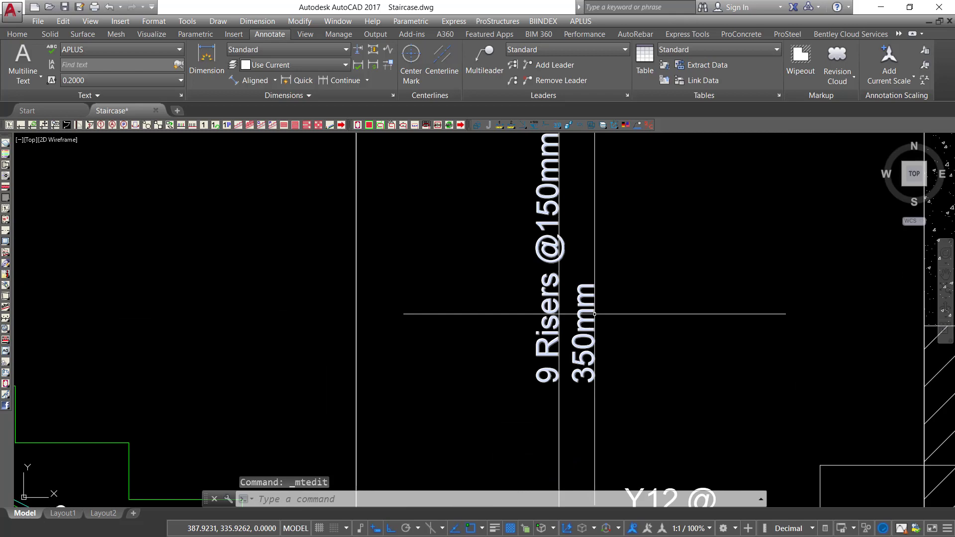
pyautogui.click(593, 289)
pyautogui.click(587, 294)
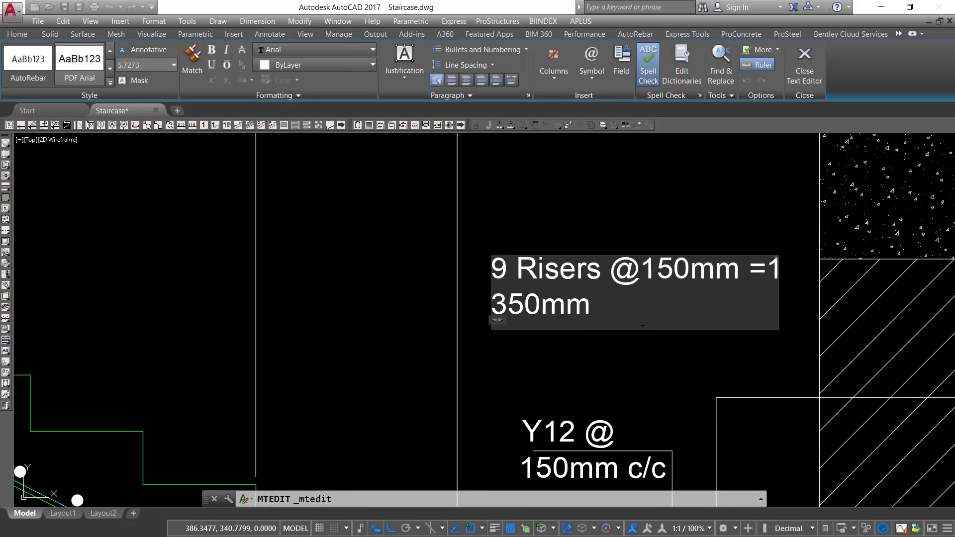
pyautogui.scroll(2, 790, 282)
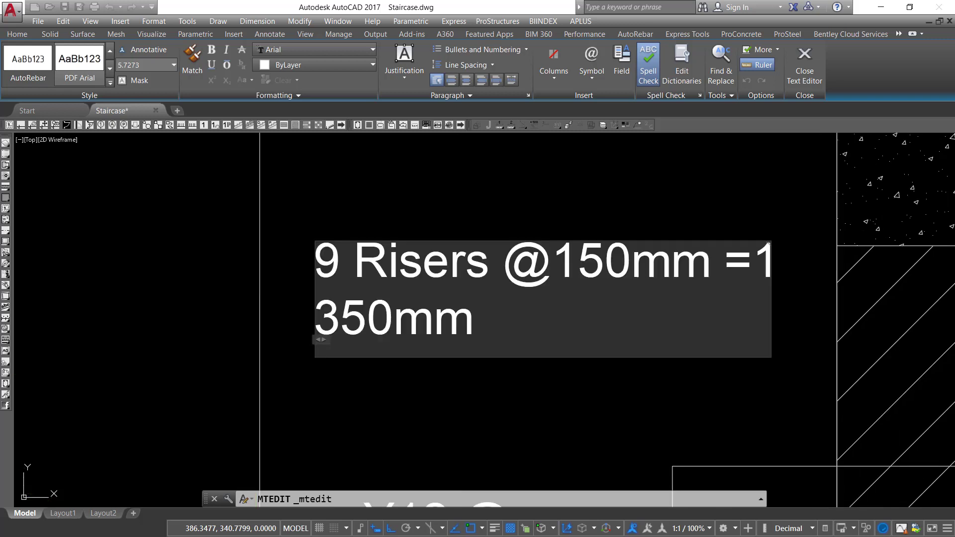
pyautogui.click(744, 380)
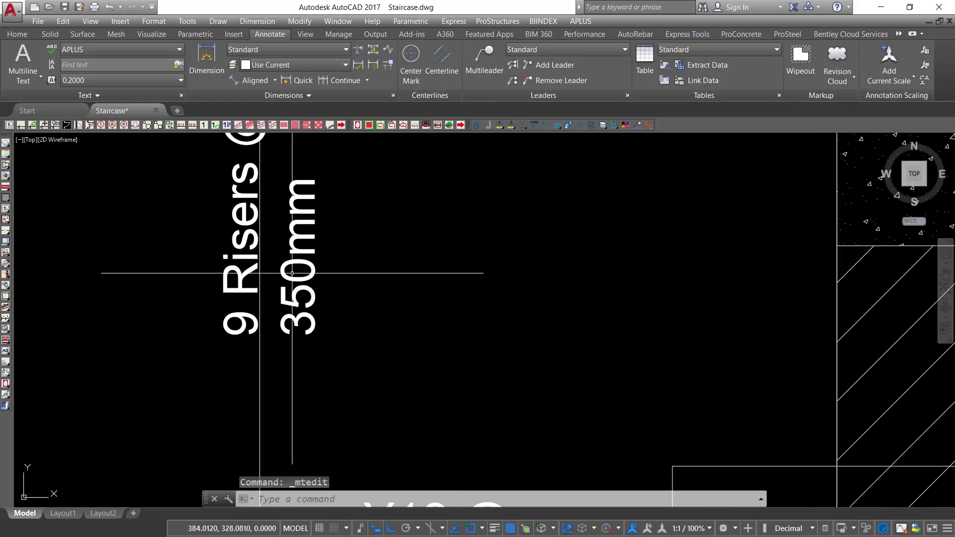
pyautogui.click(307, 259)
pyautogui.click(292, 262)
pyautogui.doubleClick(292, 262)
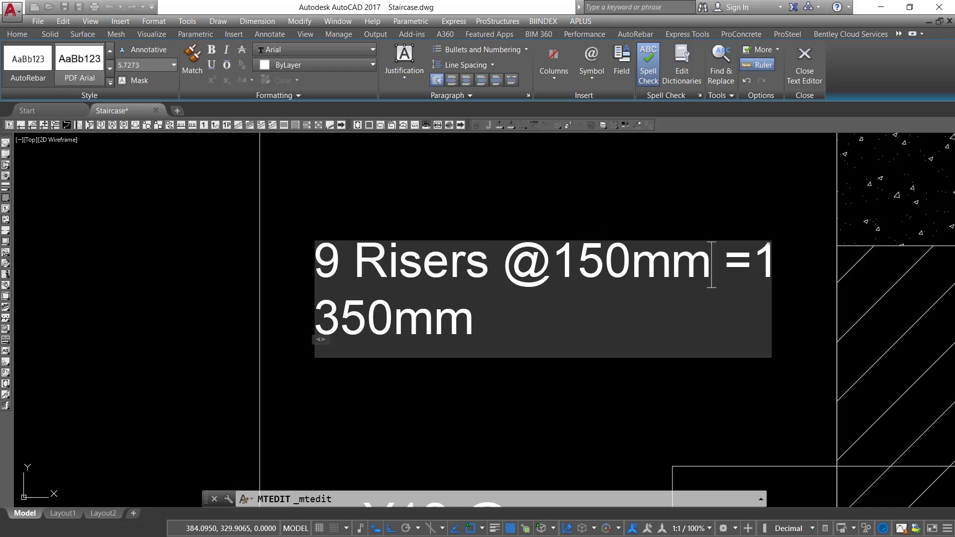
pyautogui.click(615, 203)
pyautogui.scroll(-3, 506, 292)
pyautogui.click(463, 250)
pyautogui.click(434, 291)
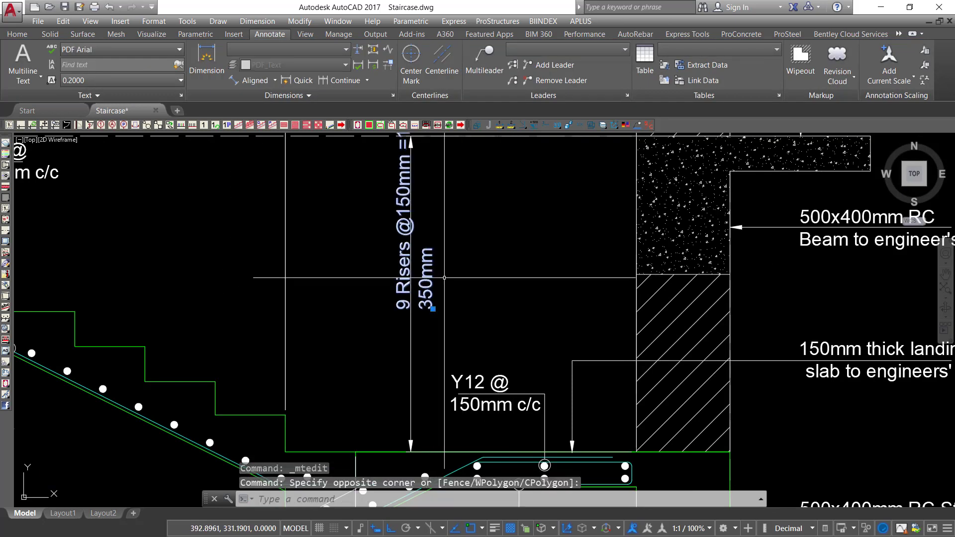
pyautogui.rightClick(488, 233)
pyautogui.click(528, 334)
pyautogui.click(526, 237)
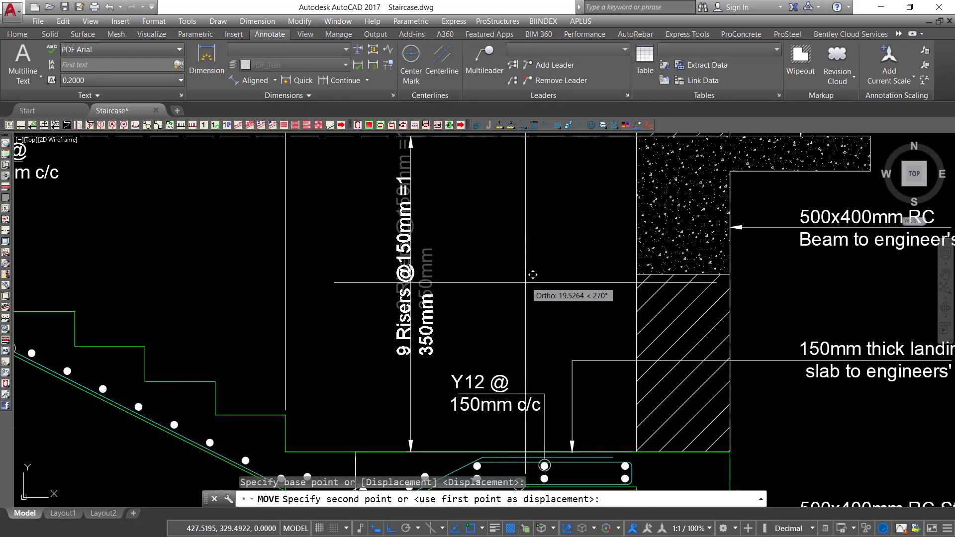
pyautogui.click(433, 401)
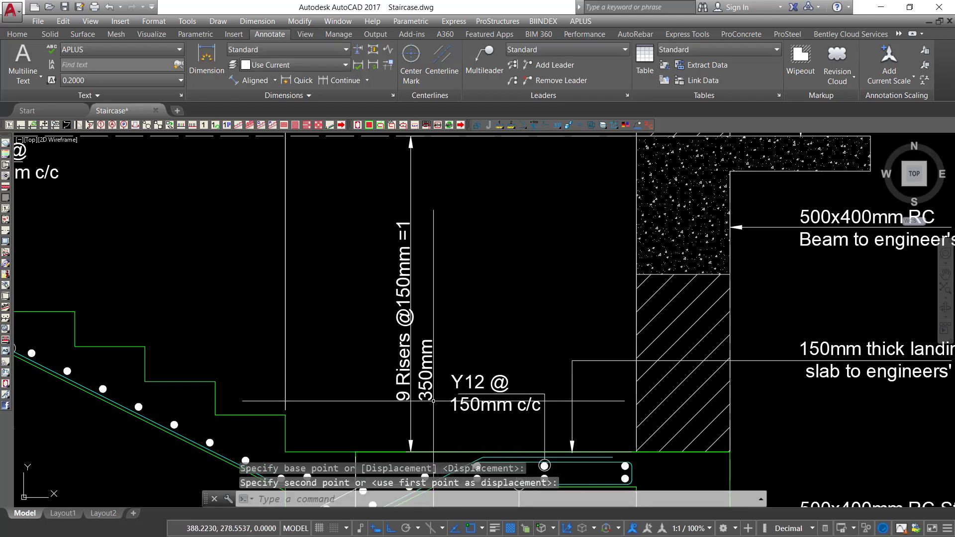
# Try to fit the riser label on one line by widening its text frame to about 236 units.
pyautogui.doubleClick(431, 398)
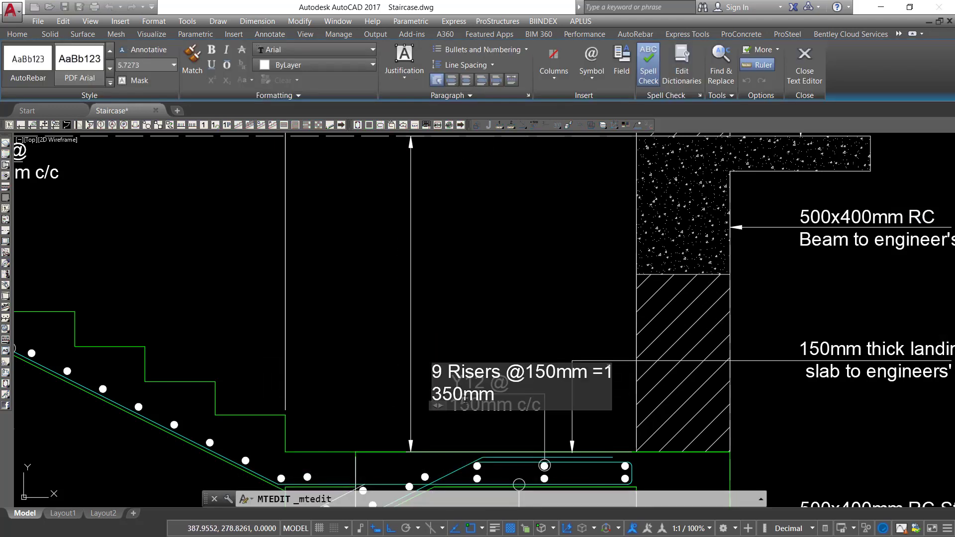
pyautogui.moveTo(440, 407); pyautogui.dragTo(449, 408)
pyautogui.moveTo(508, 398); pyautogui.dragTo(769, 385)
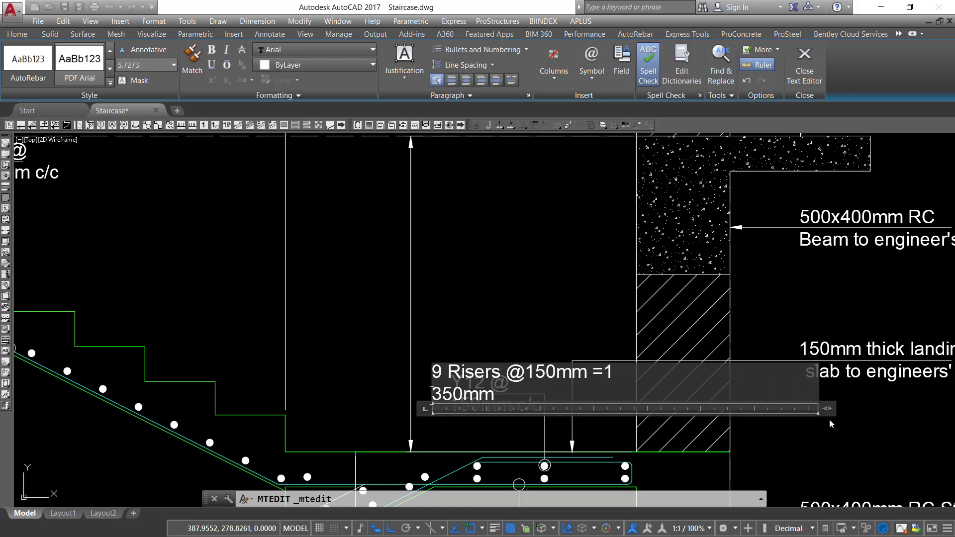
pyautogui.scroll(3, 458, 407)
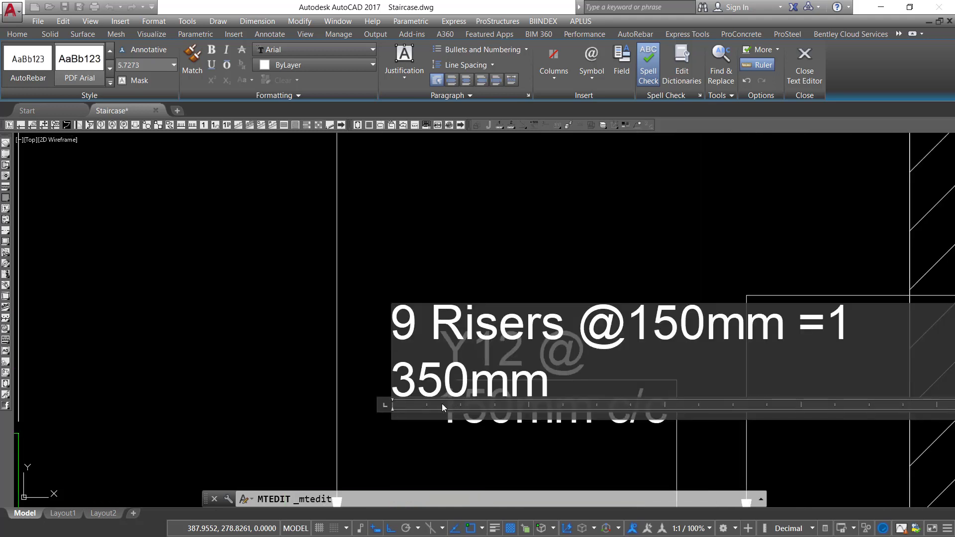
pyautogui.scroll(-3, 305, 335)
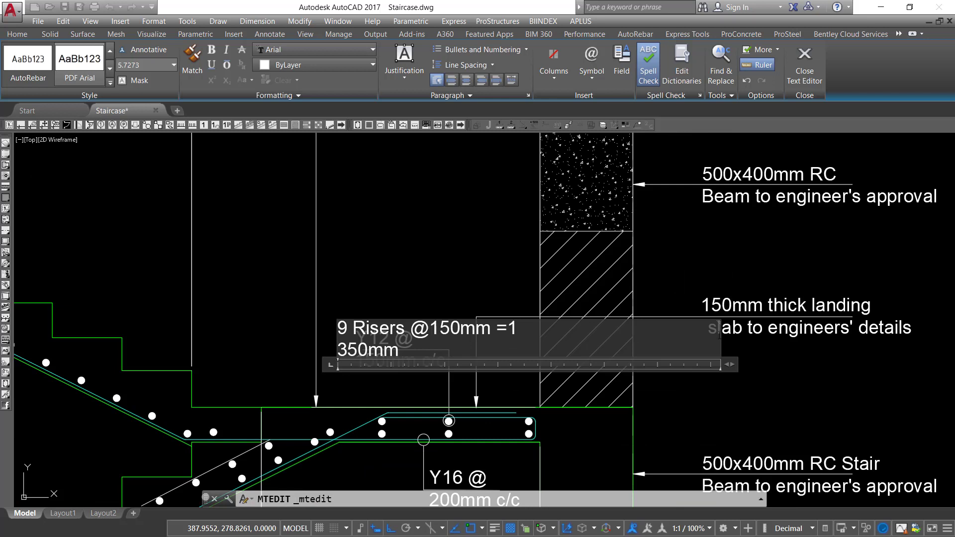
pyautogui.moveTo(719, 324); pyautogui.dragTo(377, 370)
pyautogui.moveTo(406, 289); pyautogui.dragTo(891, 379)
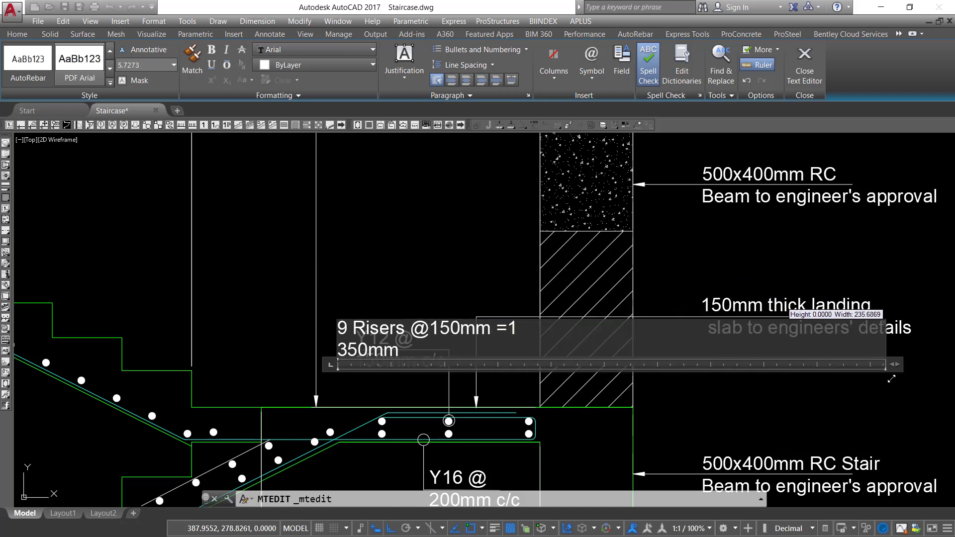
pyautogui.click(331, 364)
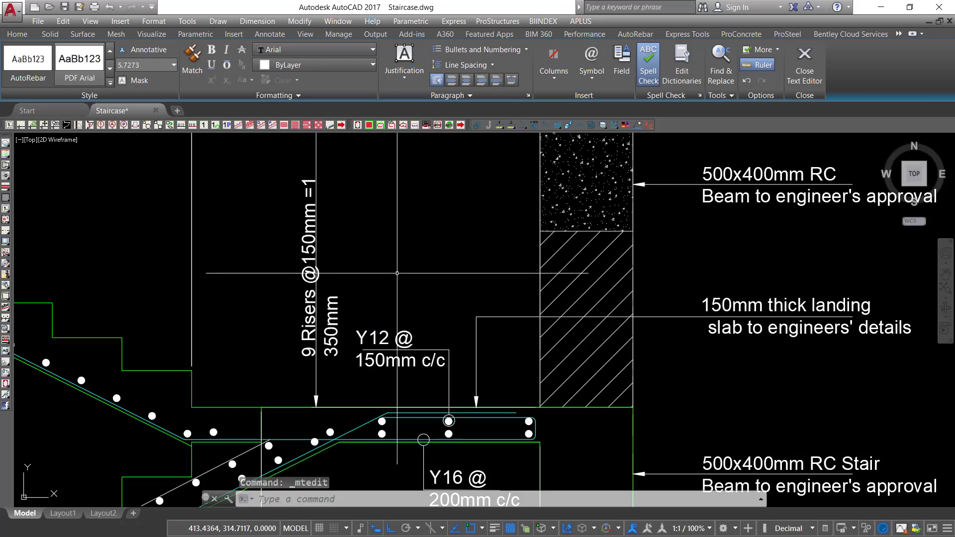
# Move the riser label slightly left so its first line sits beside the vertical dimension line.
pyautogui.scroll(-3, 326, 319)
pyautogui.scroll(6, 441, 336)
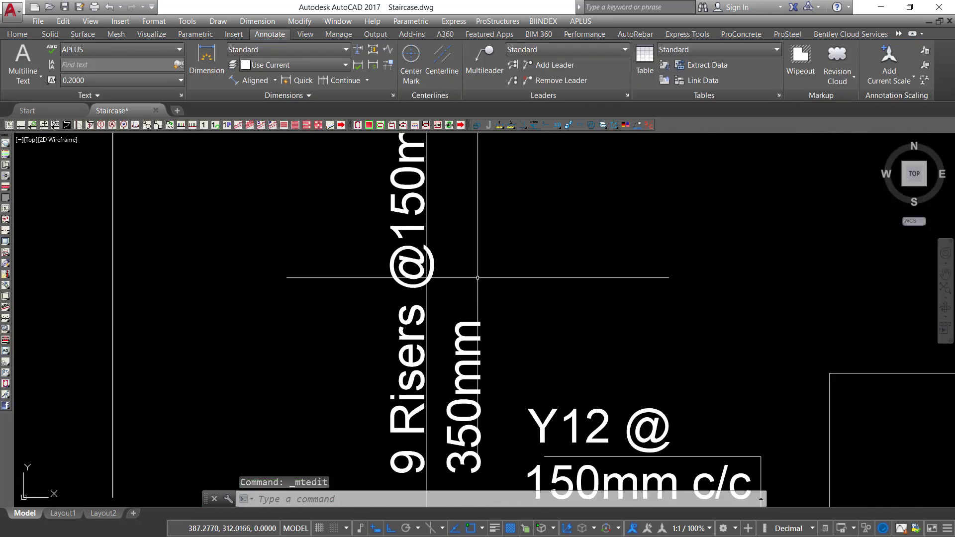
pyautogui.click(441, 335)
pyautogui.scroll(-4, 441, 336)
pyautogui.rightClick(472, 251)
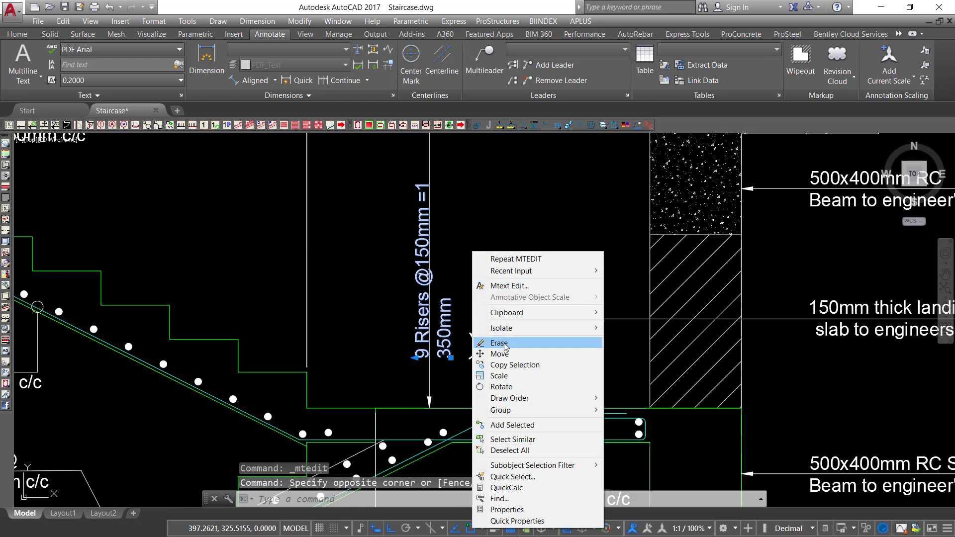
pyautogui.click(500, 353)
pyautogui.click(523, 233)
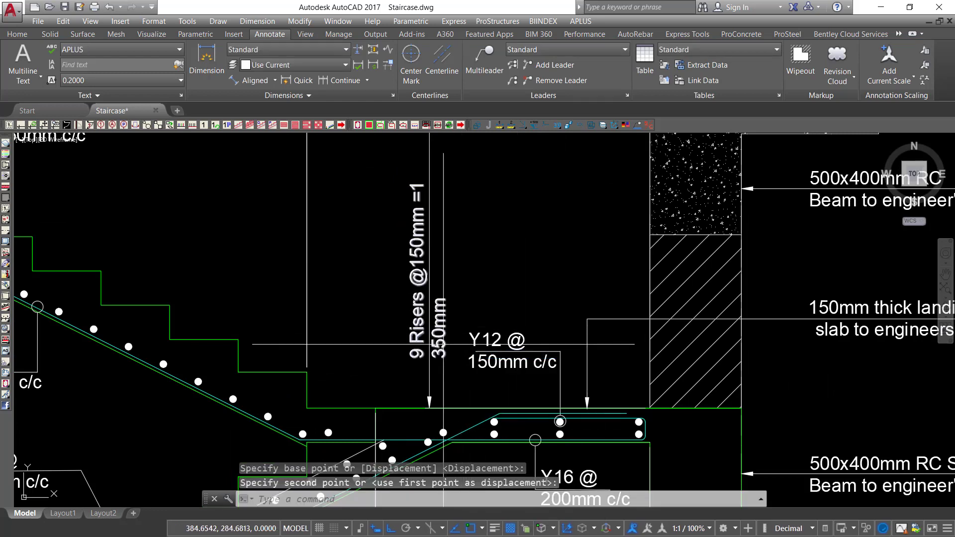
pyautogui.click(463, 308)
pyautogui.doubleClick(447, 330)
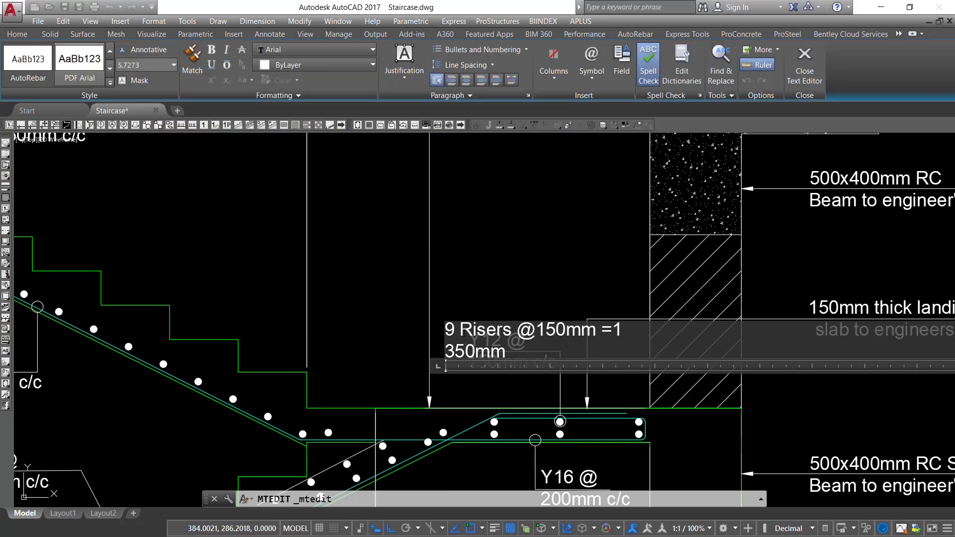
pyautogui.click(454, 328)
pyautogui.click(475, 248)
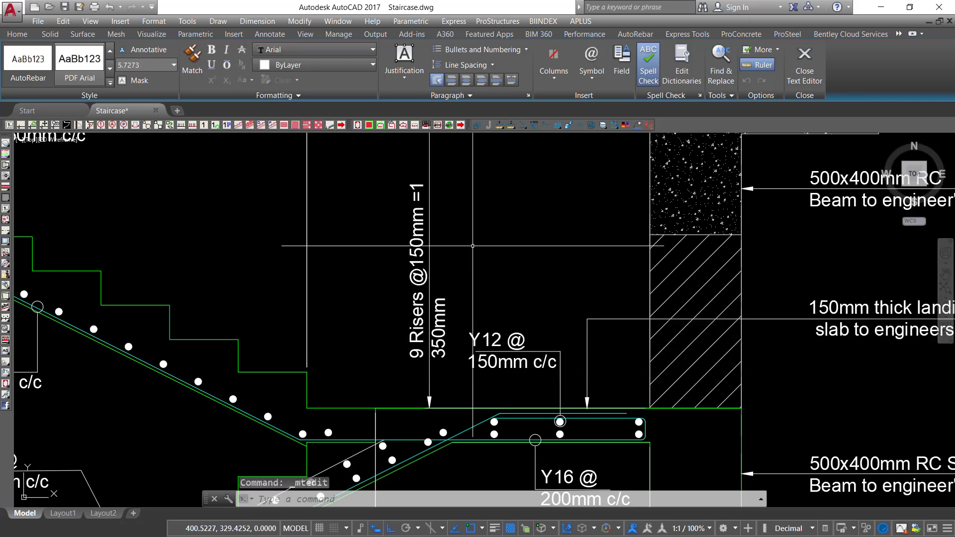
# Resize the riser label's text frame, widening it past the hatched wall and the landing note, and save the text changes.
pyautogui.click(469, 307)
pyautogui.click(442, 365)
pyautogui.doubleClick(434, 307)
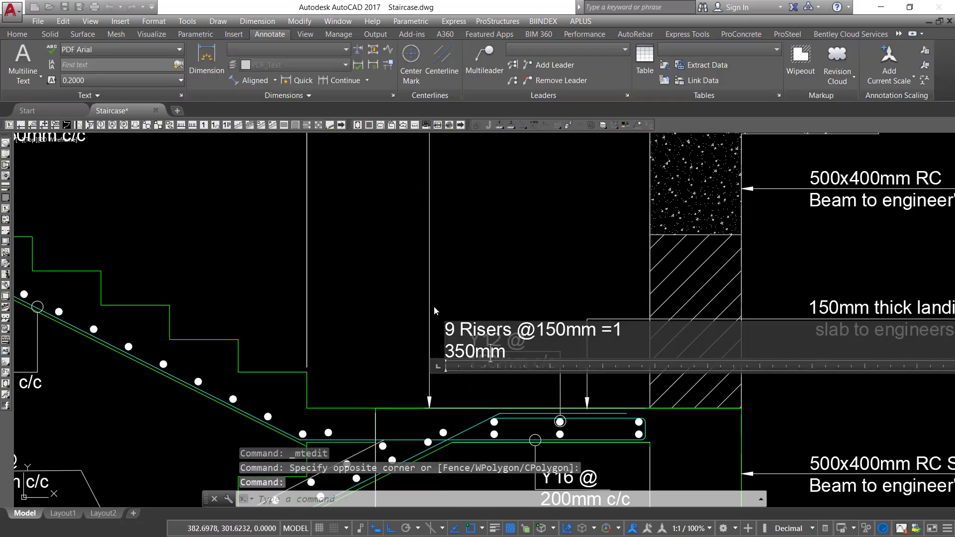
pyautogui.scroll(-4, 434, 305)
pyautogui.scroll(8, 714, 307)
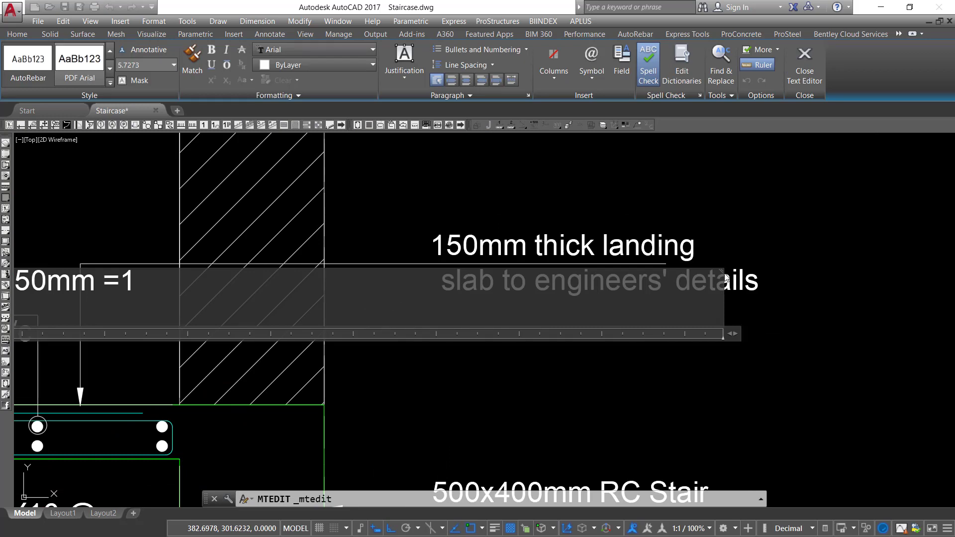
pyautogui.moveTo(727, 258); pyautogui.dragTo(129, 168)
pyautogui.scroll(-4, 658, 339)
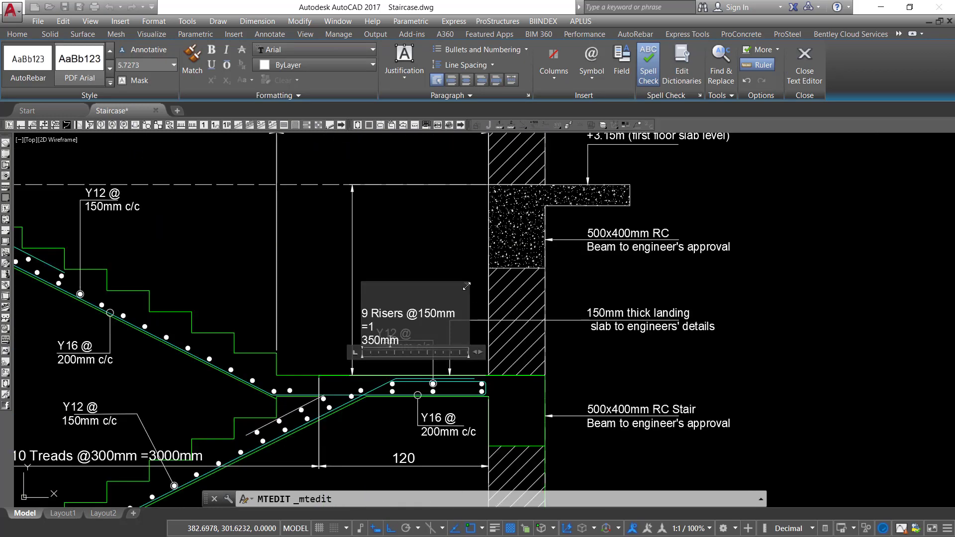
pyautogui.moveTo(466, 287); pyautogui.dragTo(382, 338)
pyautogui.moveTo(397, 235); pyautogui.dragTo(784, 345)
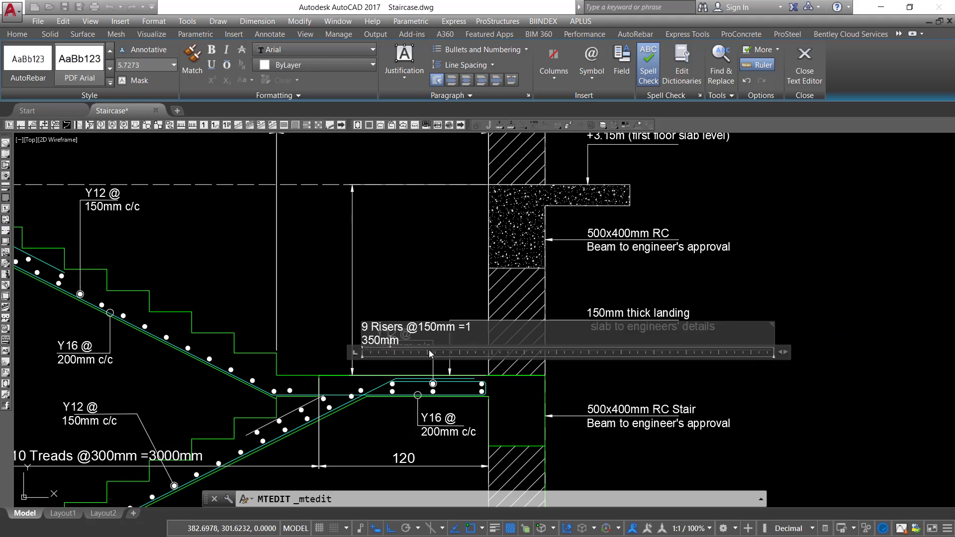
pyautogui.press('Escape')
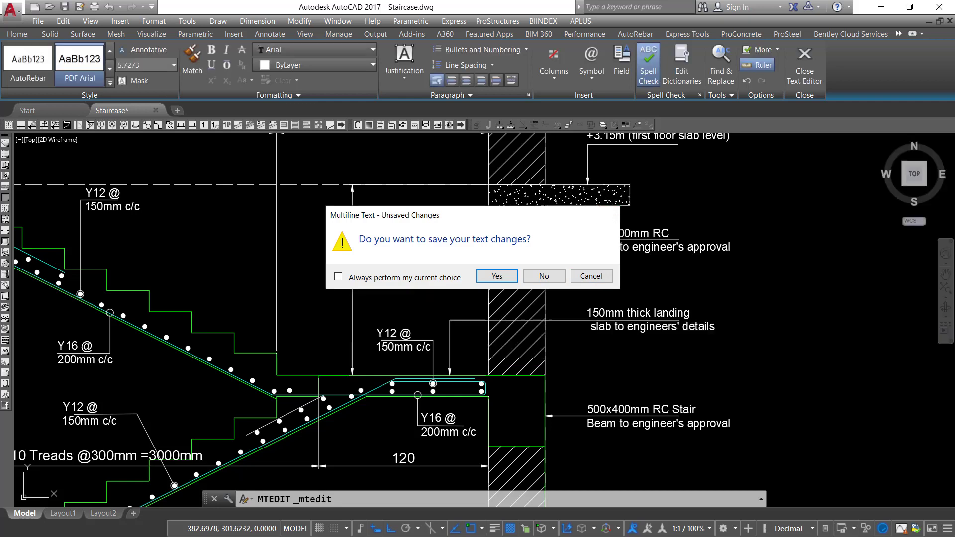
pyautogui.press('Return')
# Move the riser label horizontally off the dimension line into the empty area to the right of the section's notes.
pyautogui.scroll(3, 376, 307)
pyautogui.click(437, 298)
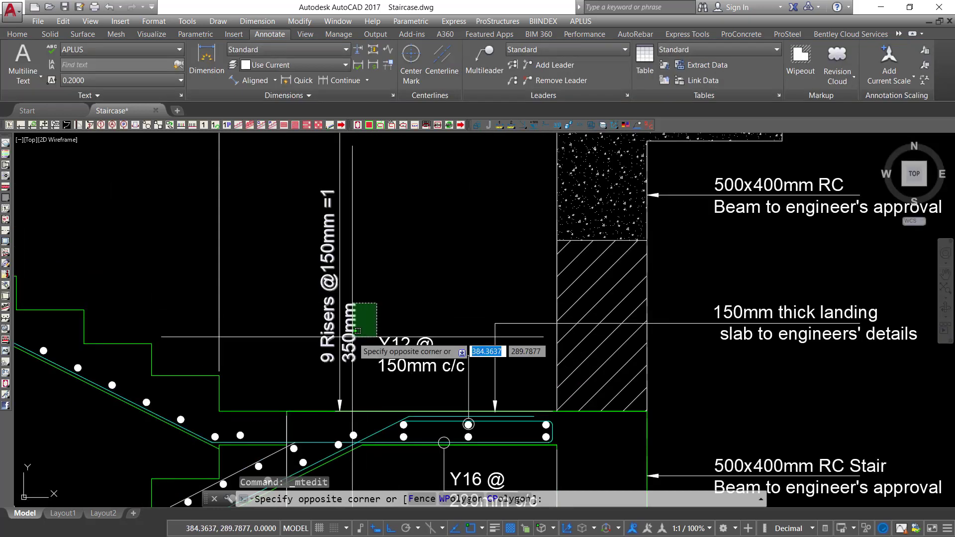
pyautogui.click(348, 338)
pyautogui.rightClick(386, 260)
pyautogui.click(431, 366)
pyautogui.click(348, 308)
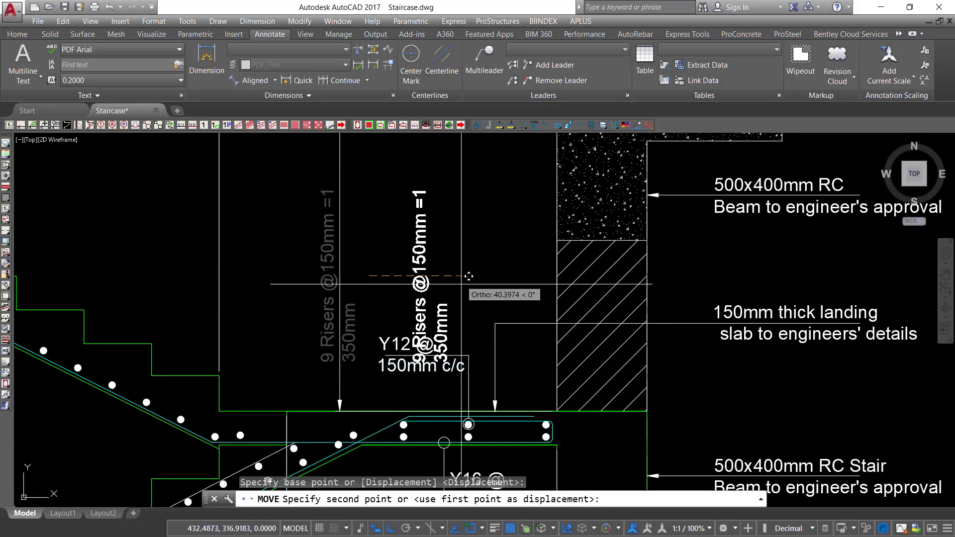
pyautogui.scroll(-5, 766, 281)
pyautogui.press('Escape')
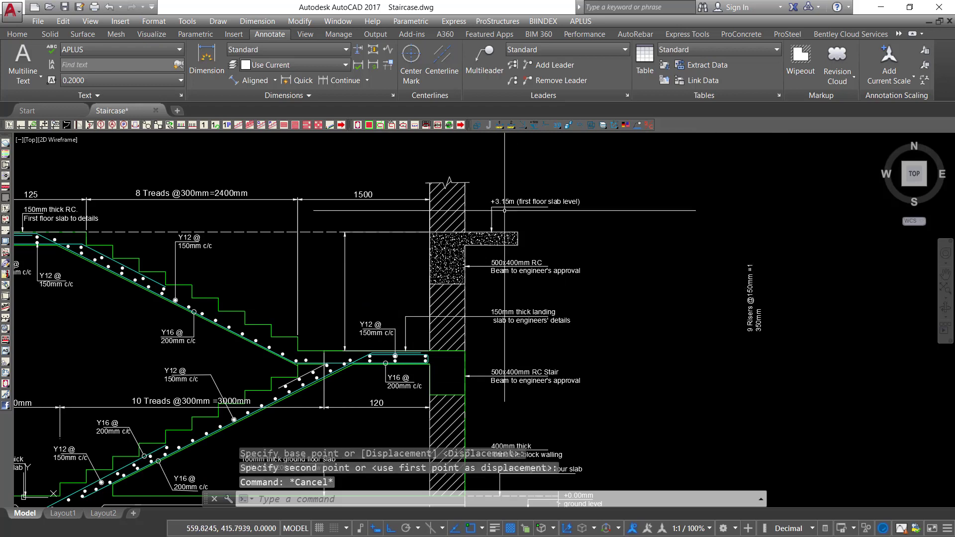
# Copy the "+3.15m (first floor slab level)" label to the open area beside the upper flight's vertical dimension.
pyautogui.scroll(5, 511, 197)
pyautogui.click(618, 186)
pyautogui.click(550, 218)
pyautogui.rightClick(553, 220)
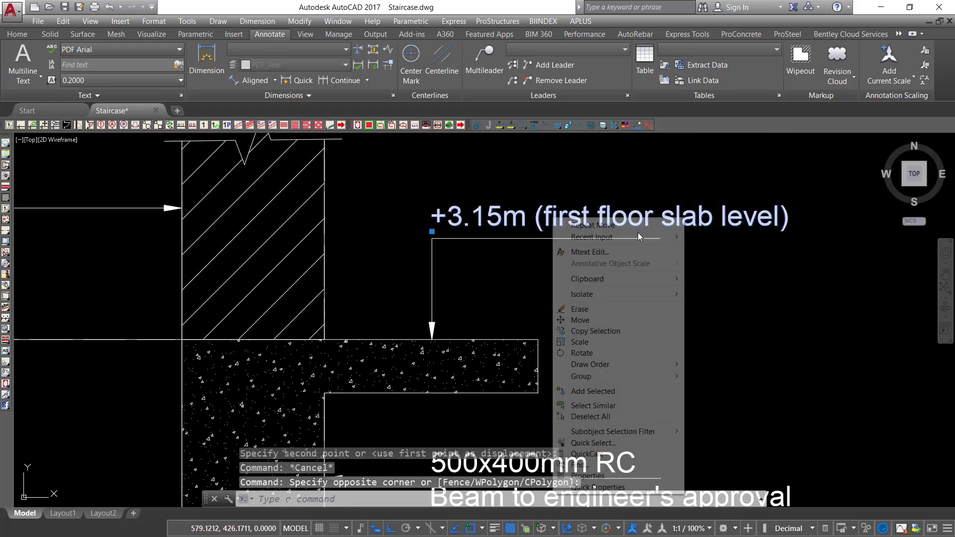
pyautogui.click(595, 331)
pyautogui.click(599, 243)
pyautogui.scroll(-5, 467, 425)
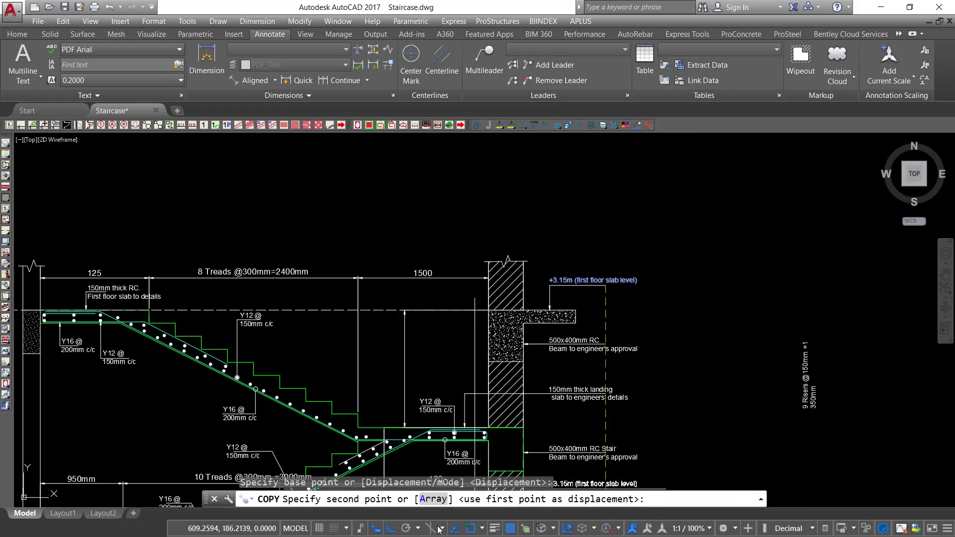
pyautogui.click(390, 529)
pyautogui.scroll(5, 378, 343)
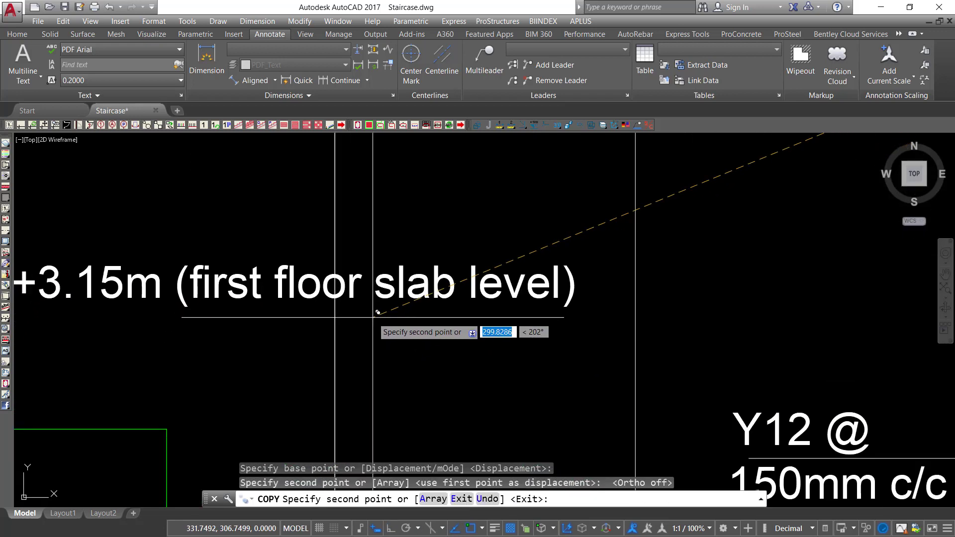
pyautogui.press('Escape')
# Rotate the copied level label 90 degrees so it reads vertically.
pyautogui.click(487, 270)
pyautogui.click(437, 298)
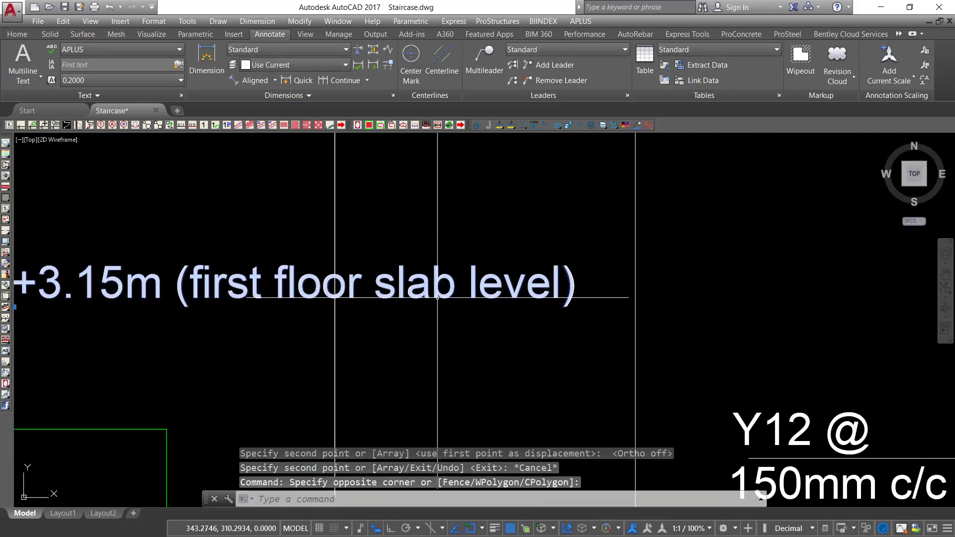
pyautogui.rightClick(439, 294)
pyautogui.click(468, 153)
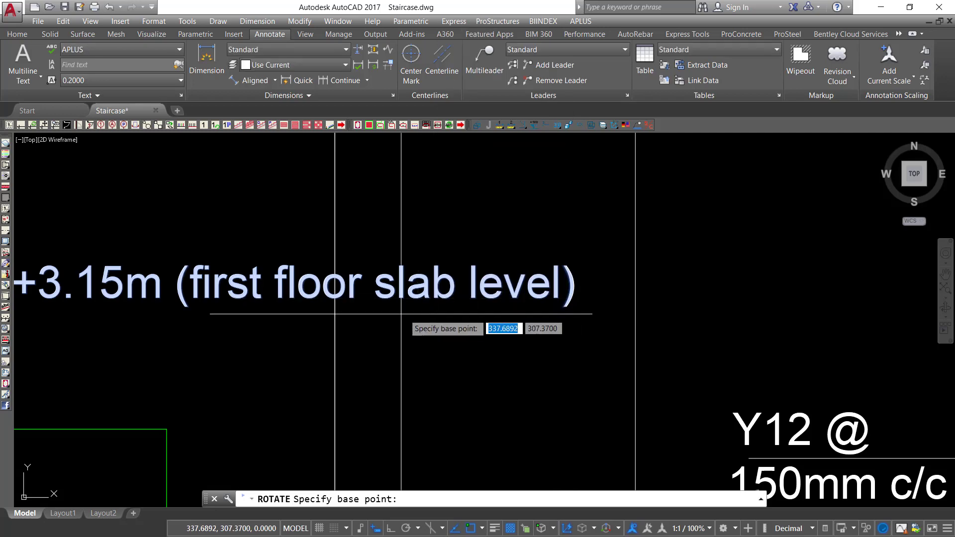
pyautogui.click(400, 315)
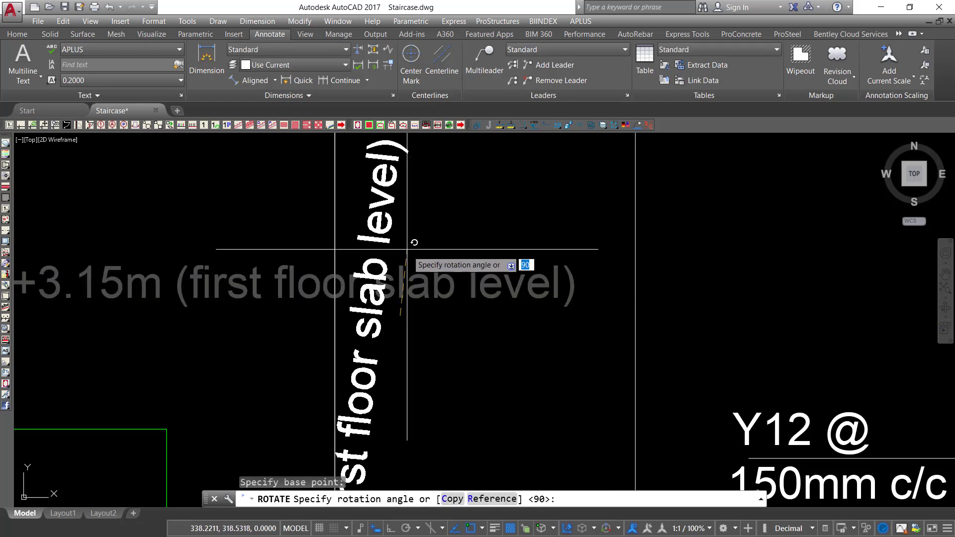
pyautogui.click(390, 529)
pyautogui.scroll(-3, 432, 284)
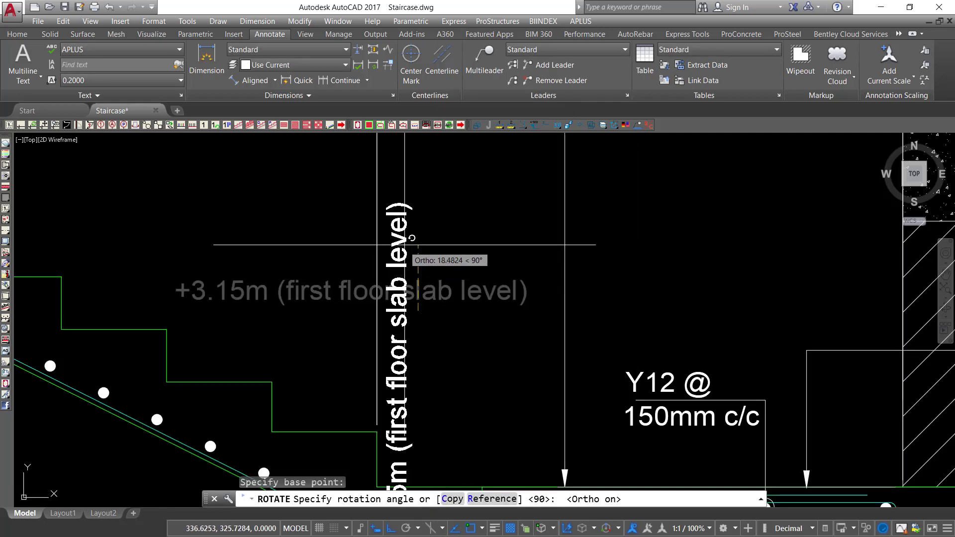
pyautogui.click(405, 244)
# Move the rotated label alongside the upper flight's vertical dimension line, between the landing and the first floor level.
pyautogui.scroll(-4, 405, 246)
pyautogui.click(418, 261)
pyautogui.scroll(4, 408, 269)
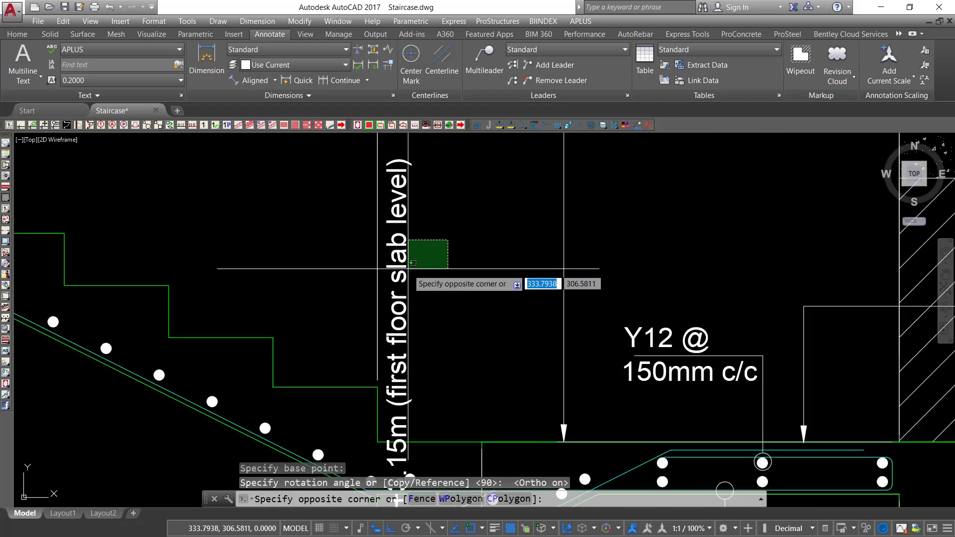
pyautogui.click(411, 262)
pyautogui.rightClick(433, 239)
pyautogui.click(458, 335)
pyautogui.click(460, 318)
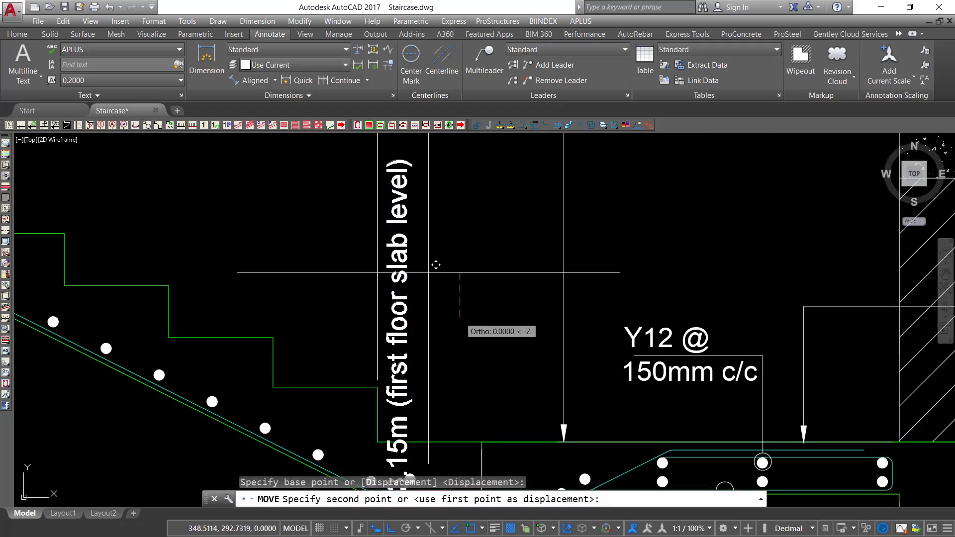
pyautogui.press('F8')
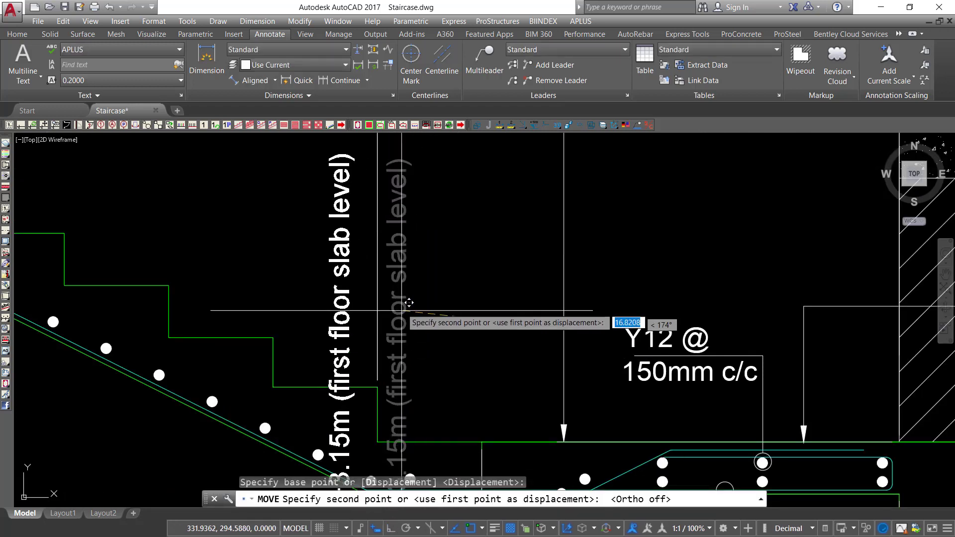
pyautogui.moveTo(422, 301); pyautogui.dragTo(437, 380, button='middle')
pyautogui.scroll(-2, 416, 343)
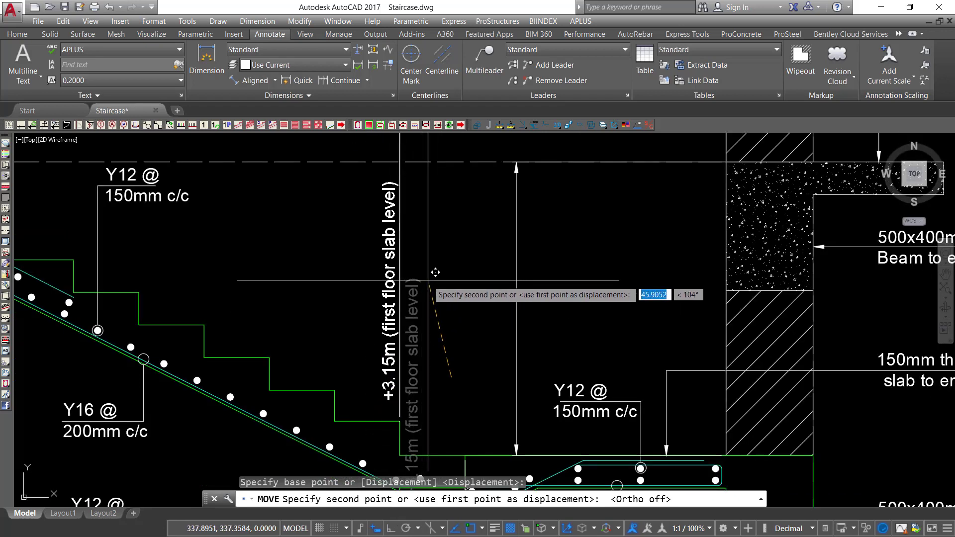
pyautogui.click(543, 290)
pyautogui.press('Escape')
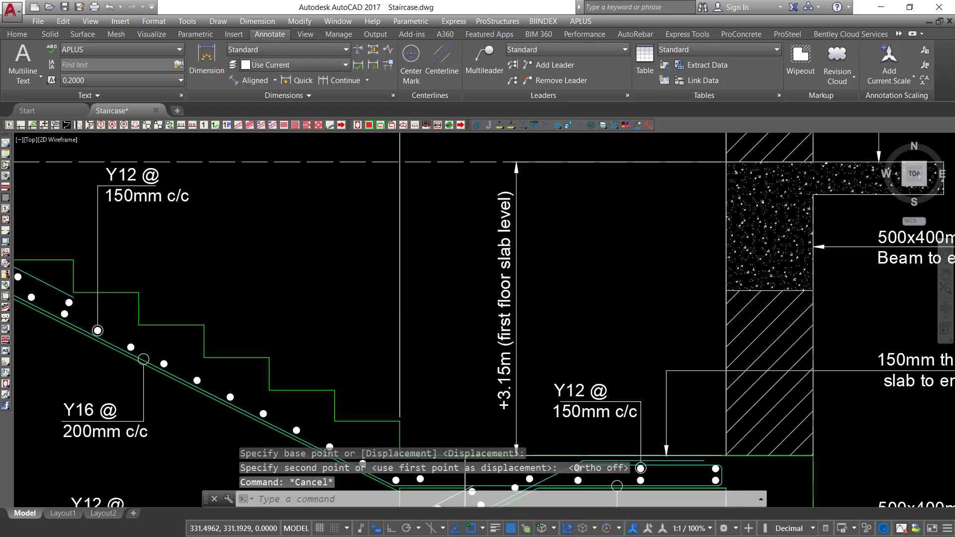
# Widen the rotated label's text frame well past the hatched wall and save the text changes.
pyautogui.scroll(-2, 543, 290)
pyautogui.scroll(2, 436, 268)
pyautogui.doubleClick(435, 269)
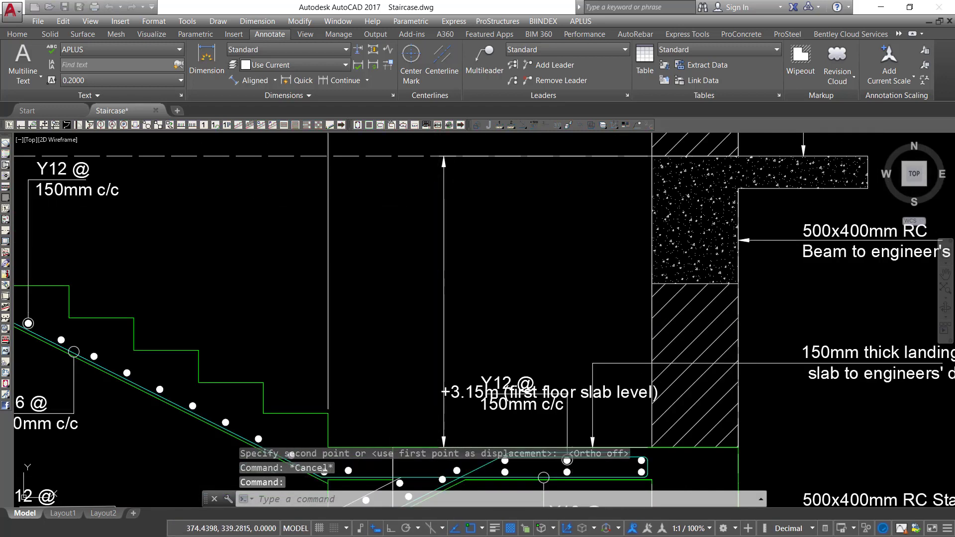
pyautogui.scroll(4, 641, 407)
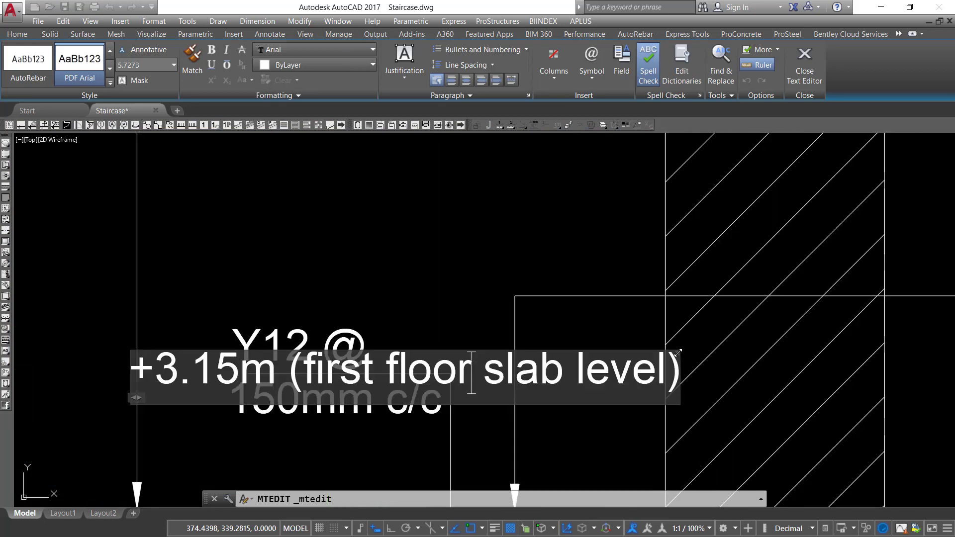
pyautogui.moveTo(677, 353); pyautogui.dragTo(726, 341)
pyautogui.scroll(-4, 211, 302)
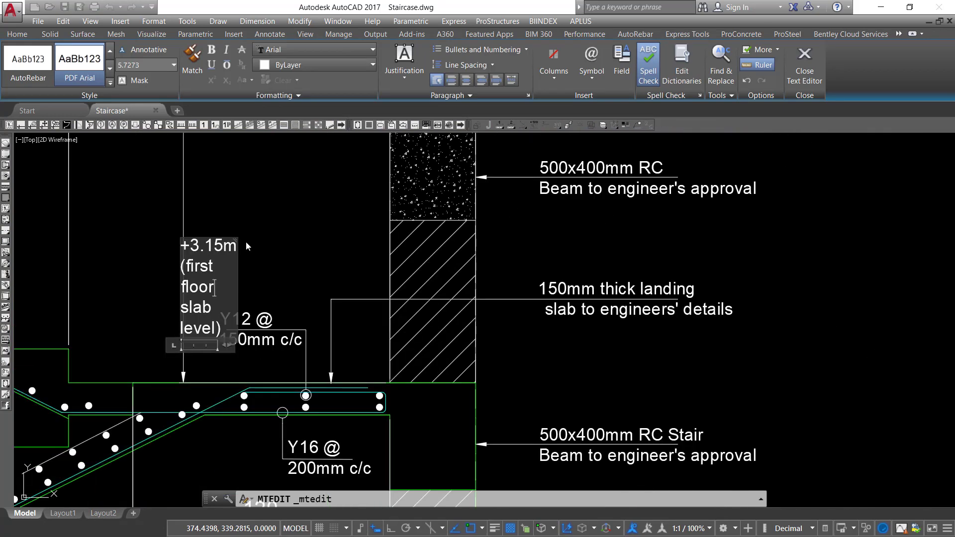
pyautogui.moveTo(236, 241); pyautogui.dragTo(805, 225)
pyautogui.click(248, 260)
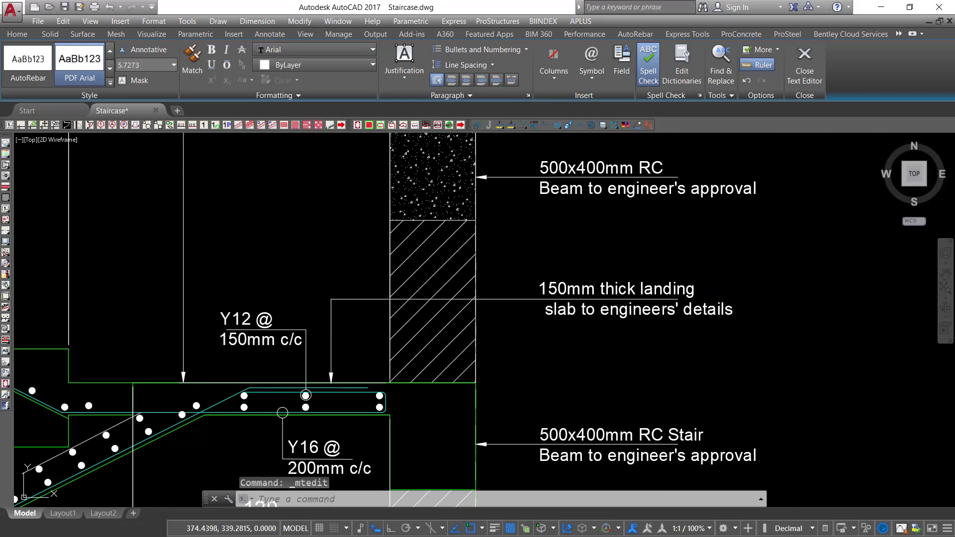
# Replace the rotated label's text with "9 Risers @ 150mm =1350mm" and save it.
pyautogui.doubleClick(169, 298)
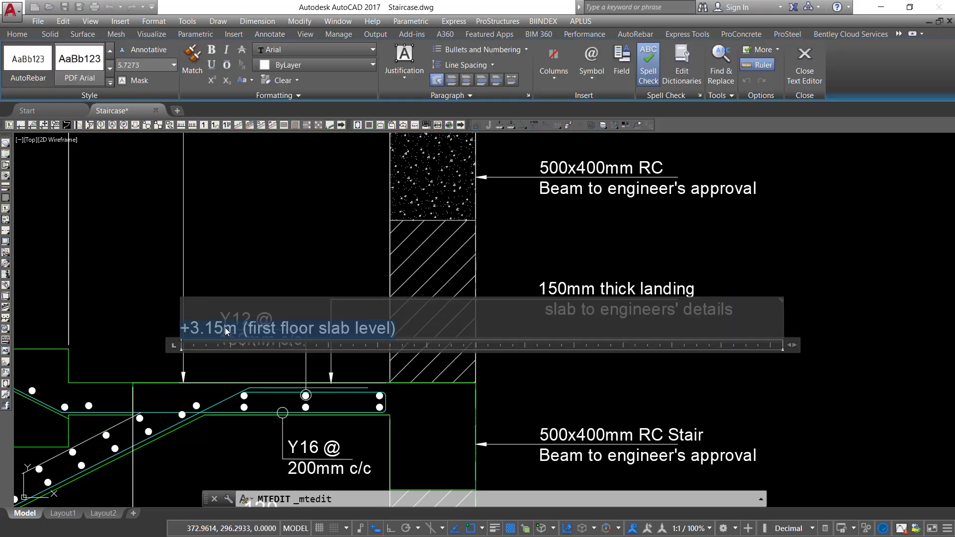
pyautogui.write('9')
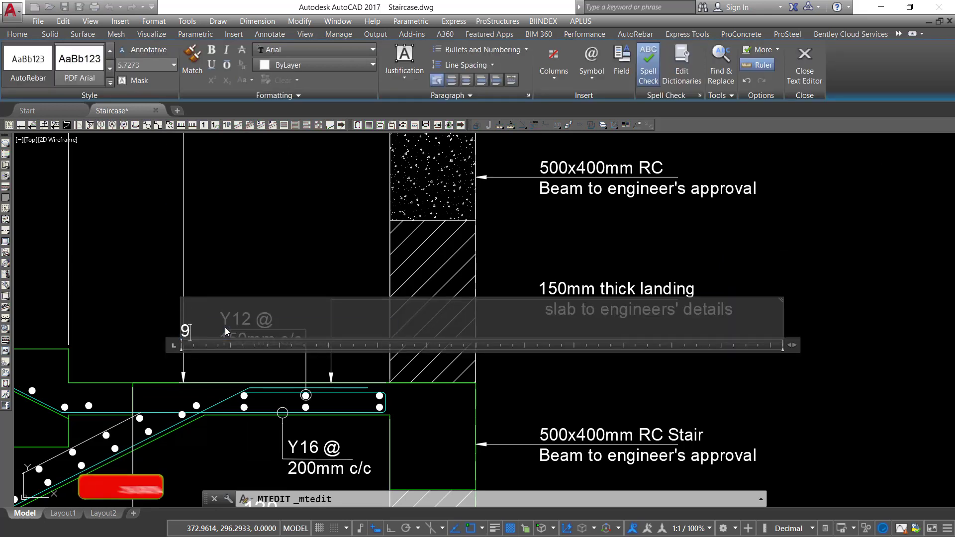
pyautogui.scroll(-3, 327, 309)
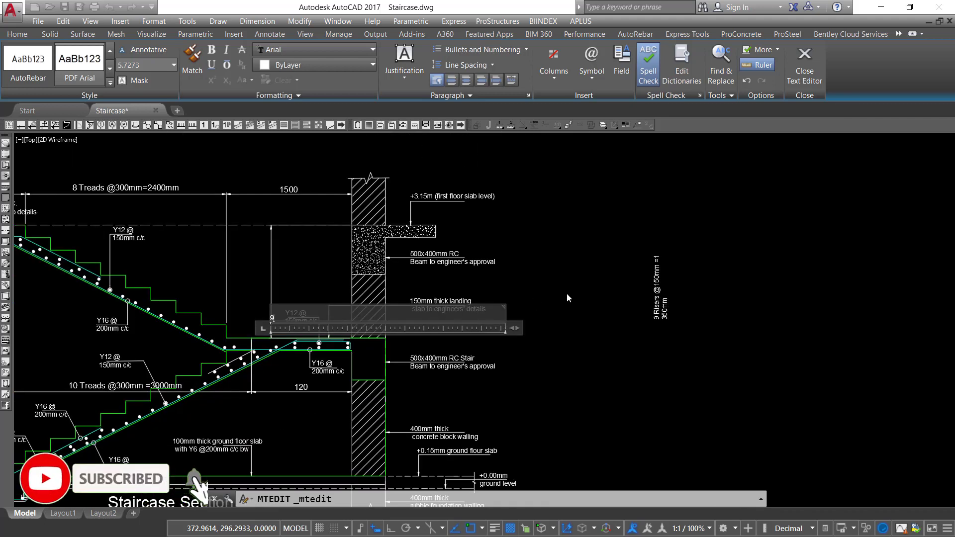
pyautogui.scroll(4, 567, 294)
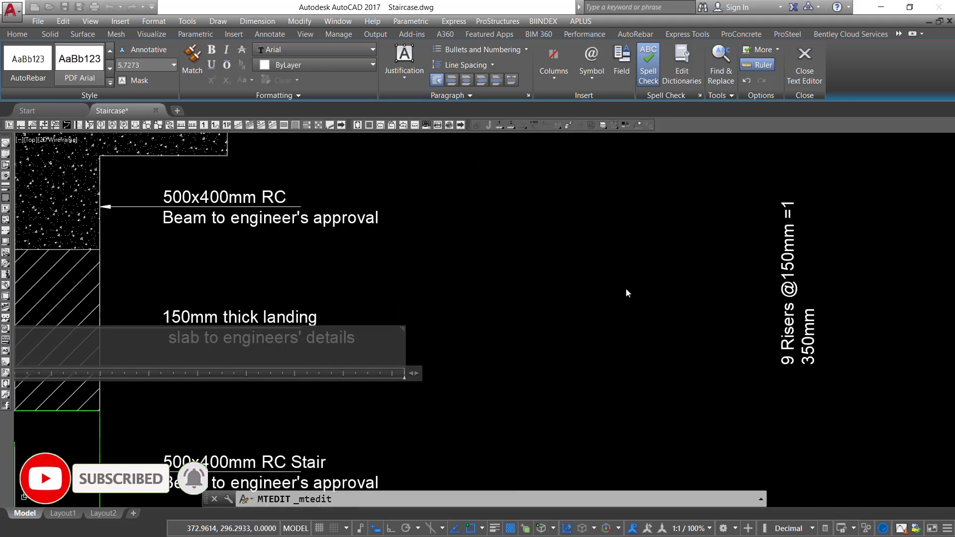
pyautogui.scroll(-3, 626, 291)
pyautogui.scroll(4, 131, 333)
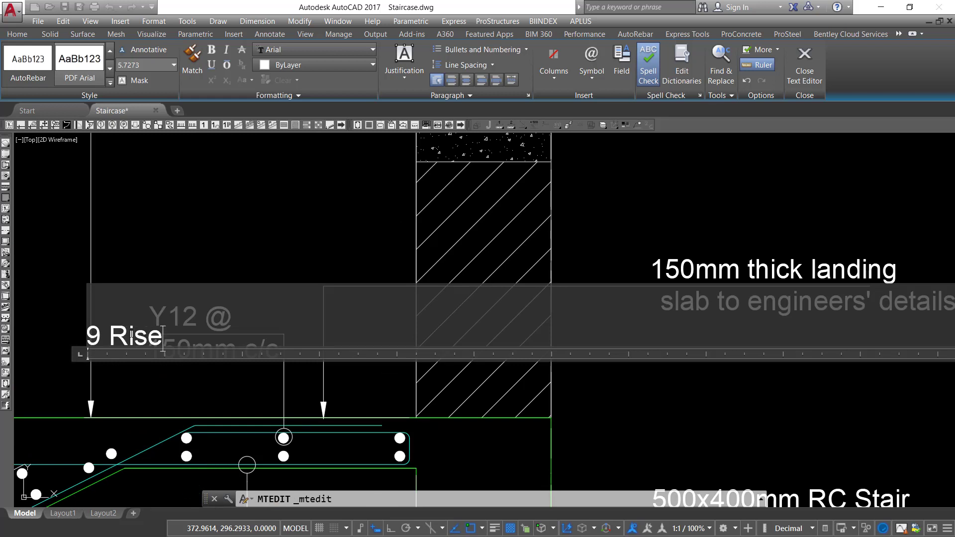
pyautogui.write('@')
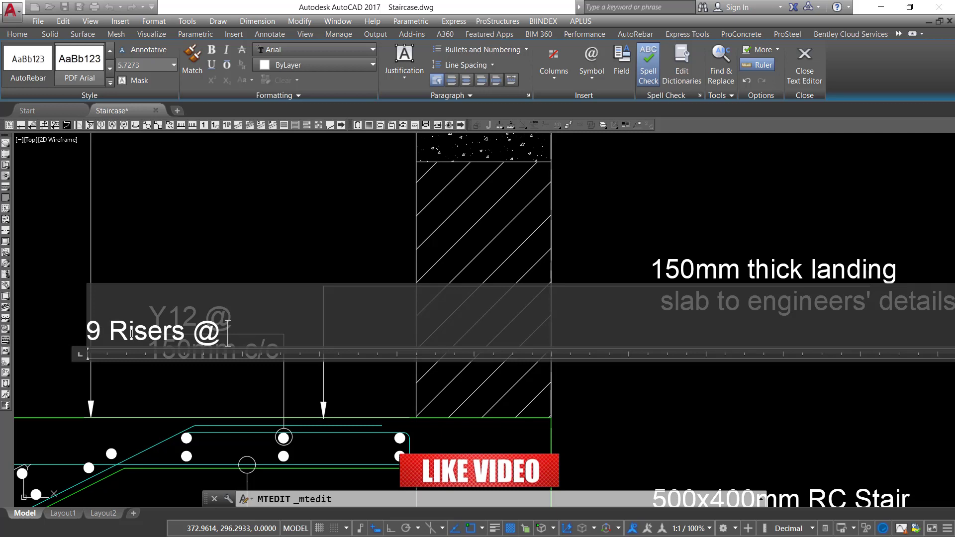
pyautogui.write(' 150mm')
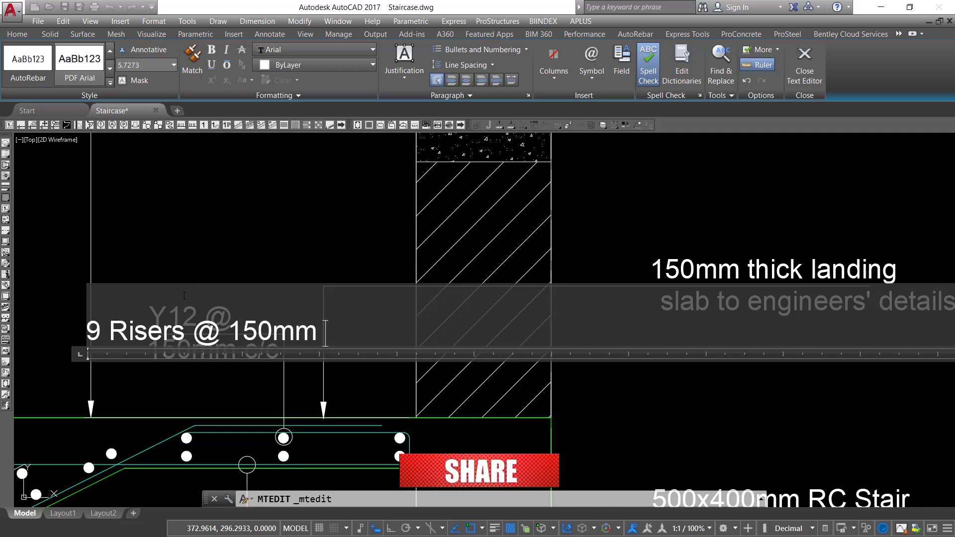
pyautogui.scroll(-3, 184, 296)
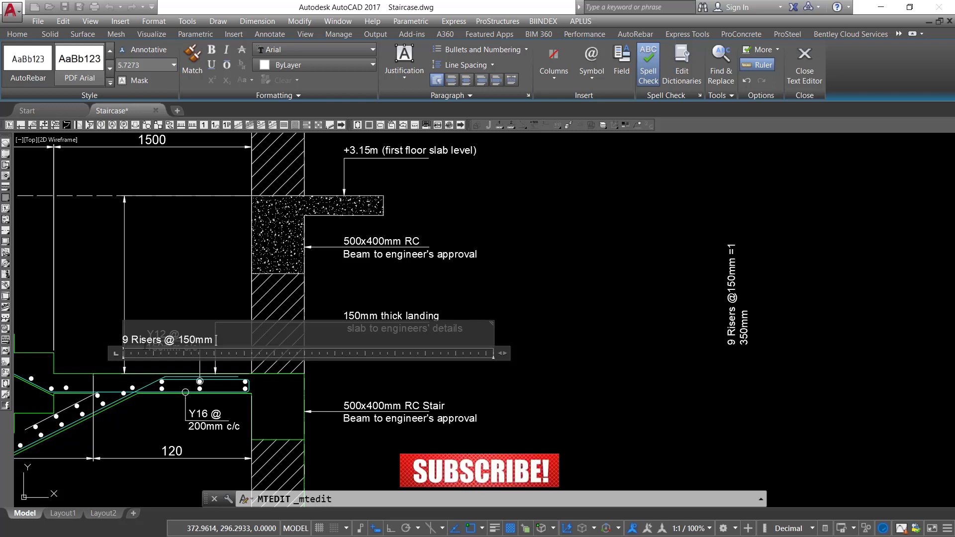
pyautogui.scroll(2, 129, 351)
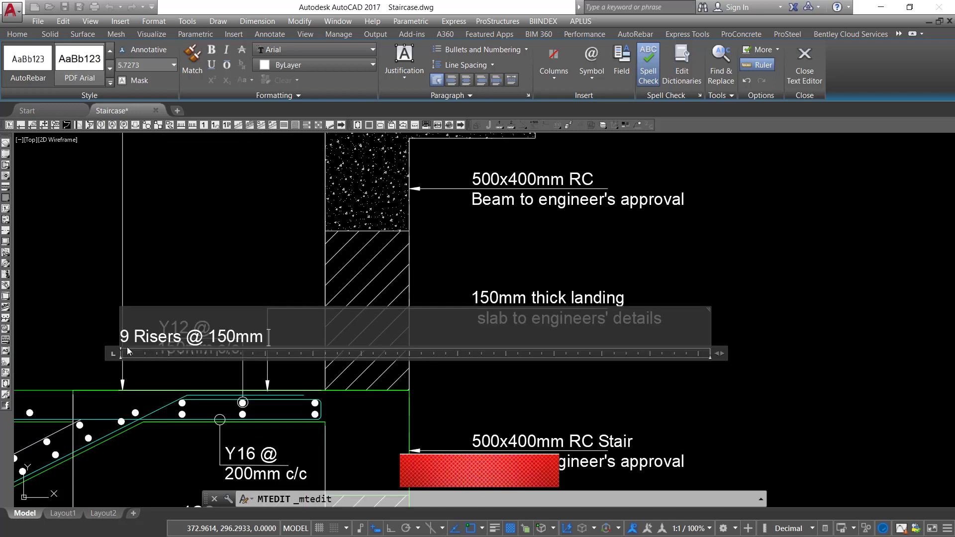
pyautogui.write('=1350mm')
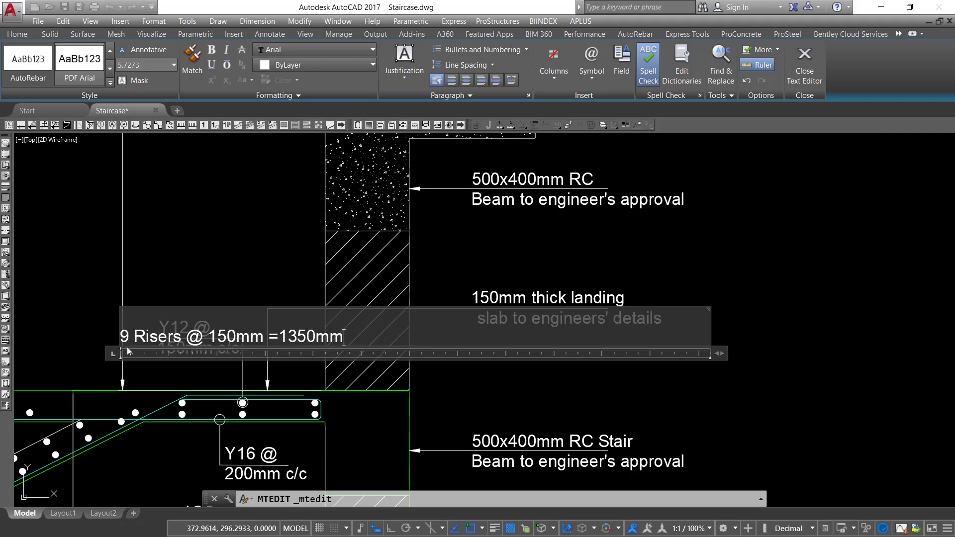
pyautogui.click(202, 232)
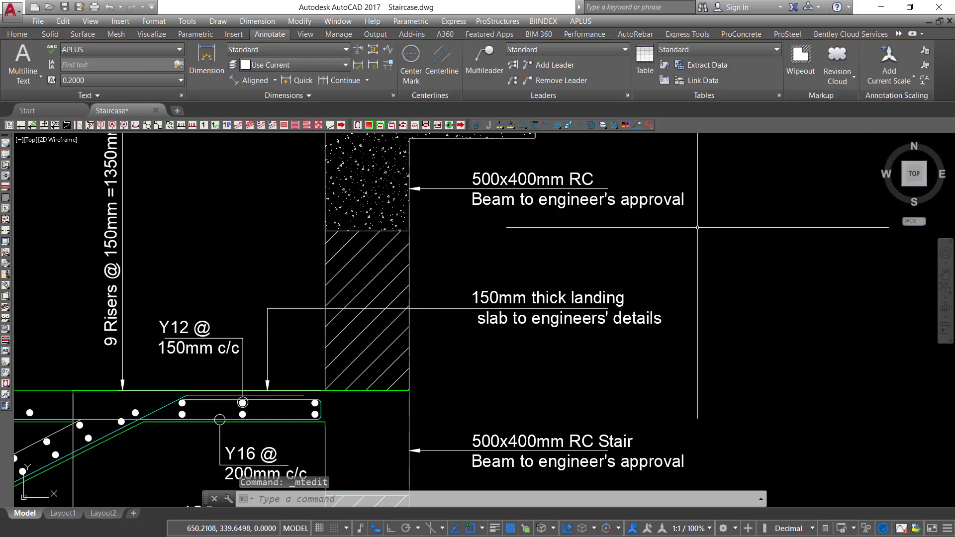
# Erase the old two-line riser label in the empty area beyond the section's notes.
pyautogui.scroll(-2, 364, 318)
pyautogui.click(853, 213)
pyautogui.click(715, 260)
pyautogui.rightClick(714, 259)
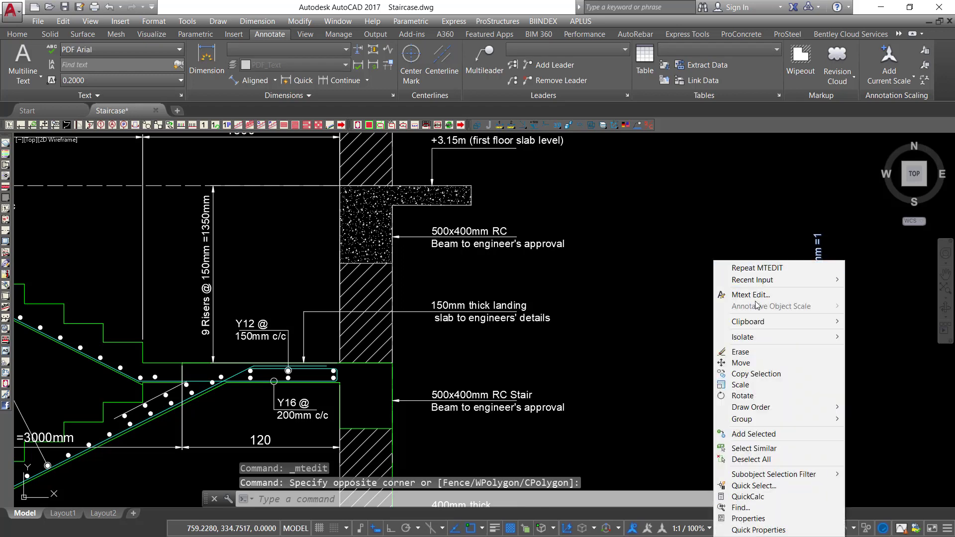
pyautogui.click(740, 351)
# Dimension the vertical height from the ground floor slab's top to the landing slab's underside, along the hatched wall's inner face.
pyautogui.scroll(-2, 234, 245)
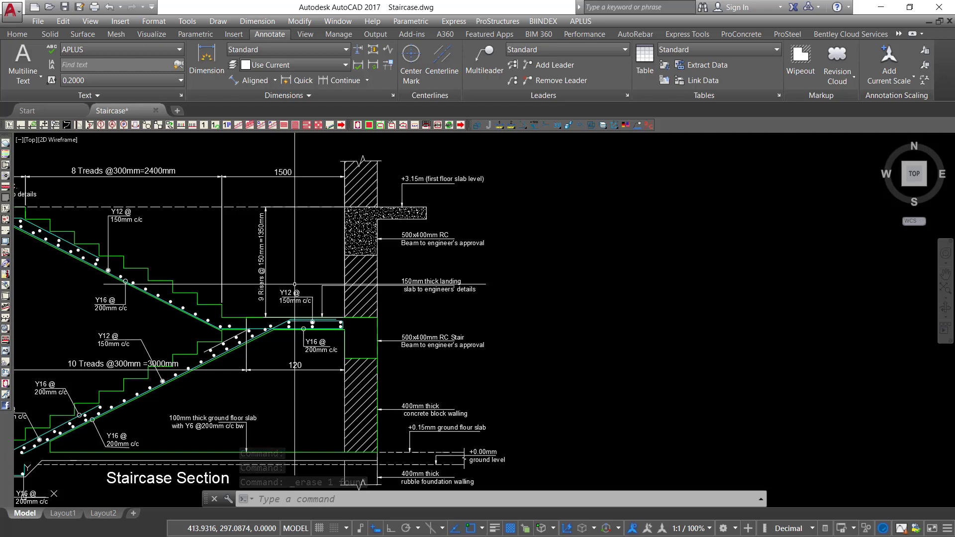
pyautogui.scroll(-2, 294, 285)
pyautogui.scroll(3, 353, 314)
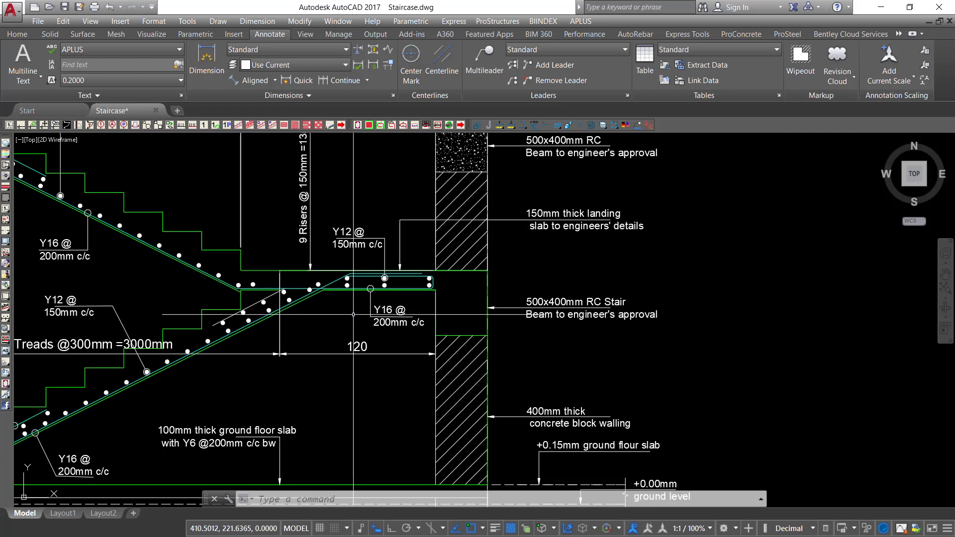
pyautogui.scroll(-1, 378, 311)
pyautogui.click(206, 57)
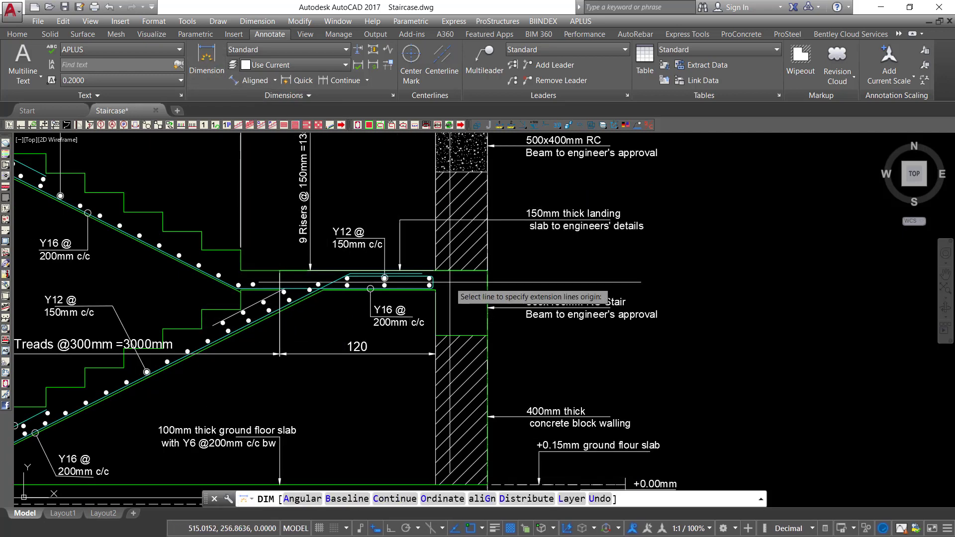
pyautogui.scroll(3, 441, 351)
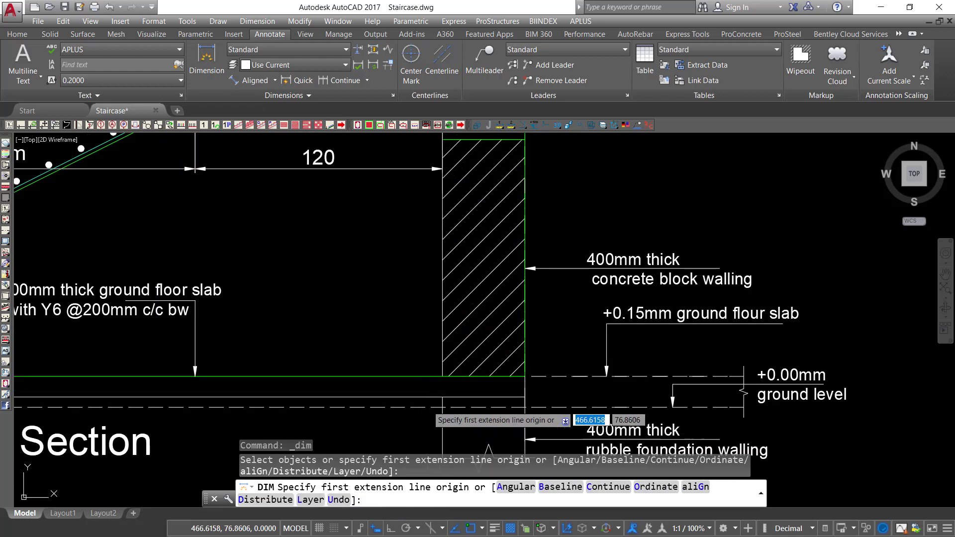
pyautogui.click(442, 376)
pyautogui.scroll(-2, 432, 338)
pyautogui.scroll(3, 403, 269)
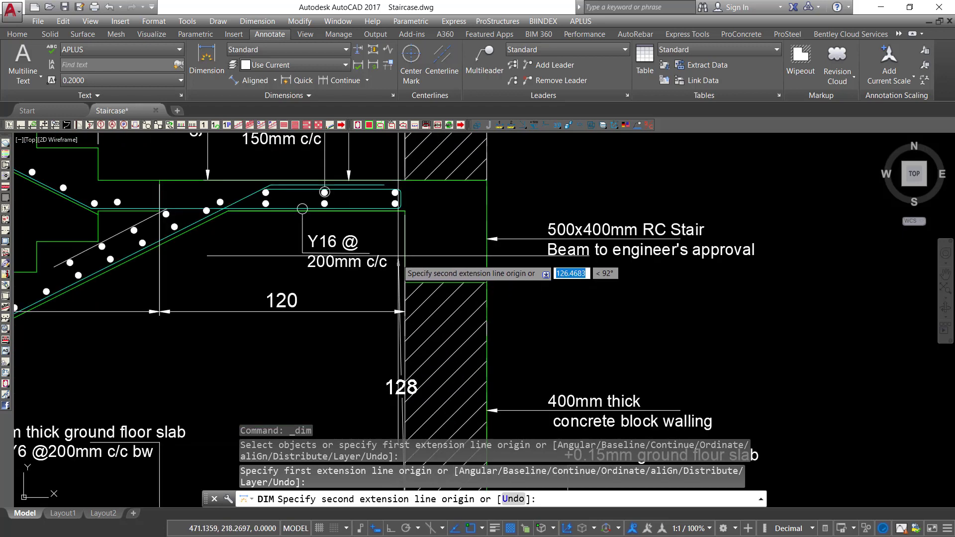
pyautogui.click(405, 212)
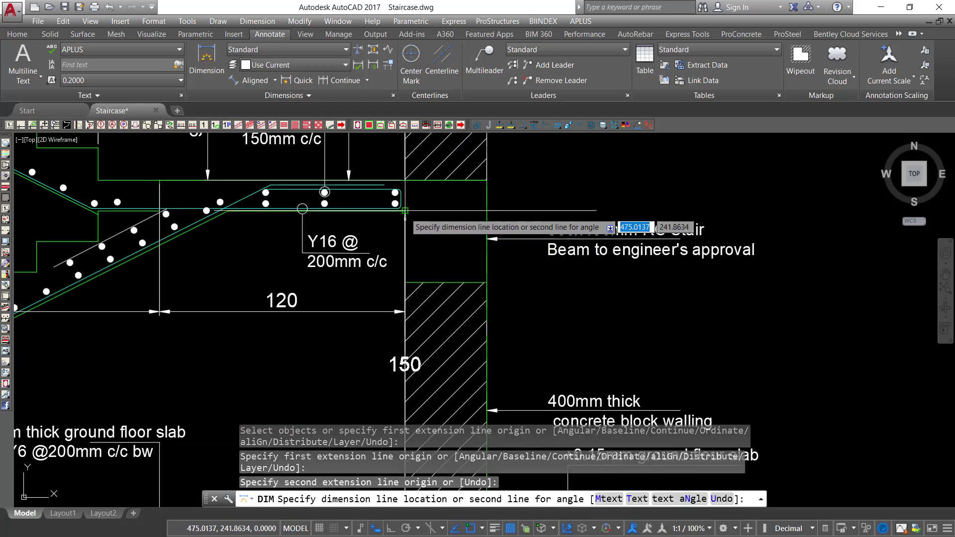
# Place the lower flight's height dimension line directly in line with the upper flight's riser dimension and finish dimensioning.
pyautogui.scroll(-2, 272, 246)
pyautogui.scroll(2, 253, 214)
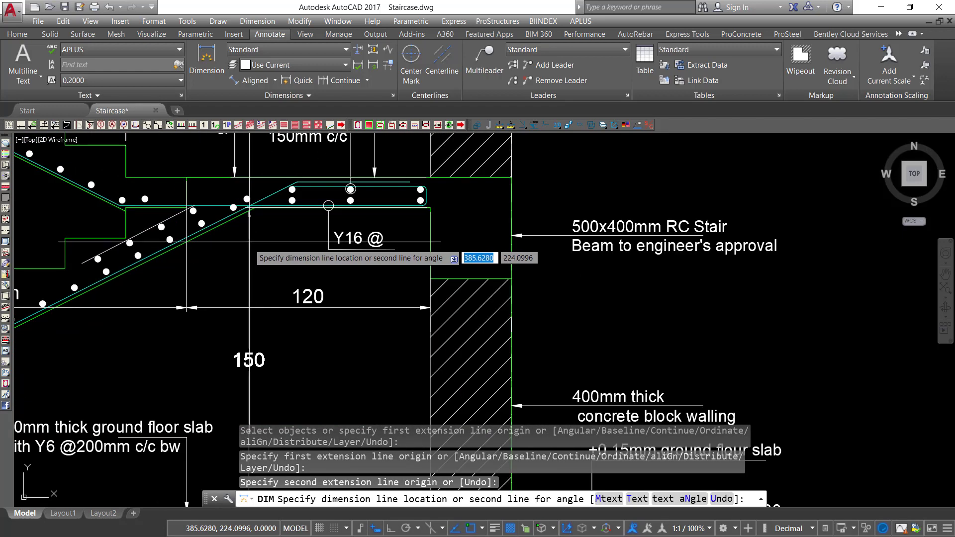
pyautogui.scroll(-2, 256, 213)
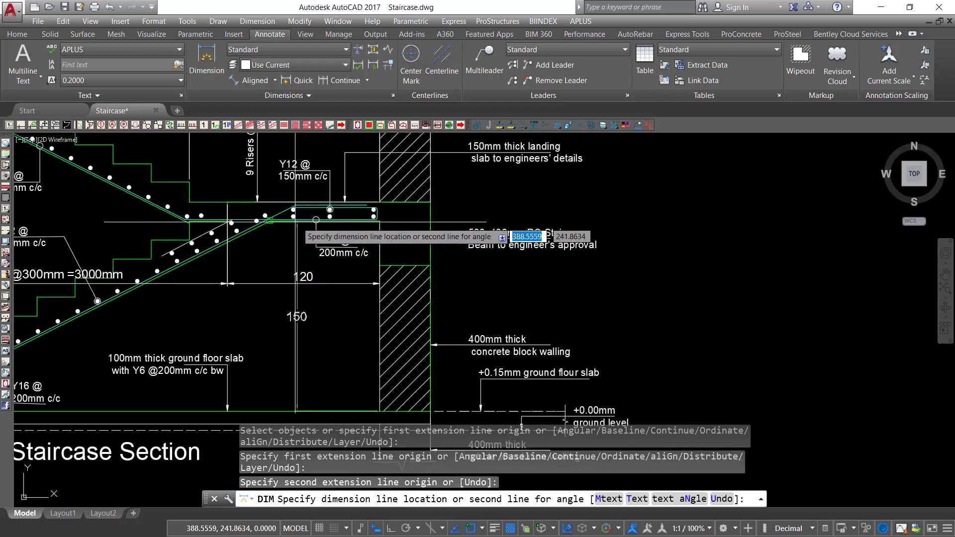
pyautogui.scroll(2, 269, 217)
pyautogui.click(249, 208)
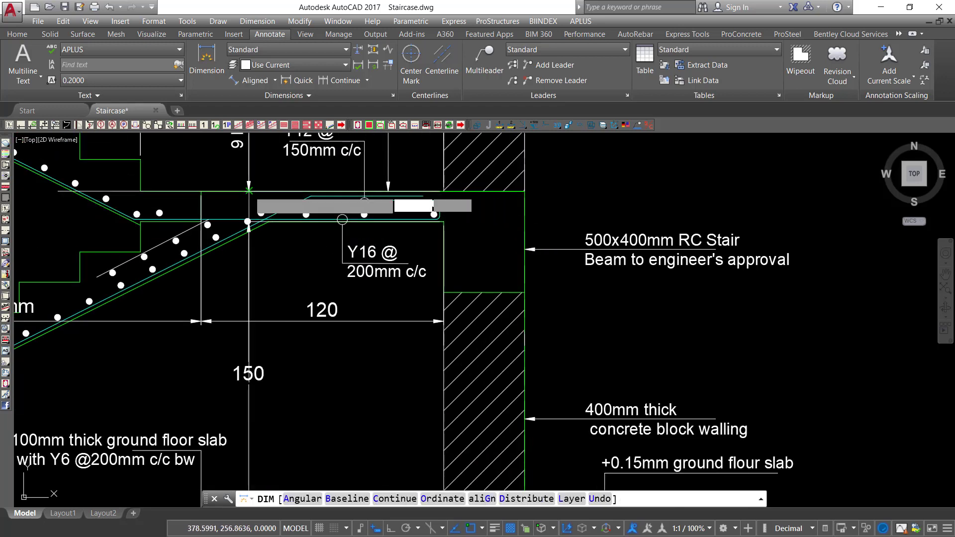
pyautogui.rightClick(281, 187)
pyautogui.click(294, 195)
# Clear the numeric text from the lower flight's new vertical dimension, leaving only its line and arrows.
pyautogui.scroll(-2, 295, 195)
pyautogui.scroll(4, 289, 338)
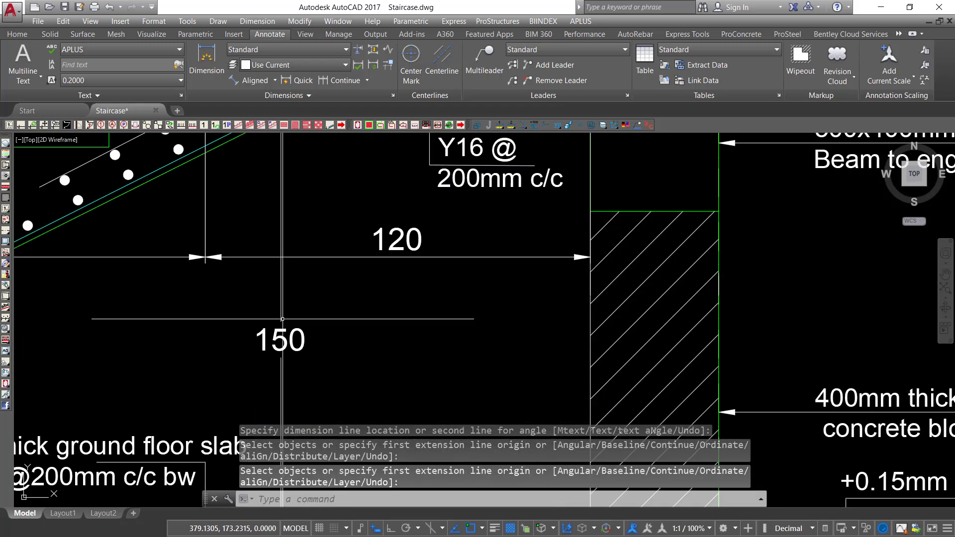
pyautogui.doubleClick(281, 339)
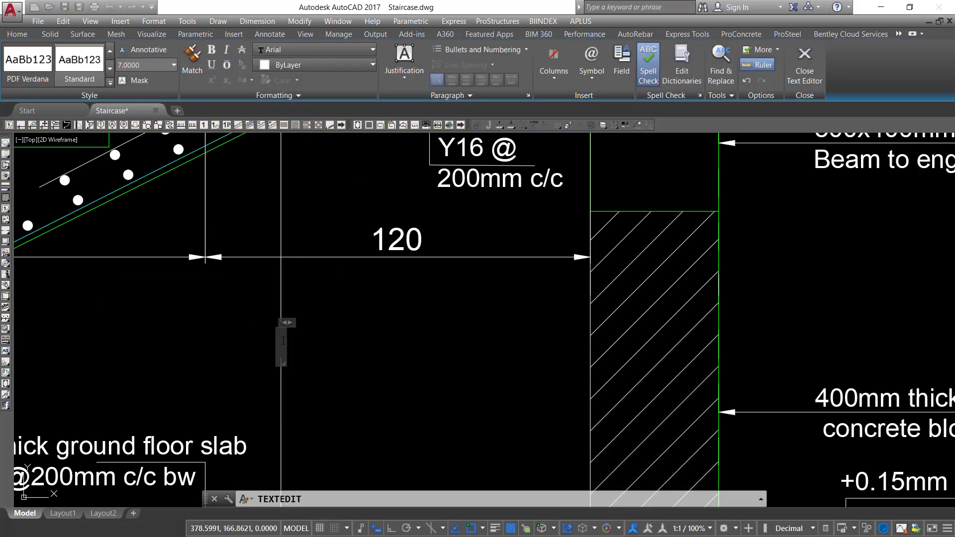
pyautogui.click(401, 379)
pyautogui.rightClick(402, 368)
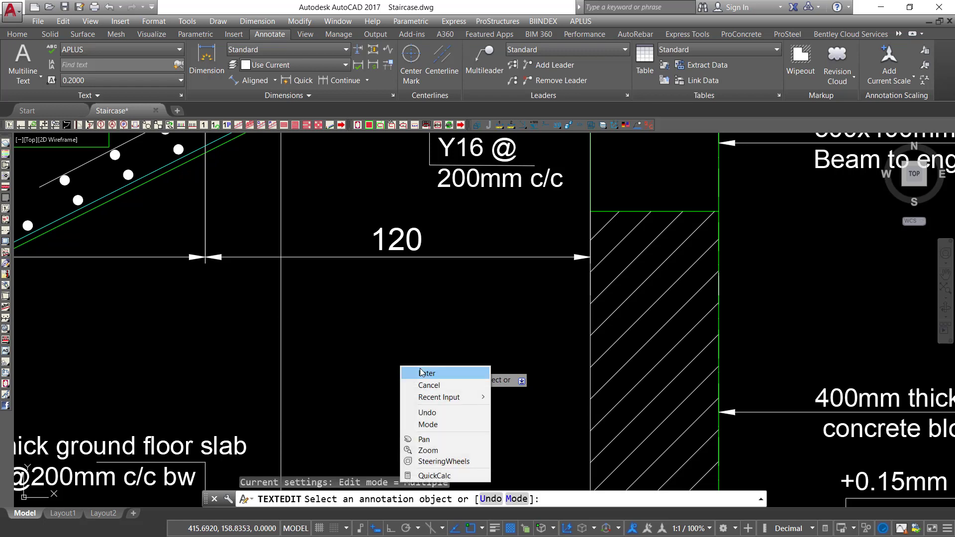
pyautogui.click(418, 372)
# Copy the rotated "9 Risers @ 150mm =1350mm" label straight down beside the lower flight's vertical dimension line.
pyautogui.scroll(-4, 418, 378)
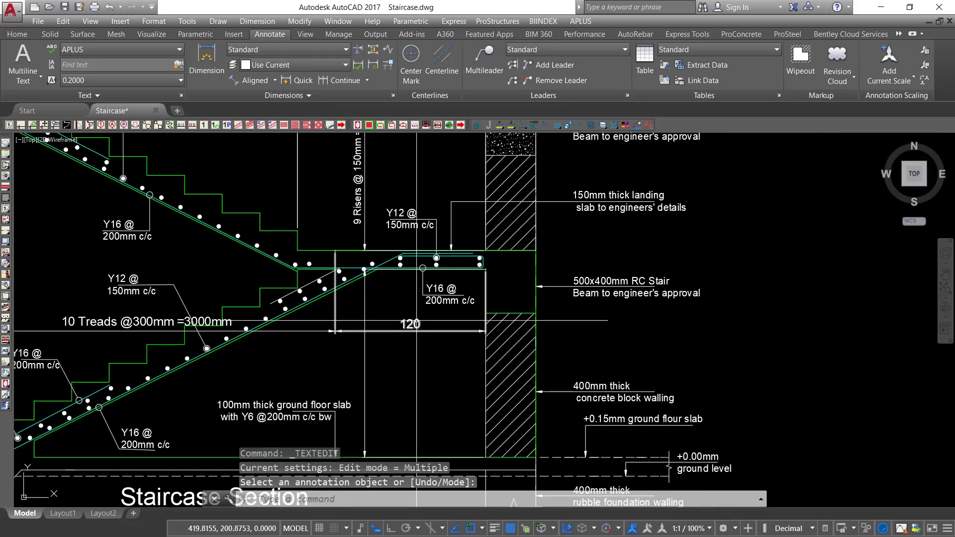
pyautogui.scroll(-2, 414, 354)
pyautogui.scroll(4, 380, 231)
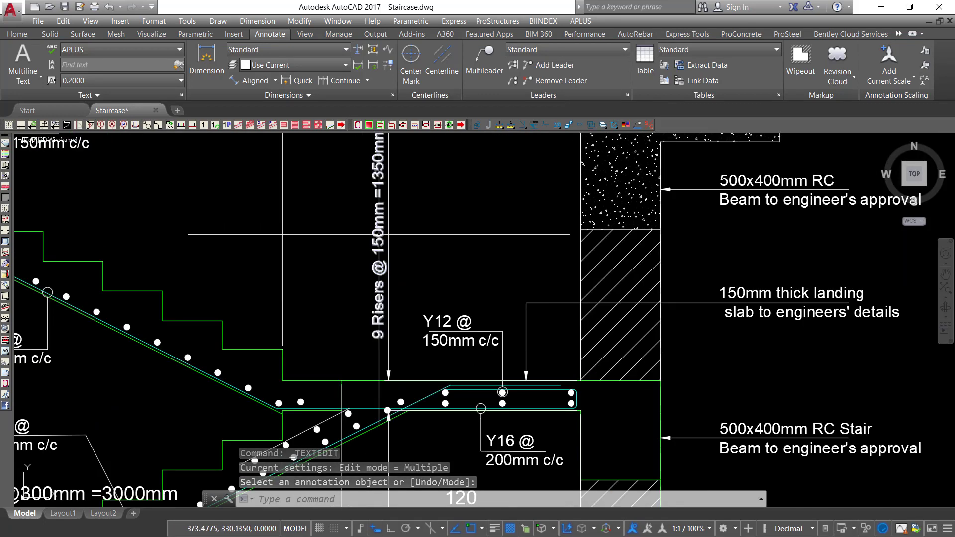
pyautogui.click(380, 230)
pyautogui.rightClick(434, 218)
pyautogui.click(477, 331)
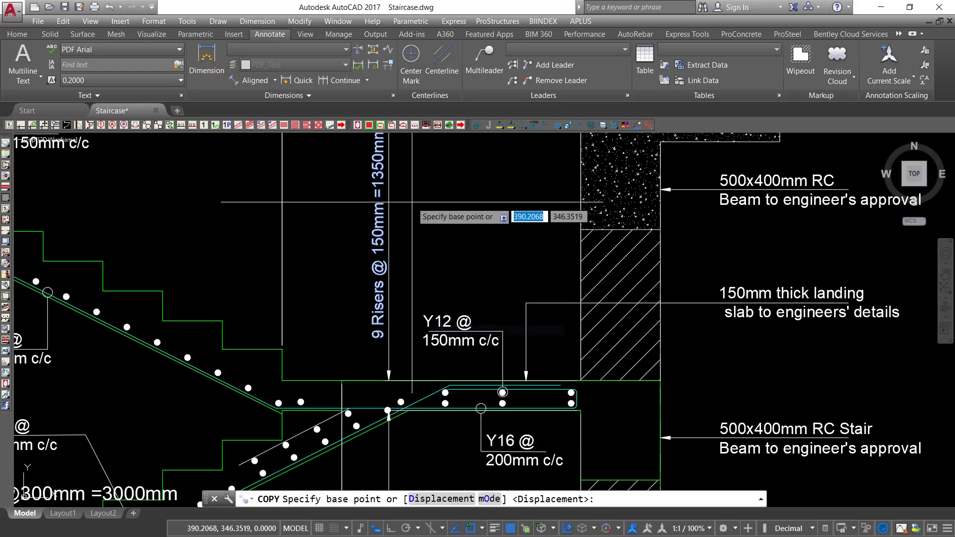
pyautogui.click(413, 198)
pyautogui.scroll(-3, 445, 221)
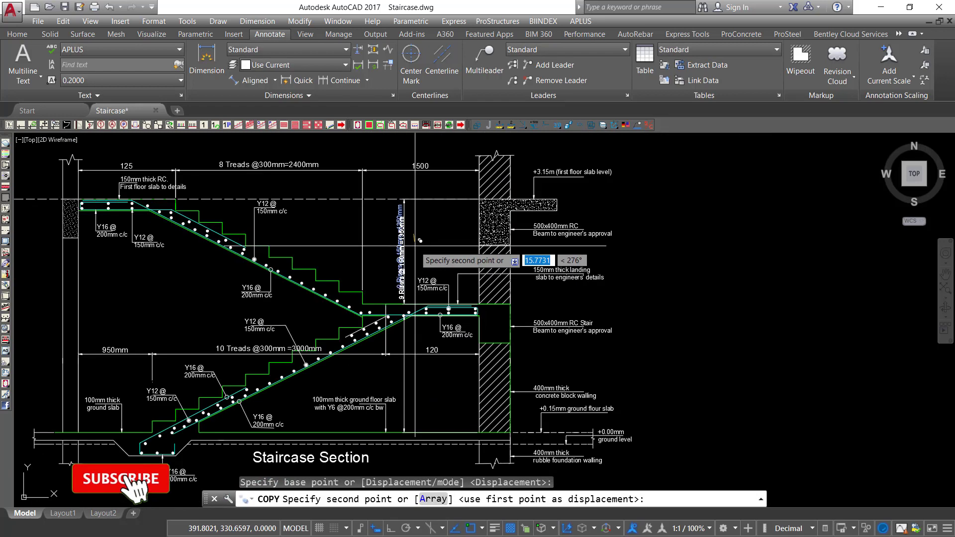
pyautogui.scroll(3, 363, 378)
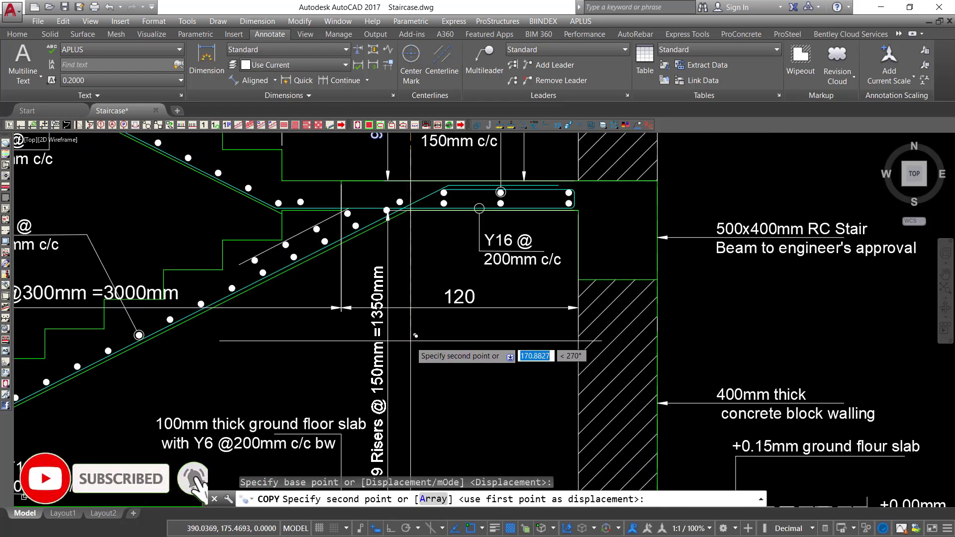
pyautogui.click(412, 331)
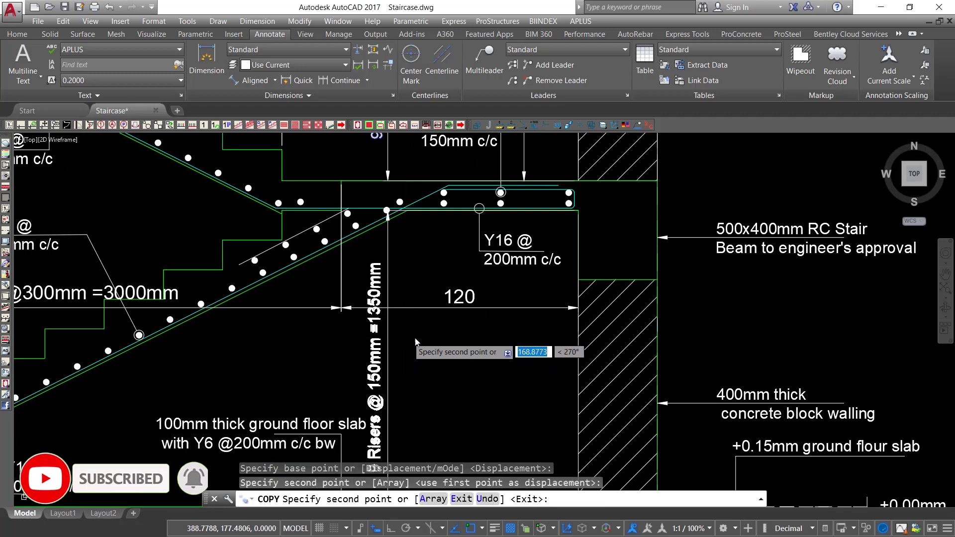
pyautogui.rightClick(413, 332)
pyautogui.click(431, 341)
# Edit the copied lower-flight label to read "11 Risers @ 150mm =1650mm" and save the text.
pyautogui.scroll(-3, 448, 319)
pyautogui.scroll(2, 447, 319)
pyautogui.scroll(-2, 496, 358)
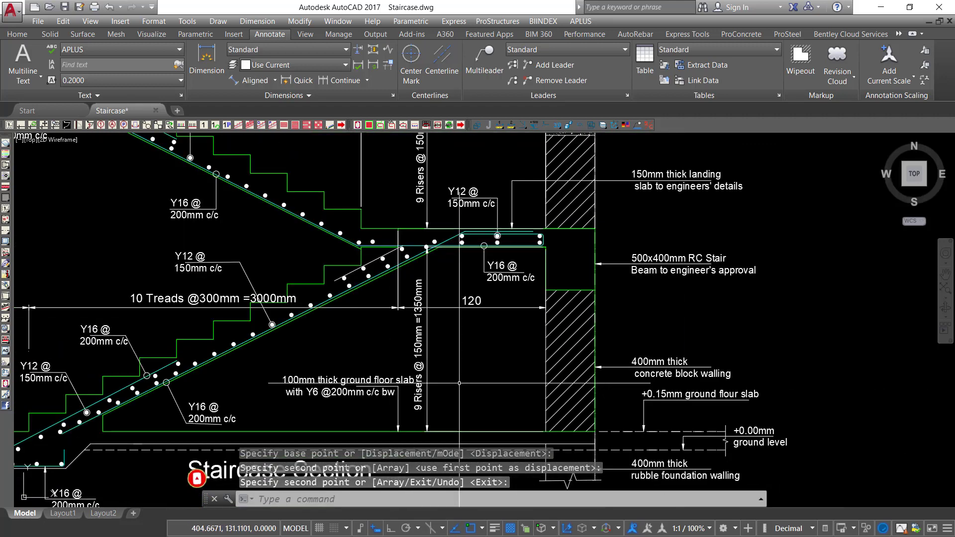
pyautogui.scroll(6, 195, 406)
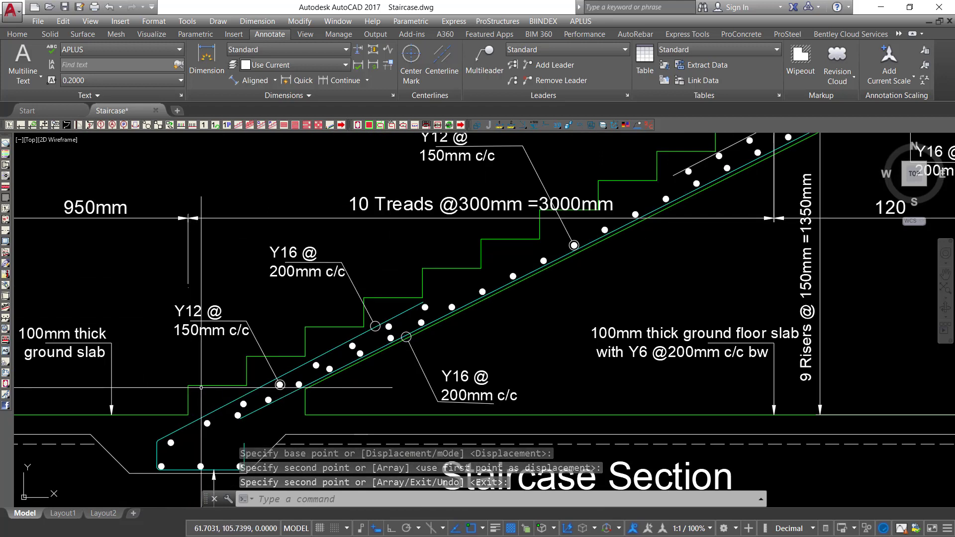
pyautogui.scroll(-6, 230, 383)
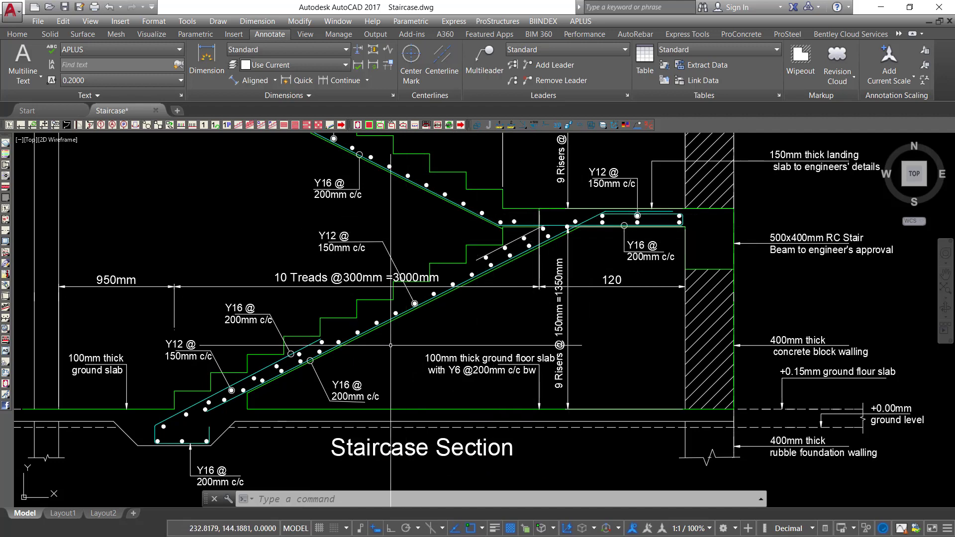
pyautogui.scroll(-2, 387, 337)
pyautogui.scroll(8, 526, 345)
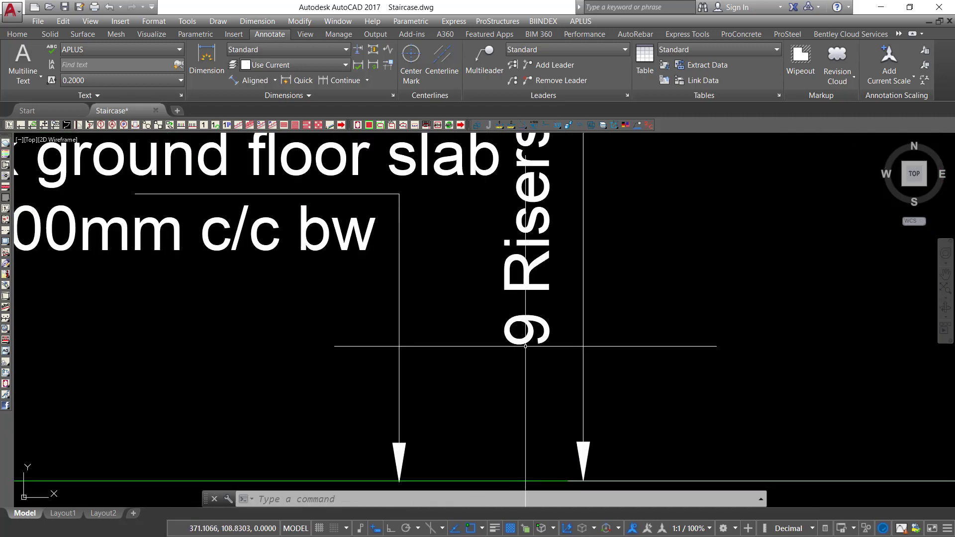
pyautogui.click(528, 318)
pyautogui.doubleClick(528, 327)
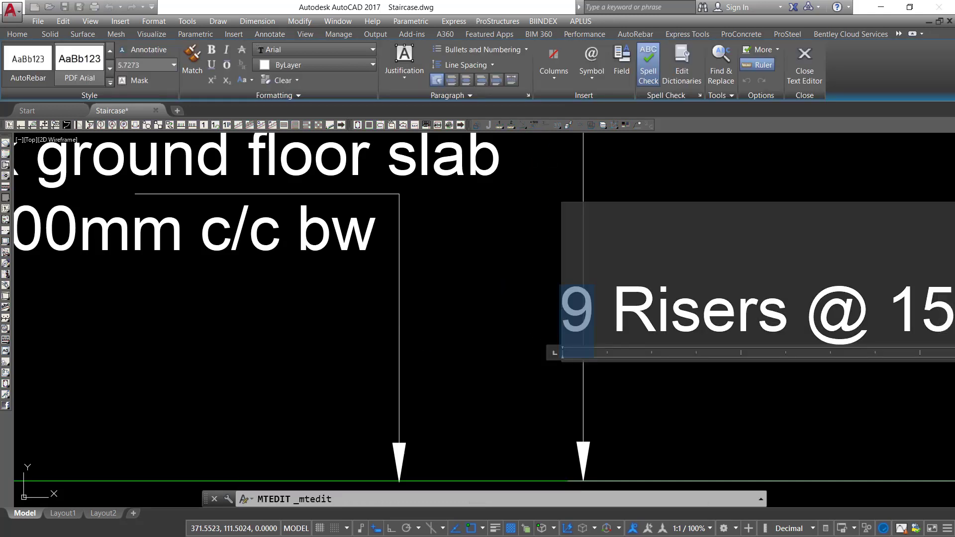
pyautogui.write('11')
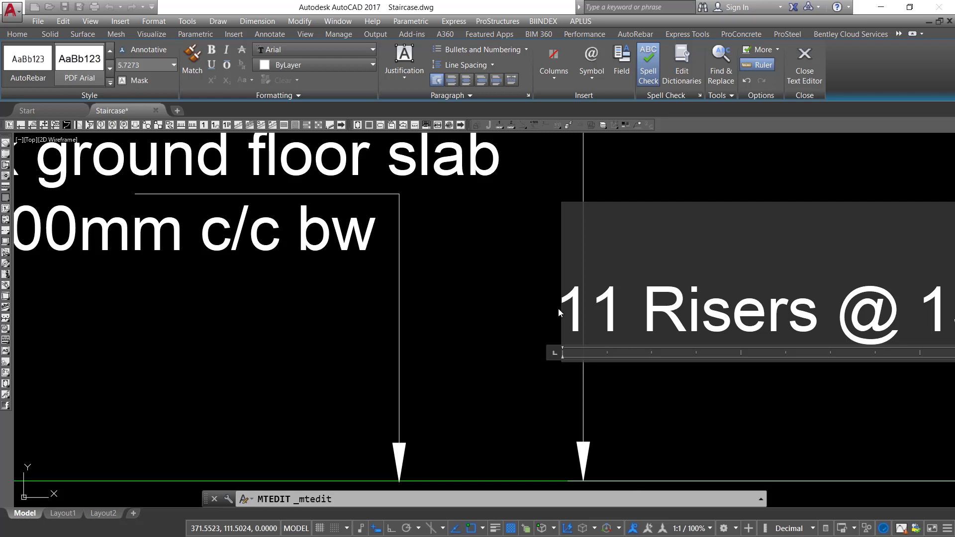
pyautogui.scroll(-4, 415, 330)
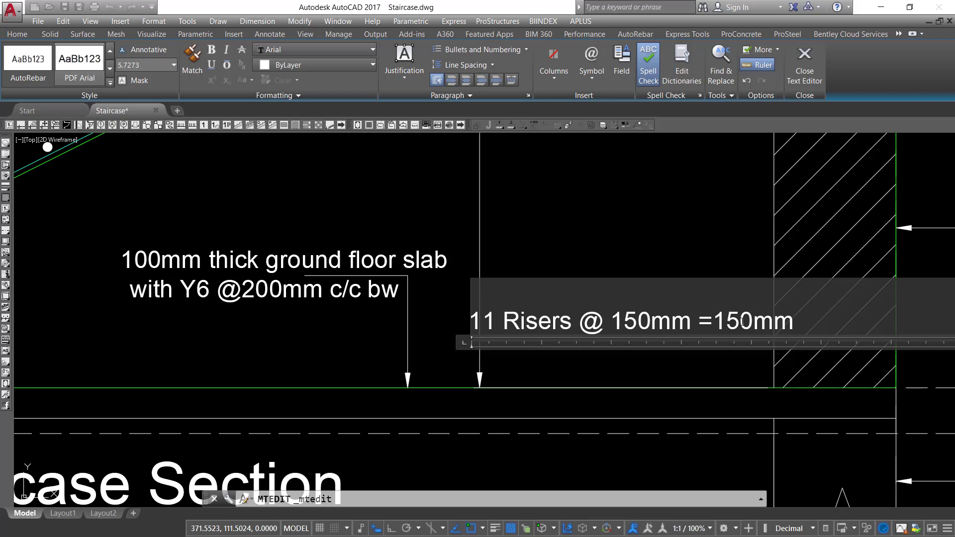
pyautogui.scroll(-2, 703, 266)
pyautogui.click(703, 266)
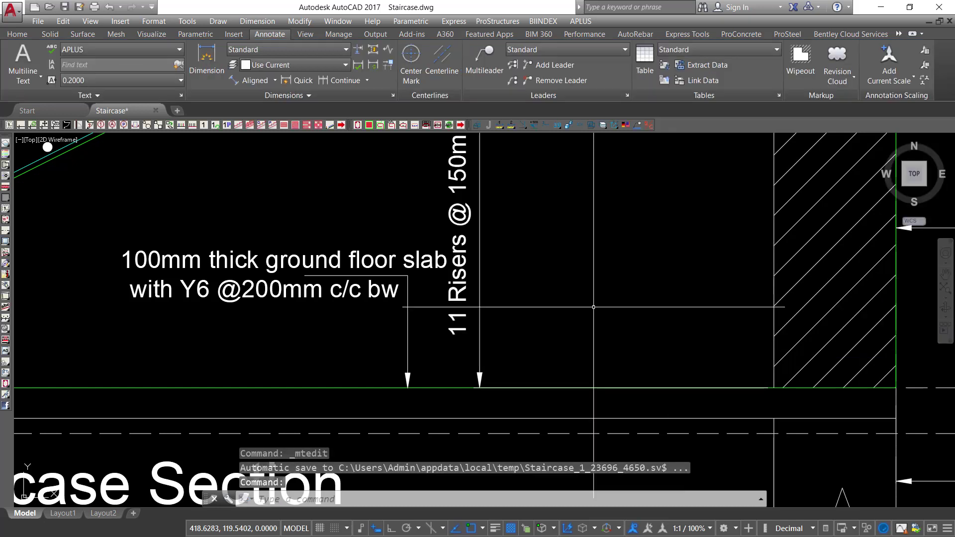
# Move the "100mm thick ground floor slab" note and its leader horizontally, with Ortho on, clear of the lower riser label.
pyautogui.scroll(-1, 497, 299)
pyautogui.scroll(3, 451, 283)
pyautogui.click(473, 260)
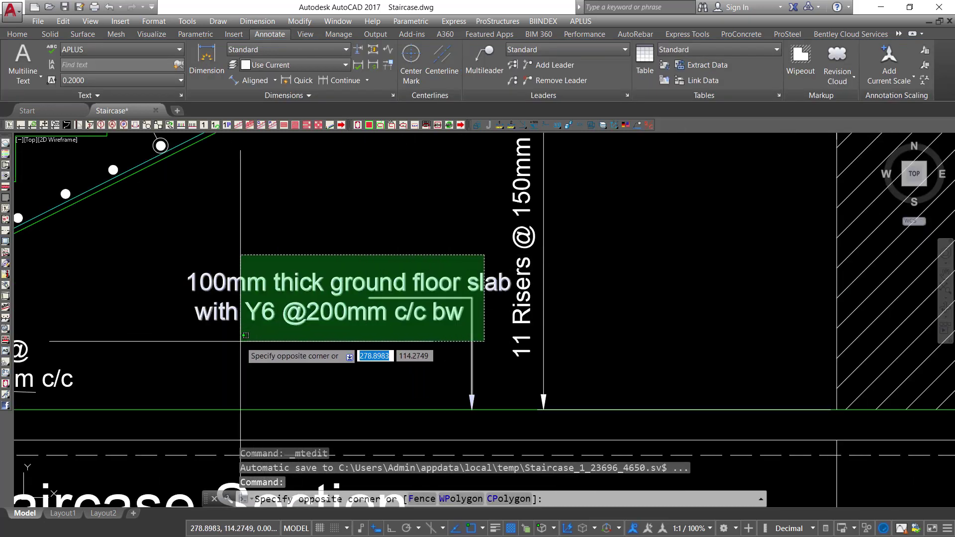
pyautogui.click(188, 335)
pyautogui.rightClick(650, 275)
pyautogui.click(677, 351)
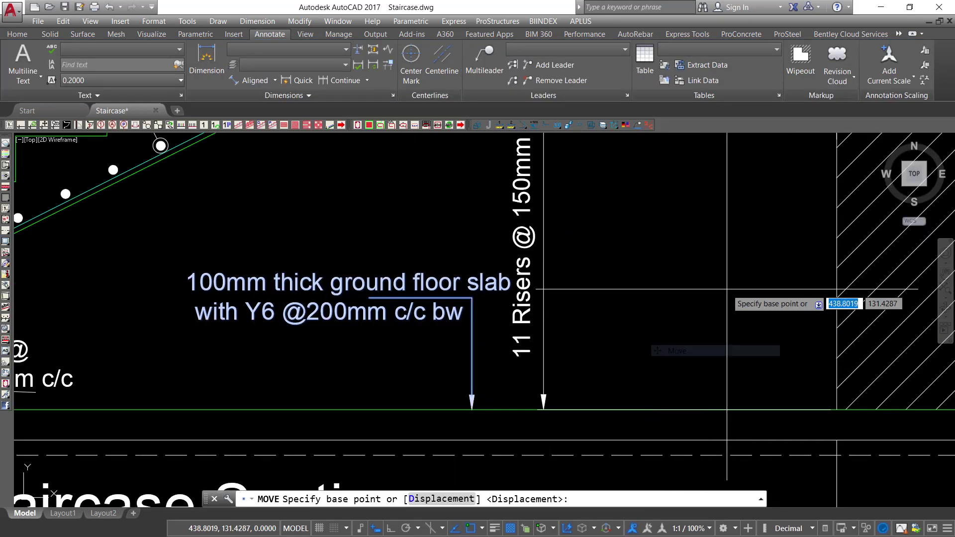
pyautogui.click(725, 288)
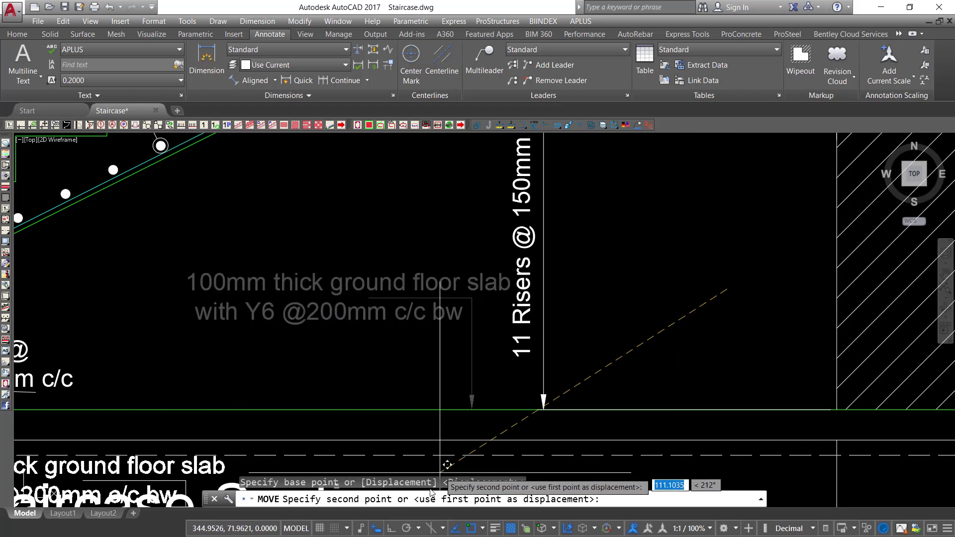
pyautogui.press('F8')
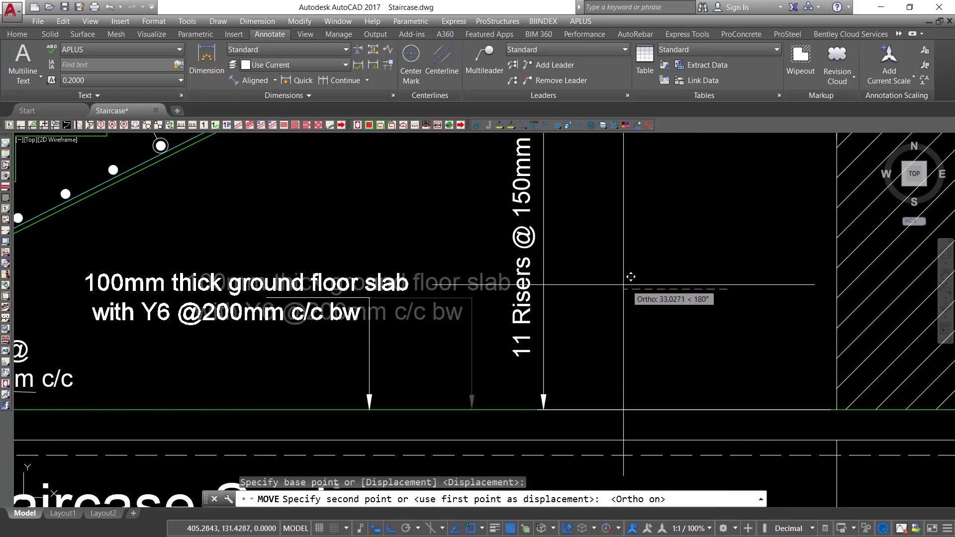
pyautogui.click(634, 285)
# Draw a circle of about 36 radius around the steps and reinforcement midway down the upper flight.
pyautogui.scroll(-5, 631, 283)
pyautogui.scroll(2, 530, 325)
pyautogui.scroll(-2, 530, 326)
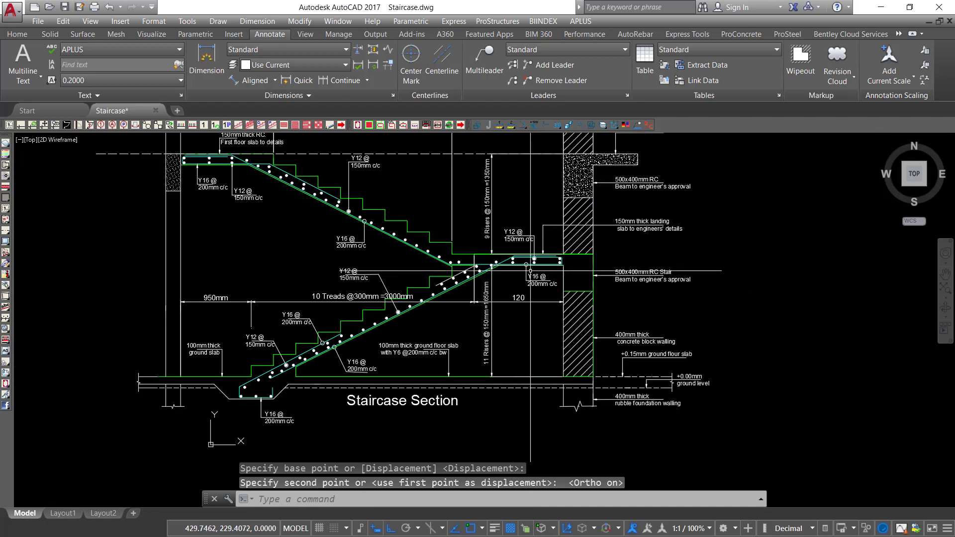
pyautogui.moveTo(524, 313); pyautogui.dragTo(566, 348, button='middle')
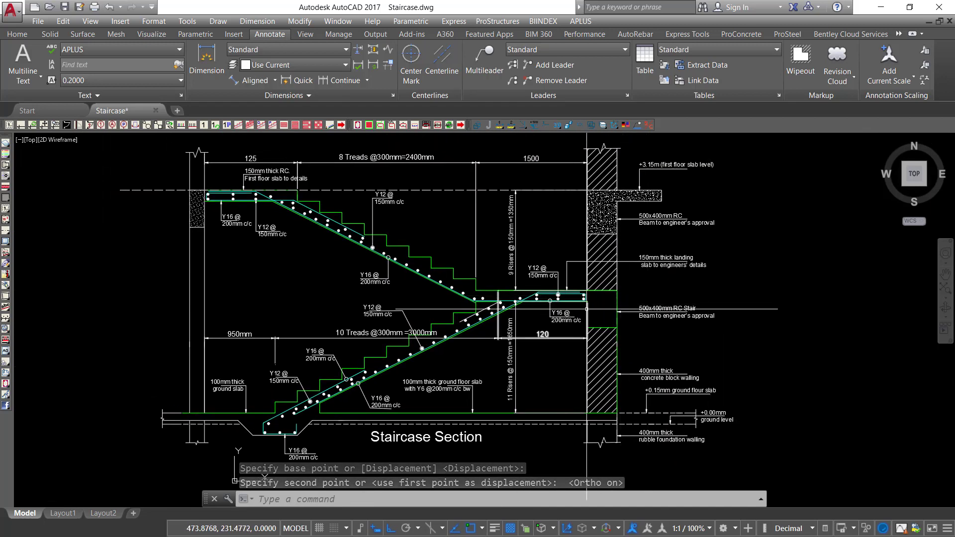
pyautogui.moveTo(661, 304); pyautogui.dragTo(678, 300, button='middle')
pyautogui.moveTo(682, 308)
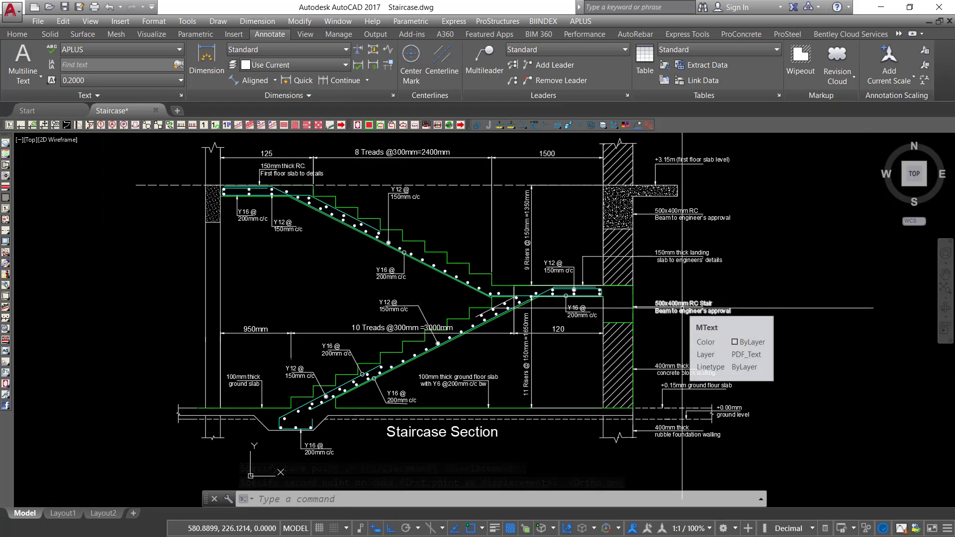
pyautogui.scroll(4, 417, 255)
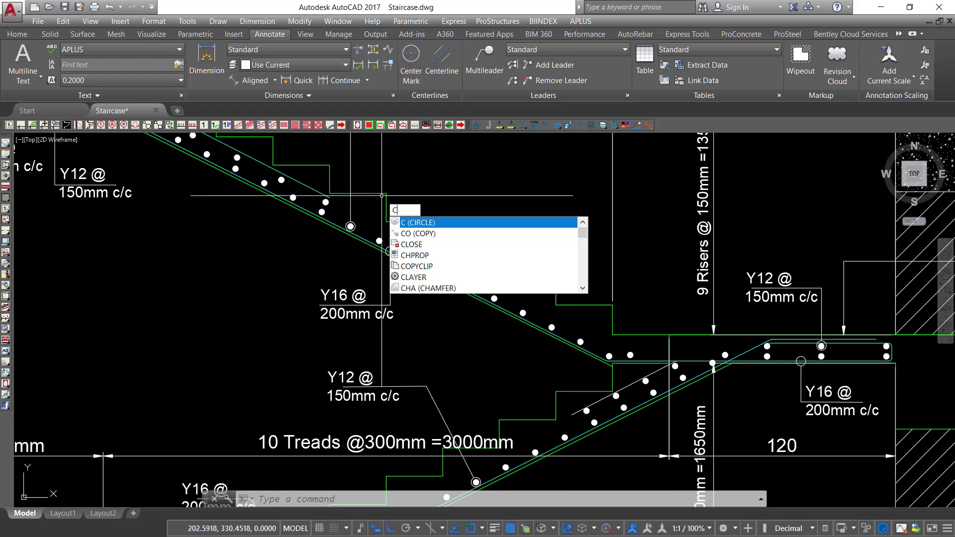
pyautogui.press('Return')
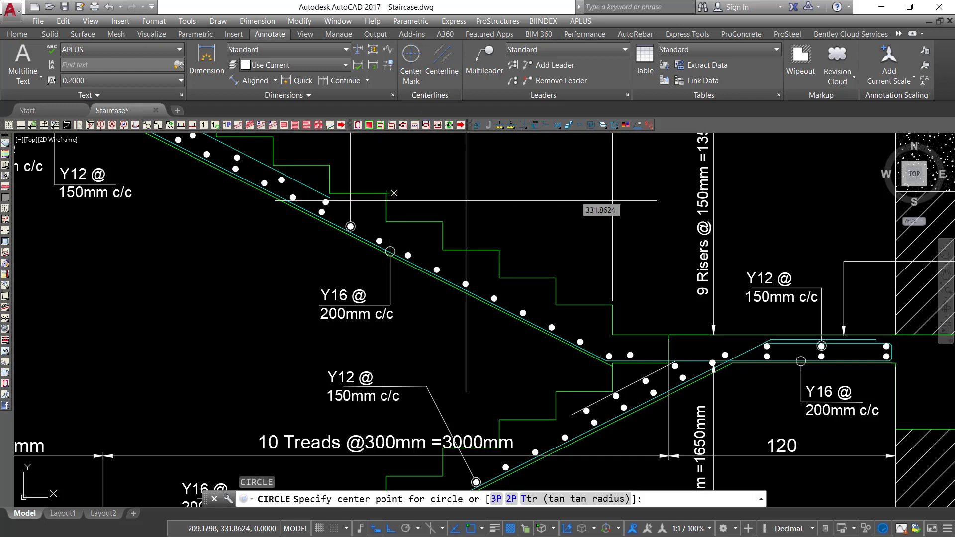
pyautogui.scroll(2, 450, 261)
pyautogui.click(450, 262)
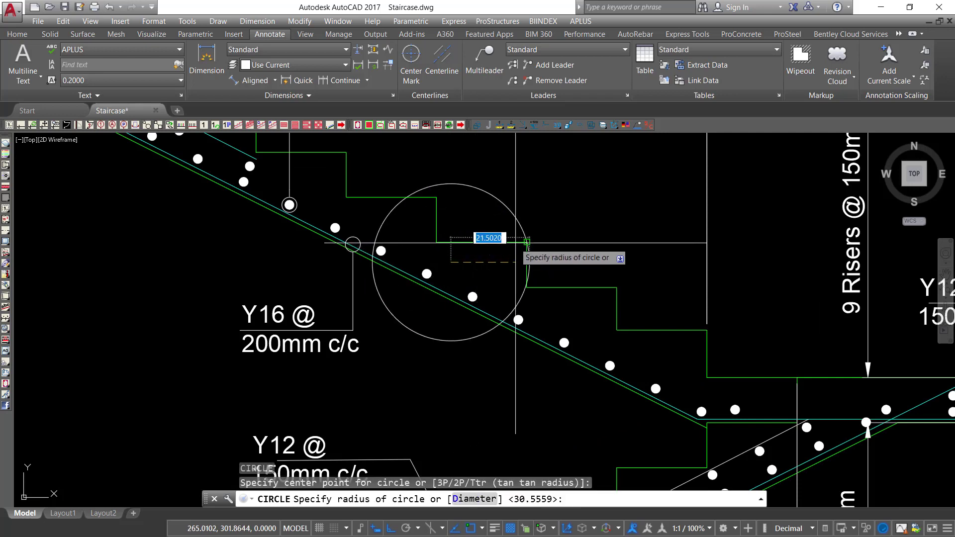
pyautogui.click(556, 237)
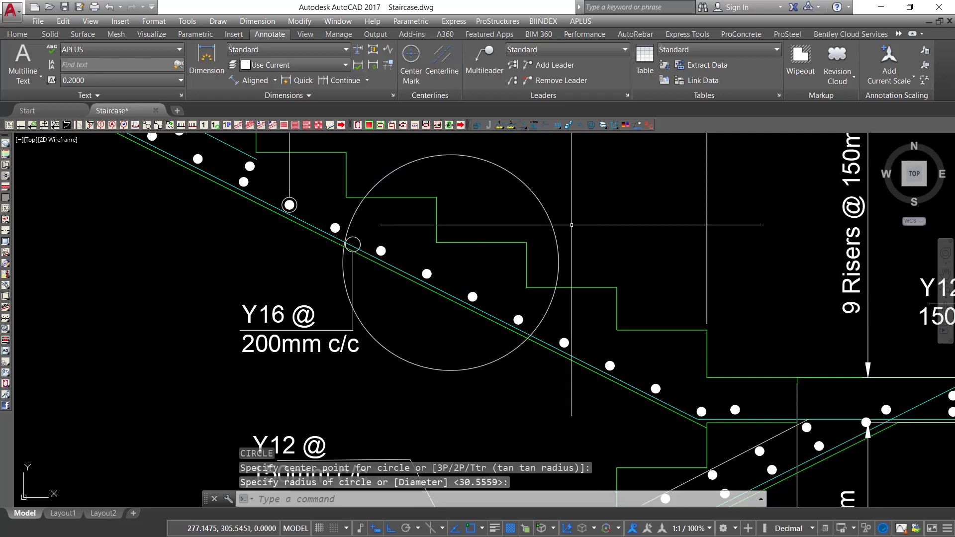
# Move the detail circle a short distance horizontally down the flight so it surrounds the middle steps and bars.
pyautogui.click(596, 178)
pyautogui.click(519, 208)
pyautogui.rightClick(501, 201)
pyautogui.click(536, 276)
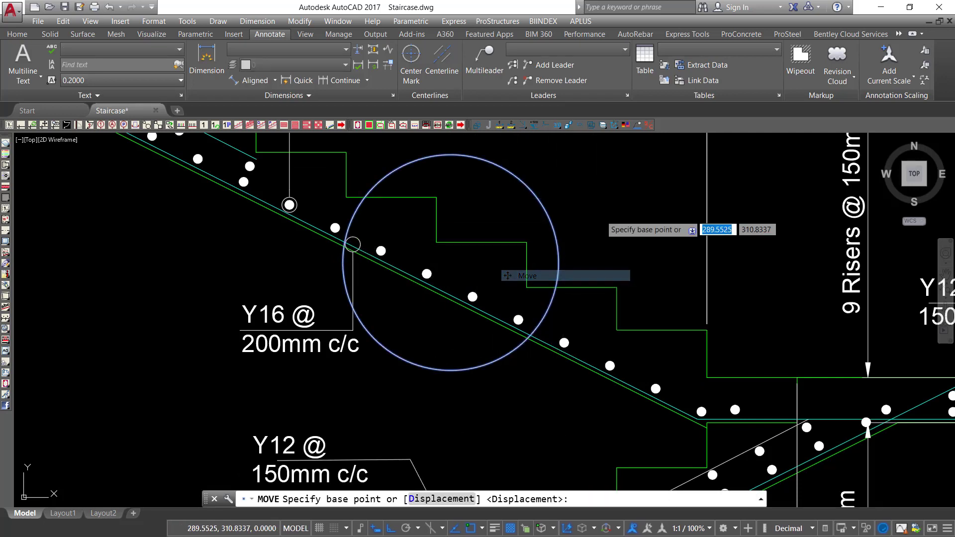
pyautogui.click(600, 215)
pyautogui.click(647, 226)
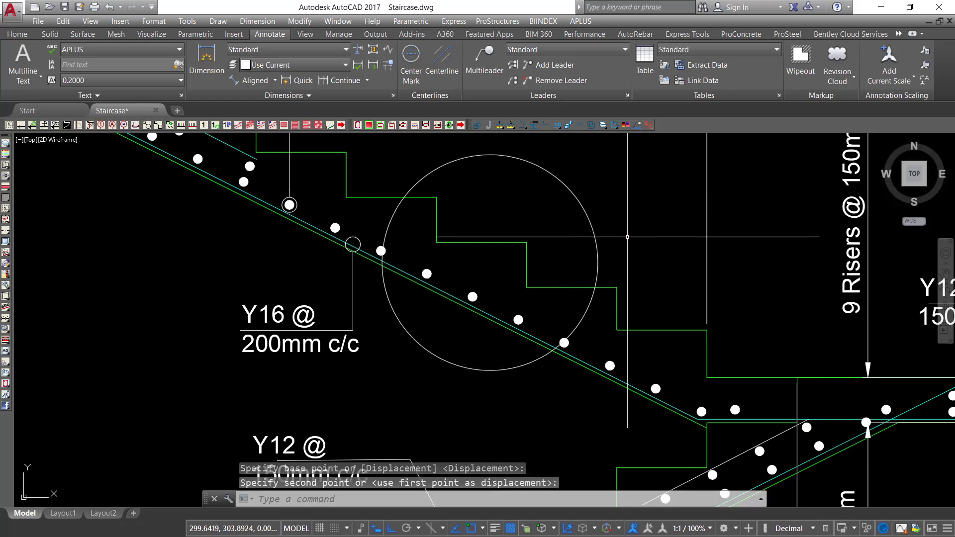
# Change the detail circle's color to Red in its properties and deselect it.
pyautogui.click(602, 205)
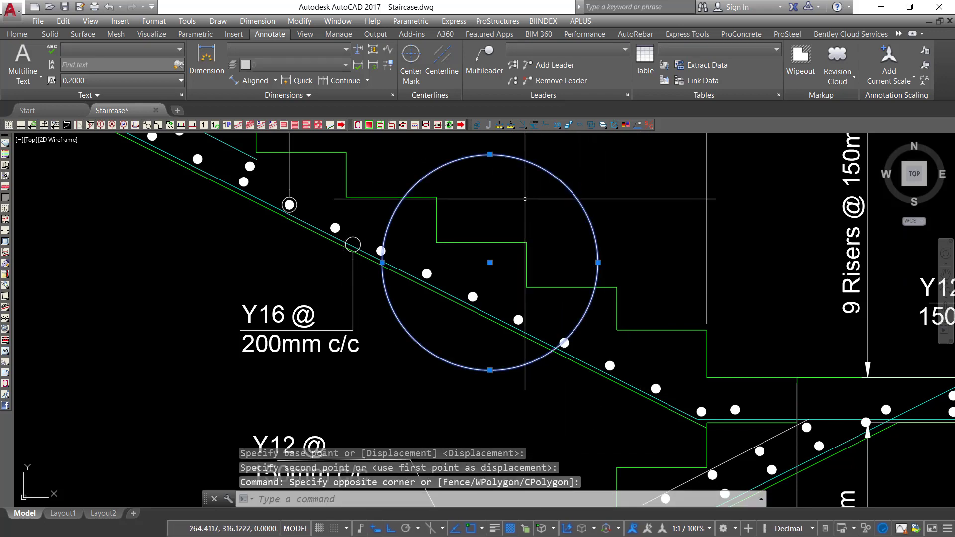
pyautogui.click(526, 201)
pyautogui.rightClick(525, 200)
pyautogui.click(592, 433)
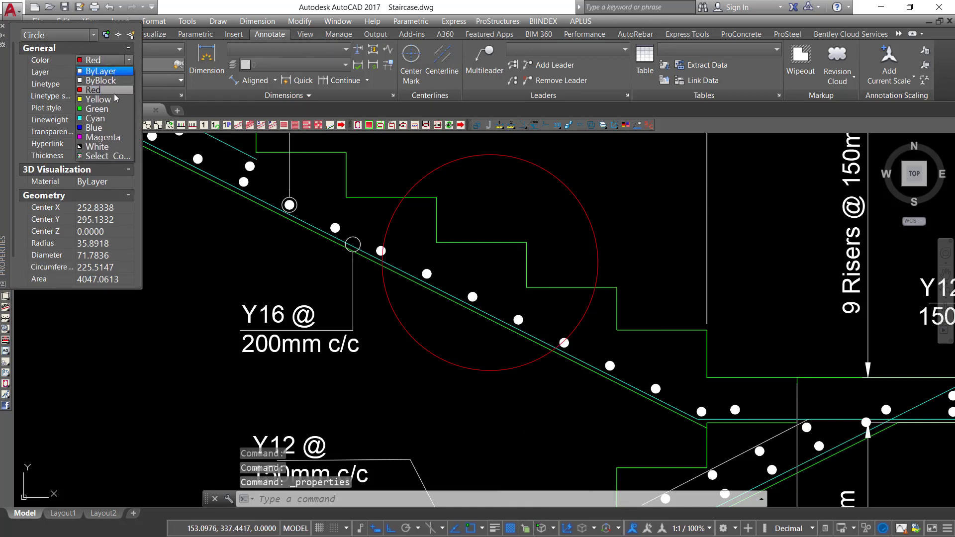
pyautogui.click(127, 90)
pyautogui.click(3, 26)
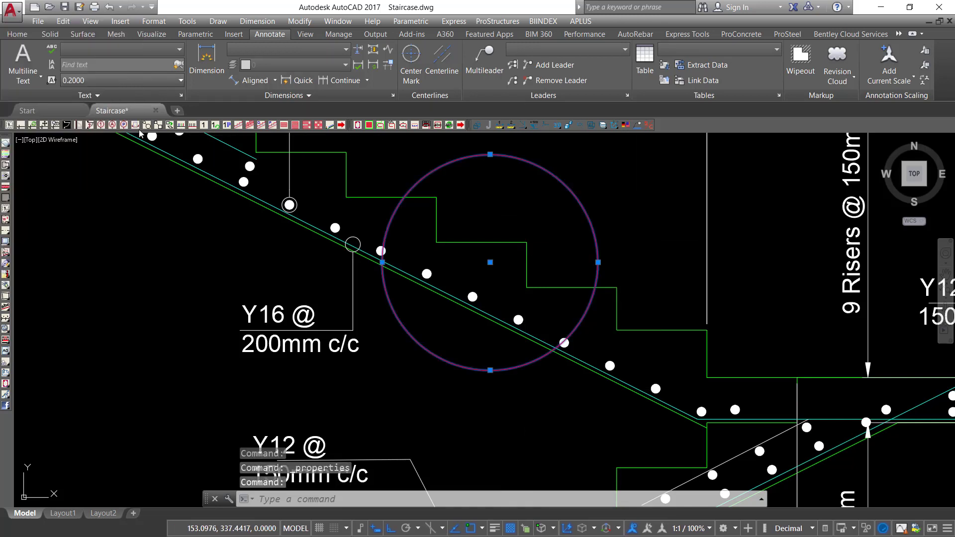
pyautogui.press('Escape')
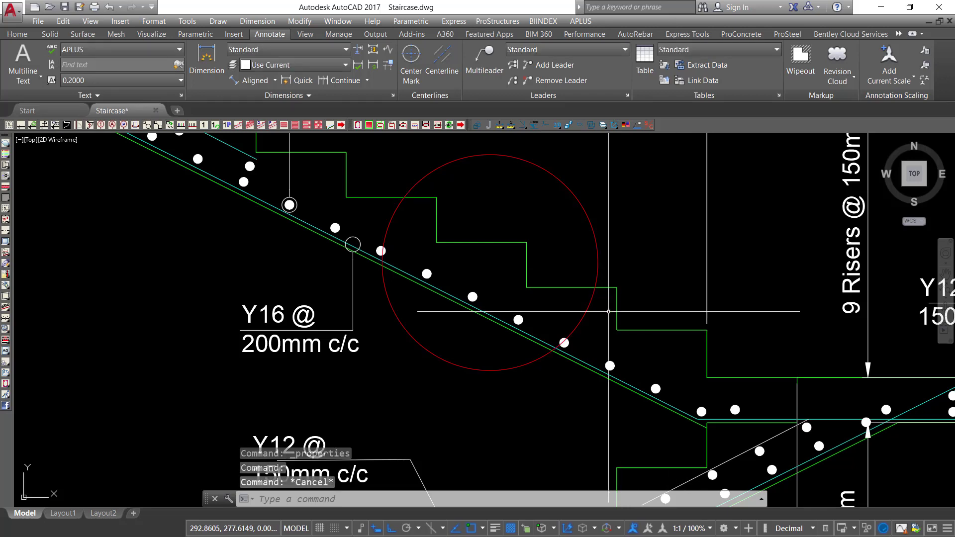
# Copy the upper flight's "Y16 @ 200mm c/c" label to just above the red circle, with Ortho off.
pyautogui.scroll(-2, 490, 399)
pyautogui.scroll(4, 375, 349)
pyautogui.click(343, 343)
pyautogui.click(320, 337)
pyautogui.rightClick(281, 308)
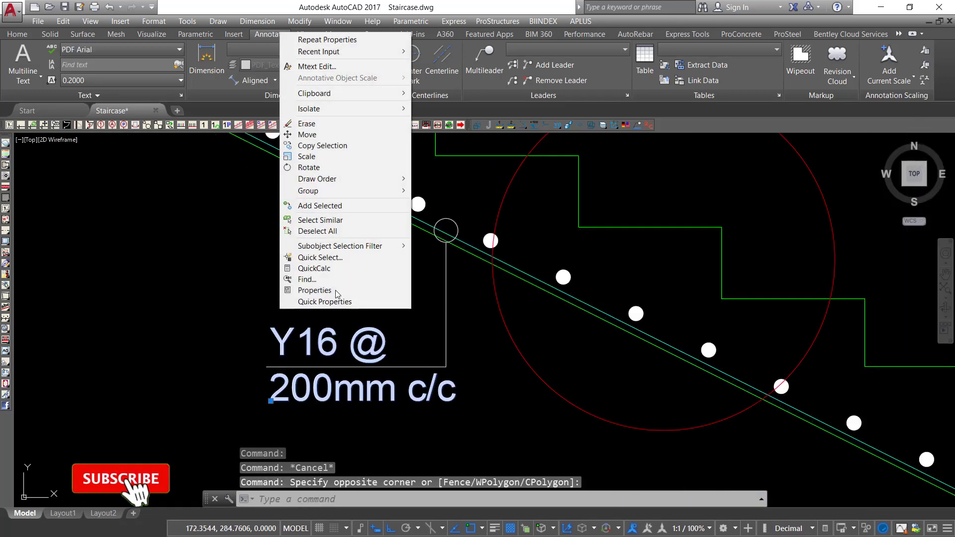
pyautogui.click(322, 145)
pyautogui.click(308, 342)
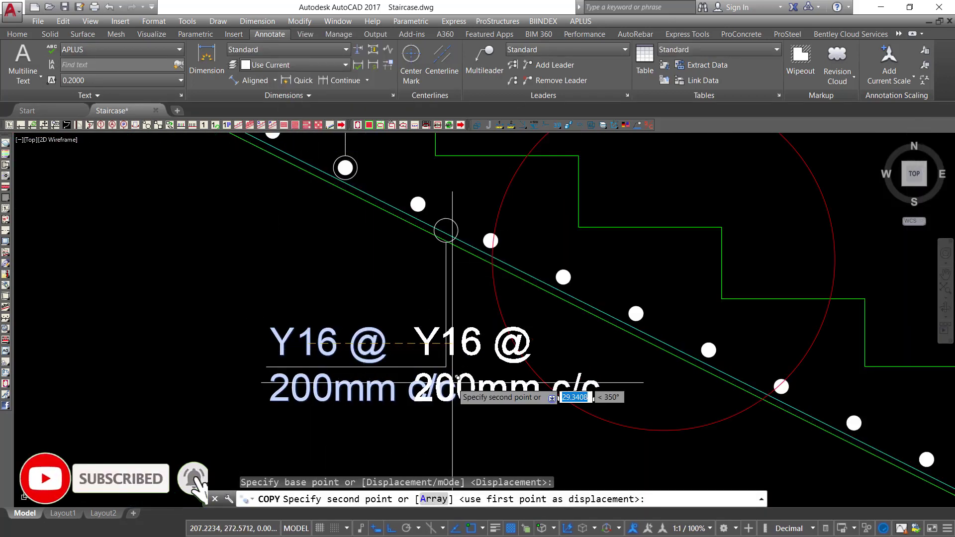
pyautogui.click(389, 529)
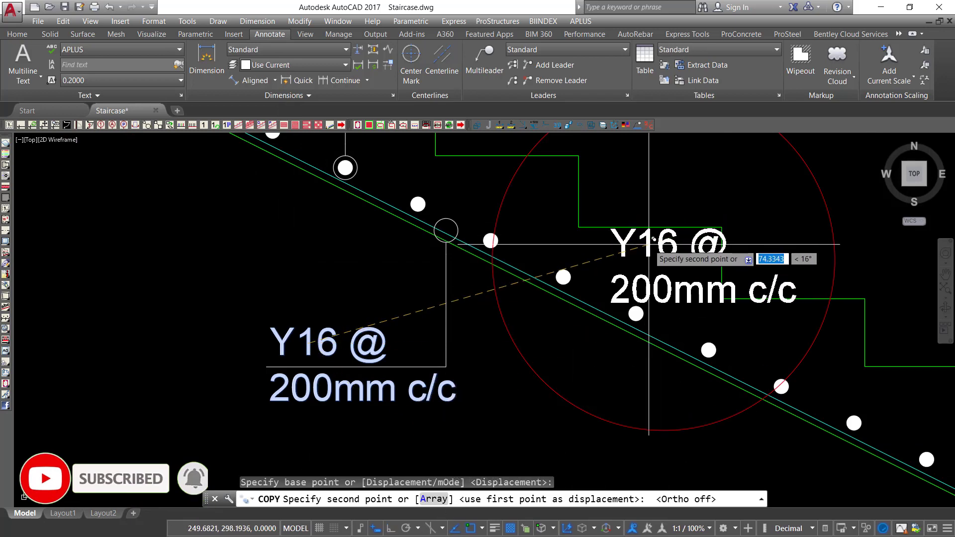
pyautogui.scroll(2, 544, 373)
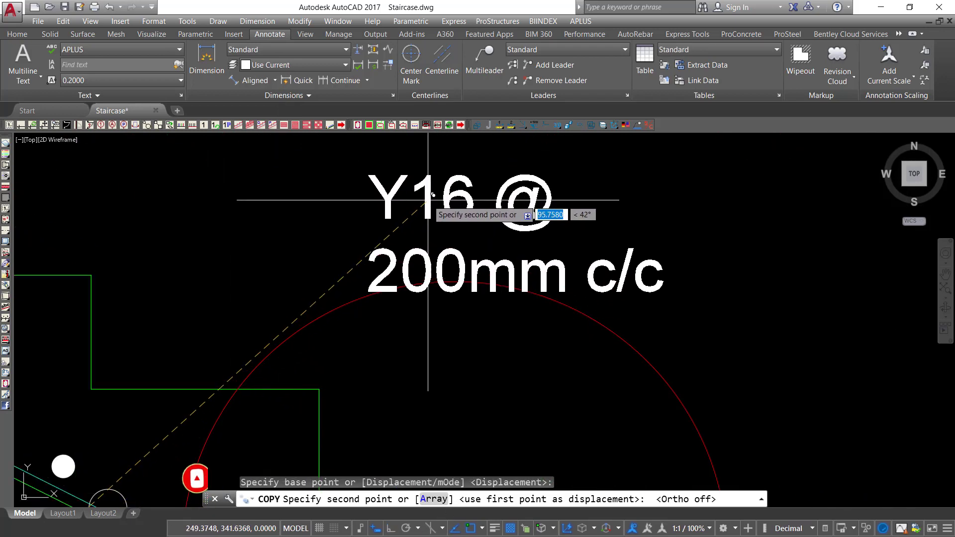
pyautogui.click(428, 180)
pyautogui.press('Escape')
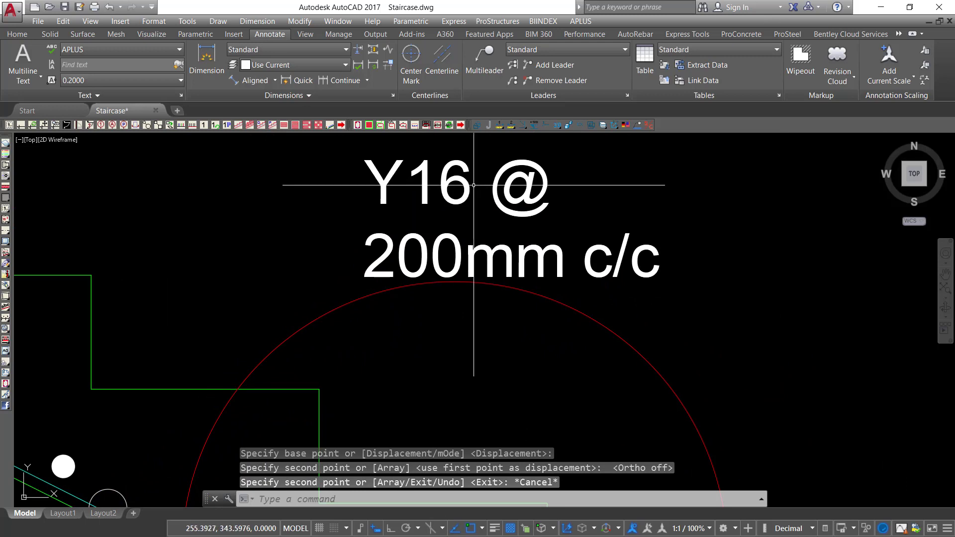
# Replace the copied label's text above the red circle with "See Detail X" and save it.
pyautogui.doubleClick(376, 176)
pyautogui.moveTo(376, 176); pyautogui.dragTo(411, 203)
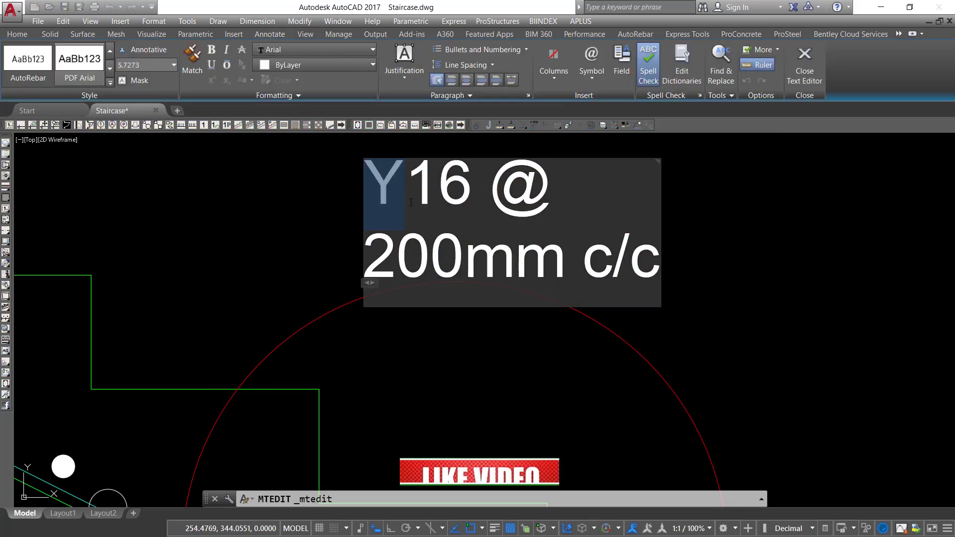
pyautogui.hotkey('ctrl', 'a')
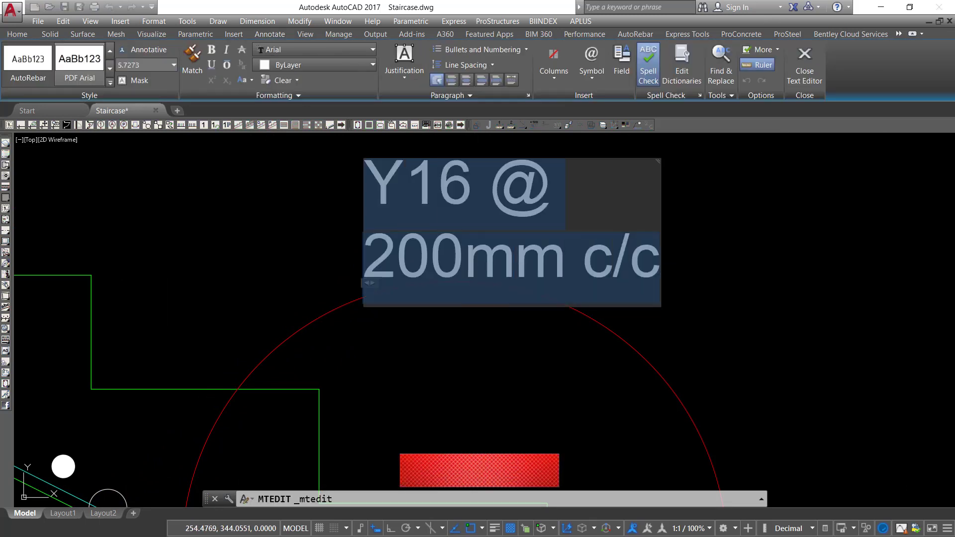
pyautogui.write('se')
pyautogui.press('BackSpace')
pyautogui.press('BackSpace')
pyautogui.press('BackSpace')
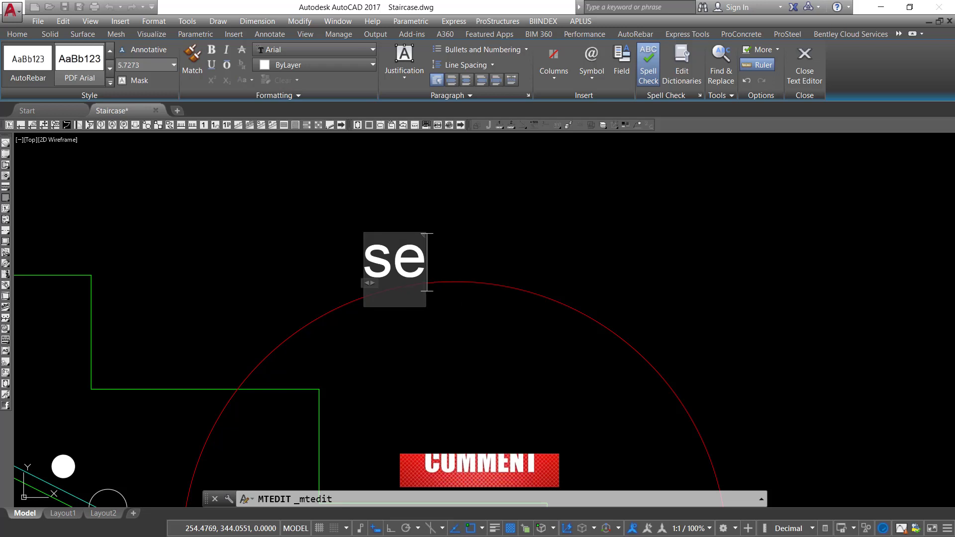
pyautogui.write('S')
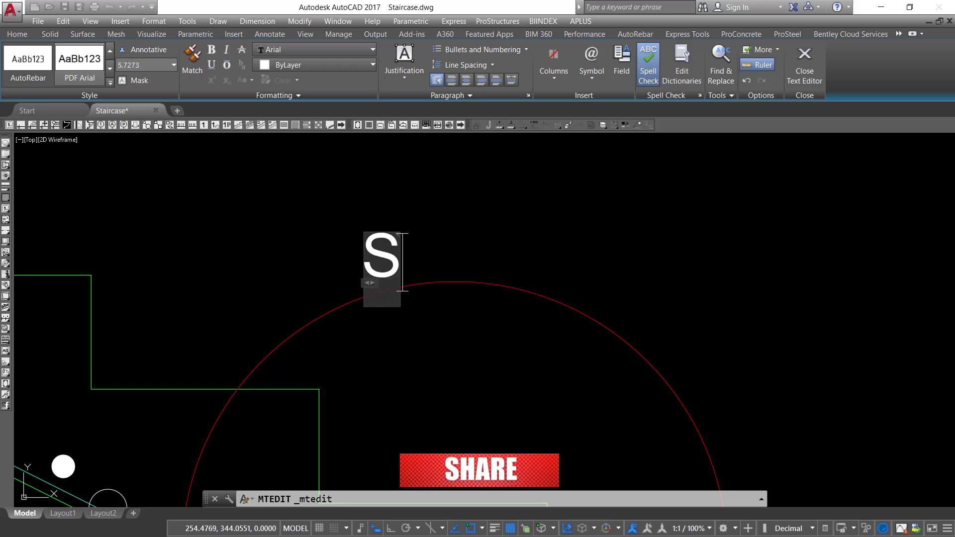
pyautogui.write('EE D')
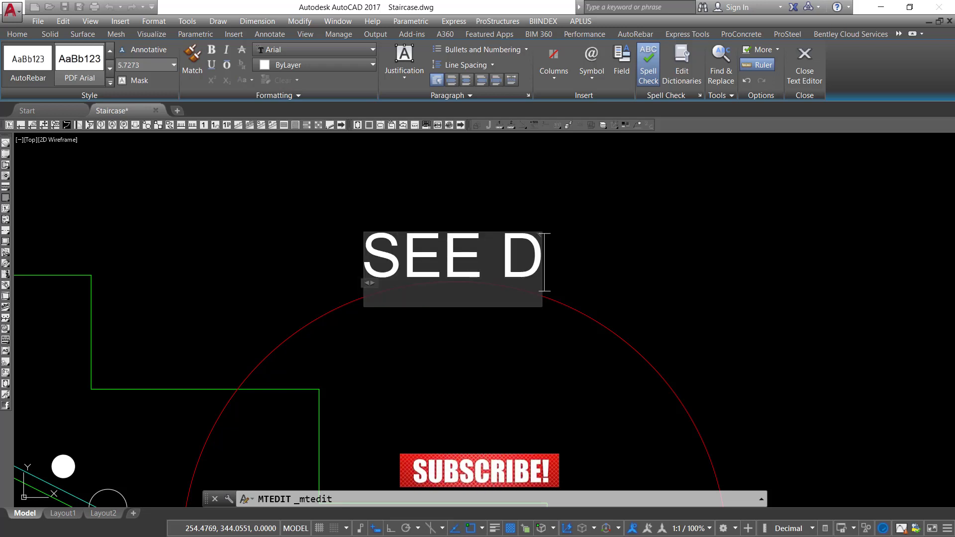
pyautogui.press('BackSpace')
pyautogui.press('BackSpace')
pyautogui.press('BackSpace')
pyautogui.press('BackSpace')
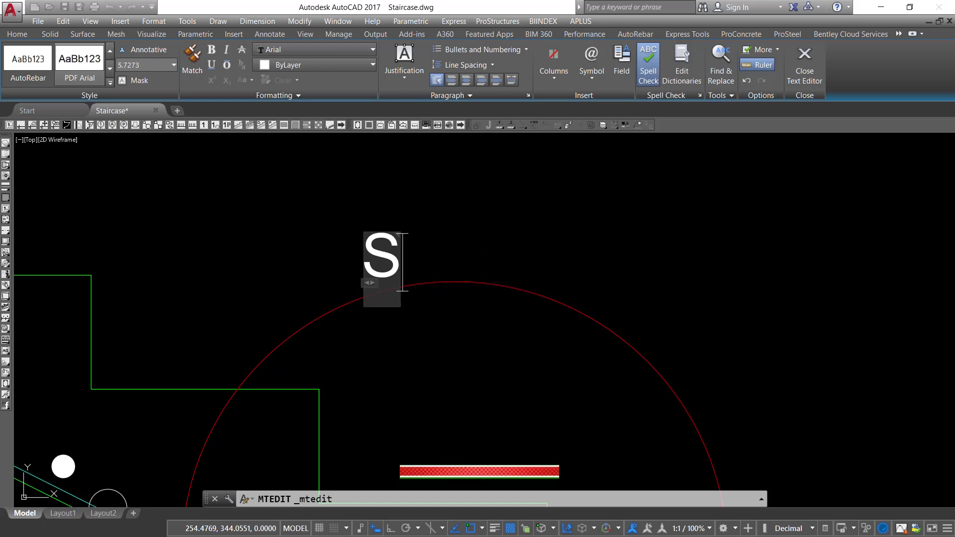
pyautogui.write('ee')
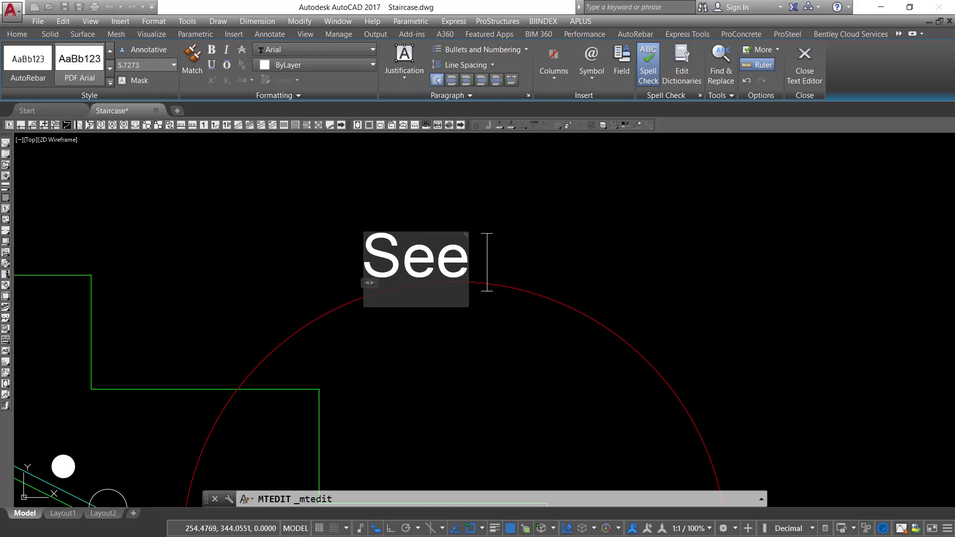
pyautogui.write(' Deta')
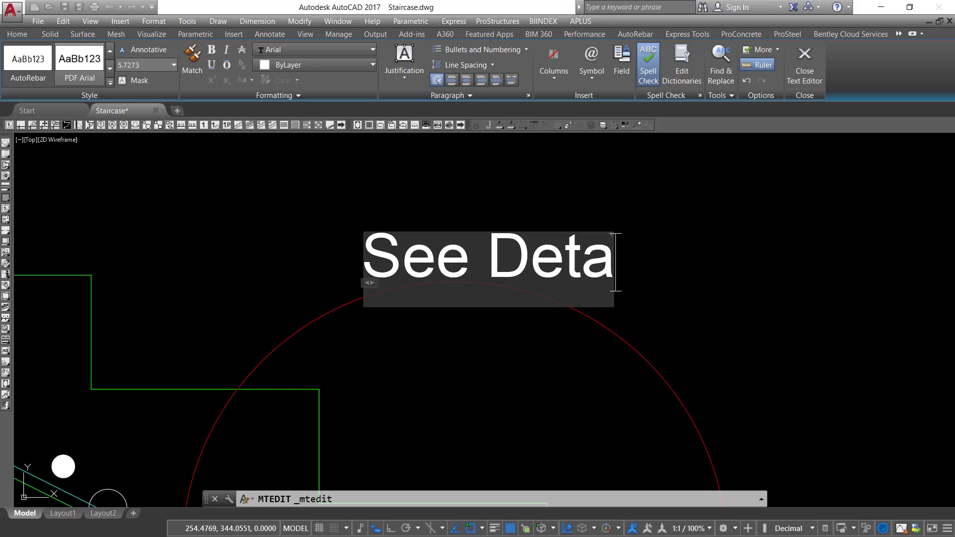
pyautogui.write('il X')
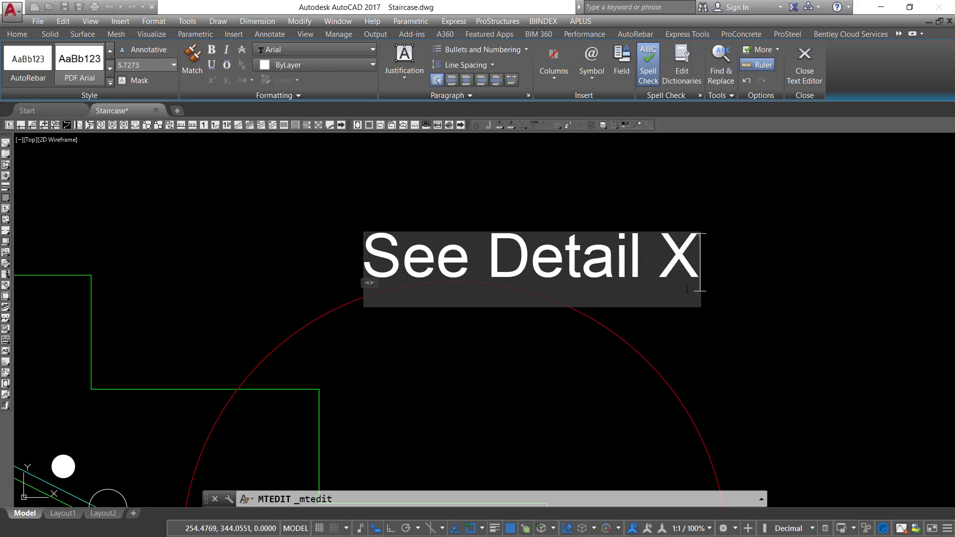
pyautogui.click(795, 251)
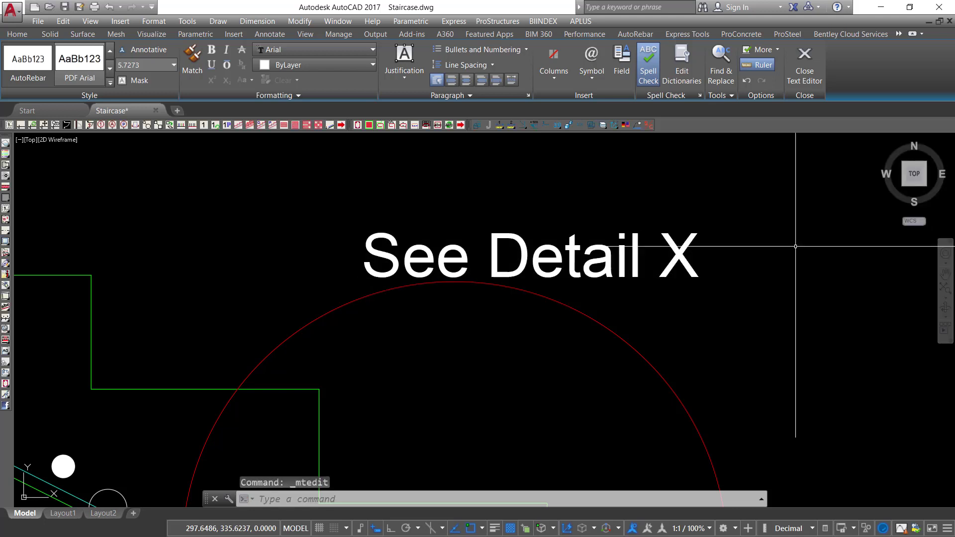
# Copy the stair outline, slab lines and two bar dots crossing the red circle to the empty area beside the section.
pyautogui.scroll(-3, 541, 241)
pyautogui.moveTo(541, 241); pyautogui.dragTo(527, 230, button='middle')
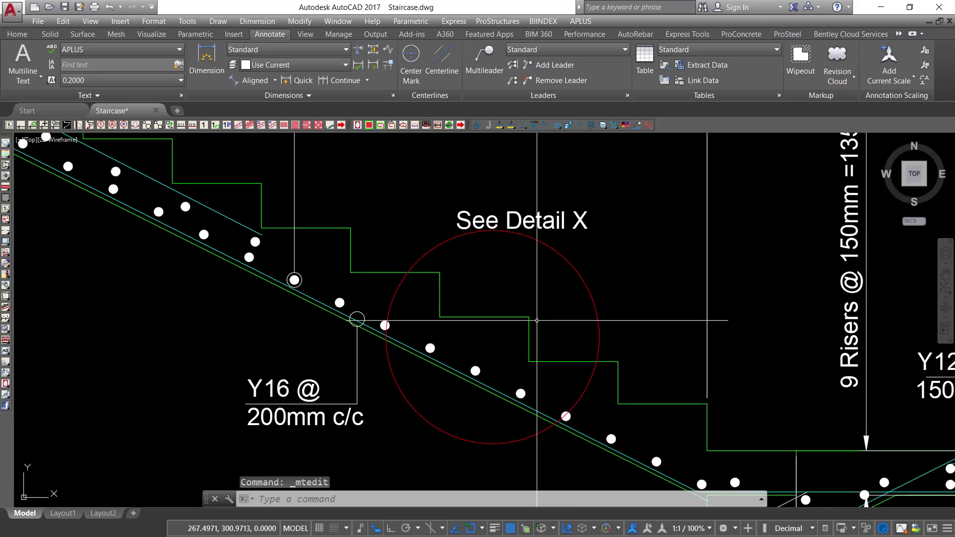
pyautogui.click(534, 284)
pyautogui.click(439, 395)
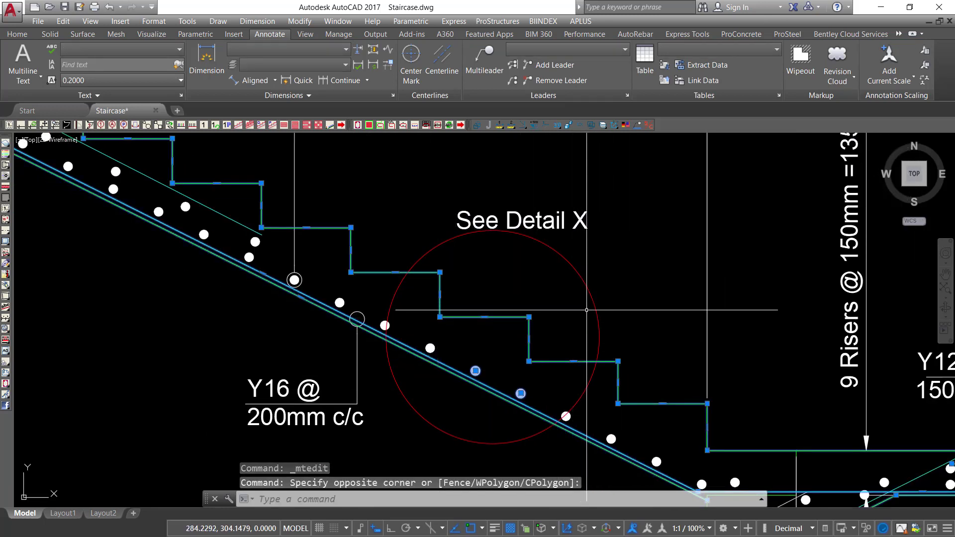
pyautogui.click(558, 298)
pyautogui.click(457, 395)
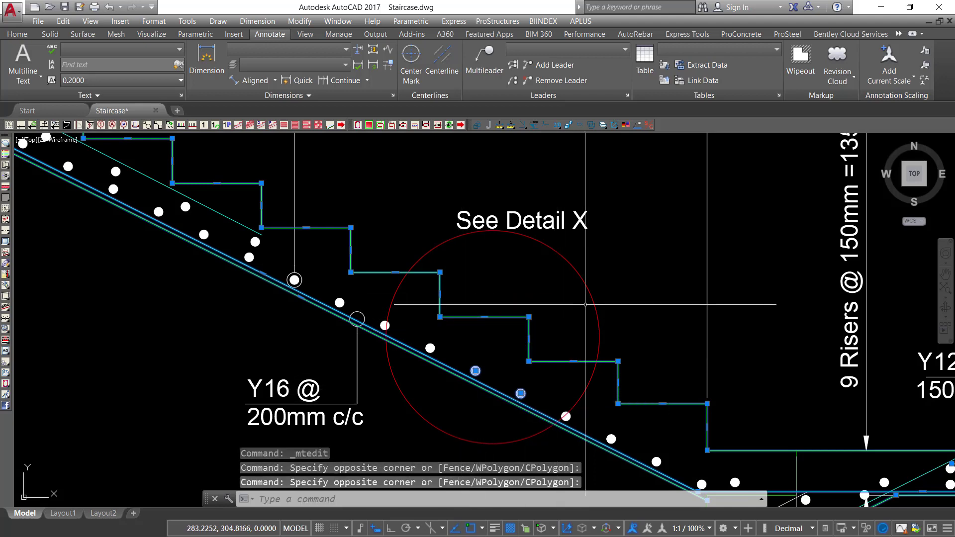
pyautogui.rightClick(601, 254)
pyautogui.click(642, 340)
pyautogui.click(517, 310)
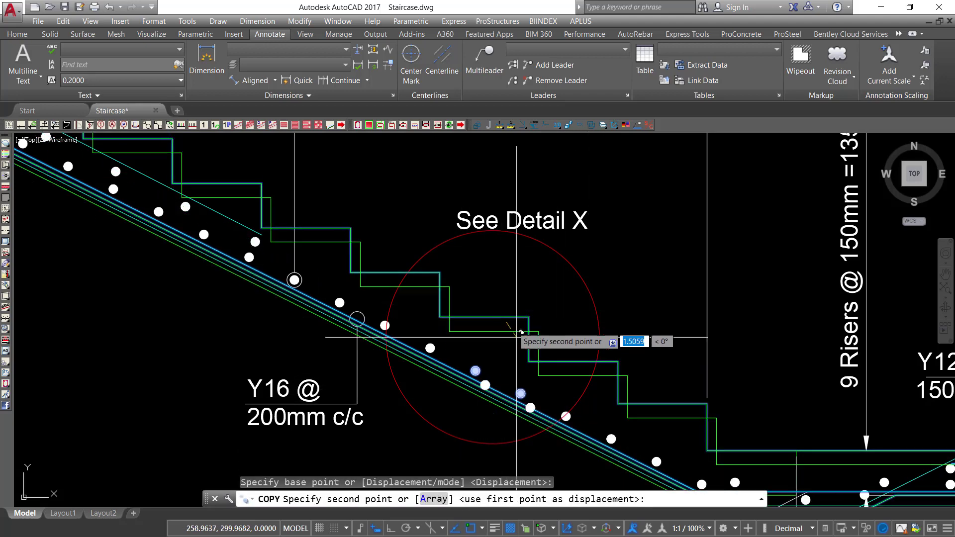
pyautogui.scroll(-5, 534, 348)
pyautogui.scroll(6, 497, 348)
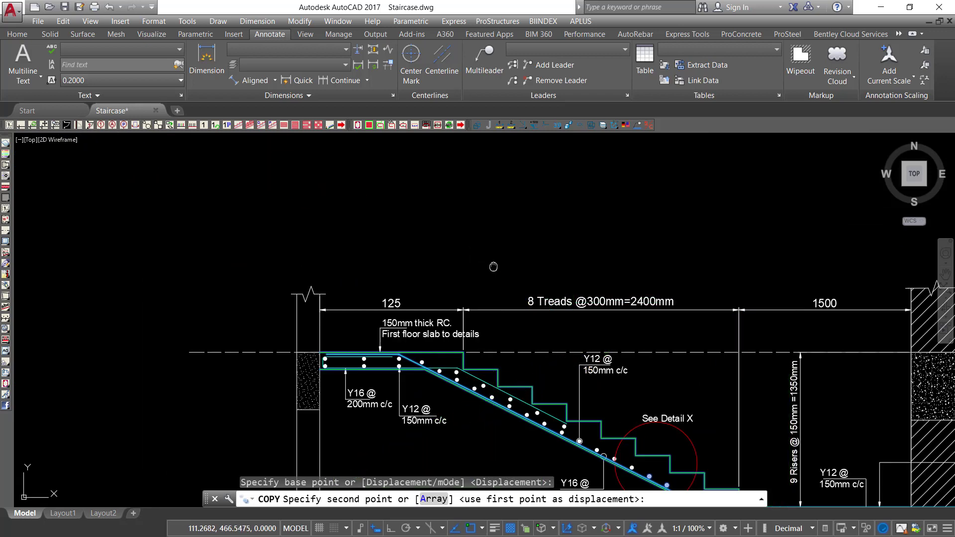
pyautogui.scroll(-2, 364, 253)
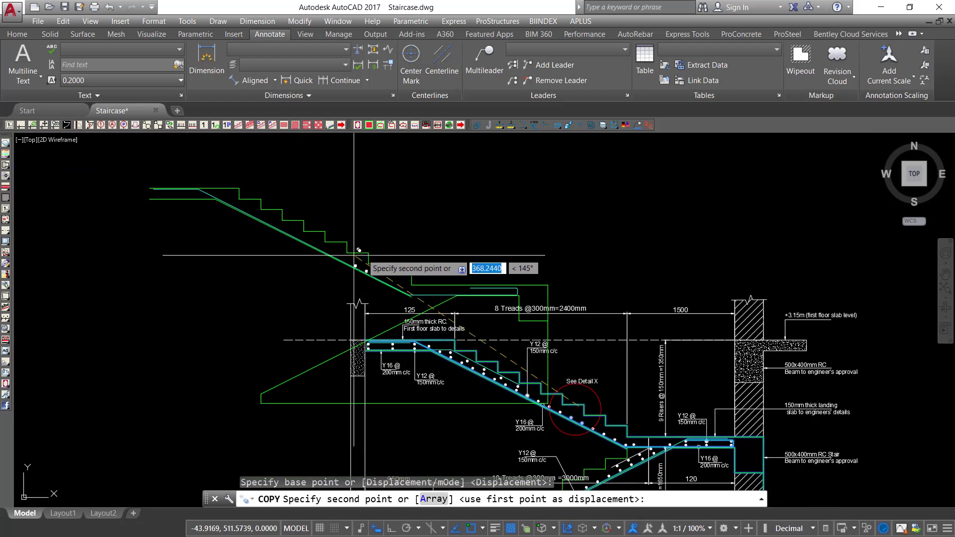
pyautogui.moveTo(321, 272); pyautogui.dragTo(520, 264, button='middle')
pyautogui.scroll(4, 301, 311)
pyautogui.click(345, 271)
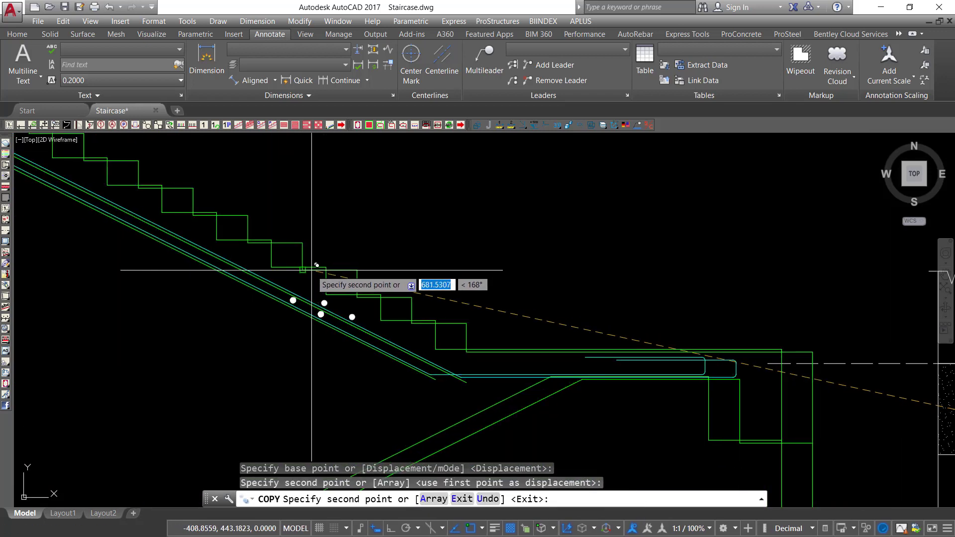
# End the copy and draw two separate vertical cutting lines across the copied flight, with Ortho on.
pyautogui.press('Escape')
pyautogui.scroll(-2, 381, 230)
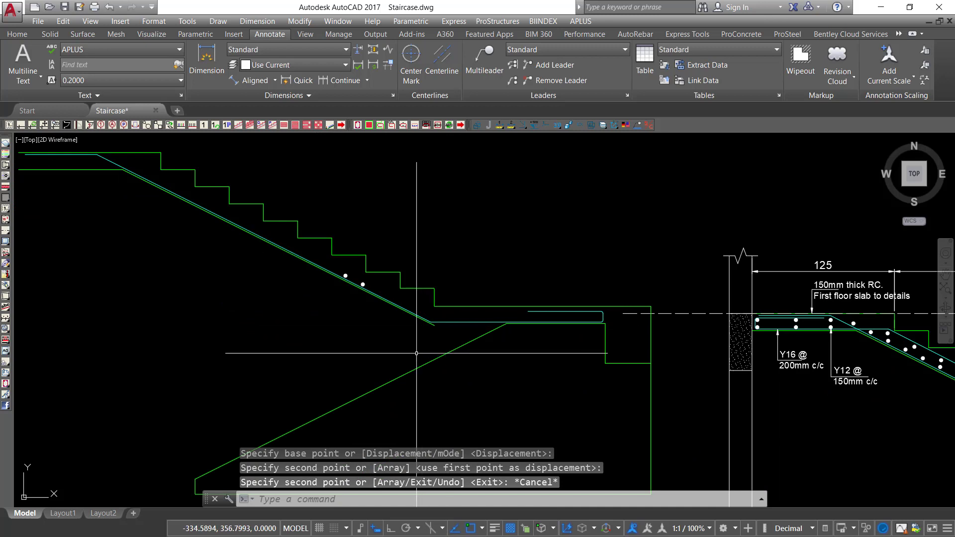
pyautogui.write('L')
pyautogui.press('Return')
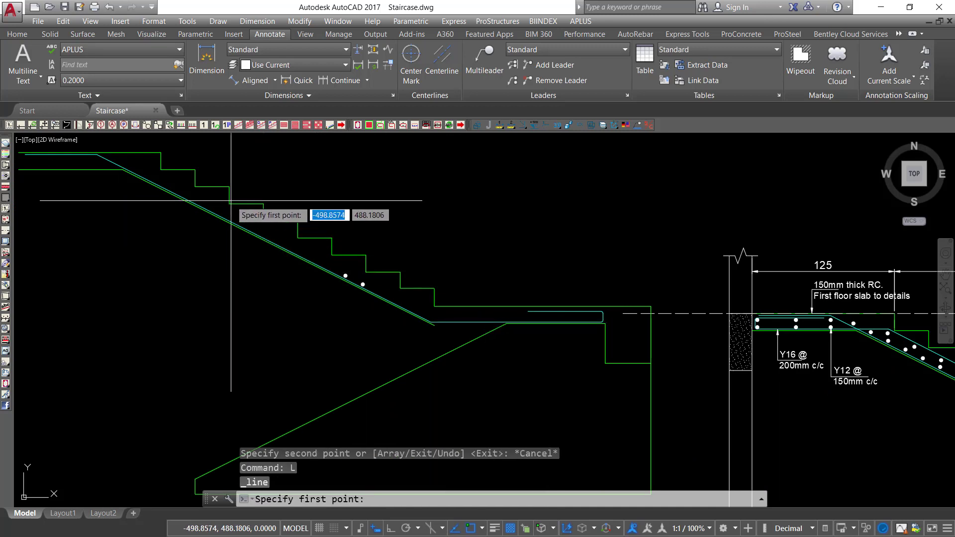
pyautogui.click(205, 157)
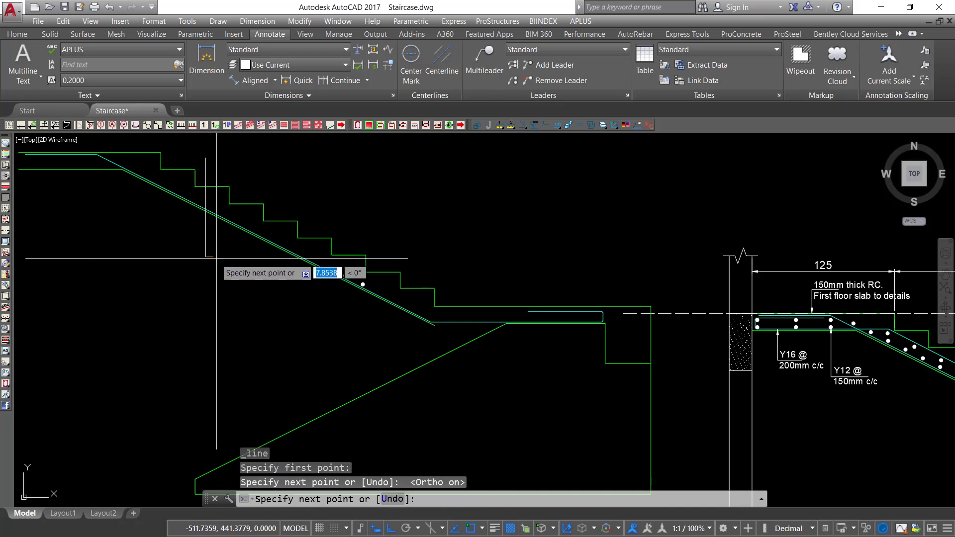
pyautogui.press('Escape')
pyautogui.rightClick(448, 169)
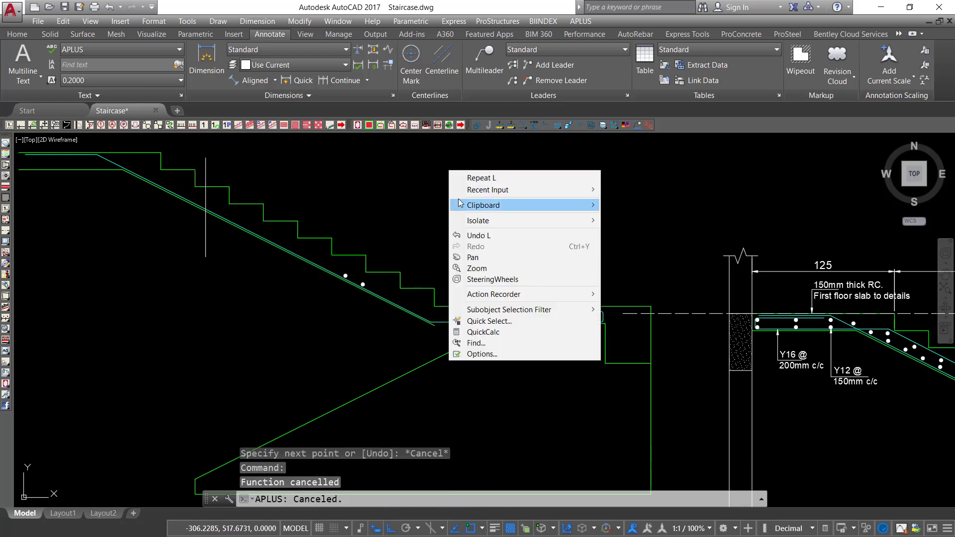
pyautogui.click(460, 178)
pyautogui.click(312, 172)
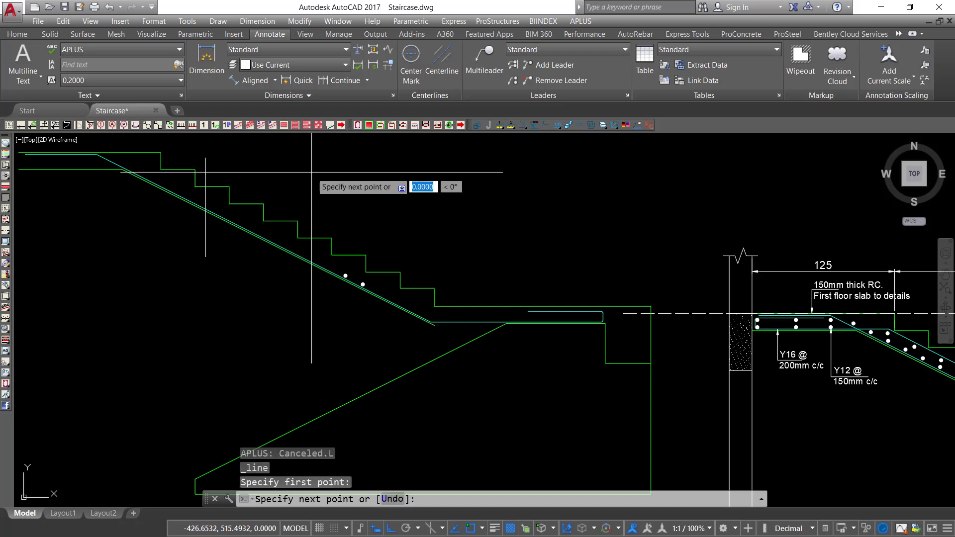
pyautogui.click(312, 367)
pyautogui.press('Escape')
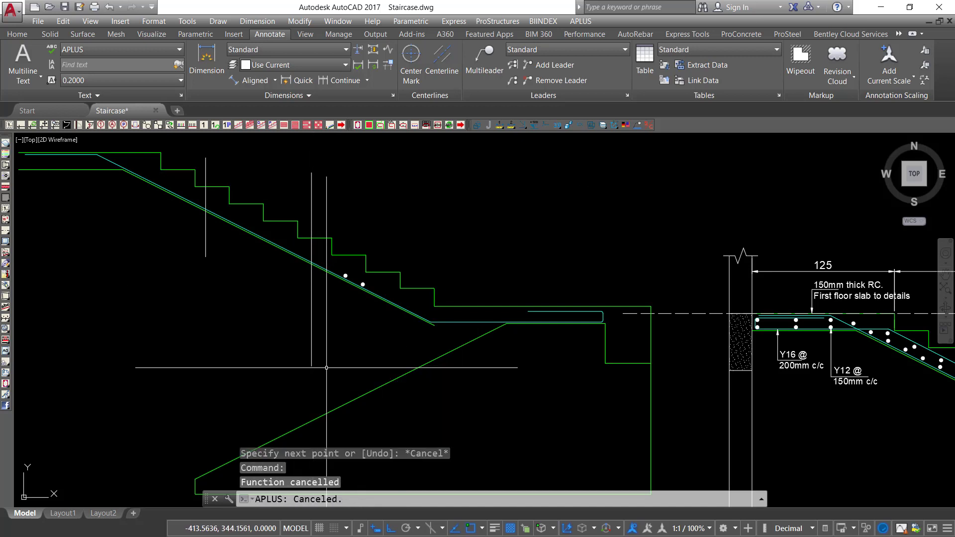
# Trim away the copied stair and slab lines beyond the lower cutting line.
pyautogui.write('TR')
pyautogui.press('Return')
pyautogui.click(342, 299)
pyautogui.click(297, 316)
pyautogui.press('Return')
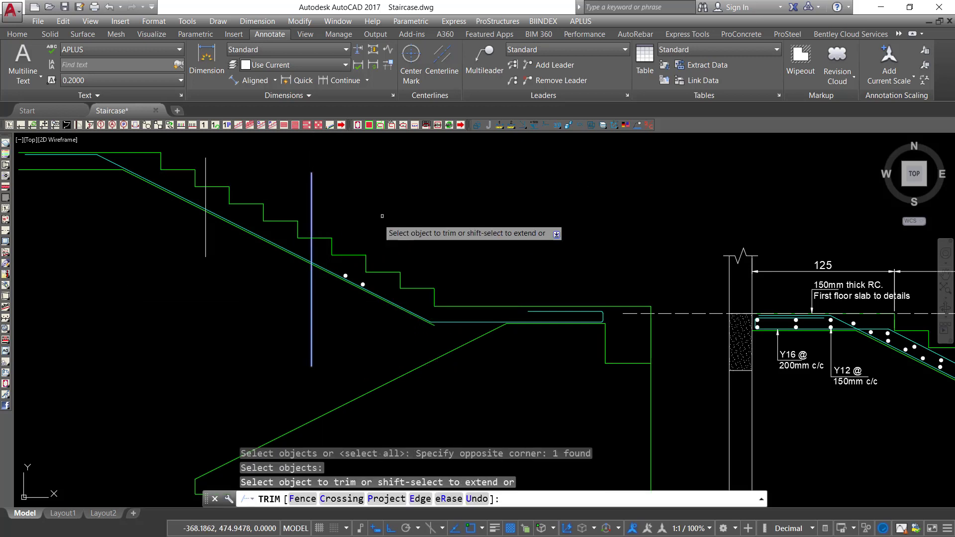
pyautogui.click(382, 216)
pyautogui.click(327, 359)
pyautogui.rightClick(155, 246)
pyautogui.click(166, 252)
# Trim away the copied stair and slab lines beyond the upper cutting line.
pyautogui.rightClick(143, 256)
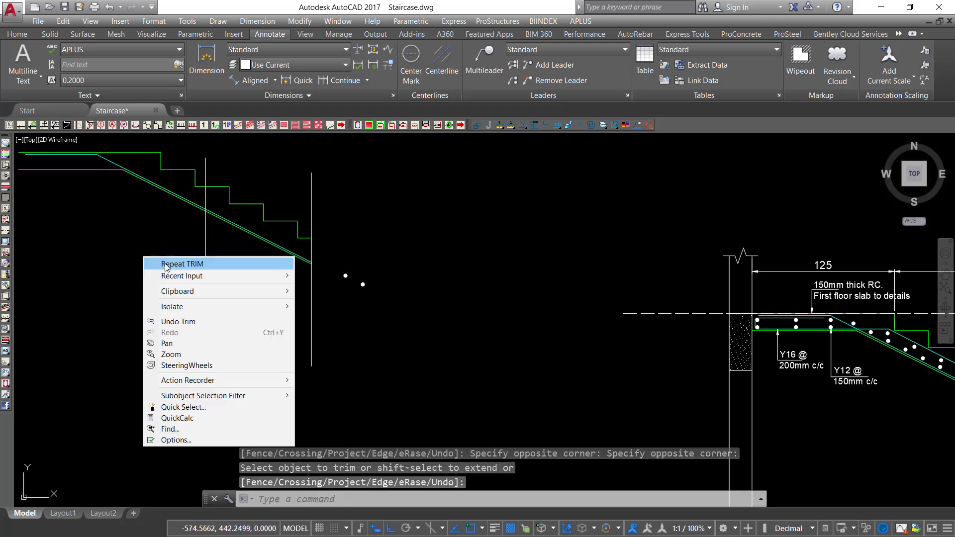
pyautogui.click(168, 265)
pyautogui.click(215, 242)
pyautogui.click(175, 248)
pyautogui.rightClick(175, 249)
pyautogui.click(175, 154)
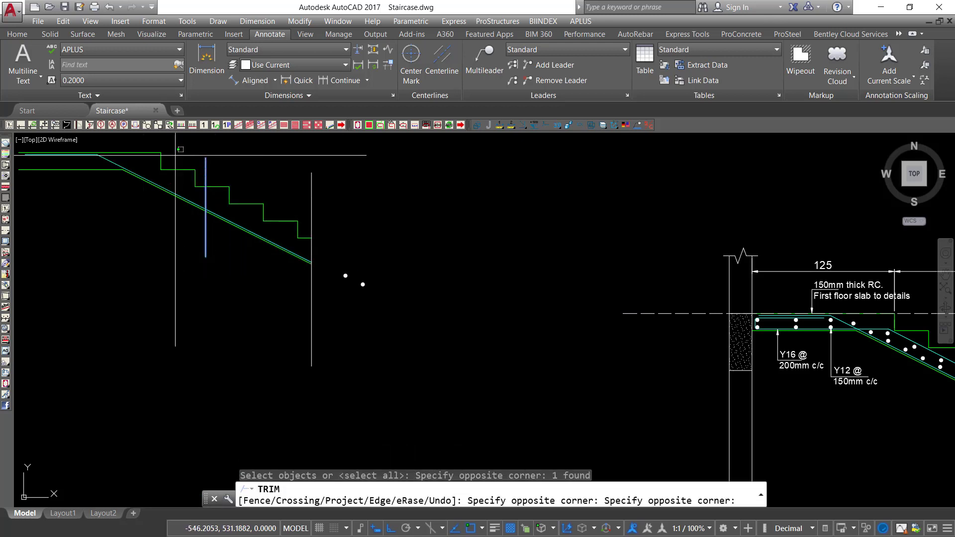
pyautogui.click(125, 257)
pyautogui.rightClick(132, 249)
pyautogui.click(149, 254)
# Erase the two leftover bar dots and both vertical cutting lines around the trimmed flight piece.
pyautogui.click(370, 267)
pyautogui.click(333, 312)
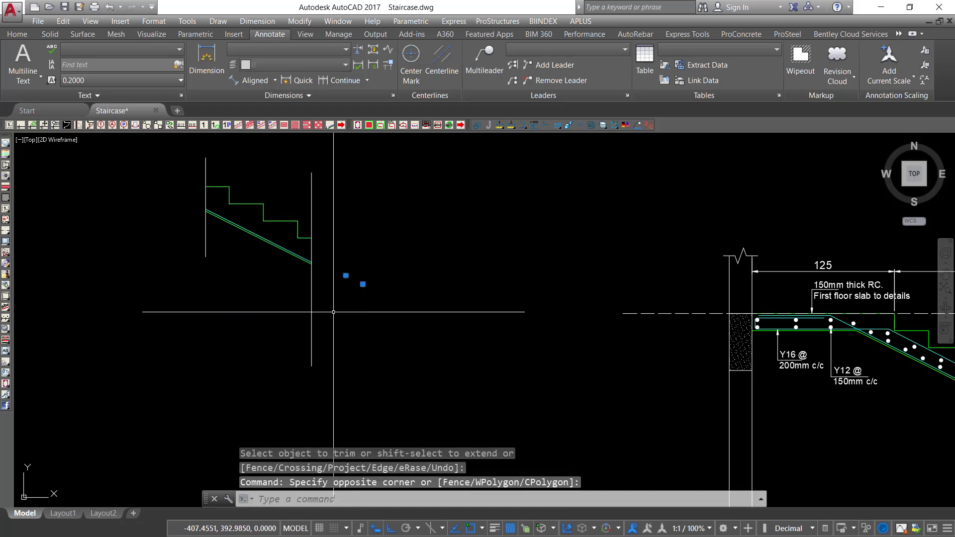
pyautogui.press('Delete')
pyautogui.scroll(-4, 509, 305)
pyautogui.scroll(4, 393, 276)
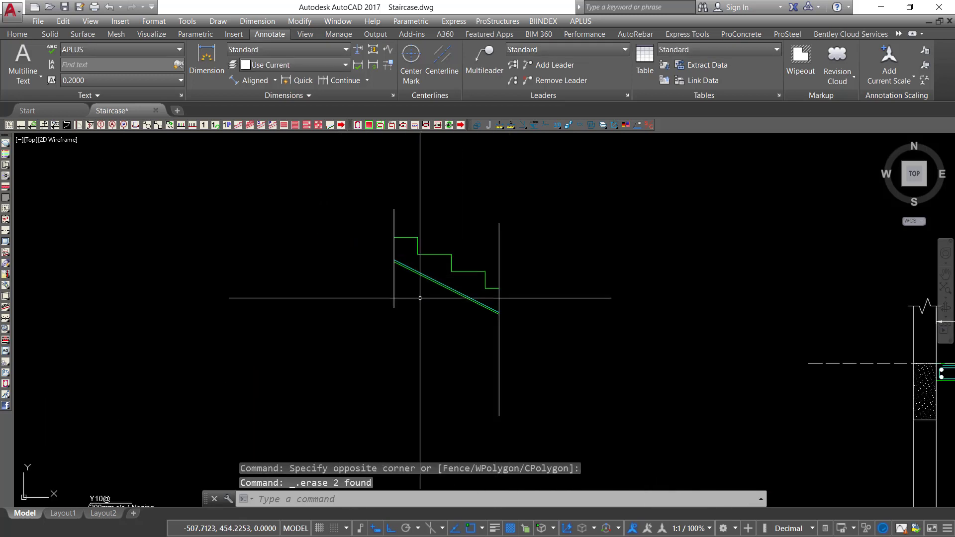
pyautogui.click(536, 340)
pyautogui.click(418, 390)
pyautogui.press('Delete')
pyautogui.click(396, 320)
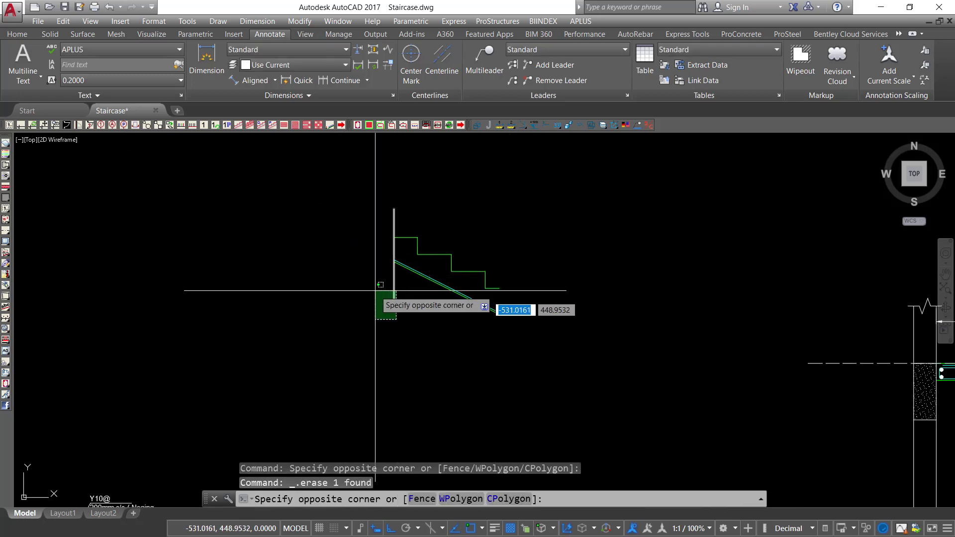
pyautogui.click(363, 278)
pyautogui.press('Delete')
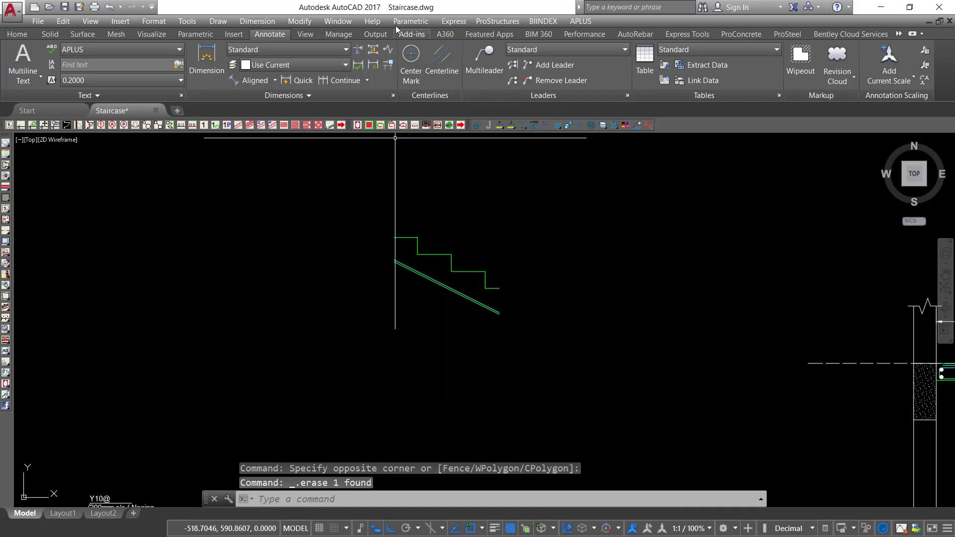
# Add a break-line symbol across the flight piece's lower cut end, from tread to slab soffit, with the break at the midpoint.
pyautogui.click(454, 21)
pyautogui.moveTo(485, 109)
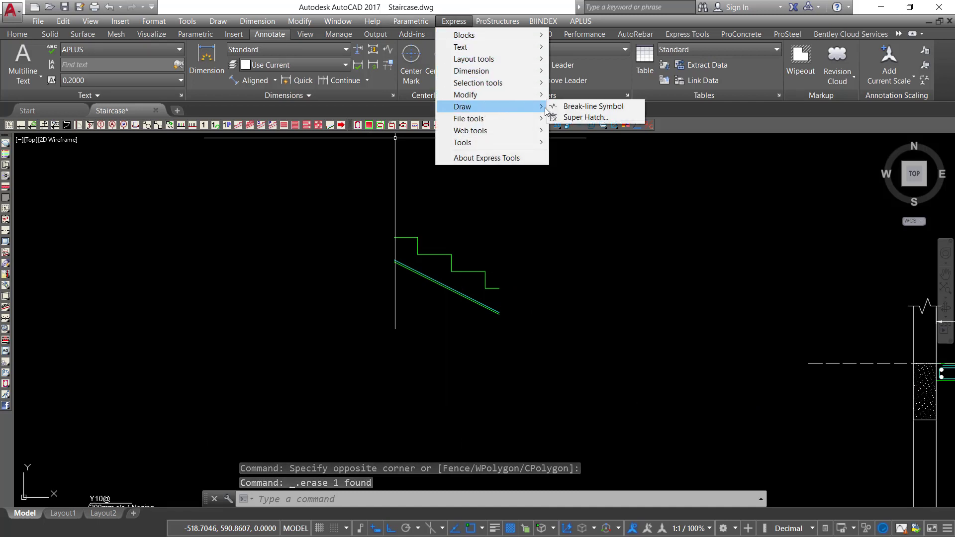
pyautogui.click(577, 106)
pyautogui.scroll(5, 499, 311)
pyautogui.scroll(2, 499, 285)
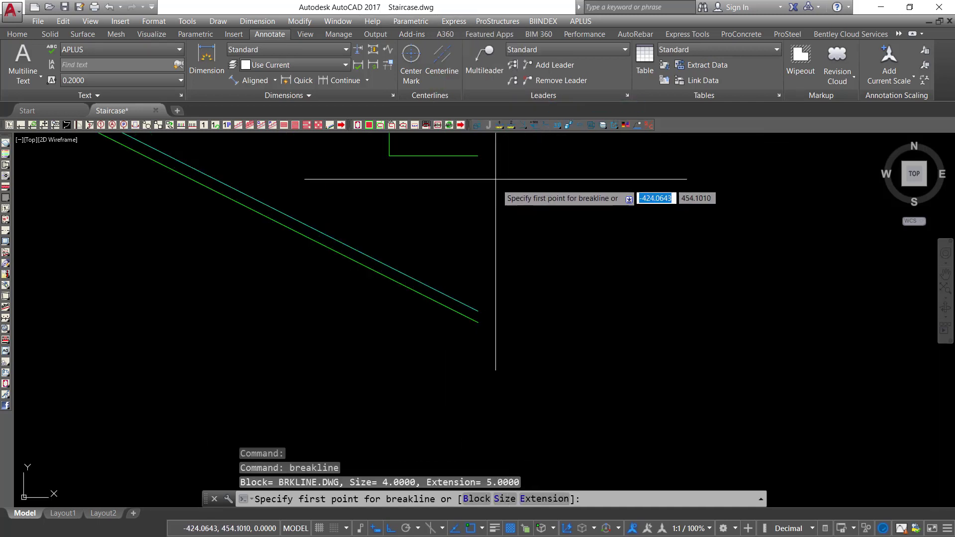
pyautogui.click(478, 156)
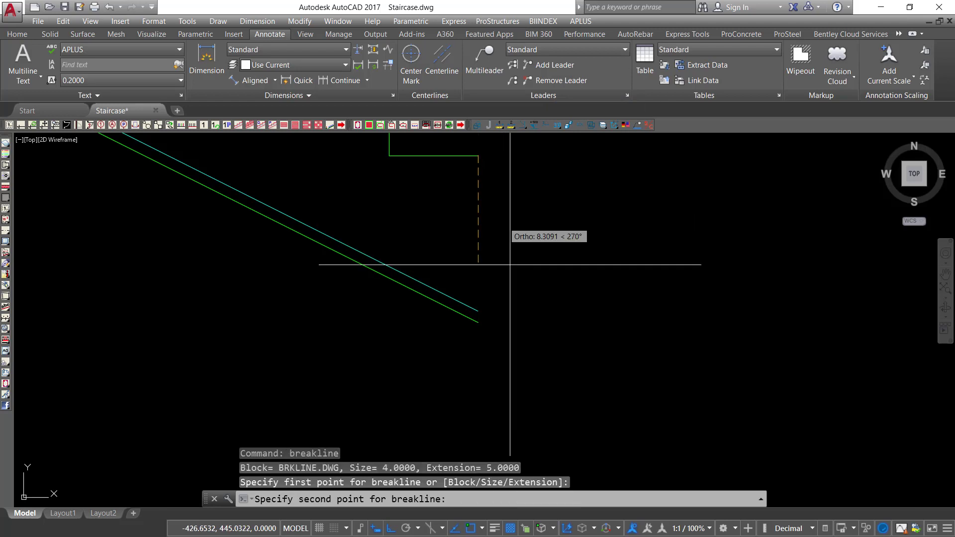
pyautogui.click(477, 322)
pyautogui.press('Return')
pyautogui.scroll(-4, 562, 331)
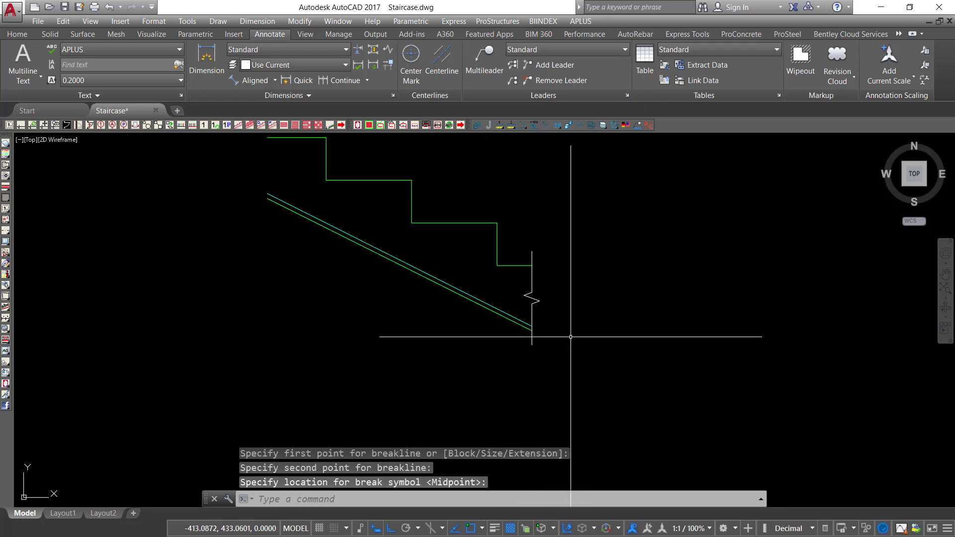
# Add a matching break-line symbol across the flight piece's upper cut end, from tread to slab soffit, with the break at the midpoint.
pyautogui.scroll(4, 385, 185)
pyautogui.rightClick(463, 193)
pyautogui.click(502, 200)
pyautogui.scroll(-2, 448, 239)
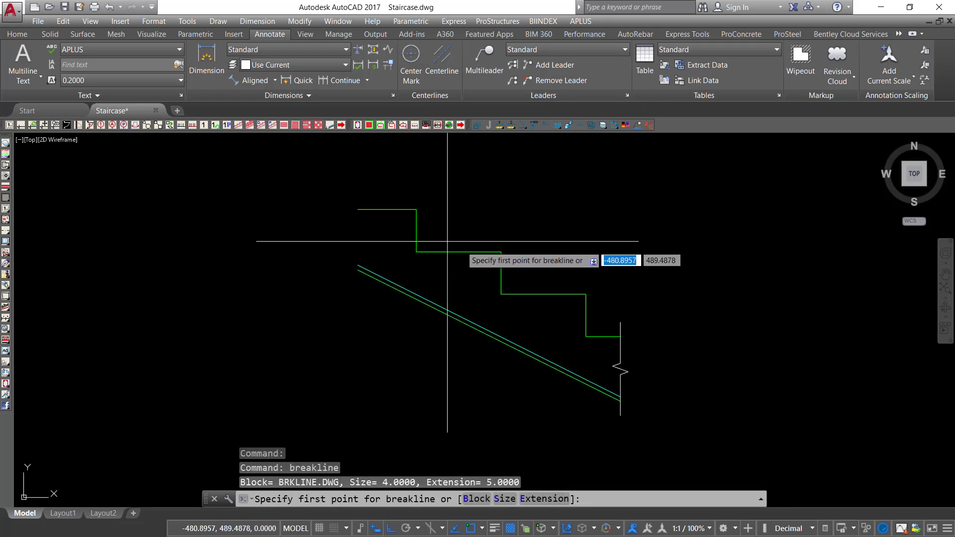
pyautogui.click(344, 204)
pyautogui.scroll(3, 343, 294)
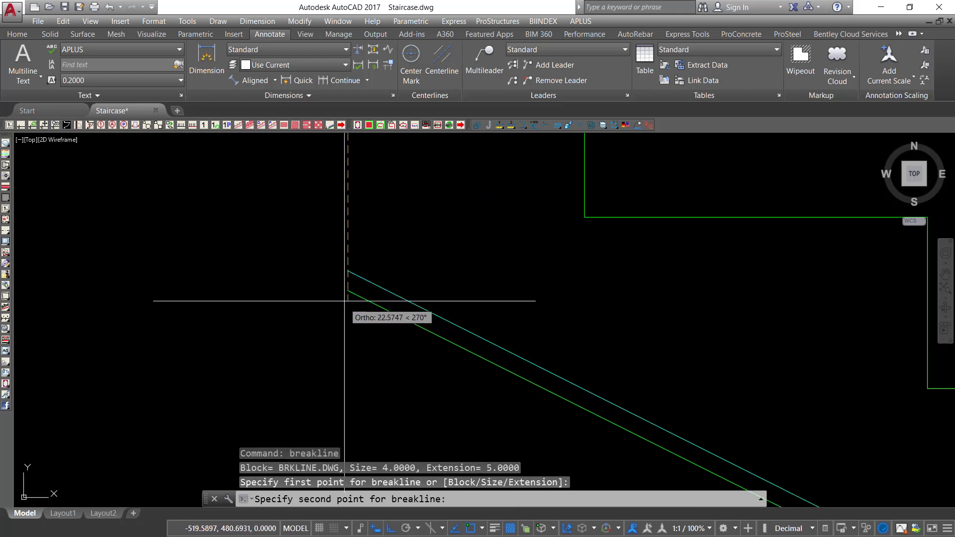
pyautogui.click(347, 290)
pyautogui.press('Return')
pyautogui.scroll(-2, 448, 307)
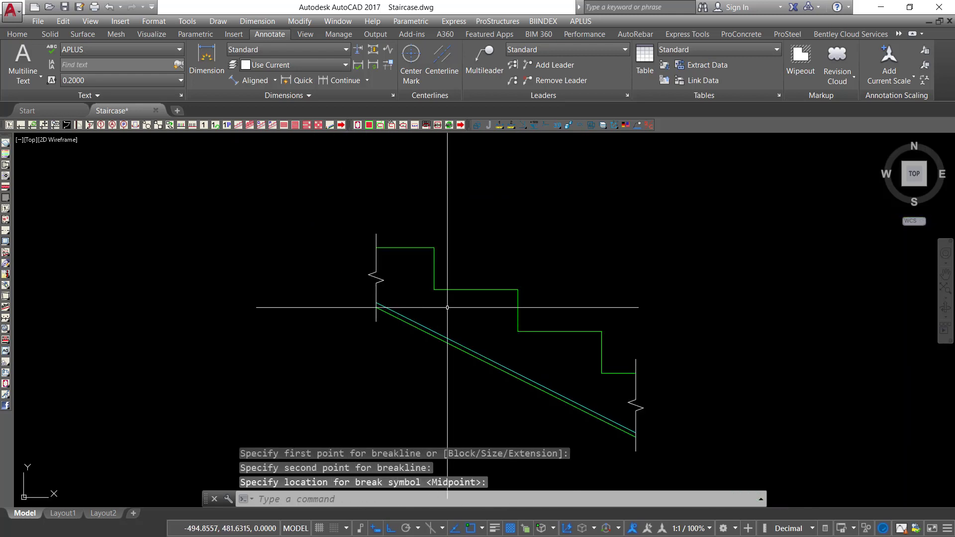
pyautogui.scroll(-2, 467, 321)
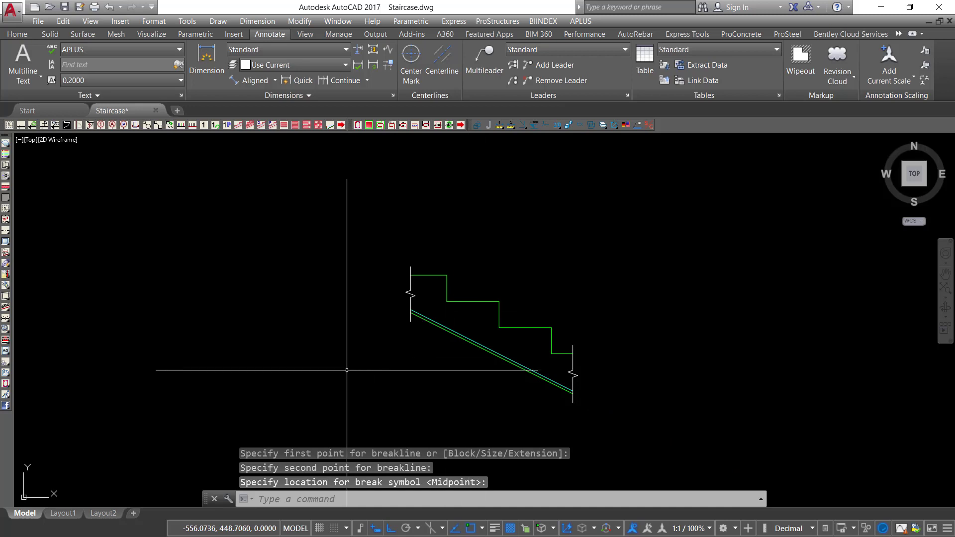
# Move the finished DETAIL X drawing with its nosing reinforcement label next to the staircase section's wall, with Ortho off.
pyautogui.scroll(-3, 358, 284)
pyautogui.moveTo(203, 405); pyautogui.dragTo(213, 341, button='middle')
pyautogui.click(298, 271)
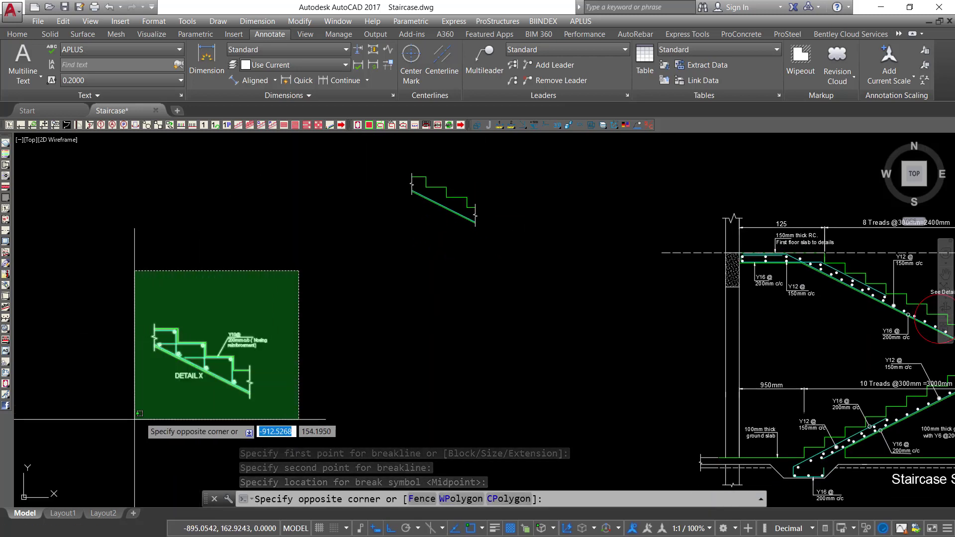
pyautogui.click(134, 419)
pyautogui.rightClick(148, 263)
pyautogui.click(174, 337)
pyautogui.click(291, 350)
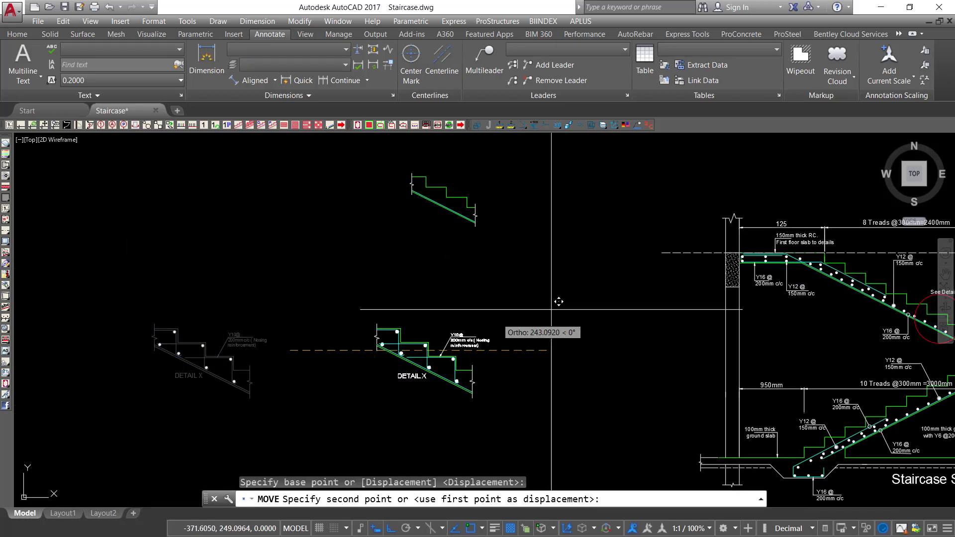
pyautogui.click(390, 529)
pyautogui.scroll(4, 728, 313)
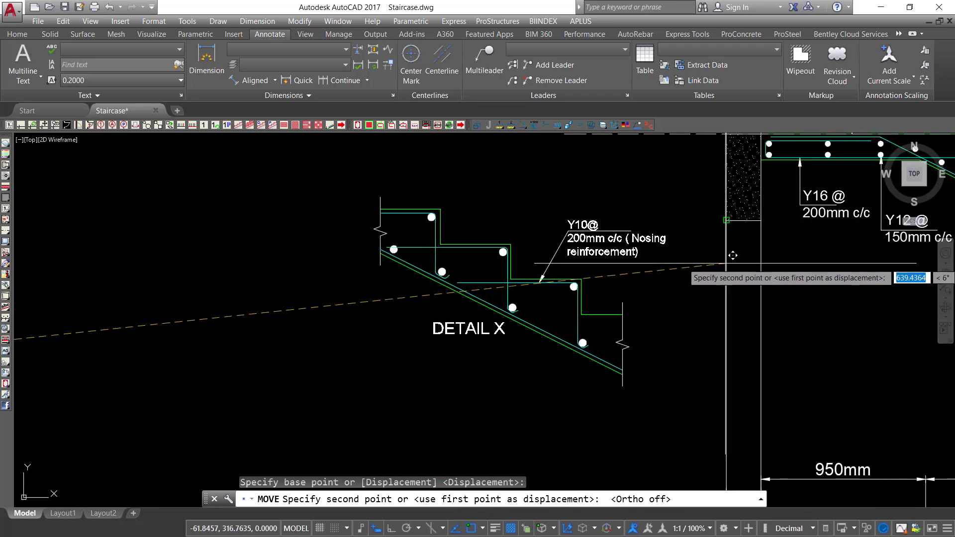
pyautogui.click(752, 260)
pyautogui.rightClick(649, 269)
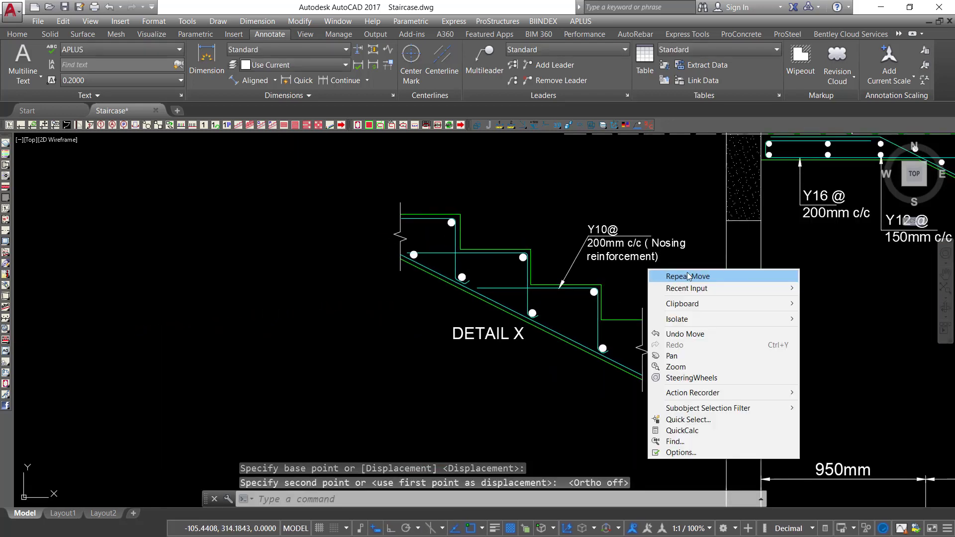
pyautogui.press('Escape')
pyautogui.scroll(-5, 305, 272)
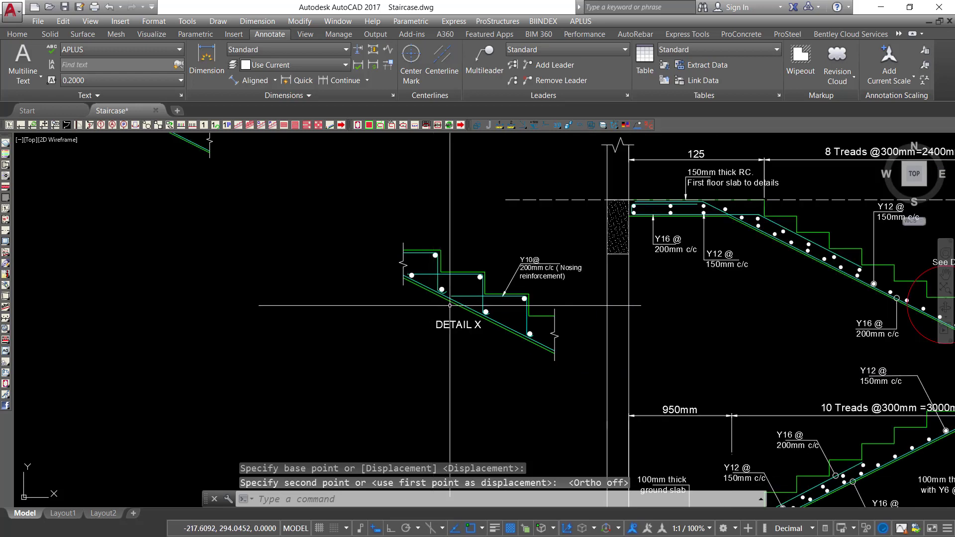
pyautogui.scroll(2, 304, 273)
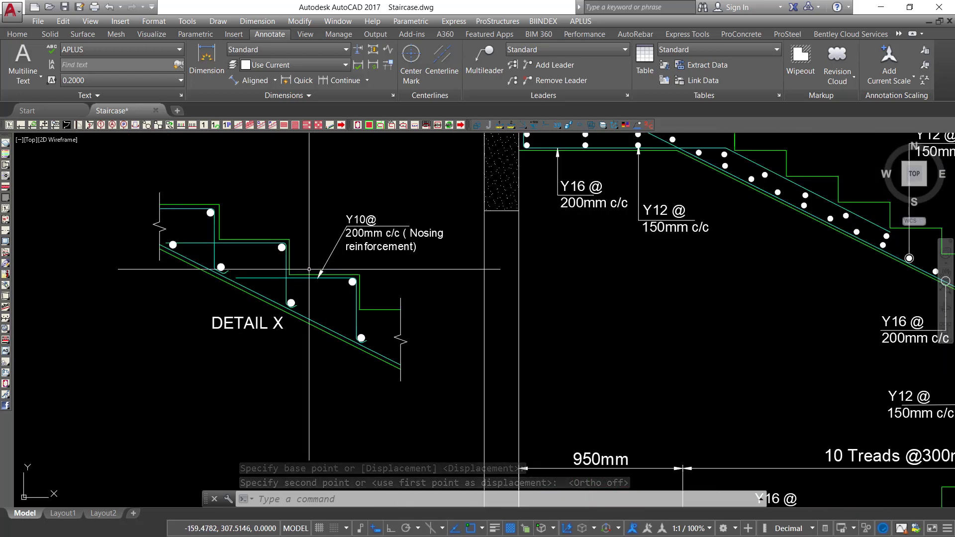
pyautogui.scroll(-2, 292, 273)
pyautogui.moveTo(388, 273); pyautogui.dragTo(330, 264, button='middle')
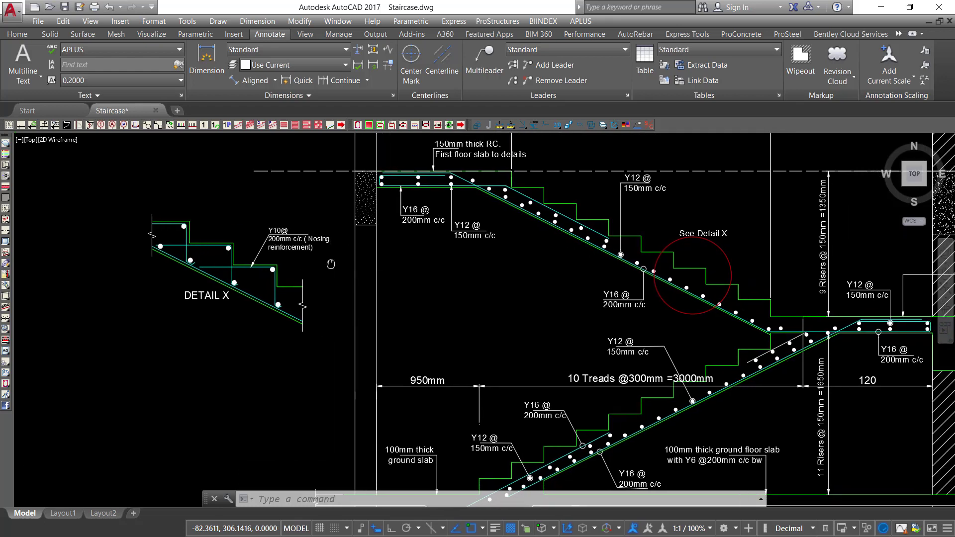